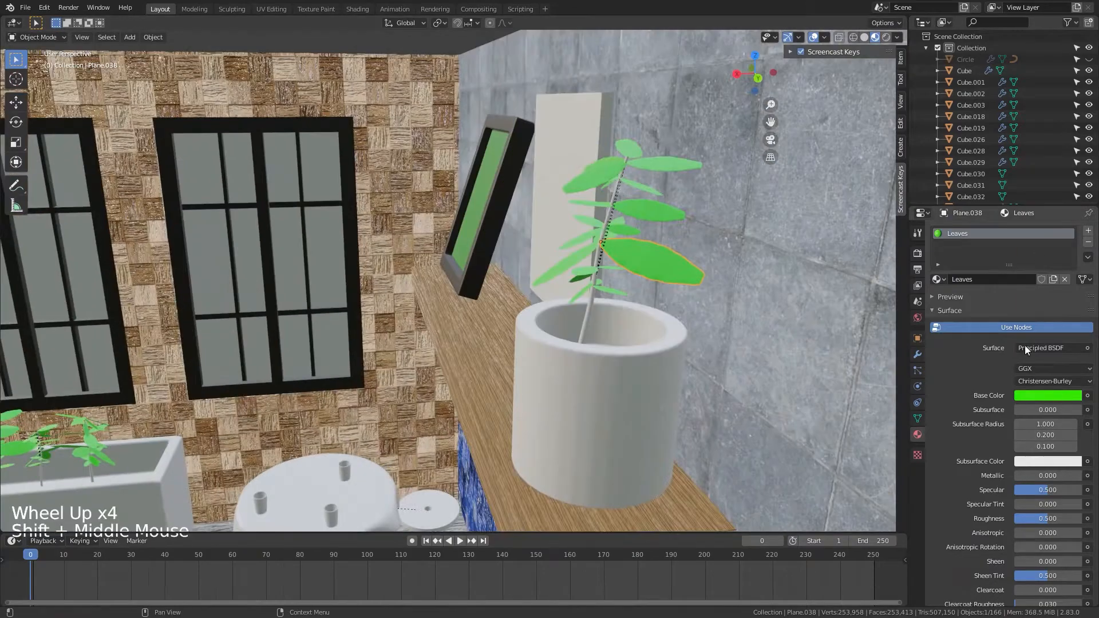
Step: Adjust the Leaves material's base color to a brighter green
{"action": "left_click", "coordinate": [1047, 395]}
{"action": "scroll", "coordinate": [616, 380], "scroll_direction": "down", "scroll_amount": 6}
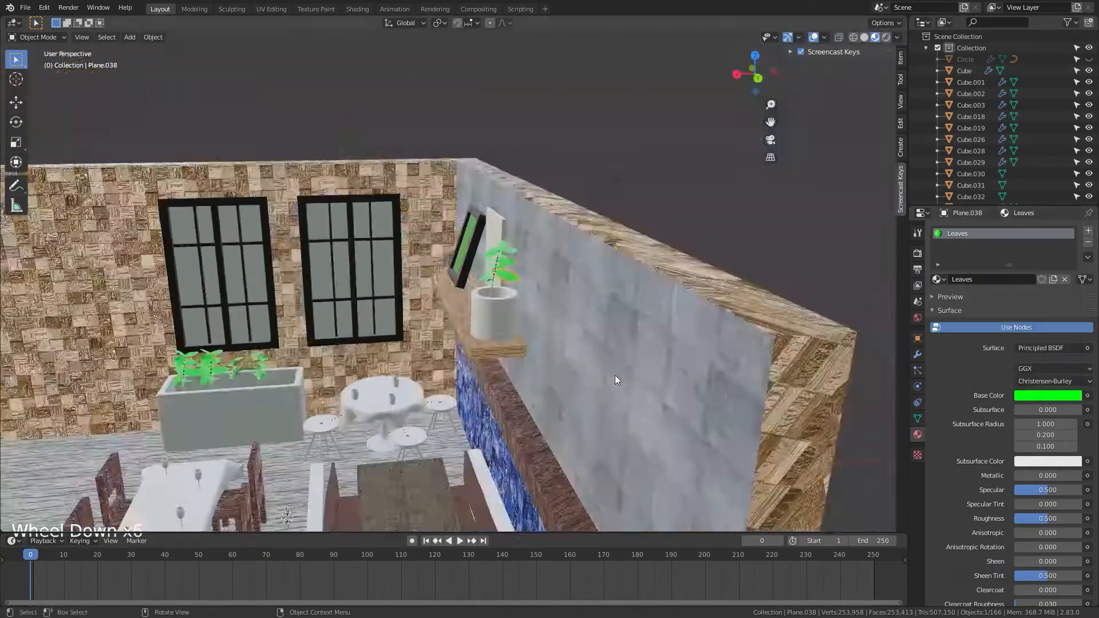
Step: Create a material named Gray, adjust its base color and give the stools around the round table a dark gray material
{"action": "left_click", "coordinate": [585, 346]}
{"action": "left_click", "coordinate": [1024, 280]}
{"action": "double_click", "coordinate": [973, 235]}
{"action": "type", "text": "Gray"}
{"action": "key", "text": "Return"}
{"action": "left_click", "coordinate": [1047, 395]}
{"action": "scroll", "coordinate": [572, 343], "scroll_direction": "down", "scroll_amount": 4}
{"action": "scroll", "coordinate": [587, 324], "scroll_direction": "up", "scroll_amount": 4}
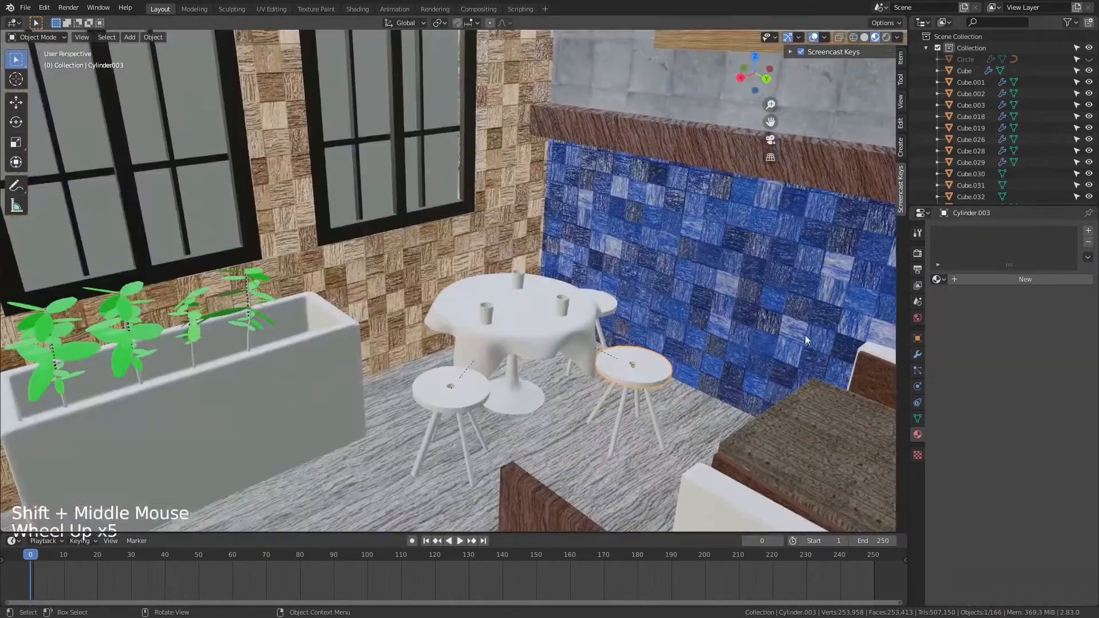
{"action": "left_click", "coordinate": [939, 279]}
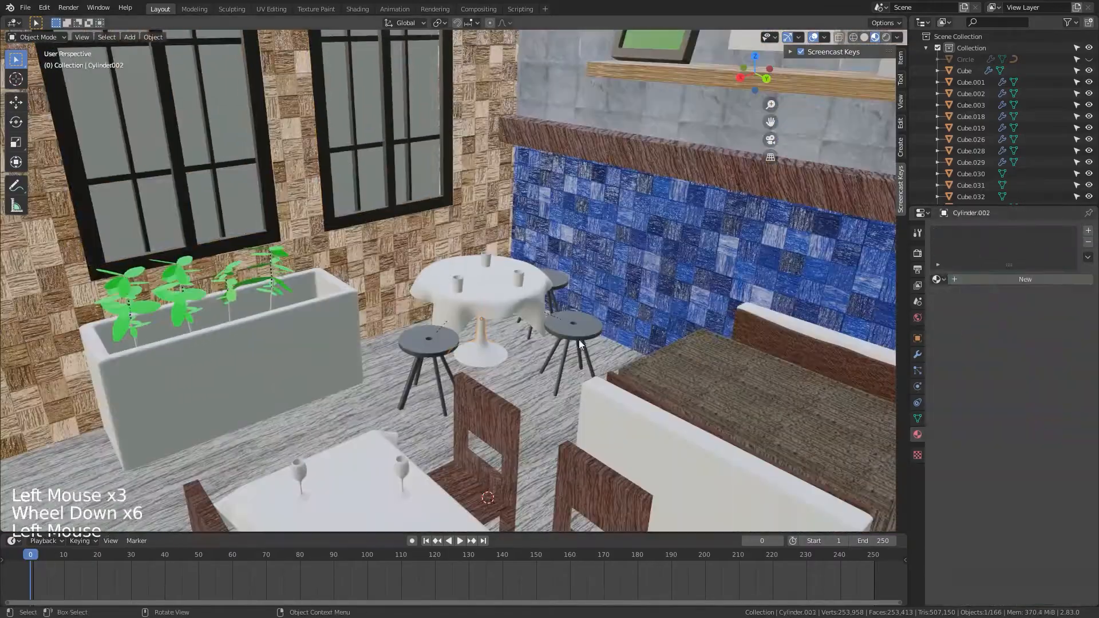
{"action": "left_click", "coordinate": [1024, 279]}
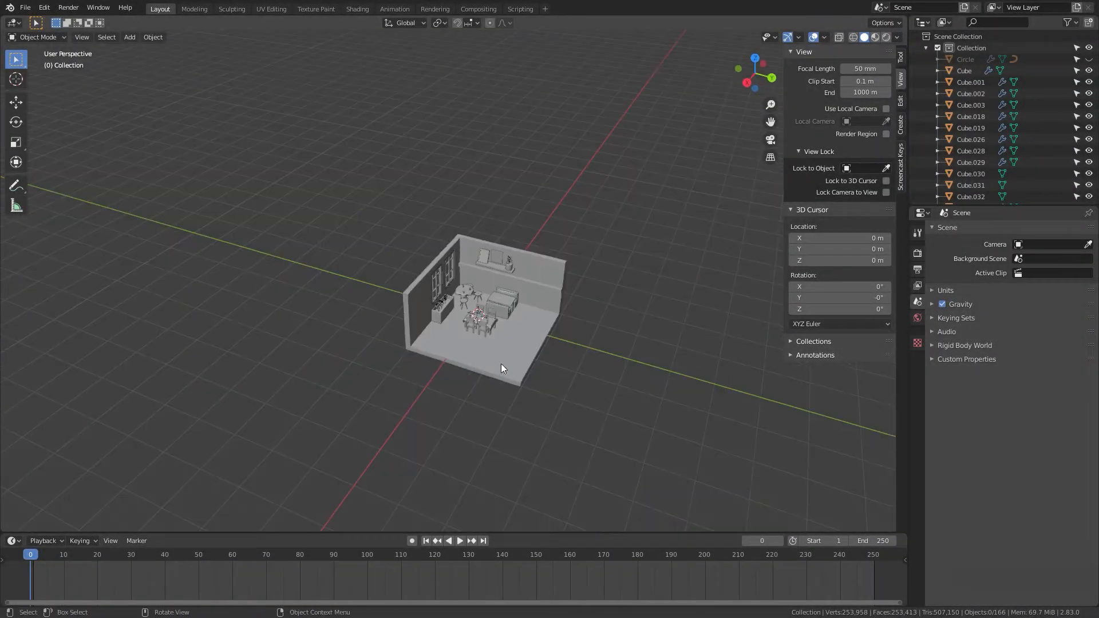
Step: Enter Edit Mode on the room's walls-and-floor mesh and select all of its faces
{"action": "middle_click_drag", "start_coordinate": [500, 363], "coordinate": [549, 404]}
{"action": "scroll", "coordinate": [537, 366], "scroll_direction": "up", "scroll_amount": 3}
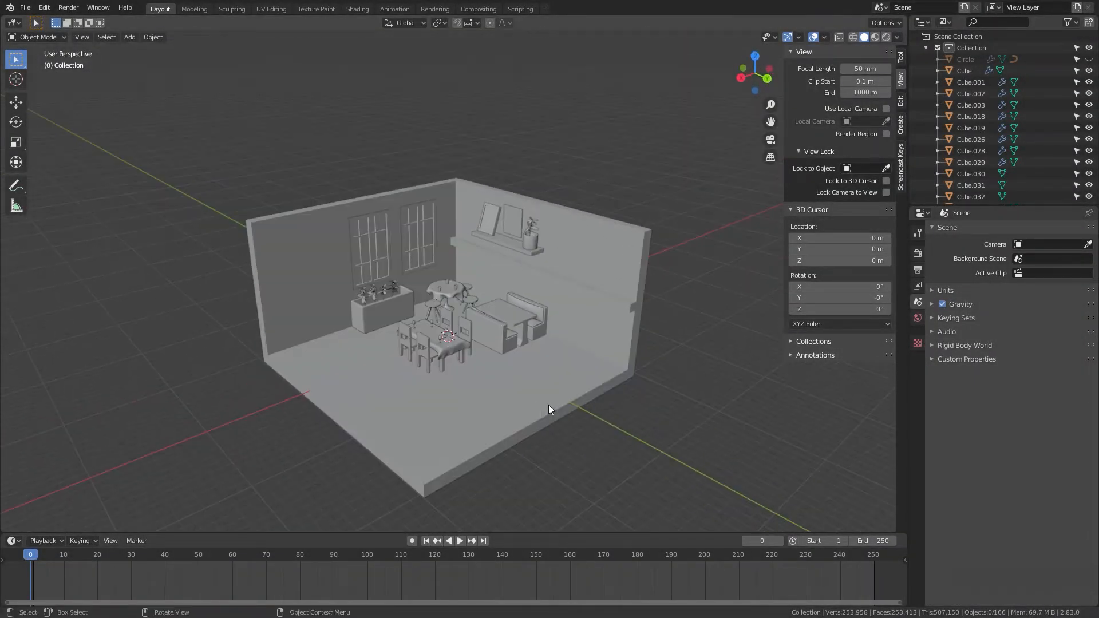
{"action": "left_click", "coordinate": [514, 383]}
{"action": "key", "text": "Tab"}
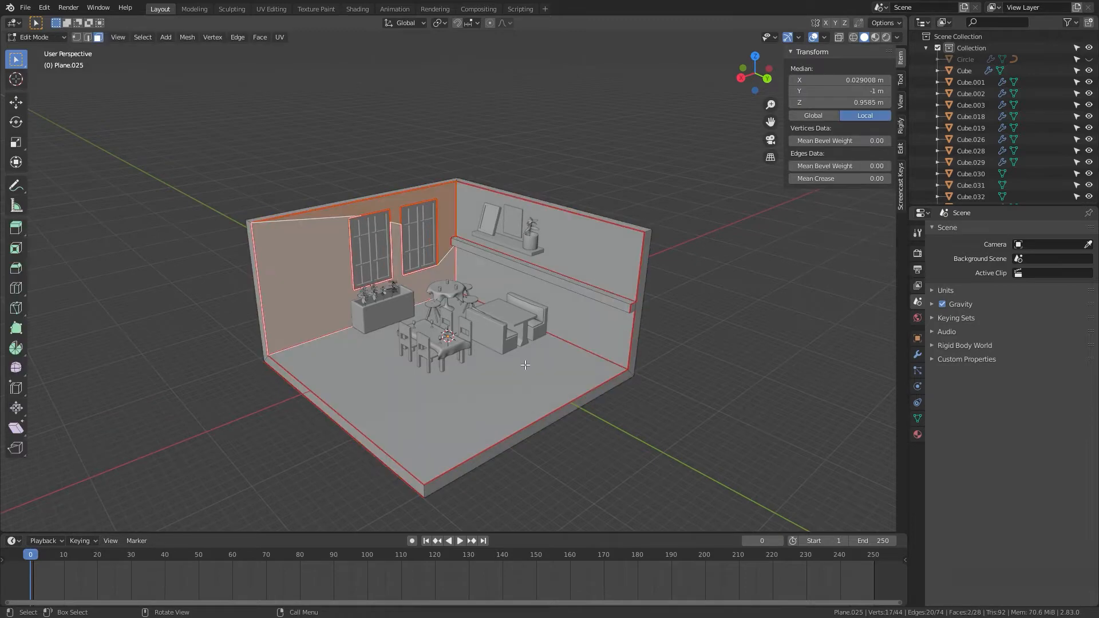
{"action": "scroll", "coordinate": [378, 208], "scroll_direction": "up", "scroll_amount": 5}
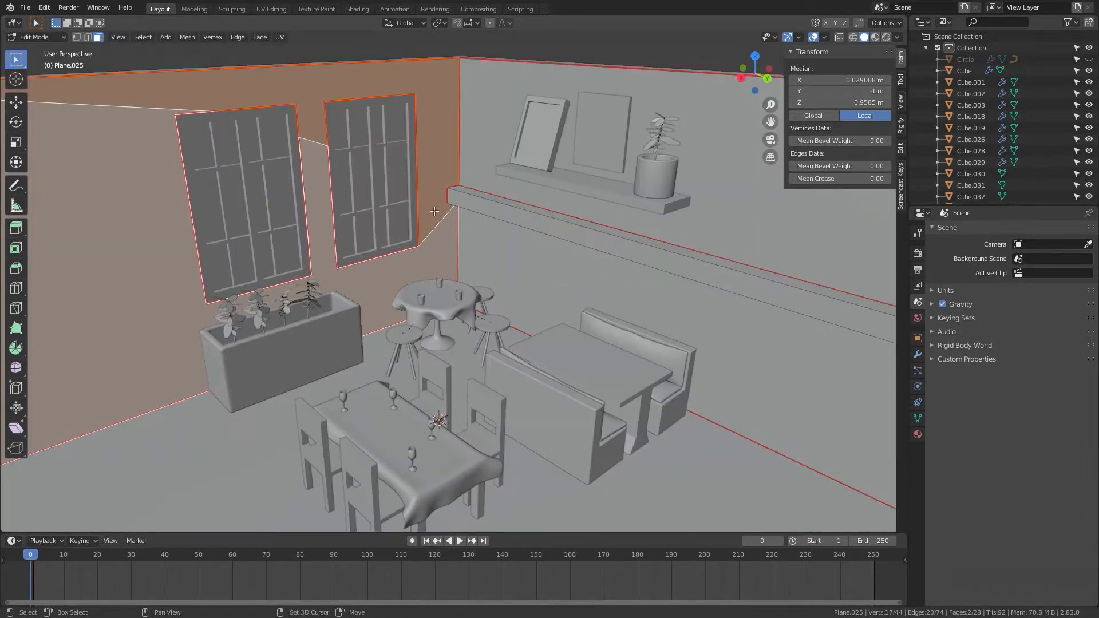
{"action": "middle_click_drag", "start_coordinate": [332, 158], "coordinate": [398, 235], "text": "shift"}
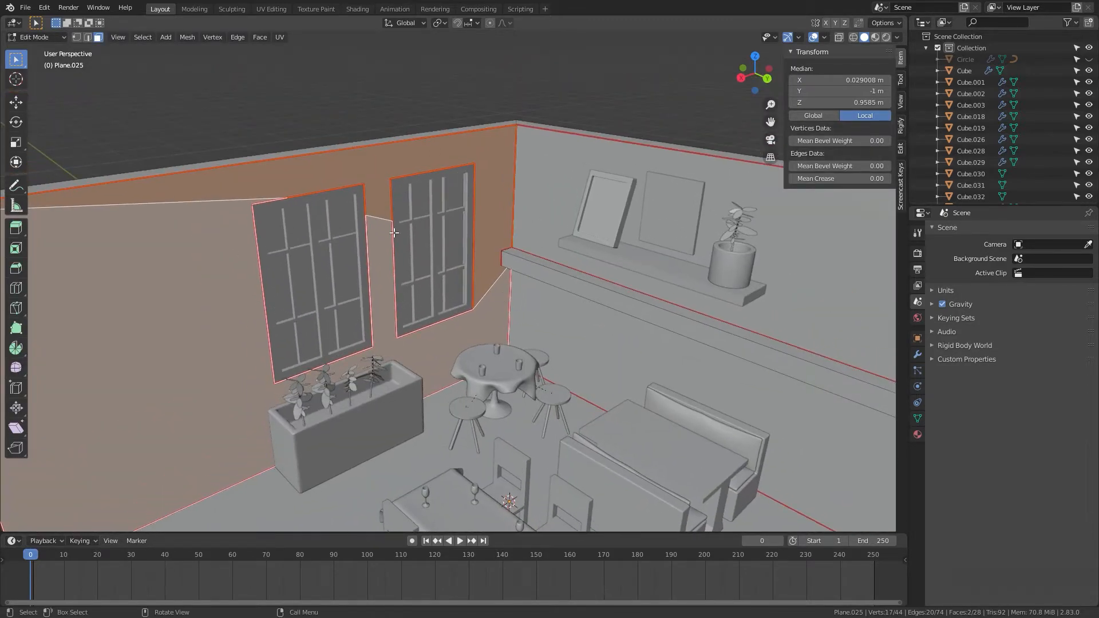
{"action": "key", "text": "alt+a"}
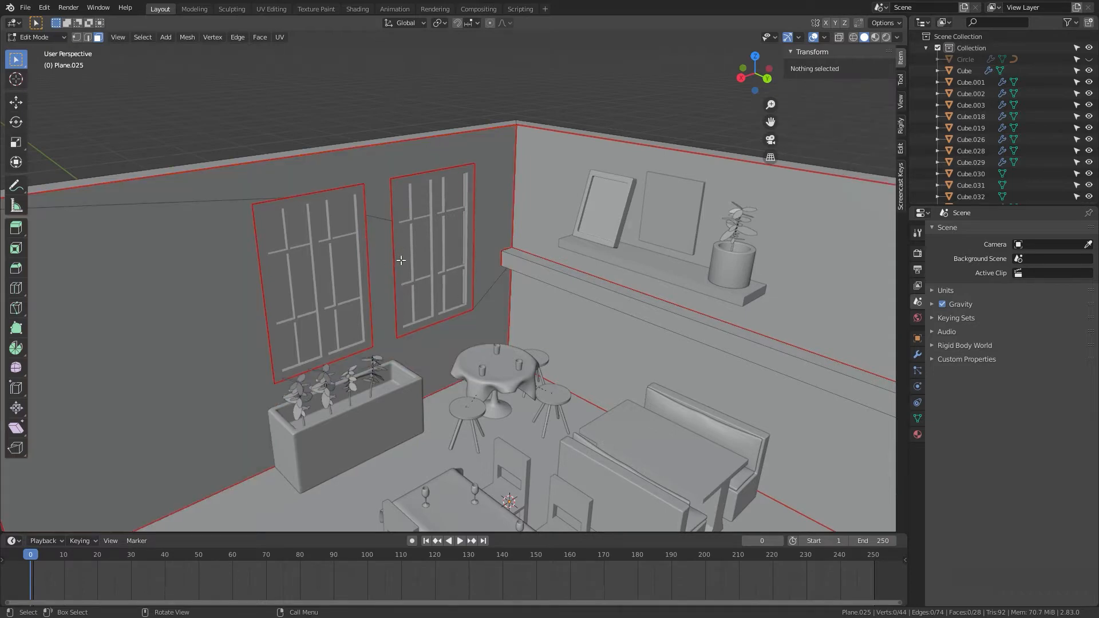
{"action": "scroll", "coordinate": [401, 260], "scroll_direction": "down", "scroll_amount": 5}
{"action": "key", "text": "a"}
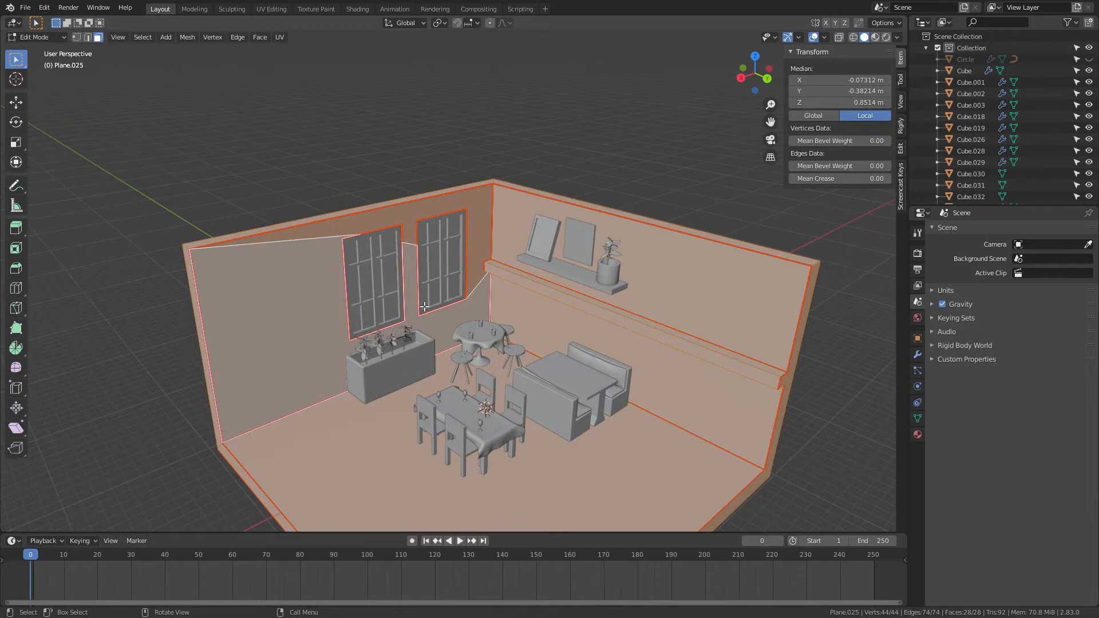
Step: Turn on the Screencast Keys display and clear the face selection
{"action": "left_click", "coordinate": [902, 180]}
{"action": "left_click", "coordinate": [801, 52]}
{"action": "left_click", "coordinate": [700, 237]}
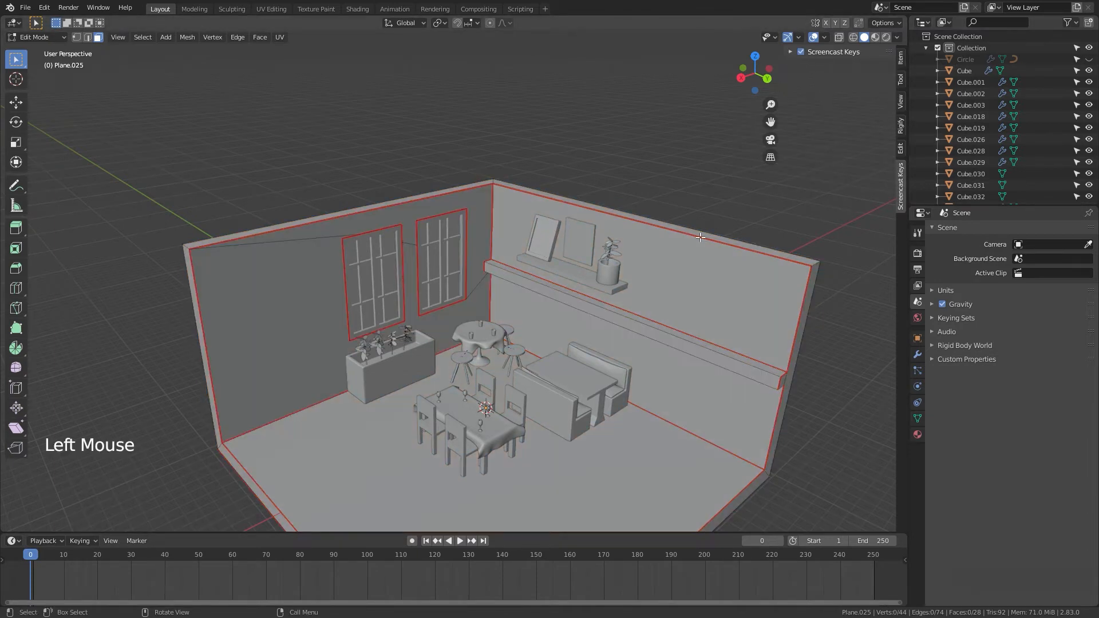
Step: Select all faces of the room mesh, unwrap their UVs and return to Object Mode
{"action": "key", "text": "a"}
{"action": "key", "text": "u"}
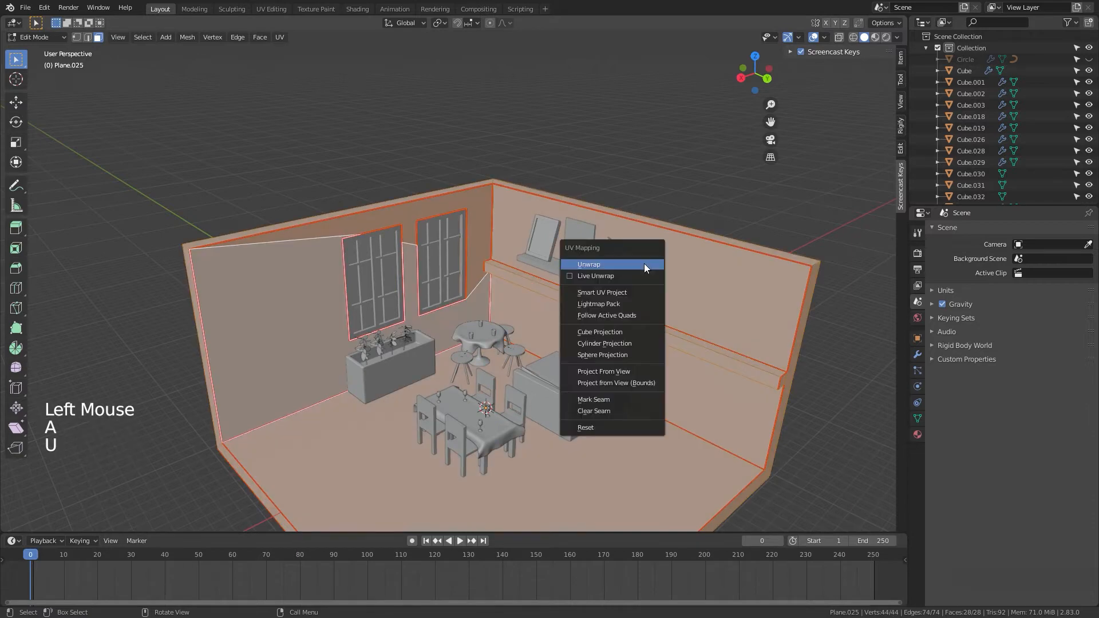
{"action": "key", "text": "Tab"}
{"action": "scroll", "coordinate": [628, 285], "scroll_direction": "down", "scroll_amount": 1}
{"action": "scroll", "coordinate": [628, 281], "scroll_direction": "down", "scroll_amount": 4}
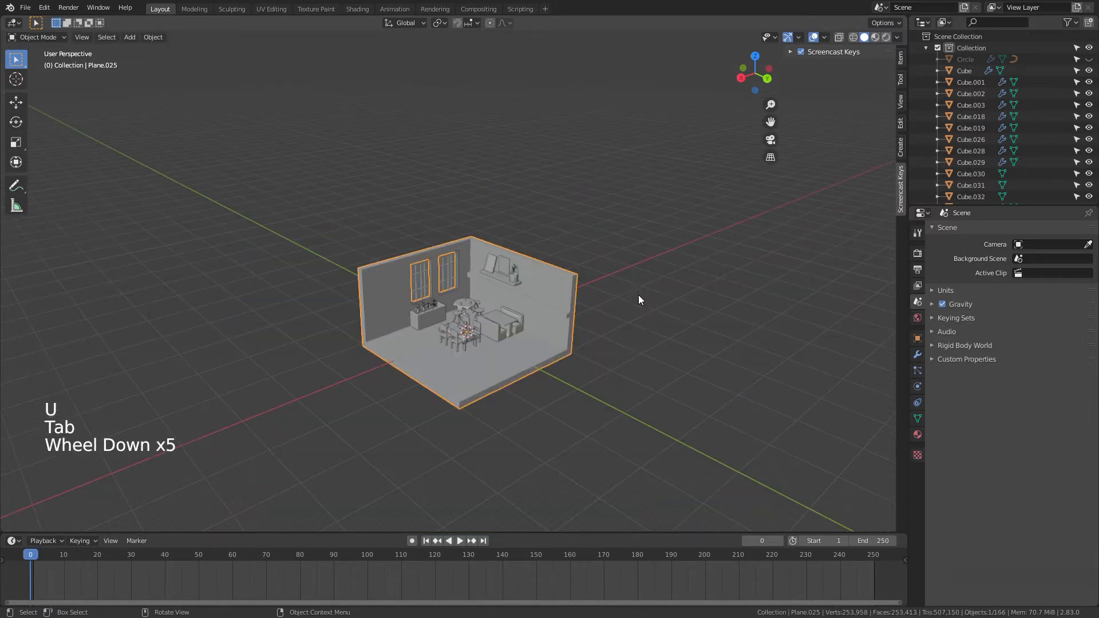
Step: Switch the 3D viewport to Material Preview shading with the whole room in view
{"action": "scroll", "coordinate": [590, 323], "scroll_direction": "up", "scroll_amount": 7}
{"action": "middle_click_drag", "start_coordinate": [595, 275], "coordinate": [569, 279], "text": "shift"}
{"action": "scroll", "coordinate": [571, 246], "scroll_direction": "down", "scroll_amount": 2}
{"action": "scroll", "coordinate": [571, 245], "scroll_direction": "down", "scroll_amount": 1}
{"action": "scroll", "coordinate": [589, 259], "scroll_direction": "up", "scroll_amount": 5}
{"action": "scroll", "coordinate": [545, 288], "scroll_direction": "down", "scroll_amount": 2}
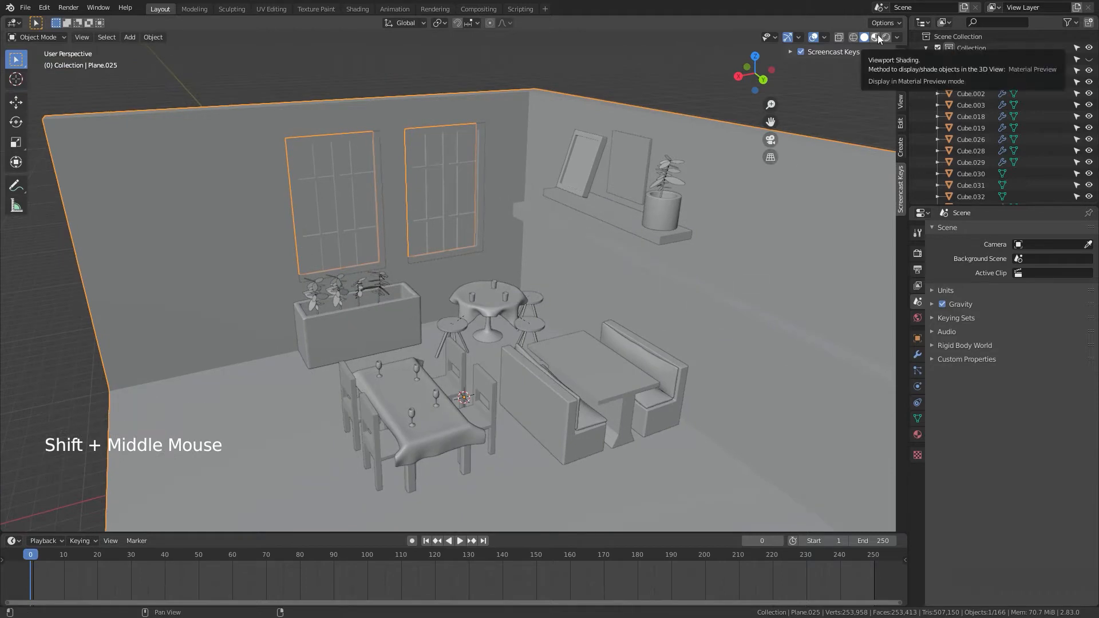
{"action": "scroll", "coordinate": [699, 293], "scroll_direction": "down", "scroll_amount": 4}
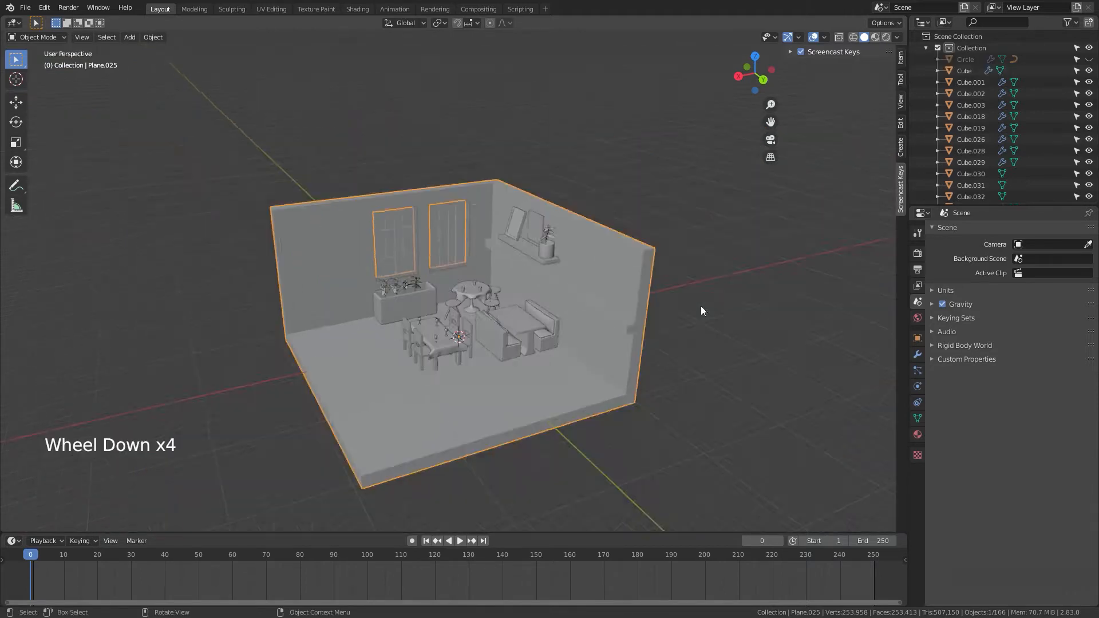
{"action": "middle_click_drag", "start_coordinate": [700, 306], "coordinate": [708, 187]}
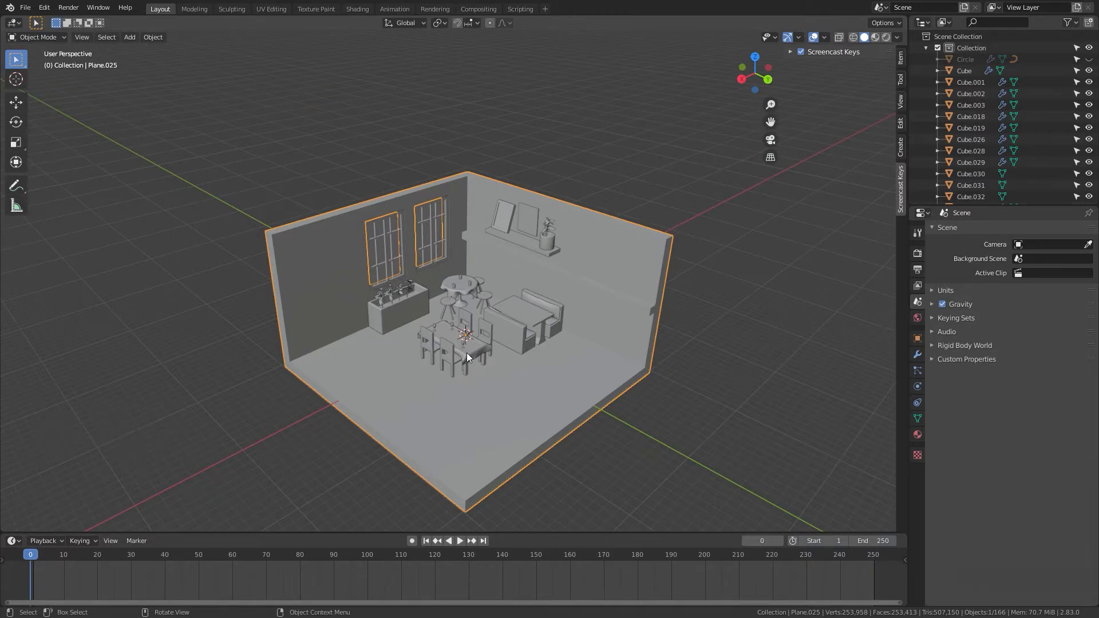
{"action": "middle_click_drag", "start_coordinate": [552, 268], "coordinate": [625, 296]}
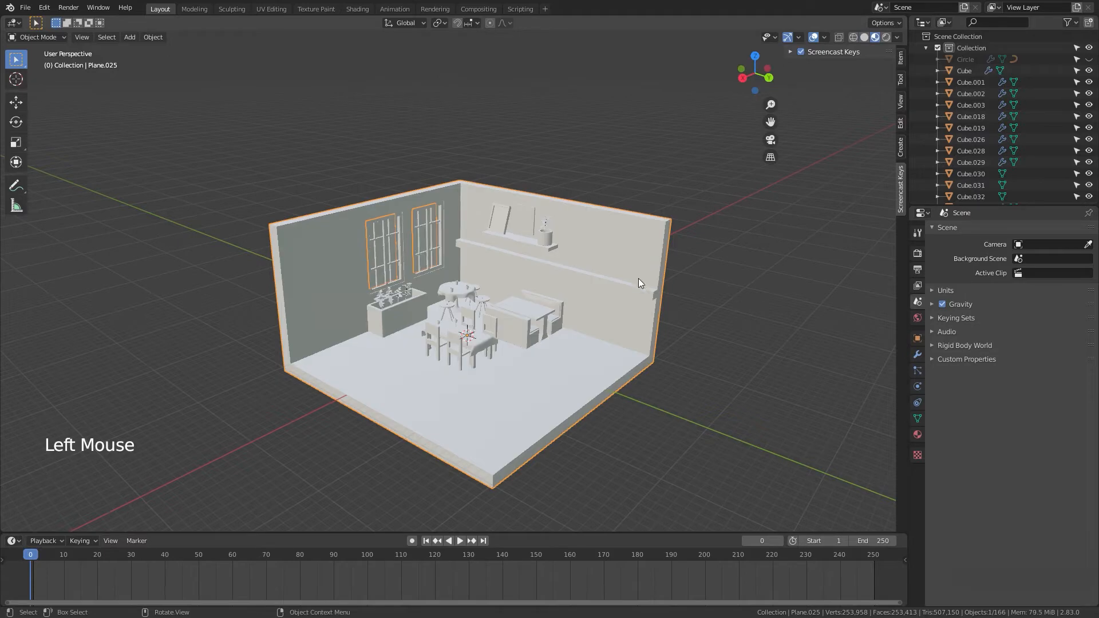
Step: Switch to the Shading workspace and face the wall with the two windows
{"action": "scroll", "coordinate": [638, 286], "scroll_direction": "up", "scroll_amount": 4}
{"action": "middle_click_drag", "start_coordinate": [664, 314], "coordinate": [626, 294], "text": "shift"}
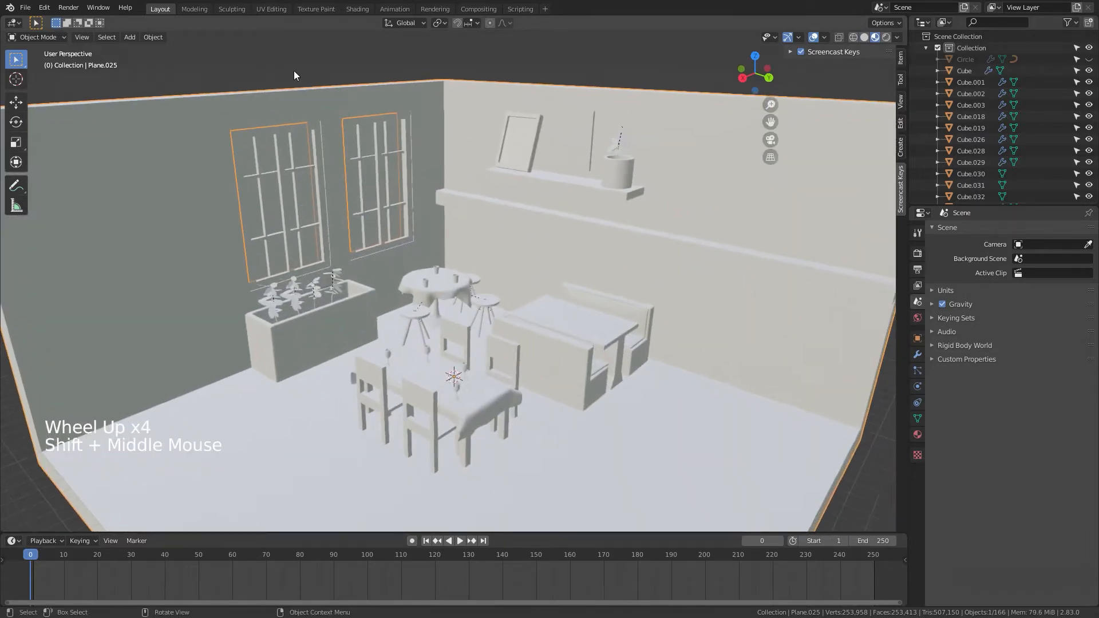
{"action": "left_click", "coordinate": [367, 8]}
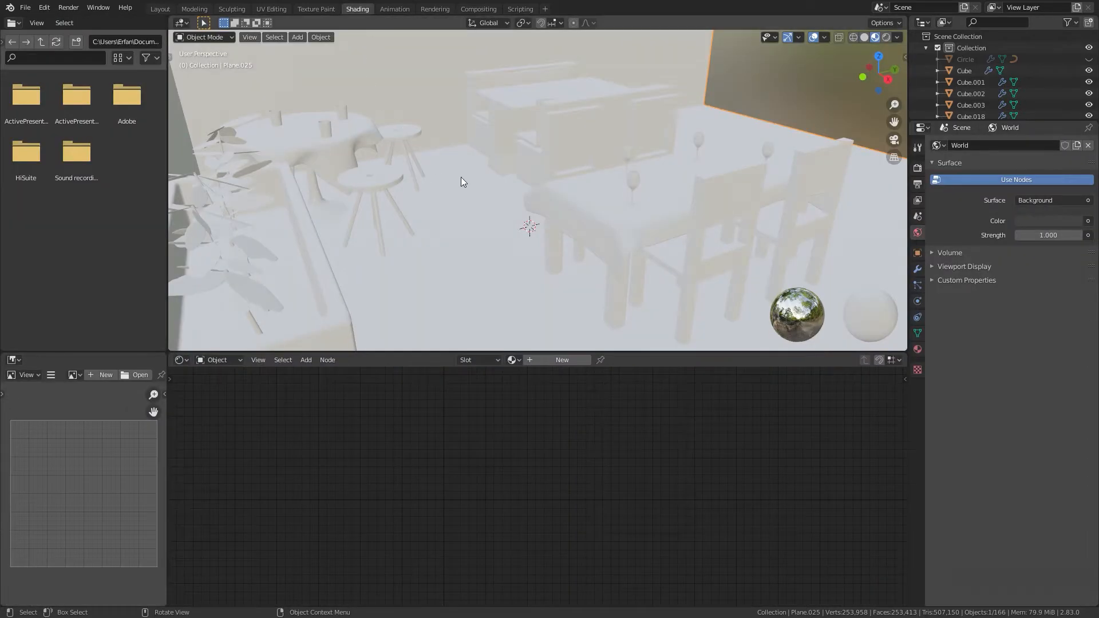
{"action": "middle_click_drag", "start_coordinate": [579, 232], "coordinate": [396, 233]}
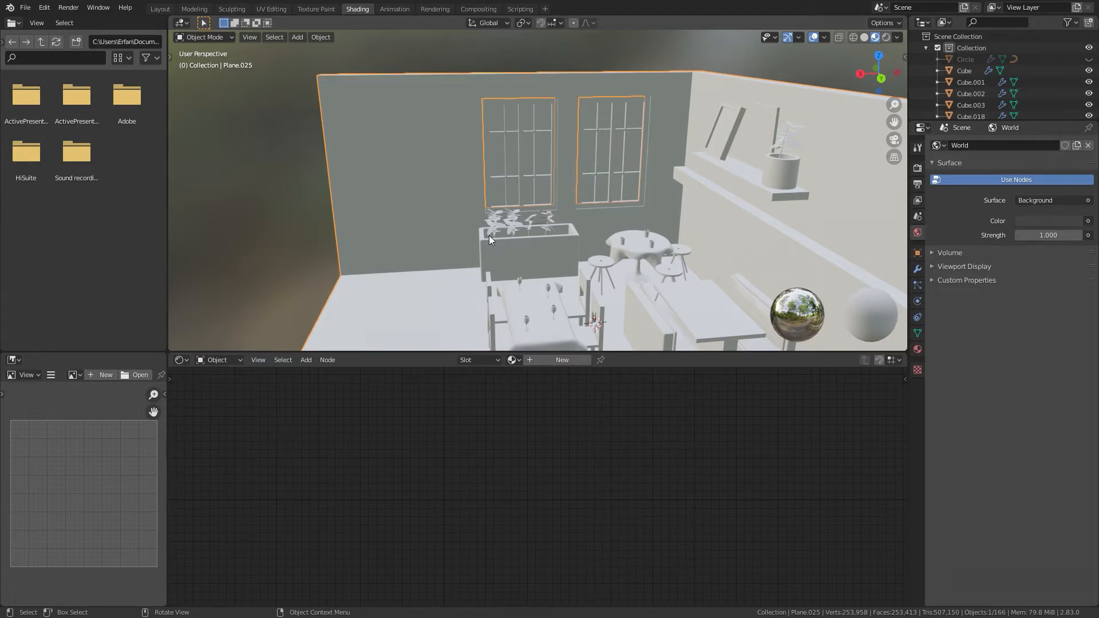
Step: Create a new material on the room mesh and name it Left_wall
{"action": "left_click", "coordinate": [553, 363]}
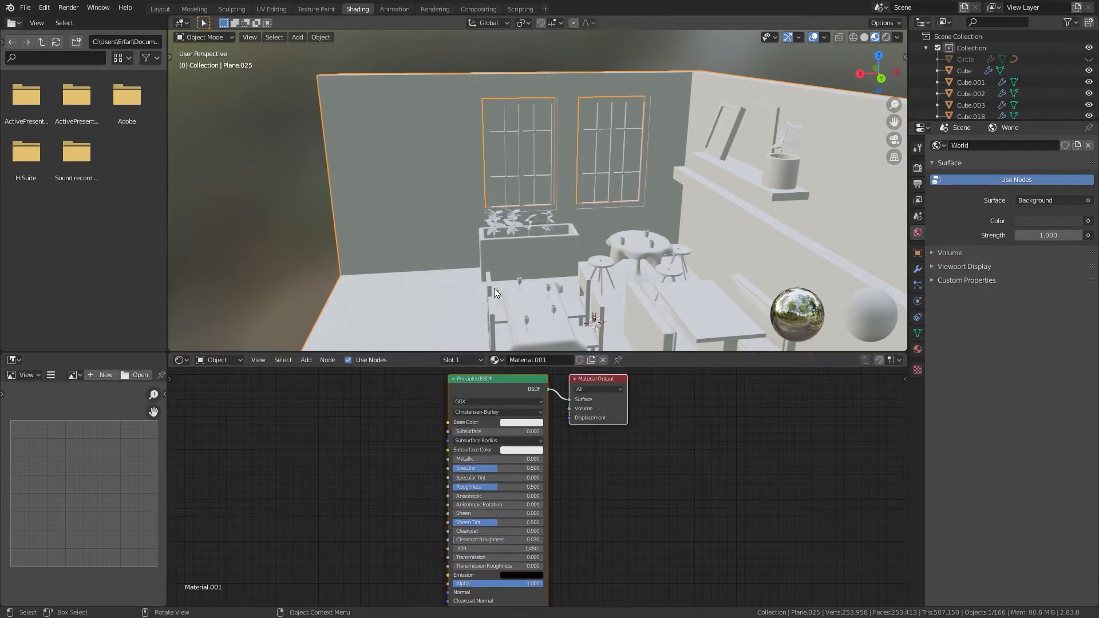
{"action": "double_click", "coordinate": [520, 360]}
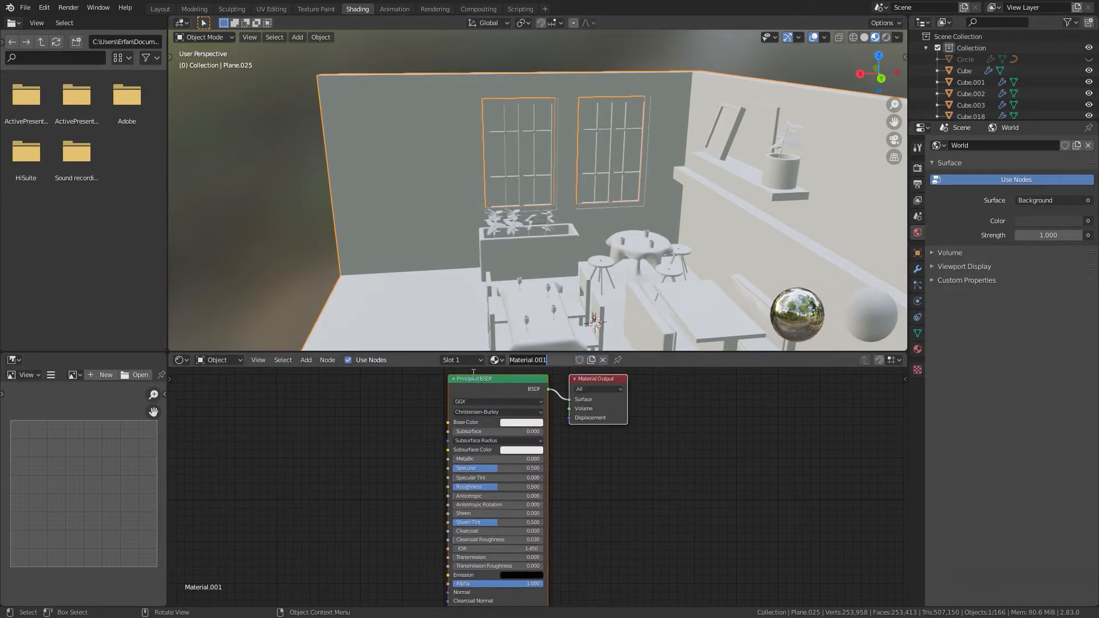
{"action": "key", "text": "ctrl+a"}
{"action": "type", "text": "Le"}
{"action": "key", "text": "Return"}
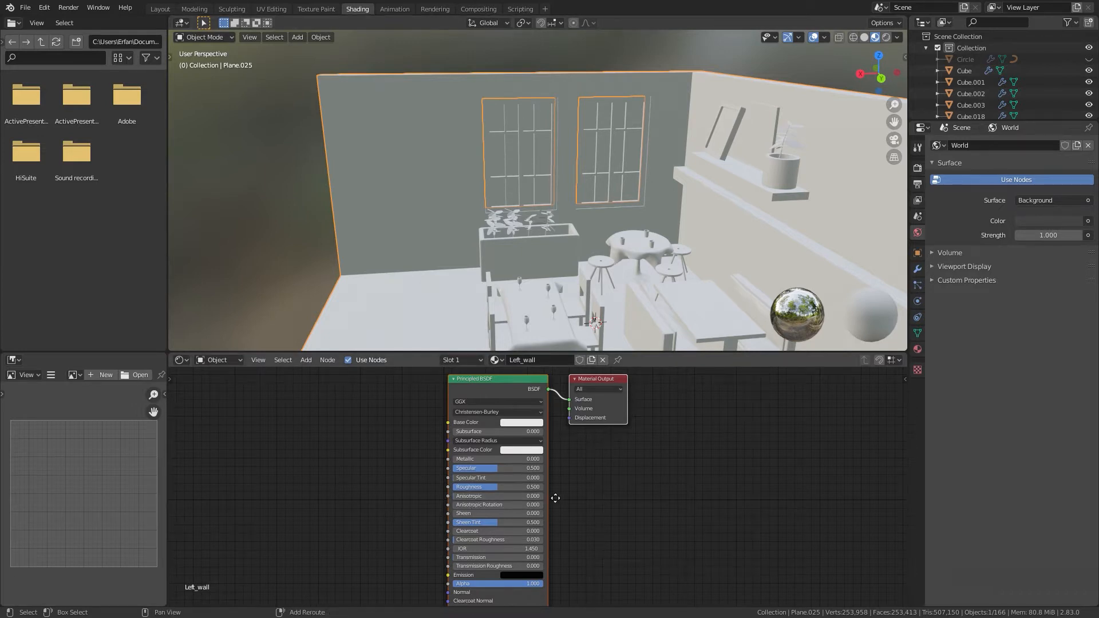
Step: Set the Screencast Keys origin to Window and hide the viewport's sidebar
{"action": "middle_click_drag", "start_coordinate": [555, 498], "coordinate": [584, 517]}
{"action": "key", "text": "n"}
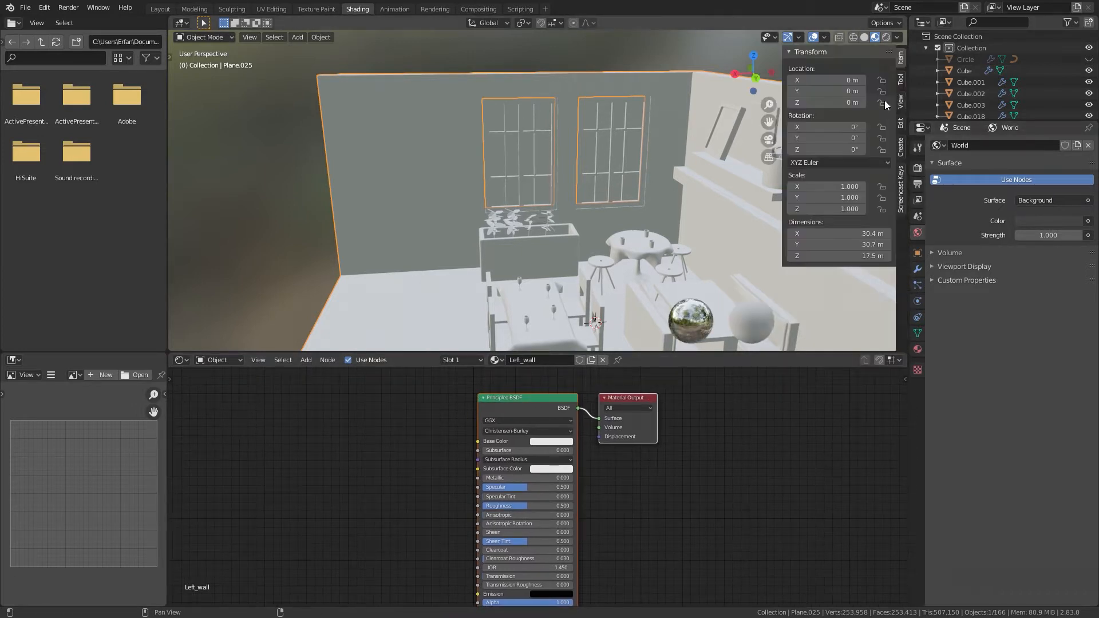
{"action": "left_click", "coordinate": [900, 175]}
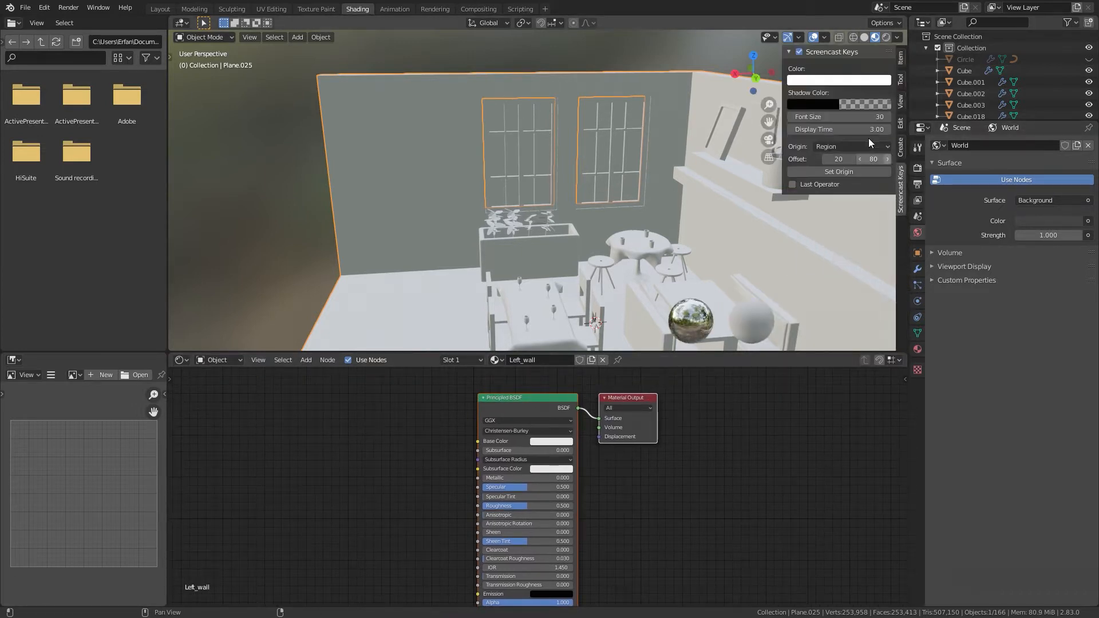
{"action": "left_click", "coordinate": [836, 150]}
{"action": "left_click", "coordinate": [833, 184]}
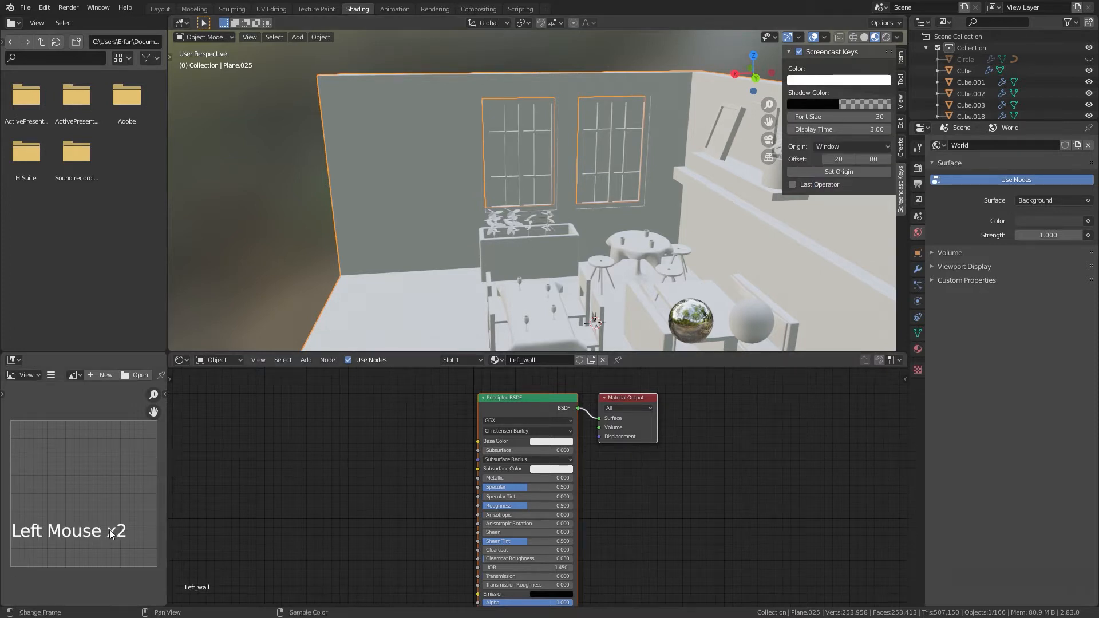
{"action": "key", "text": "n"}
{"action": "key", "text": "n"}
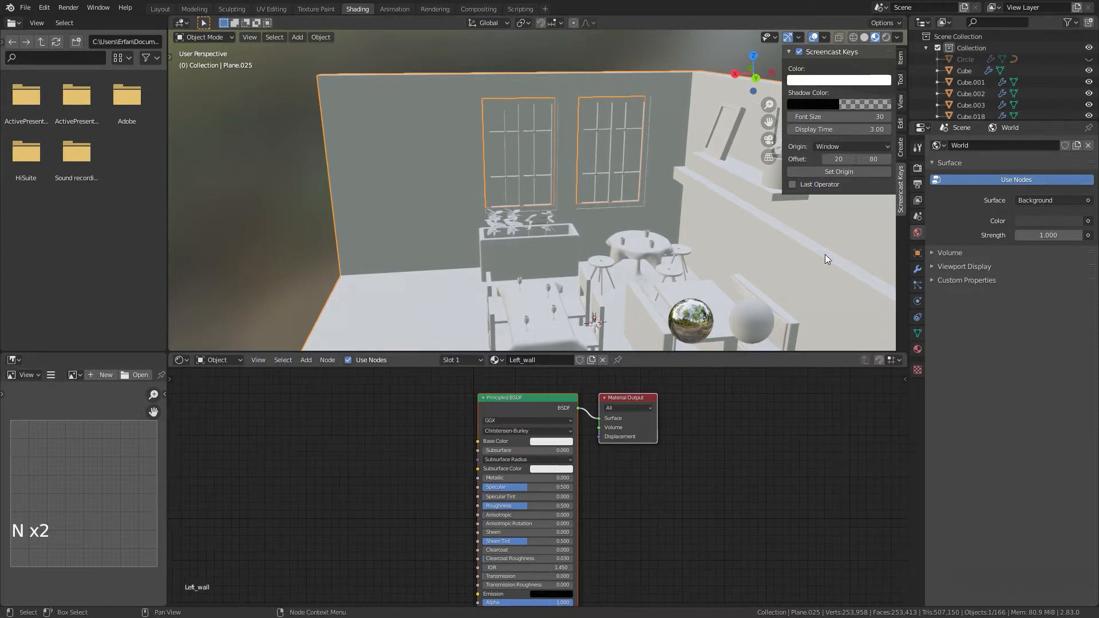
{"action": "key", "text": "n"}
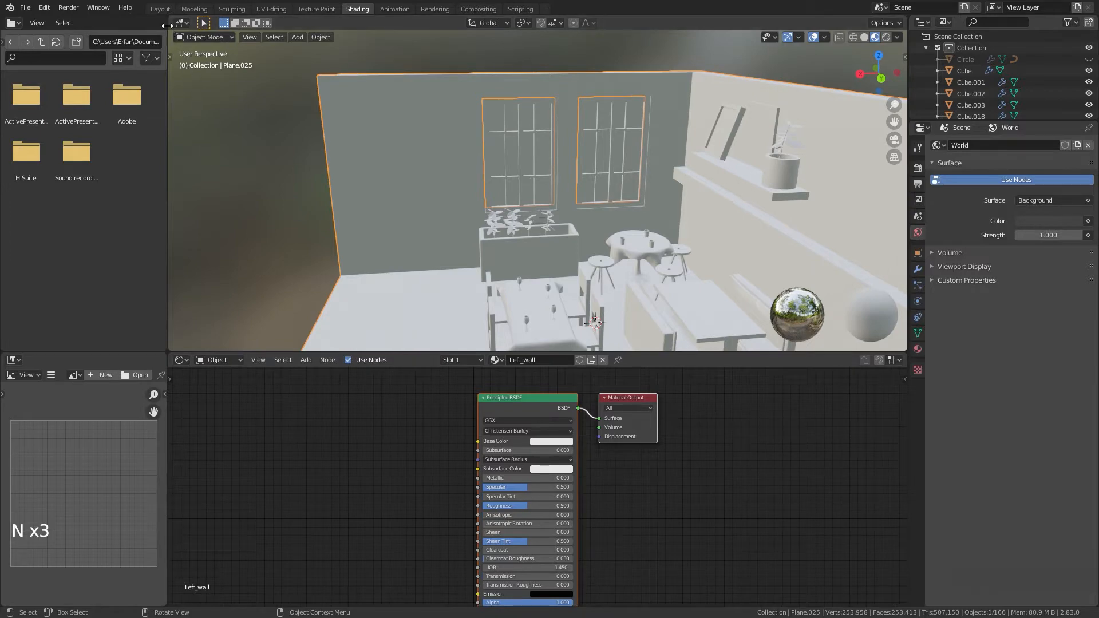
{"action": "mouse_move", "coordinate": [170, 15]}
{"action": "left_mouse_down"}
{"action": "mouse_move", "coordinate": [147, 28]}
{"action": "mouse_move", "coordinate": [155, 32]}
{"action": "left_mouse_up"}
{"action": "key", "text": "Escape"}
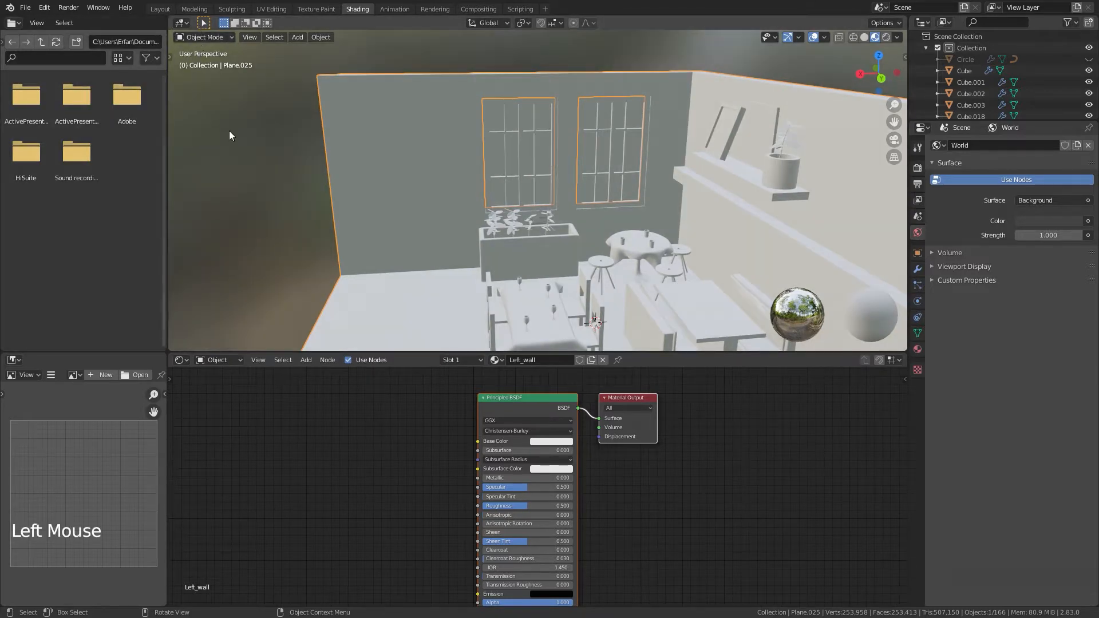
Step: Switch to File Explorer, open the WoodFloor024_2K-JPG folder in Tutorial_1 and move the window clear of the material nodes
{"action": "key", "text": "alt+Tab"}
{"action": "key", "text": "alt+Tab"}
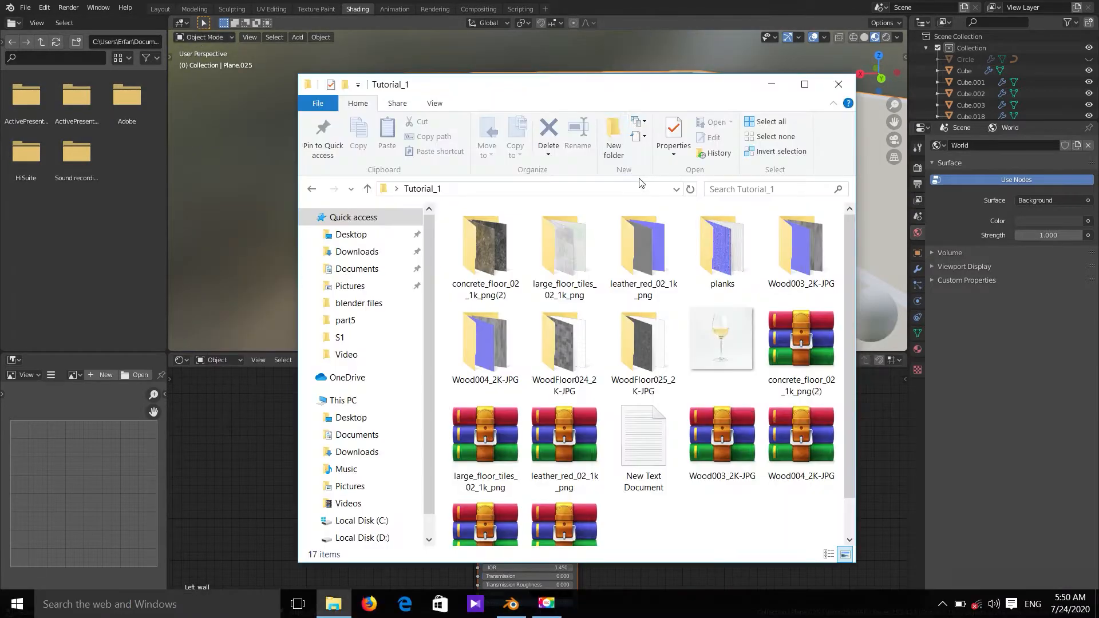
{"action": "left_click_drag", "start_coordinate": [612, 96], "coordinate": [321, 72]}
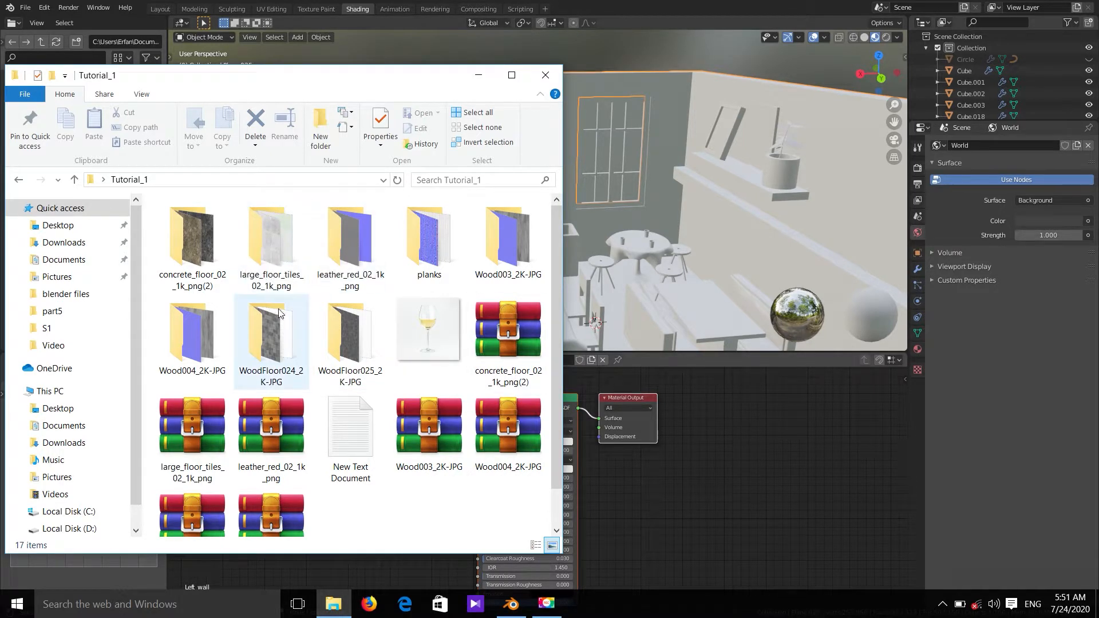
{"action": "left_click_drag", "start_coordinate": [320, 81], "coordinate": [290, 71]}
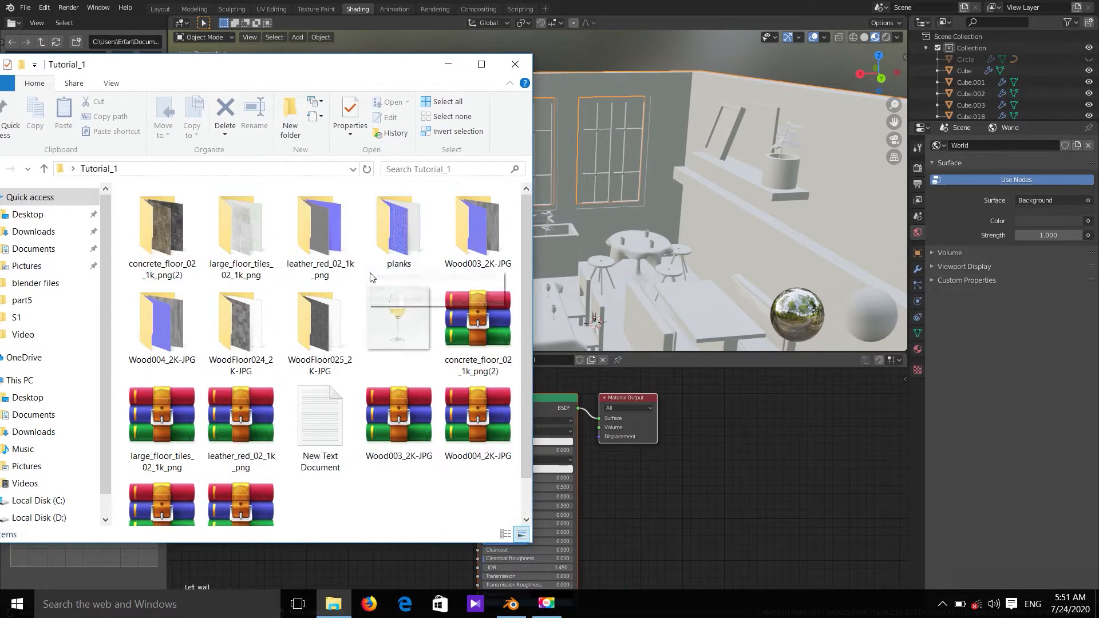
{"action": "left_click_drag", "start_coordinate": [358, 75], "coordinate": [336, 68]}
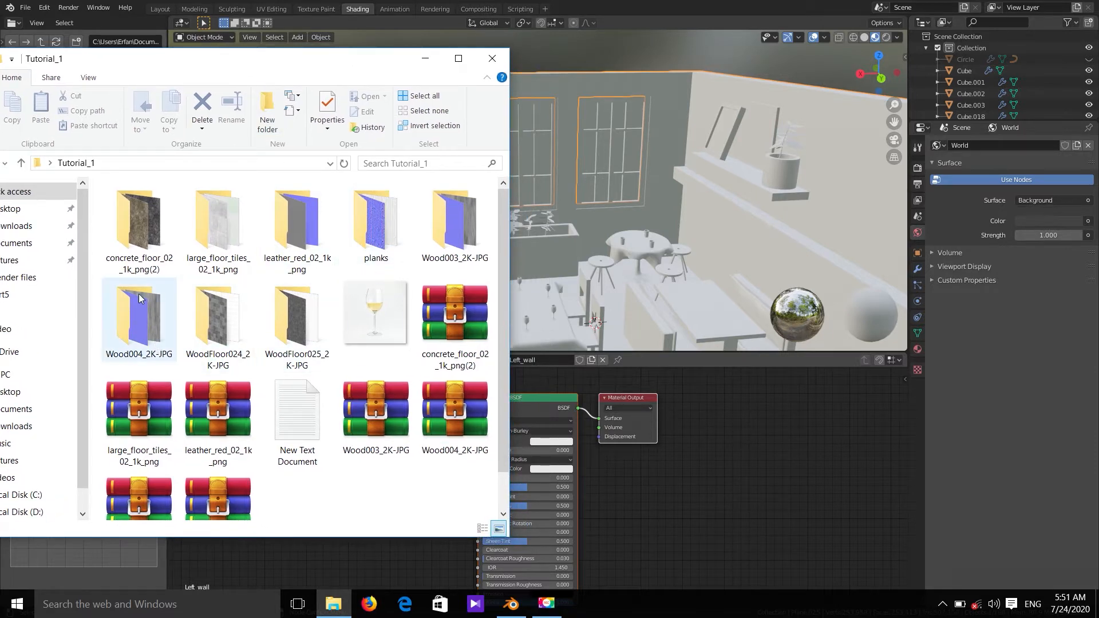
{"action": "double_click", "coordinate": [217, 327]}
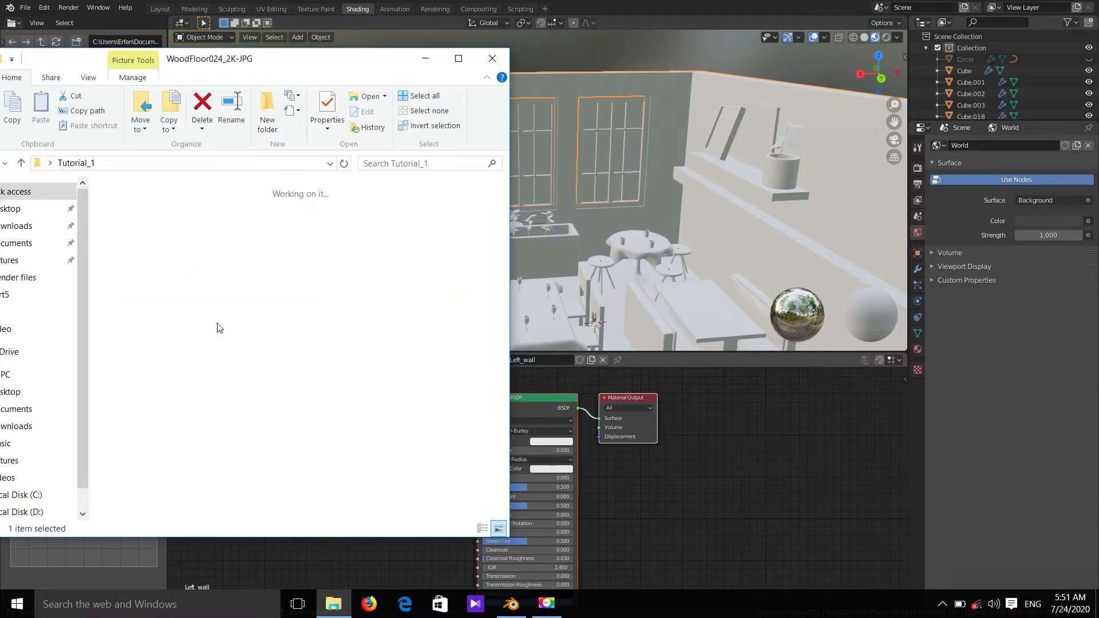
{"action": "left_click_drag", "start_coordinate": [315, 69], "coordinate": [227, 59]}
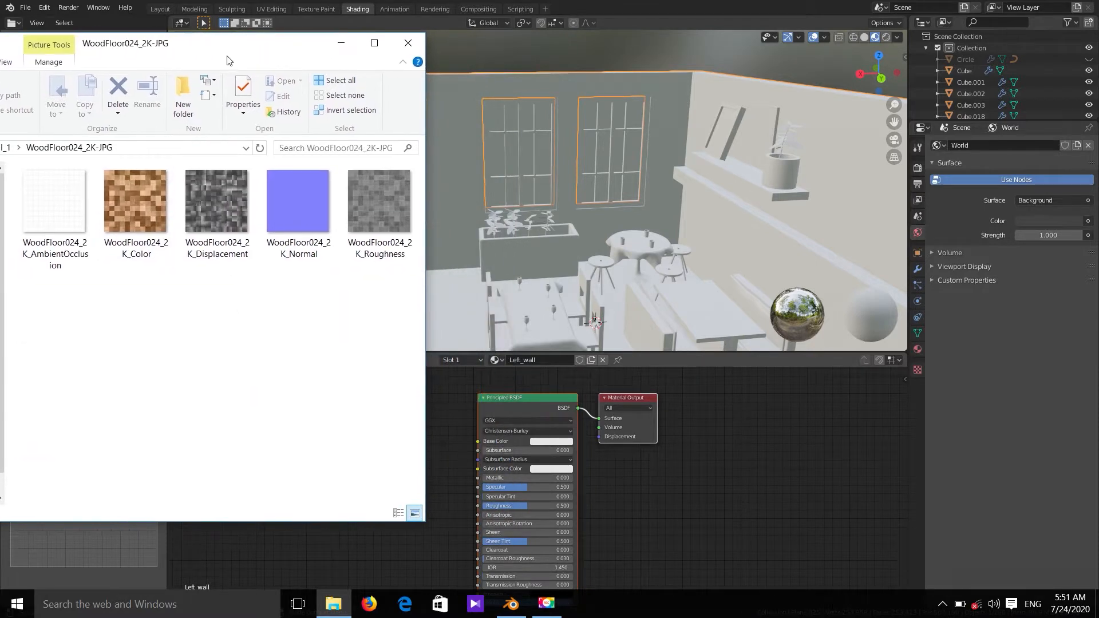
Step: Try to bring the WoodFloor024_2K_Color image from File Explorer straight into the Left_wall material nodes
{"action": "left_click_drag", "start_coordinate": [142, 299], "coordinate": [360, 229]}
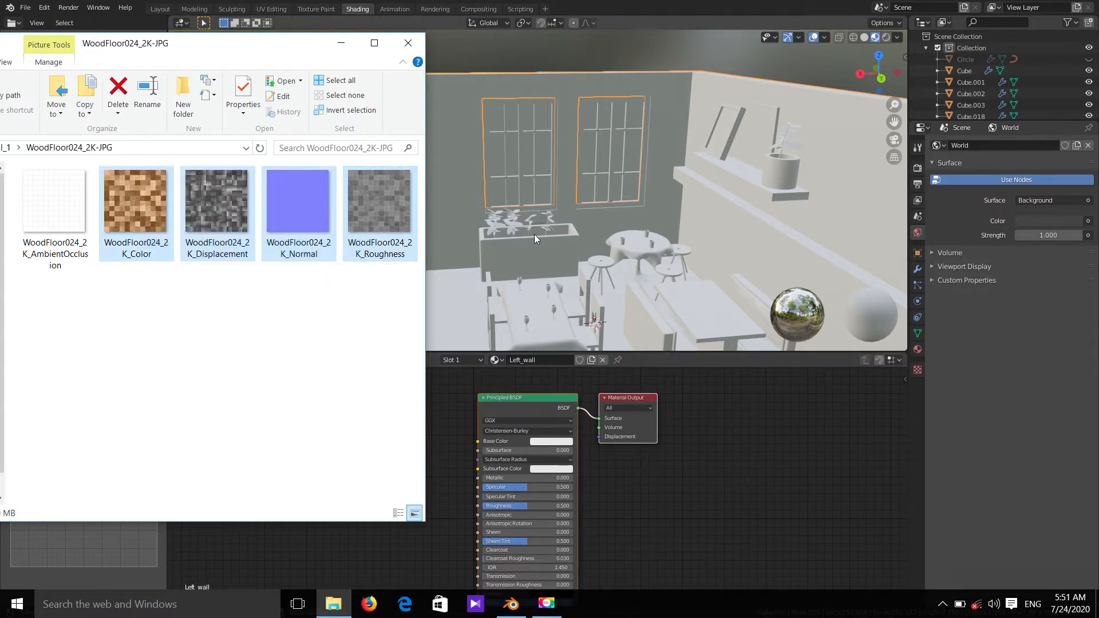
{"action": "left_click", "coordinate": [81, 257]}
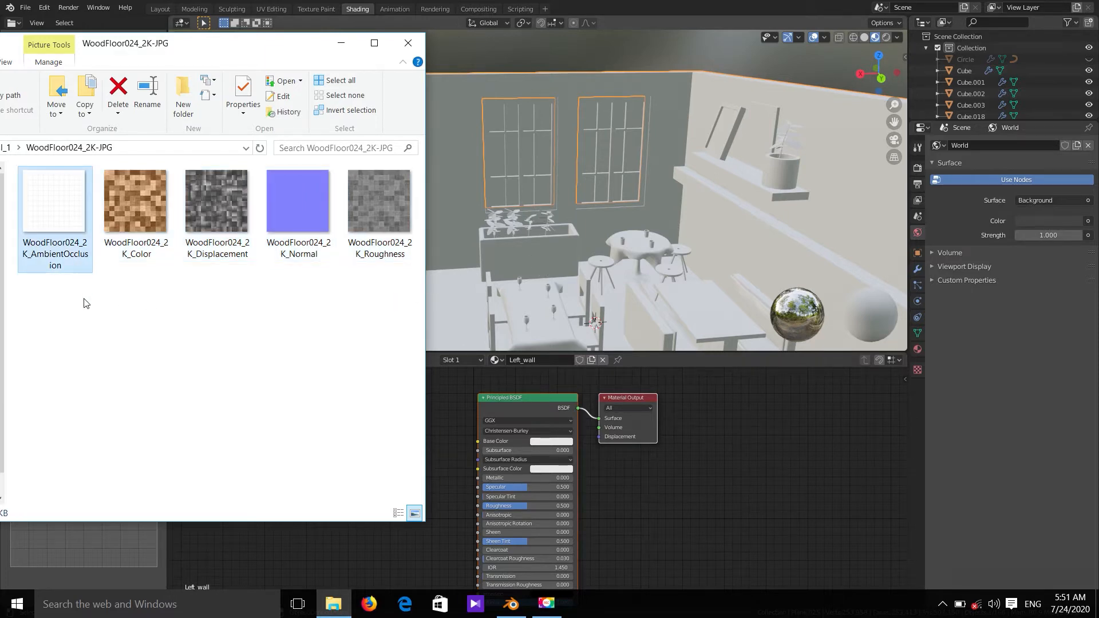
{"action": "left_click", "coordinate": [195, 324]}
{"action": "left_click_drag", "start_coordinate": [207, 47], "coordinate": [138, 39]}
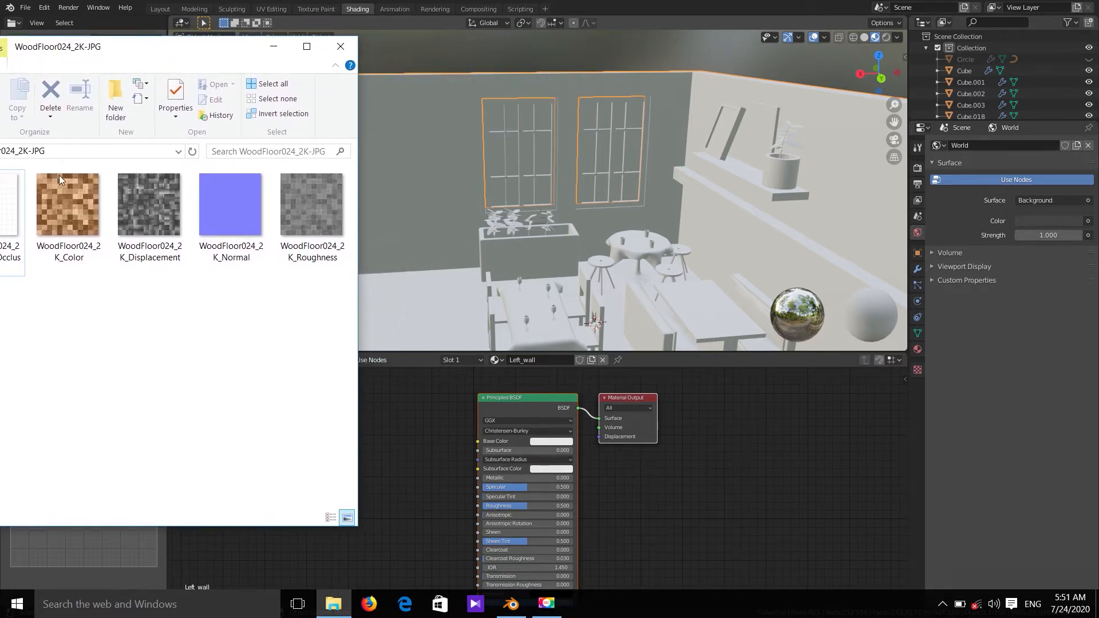
{"action": "left_click_drag", "start_coordinate": [60, 176], "coordinate": [407, 407]}
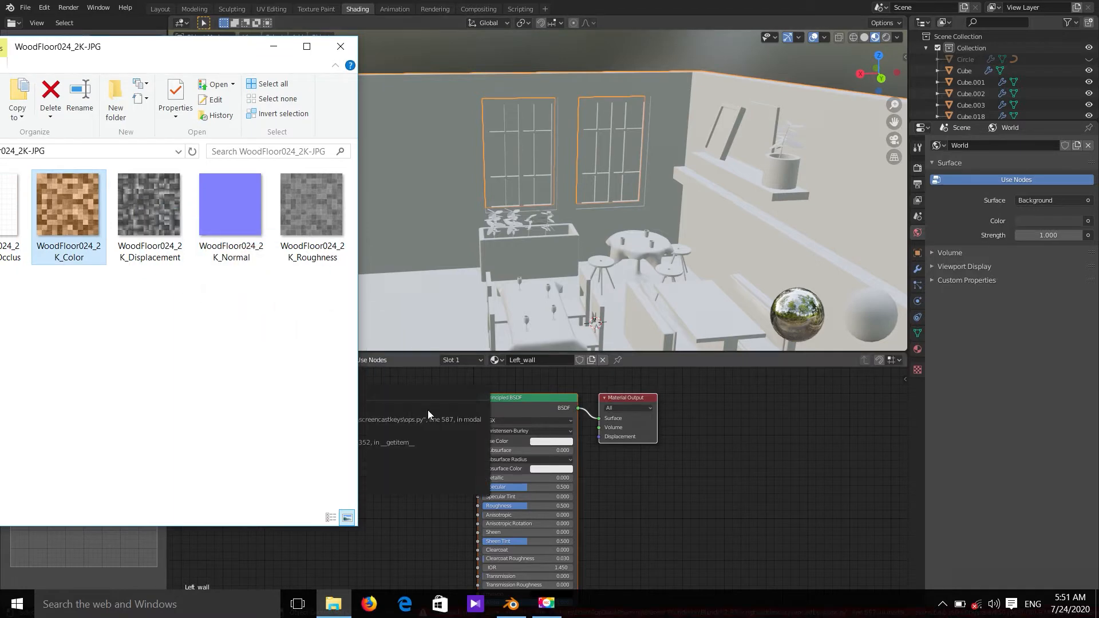
{"action": "middle_click_drag", "start_coordinate": [544, 474], "coordinate": [618, 471]}
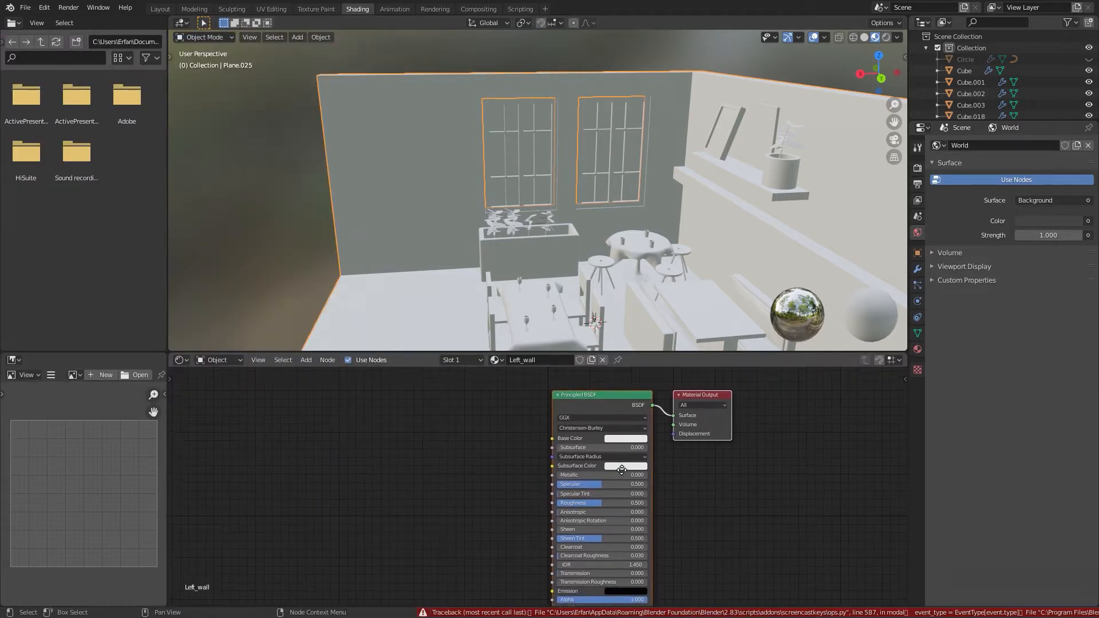
Step: Switch to File Explorer, copy the path of the WoodFloor024_2K-JPG folder, and return to Blender
{"action": "left_click", "coordinate": [333, 604]}
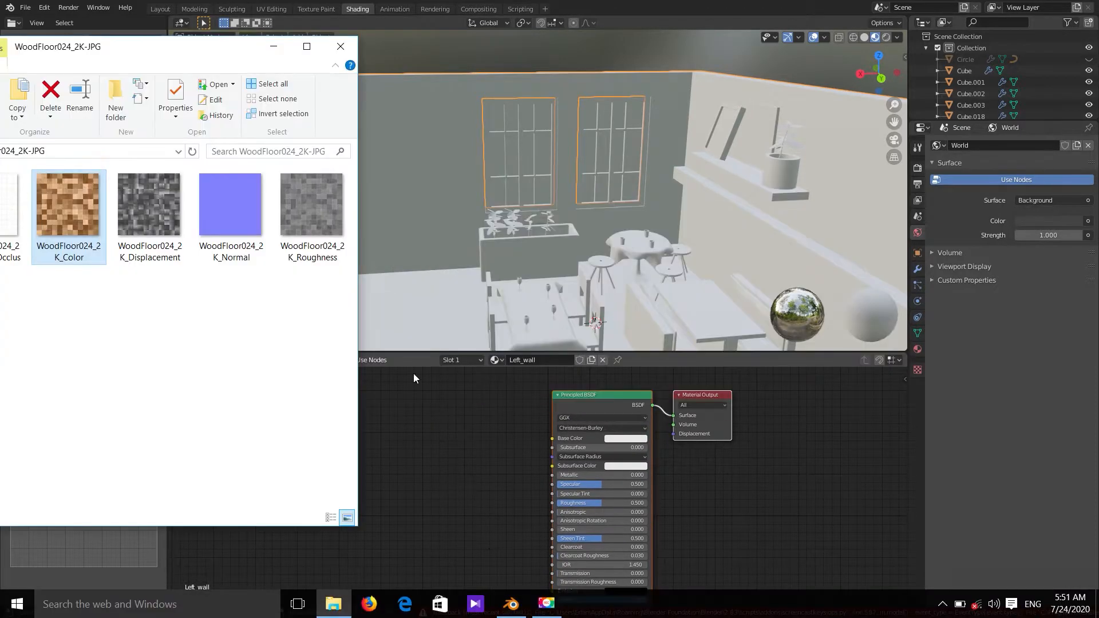
{"action": "left_click_drag", "start_coordinate": [186, 65], "coordinate": [578, 90]}
{"action": "left_click", "coordinate": [489, 177]}
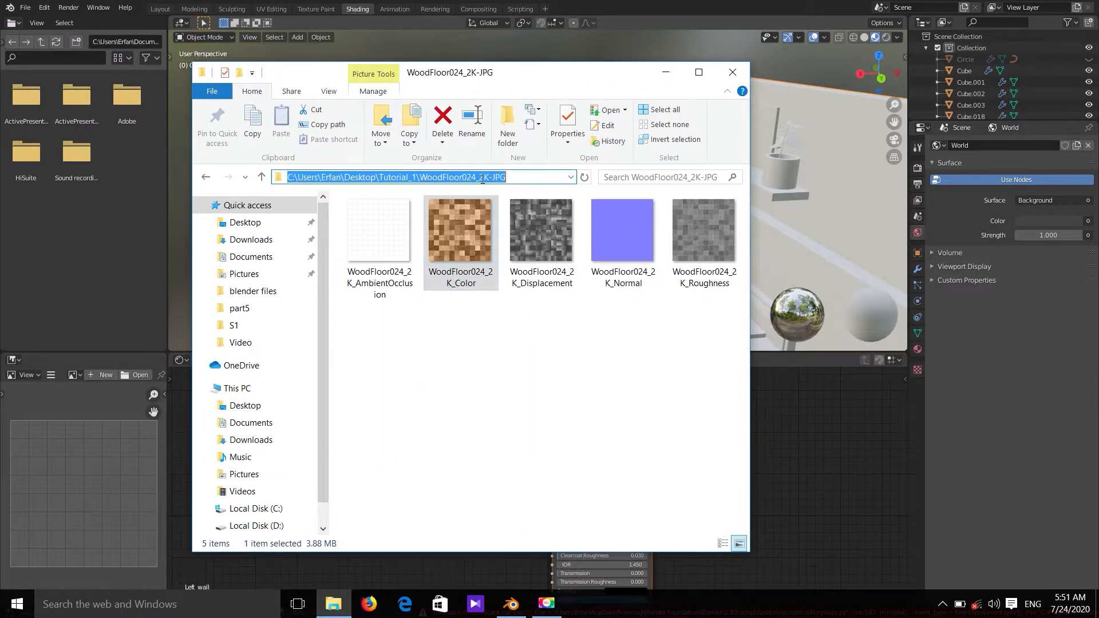
{"action": "left_click", "coordinate": [691, 3]}
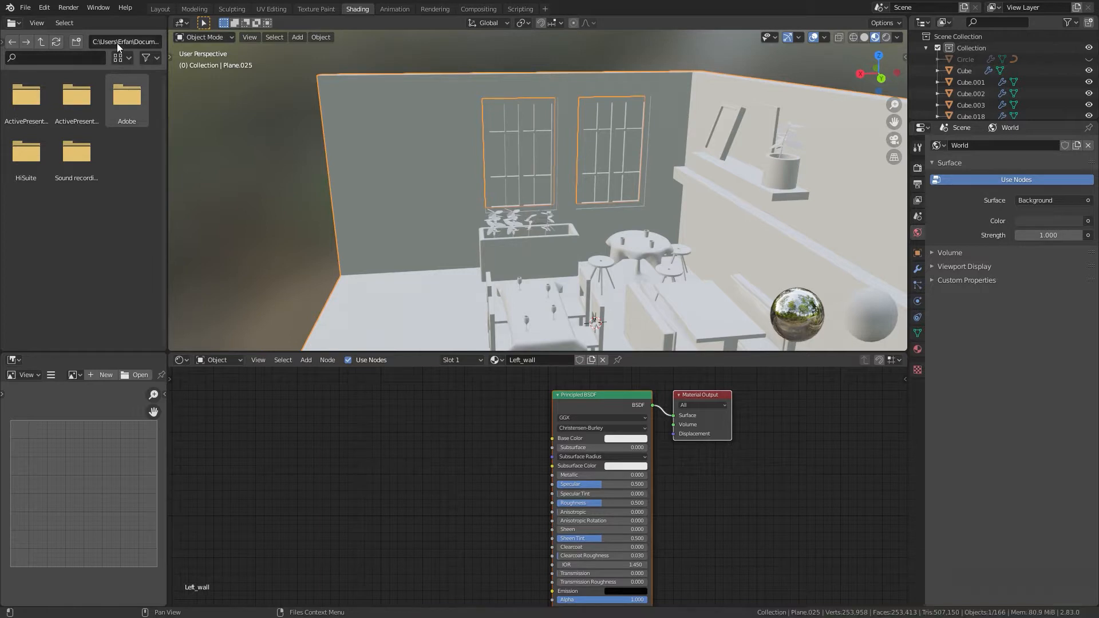
Step: Open the WoodFloor024_2K-JPG folder in Blender's file browser using the copied path
{"action": "key", "text": "Return"}
{"action": "left_click", "coordinate": [76, 41]}
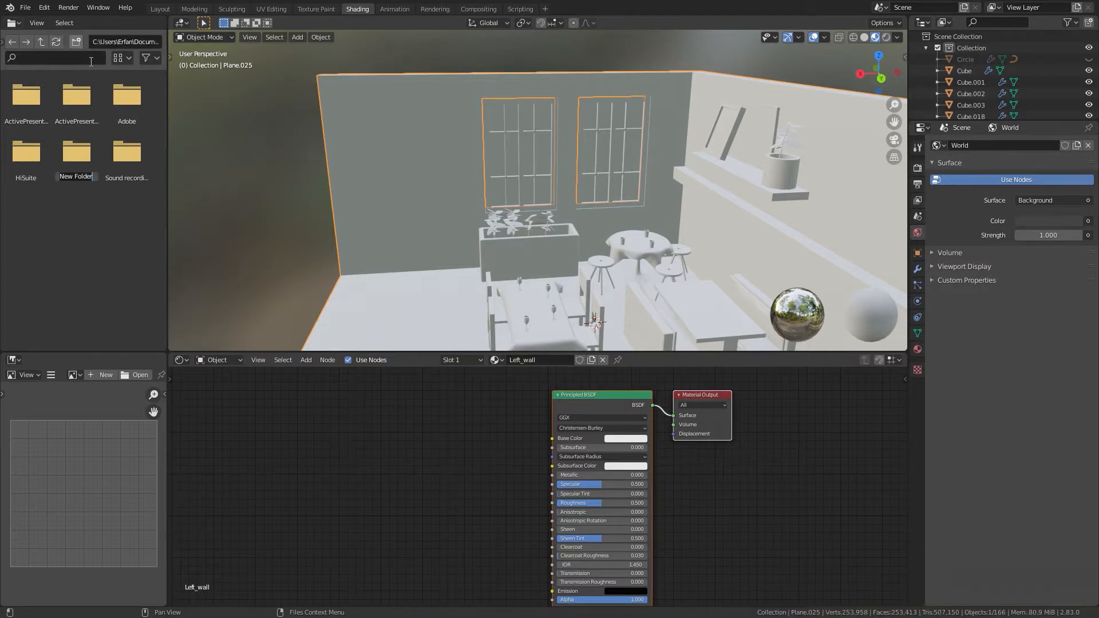
{"action": "key", "text": "Return"}
{"action": "left_click", "coordinate": [150, 42]}
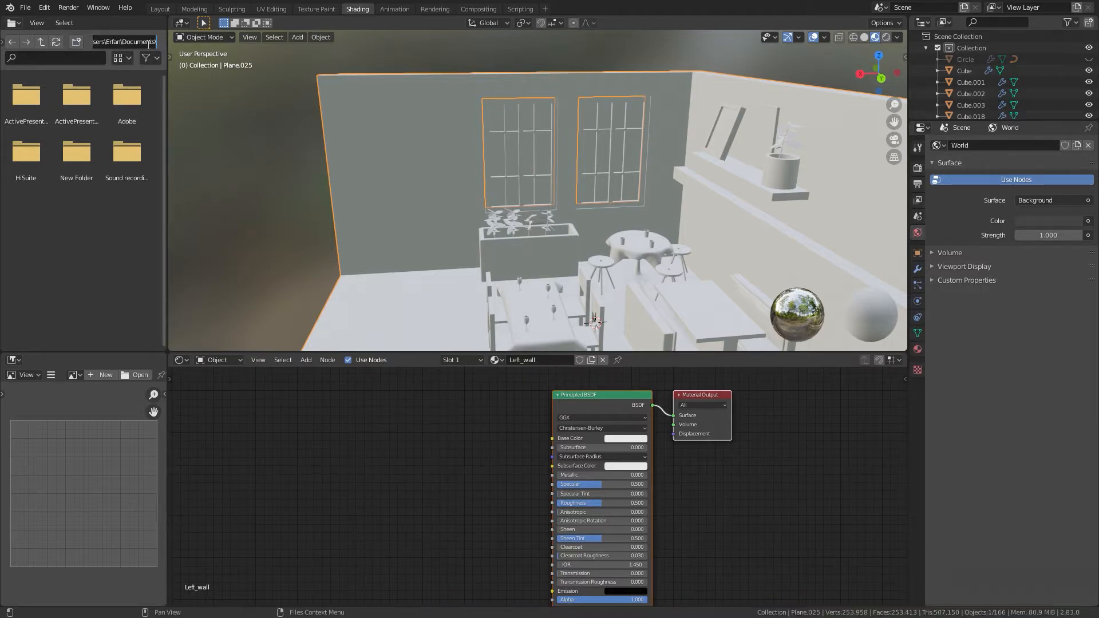
{"action": "key", "text": "ctrl+v"}
{"action": "key", "text": "Return"}
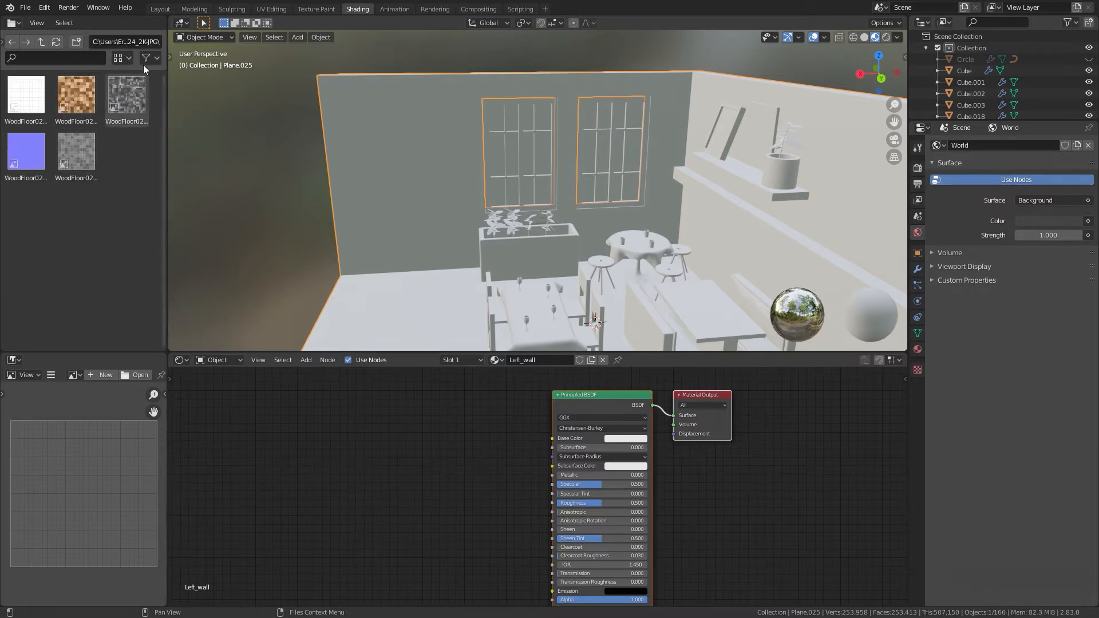
Step: Try the vertical list display for the texture files and return the file browser to thumbnails
{"action": "left_click", "coordinate": [123, 57]}
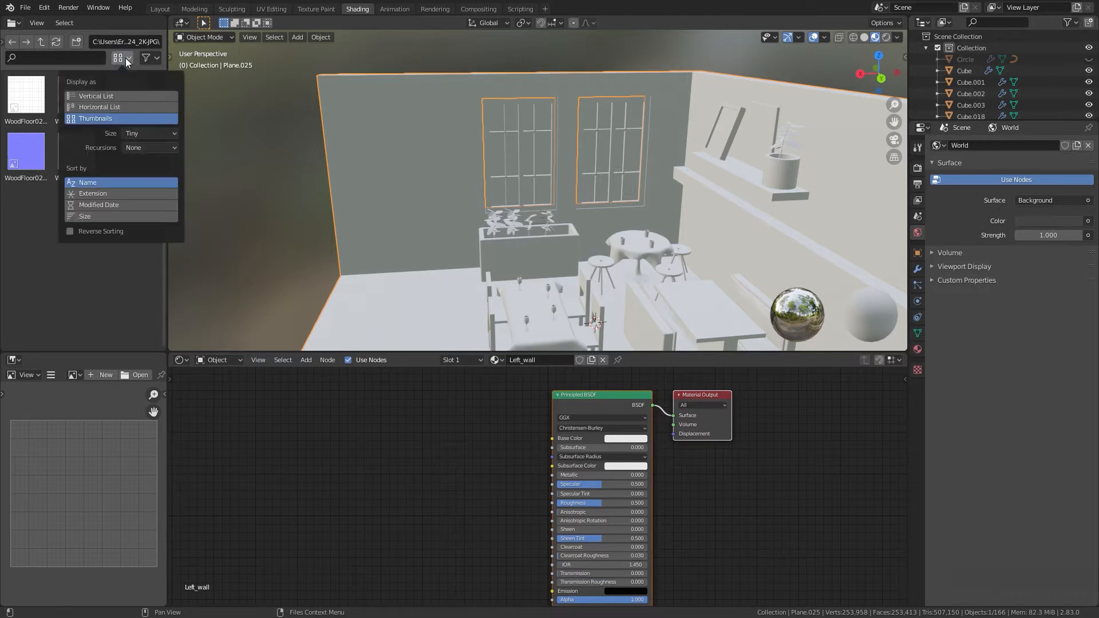
{"action": "left_click", "coordinate": [89, 98]}
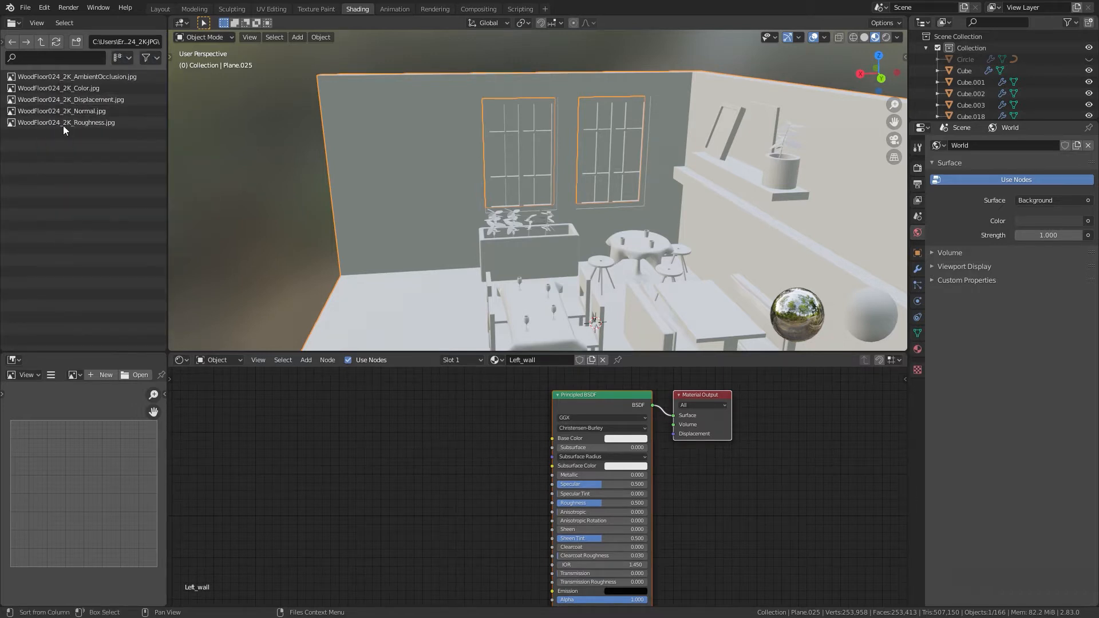
{"action": "left_click_drag", "start_coordinate": [34, 85], "coordinate": [108, 135]}
{"action": "left_click_drag", "start_coordinate": [73, 89], "coordinate": [126, 211]}
{"action": "left_click", "coordinate": [85, 130]}
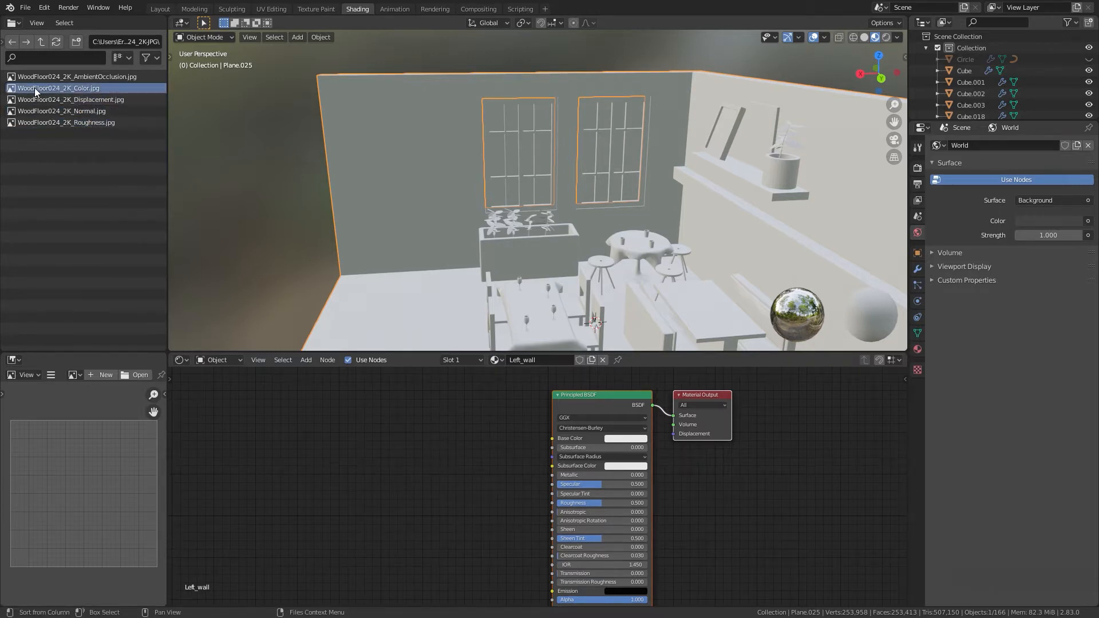
{"action": "right_click", "coordinate": [95, 87]}
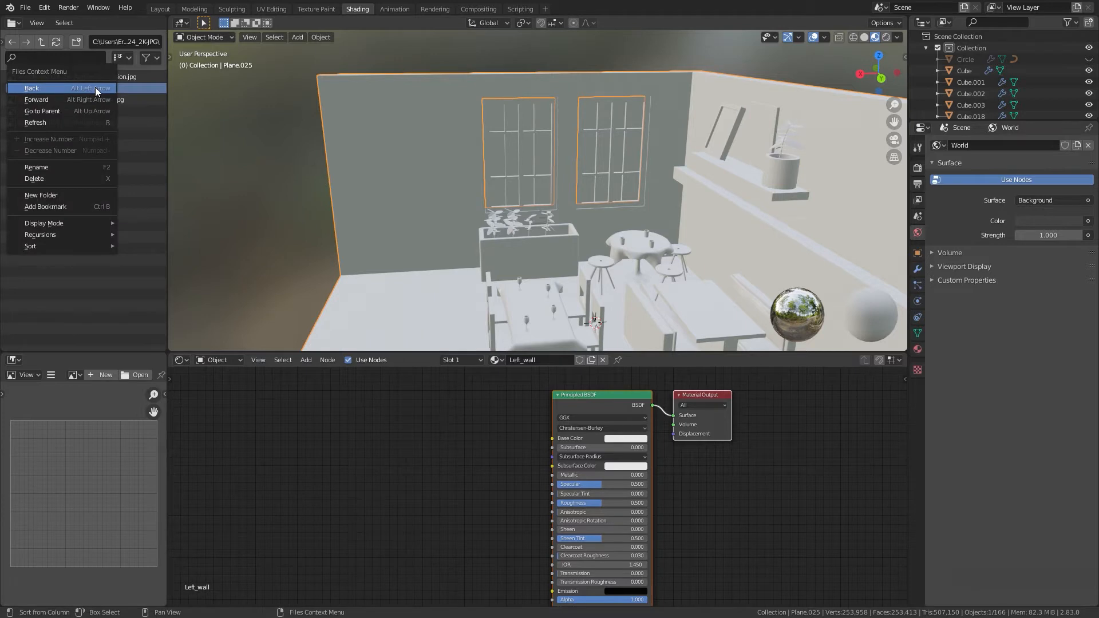
{"action": "left_click", "coordinate": [122, 56]}
{"action": "left_click", "coordinate": [86, 118]}
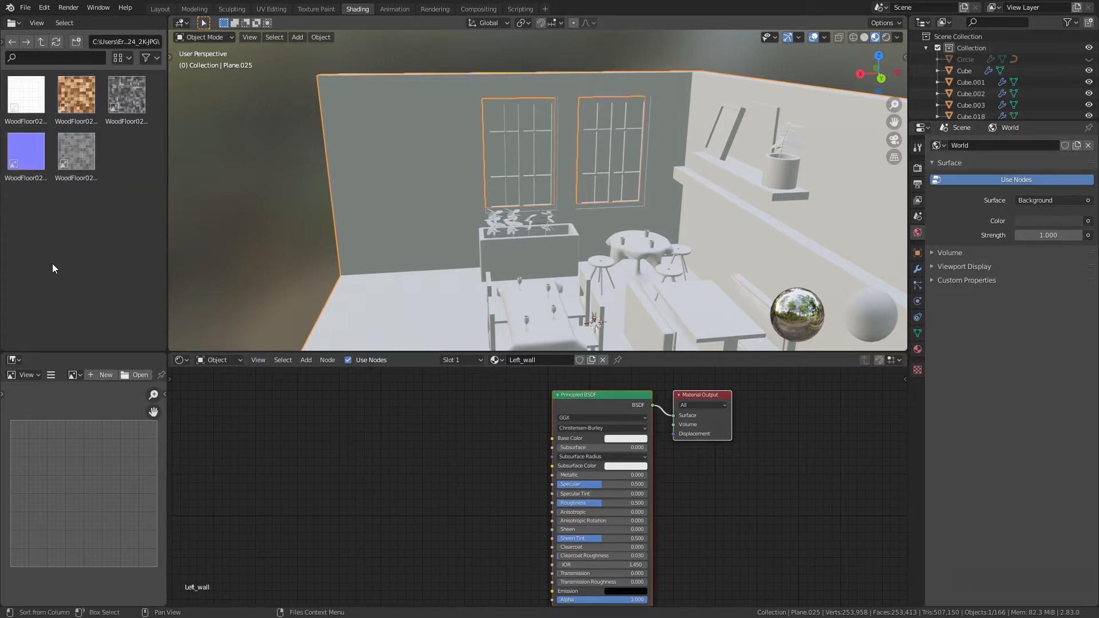
Step: Add the WoodFloor024 Color and Displacement images as texture nodes beside the Principled BSDF, with Displacement lowest
{"action": "left_click_drag", "start_coordinate": [72, 109], "coordinate": [411, 454]}
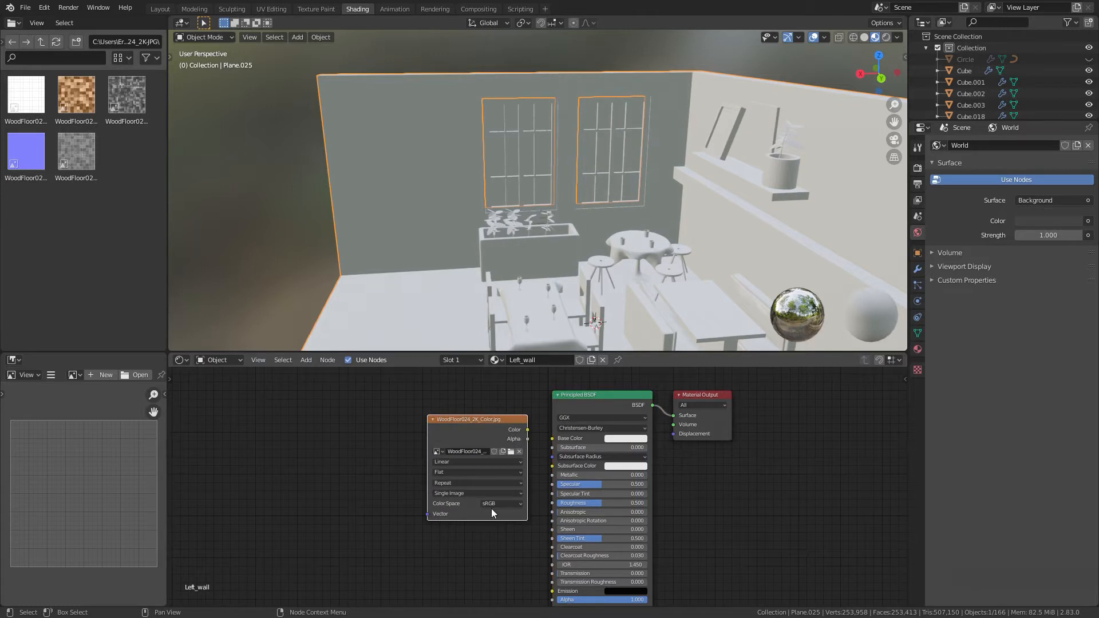
{"action": "left_click_drag", "start_coordinate": [479, 424], "coordinate": [469, 403]}
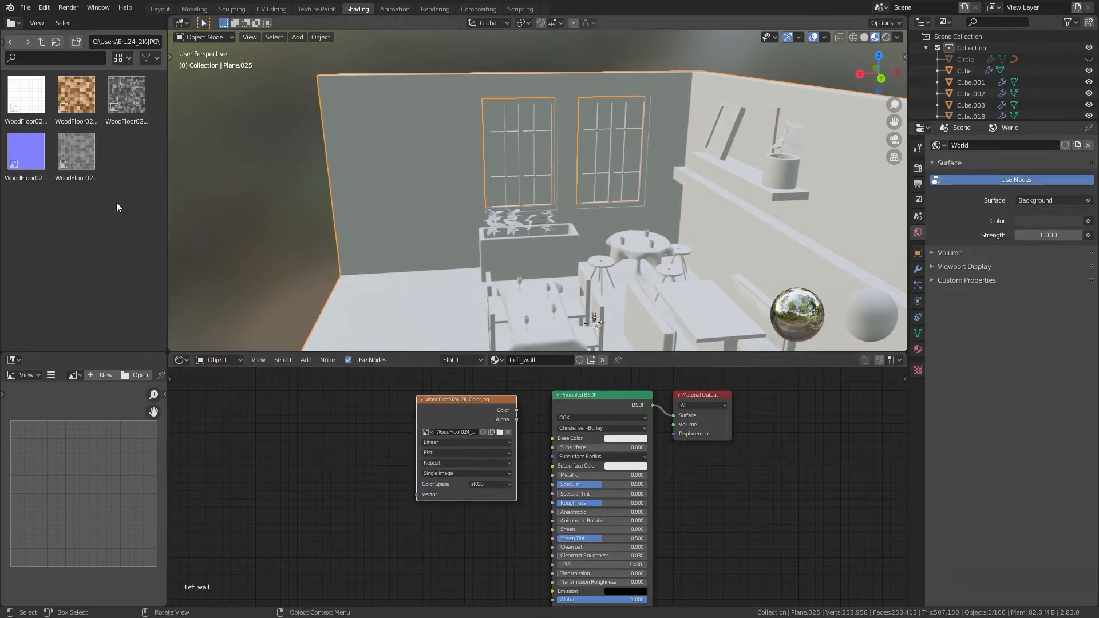
{"action": "left_click_drag", "start_coordinate": [113, 94], "coordinate": [423, 565]}
{"action": "middle_click_drag", "start_coordinate": [537, 574], "coordinate": [517, 456]}
{"action": "left_click_drag", "start_coordinate": [448, 447], "coordinate": [441, 507]}
Step: Add the WoodFloor024 Normal and Roughness images as texture nodes, moving the Displacement node down to make room
{"action": "left_click", "coordinate": [34, 161]}
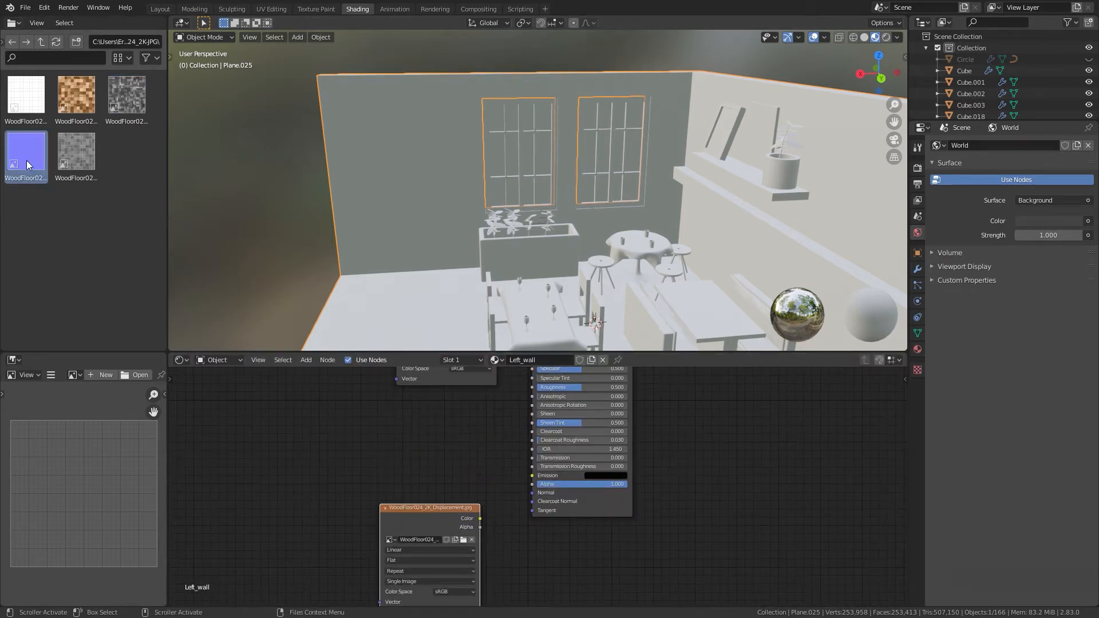
{"action": "left_click_drag", "start_coordinate": [27, 164], "coordinate": [413, 458]}
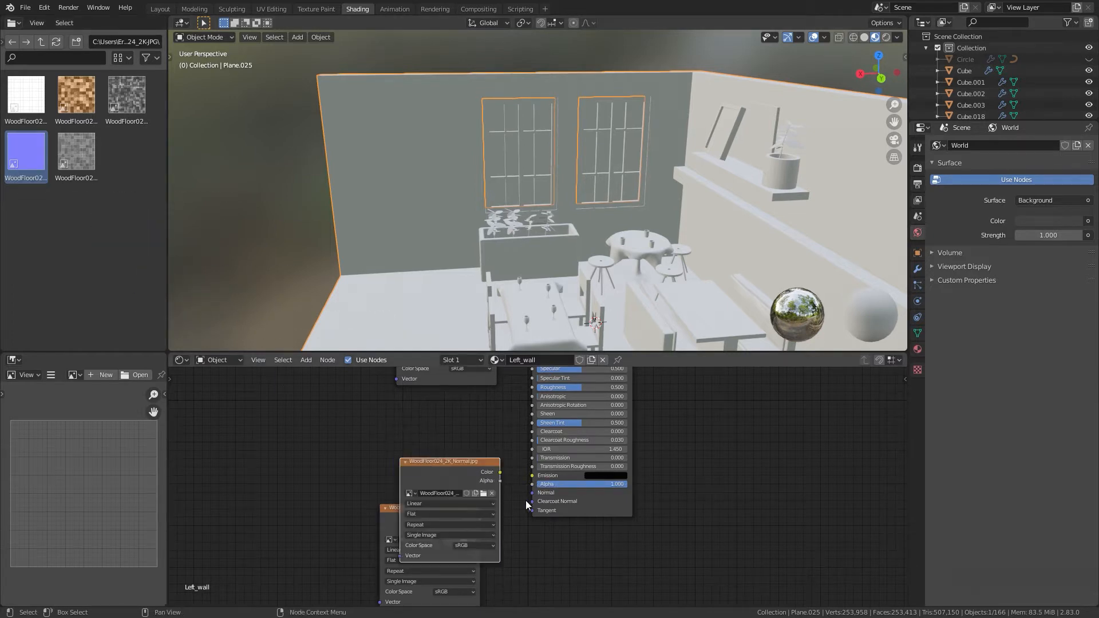
{"action": "left_click_drag", "start_coordinate": [390, 510], "coordinate": [378, 568]}
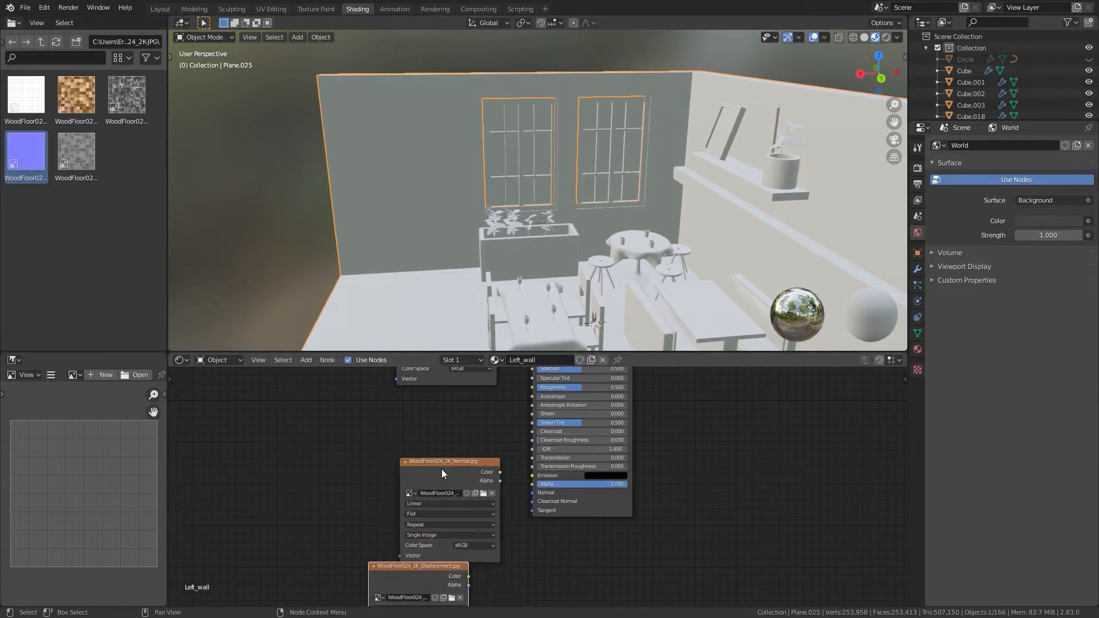
{"action": "left_click_drag", "start_coordinate": [76, 151], "coordinate": [466, 480]}
Step: Arrange the image texture nodes in one column ordered Color, Roughness, Normal, Displacement
{"action": "scroll", "coordinate": [469, 469], "scroll_direction": "down", "scroll_amount": 3}
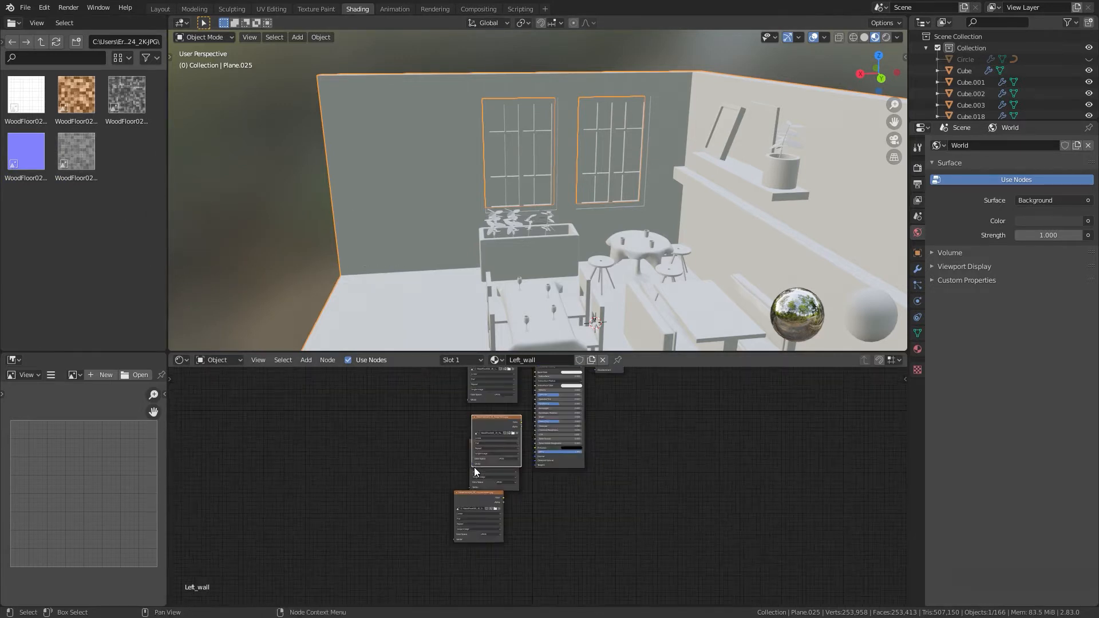
{"action": "left_click_drag", "start_coordinate": [525, 412], "coordinate": [510, 402]}
{"action": "left_click_drag", "start_coordinate": [516, 473], "coordinate": [498, 455]}
{"action": "scroll", "coordinate": [564, 443], "scroll_direction": "up", "scroll_amount": 2}
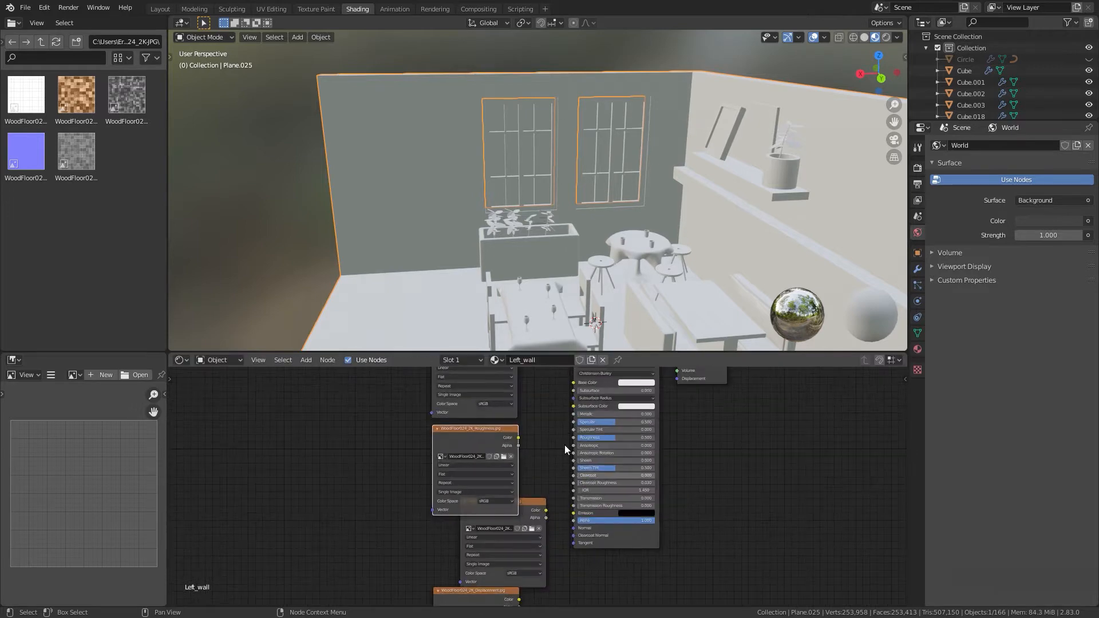
{"action": "scroll", "coordinate": [574, 432], "scroll_direction": "up", "scroll_amount": 1}
{"action": "middle_click_drag", "start_coordinate": [574, 432], "coordinate": [580, 417]}
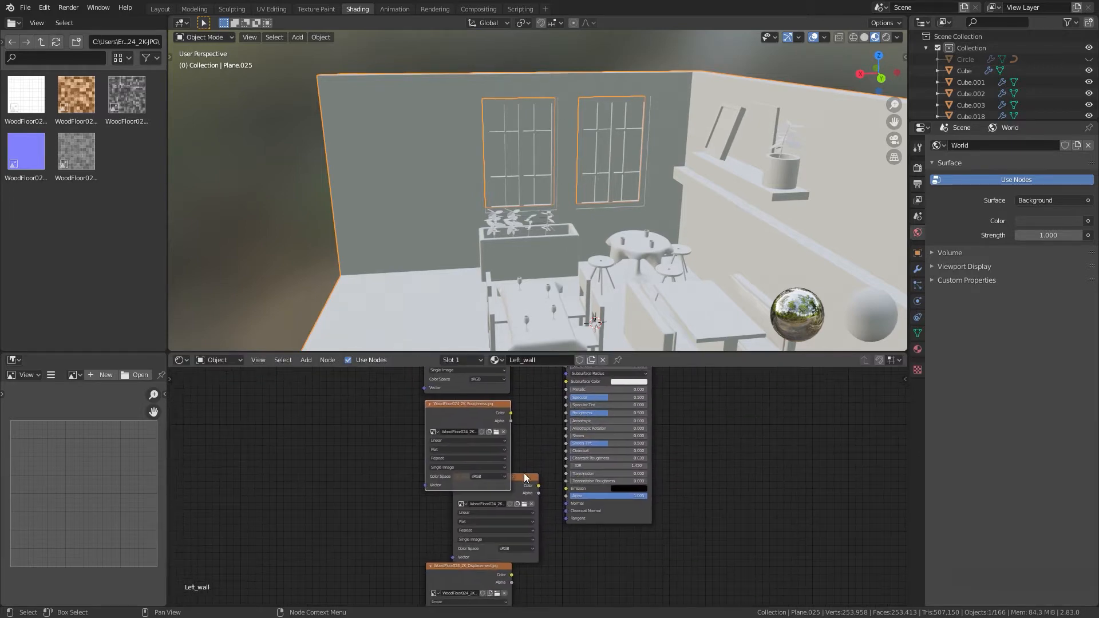
{"action": "left_click_drag", "start_coordinate": [524, 476], "coordinate": [494, 483]}
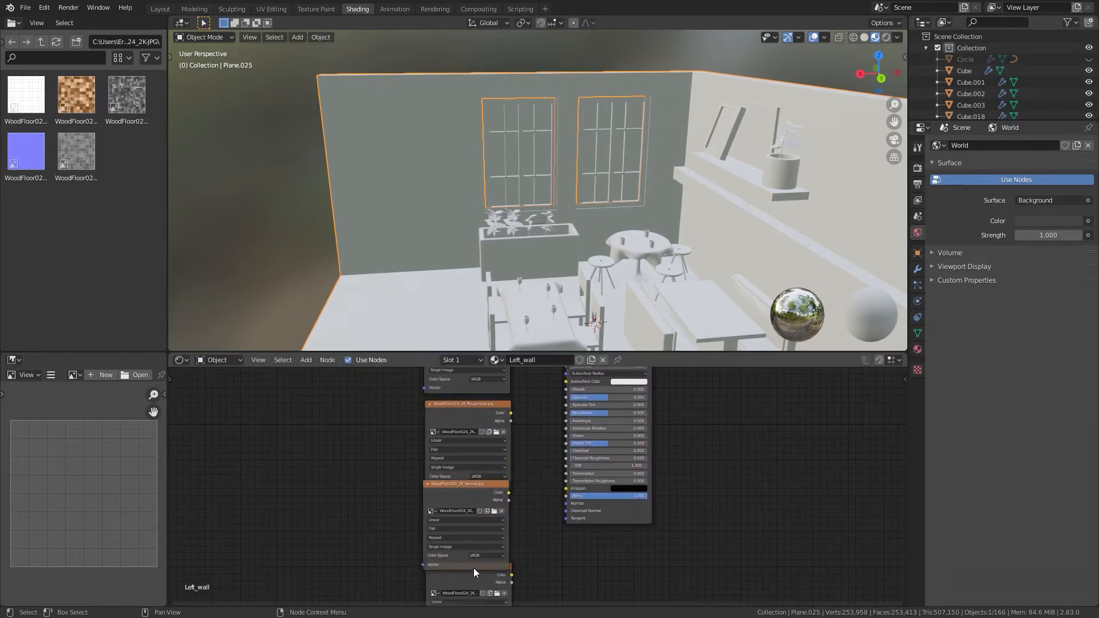
{"action": "left_click", "coordinate": [509, 568]}
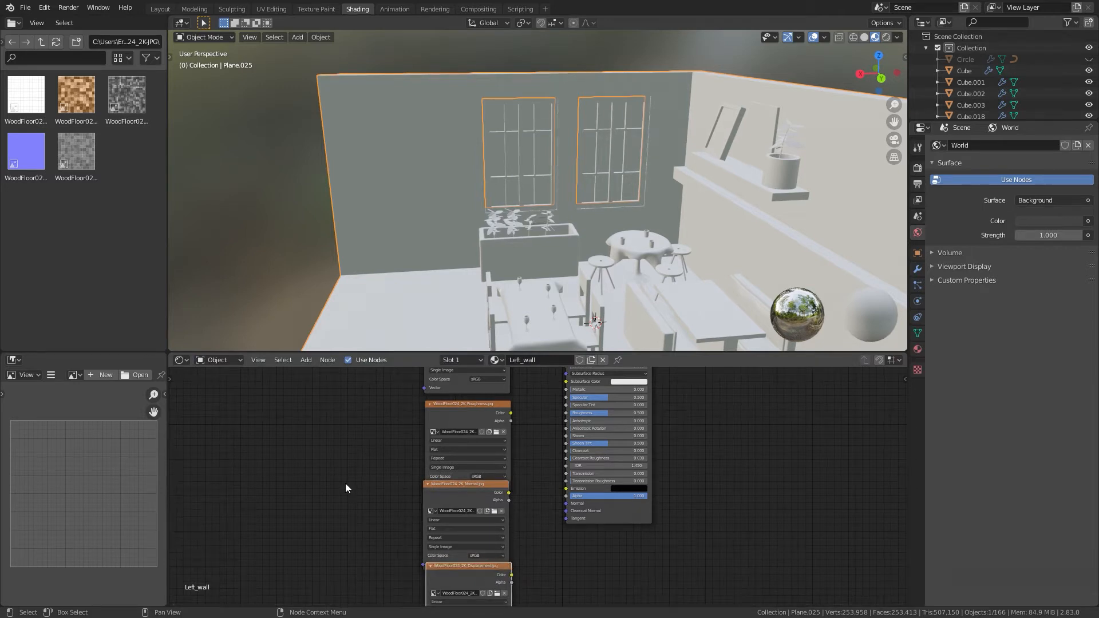
Step: Add a Texture Coordinate node well ahead of the column of image textures
{"action": "scroll", "coordinate": [346, 483], "scroll_direction": "down", "scroll_amount": 3}
{"action": "key", "text": "shift+a"}
{"action": "mouse_move", "coordinate": [360, 500]}
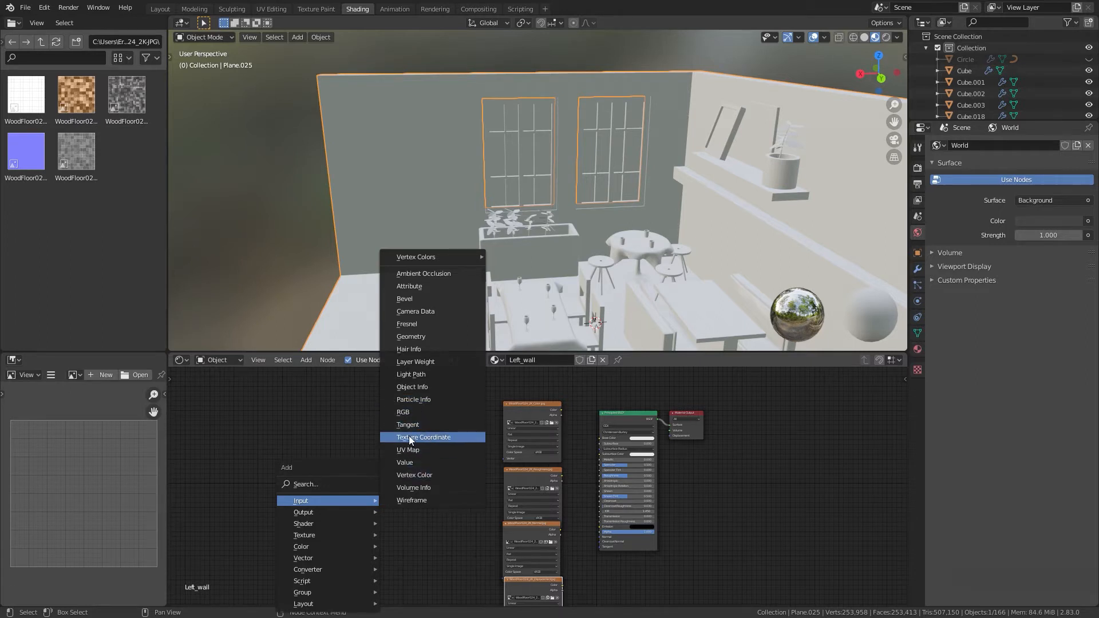
{"action": "left_click", "coordinate": [428, 437]}
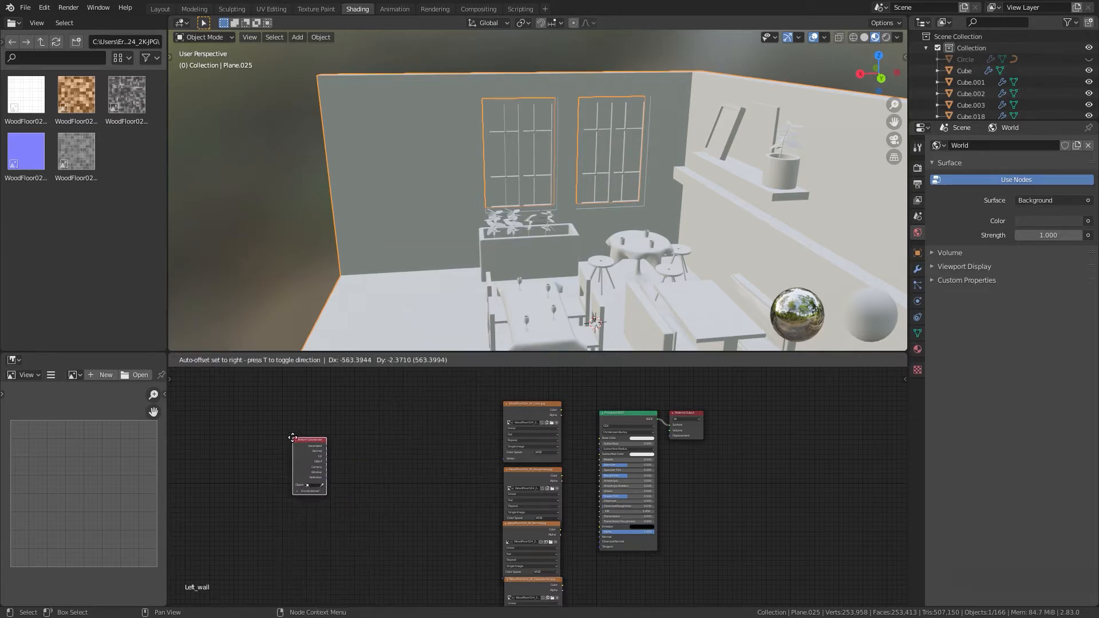
{"action": "left_click", "coordinate": [329, 445]}
Step: Add a Mapping node between the Texture Coordinate node and the image textures
{"action": "key", "text": "shift+a"}
{"action": "left_click", "coordinate": [317, 430]}
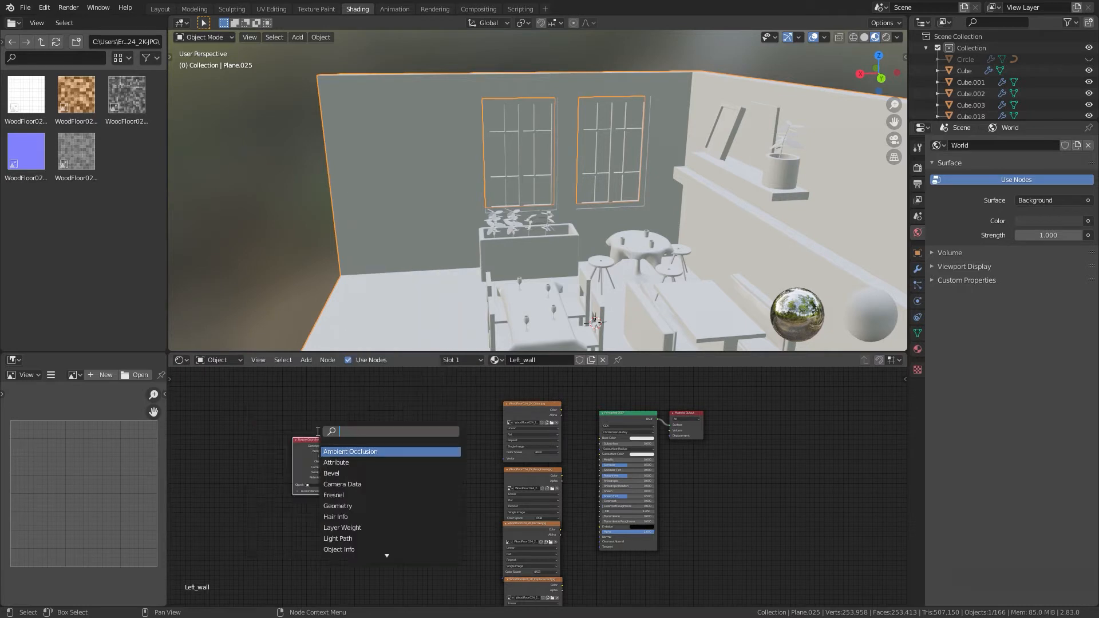
{"action": "type", "text": "maa"}
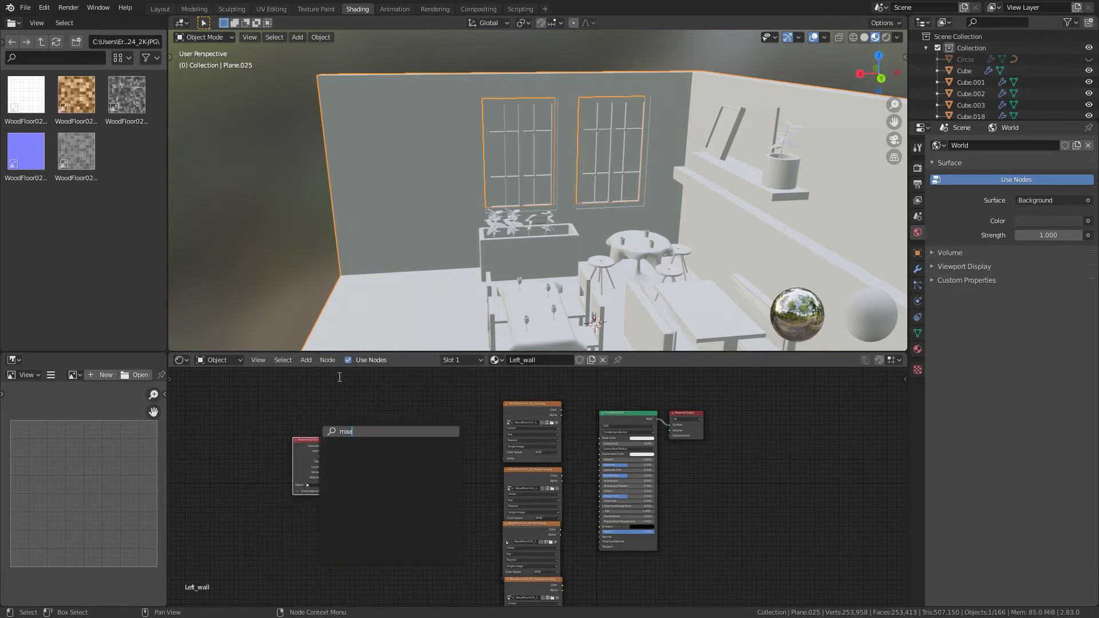
{"action": "key", "text": "BackSpace"}
{"action": "type", "text": "pp"}
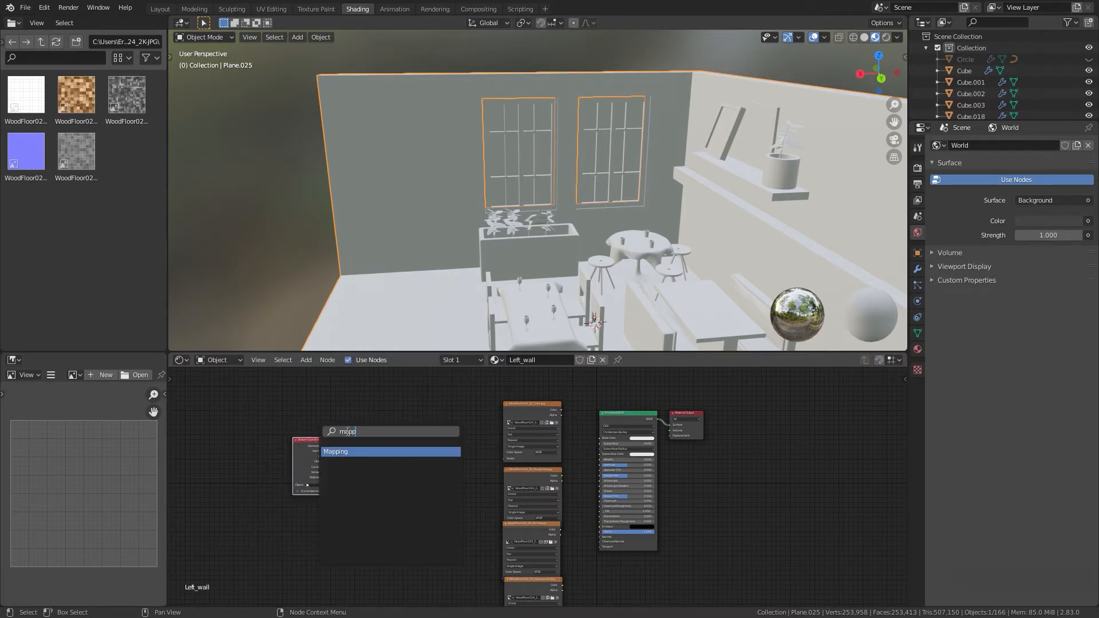
{"action": "key", "text": "Return"}
{"action": "left_click", "coordinate": [342, 467]}
Step: Connect the Texture Coordinate node's UV output to the Mapping node's Vector input
{"action": "scroll", "coordinate": [342, 466], "scroll_direction": "up", "scroll_amount": 4}
{"action": "scroll", "coordinate": [338, 470], "scroll_direction": "up", "scroll_amount": 2}
{"action": "middle_click_drag", "start_coordinate": [445, 506], "coordinate": [636, 514]}
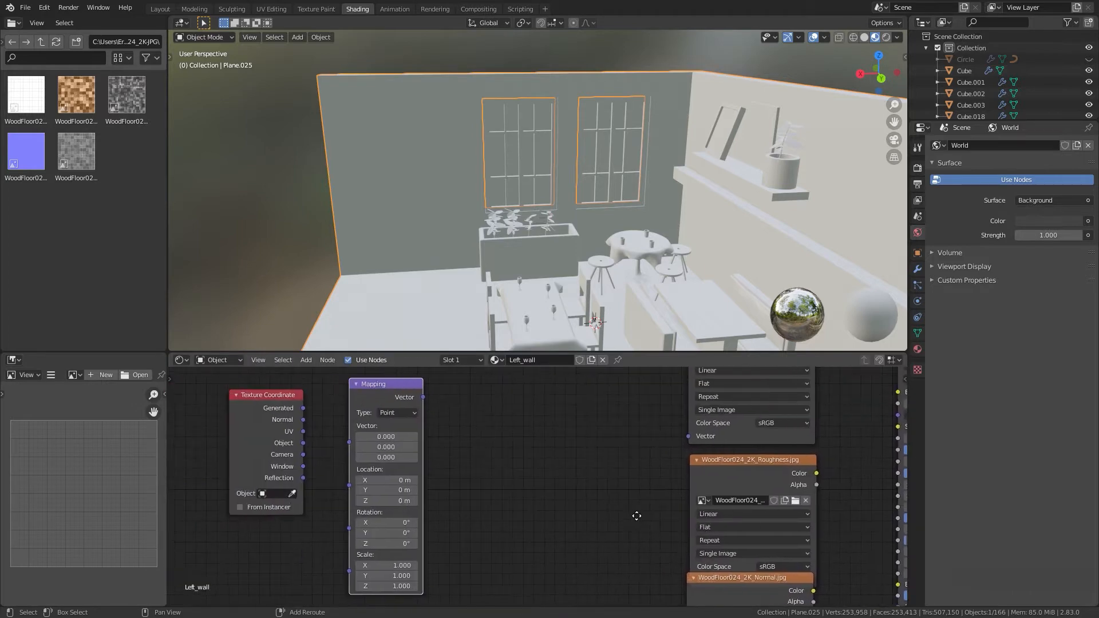
{"action": "left_click_drag", "start_coordinate": [303, 431], "coordinate": [348, 443]}
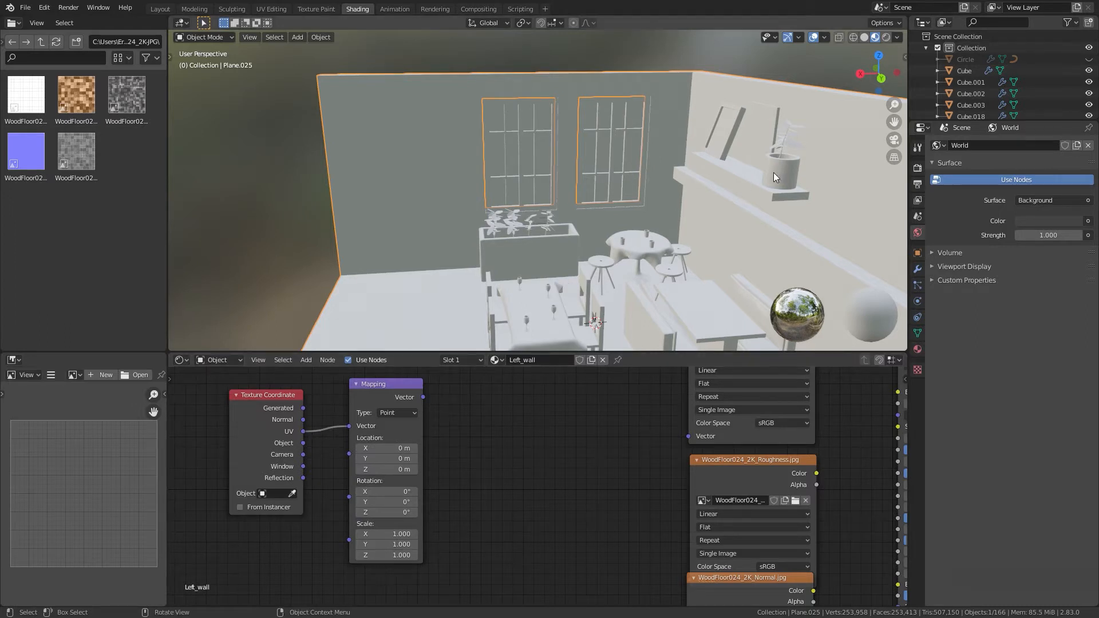
{"action": "scroll", "coordinate": [669, 214], "scroll_direction": "down", "scroll_amount": 5}
{"action": "middle_click_drag", "start_coordinate": [668, 214], "coordinate": [634, 209]}
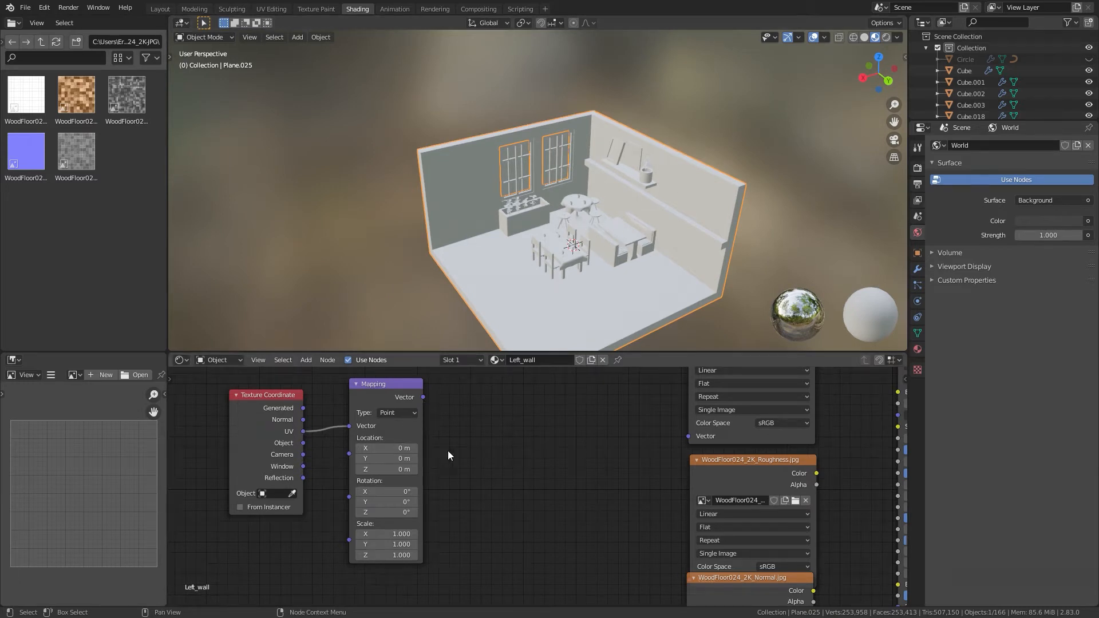
{"action": "scroll", "coordinate": [453, 458], "scroll_direction": "up", "scroll_amount": 1}
{"action": "middle_click_drag", "start_coordinate": [465, 469], "coordinate": [395, 538]}
{"action": "scroll", "coordinate": [548, 501], "scroll_direction": "down", "scroll_amount": 3}
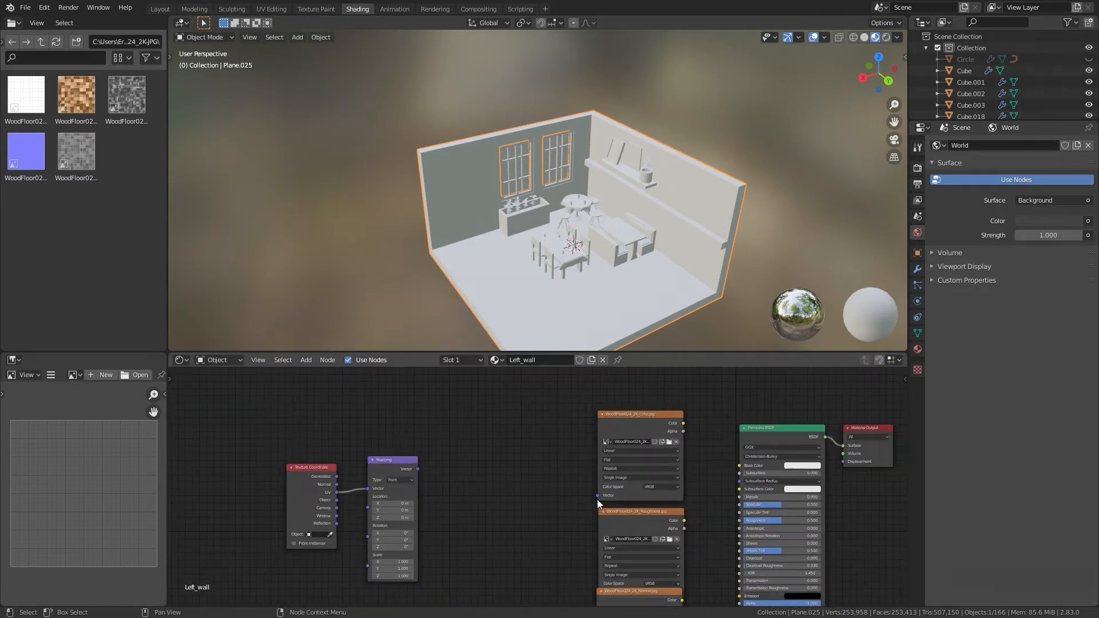
Step: Connect the Mapping node's Vector output to the Vector inputs of the Color and Roughness image textures
{"action": "left_click_drag", "start_coordinate": [597, 495], "coordinate": [418, 469]}
{"action": "middle_click_drag", "start_coordinate": [532, 499], "coordinate": [527, 447]}
{"action": "scroll", "coordinate": [551, 485], "scroll_direction": "down", "scroll_amount": 2}
{"action": "left_click_drag", "start_coordinate": [578, 445], "coordinate": [581, 440]}
{"action": "left_click_drag", "start_coordinate": [563, 496], "coordinate": [428, 411]}
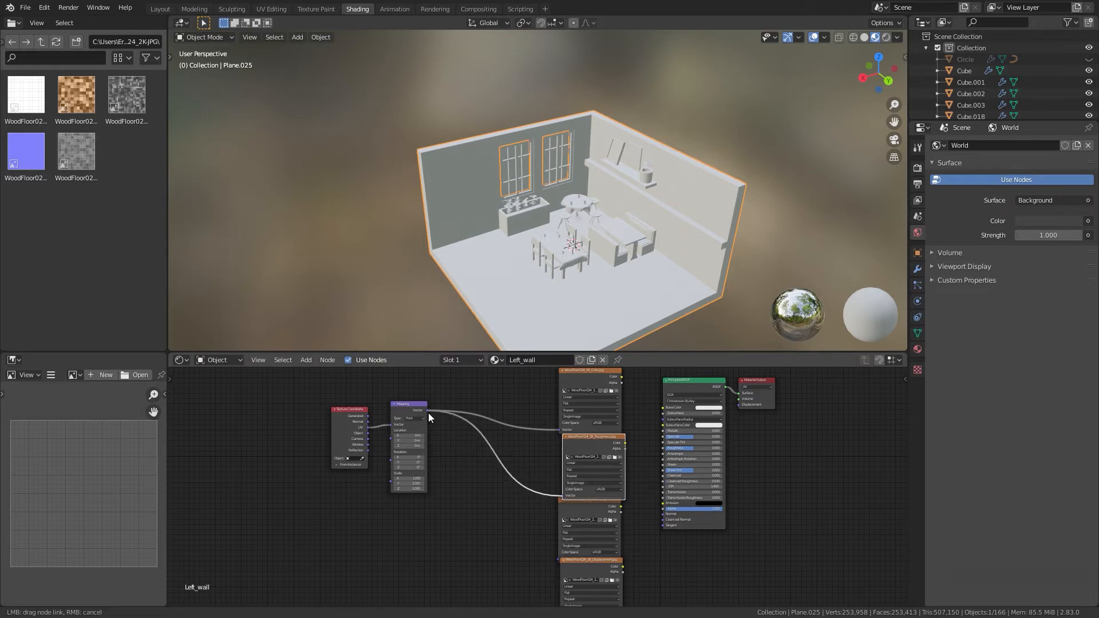
{"action": "middle_click_drag", "start_coordinate": [510, 500], "coordinate": [499, 437]}
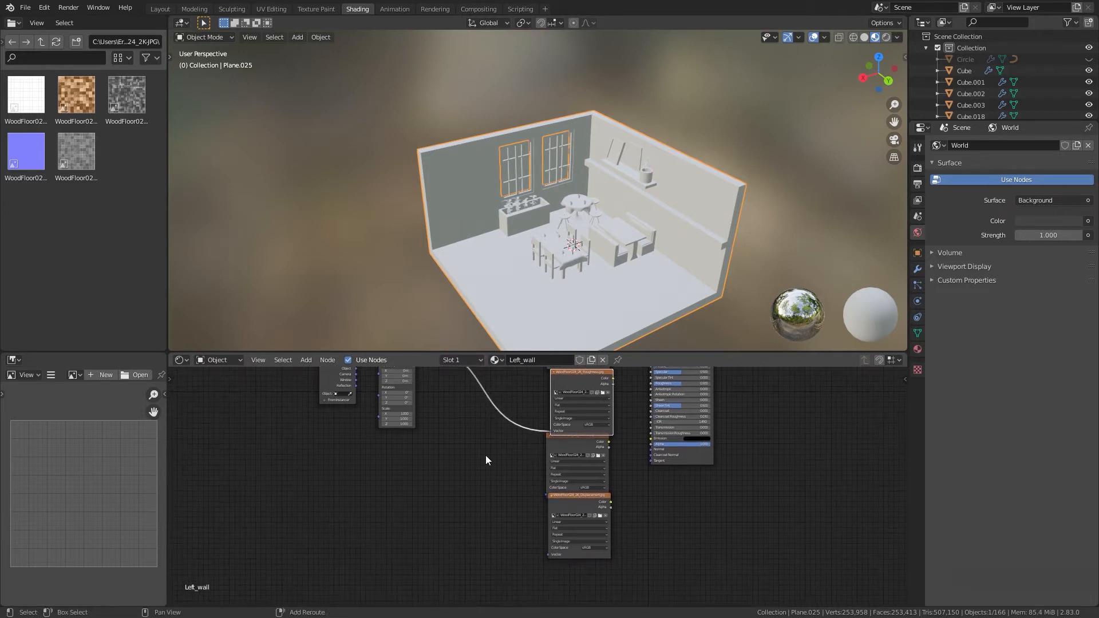
{"action": "scroll", "coordinate": [485, 455], "scroll_direction": "down", "scroll_amount": 2}
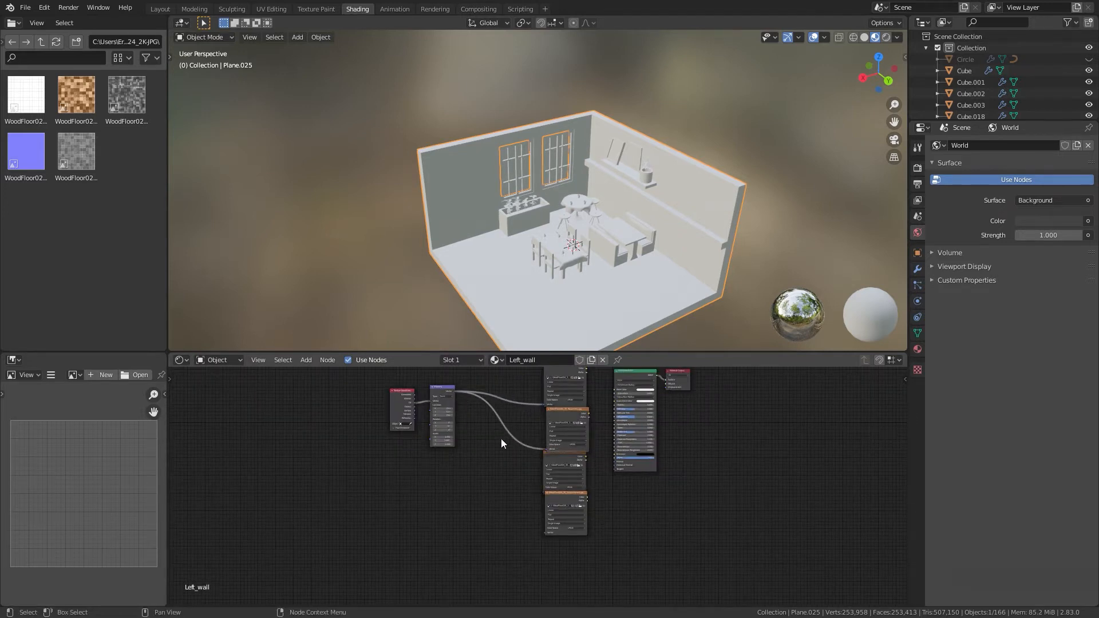
{"action": "middle_click_drag", "start_coordinate": [515, 457], "coordinate": [489, 488]}
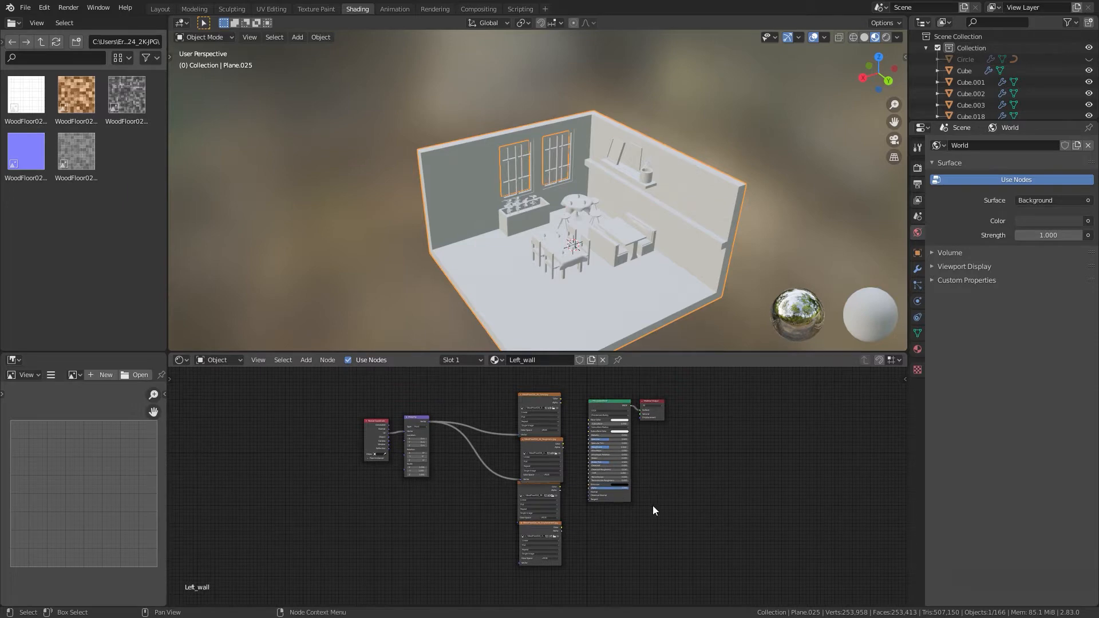
{"action": "middle_click_drag", "start_coordinate": [654, 510], "coordinate": [624, 537]}
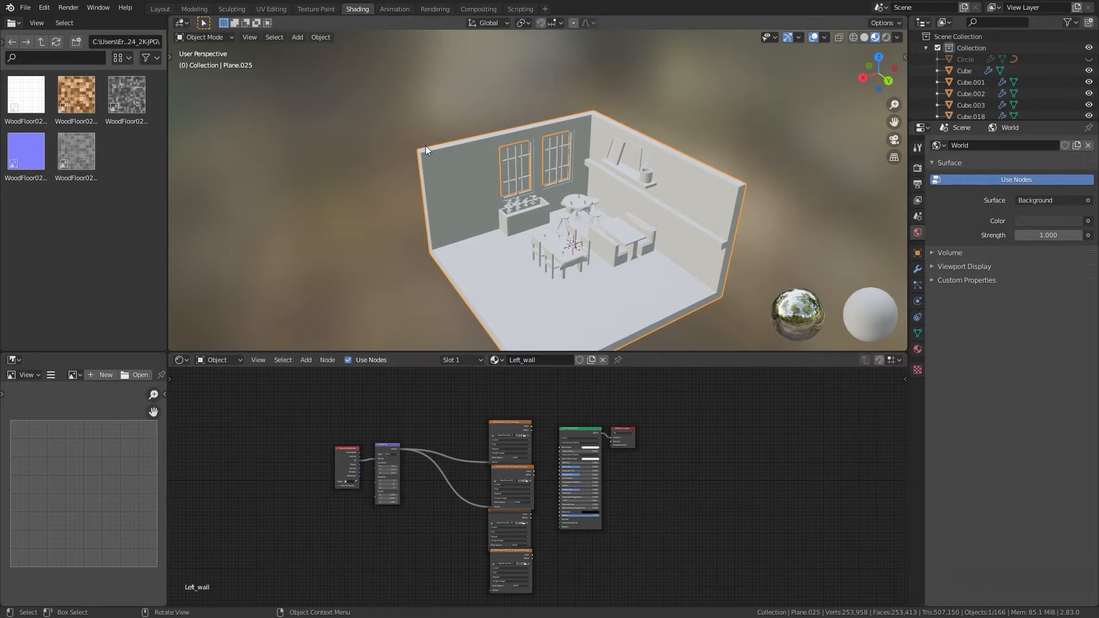
Step: Show the Screencast Keys settings in the 3D viewport and turn on the key display
{"action": "middle_click_drag", "start_coordinate": [519, 307], "coordinate": [538, 307]}
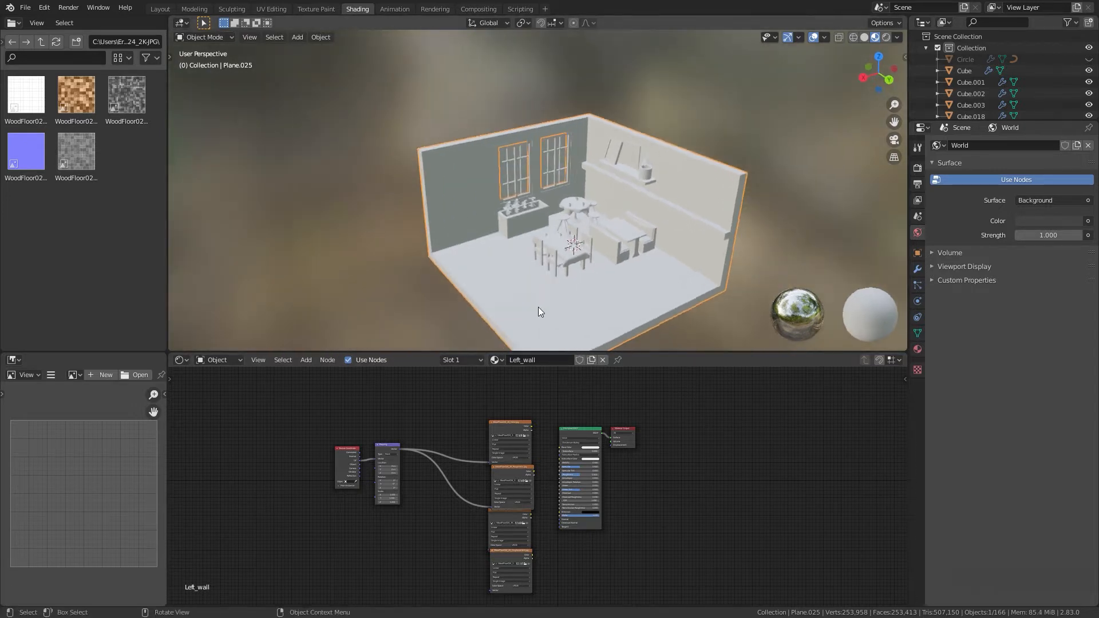
{"action": "left_click", "coordinate": [516, 421]}
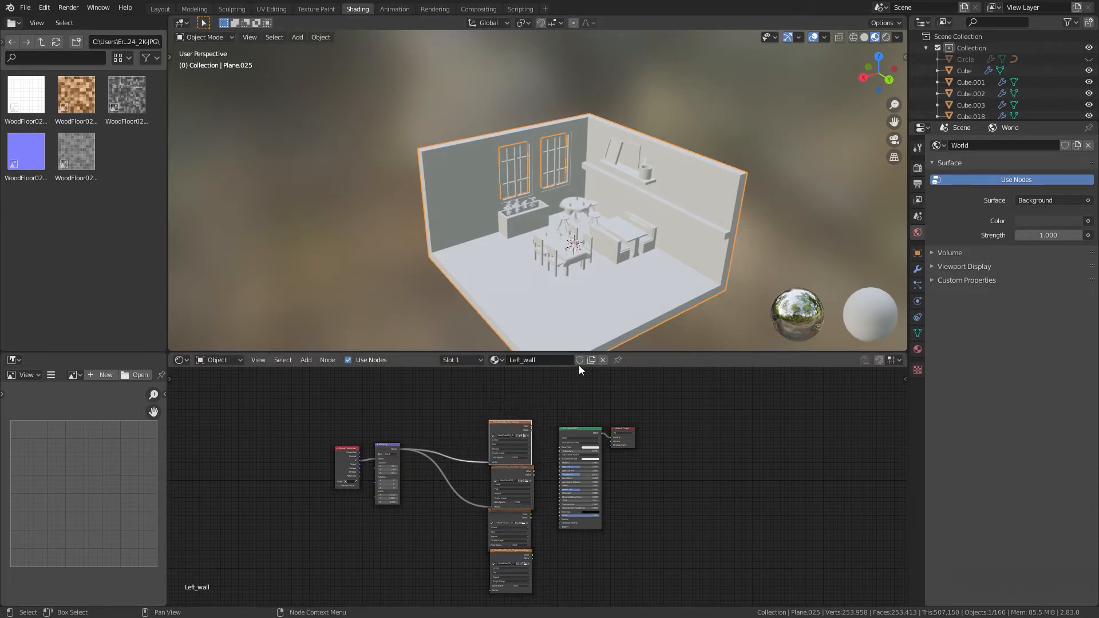
{"action": "key", "text": "n"}
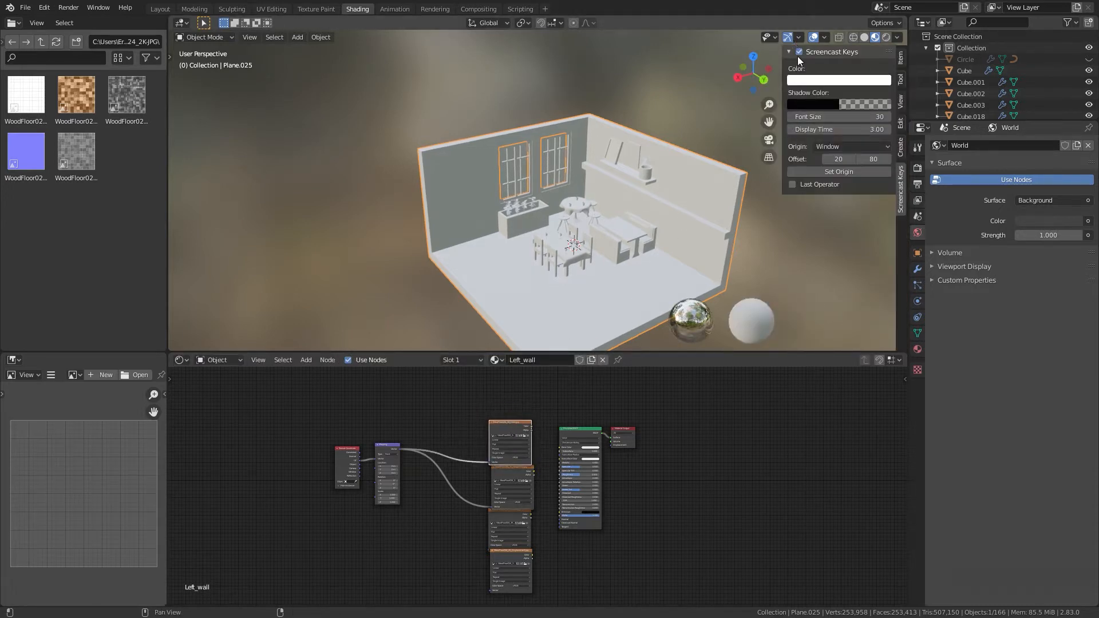
{"action": "left_click", "coordinate": [665, 122]}
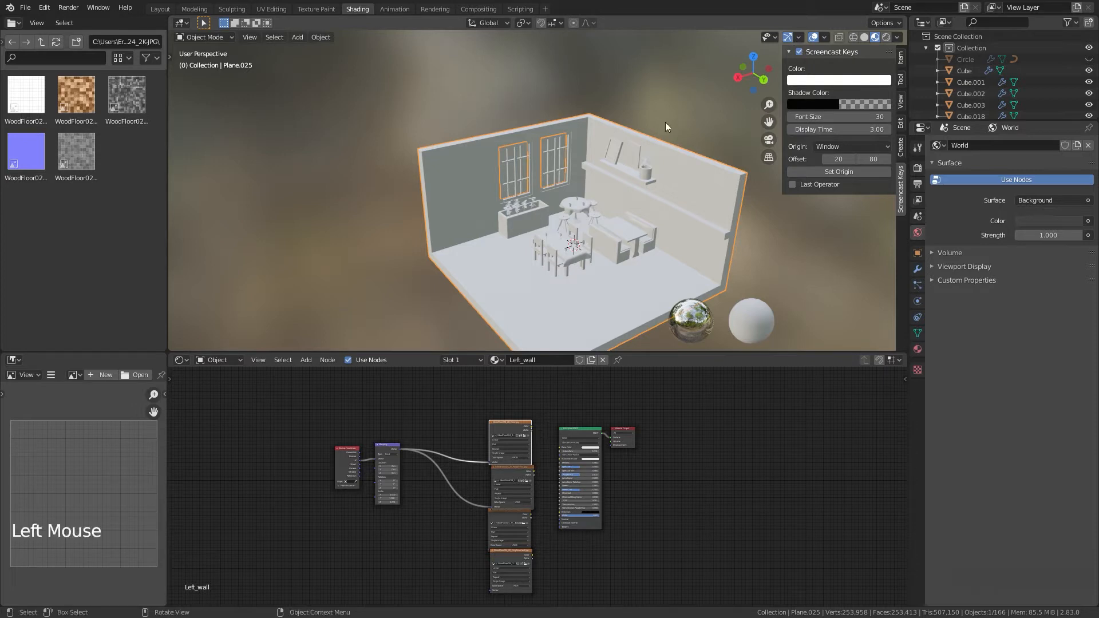
{"action": "left_click", "coordinate": [507, 422]}
{"action": "key", "text": "g"}
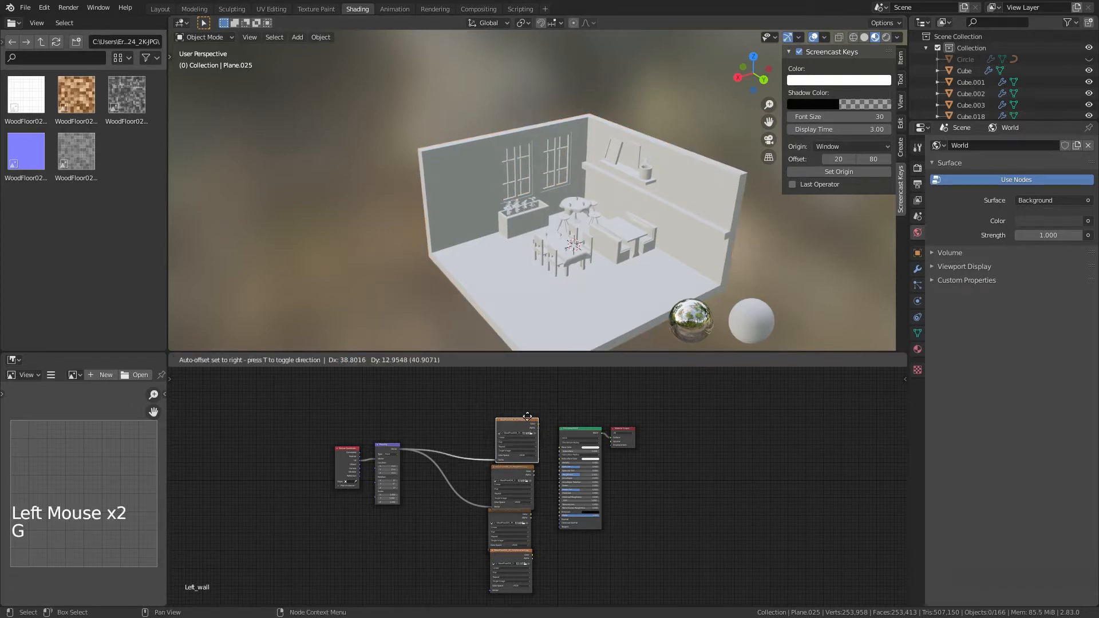
{"action": "left_click", "coordinate": [510, 470]}
{"action": "key", "text": "g"}
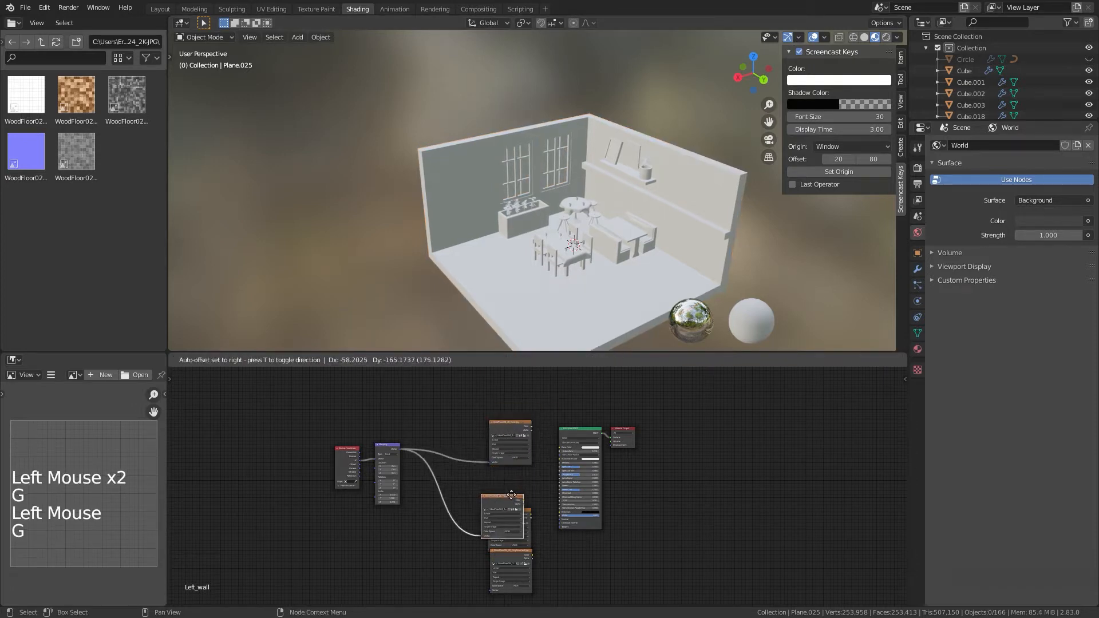
{"action": "right_click", "coordinate": [511, 496]}
{"action": "left_click", "coordinate": [504, 516]}
{"action": "key", "text": "g"}
{"action": "right_click", "coordinate": [503, 521]}
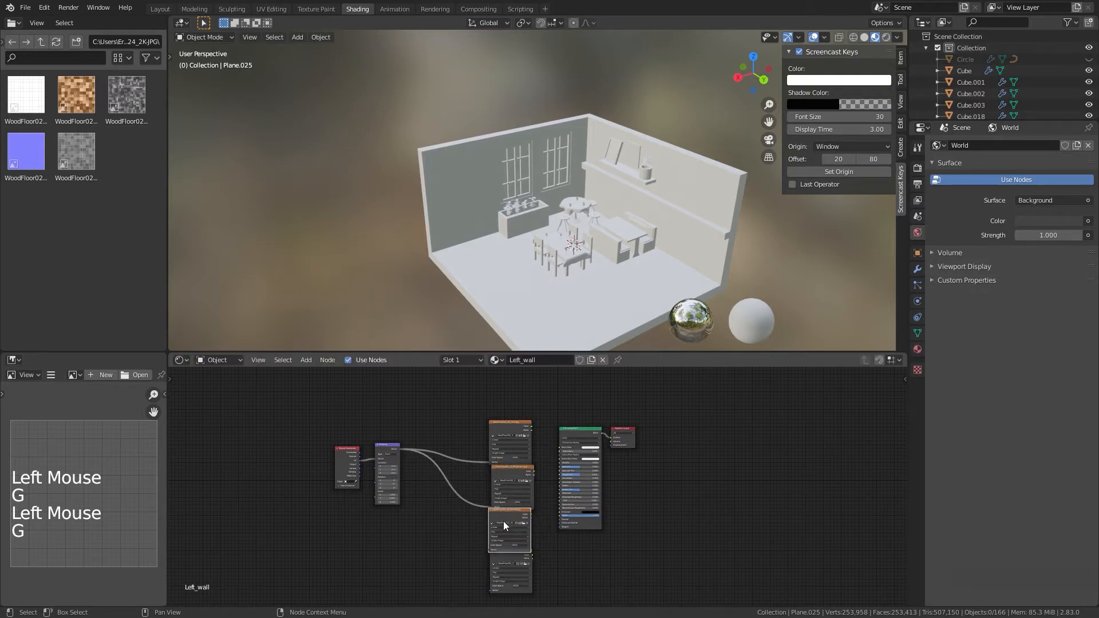
{"action": "left_click", "coordinate": [511, 426]}
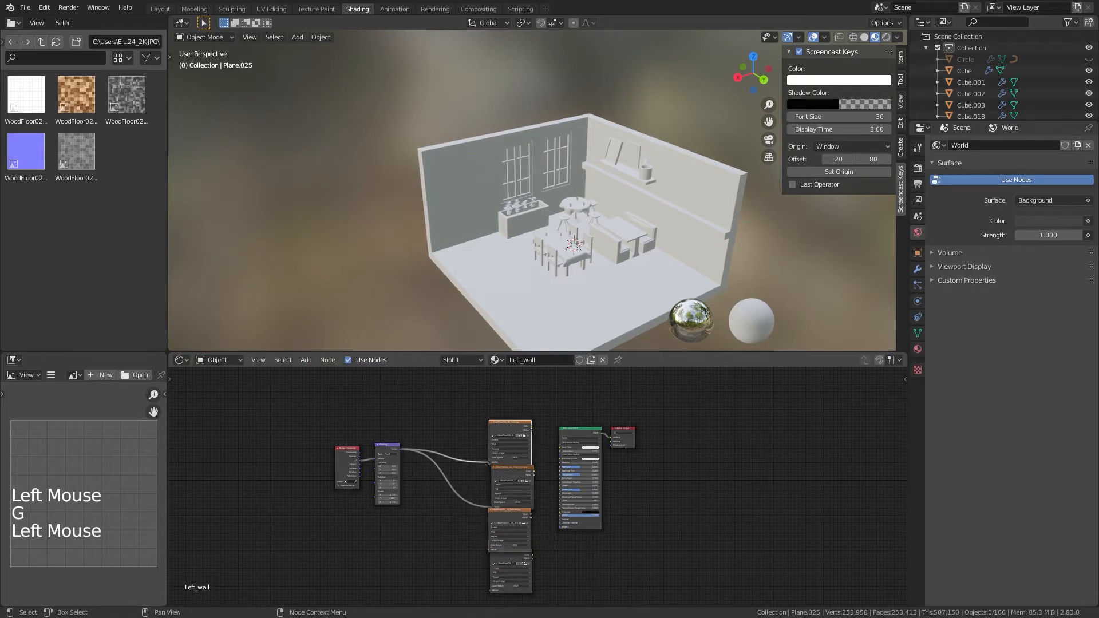
{"action": "key", "text": "s"}
{"action": "right_click", "coordinate": [498, 447]}
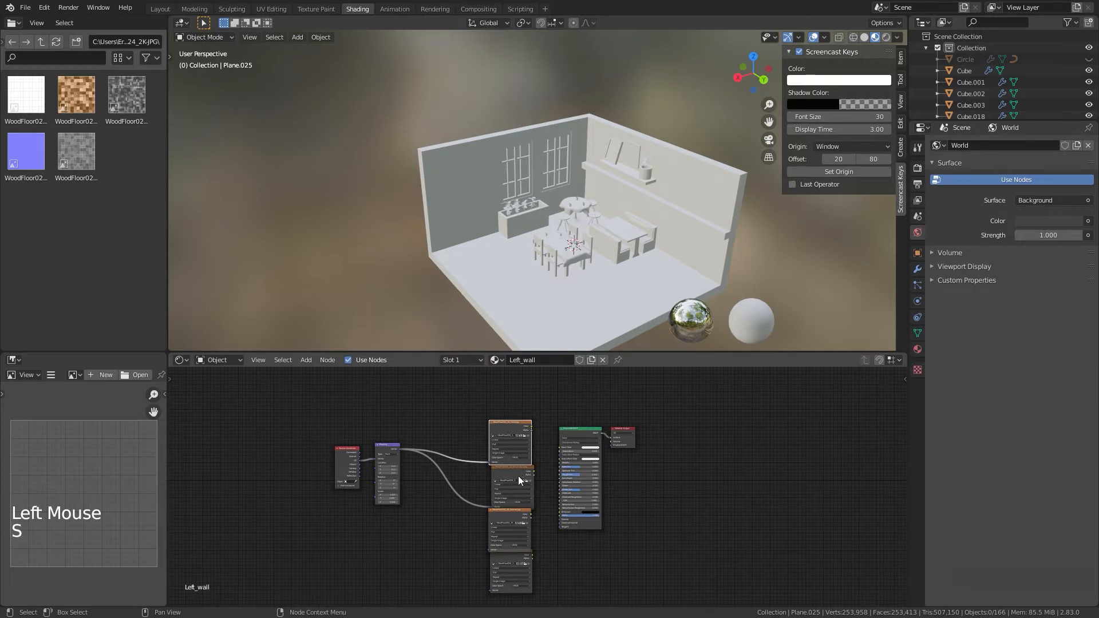
Step: Connect the Mapping node's Vector output to the Vector inputs of the Normal and Displacement image textures
{"action": "middle_click_drag", "start_coordinate": [507, 505], "coordinate": [500, 468], "text": "shift"}
{"action": "scroll", "coordinate": [499, 468], "scroll_direction": "up", "scroll_amount": 1}
{"action": "scroll", "coordinate": [473, 512], "scroll_direction": "up", "scroll_amount": 2}
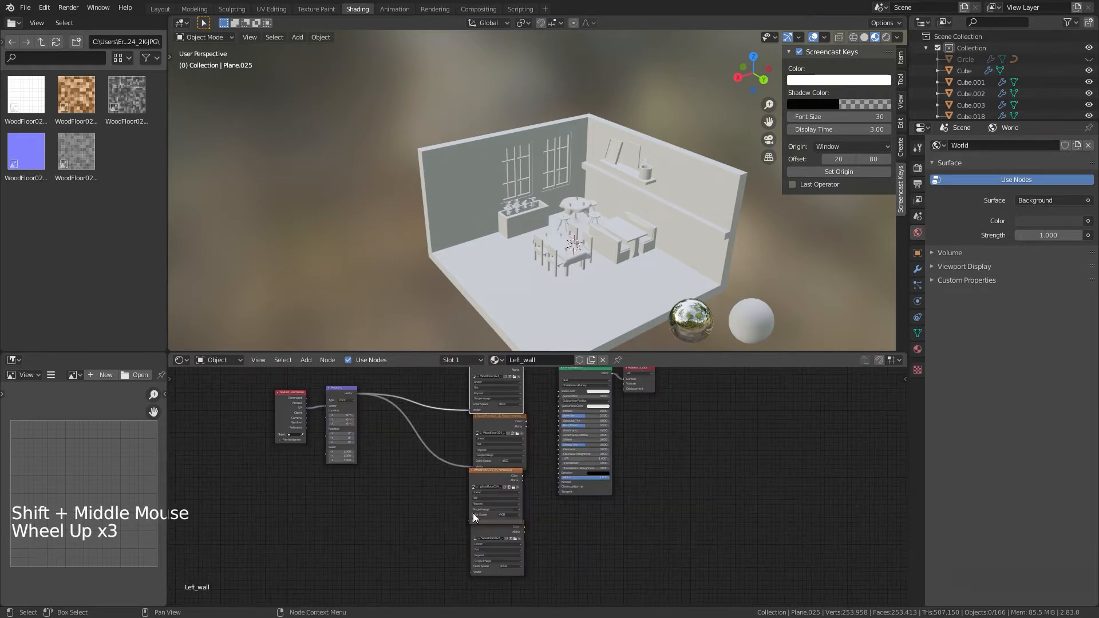
{"action": "left_click_drag", "start_coordinate": [467, 521], "coordinate": [357, 393]}
{"action": "left_click_drag", "start_coordinate": [469, 572], "coordinate": [356, 394]}
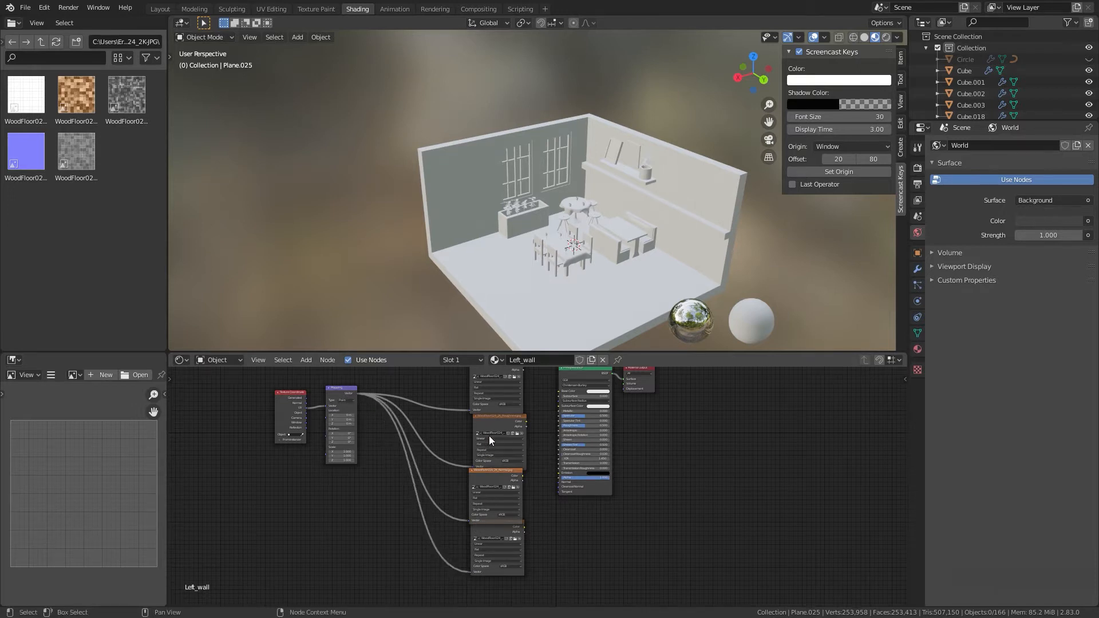
{"action": "middle_click_drag", "start_coordinate": [529, 470], "coordinate": [540, 496]}
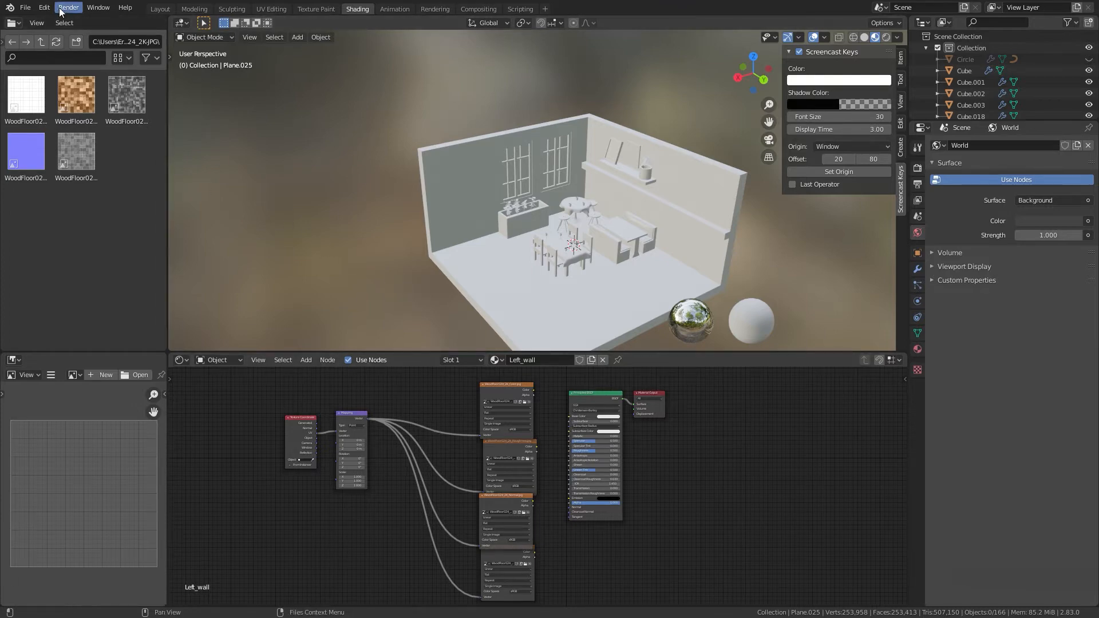
Step: Open the add-on preferences and search the add-ons for "node"
{"action": "left_click", "coordinate": [37, 23]}
{"action": "left_click", "coordinate": [80, 170]}
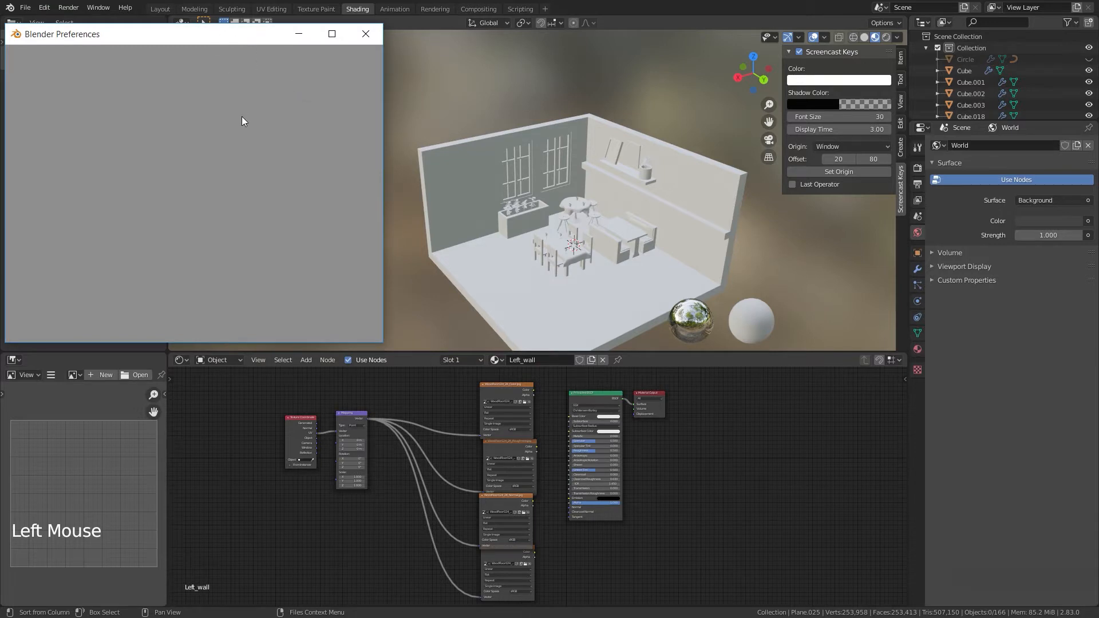
{"action": "left_click", "coordinate": [353, 162]}
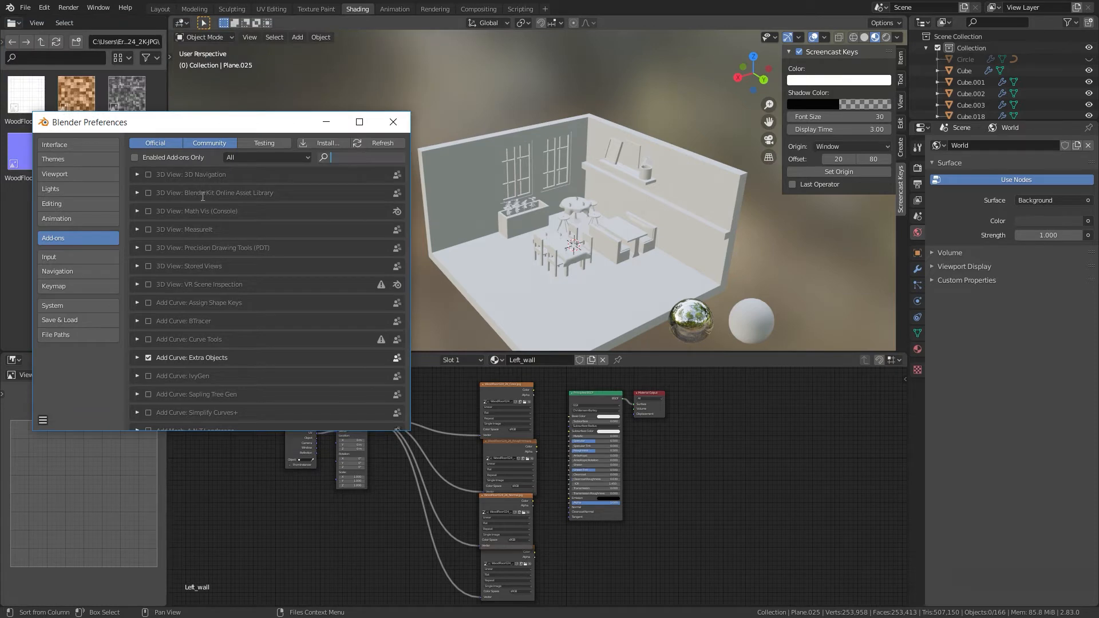
{"action": "type", "text": "node"}
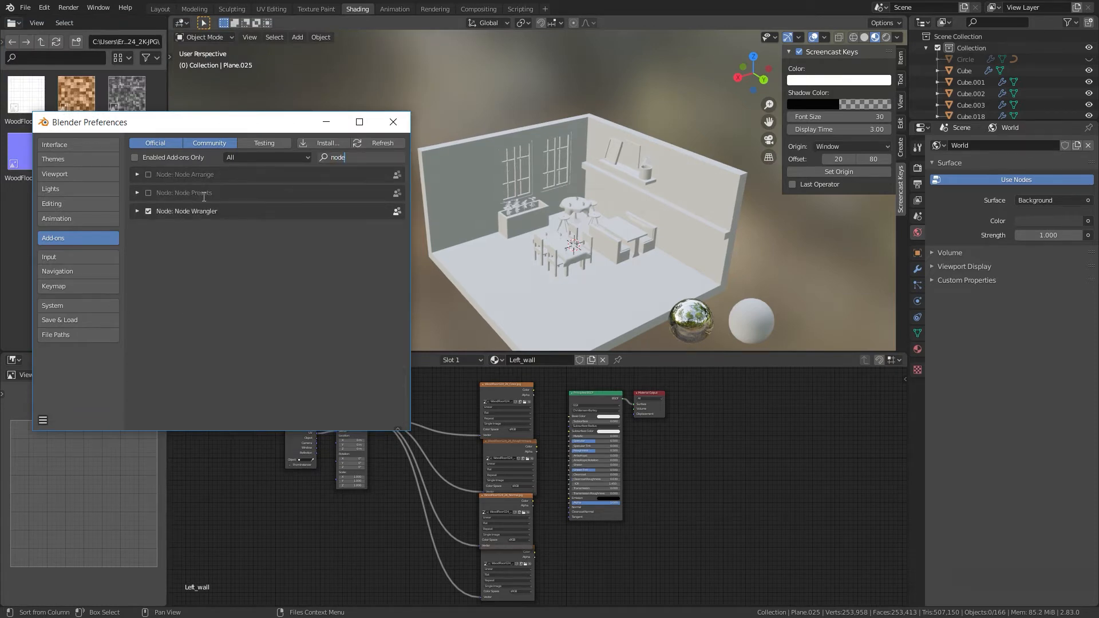
{"action": "key", "text": "Return"}
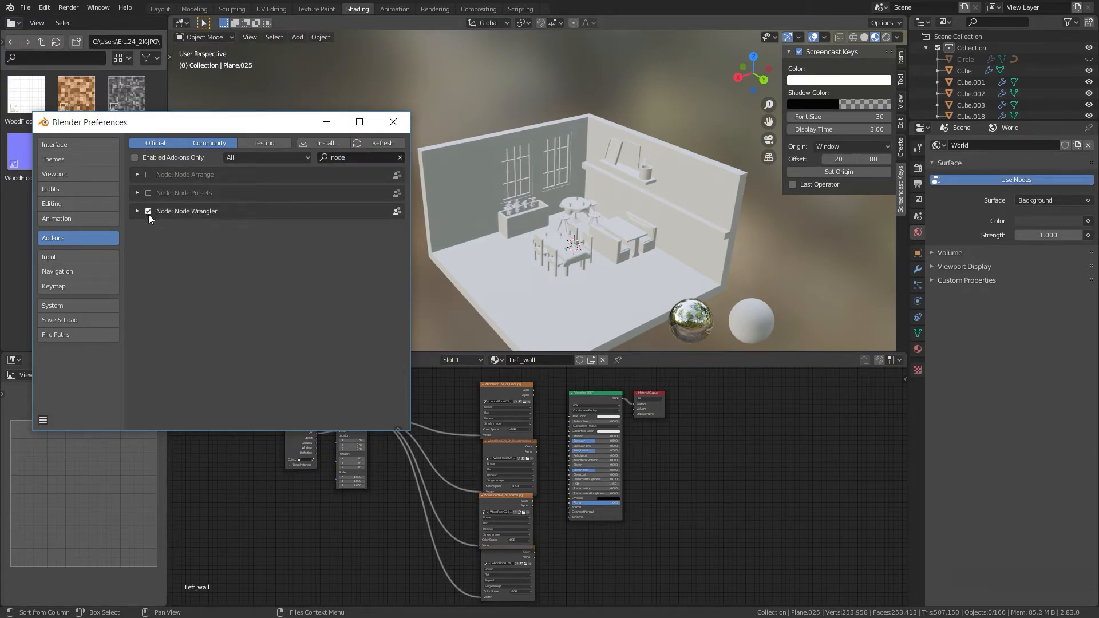
Step: Look through the Node Wrangler add-on's details and hotkey list, and close the preferences
{"action": "left_click", "coordinate": [139, 213]}
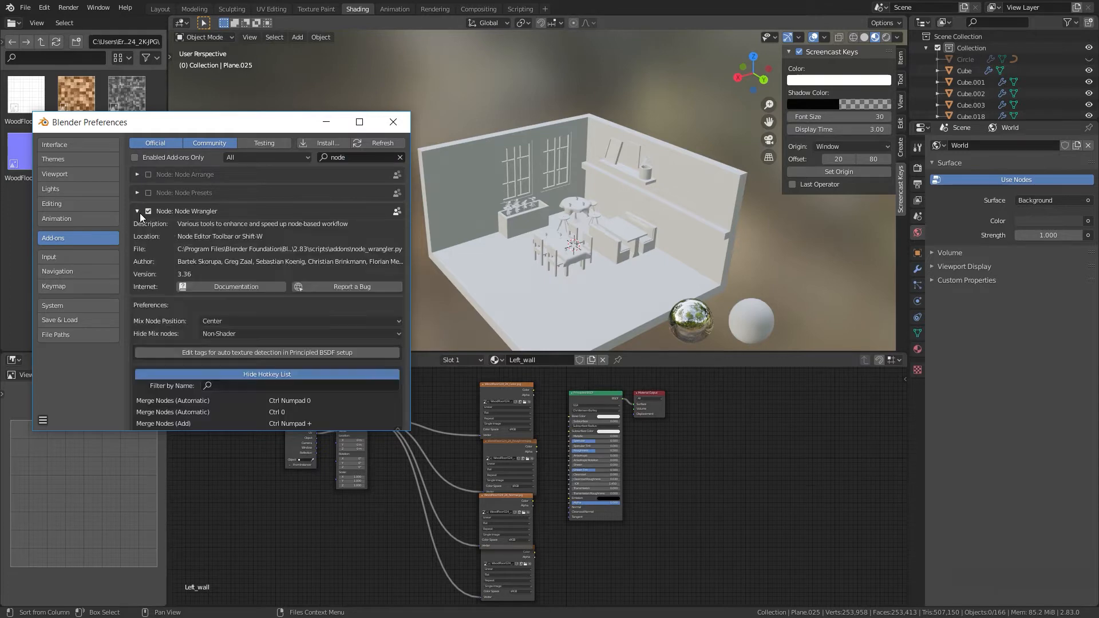
{"action": "scroll", "coordinate": [262, 261], "scroll_direction": "down", "scroll_amount": 20}
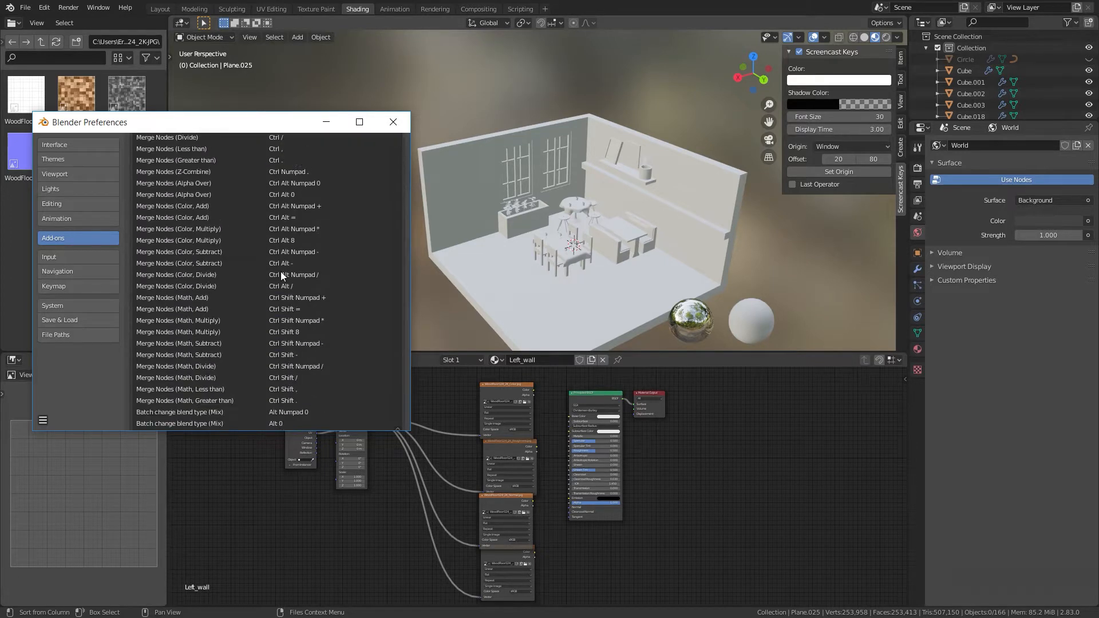
{"action": "scroll", "coordinate": [273, 267], "scroll_direction": "down", "scroll_amount": 5}
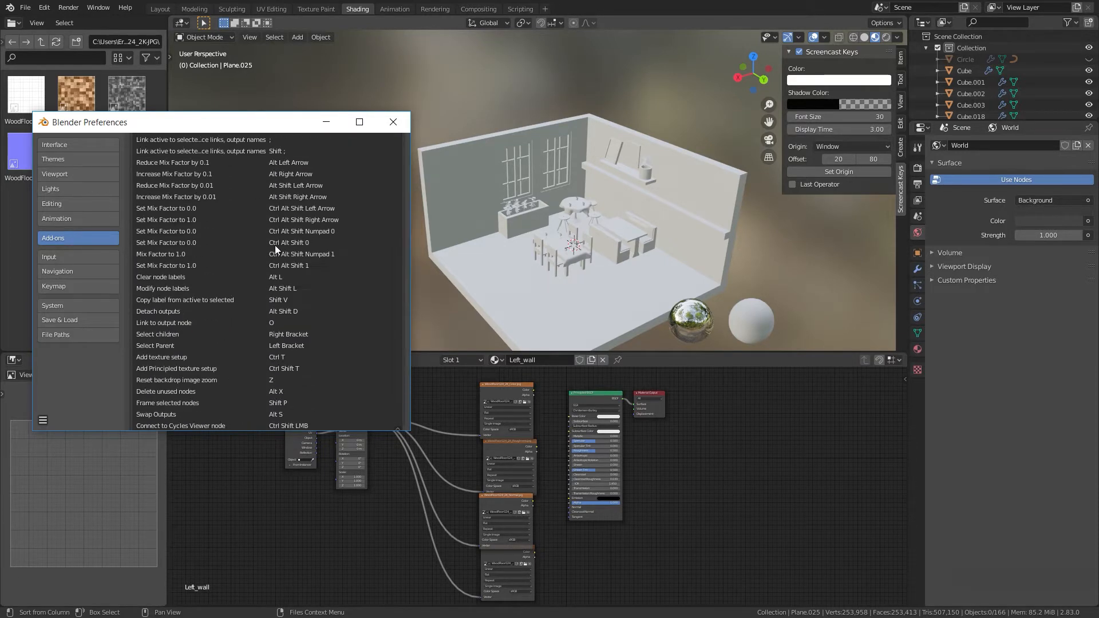
{"action": "scroll", "coordinate": [275, 245], "scroll_direction": "up", "scroll_amount": 20}
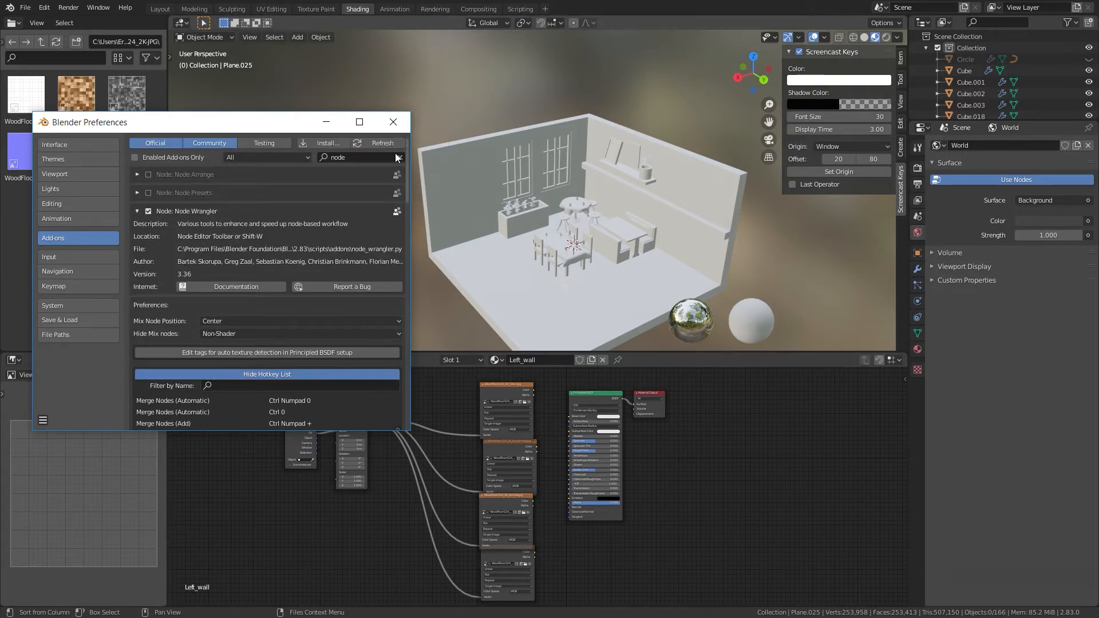
{"action": "left_click", "coordinate": [398, 126]}
Step: Move the Material Output and Principled BSDF nodes farther away from the column of image textures
{"action": "middle_click_drag", "start_coordinate": [555, 489], "coordinate": [514, 571], "text": "shift"}
{"action": "scroll", "coordinate": [525, 478], "scroll_direction": "up", "scroll_amount": 7}
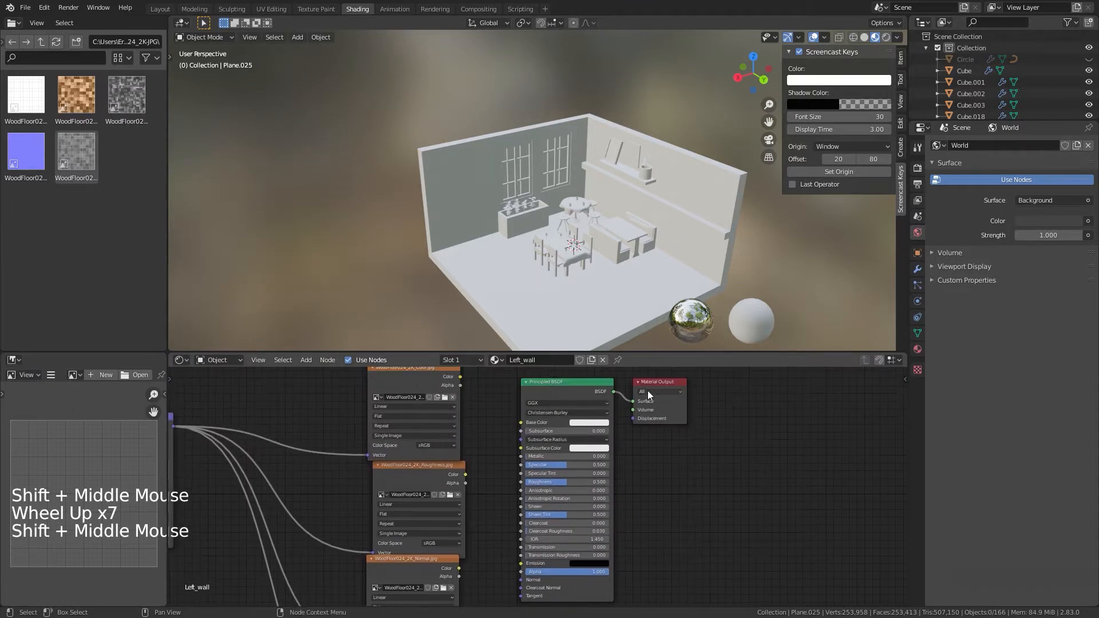
{"action": "left_click_drag", "start_coordinate": [648, 391], "coordinate": [767, 413]}
{"action": "left_click_drag", "start_coordinate": [589, 388], "coordinate": [714, 413]}
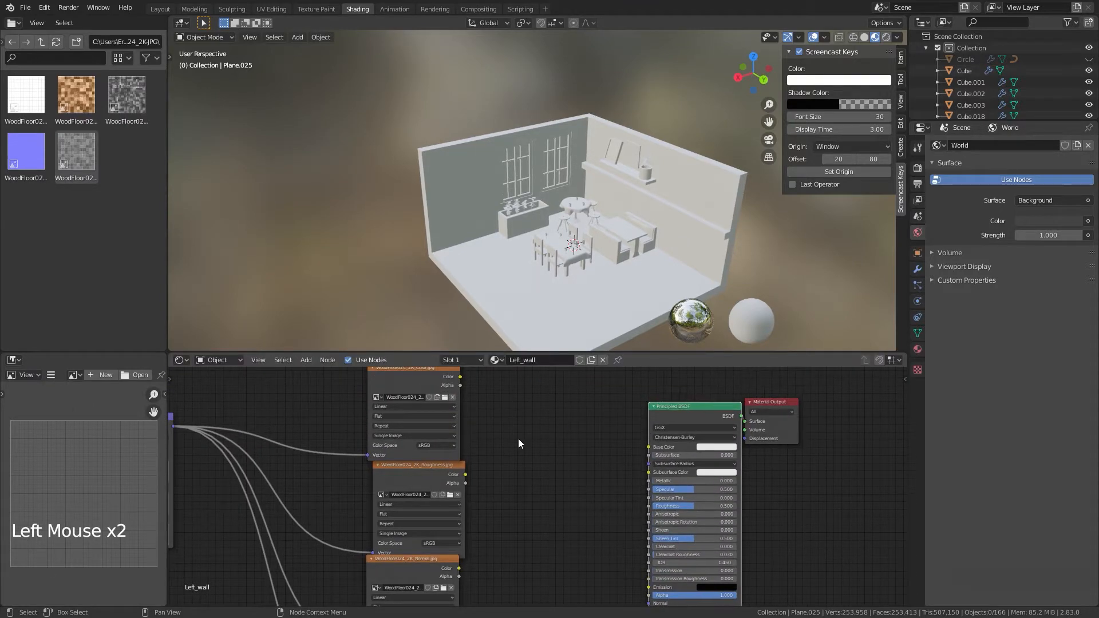
Step: Connect the Color image texture to the Principled BSDF's Base Color and inspect the wood on the room
{"action": "middle_click_drag", "start_coordinate": [476, 423], "coordinate": [470, 438]}
{"action": "left_click", "coordinate": [453, 392]}
{"action": "left_click_drag", "start_coordinate": [454, 392], "coordinate": [638, 461]}
{"action": "scroll", "coordinate": [561, 335], "scroll_direction": "up", "scroll_amount": 4}
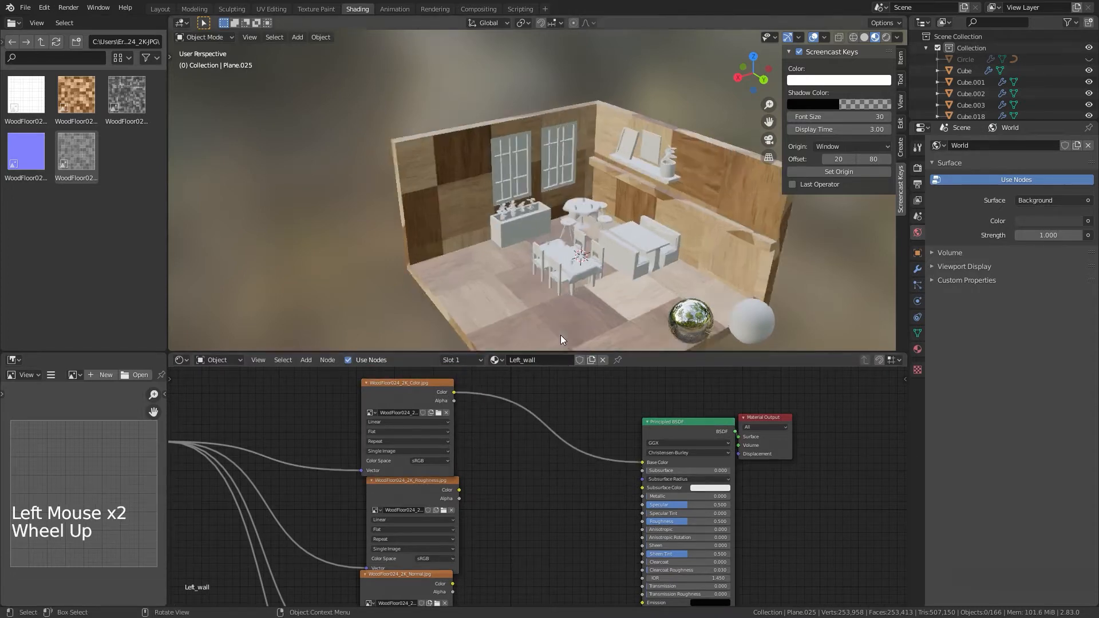
{"action": "middle_click_drag", "start_coordinate": [559, 335], "coordinate": [481, 284], "text": "shift"}
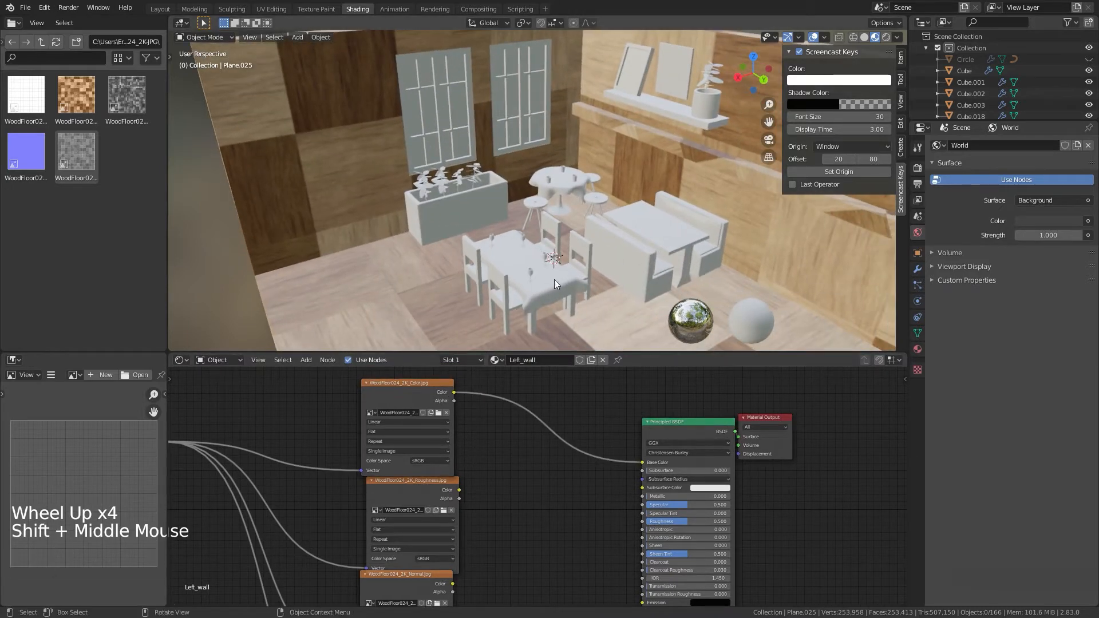
{"action": "scroll", "coordinate": [591, 261], "scroll_direction": "down", "scroll_amount": 4}
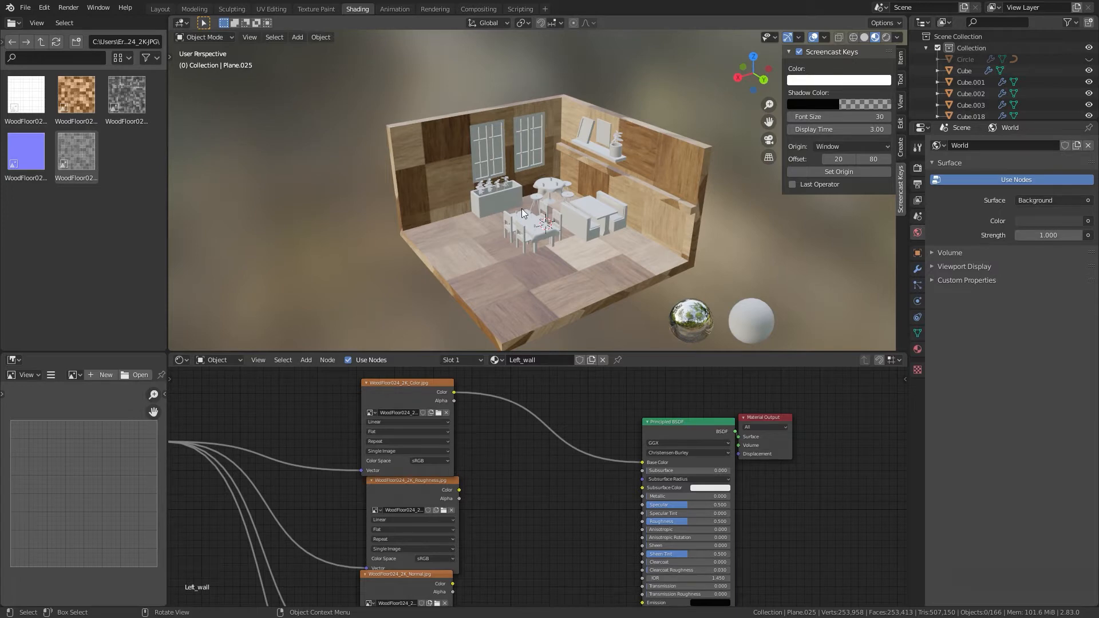
{"action": "middle_click_drag", "start_coordinate": [521, 208], "coordinate": [518, 186], "text": "shift"}
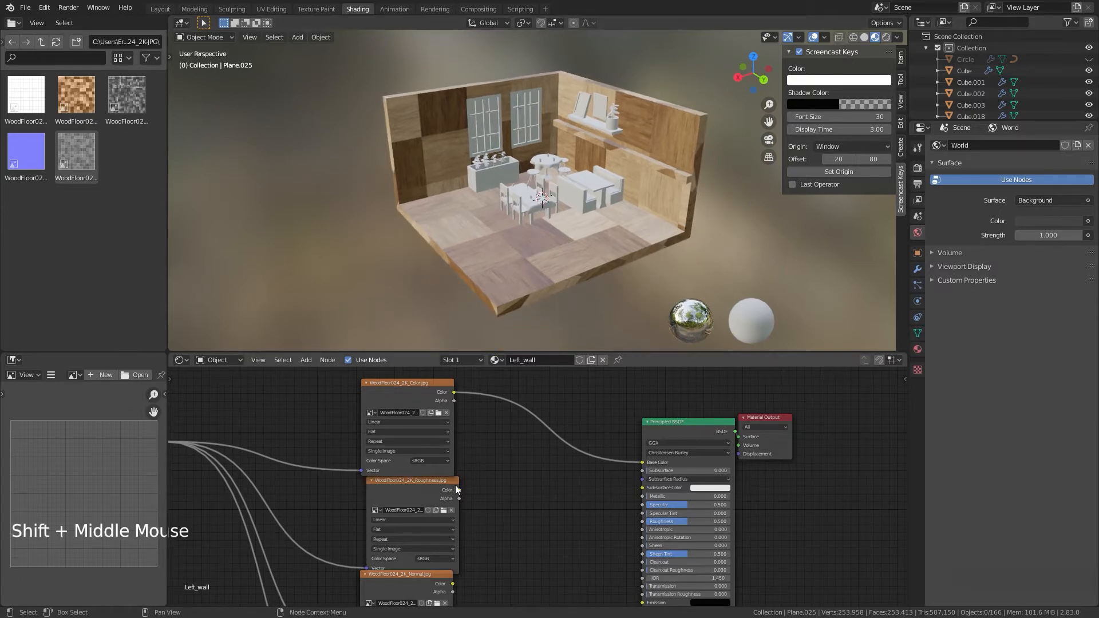
Step: Connect the Roughness image texture's Color output to the Principled BSDF's Roughness and set its color space to Non-Color
{"action": "left_click_drag", "start_coordinate": [459, 490], "coordinate": [644, 521]}
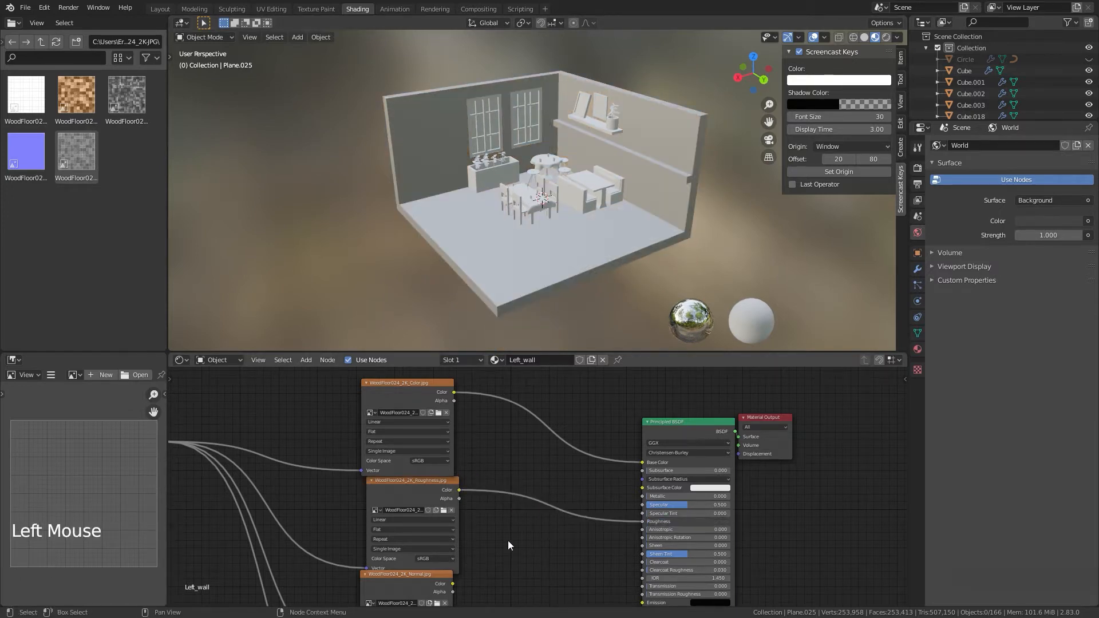
{"action": "left_click", "coordinate": [436, 558]}
{"action": "left_click", "coordinate": [435, 524]}
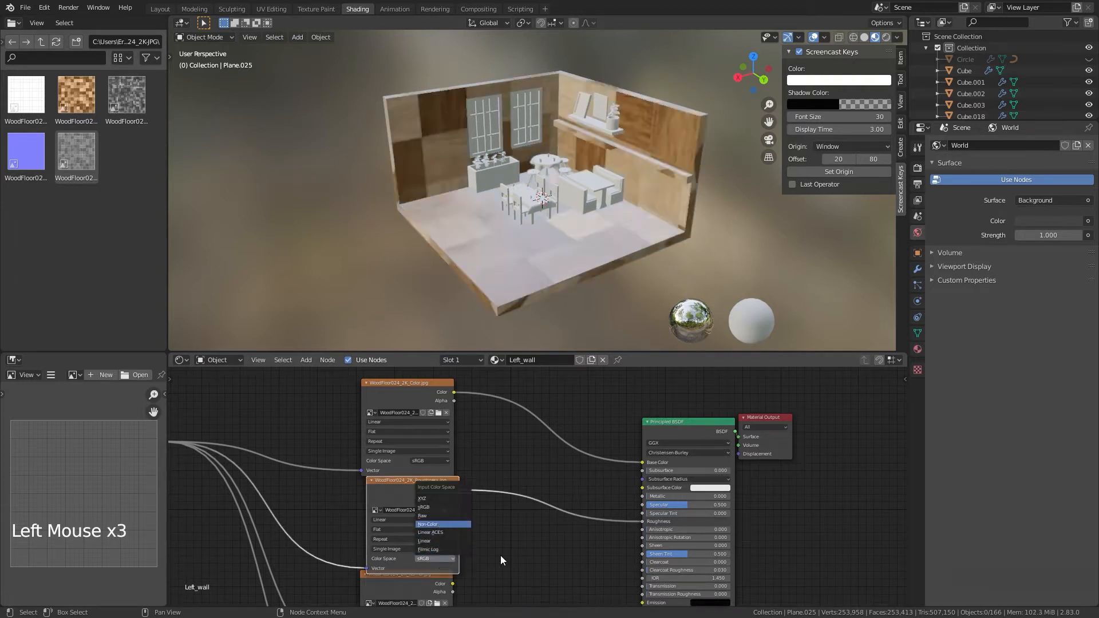
Step: Set the Normal image texture's color space to Non-Color
{"action": "middle_click_drag", "start_coordinate": [501, 555], "coordinate": [523, 421], "text": "shift"}
{"action": "left_click", "coordinate": [428, 511]}
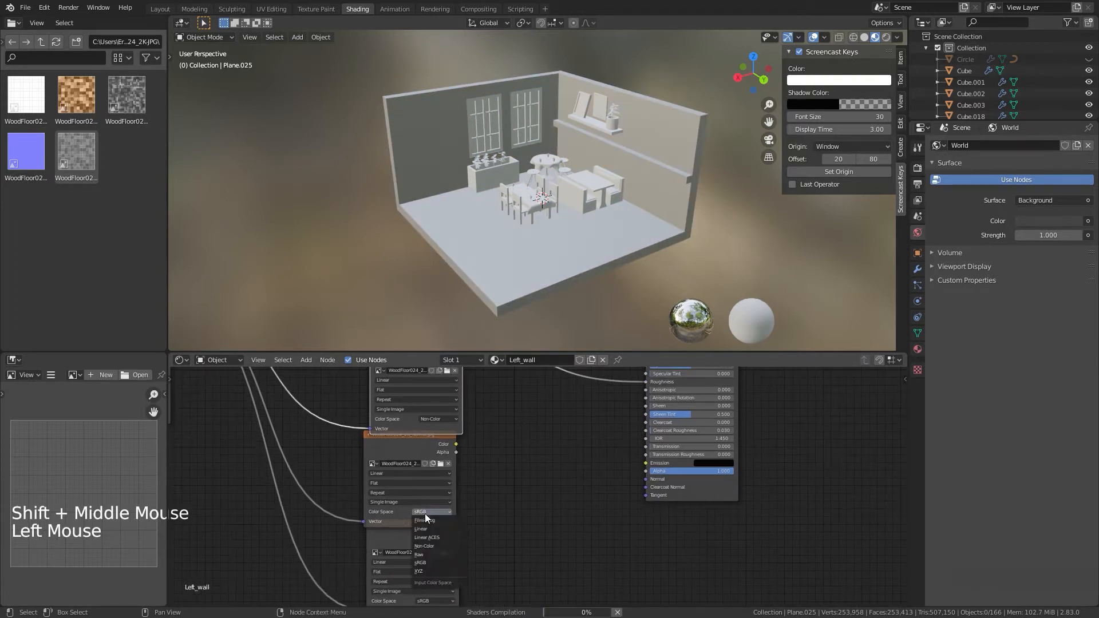
{"action": "left_click", "coordinate": [429, 547]}
{"action": "middle_click_drag", "start_coordinate": [466, 520], "coordinate": [468, 451], "text": "shift"}
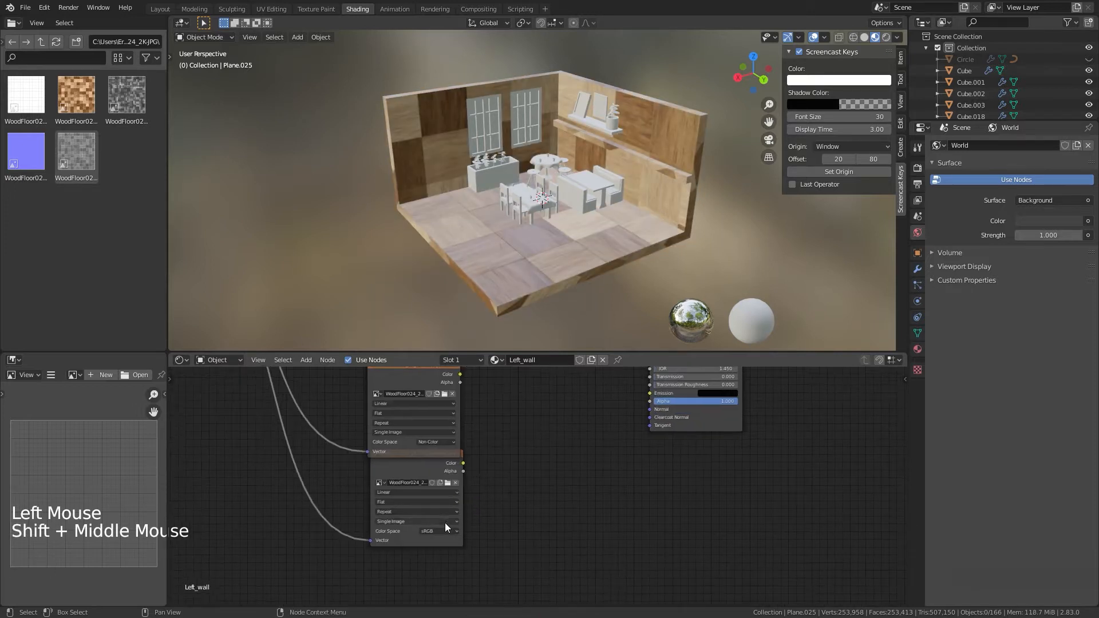
Step: Set the Displacement image texture's color space to Non-Color
{"action": "left_click", "coordinate": [441, 530]}
{"action": "left_click", "coordinate": [436, 565]}
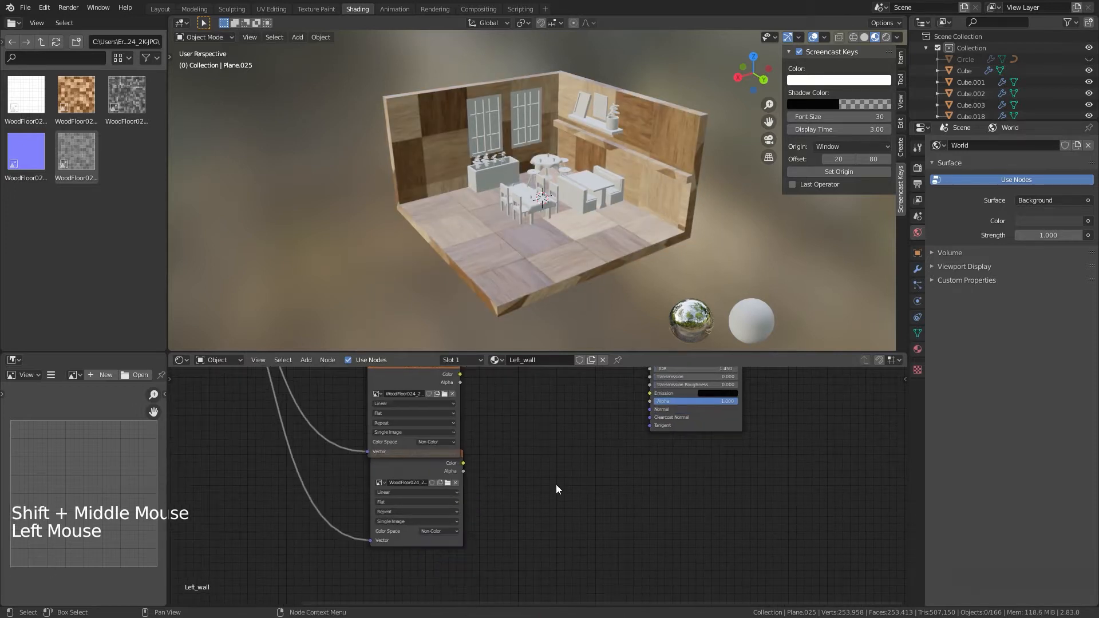
Step: Add a Bump node in the space between the image textures and the Principled BSDF
{"action": "middle_click_drag", "start_coordinate": [555, 395], "coordinate": [532, 548]}
{"action": "middle_click_drag", "start_coordinate": [531, 463], "coordinate": [520, 432], "text": "shift"}
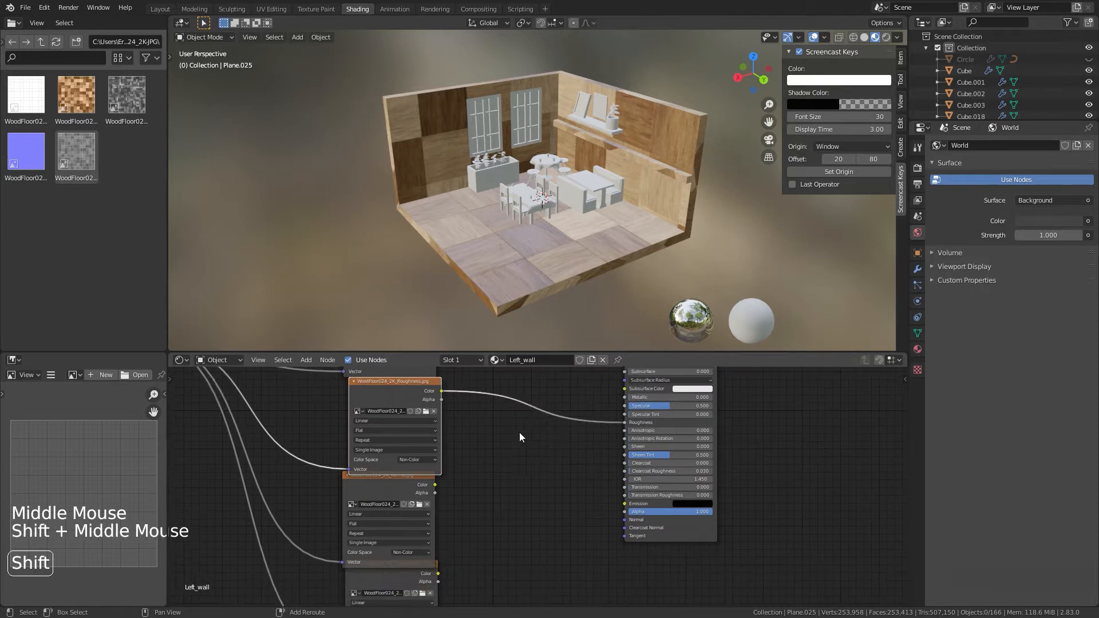
{"action": "key", "text": "shift+a"}
{"action": "left_click", "coordinate": [512, 461]}
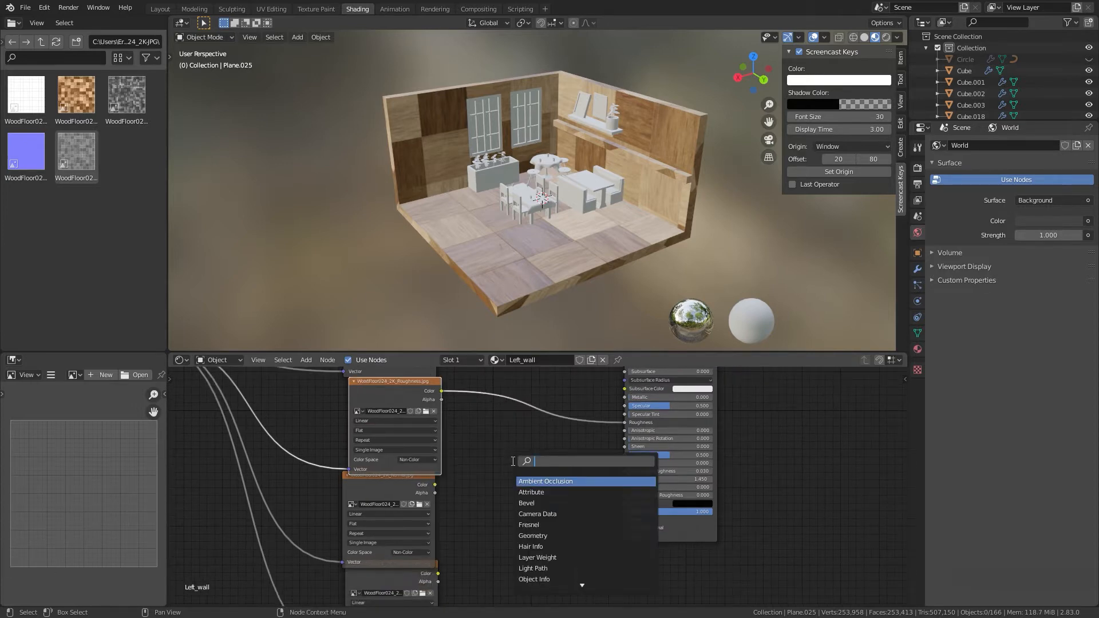
{"action": "type", "text": "bum"}
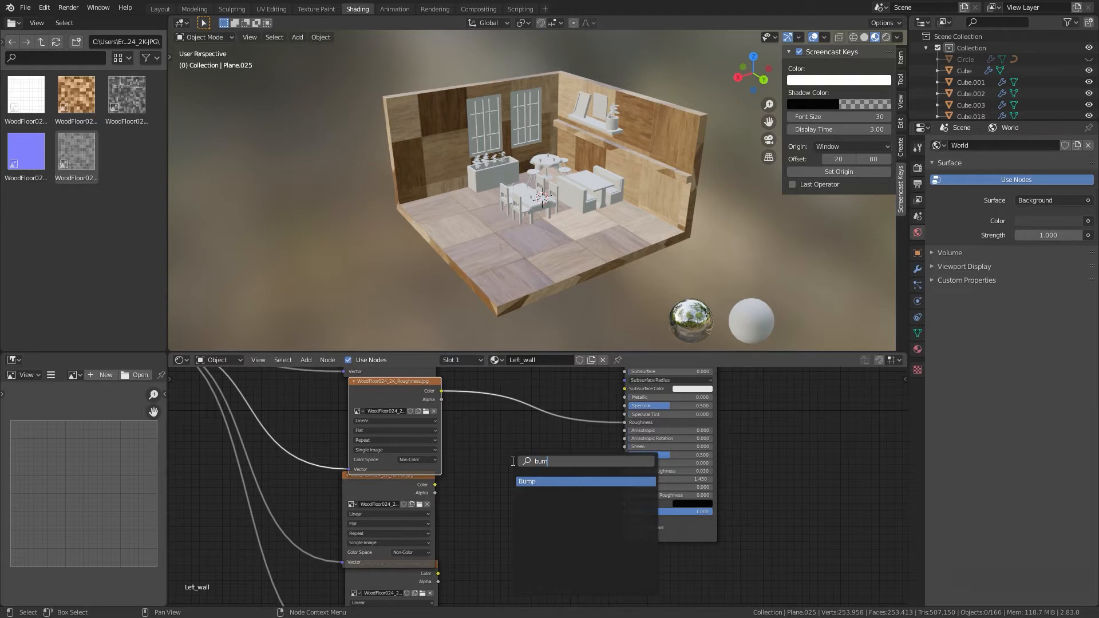
{"action": "key", "text": "Return"}
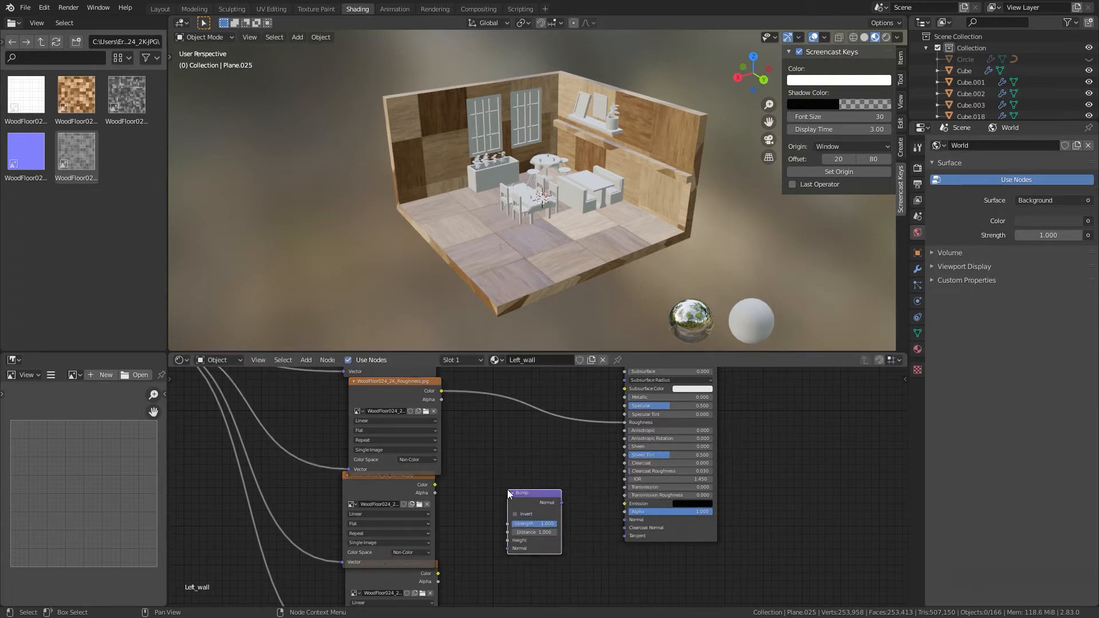
{"action": "left_click", "coordinate": [507, 489]}
Step: Connect the Normal texture's Color to the Bump node's Normal input and the Displacement texture's Color to its Height input
{"action": "middle_click_drag", "start_coordinate": [507, 490], "coordinate": [483, 450], "text": "shift"}
{"action": "scroll", "coordinate": [483, 450], "scroll_direction": "up", "scroll_amount": 1, "text": "shift"}
{"action": "middle_click_drag", "start_coordinate": [475, 497], "coordinate": [475, 465], "text": "shift"}
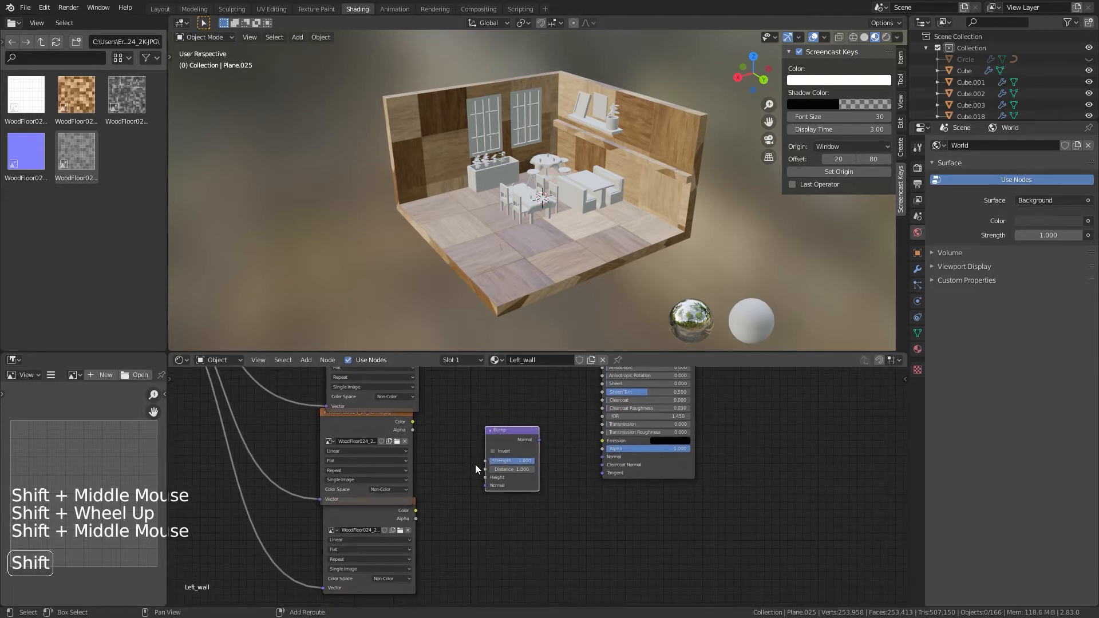
{"action": "left_click", "coordinate": [379, 422]}
{"action": "left_click_drag", "start_coordinate": [412, 422], "coordinate": [486, 477]}
{"action": "left_click", "coordinate": [343, 524]}
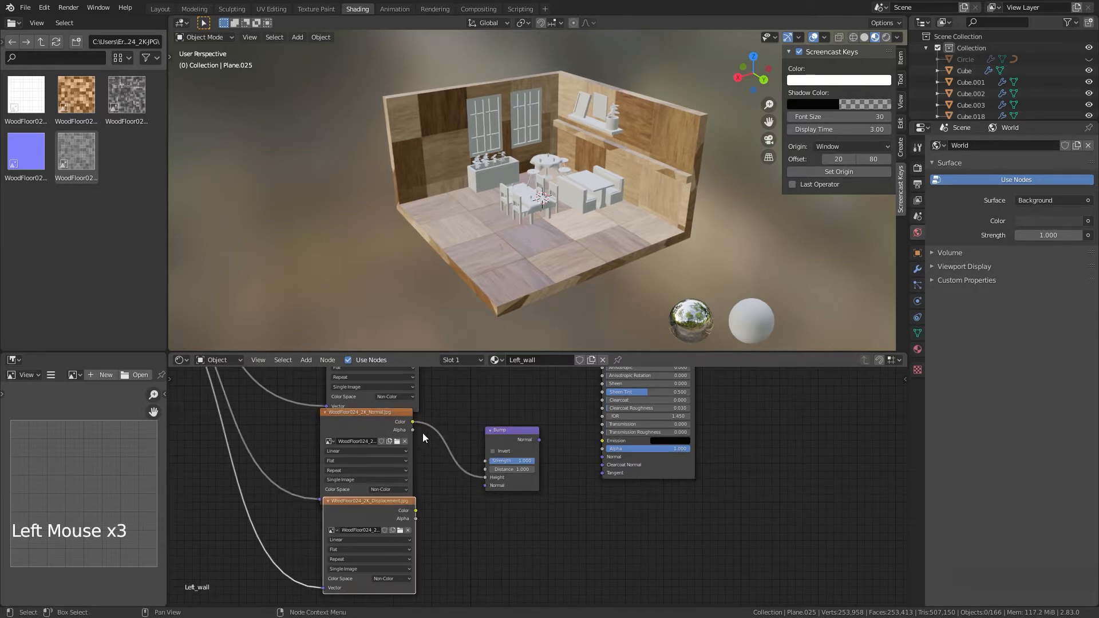
{"action": "left_click_drag", "start_coordinate": [413, 422], "coordinate": [464, 476]}
{"action": "left_click_drag", "start_coordinate": [489, 493], "coordinate": [486, 488]}
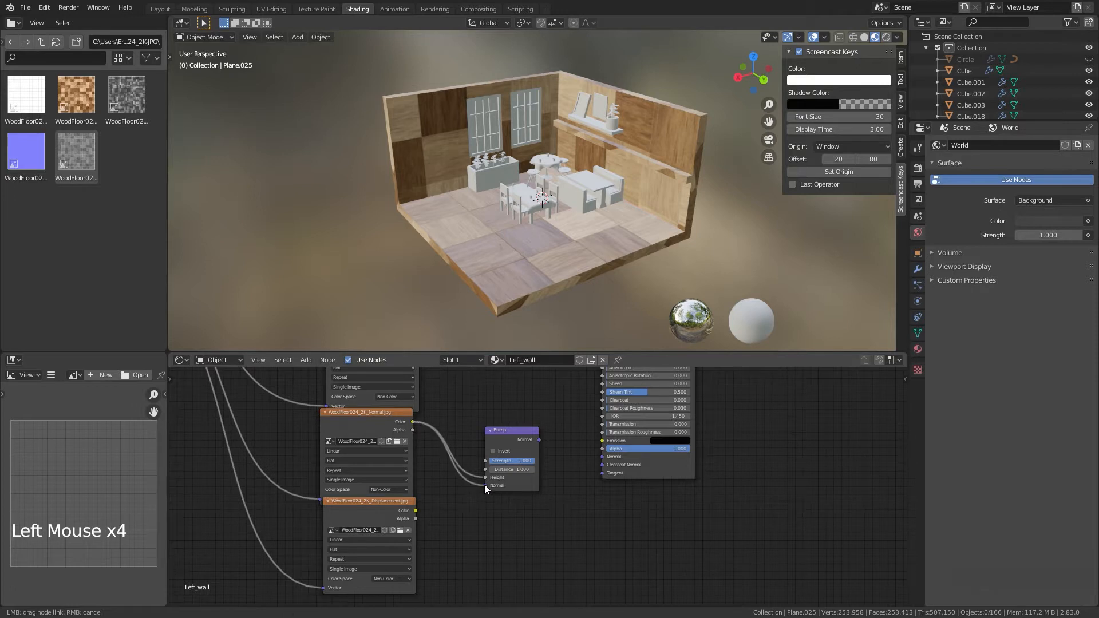
{"action": "left_click_drag", "start_coordinate": [413, 510], "coordinate": [485, 477]}
Step: Connect the Bump node's Normal output to the Principled BSDF's Normal input and inspect the relief on the window wall
{"action": "left_click_drag", "start_coordinate": [540, 439], "coordinate": [602, 458]}
{"action": "middle_click_drag", "start_coordinate": [428, 470], "coordinate": [500, 545], "text": "shift"}
{"action": "scroll", "coordinate": [503, 493], "scroll_direction": "down", "scroll_amount": 3}
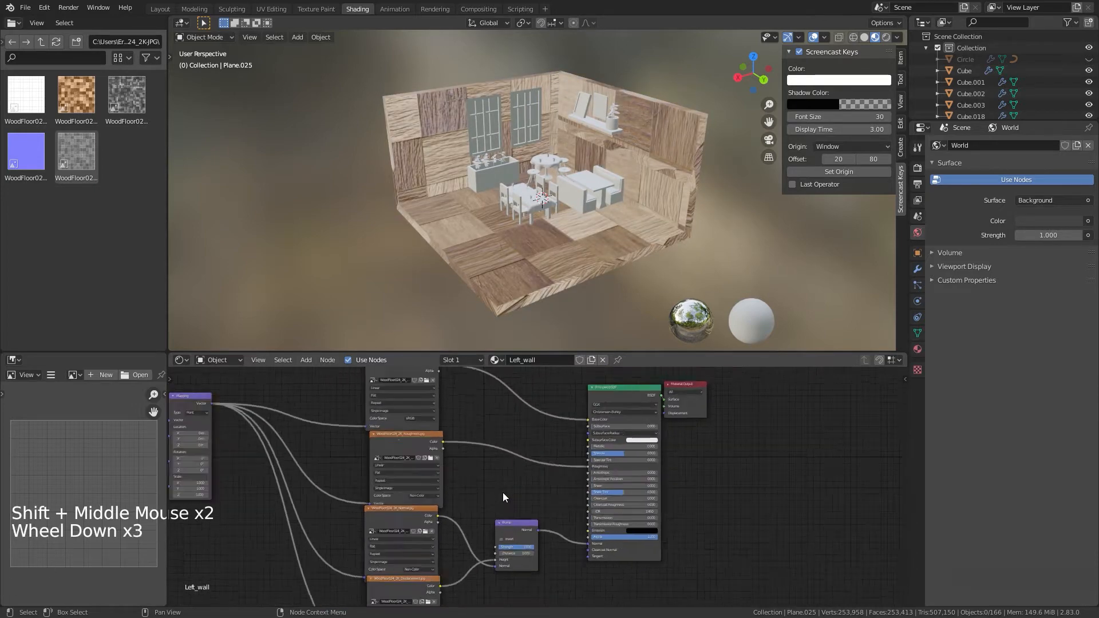
{"action": "scroll", "coordinate": [503, 493], "scroll_direction": "down", "scroll_amount": 2}
{"action": "middle_click_drag", "start_coordinate": [503, 493], "coordinate": [478, 557], "text": "shift"}
{"action": "middle_click_drag", "start_coordinate": [555, 276], "coordinate": [493, 348]}
{"action": "scroll", "coordinate": [562, 293], "scroll_direction": "up", "scroll_amount": 5}
Step: Set the Roughness image texture's color space to sRGB and inspect the wall surface up close
{"action": "key", "text": "shift"}
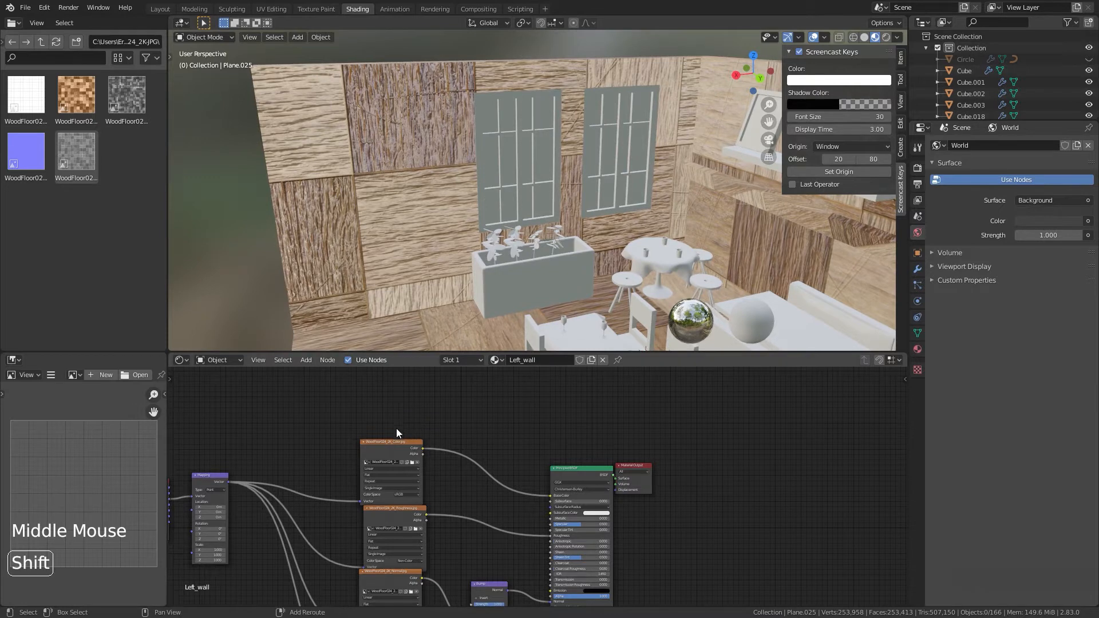
{"action": "middle_click_drag", "start_coordinate": [400, 454], "coordinate": [537, 449], "text": "shift"}
{"action": "scroll", "coordinate": [424, 456], "scroll_direction": "up", "scroll_amount": 6}
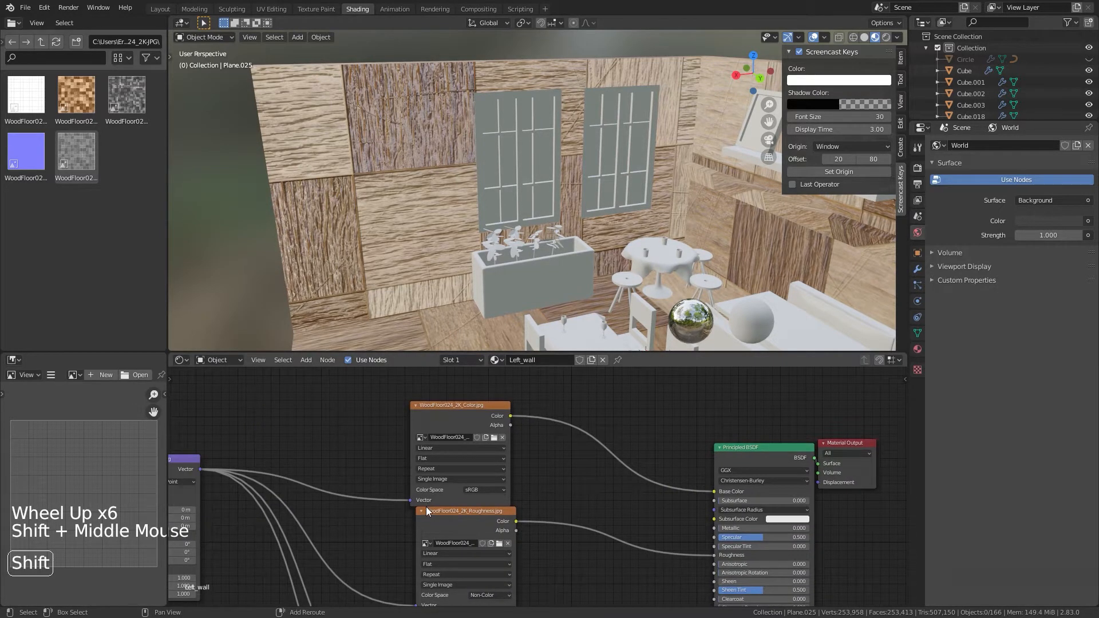
{"action": "middle_click_drag", "start_coordinate": [432, 500], "coordinate": [522, 437], "text": "shift"}
{"action": "left_click", "coordinate": [526, 509]}
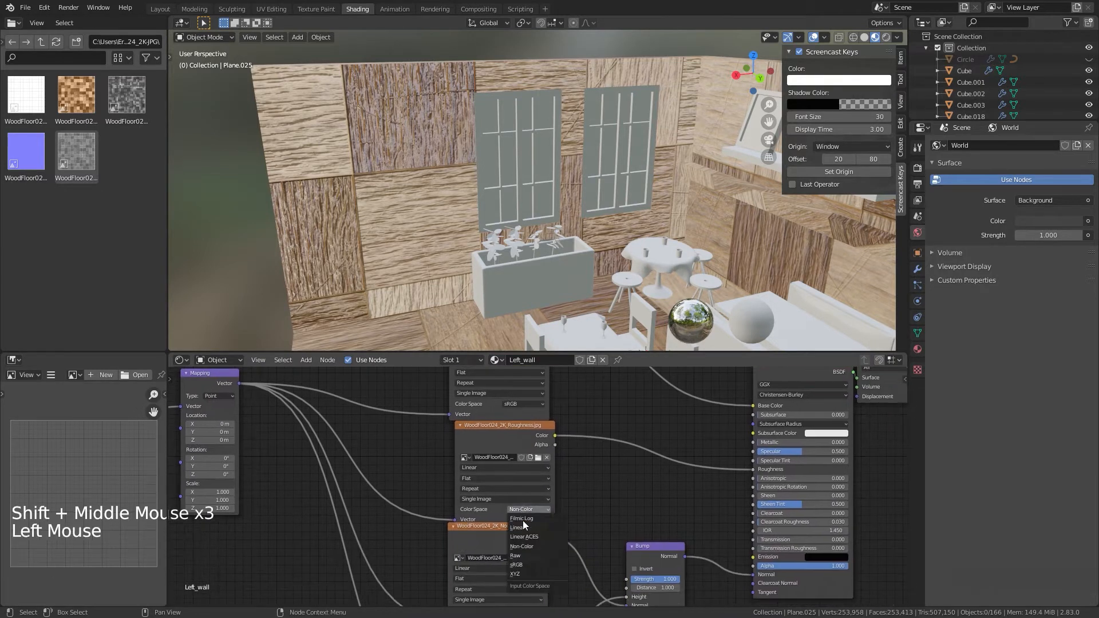
{"action": "left_click", "coordinate": [522, 563]}
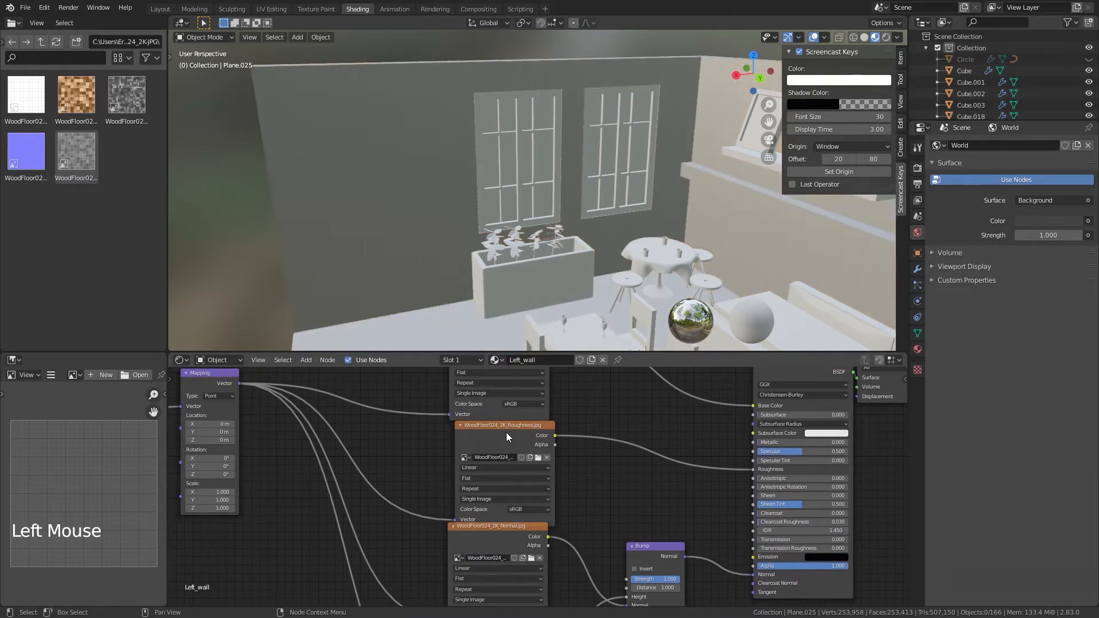
{"action": "scroll", "coordinate": [518, 283], "scroll_direction": "down", "scroll_amount": 6}
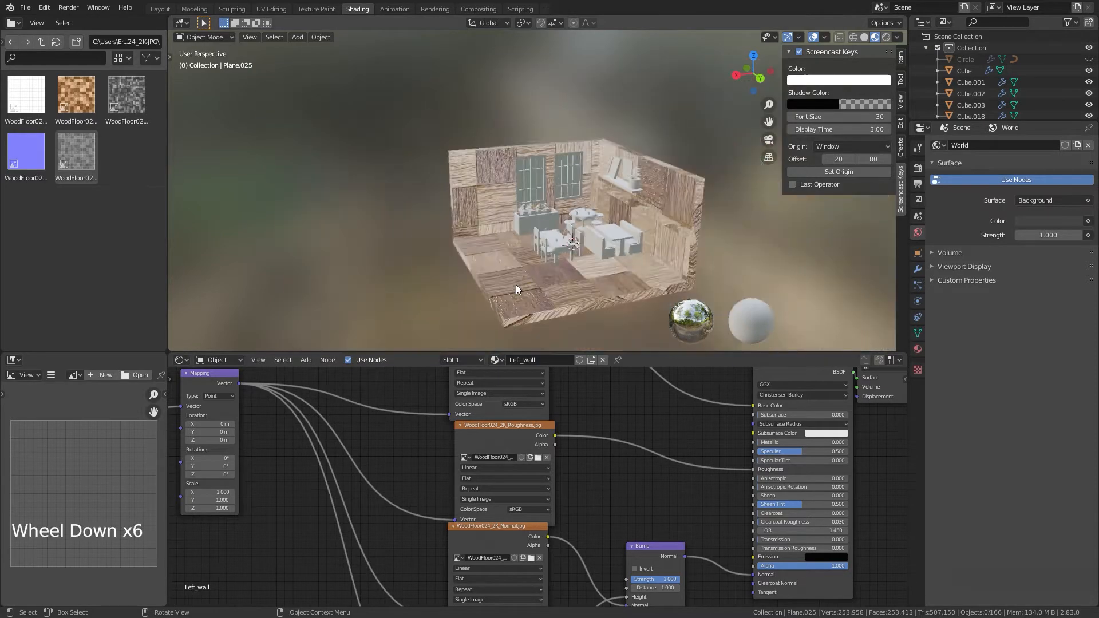
{"action": "middle_click_drag", "start_coordinate": [517, 284], "coordinate": [495, 294]}
{"action": "scroll", "coordinate": [551, 308], "scroll_direction": "up", "scroll_amount": 8}
Step: Set the Mapping node's X, Y and Z Scale together to 11 and inspect the tiling on the walls
{"action": "middle_click_drag", "start_coordinate": [366, 400], "coordinate": [602, 468], "text": "shift"}
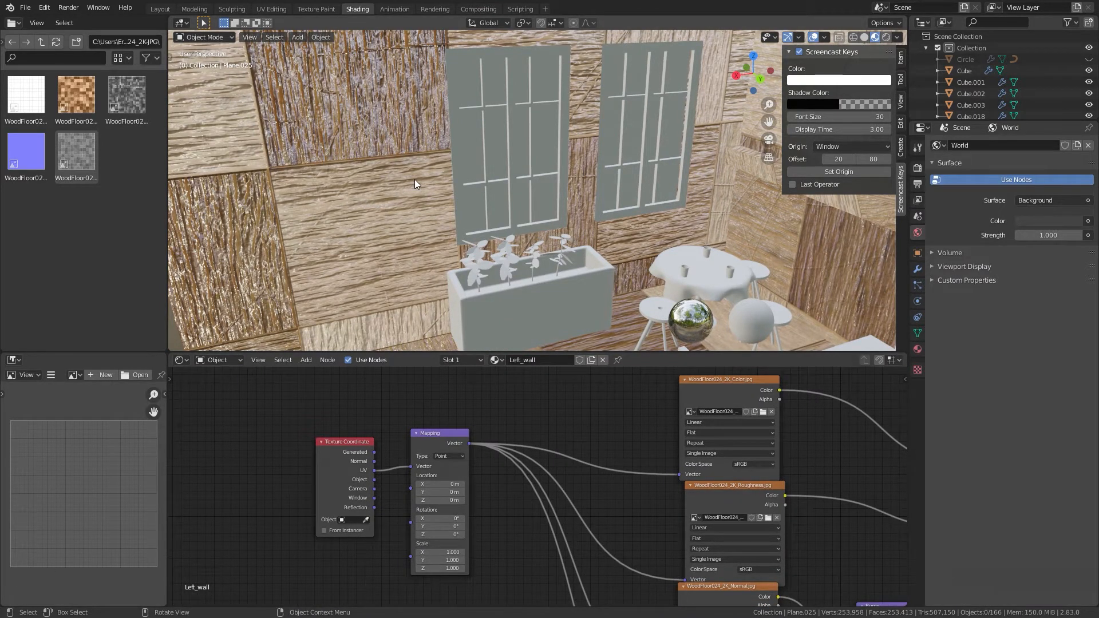
{"action": "scroll", "coordinate": [466, 197], "scroll_direction": "down", "scroll_amount": 1}
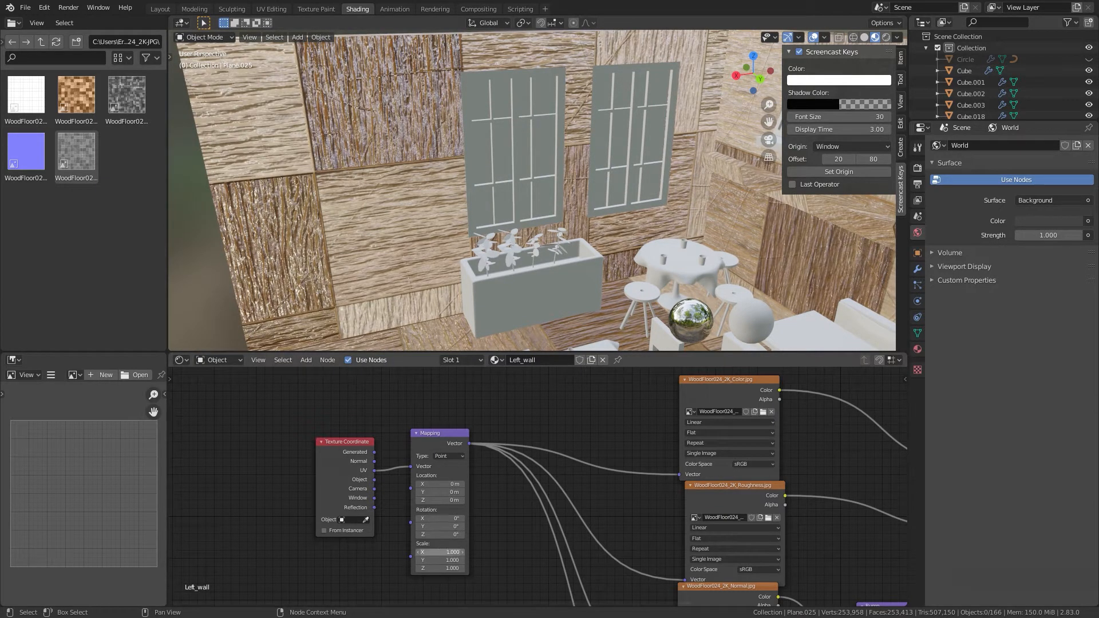
{"action": "left_click_drag", "start_coordinate": [446, 552], "coordinate": [446, 568]}
{"action": "type", "text": "11"}
{"action": "key", "text": "Return"}
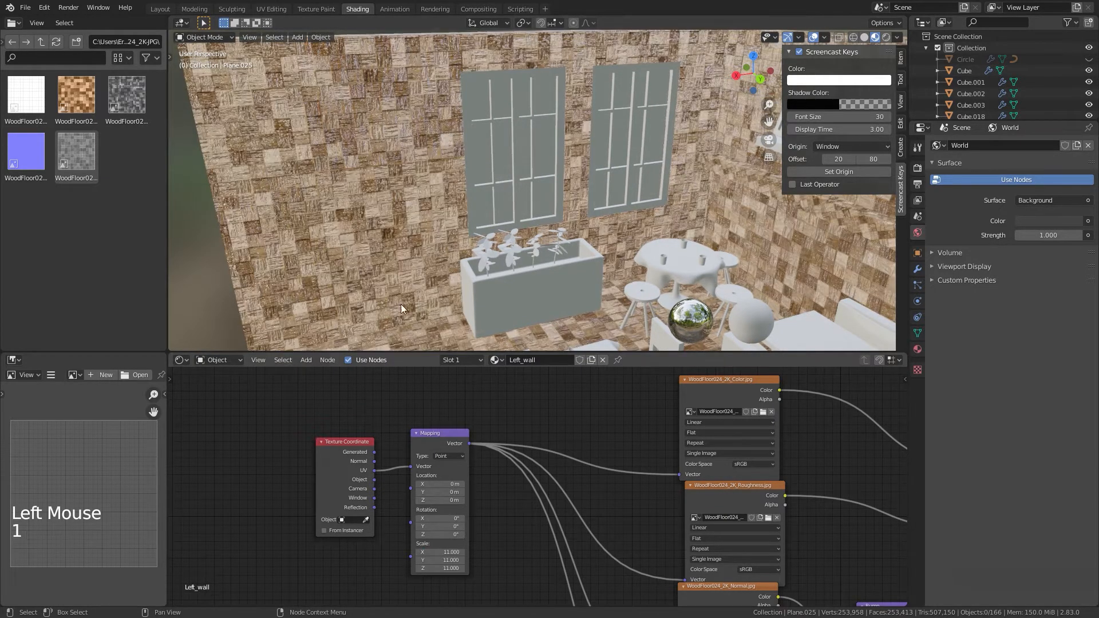
{"action": "middle_click_drag", "start_coordinate": [536, 201], "coordinate": [460, 344], "text": "shift"}
{"action": "scroll", "coordinate": [477, 220], "scroll_direction": "down", "scroll_amount": 1, "text": "shift"}
{"action": "scroll", "coordinate": [468, 233], "scroll_direction": "down", "scroll_amount": 1}
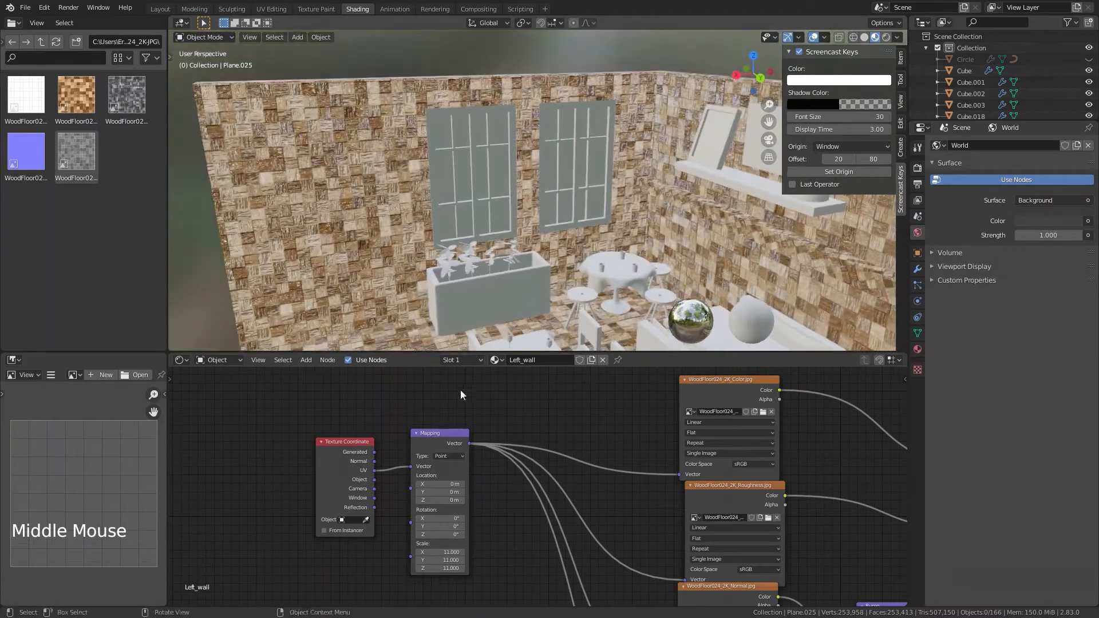
Step: Enter 11 again for the Mapping node's X, Y and Z Scale, one axis at a time
{"action": "left_click", "coordinate": [442, 551]}
{"action": "type", "text": "11"}
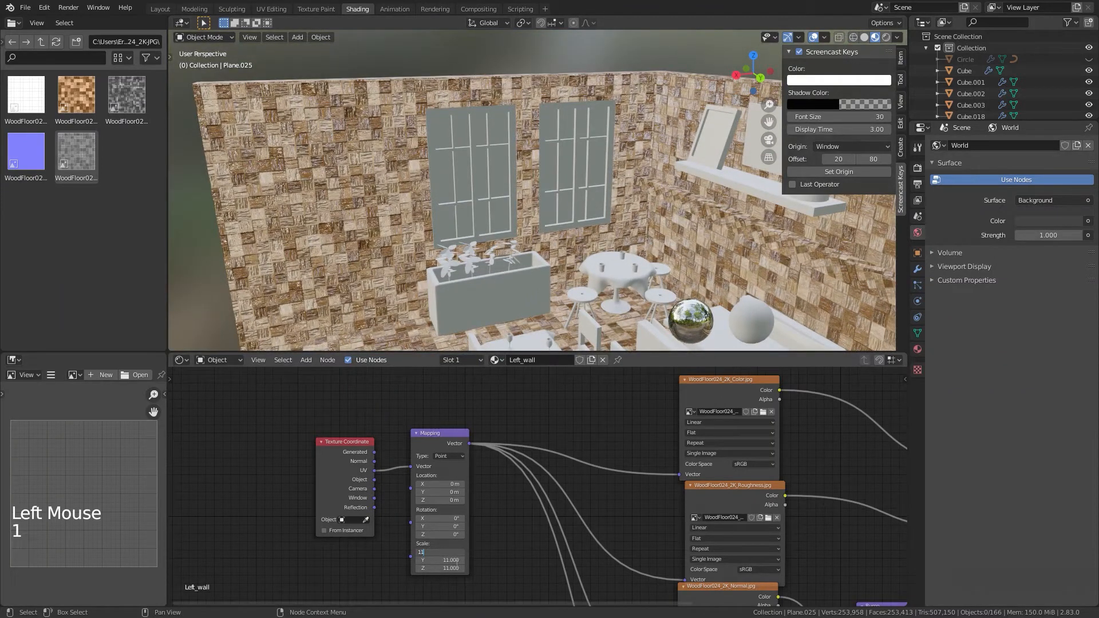
{"action": "left_click", "coordinate": [445, 562]}
{"action": "type", "text": "11"}
{"action": "double_click", "coordinate": [445, 570]}
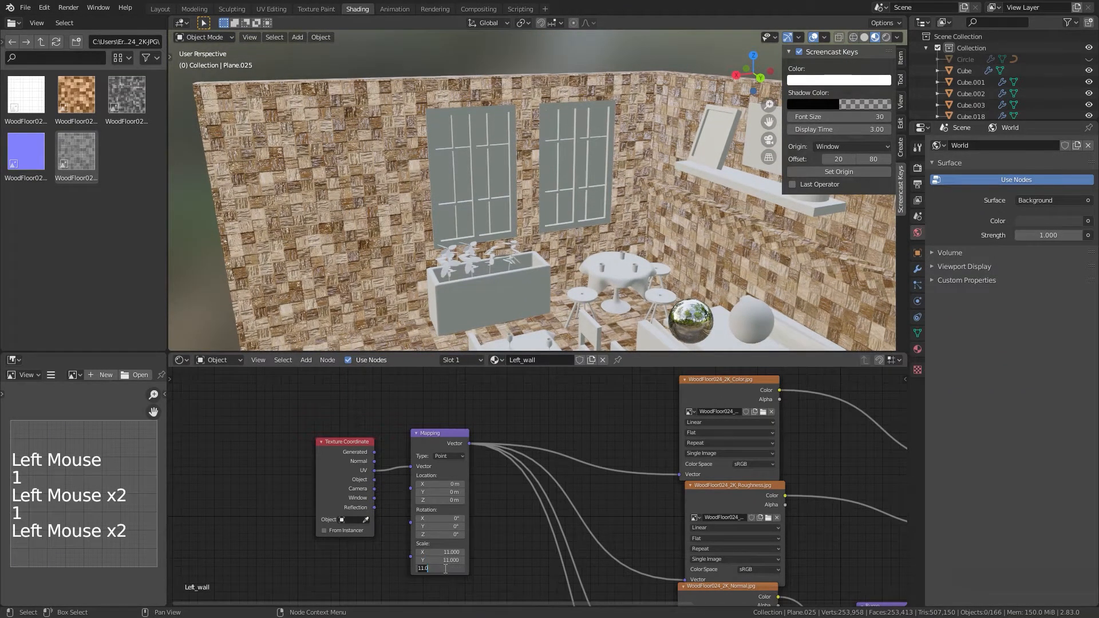
{"action": "type", "text": "11"}
{"action": "key", "text": "Return"}
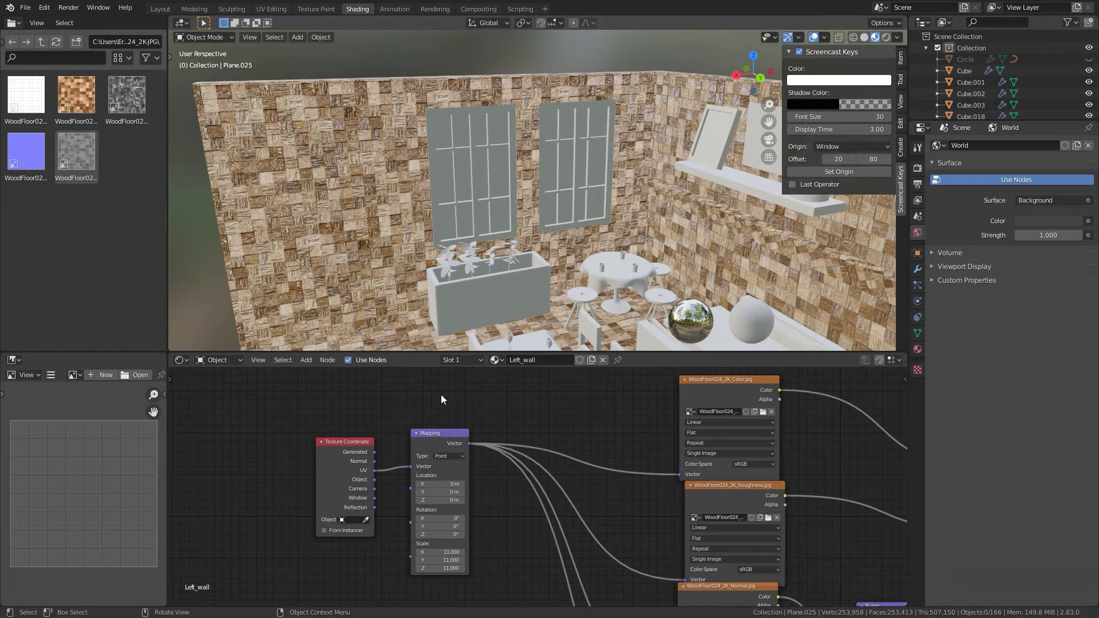
Step: Examine the Mapping node's Location and Rotation values and the node connections through to the Principled BSDF
{"action": "middle_click_drag", "start_coordinate": [485, 498], "coordinate": [494, 472], "text": "shift"}
{"action": "scroll", "coordinate": [493, 472], "scroll_direction": "up", "scroll_amount": 5}
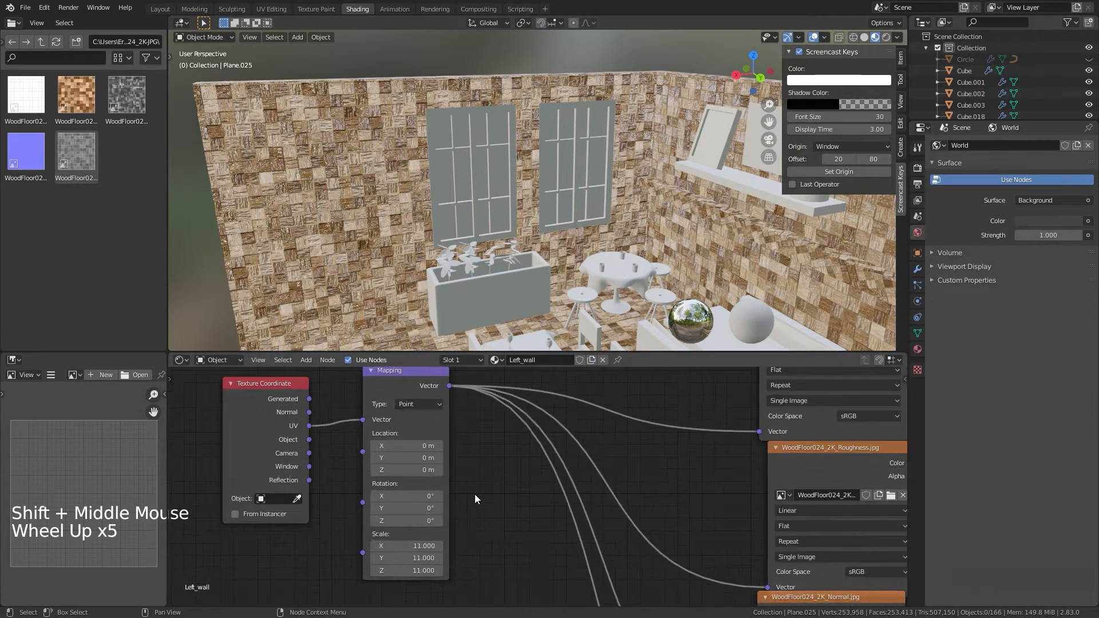
{"action": "mouse_move", "coordinate": [404, 496]}
{"action": "left_mouse_down"}
{"action": "mouse_move", "coordinate": [420, 508]}
{"action": "mouse_move", "coordinate": [404, 508]}
{"action": "left_mouse_up"}
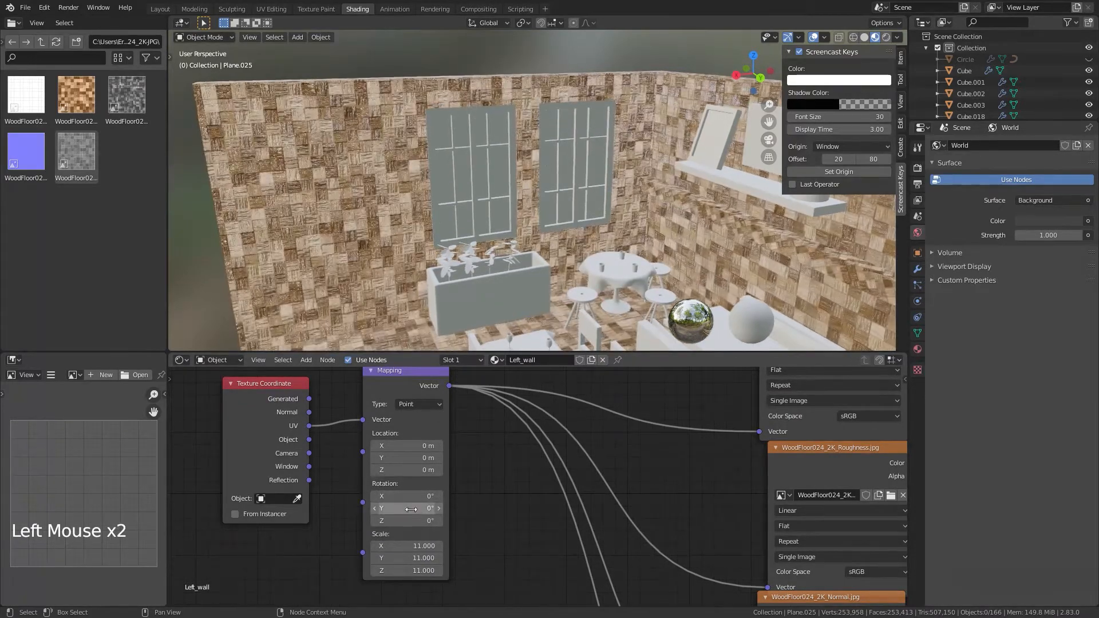
{"action": "left_click_drag", "start_coordinate": [401, 446], "coordinate": [400, 446]}
{"action": "middle_click_drag", "start_coordinate": [510, 498], "coordinate": [349, 456], "text": "shift"}
{"action": "scroll", "coordinate": [480, 463], "scroll_direction": "down", "scroll_amount": 13}
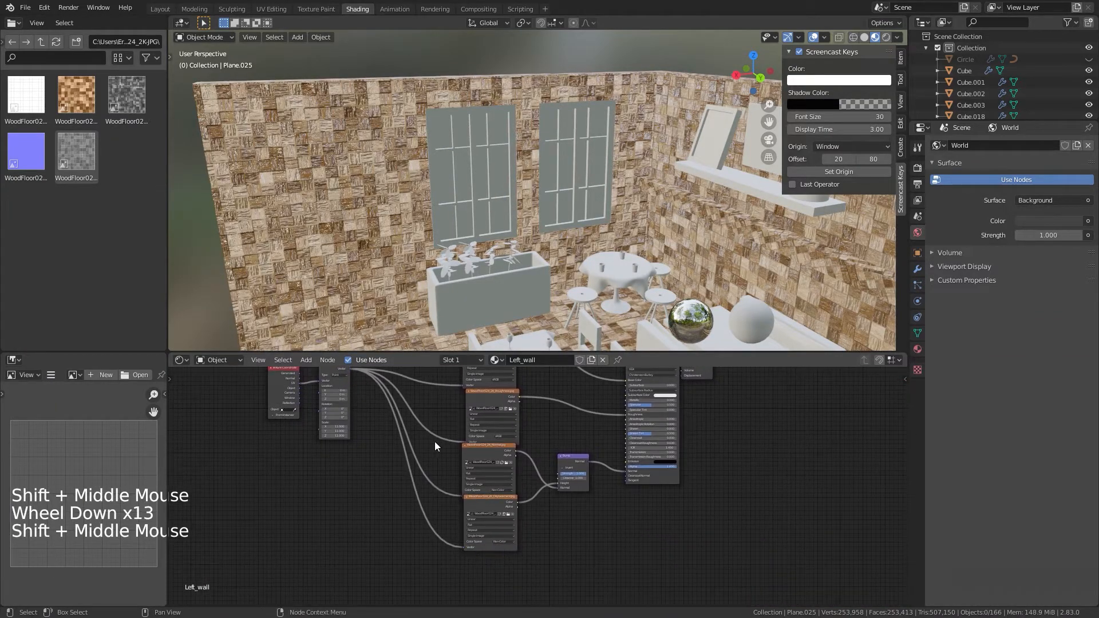
{"action": "middle_click_drag", "start_coordinate": [466, 500], "coordinate": [387, 490], "text": "shift"}
{"action": "scroll", "coordinate": [397, 447], "scroll_direction": "up", "scroll_amount": 5}
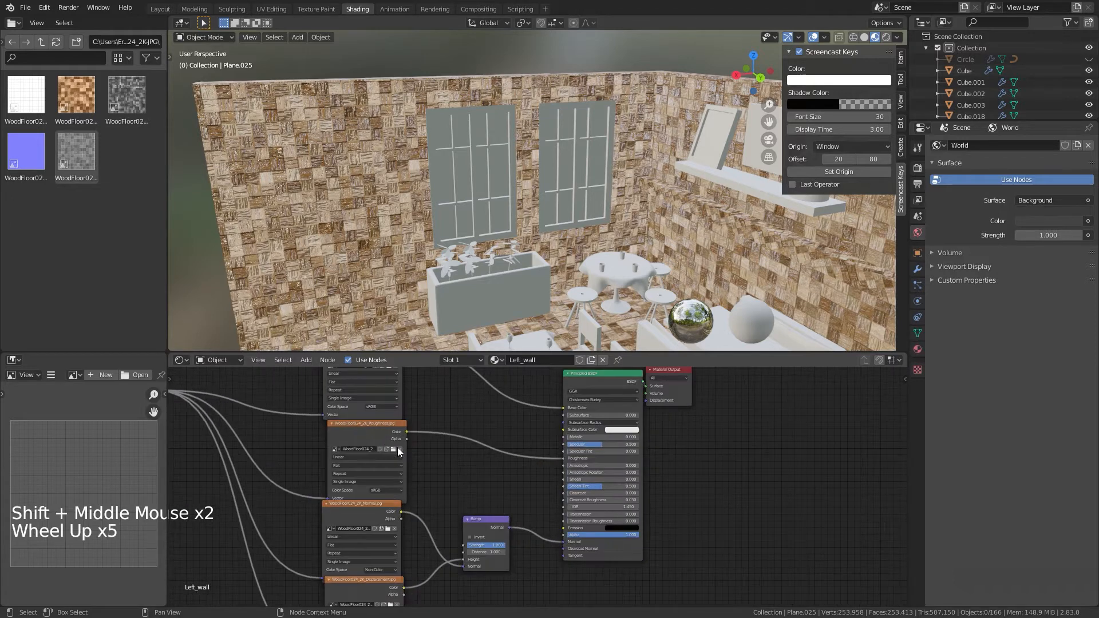
{"action": "middle_click_drag", "start_coordinate": [398, 448], "coordinate": [469, 485], "text": "shift"}
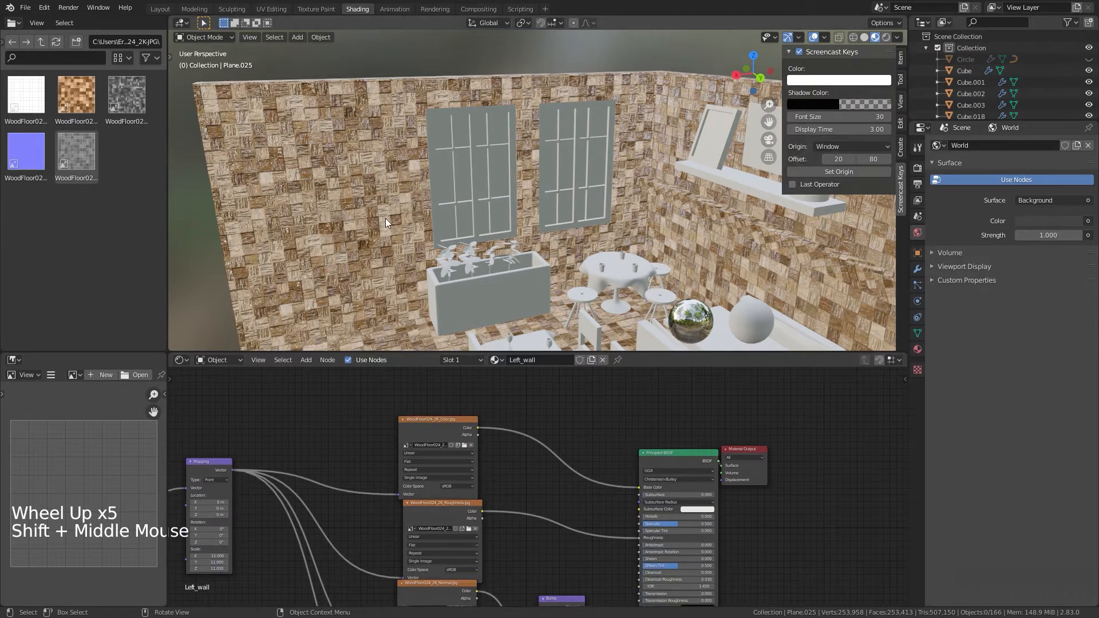
Step: Select the room's wall object and switch to the Layout workspace with the shelf wall in view
{"action": "middle_click_drag", "start_coordinate": [561, 229], "coordinate": [437, 267], "text": "shift"}
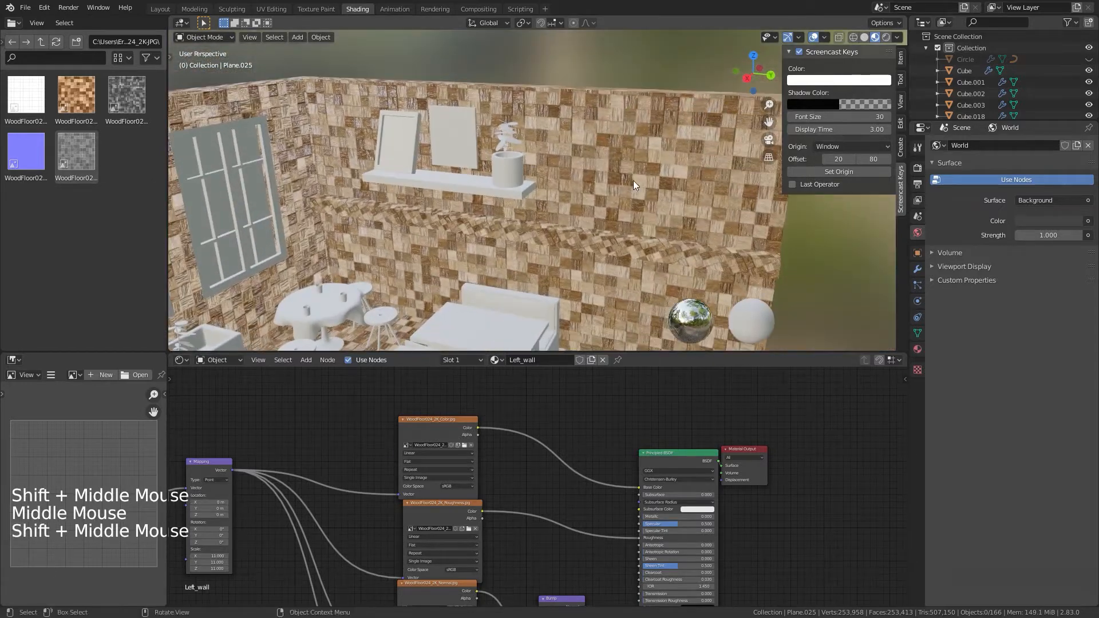
{"action": "left_click", "coordinate": [550, 247]}
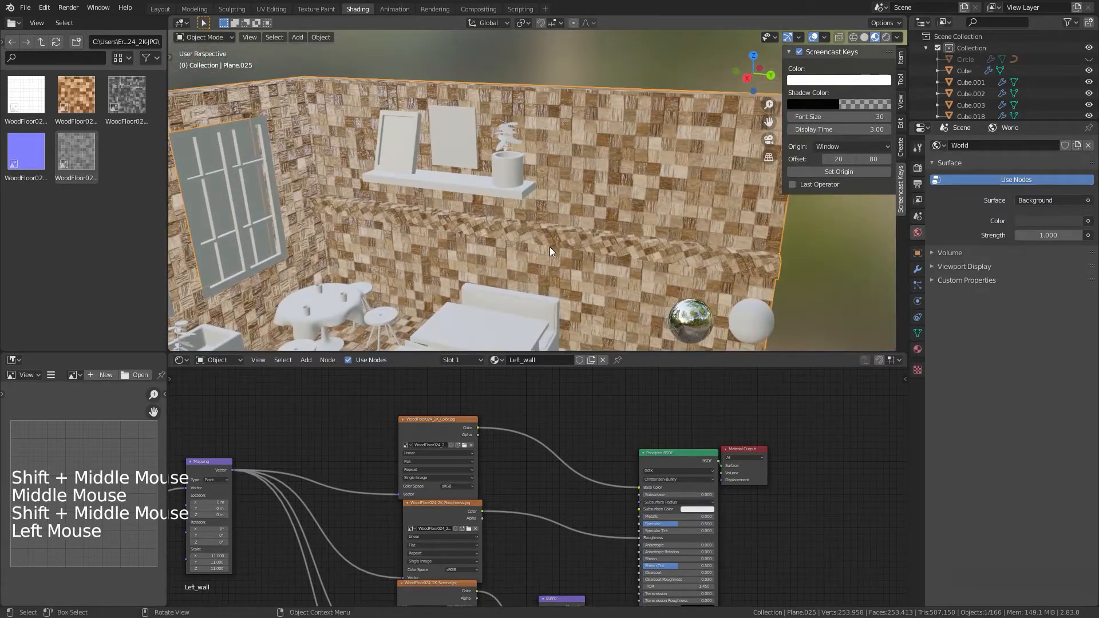
{"action": "left_click", "coordinate": [501, 361]}
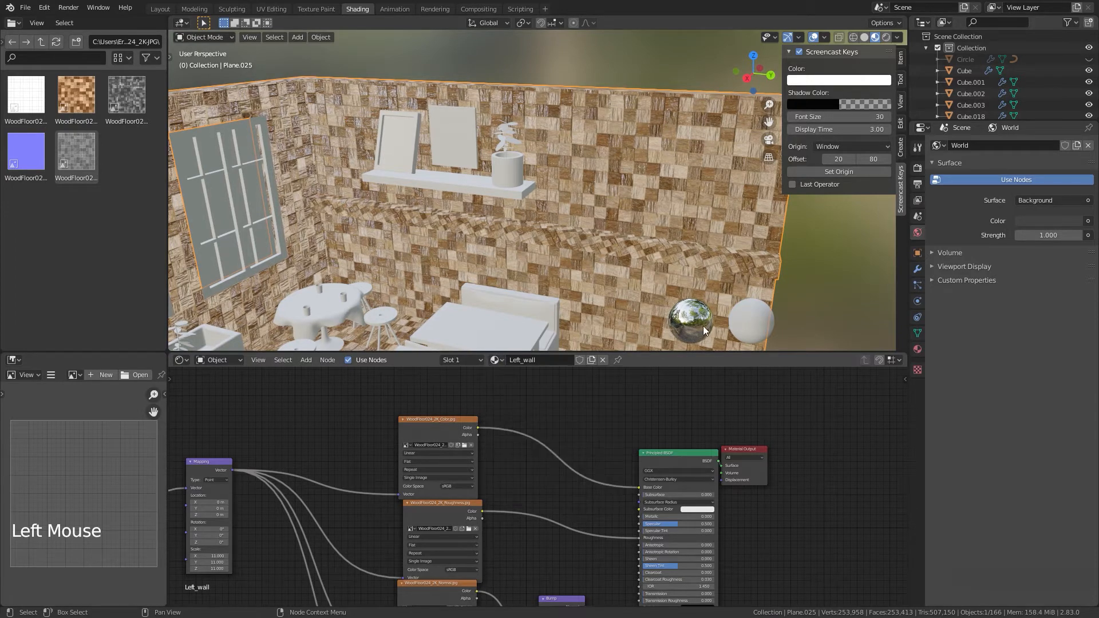
{"action": "left_click", "coordinate": [165, 9]}
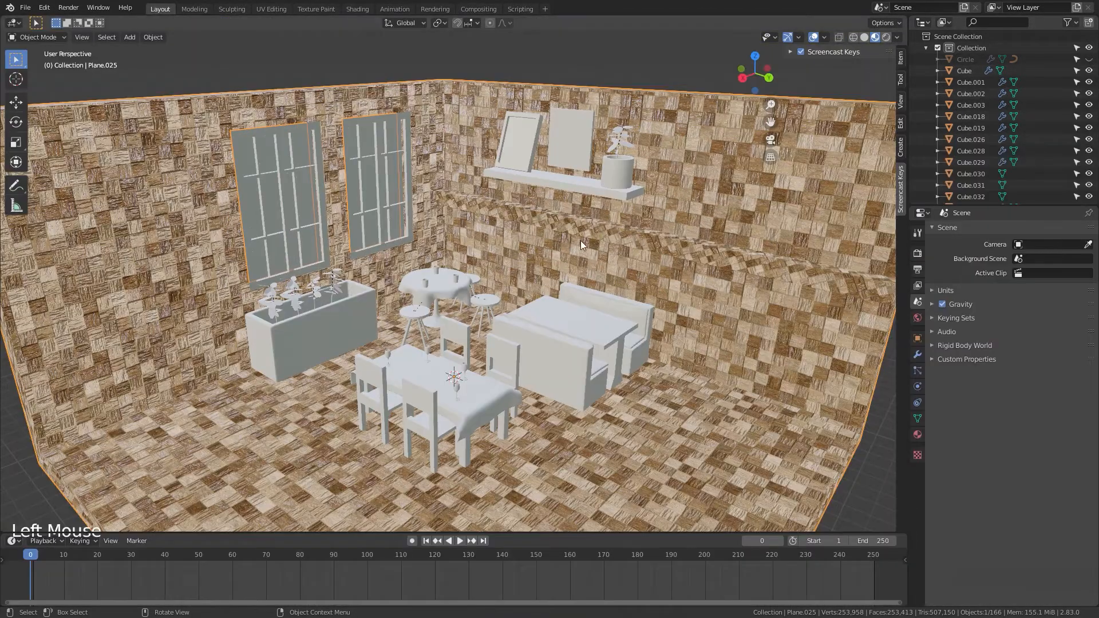
{"action": "scroll", "coordinate": [553, 253], "scroll_direction": "down", "scroll_amount": 6}
{"action": "mouse_move", "coordinate": [558, 260]}
{"action": "middle_mouse_down"}
{"action": "mouse_move", "coordinate": [574, 276]}
{"action": "mouse_move", "coordinate": [600, 265]}
{"action": "mouse_move", "coordinate": [537, 288]}
{"action": "mouse_move", "coordinate": [714, 240]}
{"action": "middle_mouse_up"}
{"action": "scroll", "coordinate": [575, 277], "scroll_direction": "up", "scroll_amount": 7}
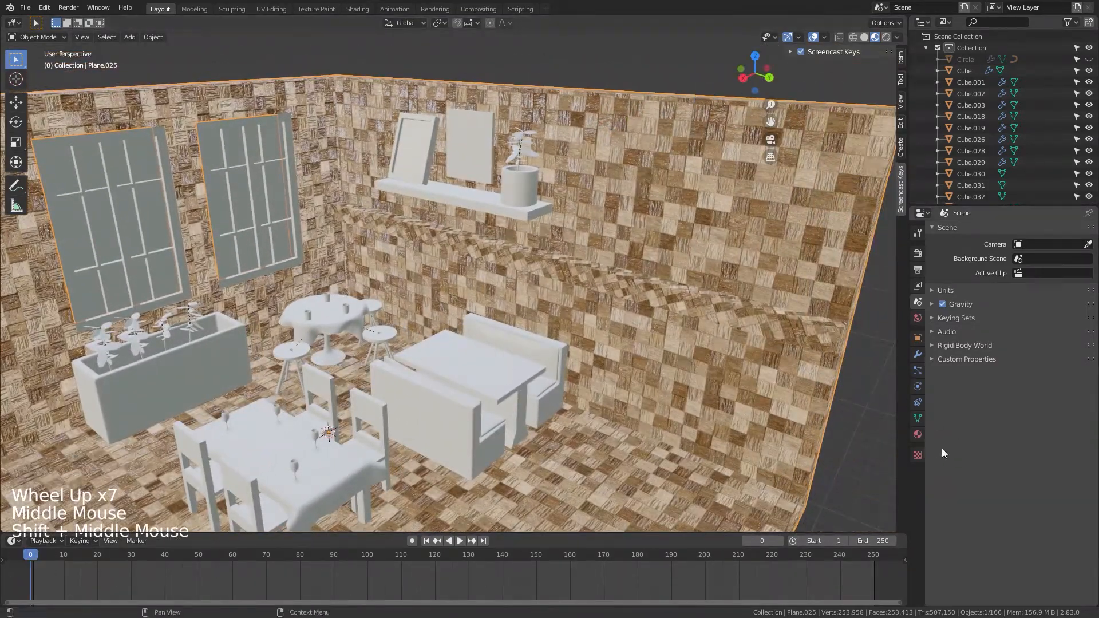
Step: Add a second material slot to the room object and create a new material in it named Top_Wall
{"action": "left_click", "coordinate": [918, 434]}
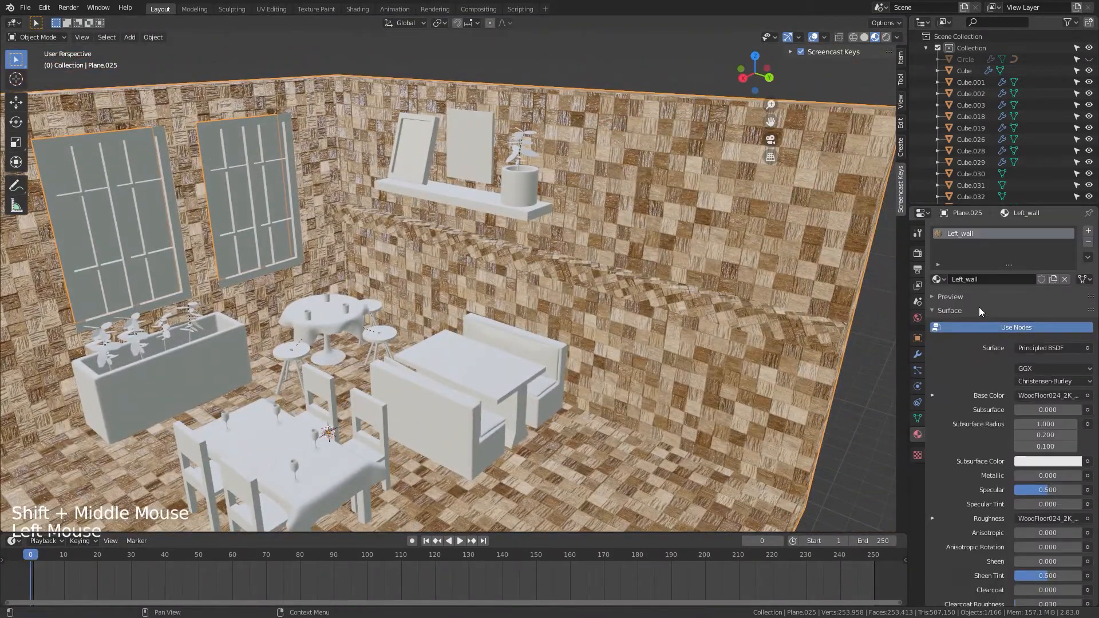
{"action": "left_click", "coordinate": [1089, 232]}
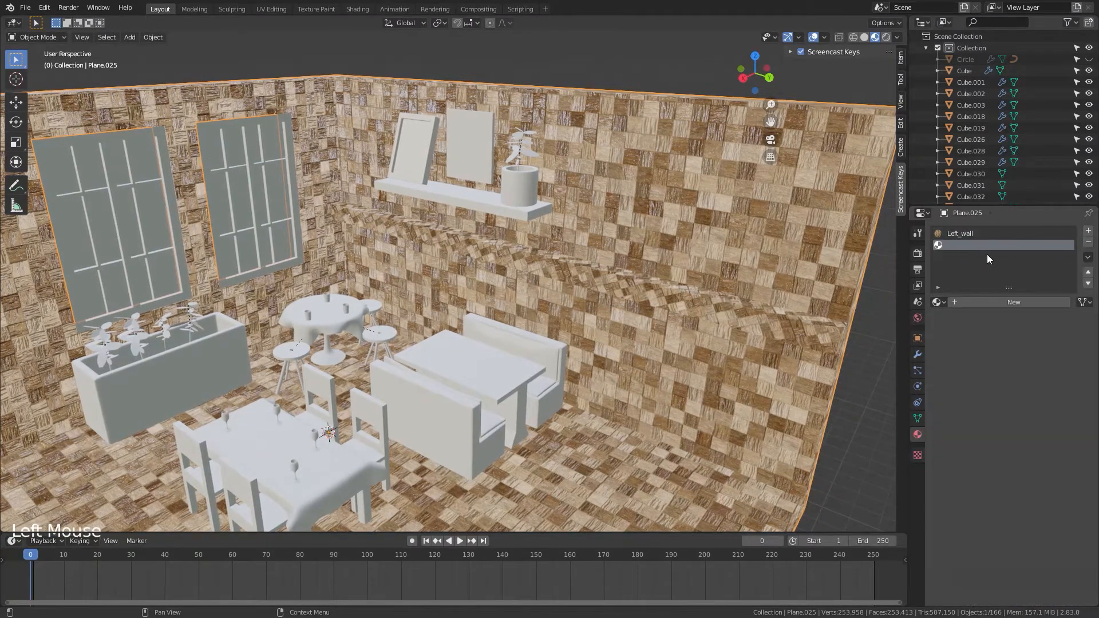
{"action": "left_click", "coordinate": [980, 298]}
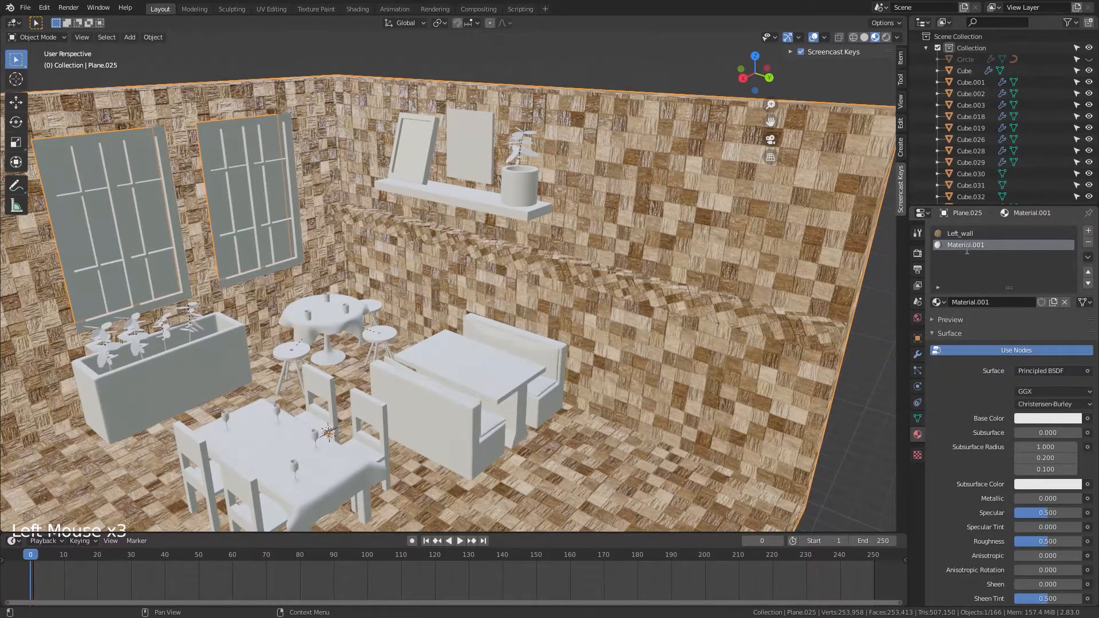
{"action": "type", "text": "Top_Wall"}
{"action": "key", "text": "Return"}
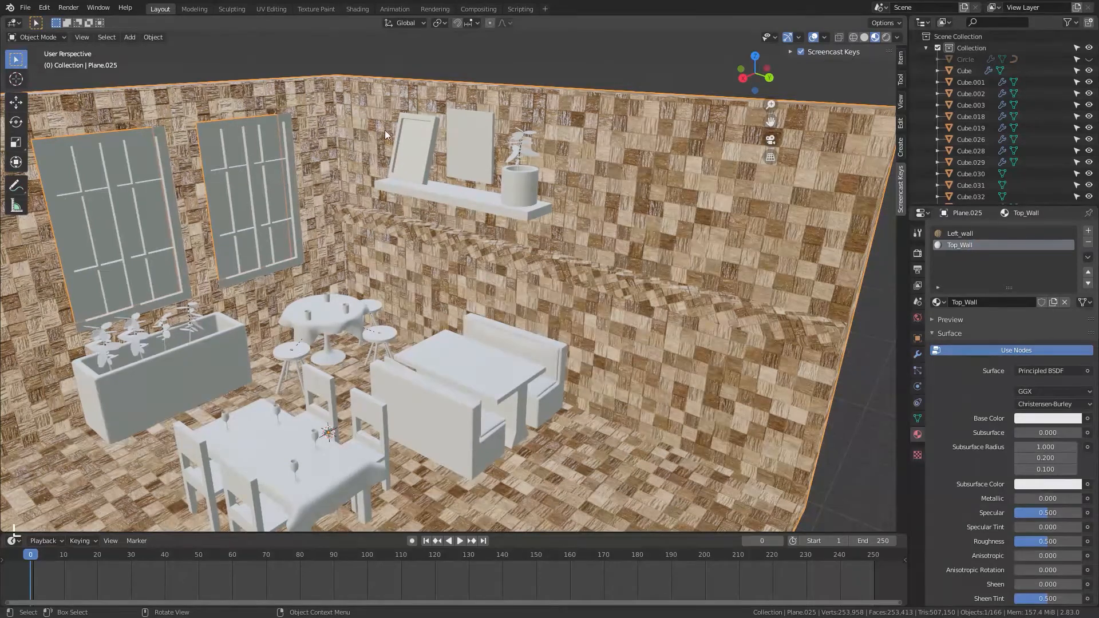
{"action": "left_click", "coordinate": [361, 10]}
{"action": "left_click", "coordinate": [160, 11]}
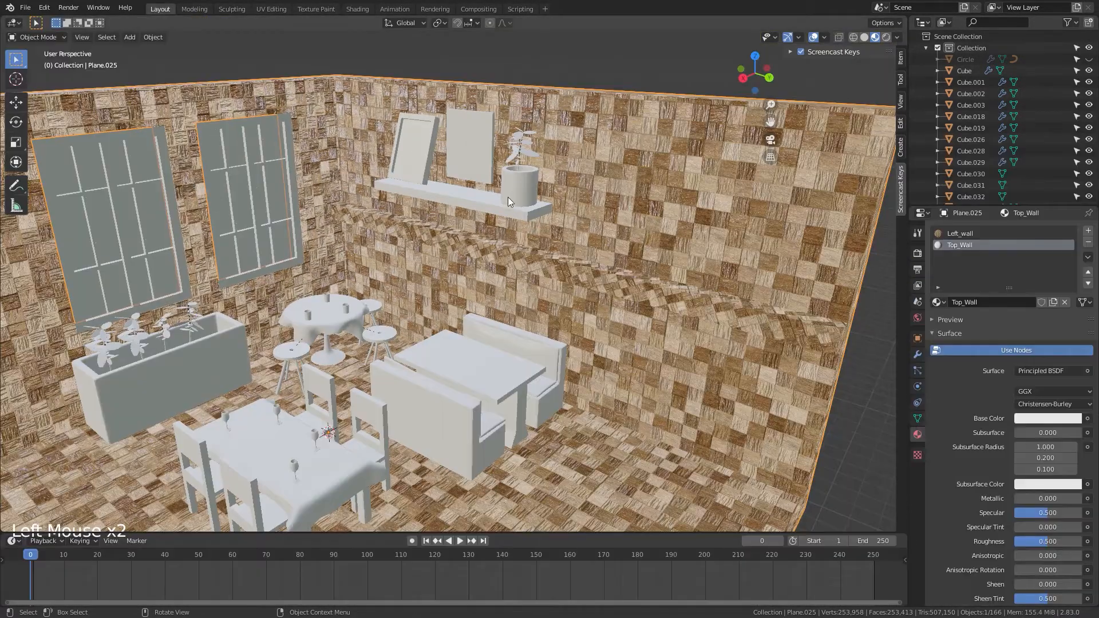
{"action": "scroll", "coordinate": [507, 197], "scroll_direction": "down", "scroll_amount": 5}
{"action": "middle_click_drag", "start_coordinate": [512, 211], "coordinate": [495, 228]}
{"action": "scroll", "coordinate": [495, 227], "scroll_direction": "up", "scroll_amount": 1}
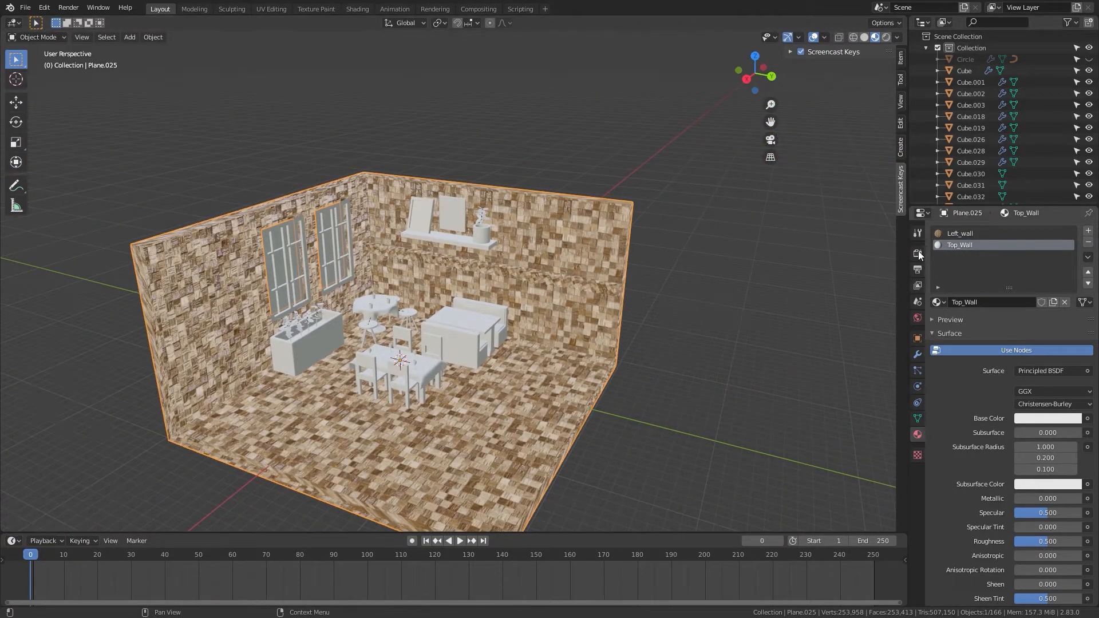
Step: Assign the Top_Wall material to the upper wall face behind the shelf in Edit Mode, then return to Object Mode
{"action": "middle_click_drag", "start_coordinate": [593, 264], "coordinate": [606, 321], "text": "shift"}
{"action": "scroll", "coordinate": [605, 320], "scroll_direction": "up", "scroll_amount": 5}
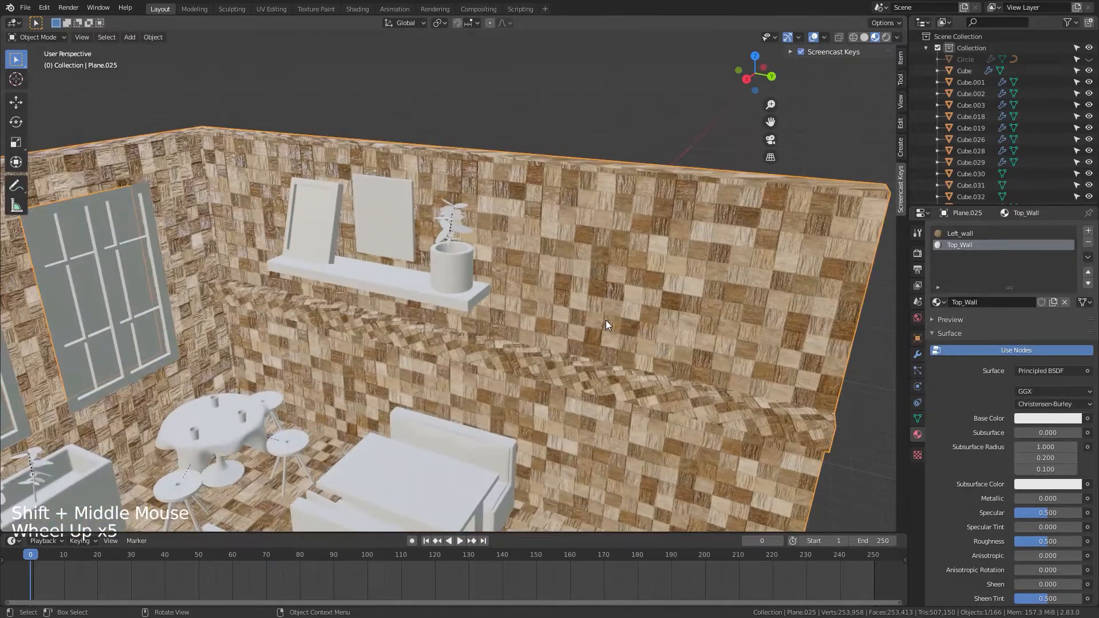
{"action": "key", "text": "Tab"}
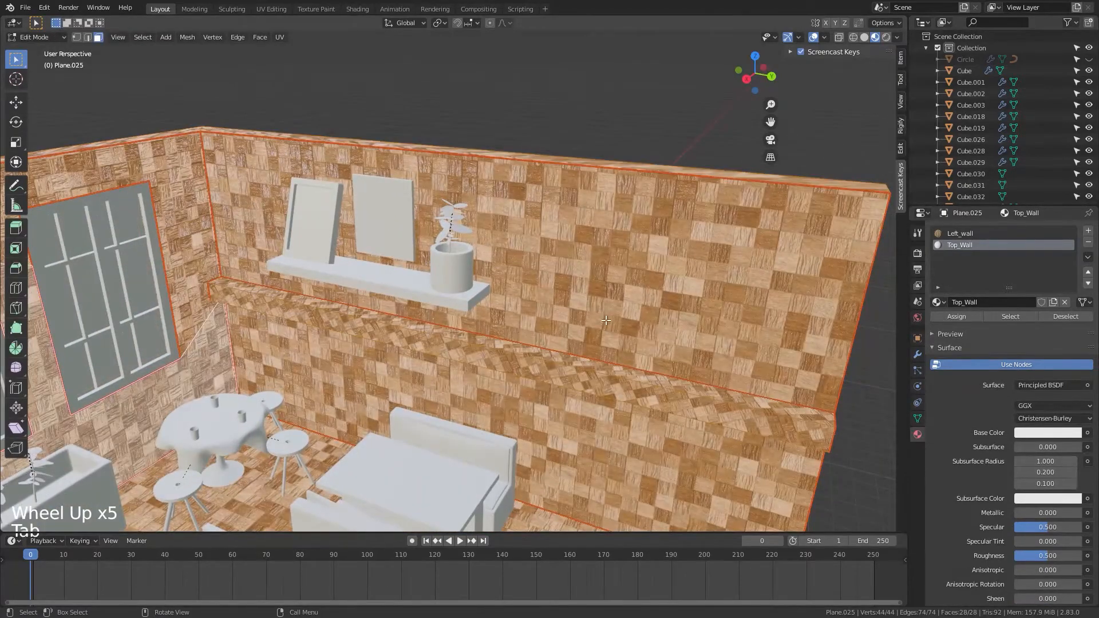
{"action": "scroll", "coordinate": [606, 319], "scroll_direction": "down", "scroll_amount": 2}
{"action": "middle_click_drag", "start_coordinate": [606, 318], "coordinate": [593, 311]}
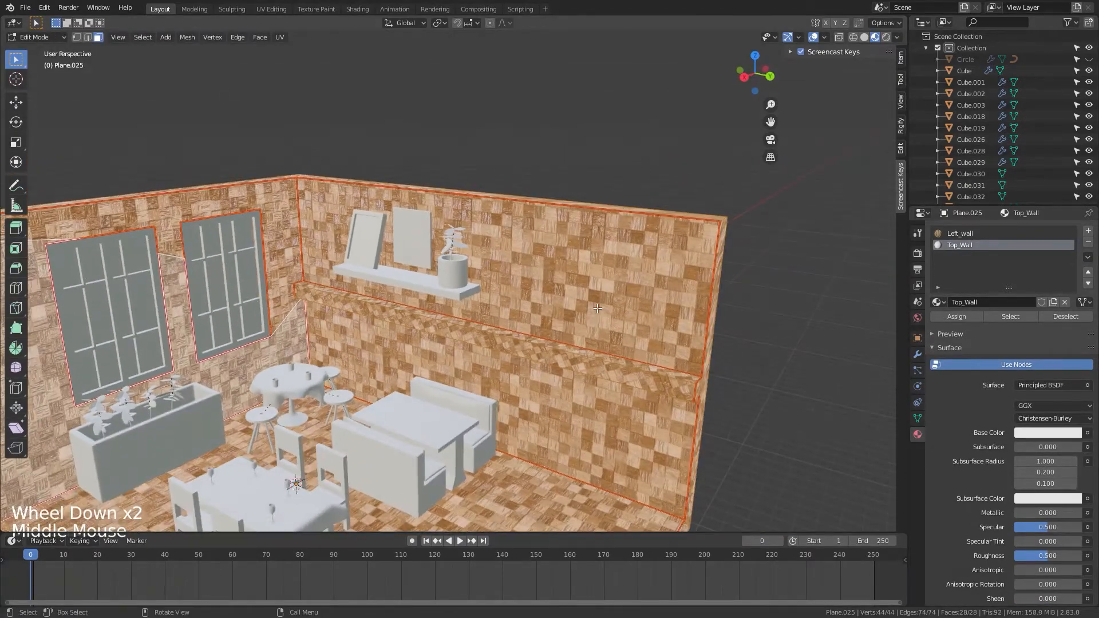
{"action": "key", "text": "3"}
{"action": "left_click", "coordinate": [602, 300]}
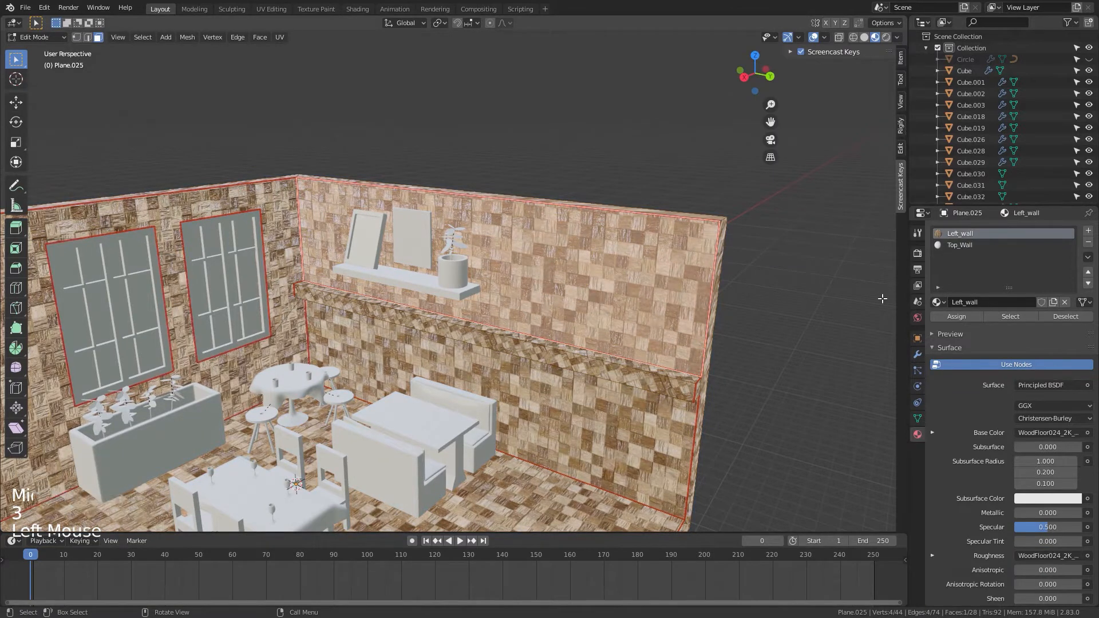
{"action": "left_click", "coordinate": [964, 246]}
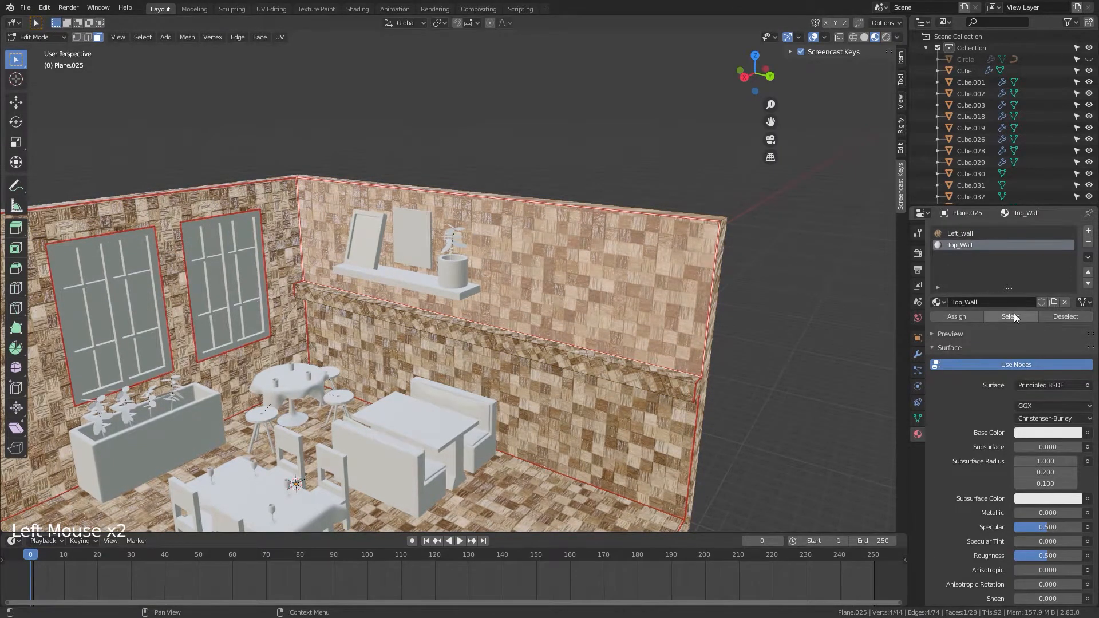
{"action": "left_click", "coordinate": [964, 317]}
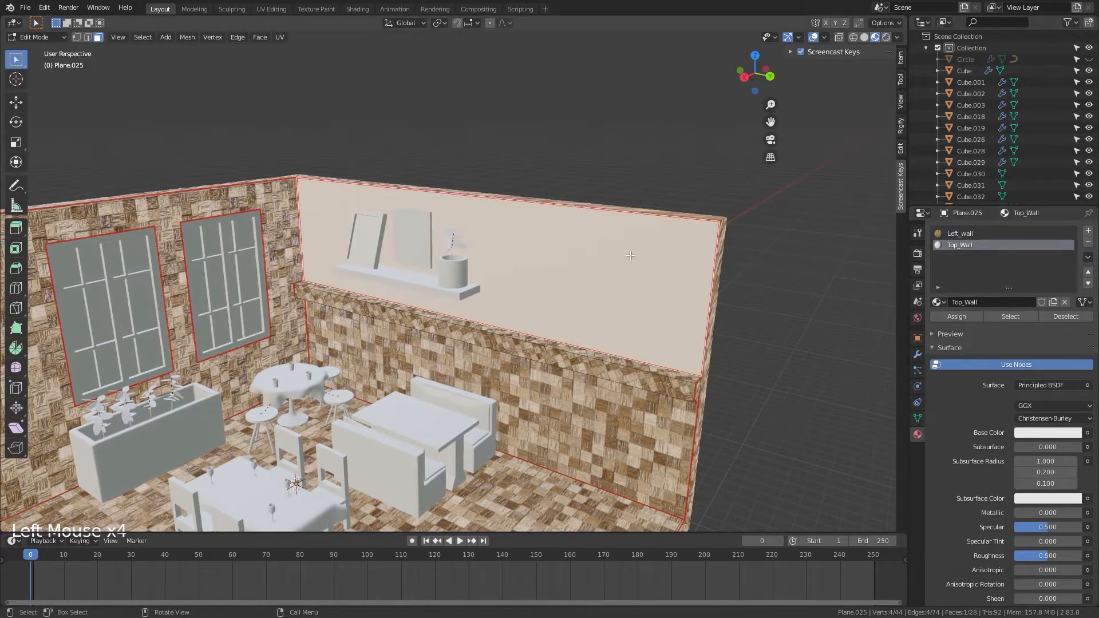
{"action": "key", "text": "Tab"}
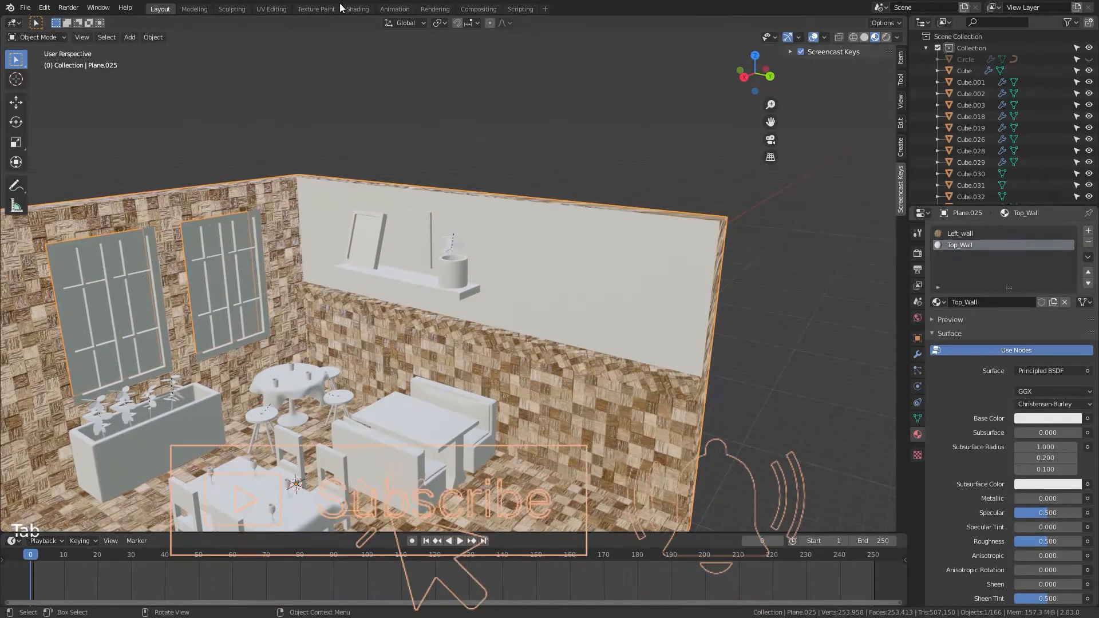
Step: Switch to the Shading workspace with the Top_Wall material's node tree in view
{"action": "left_click", "coordinate": [357, 8]}
{"action": "middle_click_drag", "start_coordinate": [516, 411], "coordinate": [558, 386], "text": "shift"}
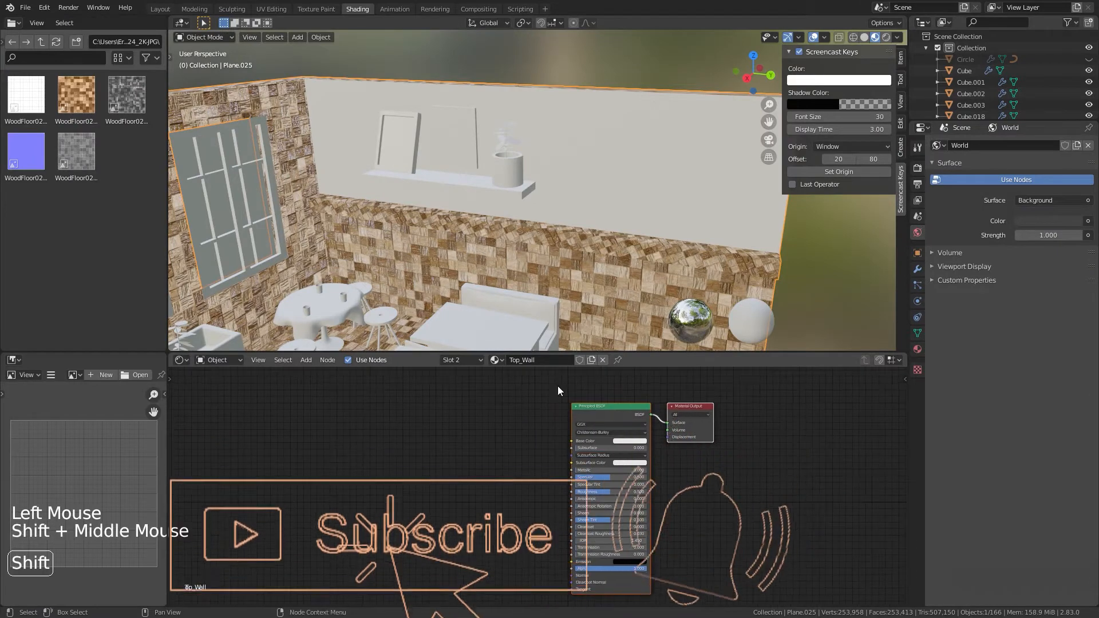
{"action": "scroll", "coordinate": [516, 390], "scroll_direction": "down", "scroll_amount": 4}
{"action": "middle_click_drag", "start_coordinate": [484, 397], "coordinate": [502, 410], "text": "shift"}
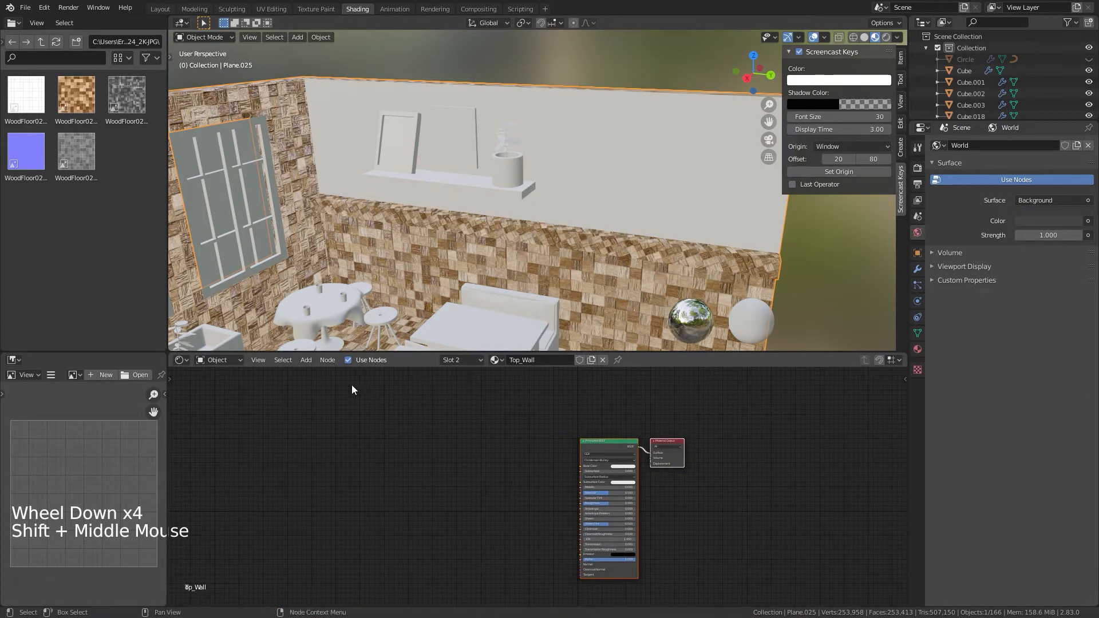
Step: Switch to File Explorer and select the folder path of large_floor_tiles_02_1k_png inside Tutorial_1 for copying
{"action": "key", "text": "alt+Tab"}
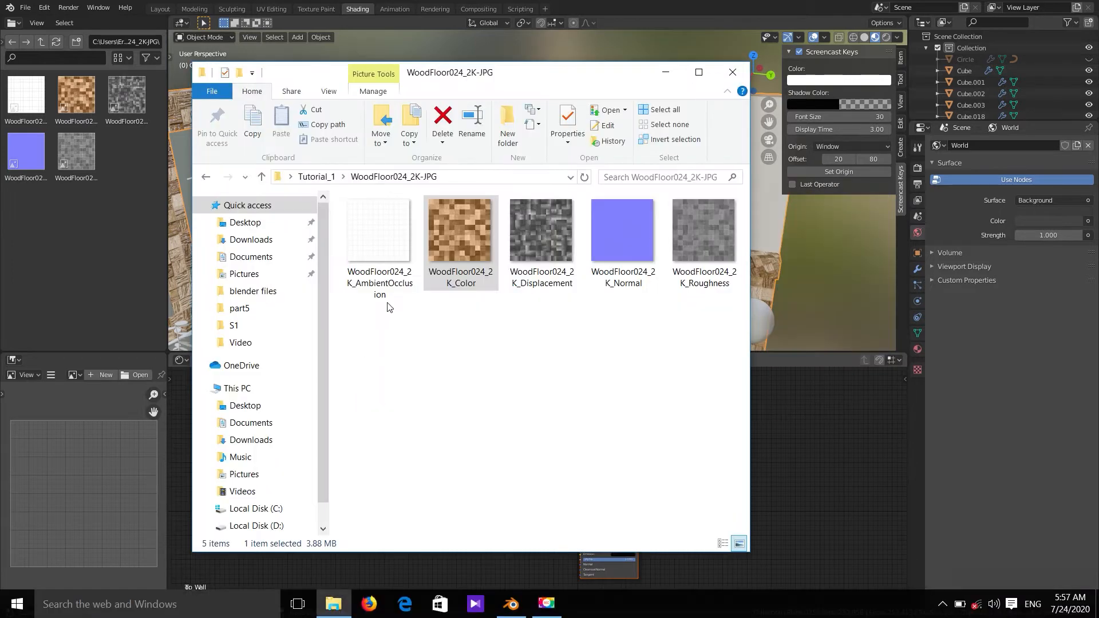
{"action": "left_click", "coordinate": [317, 177]}
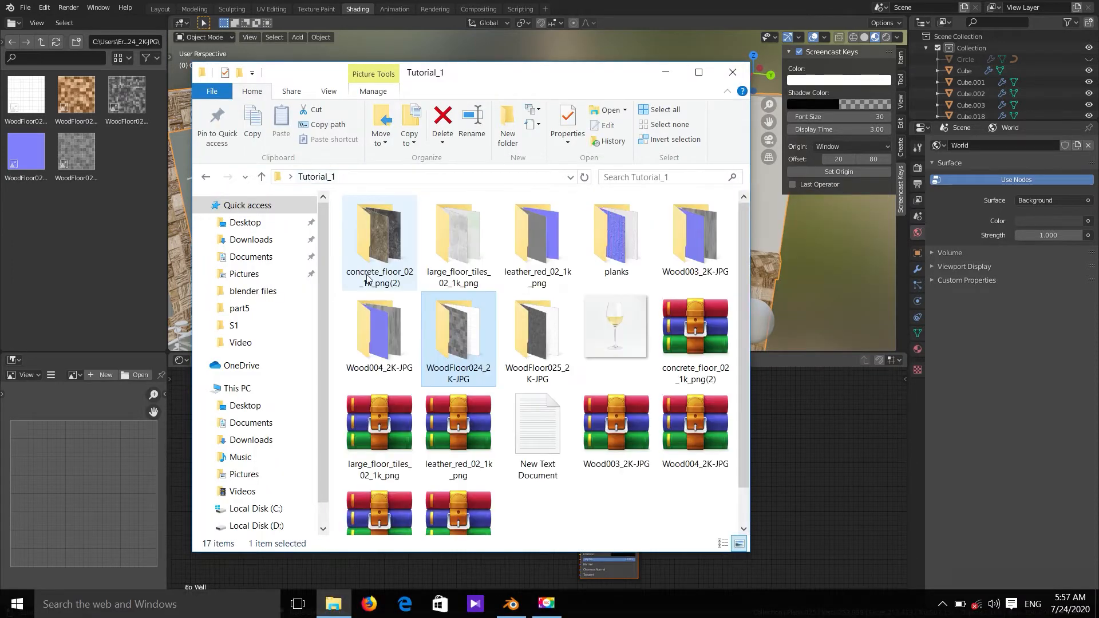
{"action": "left_click", "coordinate": [469, 250]}
{"action": "double_click", "coordinate": [468, 250]}
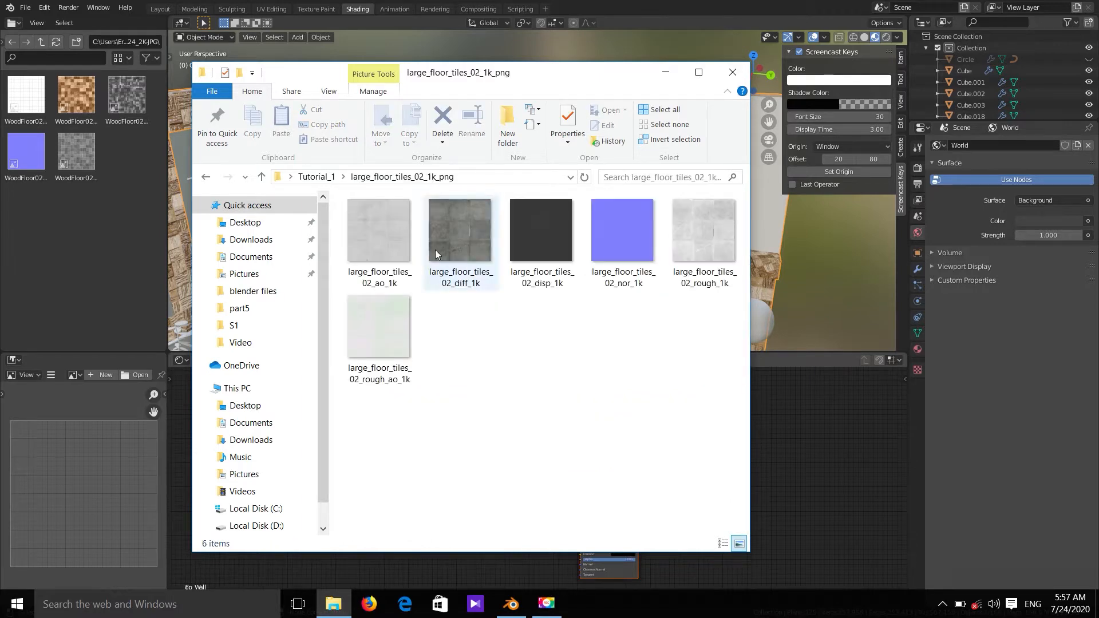
{"action": "key", "text": "alt+d"}
Step: Return to Blender and load the large_floor_tiles_02_1k_png folder path in the file browser
{"action": "left_click", "coordinate": [613, 4]}
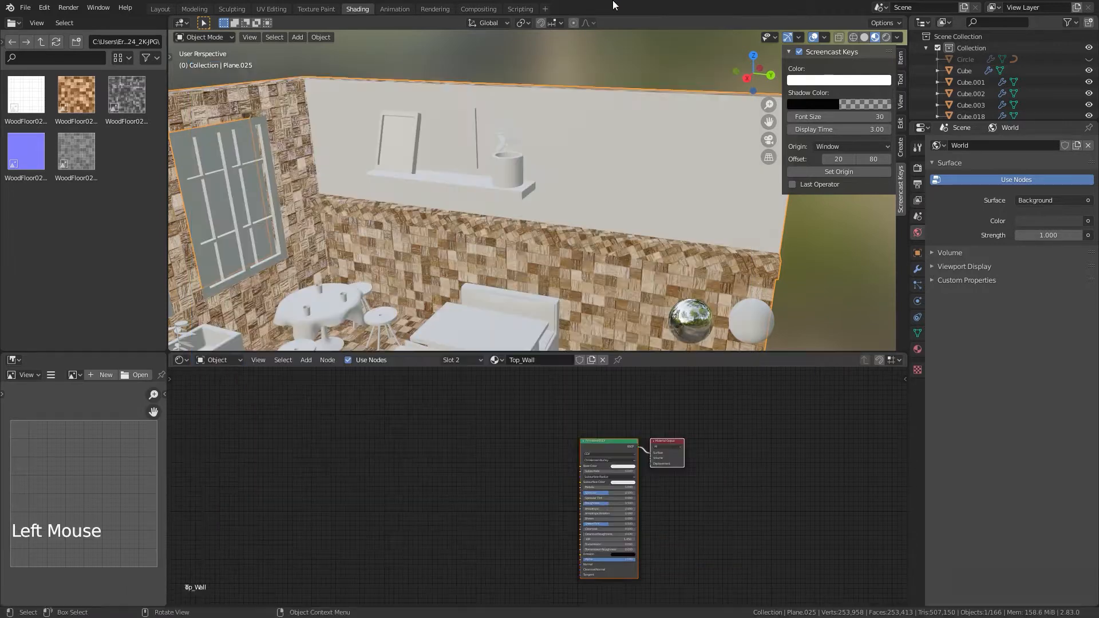
{"action": "left_click", "coordinate": [140, 42]}
{"action": "key", "text": "ctrl+v"}
{"action": "key", "text": "Return"}
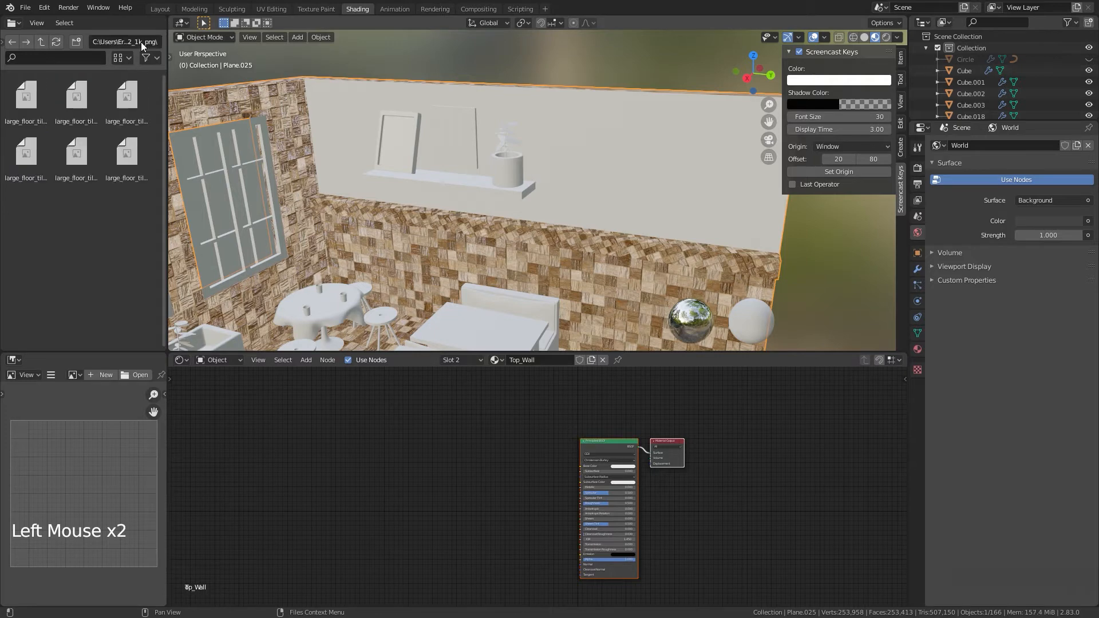
{"action": "left_click", "coordinate": [80, 210]}
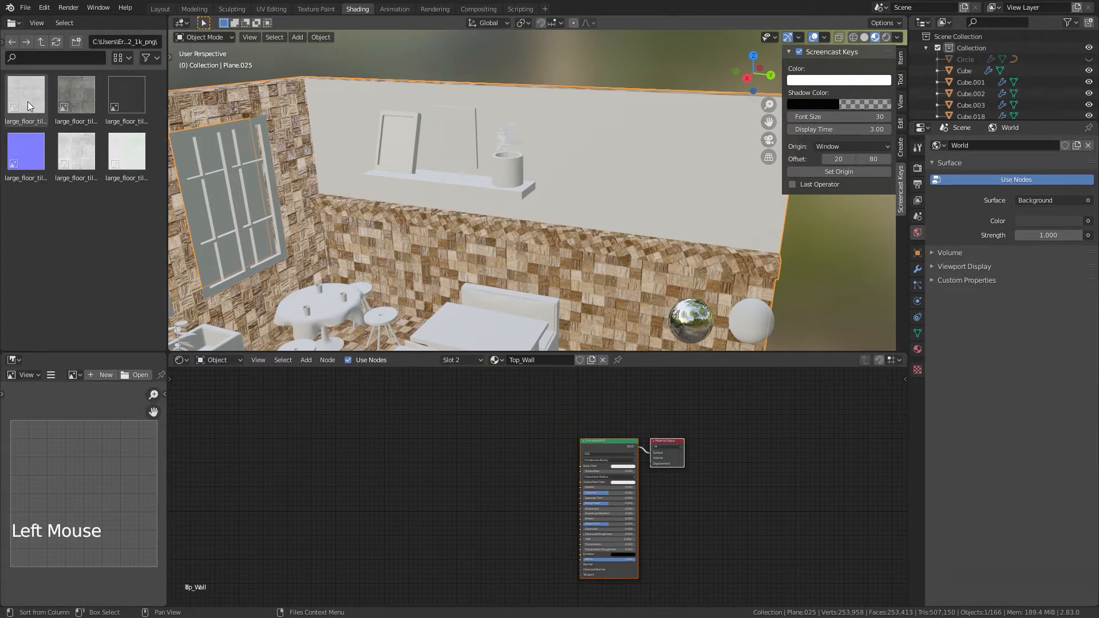
Step: Add the large_floor_tiles_02_diff_1k image as a texture node in the Top_Wall node tree
{"action": "left_click_drag", "start_coordinate": [27, 101], "coordinate": [441, 559]}
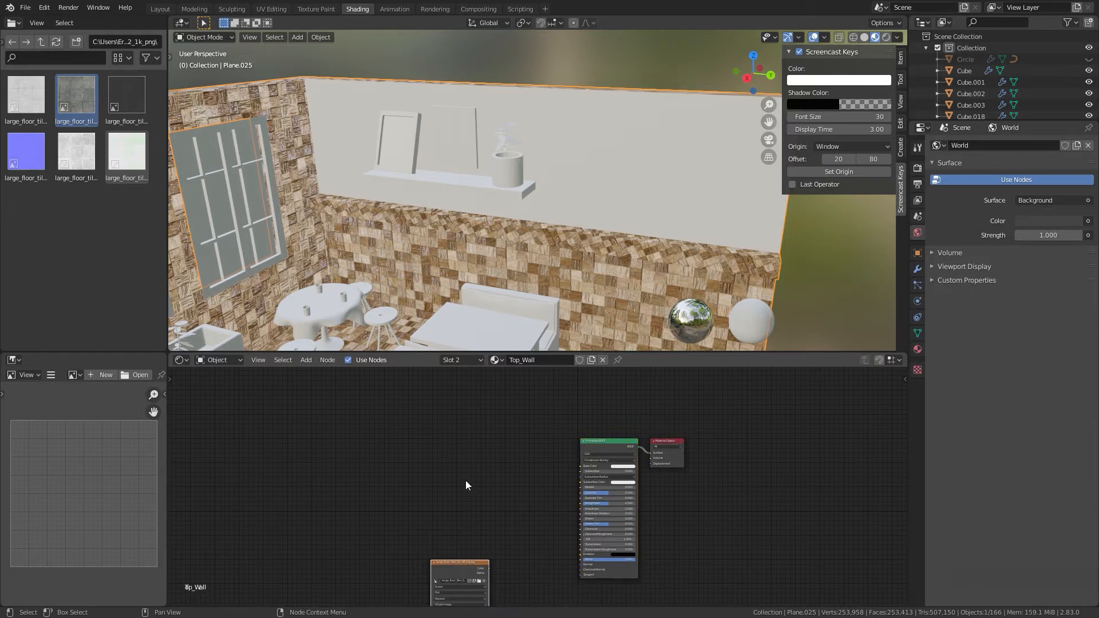
{"action": "middle_click_drag", "start_coordinate": [491, 465], "coordinate": [470, 538], "text": "shift"}
{"action": "scroll", "coordinate": [479, 506], "scroll_direction": "up", "scroll_amount": 8}
{"action": "scroll", "coordinate": [443, 498], "scroll_direction": "down", "scroll_amount": 6}
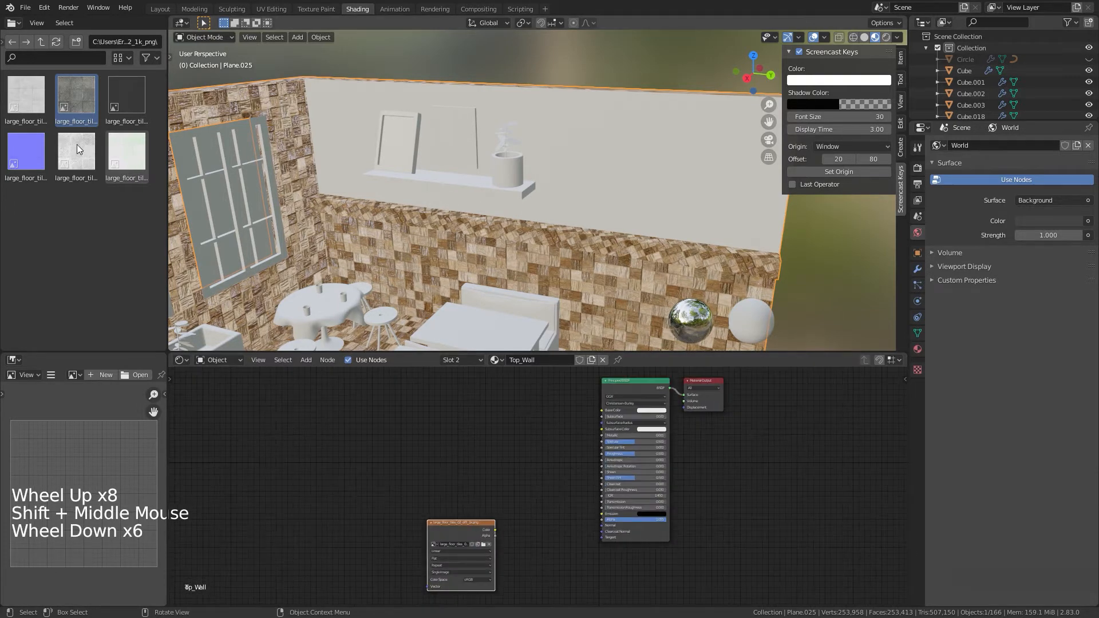
Step: Add the large_floor_tiles_02_disp_1k image as a texture node and move it and the diffuse image node apart
{"action": "left_click", "coordinate": [124, 139]}
{"action": "left_click_drag", "start_coordinate": [113, 88], "coordinate": [525, 554]}
{"action": "left_click", "coordinate": [118, 107]}
{"action": "left_click_drag", "start_coordinate": [466, 524], "coordinate": [295, 529]}
{"action": "left_click_drag", "start_coordinate": [548, 555], "coordinate": [482, 506]}
Step: Add the large_floor_tiles_02_nor_1k image as a texture node in the Top_Wall node tree
{"action": "left_click", "coordinate": [28, 166]}
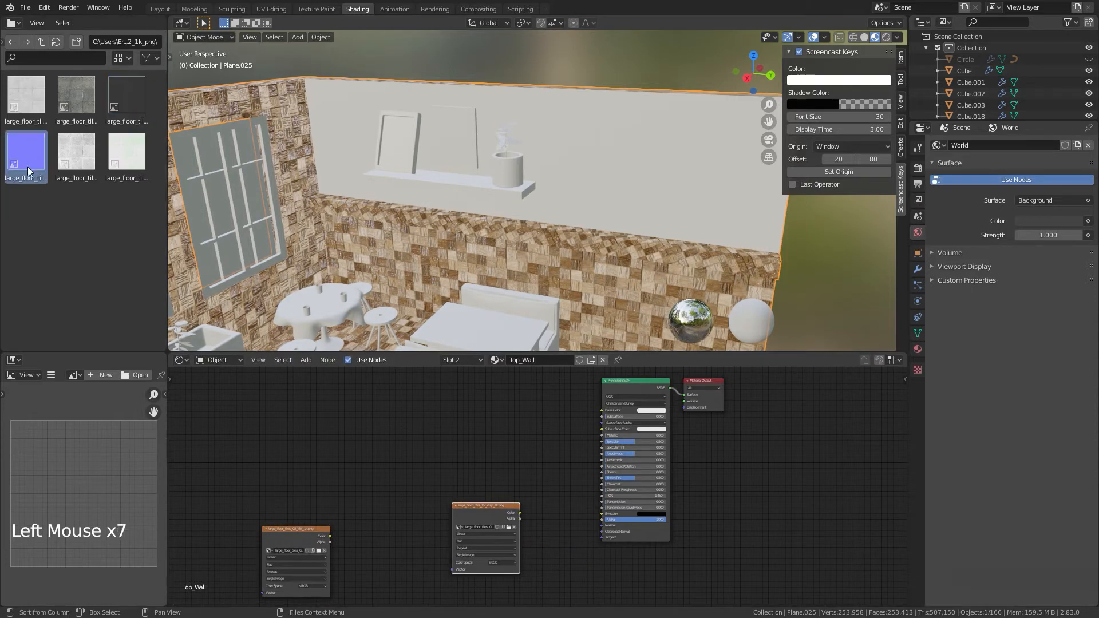
{"action": "left_click", "coordinate": [28, 166]}
{"action": "left_click_drag", "start_coordinate": [34, 178], "coordinate": [461, 461]}
{"action": "middle_click_drag", "start_coordinate": [367, 434], "coordinate": [364, 548], "text": "shift"}
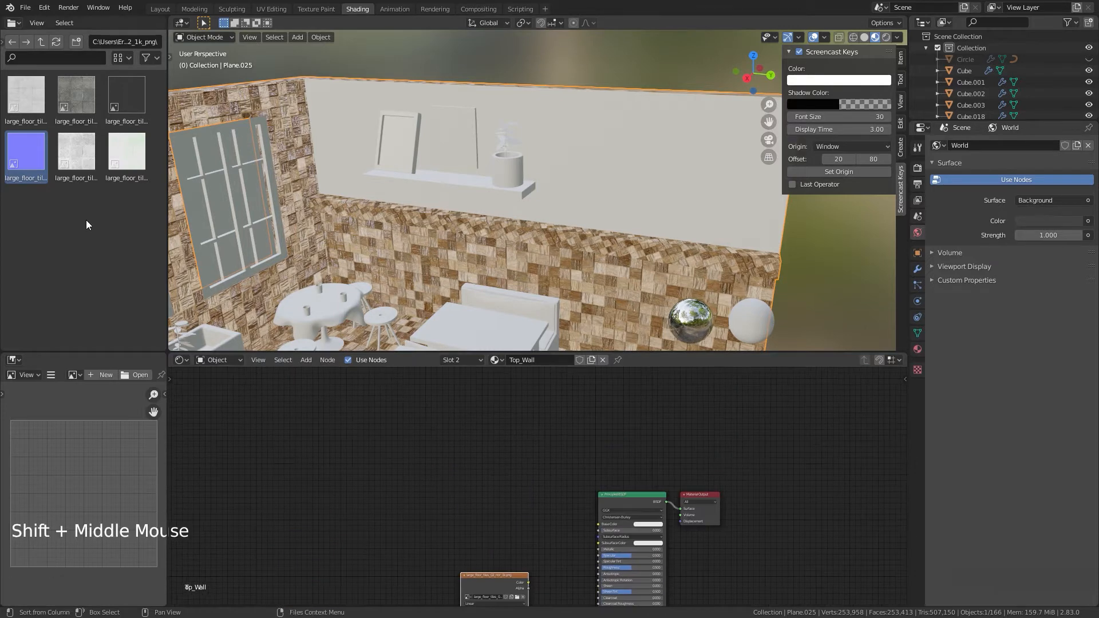
Step: Add the large_floor_tiles_02_rough_1k image as a texture node and move the diffuse image node above the other textures
{"action": "left_click", "coordinate": [75, 158]}
{"action": "left_click_drag", "start_coordinate": [75, 158], "coordinate": [485, 542]}
{"action": "left_click", "coordinate": [126, 151]}
{"action": "left_click_drag", "start_coordinate": [127, 151], "coordinate": [339, 428]}
{"action": "middle_click_drag", "start_coordinate": [355, 444], "coordinate": [259, 554]}
{"action": "left_click", "coordinate": [414, 452]}
{"action": "left_click_drag", "start_coordinate": [413, 453], "coordinate": [441, 383]}
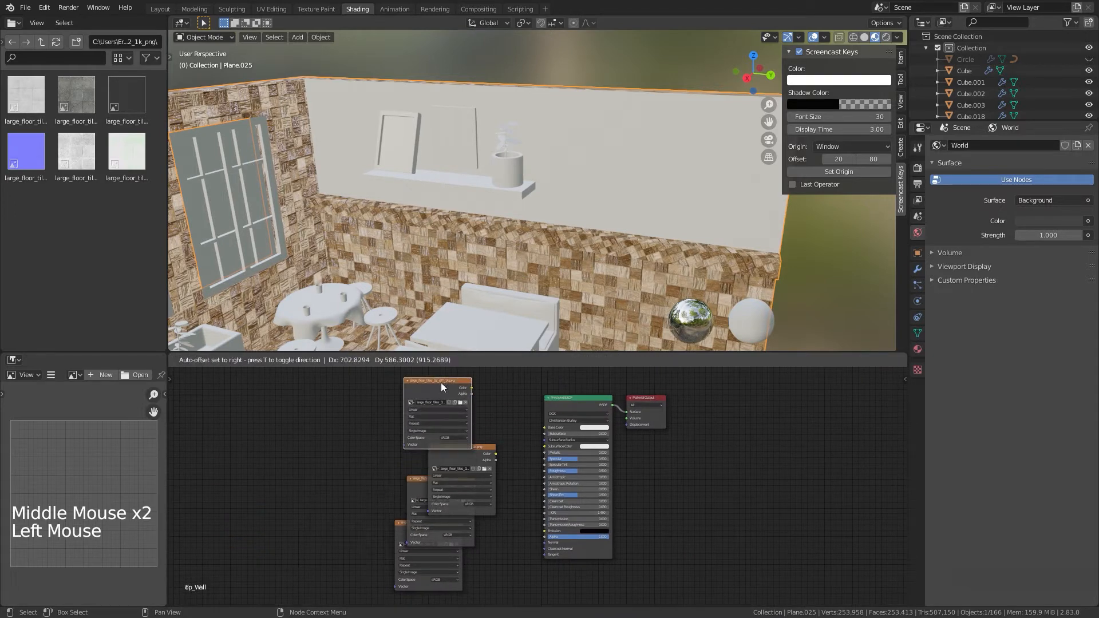
Step: Add Mapping and Texture Coordinate nodes connected to the diffuse image texture node
{"action": "middle_click_drag", "start_coordinate": [516, 451], "coordinate": [561, 476], "text": "shift"}
{"action": "scroll", "coordinate": [347, 490], "scroll_direction": "down", "scroll_amount": 4}
{"action": "middle_click_drag", "start_coordinate": [348, 491], "coordinate": [406, 498], "text": "shift"}
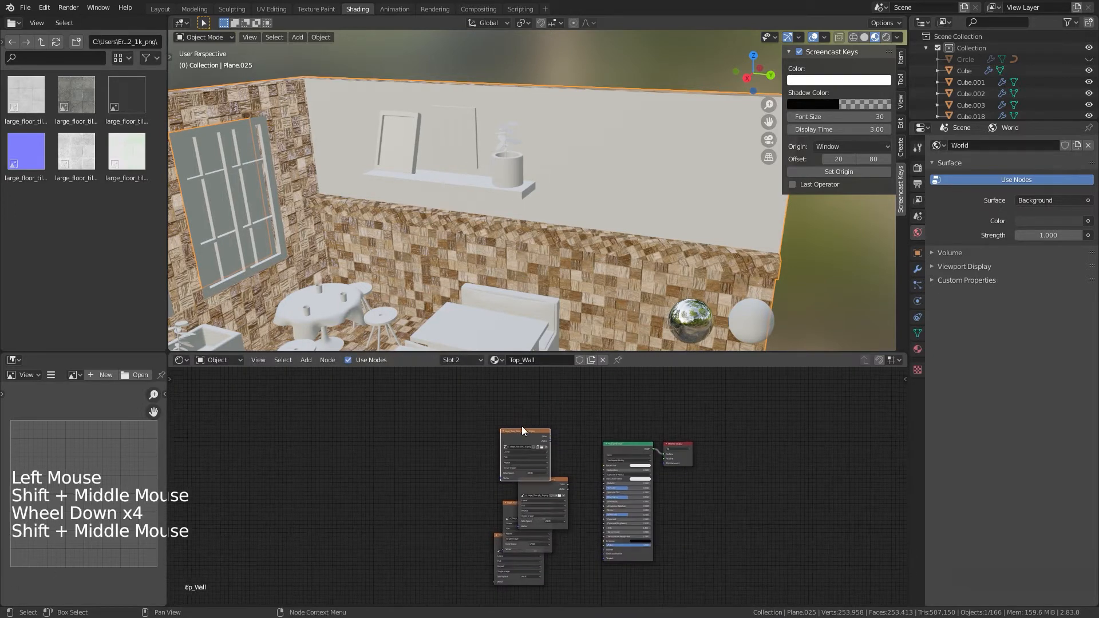
{"action": "left_click", "coordinate": [528, 430]}
{"action": "key", "text": "ctrl+t"}
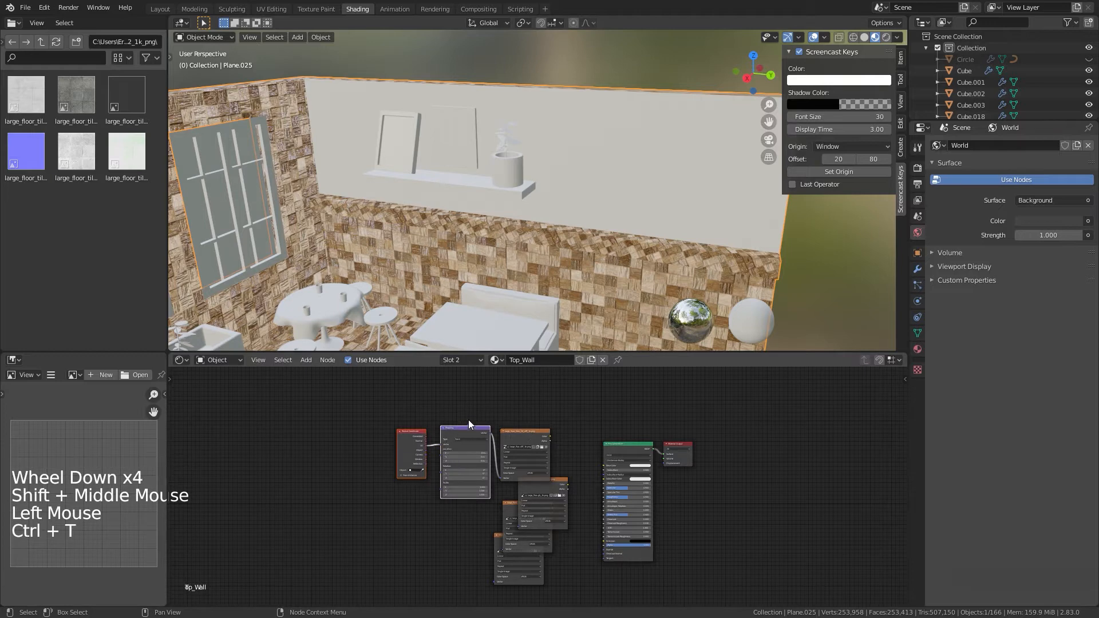
Step: Move the Mapping and Texture Coordinate nodes away from the image textures and raise the diffuse image node
{"action": "left_click_drag", "start_coordinate": [471, 413], "coordinate": [350, 506]}
{"action": "scroll", "coordinate": [470, 472], "scroll_direction": "up", "scroll_amount": 5}
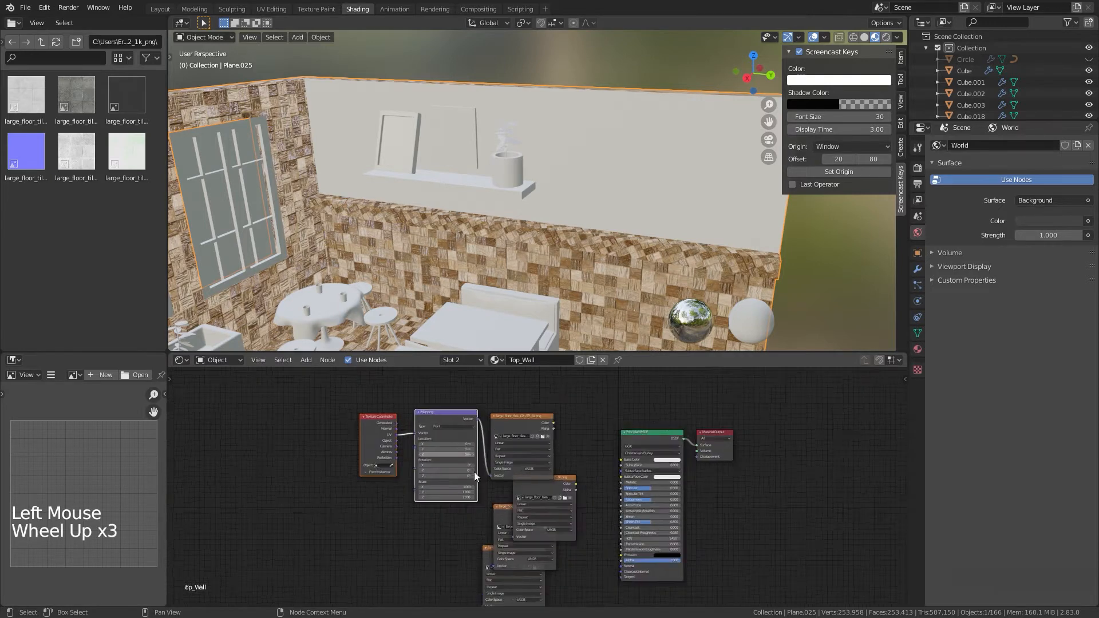
{"action": "middle_click_drag", "start_coordinate": [440, 409], "coordinate": [469, 431], "text": "shift"}
{"action": "key", "text": "g"}
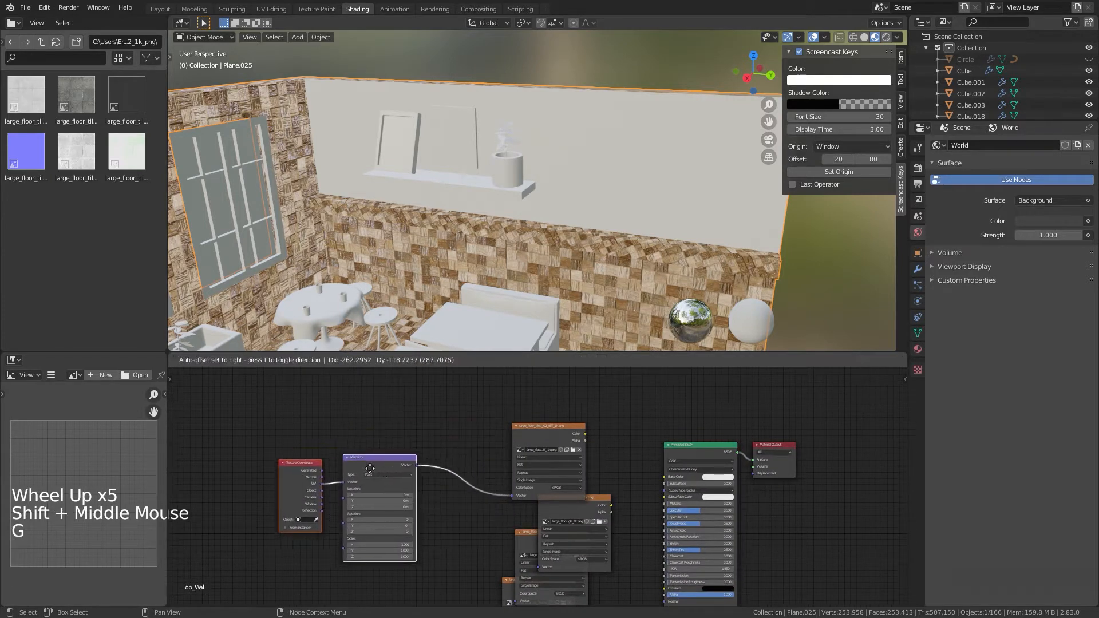
{"action": "left_click", "coordinate": [341, 471]}
{"action": "left_click_drag", "start_coordinate": [529, 444], "coordinate": [537, 418]}
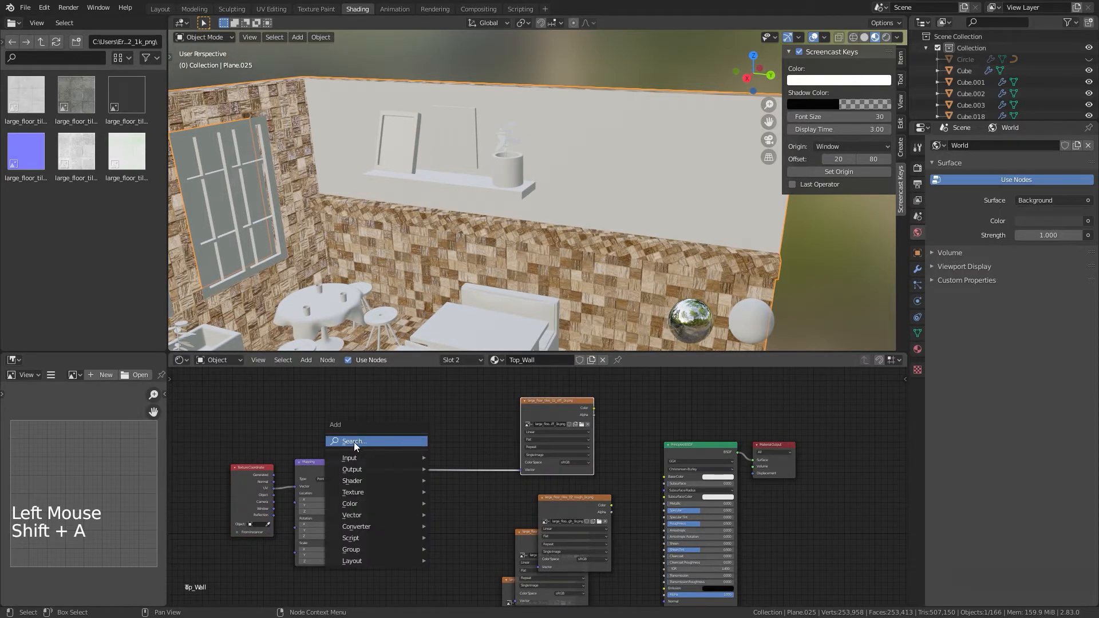
{"action": "mouse_move", "coordinate": [367, 459]}
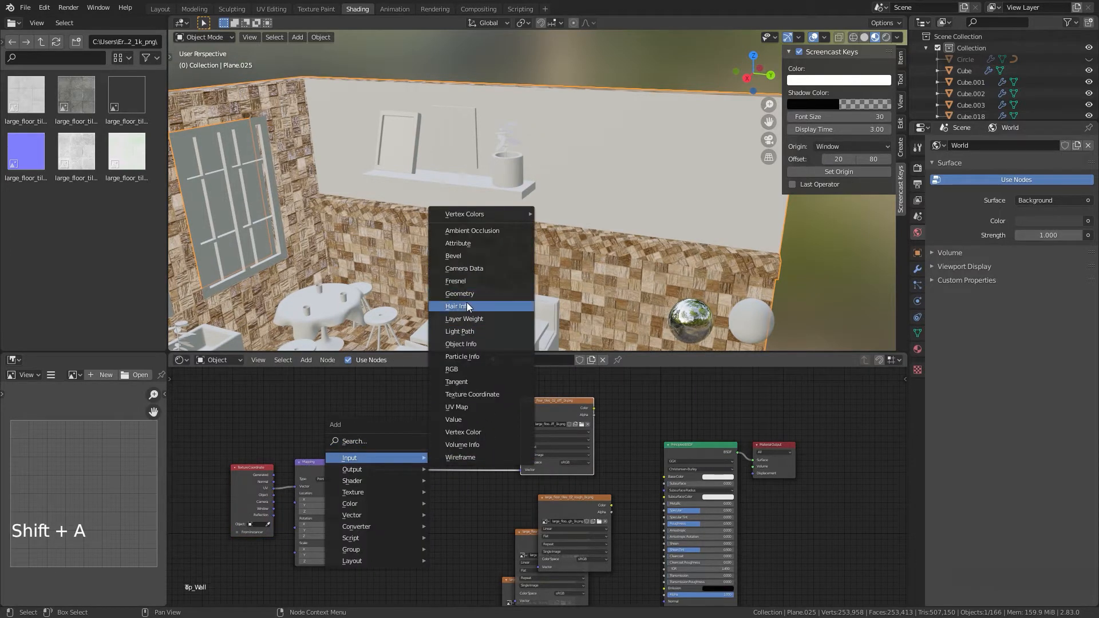
{"action": "left_click", "coordinate": [550, 400]}
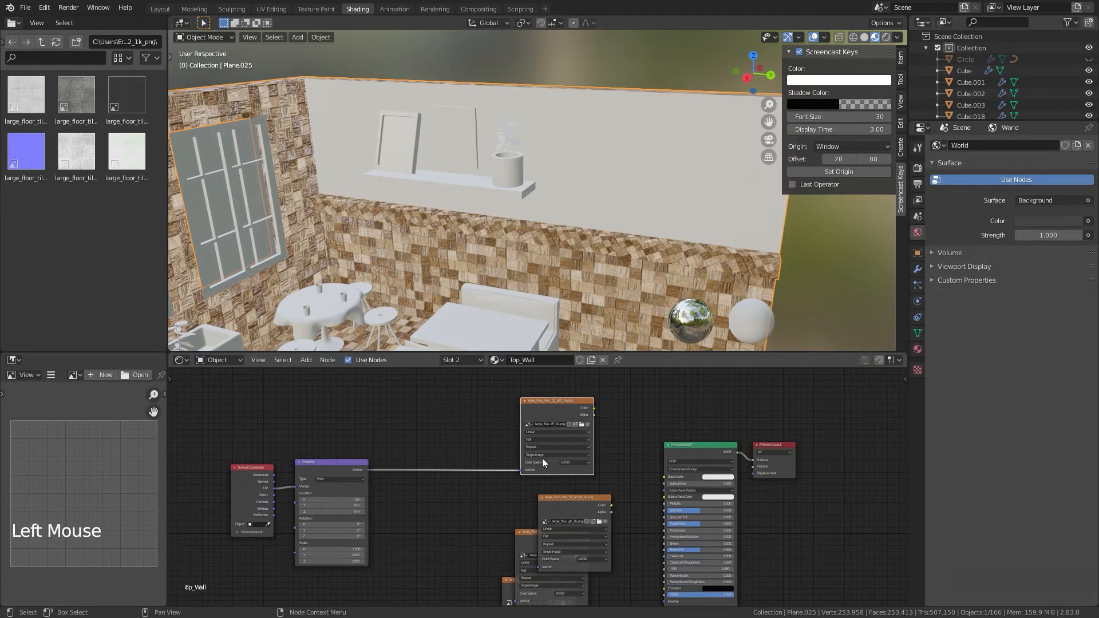
Step: Connect the Mapping node's Vector output to the Vector inputs of the roughness, normal and displacement image nodes
{"action": "middle_click_drag", "start_coordinate": [449, 514], "coordinate": [463, 483], "text": "shift"}
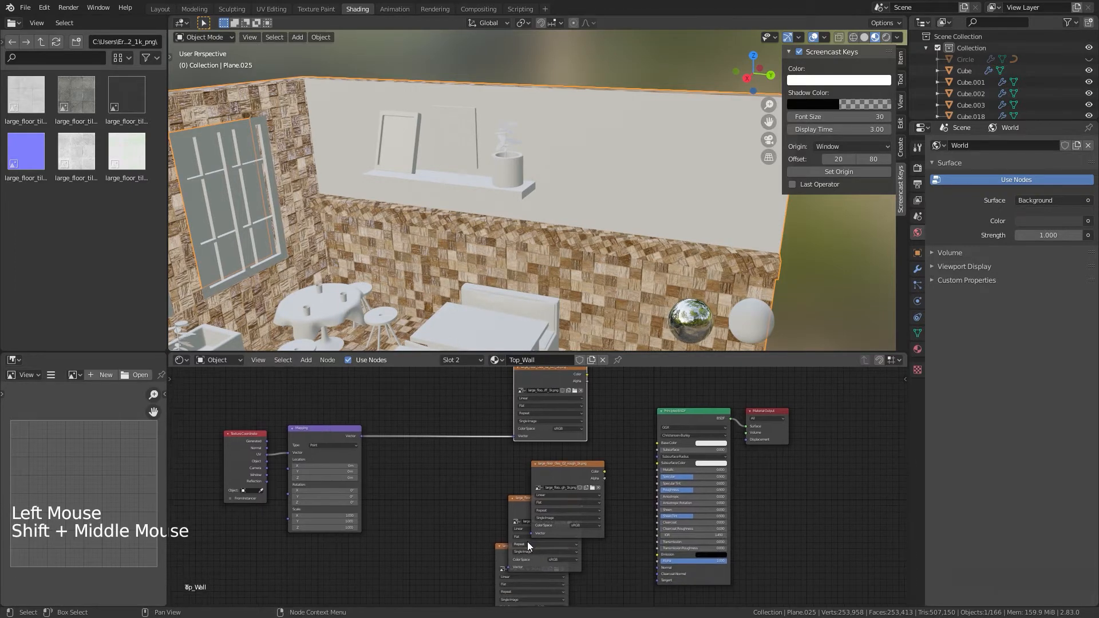
{"action": "left_click_drag", "start_coordinate": [531, 533], "coordinate": [362, 437]}
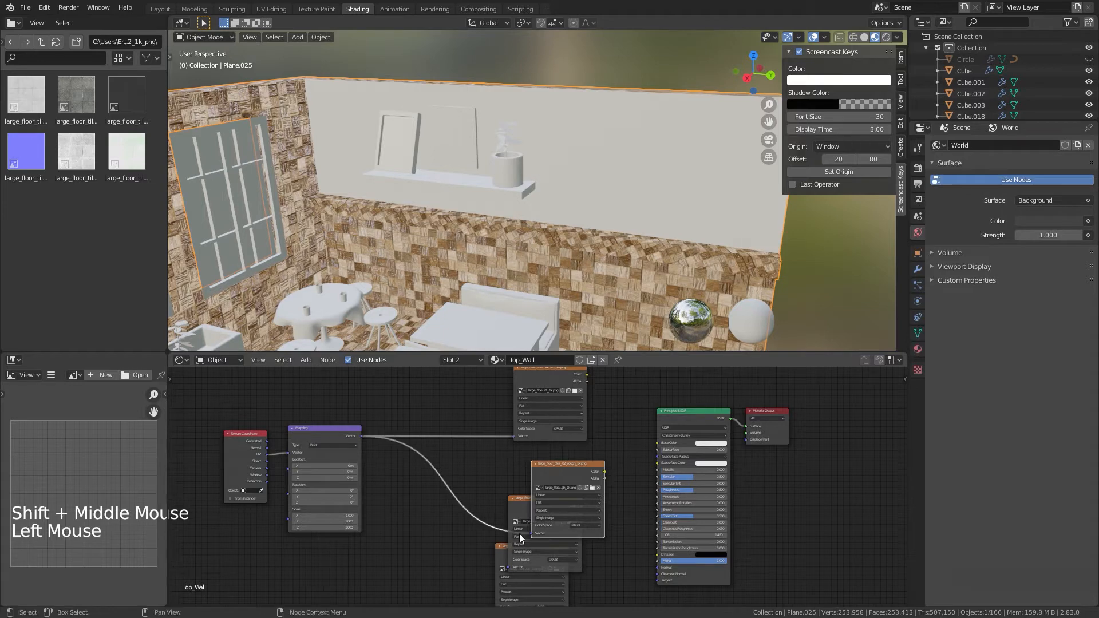
{"action": "left_click", "coordinate": [512, 561]}
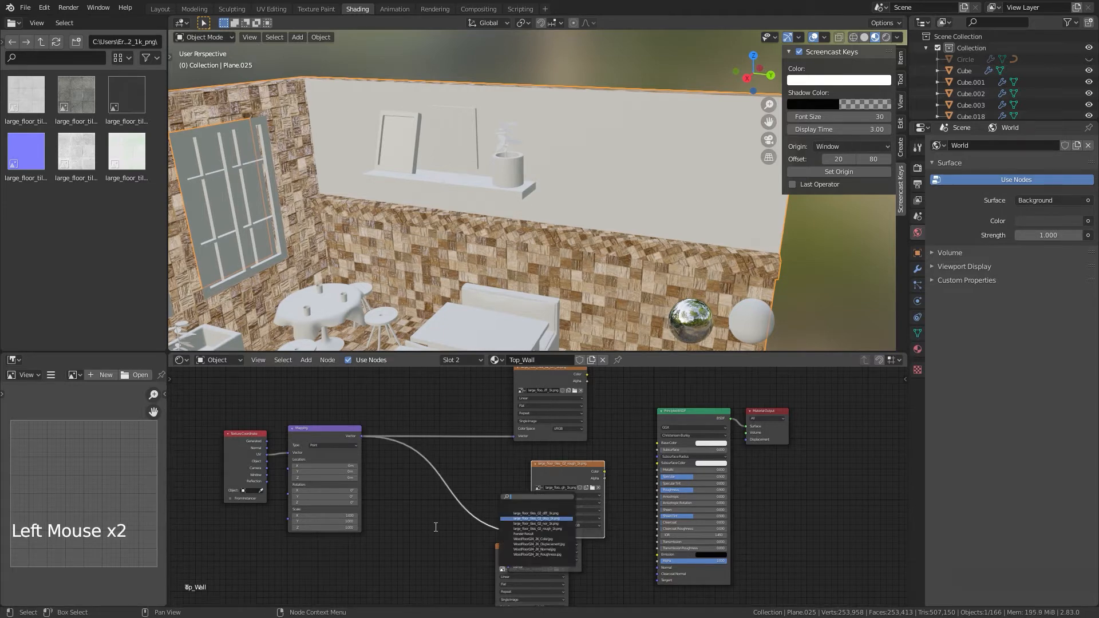
{"action": "left_click", "coordinate": [467, 572]}
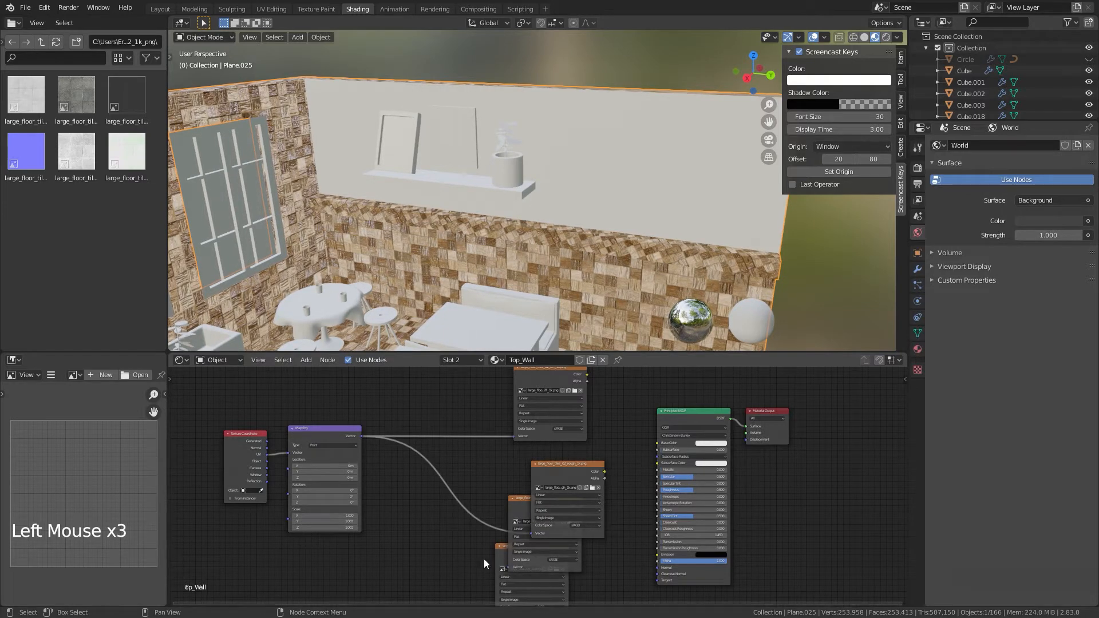
{"action": "left_click_drag", "start_coordinate": [508, 566], "coordinate": [361, 437]}
{"action": "middle_click_drag", "start_coordinate": [470, 506], "coordinate": [485, 554], "text": "shift"}
{"action": "left_click_drag", "start_coordinate": [496, 564], "coordinate": [358, 386]}
{"action": "scroll", "coordinate": [449, 486], "scroll_direction": "up", "scroll_amount": 1, "text": "shift"}
{"action": "middle_click_drag", "start_coordinate": [507, 473], "coordinate": [476, 483], "text": "shift"}
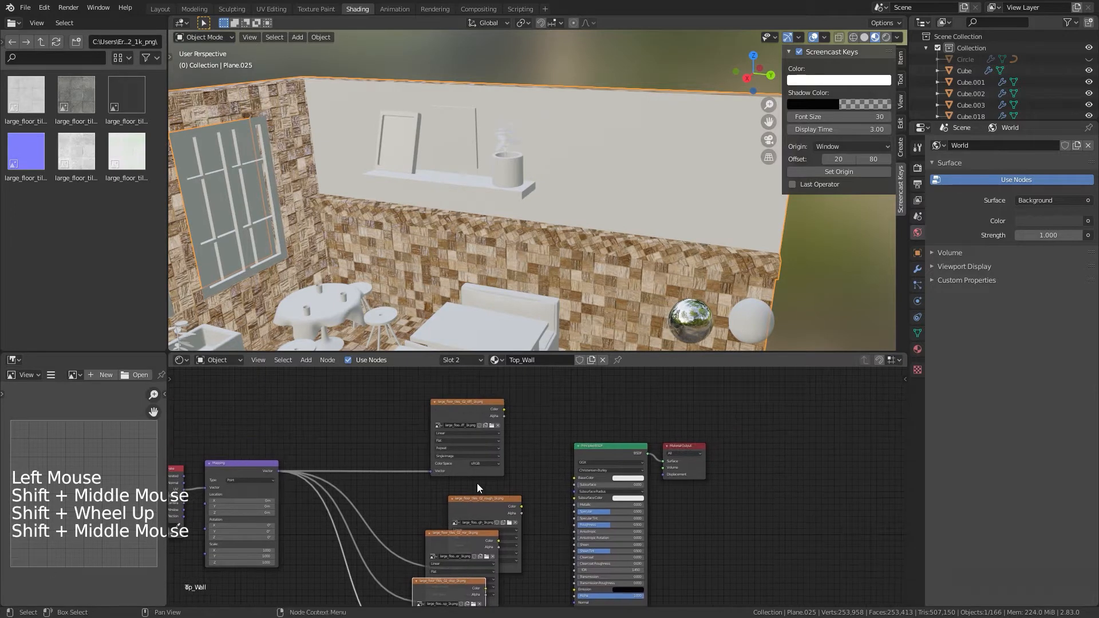
Step: Connect the diffuse image's Color to Base Color and the roughness image's Color to Roughness on the Principled BSDF
{"action": "left_click", "coordinate": [502, 410]}
{"action": "left_click_drag", "start_coordinate": [504, 410], "coordinate": [575, 478]}
{"action": "left_click_drag", "start_coordinate": [519, 507], "coordinate": [568, 527]}
Step: Move the displacement and normal image nodes clear of the roughness node and add a Bump node beside them
{"action": "middle_click_drag", "start_coordinate": [532, 549], "coordinate": [514, 416], "text": "shift"}
{"action": "left_click_drag", "start_coordinate": [397, 445], "coordinate": [332, 509]}
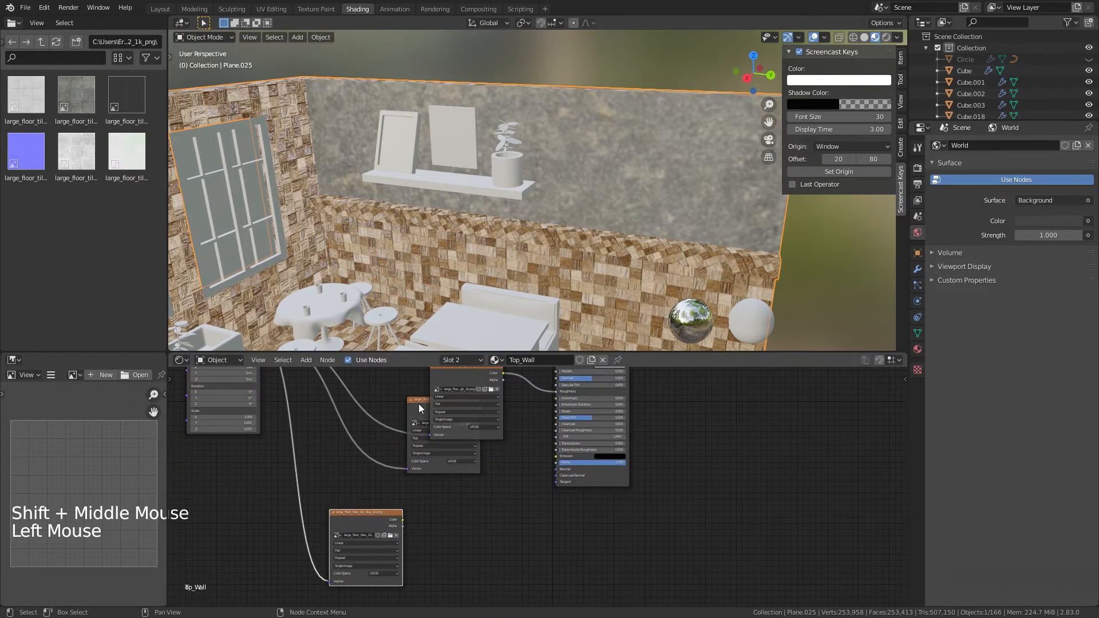
{"action": "left_click_drag", "start_coordinate": [420, 409], "coordinate": [360, 436]}
{"action": "key", "text": "shift+a"}
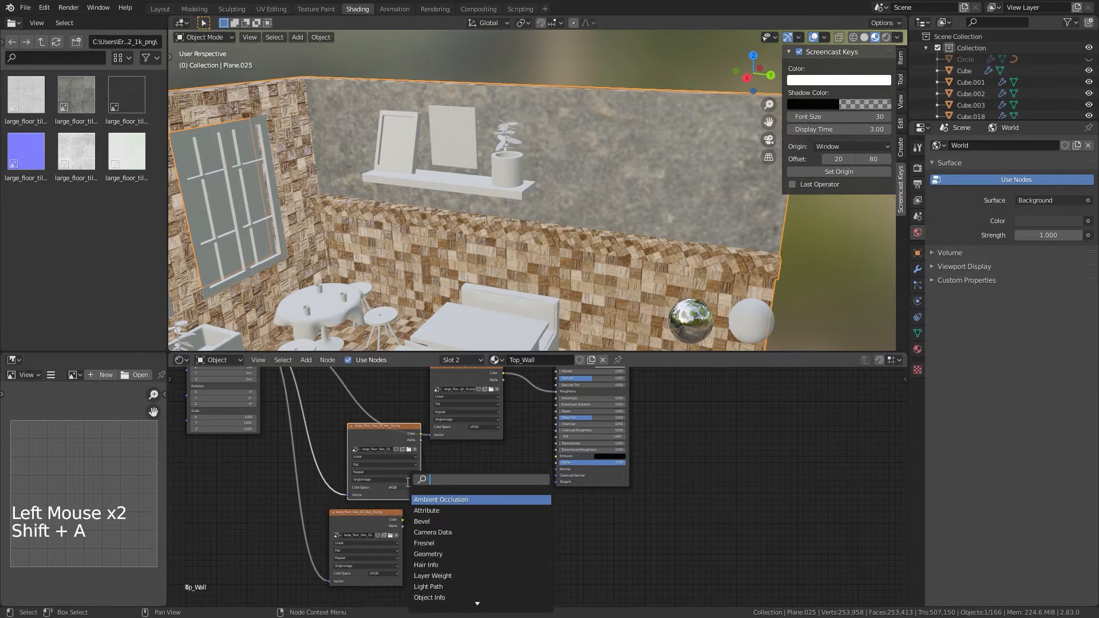
{"action": "type", "text": "bump"}
{"action": "key", "text": "Return"}
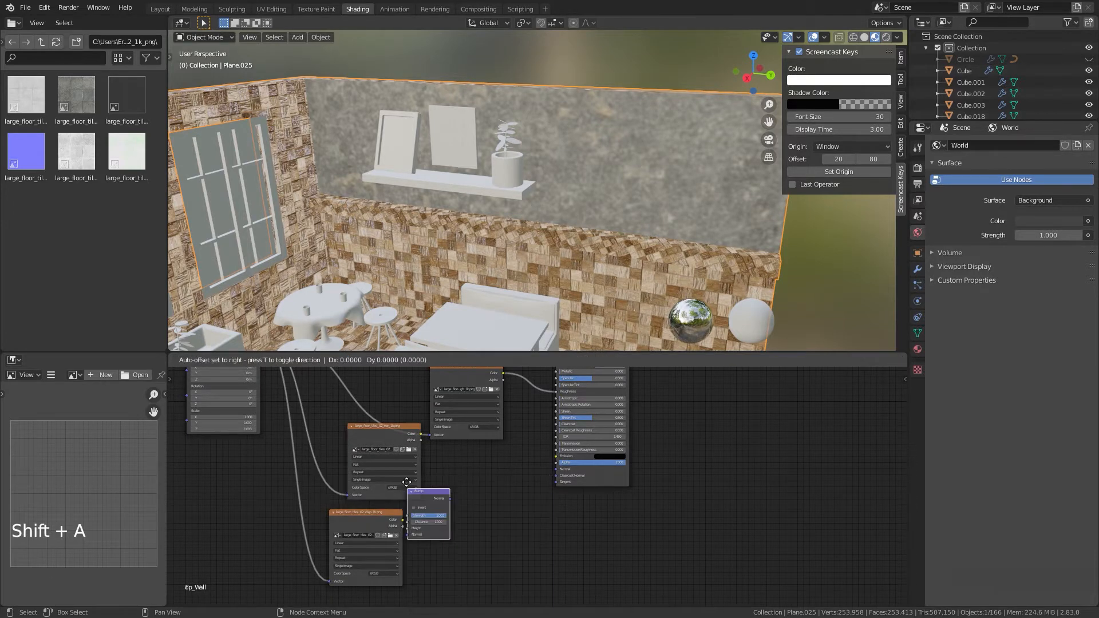
{"action": "left_click", "coordinate": [446, 477]}
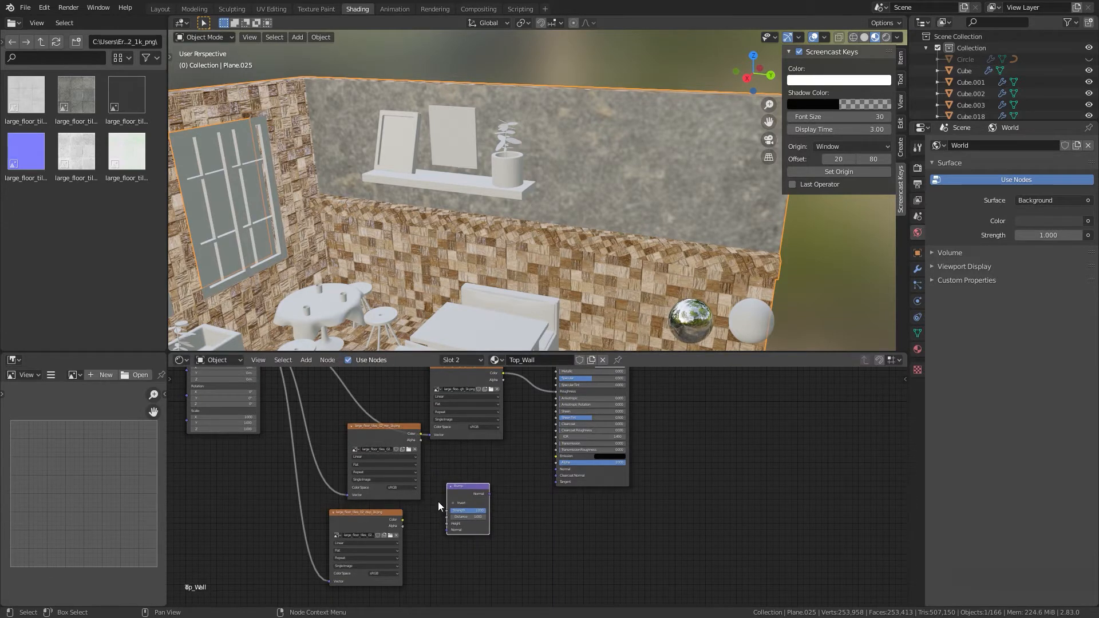
Step: Connect the normal image's Color to Bump Normal, the displacement image's Color to Bump Height, and Bump's output to the Principled BSDF's Normal
{"action": "left_click_drag", "start_coordinate": [377, 435], "coordinate": [420, 441]}
{"action": "left_click_drag", "start_coordinate": [426, 509], "coordinate": [446, 524]}
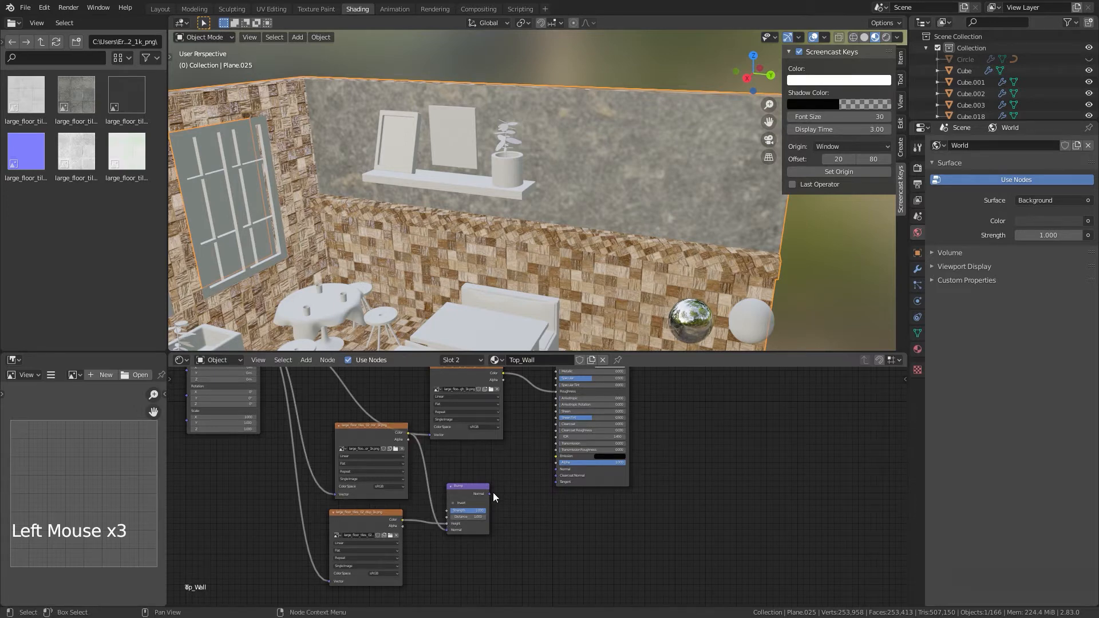
{"action": "left_click_drag", "start_coordinate": [490, 493], "coordinate": [558, 470]}
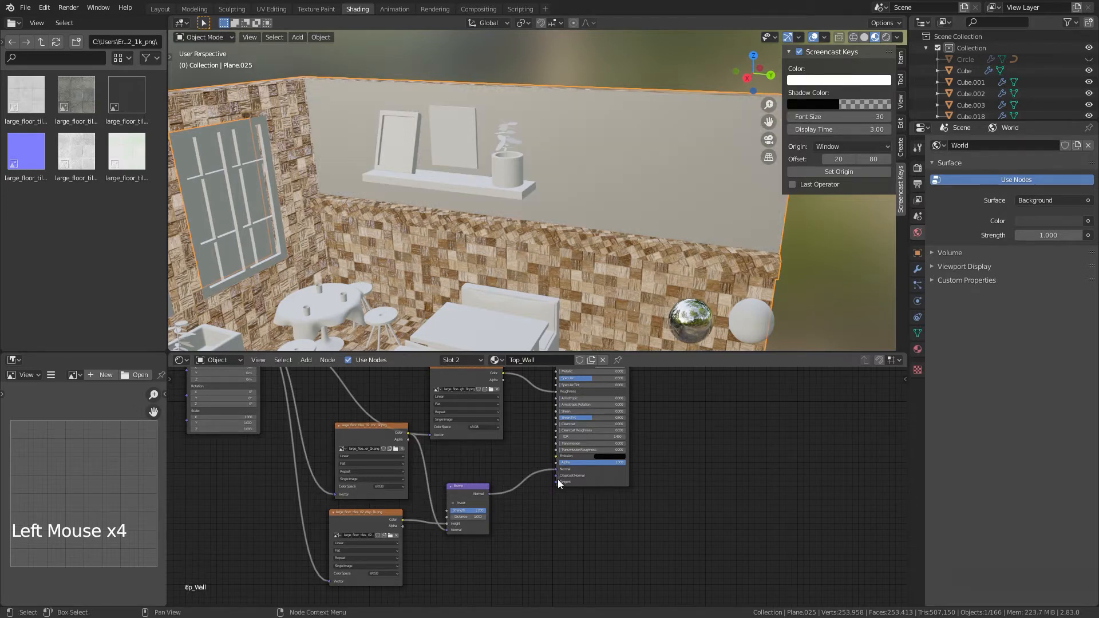
Step: Set the Mapping node's Scale to 20 on X, Y and Z
{"action": "middle_click_drag", "start_coordinate": [524, 273], "coordinate": [528, 350], "text": "shift"}
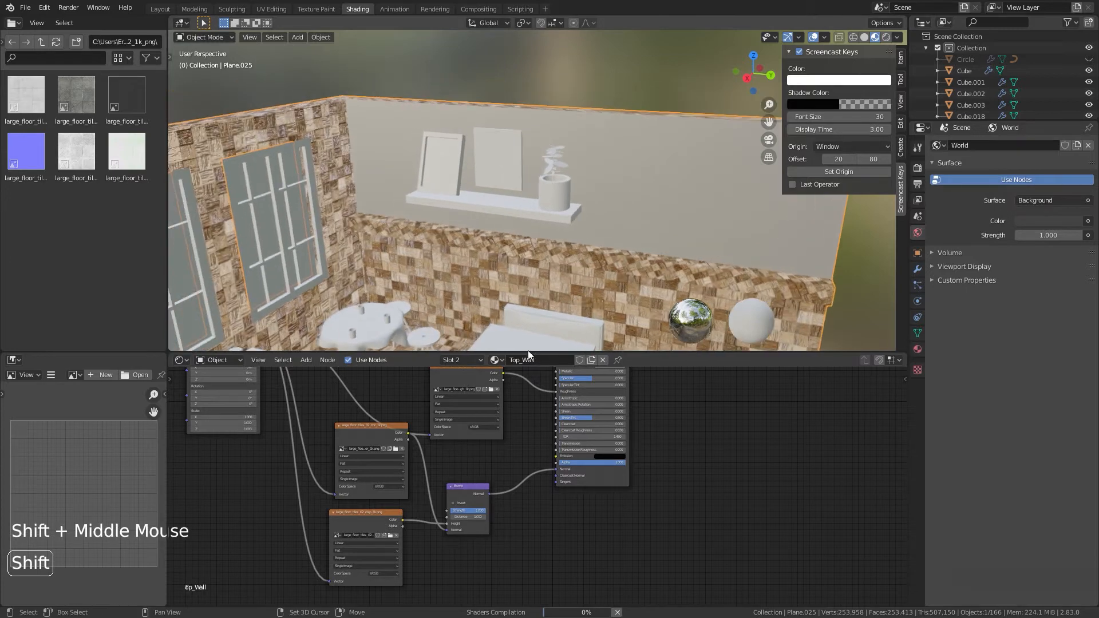
{"action": "middle_click", "coordinate": [486, 488], "text": "shift"}
{"action": "middle_click_drag", "start_coordinate": [448, 457], "coordinate": [596, 517], "text": "shift"}
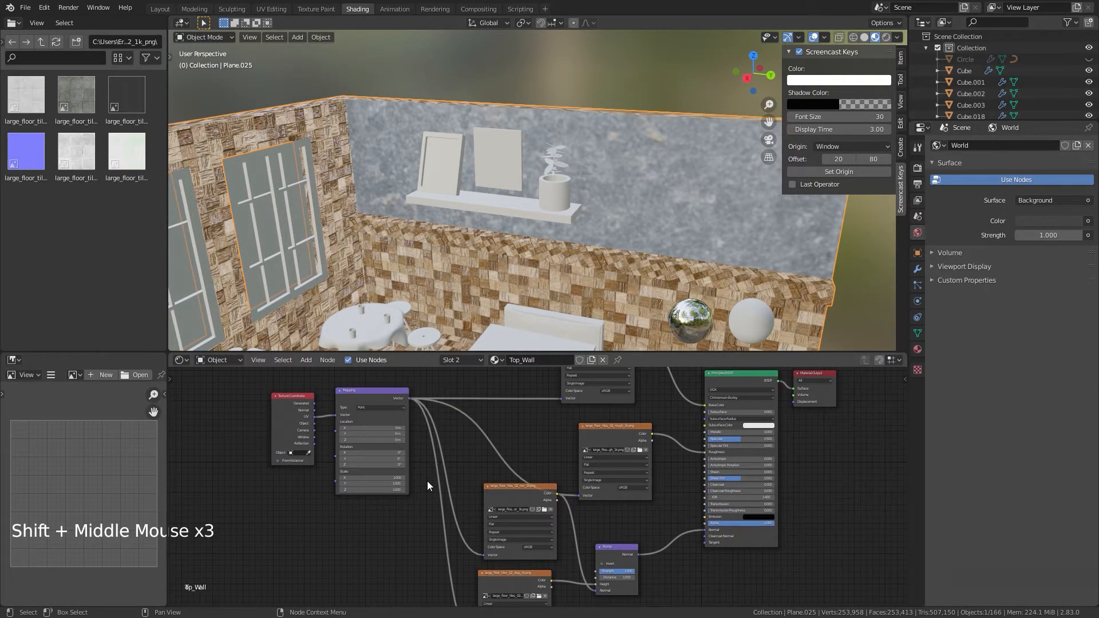
{"action": "middle_click_drag", "start_coordinate": [411, 490], "coordinate": [410, 519], "text": "shift"}
{"action": "scroll", "coordinate": [431, 509], "scroll_direction": "up", "scroll_amount": 6}
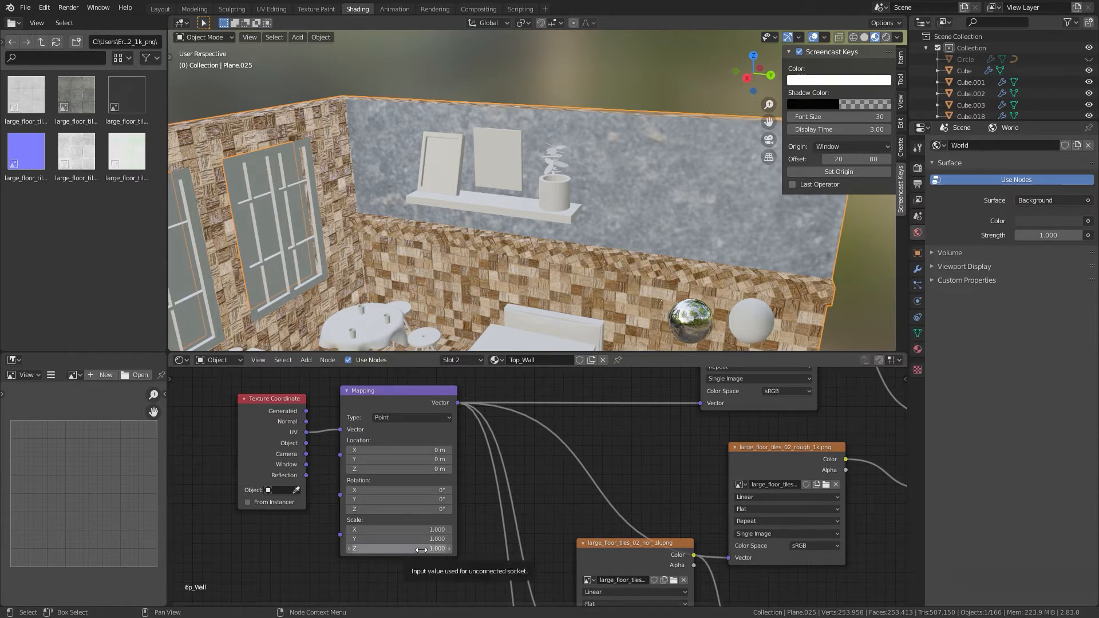
{"action": "left_click_drag", "start_coordinate": [423, 530], "coordinate": [429, 549]}
{"action": "left_click", "coordinate": [488, 508]}
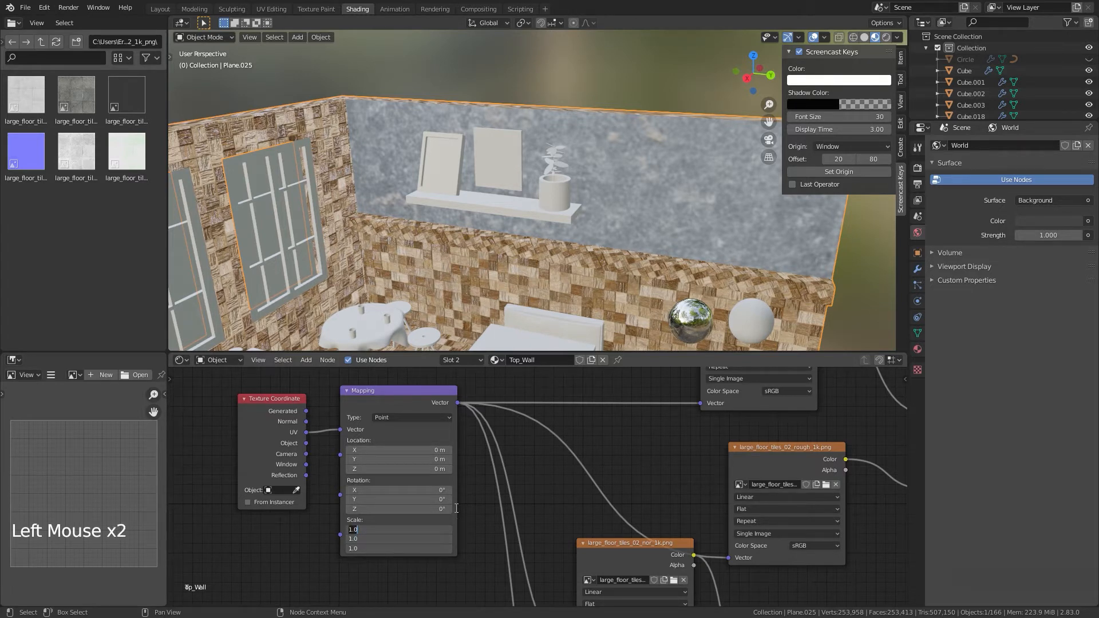
{"action": "type", "text": "20"}
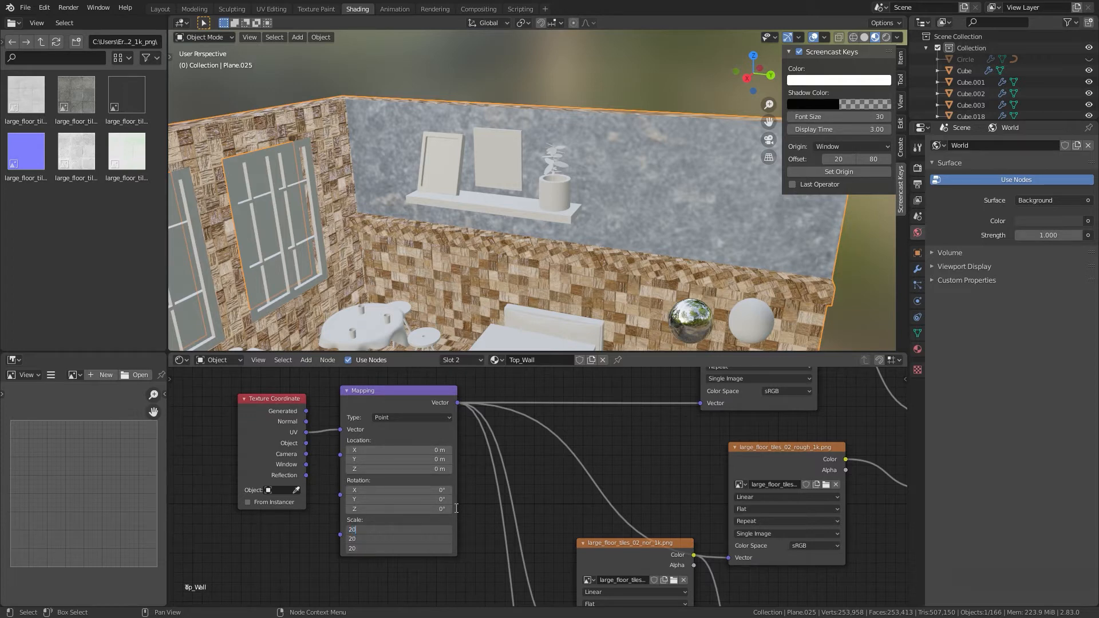
{"action": "key", "text": "Return"}
Step: Examine the tile size on the upper wall up close and from across the room
{"action": "middle_click_drag", "start_coordinate": [669, 294], "coordinate": [745, 241]}
{"action": "left_click", "coordinate": [768, 285]}
{"action": "scroll", "coordinate": [812, 276], "scroll_direction": "down", "scroll_amount": 3}
{"action": "left_click", "coordinate": [741, 229]}
{"action": "scroll", "coordinate": [634, 265], "scroll_direction": "up", "scroll_amount": 5}
{"action": "middle_click_drag", "start_coordinate": [633, 266], "coordinate": [572, 140], "text": "shift"}
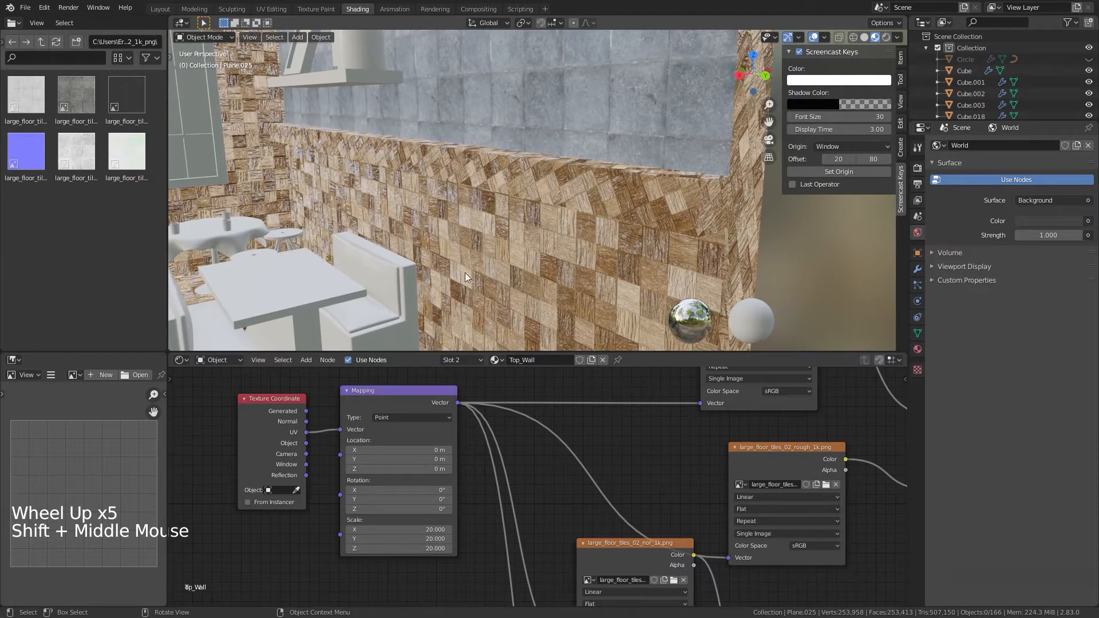
{"action": "scroll", "coordinate": [510, 237], "scroll_direction": "down", "scroll_amount": 4}
{"action": "middle_click_drag", "start_coordinate": [510, 246], "coordinate": [520, 249]}
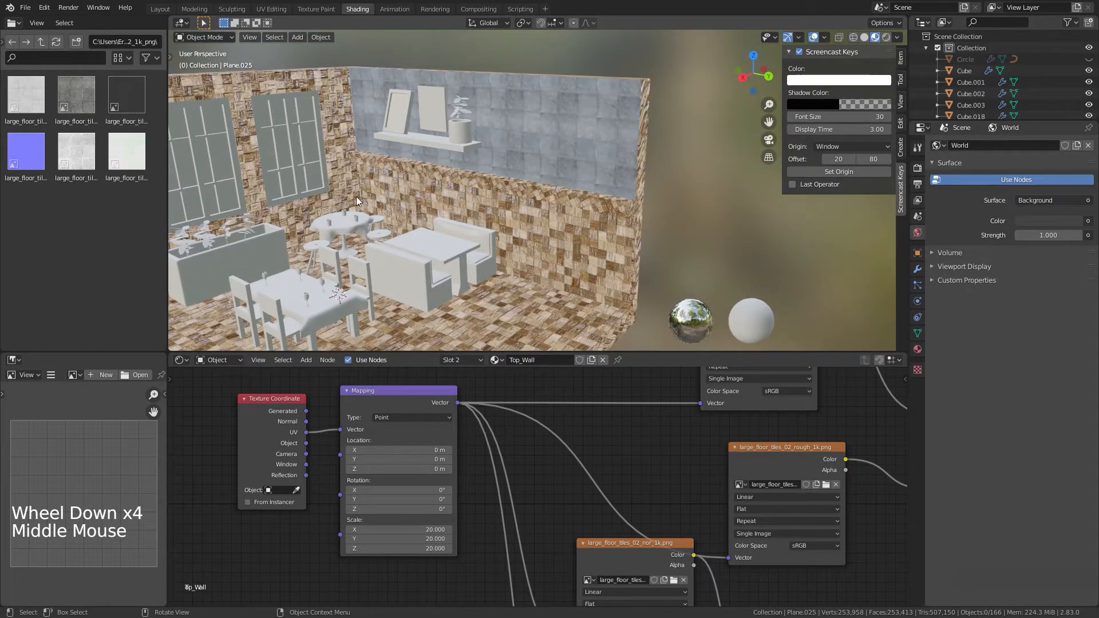
Step: Switch to the Layout workspace and enter Edit Mode on the room's wall object
{"action": "left_click", "coordinate": [166, 9]}
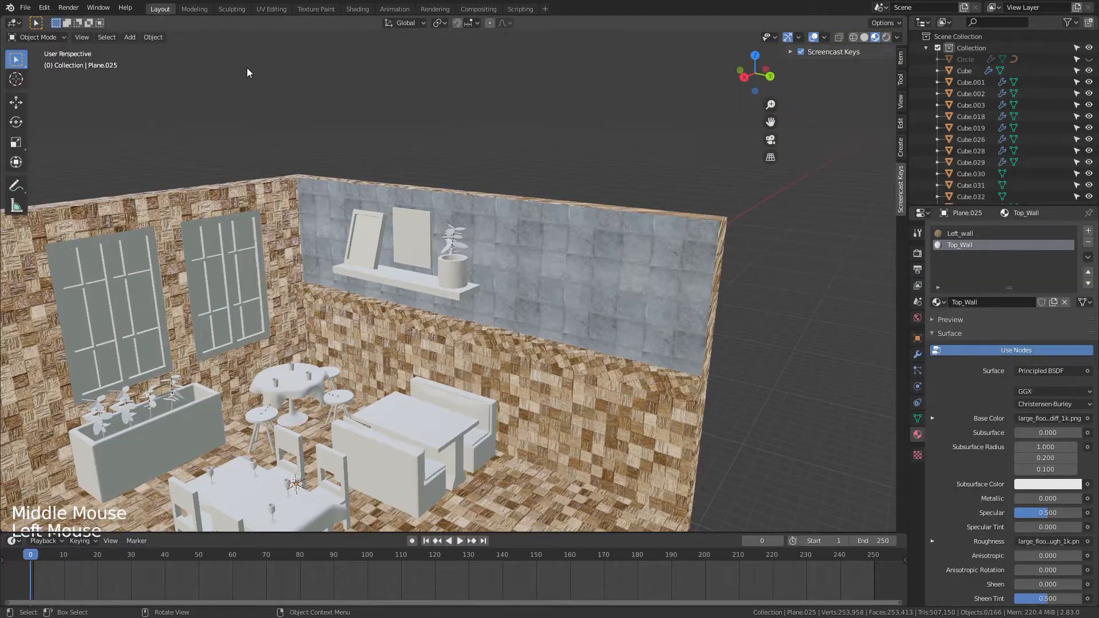
{"action": "scroll", "coordinate": [424, 324], "scroll_direction": "down", "scroll_amount": 6}
{"action": "middle_click_drag", "start_coordinate": [425, 324], "coordinate": [450, 297]}
{"action": "scroll", "coordinate": [488, 338], "scroll_direction": "up", "scroll_amount": 9}
{"action": "left_click", "coordinate": [530, 384]}
{"action": "key", "text": "Tab"}
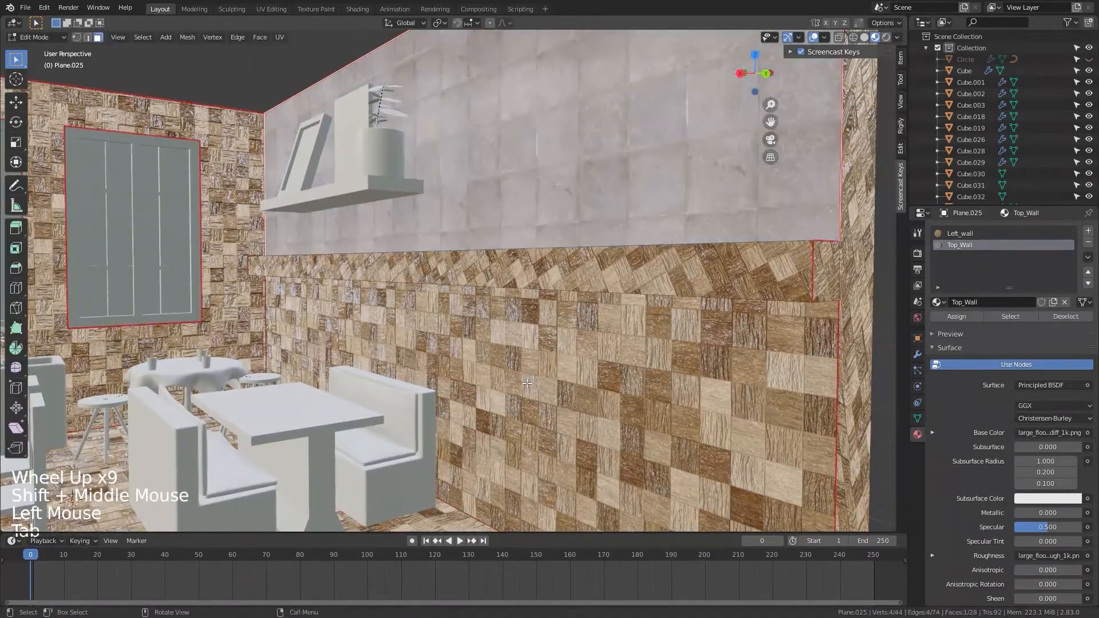
{"action": "scroll", "coordinate": [525, 383], "scroll_direction": "down", "scroll_amount": 4}
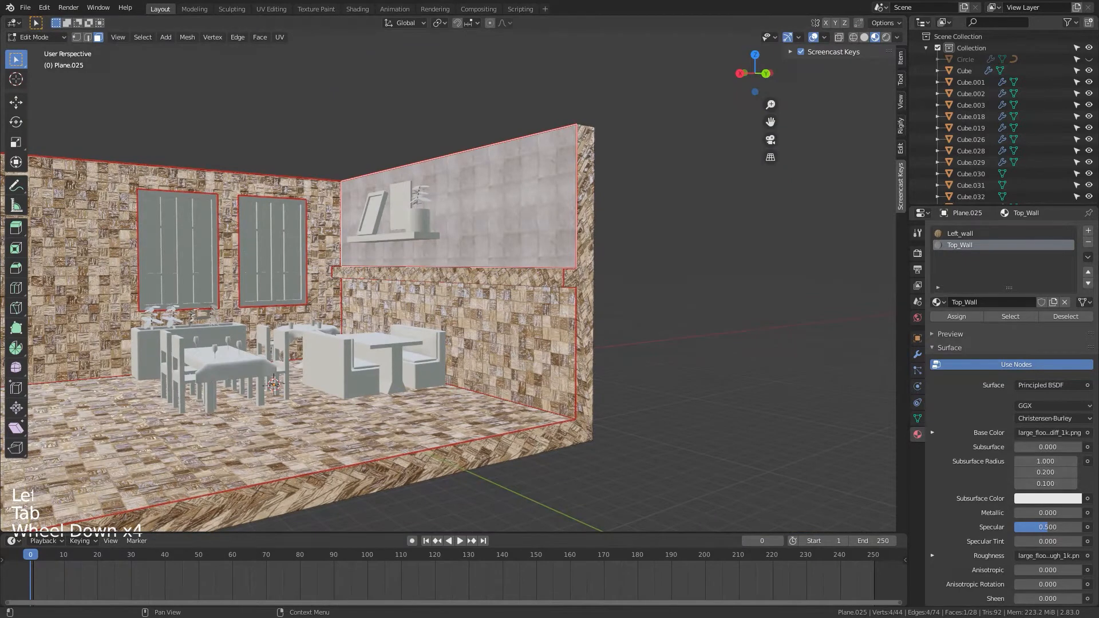
{"action": "left_click", "coordinate": [1088, 230]}
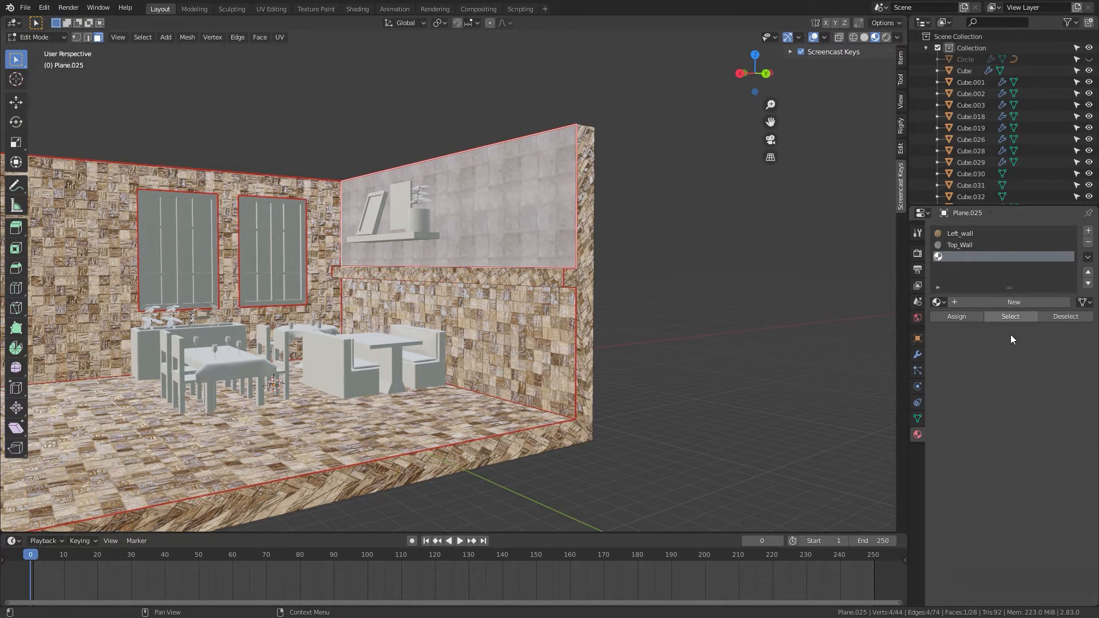
{"action": "triple_click", "coordinate": [964, 254]}
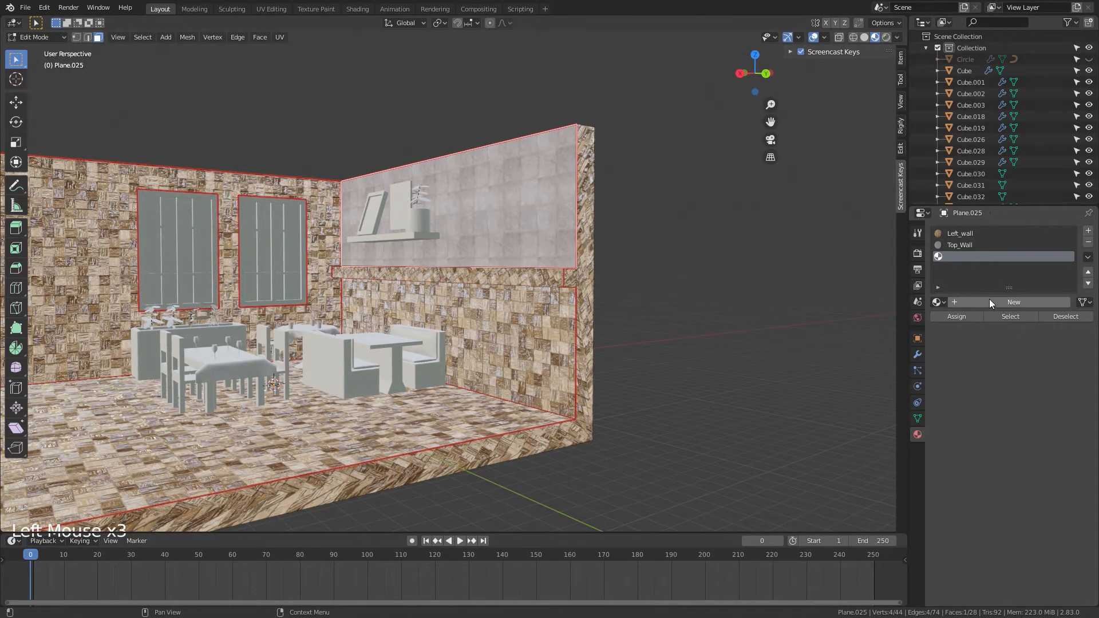
{"action": "left_click", "coordinate": [1026, 298]}
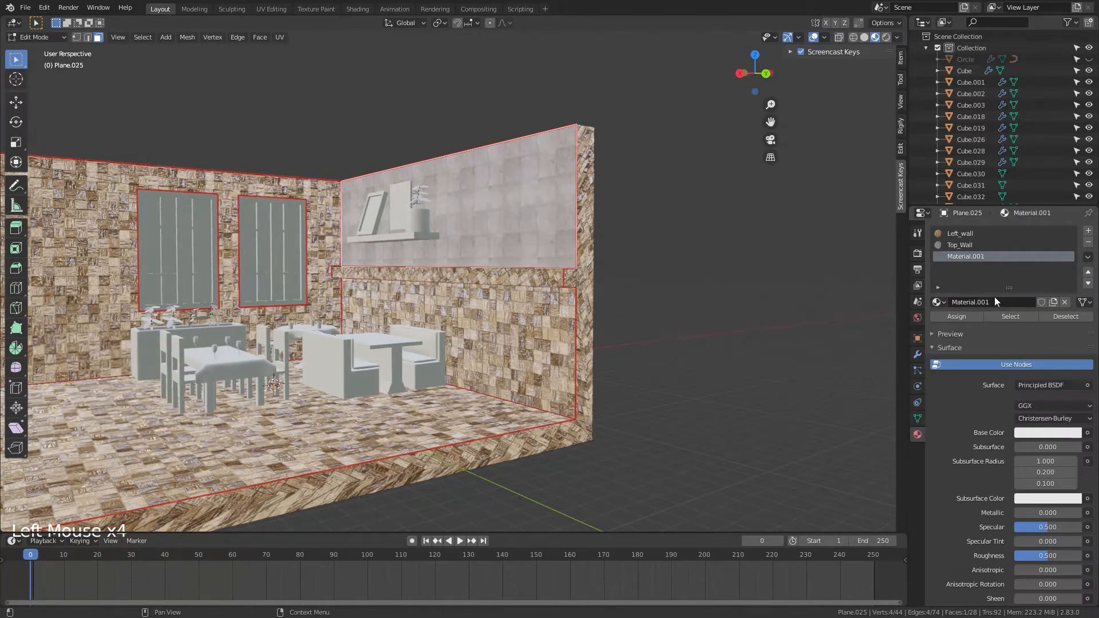
{"action": "left_click", "coordinate": [974, 301]}
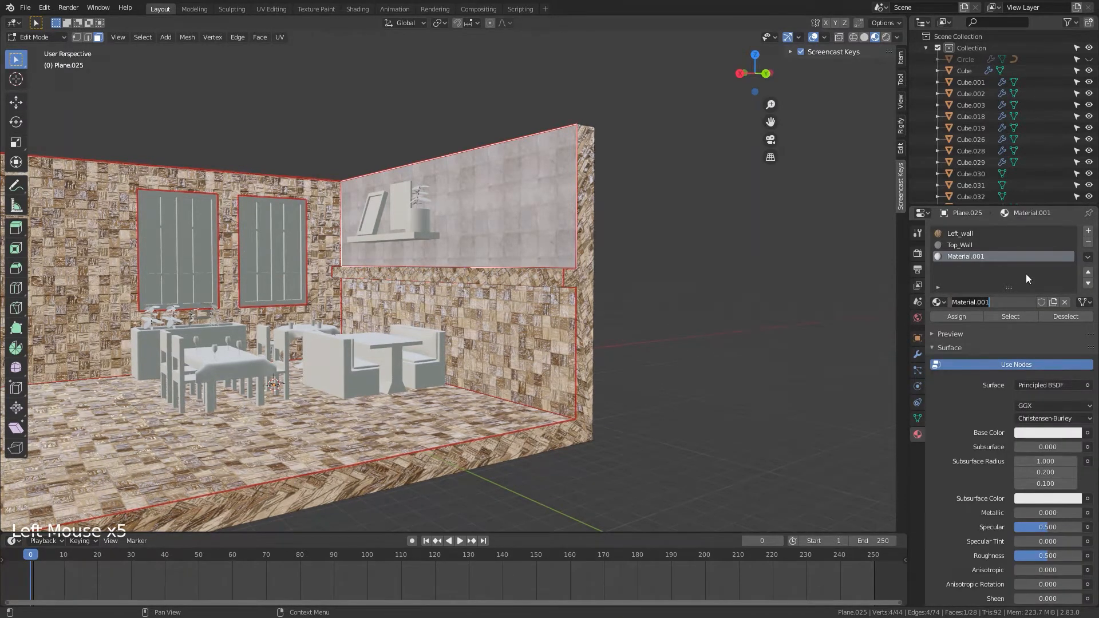
{"action": "left_click", "coordinate": [1088, 242]}
{"action": "left_click", "coordinate": [761, 243]}
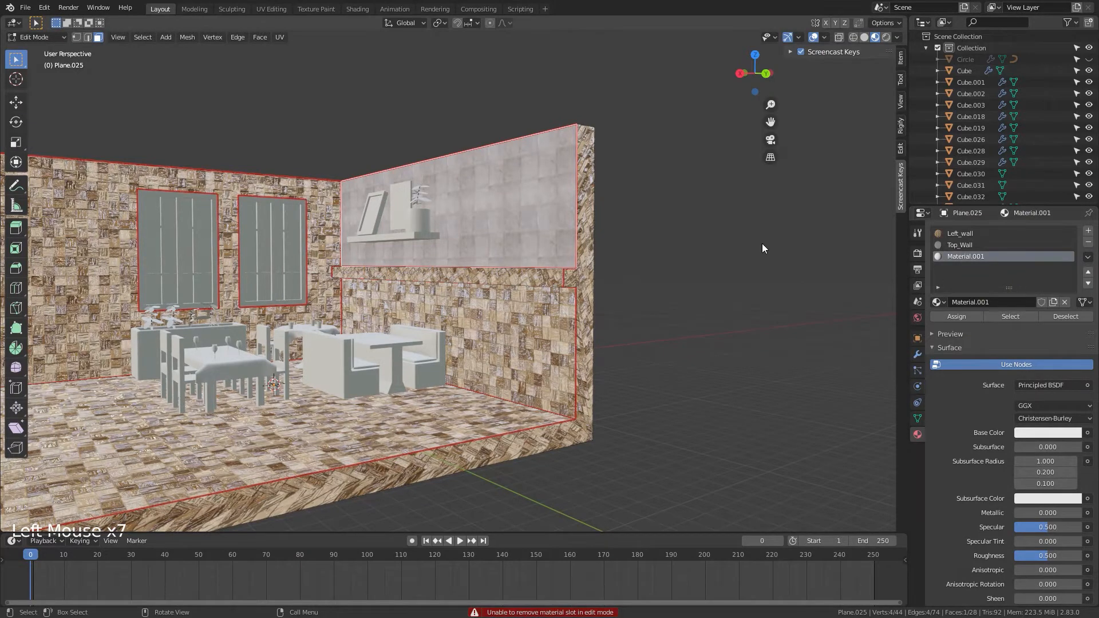
{"action": "key", "text": "Tab"}
{"action": "left_click", "coordinate": [1088, 242]}
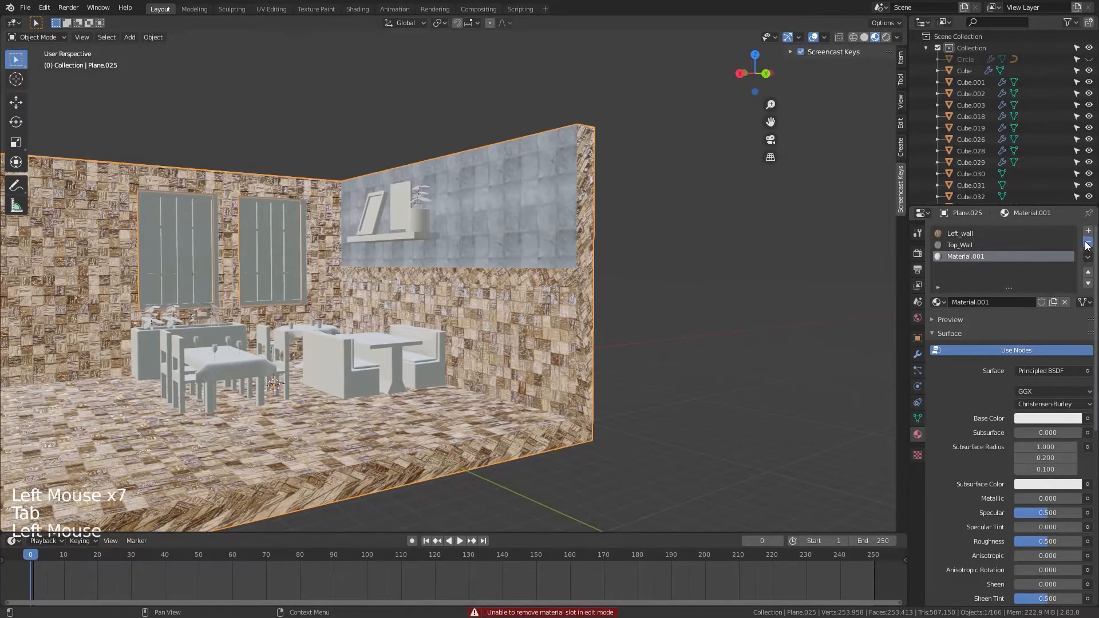
Step: Add a third material slot to the wall object and give it the existing Left_wall material
{"action": "left_click", "coordinate": [979, 234]}
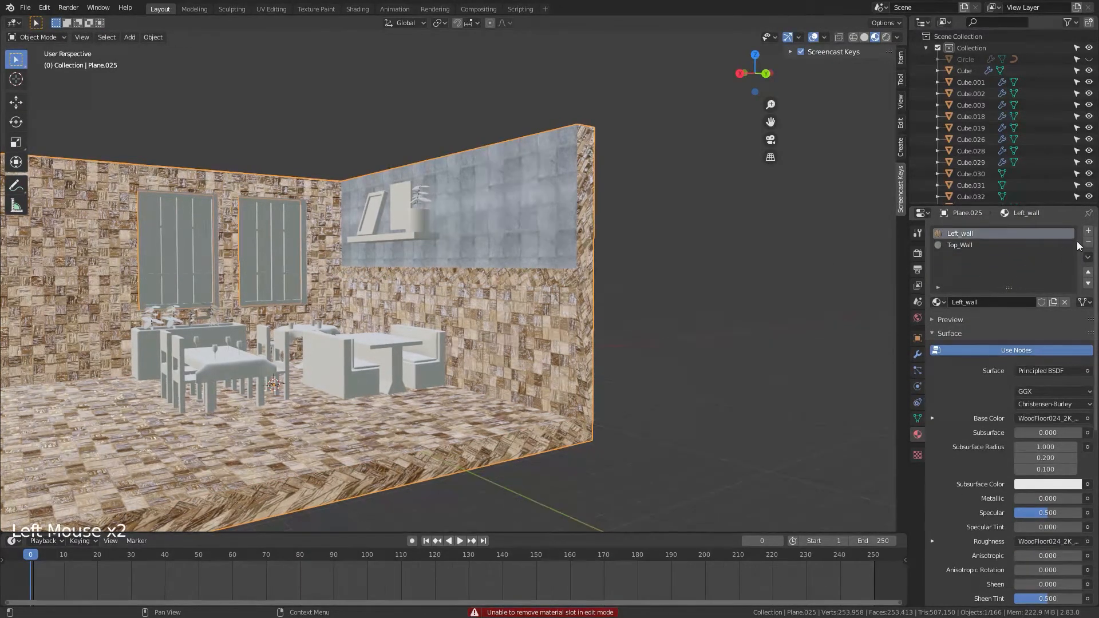
{"action": "left_click", "coordinate": [1088, 231]}
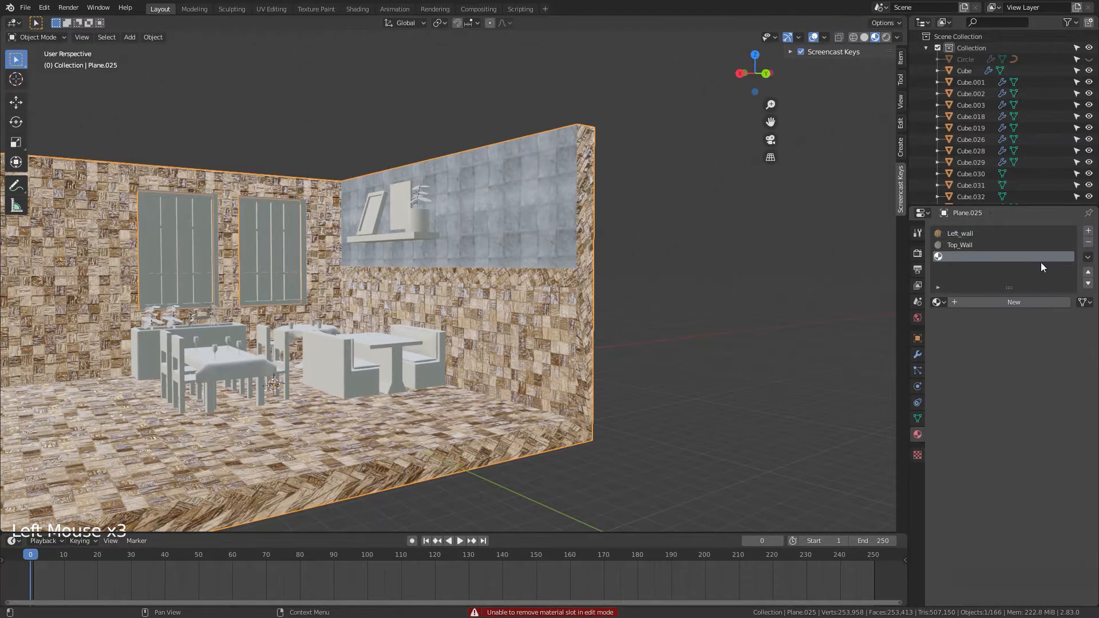
{"action": "left_click", "coordinate": [991, 302]}
{"action": "left_click", "coordinate": [939, 301]}
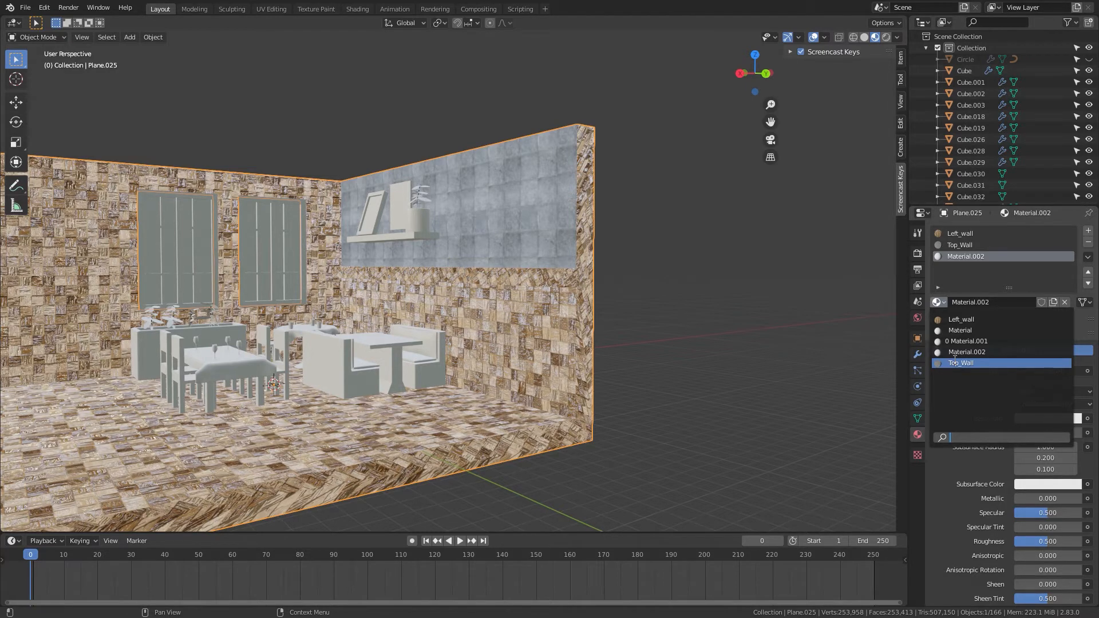
{"action": "left_click", "coordinate": [963, 321]}
Step: Assign the third material slot to the lower wall face behind the booth seats and return to Object Mode
{"action": "middle_click_drag", "start_coordinate": [786, 317], "coordinate": [647, 334]}
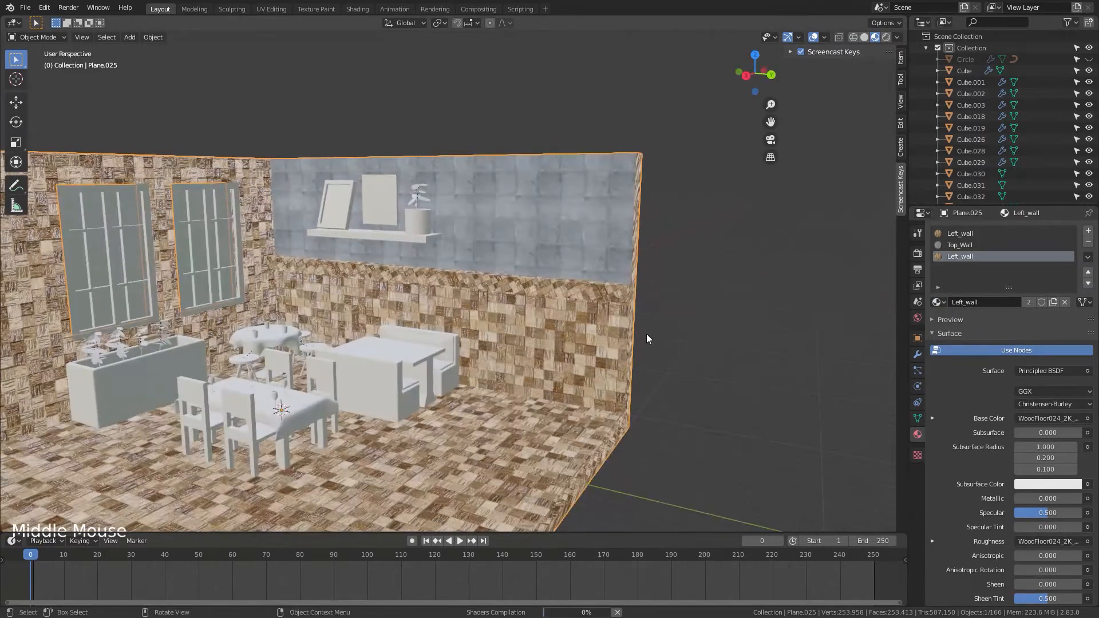
{"action": "left_click", "coordinate": [588, 341]}
{"action": "key", "text": "Tab"}
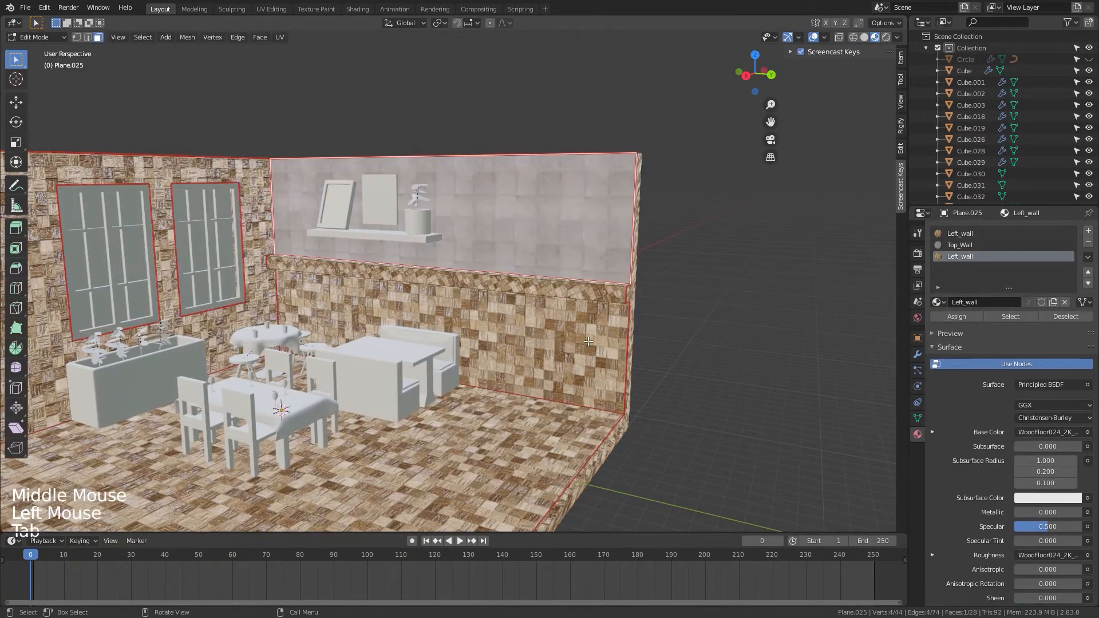
{"action": "left_click", "coordinate": [548, 326]}
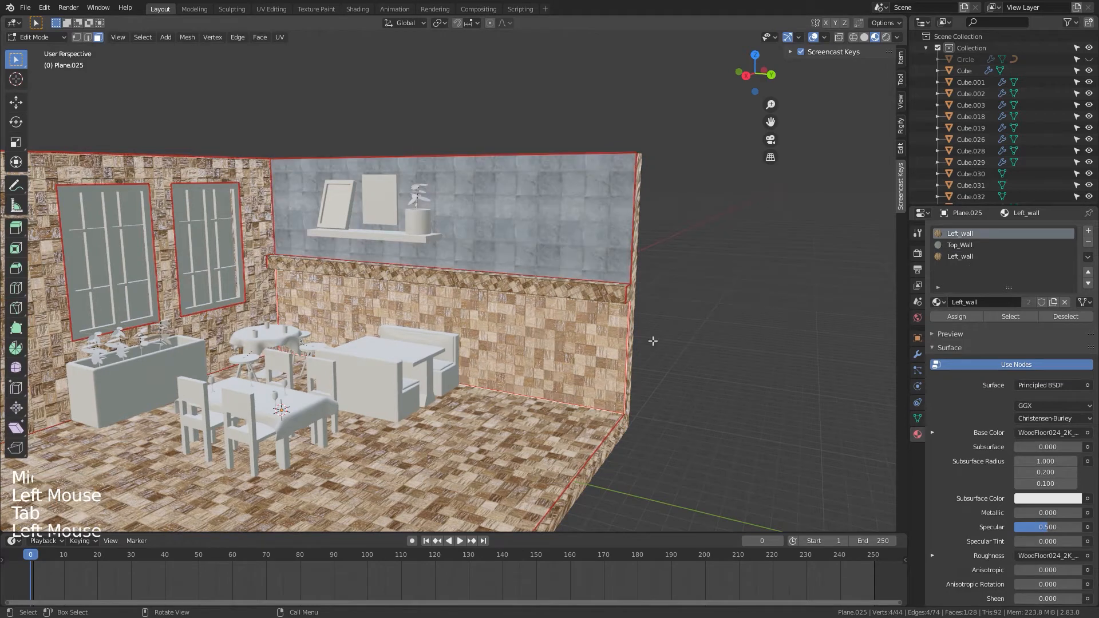
{"action": "left_click", "coordinate": [966, 259]}
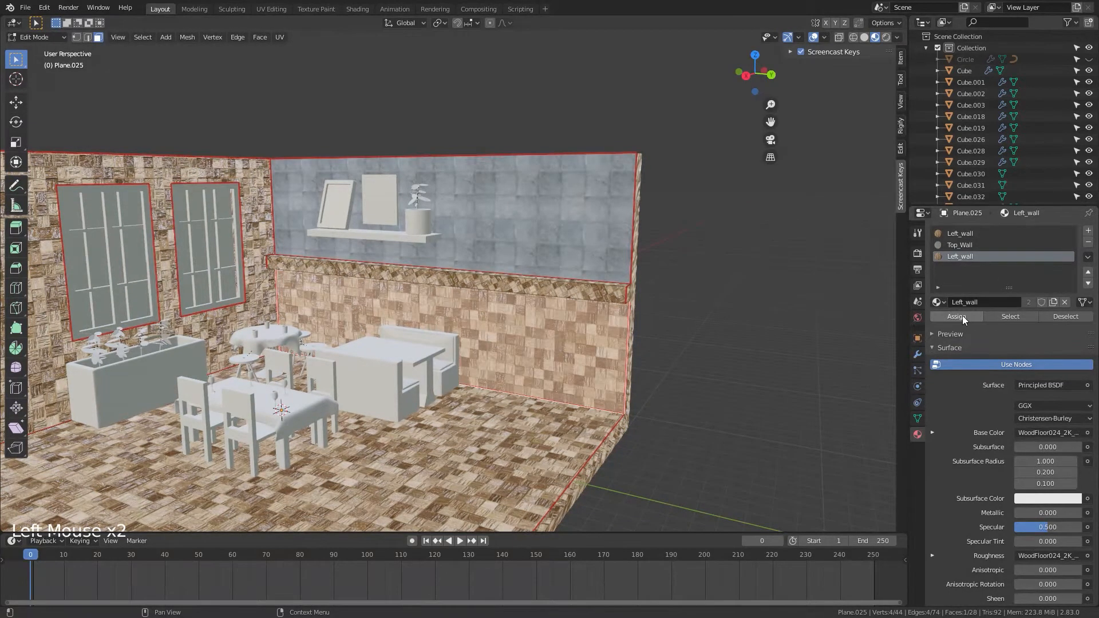
{"action": "left_click", "coordinate": [963, 315]}
{"action": "key", "text": "Tab"}
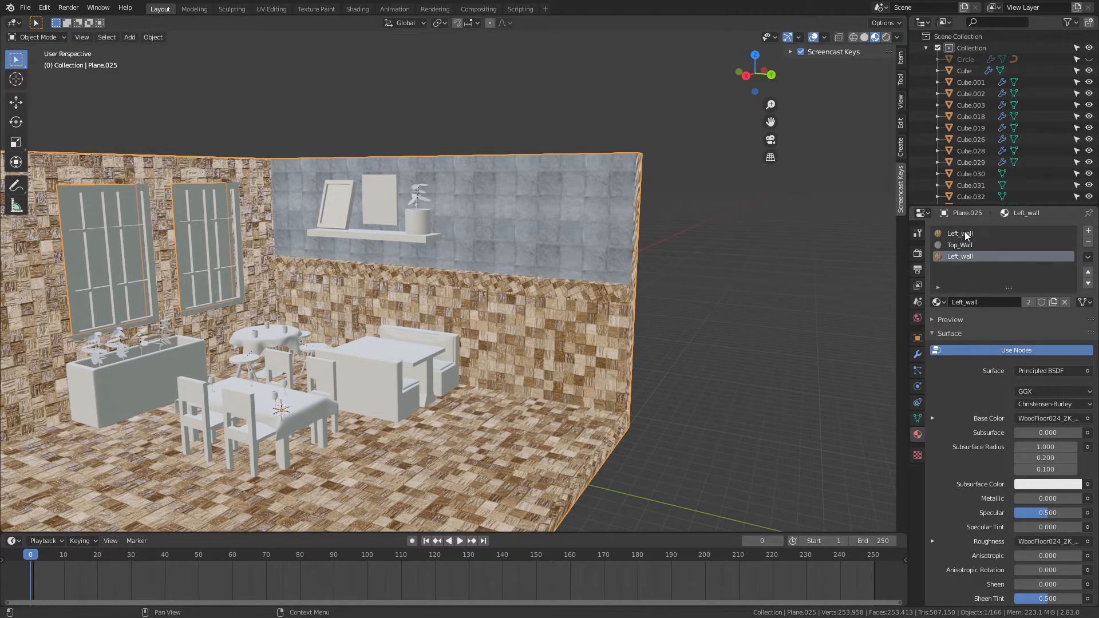
Step: Make the third slot's Left_wall material an independent copy and rename it Down_Wall
{"action": "left_click_drag", "start_coordinate": [1053, 510], "coordinate": [1035, 510]}
{"action": "key", "text": "Escape"}
{"action": "middle_click_drag", "start_coordinate": [784, 373], "coordinate": [742, 414], "text": "shift"}
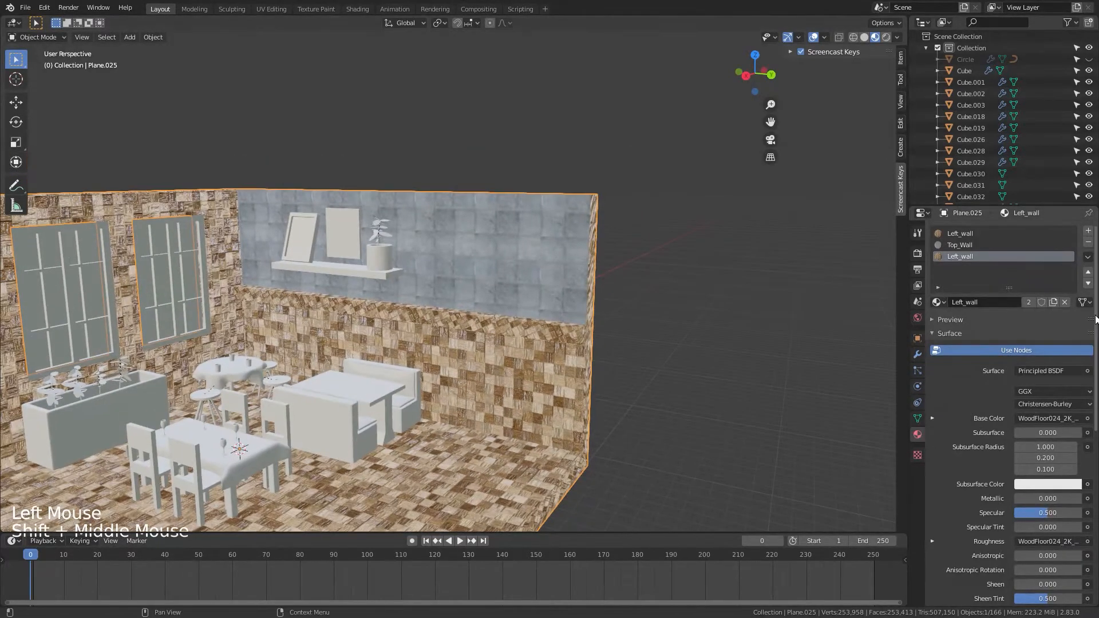
{"action": "left_click", "coordinate": [1053, 302]}
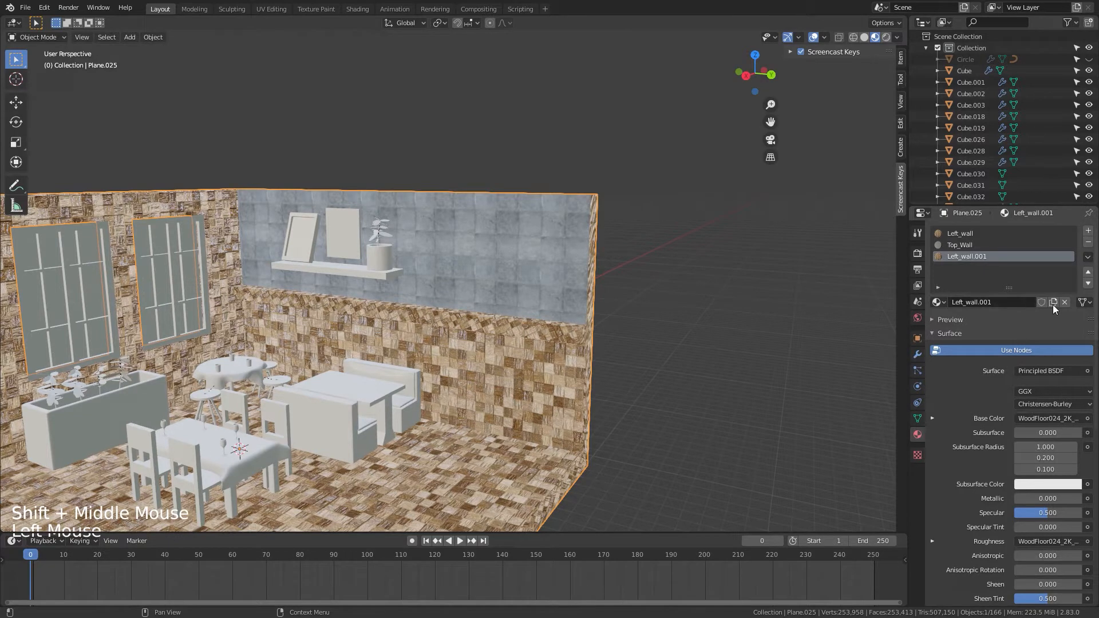
{"action": "double_click", "coordinate": [966, 256]}
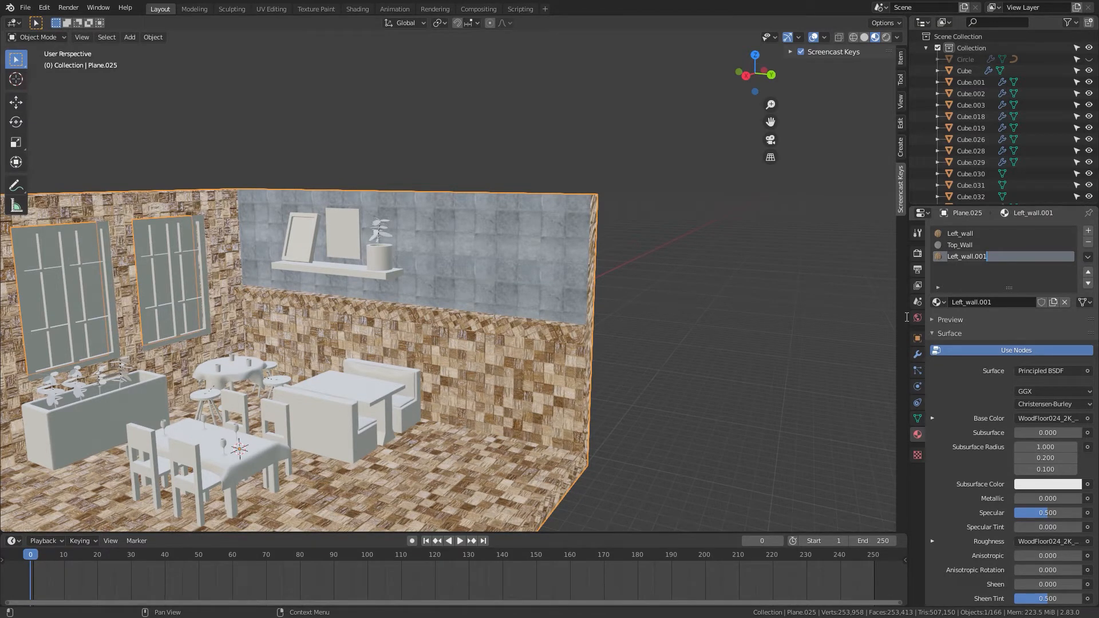
{"action": "type", "text": "Down"}
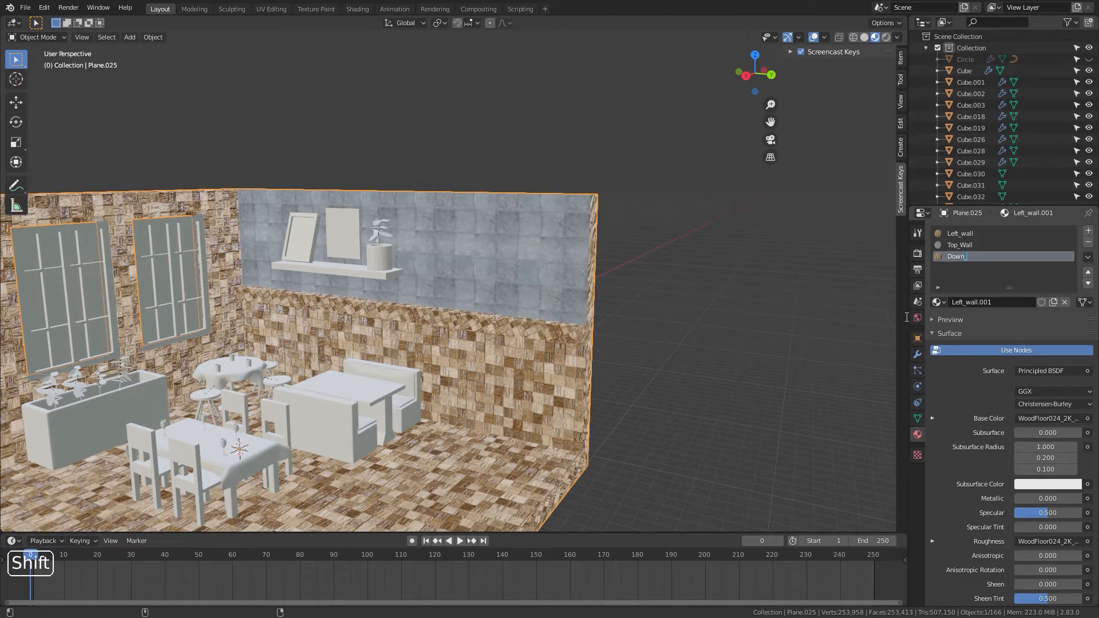
{"action": "type", "text": "_Wall"}
{"action": "key", "text": "Return"}
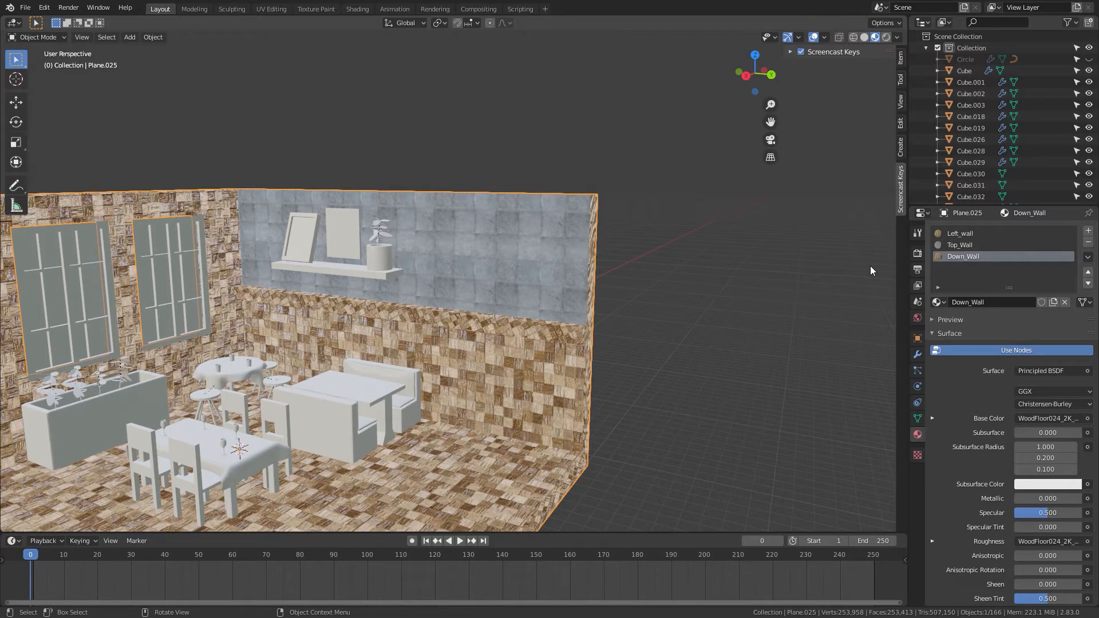
Step: Switch to the Shading workspace and insert a ColorRamp node between Down_Wall's wood color texture and the shader's Base Color
{"action": "left_click", "coordinate": [357, 8]}
{"action": "middle_click_drag", "start_coordinate": [568, 439], "coordinate": [421, 507], "text": "shift"}
{"action": "scroll", "coordinate": [535, 455], "scroll_direction": "down", "scroll_amount": 3}
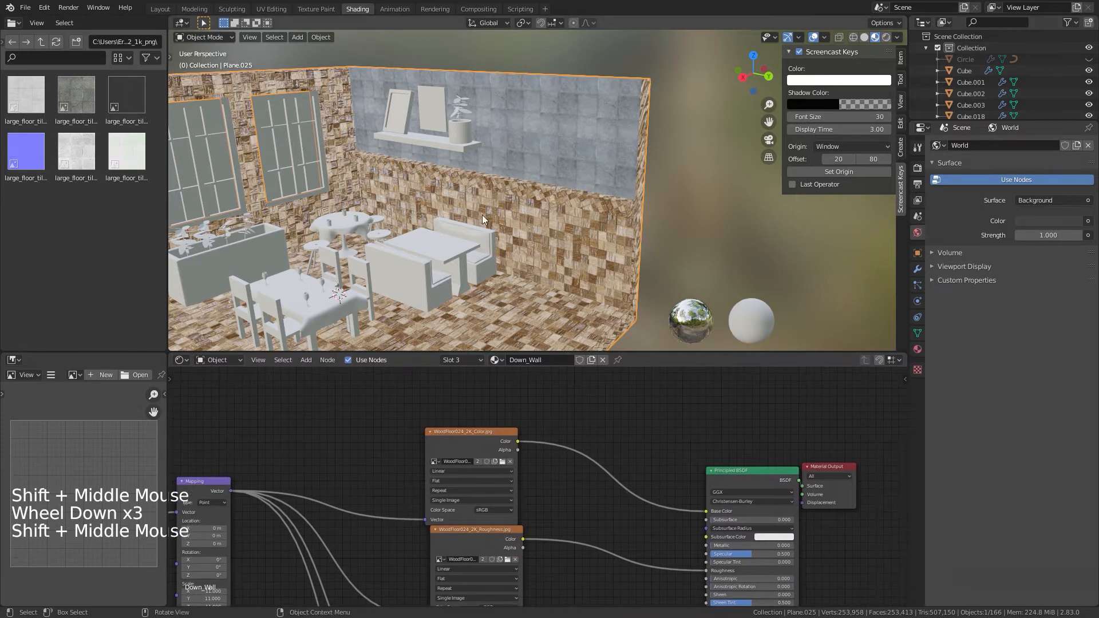
{"action": "middle_click_drag", "start_coordinate": [595, 383], "coordinate": [553, 412], "text": "shift"}
{"action": "key", "text": "shift+a"}
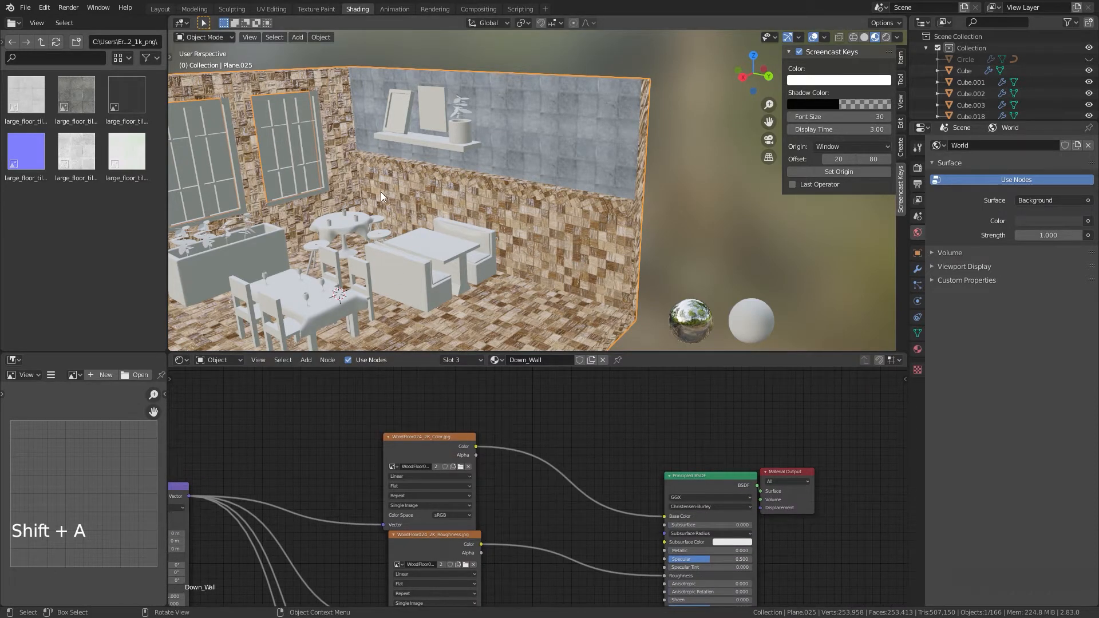
{"action": "key", "text": "shift+a"}
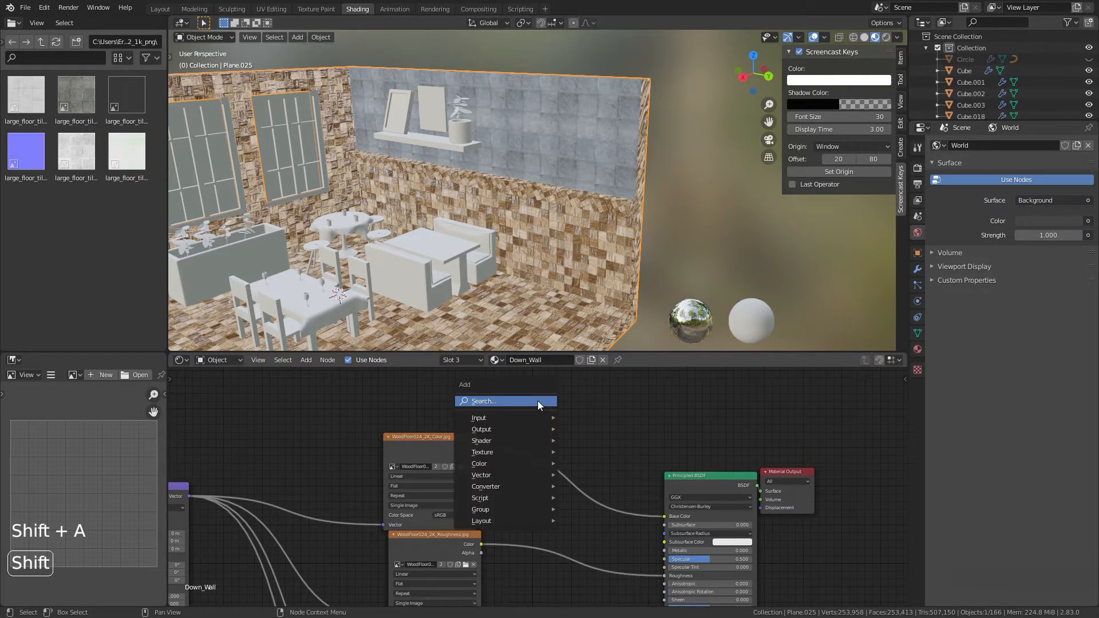
{"action": "left_click", "coordinate": [537, 401]}
{"action": "type", "text": "colo"}
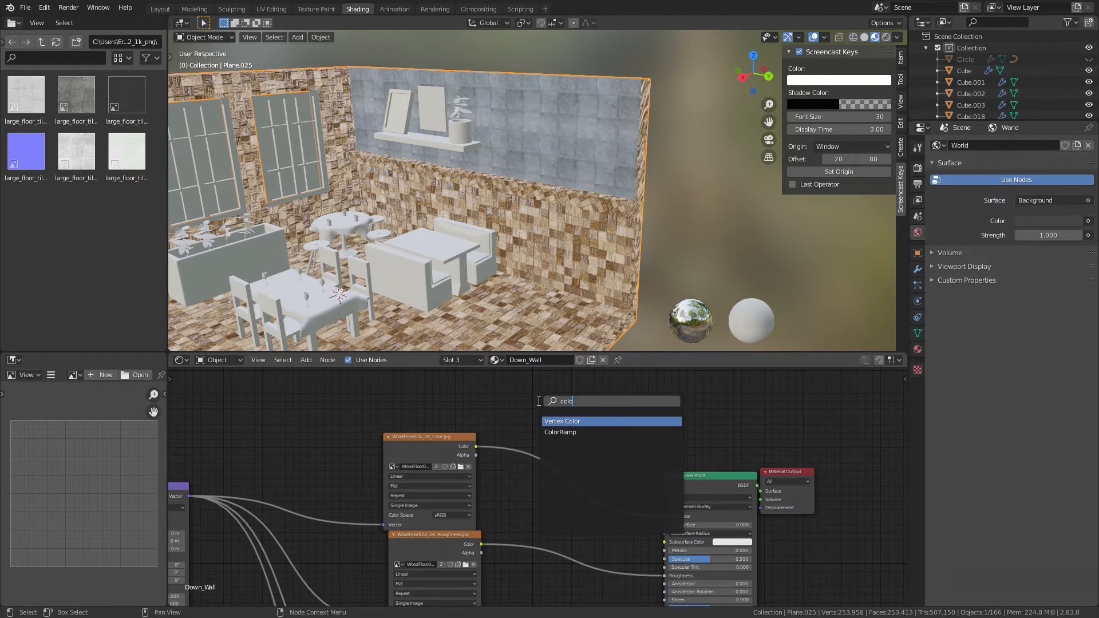
{"action": "key", "text": "Down"}
{"action": "key", "text": "Return"}
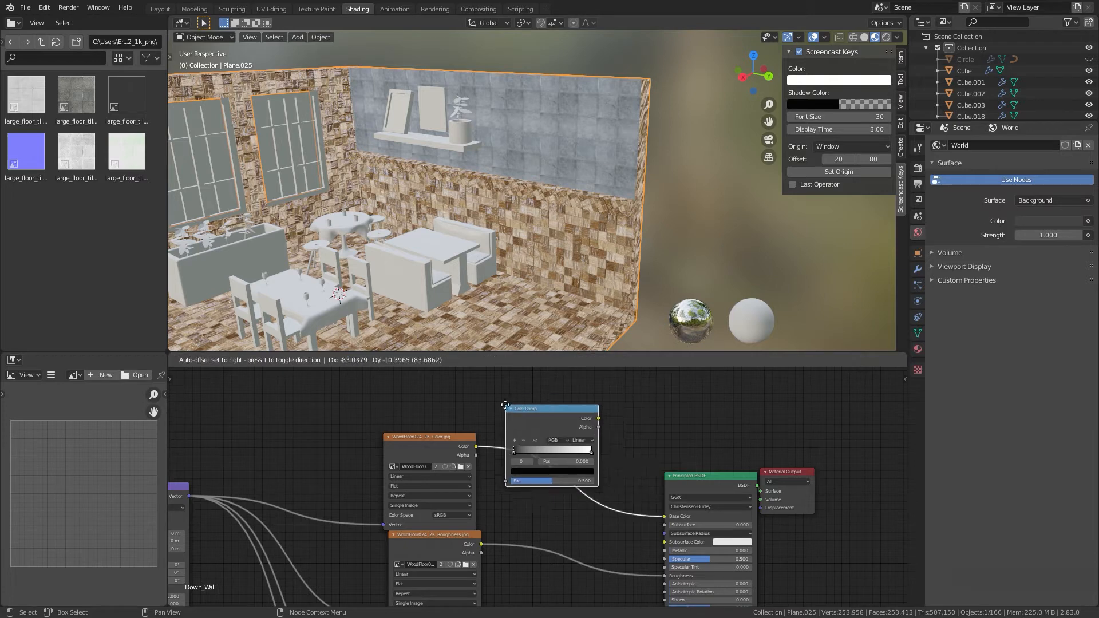
{"action": "left_click", "coordinate": [526, 422]}
{"action": "middle_click_drag", "start_coordinate": [568, 410], "coordinate": [544, 407], "text": "shift"}
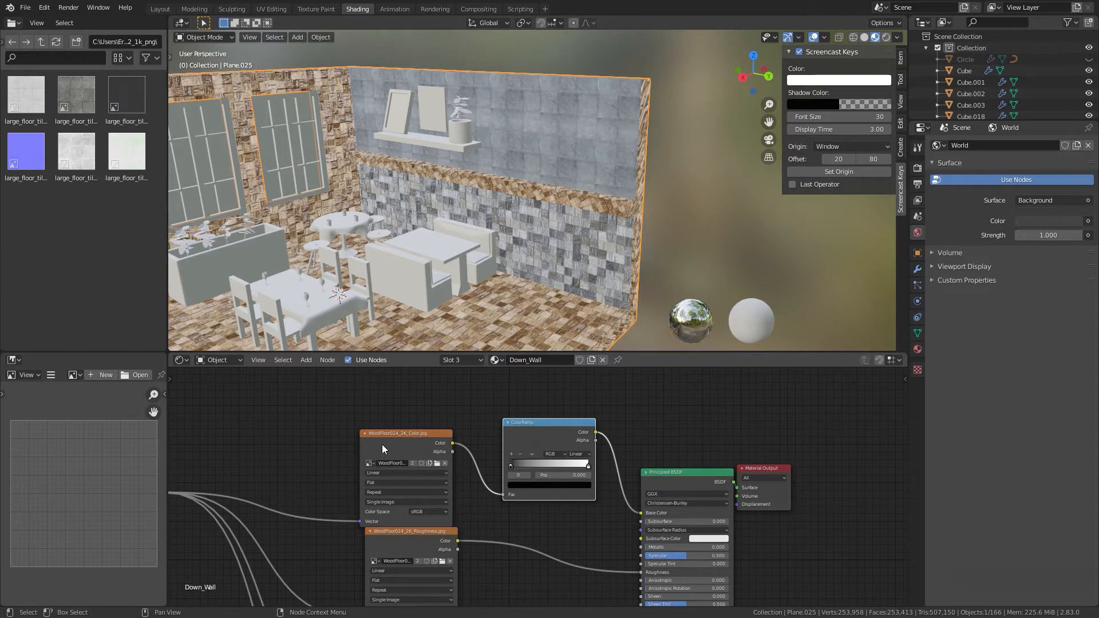
{"action": "left_click_drag", "start_coordinate": [400, 434], "coordinate": [385, 419]}
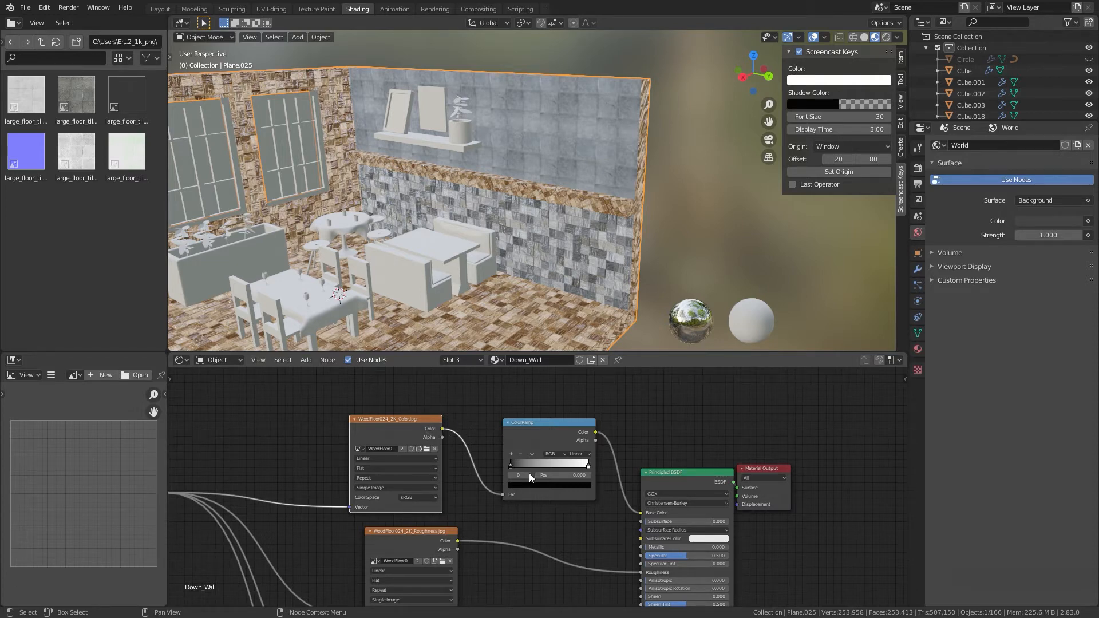
Step: Add a middle stop at 0.500 to the ColorRamp and colour it saturated blue (hue 0.600, saturation 1.000, value 0.735)
{"action": "middle_click_drag", "start_coordinate": [605, 482], "coordinate": [575, 495], "text": "shift"}
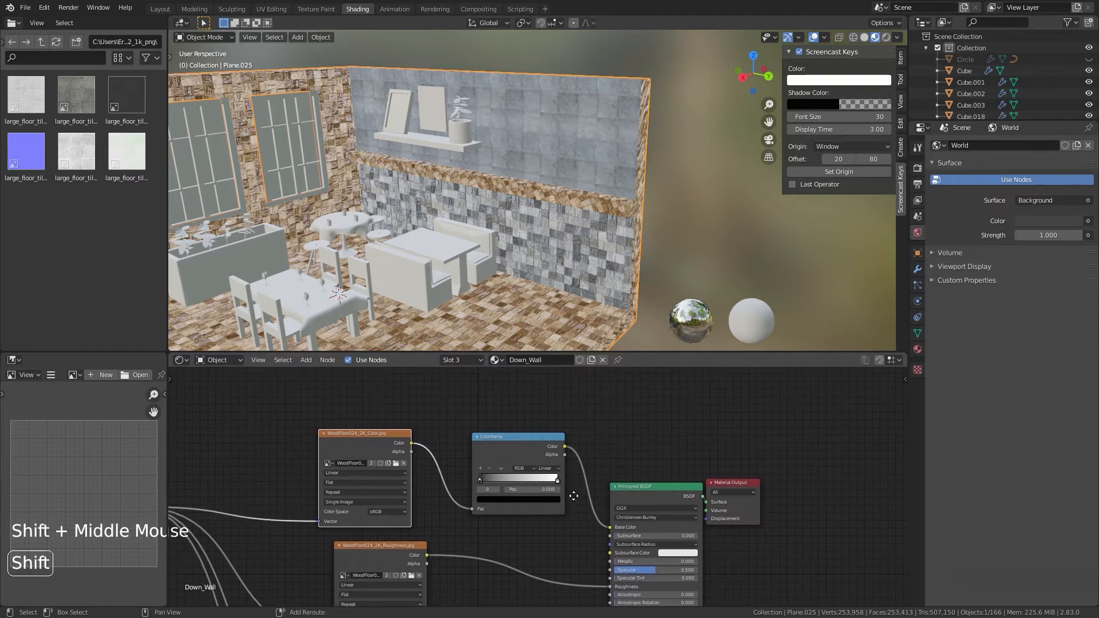
{"action": "scroll", "coordinate": [565, 490], "scroll_direction": "up", "scroll_amount": 6}
{"action": "middle_click_drag", "start_coordinate": [505, 479], "coordinate": [498, 494], "text": "shift"}
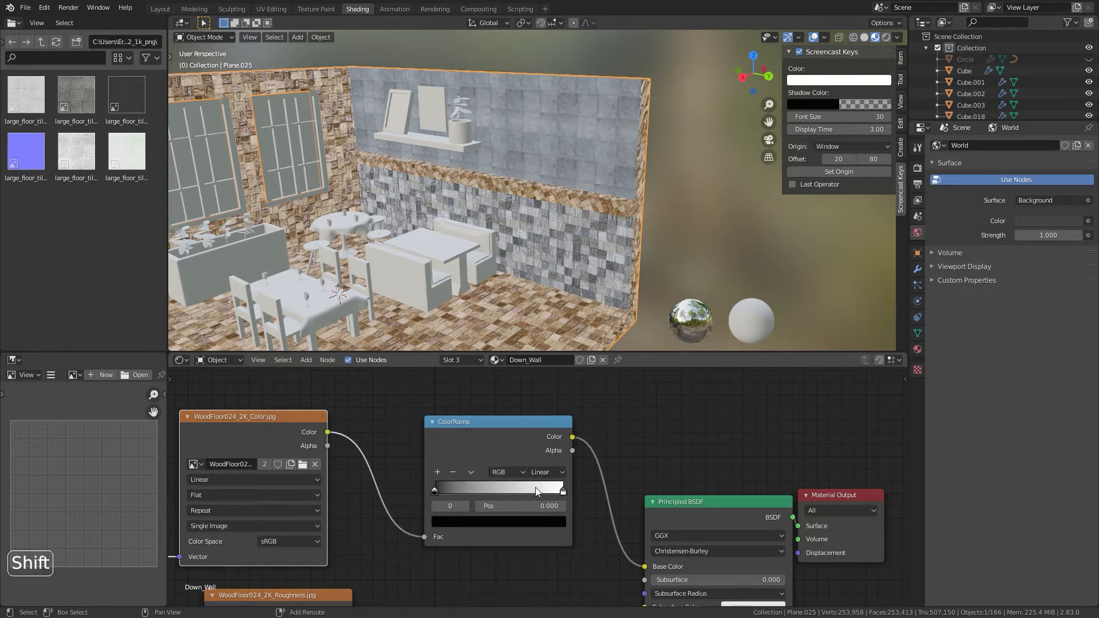
{"action": "mouse_move", "coordinate": [534, 487]}
{"action": "middle_mouse_down", "text": "shift"}
{"action": "mouse_move", "coordinate": [517, 491]}
{"action": "mouse_move", "coordinate": [527, 496]}
{"action": "middle_mouse_up", "text": "shift"}
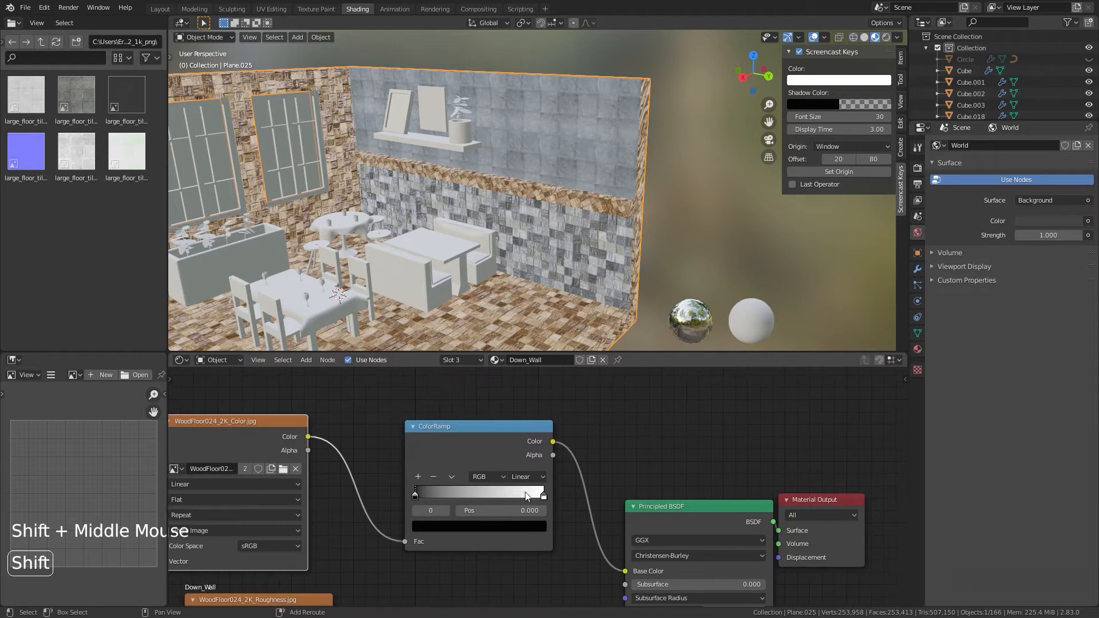
{"action": "left_click", "coordinate": [418, 477]}
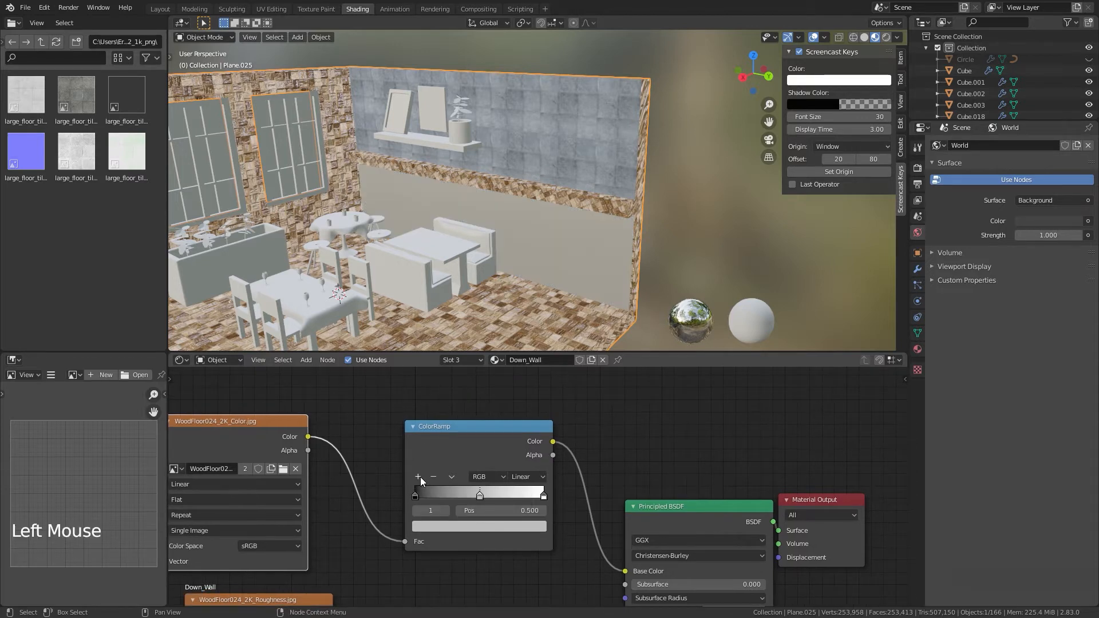
{"action": "left_click", "coordinate": [474, 524]}
{"action": "left_click_drag", "start_coordinate": [476, 415], "coordinate": [489, 356]}
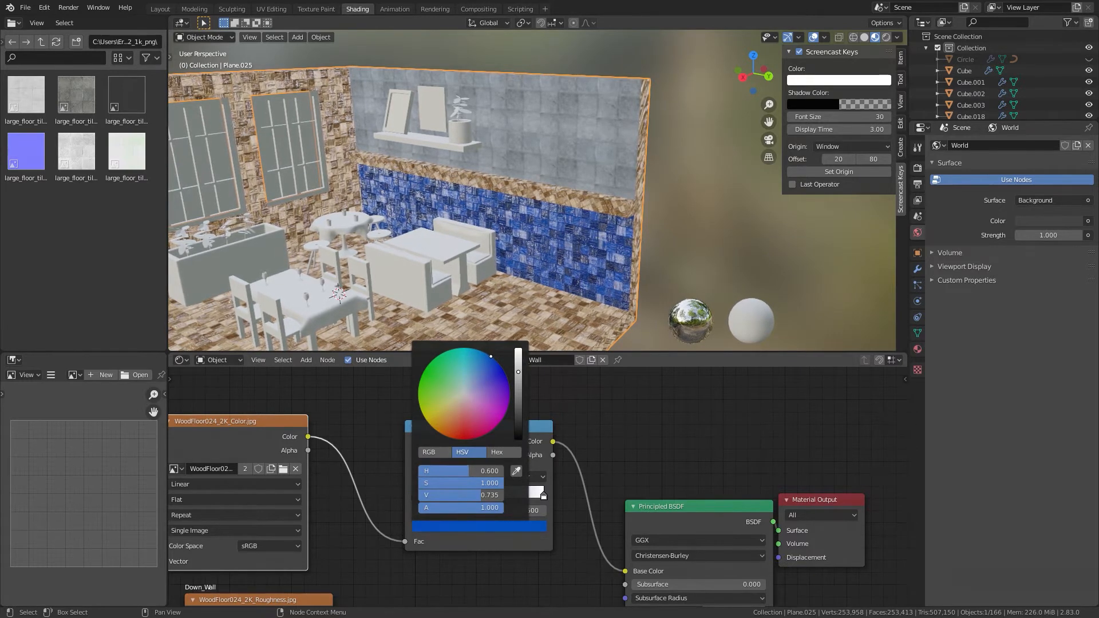
{"action": "left_click", "coordinate": [457, 496]}
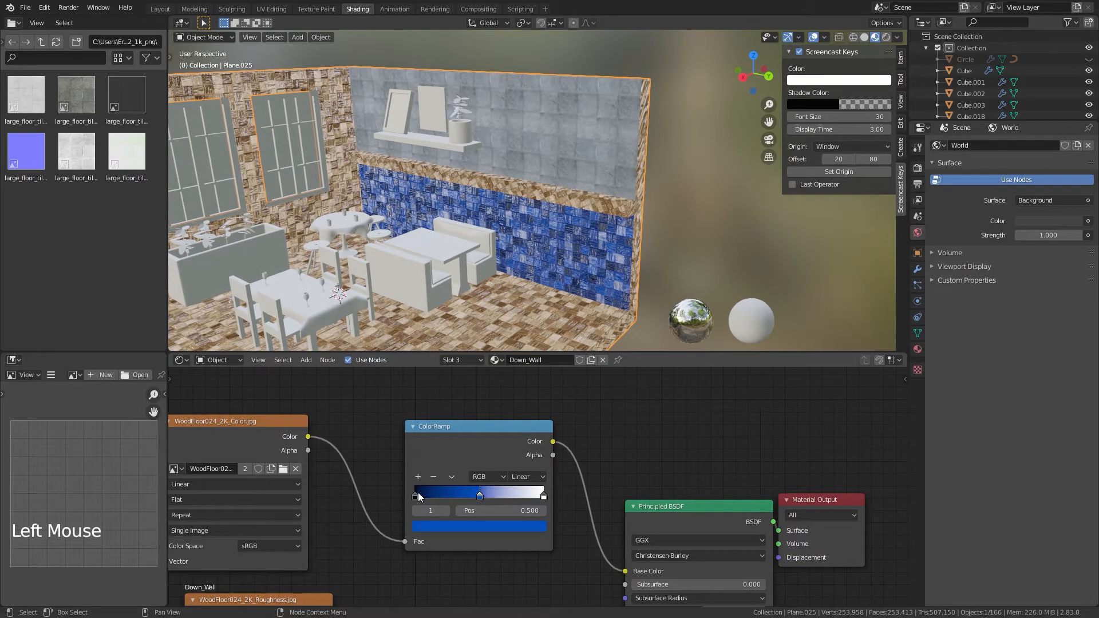
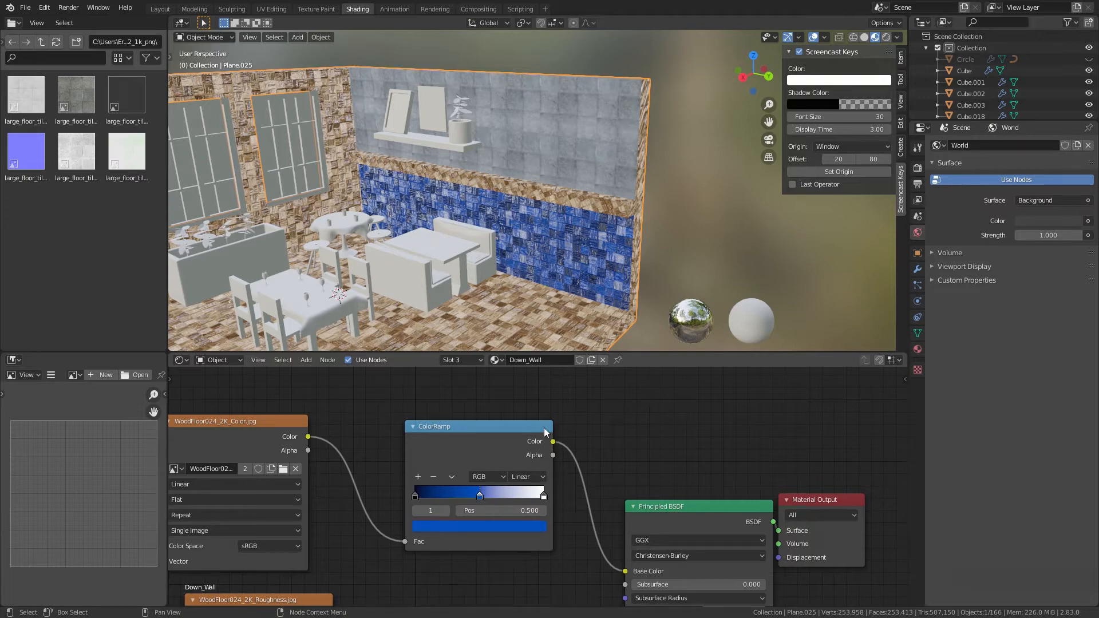
Step: Examine the recoloured lower wall, switch to the Layout workspace and view the whole room from several angles
{"action": "scroll", "coordinate": [581, 289], "scroll_direction": "up", "scroll_amount": 5}
{"action": "mouse_move", "coordinate": [576, 288]}
{"action": "middle_mouse_down", "text": "shift"}
{"action": "mouse_move", "coordinate": [555, 211]}
{"action": "mouse_move", "coordinate": [562, 232]}
{"action": "mouse_move", "coordinate": [541, 245]}
{"action": "mouse_move", "coordinate": [635, 242]}
{"action": "mouse_move", "coordinate": [573, 267]}
{"action": "middle_mouse_up", "text": "shift"}
{"action": "scroll", "coordinate": [619, 245], "scroll_direction": "down", "scroll_amount": 6}
{"action": "scroll", "coordinate": [575, 263], "scroll_direction": "down", "scroll_amount": 1}
{"action": "scroll", "coordinate": [542, 261], "scroll_direction": "up", "scroll_amount": 1, "text": "shift"}
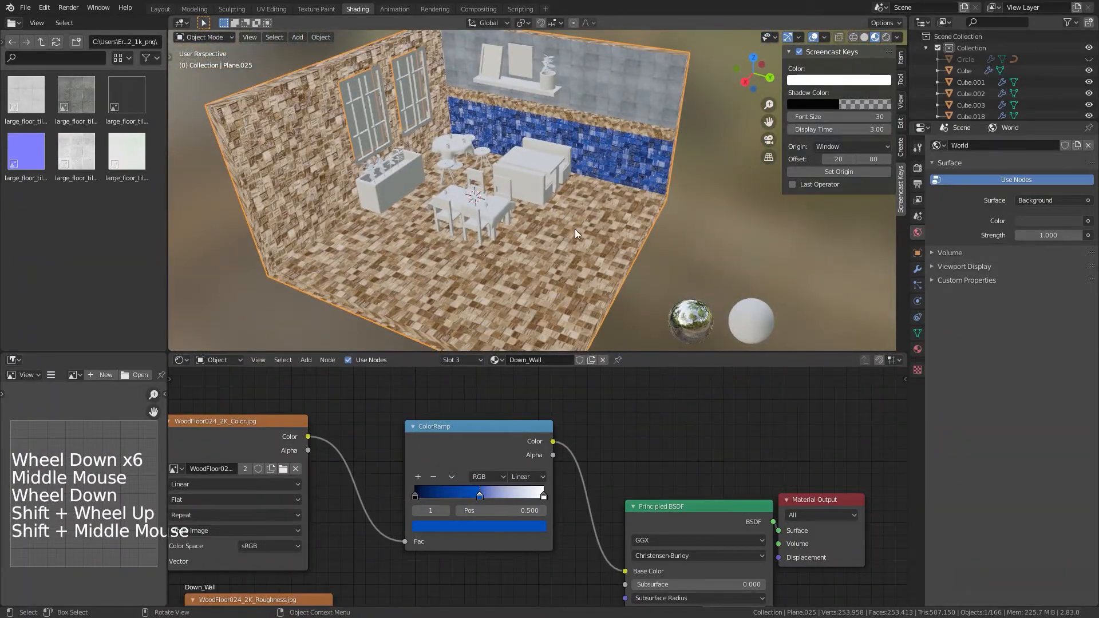
{"action": "left_click", "coordinate": [161, 8]}
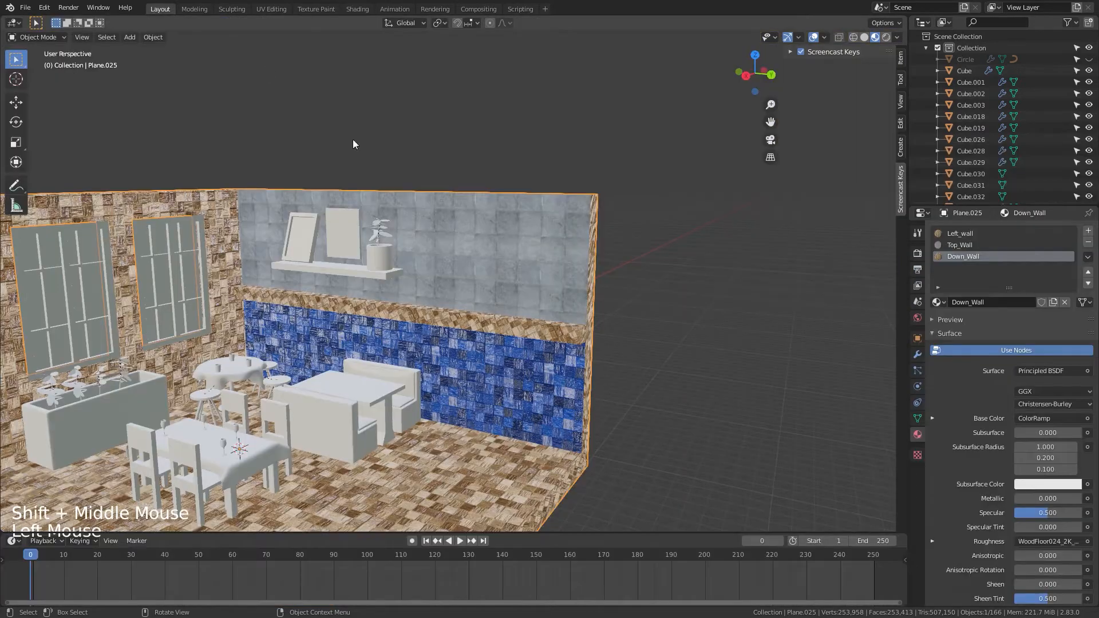
{"action": "scroll", "coordinate": [419, 270], "scroll_direction": "down", "scroll_amount": 2}
{"action": "scroll", "coordinate": [419, 269], "scroll_direction": "down", "scroll_amount": 3}
{"action": "middle_click_drag", "start_coordinate": [419, 270], "coordinate": [631, 257]}
{"action": "scroll", "coordinate": [507, 360], "scroll_direction": "up", "scroll_amount": 7}
{"action": "scroll", "coordinate": [568, 308], "scroll_direction": "down", "scroll_amount": 5}
{"action": "scroll", "coordinate": [567, 308], "scroll_direction": "up", "scroll_amount": 1}
{"action": "middle_click_drag", "start_coordinate": [567, 308], "coordinate": [502, 307]}
{"action": "left_click", "coordinate": [493, 311]}
{"action": "key", "text": "Tab"}
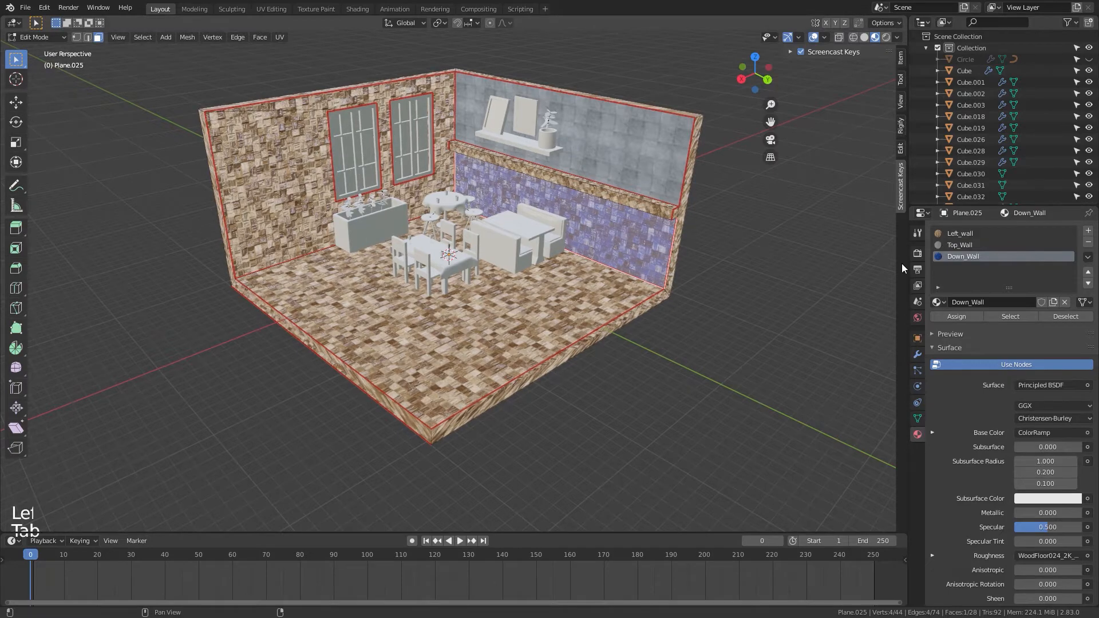
{"action": "key", "text": "Tab"}
Step: Enter Edit Mode on the wall object and add a fourth material slot with a new material
{"action": "middle_click_drag", "start_coordinate": [758, 256], "coordinate": [599, 296], "text": "shift"}
{"action": "scroll", "coordinate": [666, 305], "scroll_direction": "up", "scroll_amount": 2}
{"action": "scroll", "coordinate": [645, 236], "scroll_direction": "up", "scroll_amount": 1, "text": "shift"}
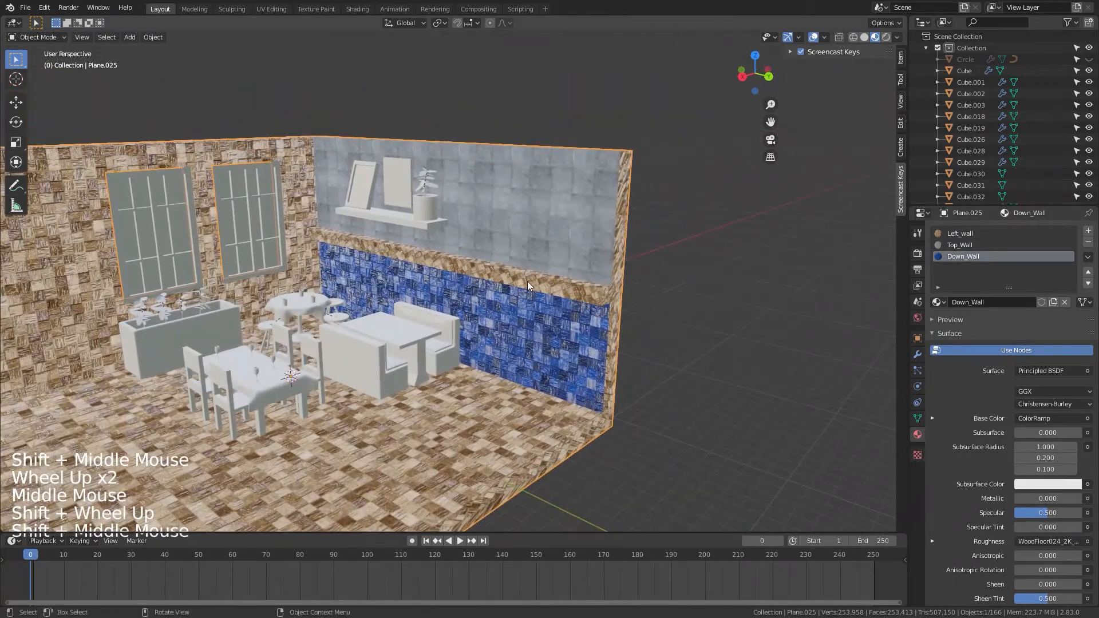
{"action": "scroll", "coordinate": [529, 280], "scroll_direction": "up", "scroll_amount": 3}
{"action": "middle_click_drag", "start_coordinate": [531, 281], "coordinate": [480, 323], "text": "shift"}
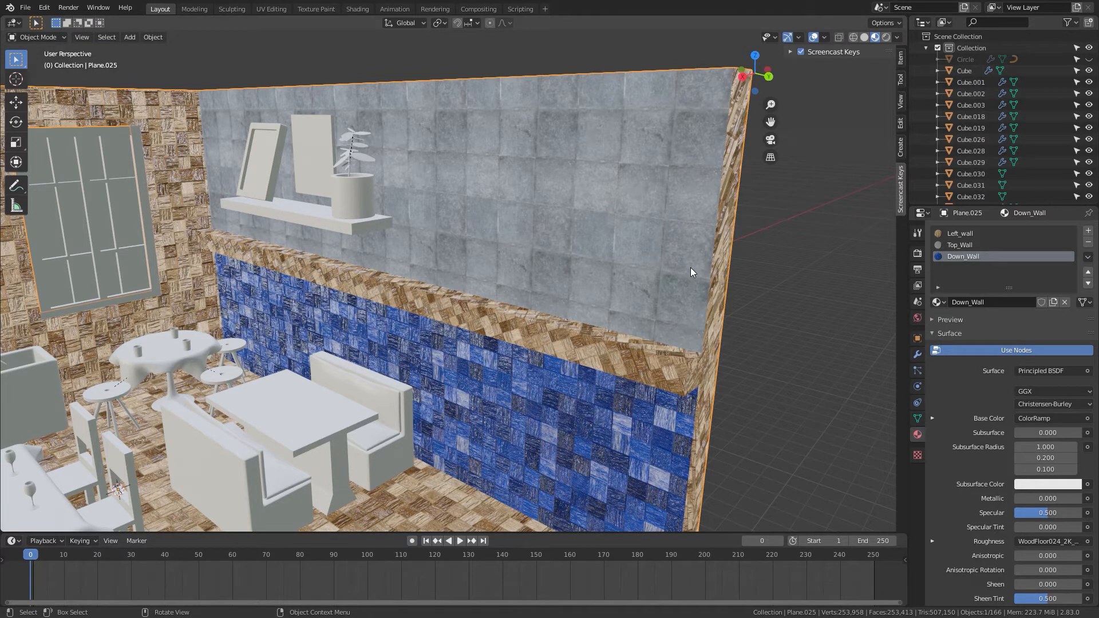
{"action": "left_click", "coordinate": [663, 372]}
{"action": "key", "text": "Tab"}
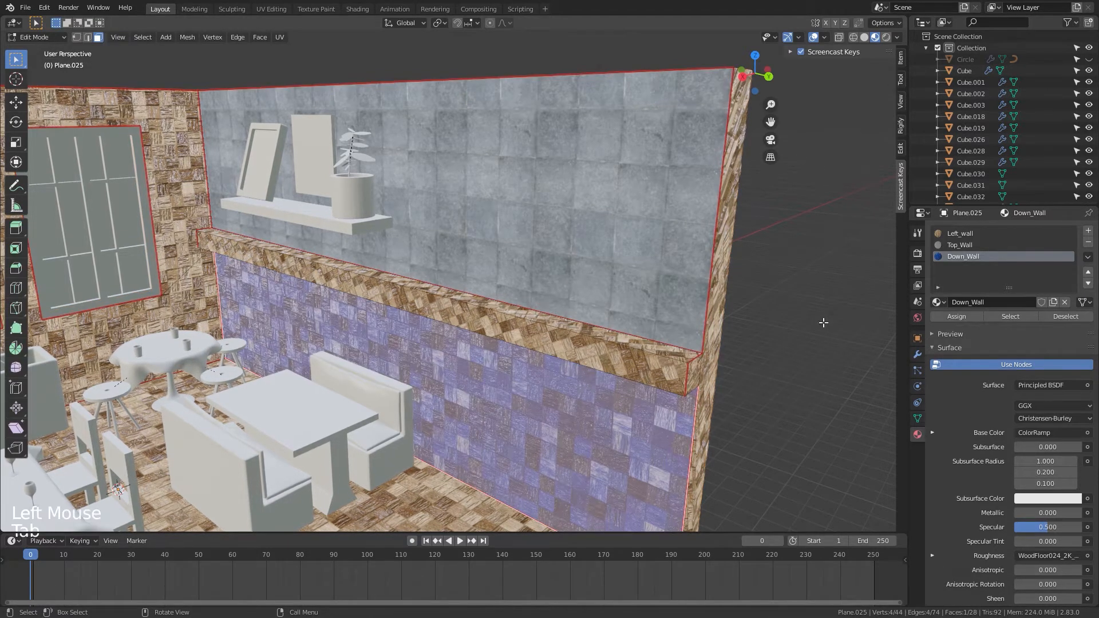
{"action": "left_click", "coordinate": [1089, 231]}
{"action": "left_click", "coordinate": [967, 302]}
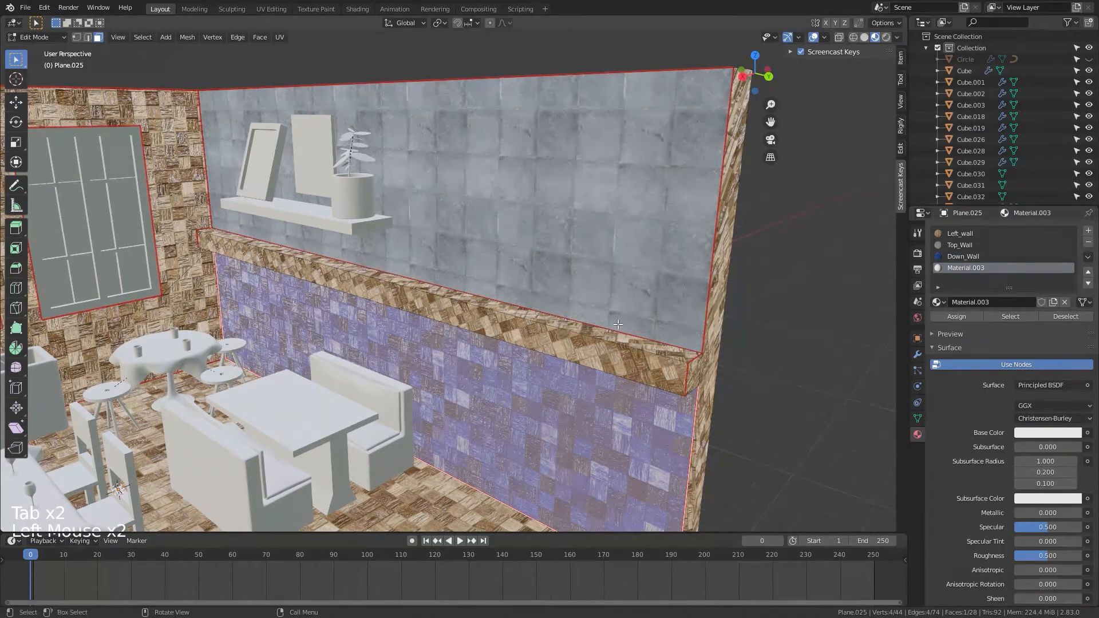
Step: Select the faces of the protruding ledge between the upper and lower wall and assign the fourth slot's new material to them
{"action": "left_click", "coordinate": [609, 353]}
{"action": "left_click", "coordinate": [608, 357], "text": "shift"}
{"action": "middle_click_drag", "start_coordinate": [608, 357], "coordinate": [770, 326]}
{"action": "left_click", "coordinate": [636, 212], "text": "shift"}
{"action": "left_click", "coordinate": [629, 189], "text": "shift"}
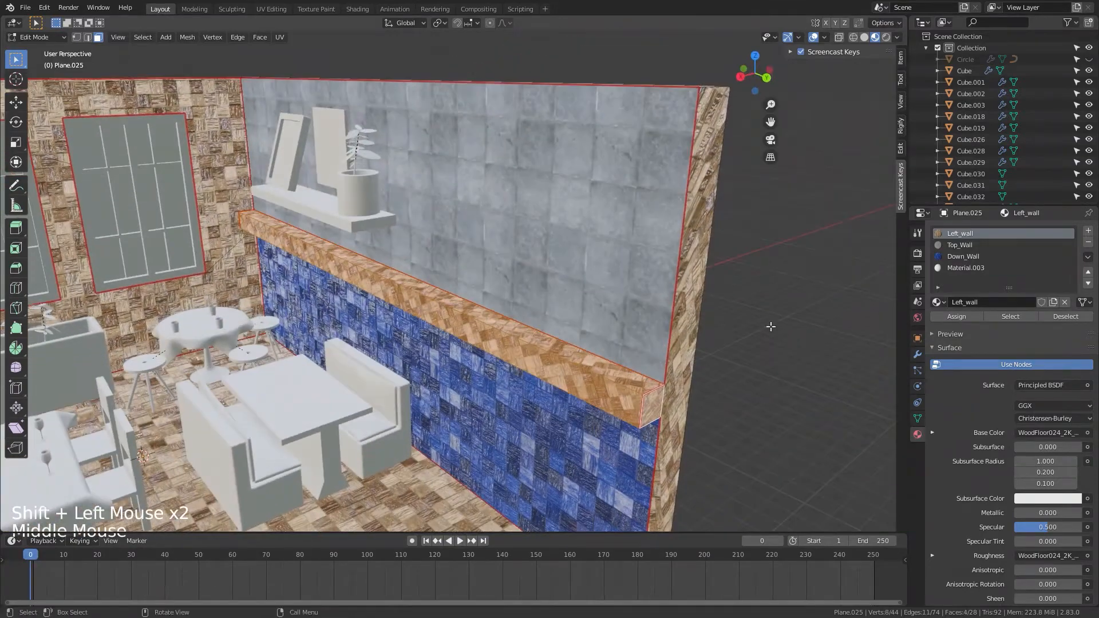
{"action": "left_click", "coordinate": [968, 268]}
{"action": "left_click", "coordinate": [955, 316]}
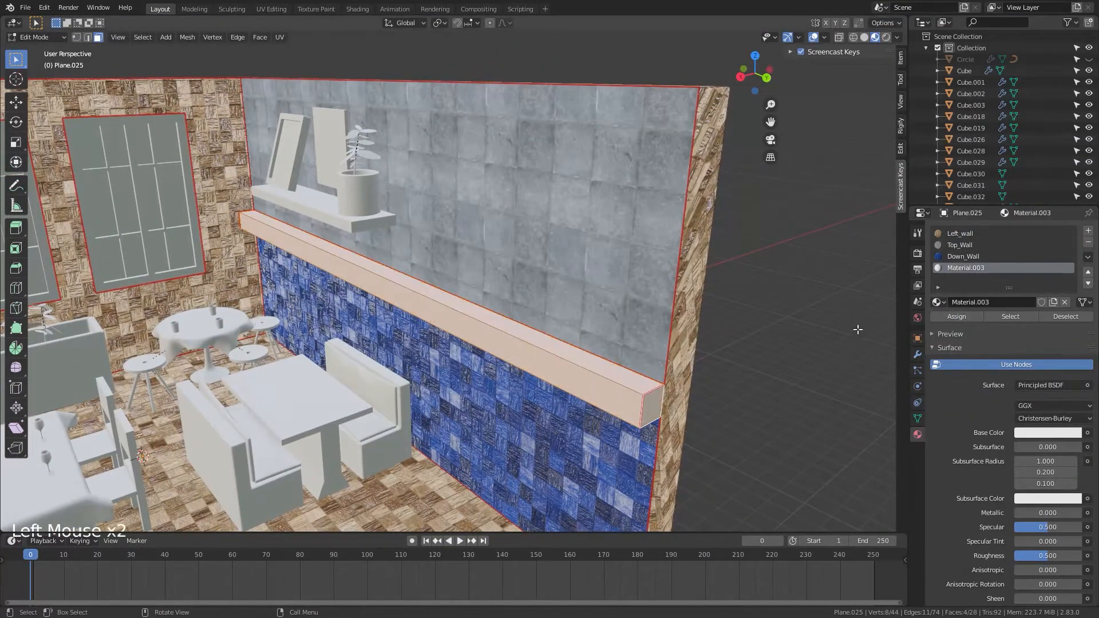
Step: Return to Object Mode and rename the ledge's new material Middle_wall
{"action": "key", "text": "Tab"}
{"action": "double_click", "coordinate": [963, 268]}
{"action": "type", "text": "Mi"}
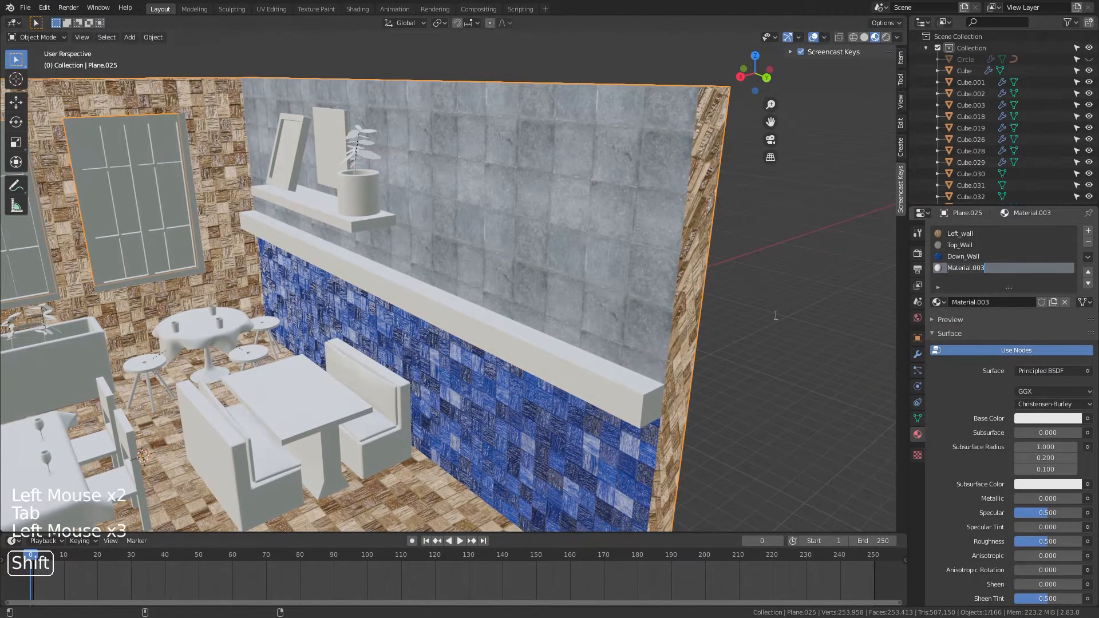
{"action": "type", "text": "ddle_wall"}
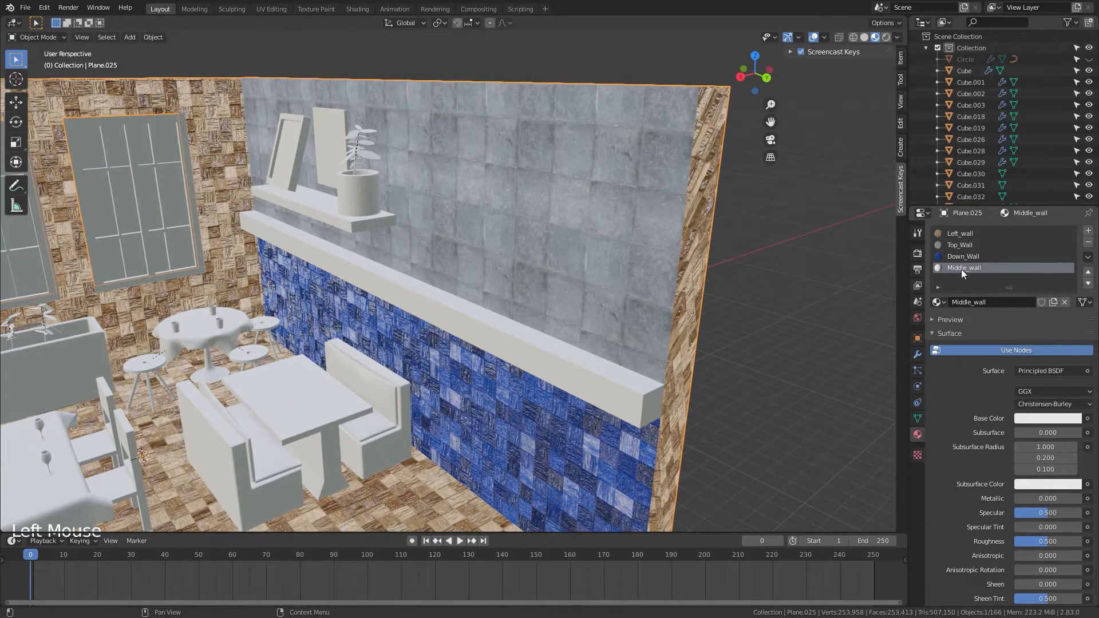
Step: Switch to the Shading workspace and make room beside the Middle_wall shader nodes for image textures
{"action": "scroll", "coordinate": [678, 325], "scroll_direction": "down", "scroll_amount": 5}
{"action": "middle_click_drag", "start_coordinate": [678, 325], "coordinate": [581, 352]}
{"action": "scroll", "coordinate": [681, 334], "scroll_direction": "up", "scroll_amount": 3}
{"action": "scroll", "coordinate": [681, 334], "scroll_direction": "up", "scroll_amount": 3}
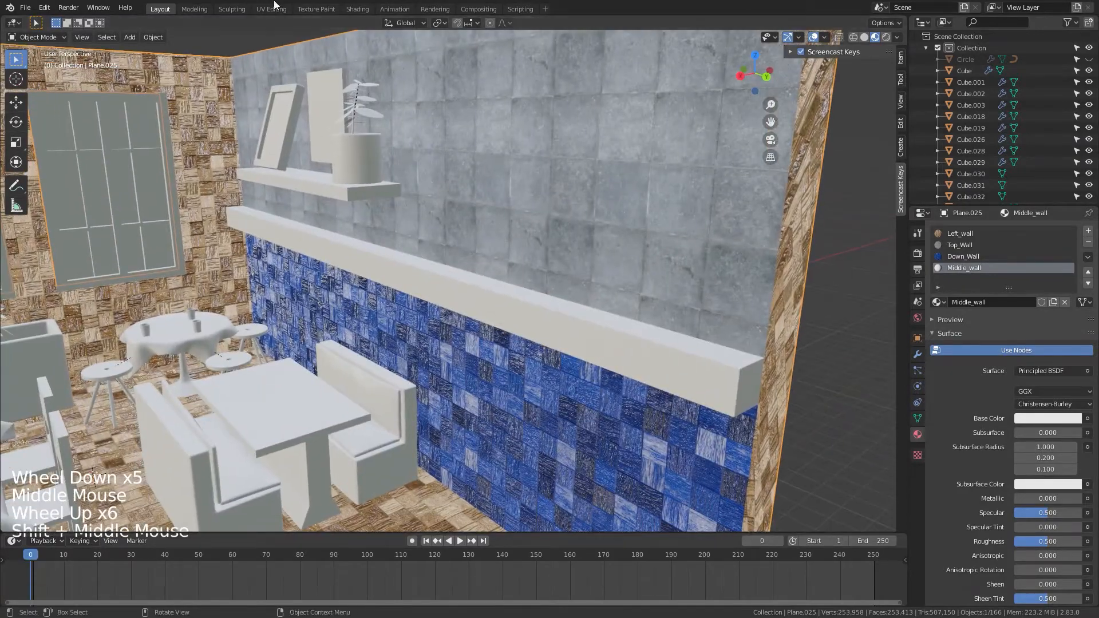
{"action": "left_click", "coordinate": [357, 9]}
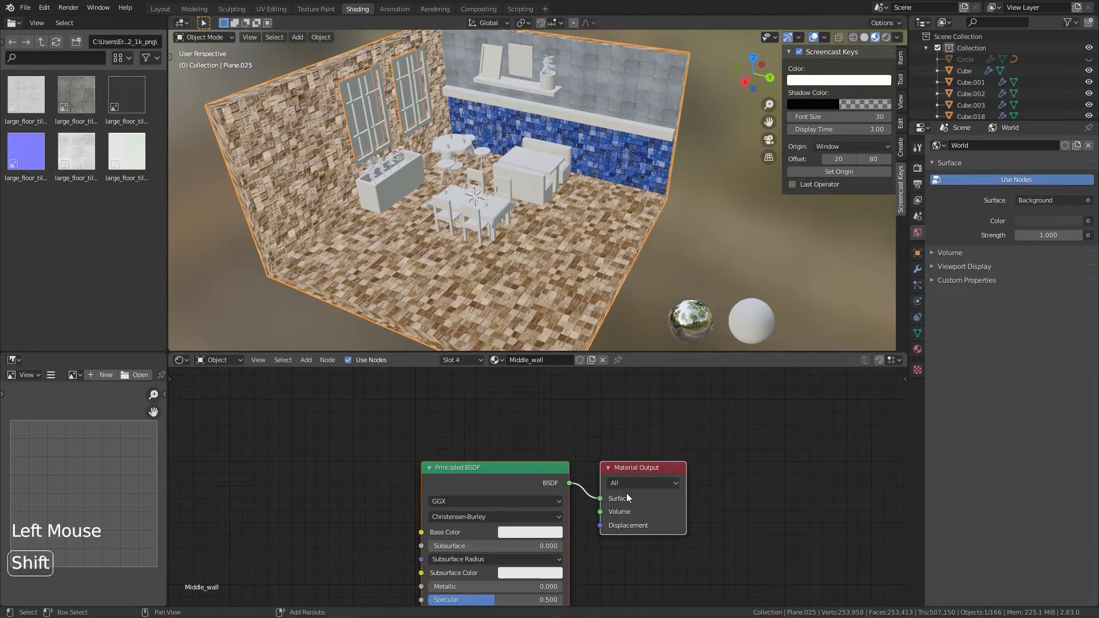
{"action": "middle_click_drag", "start_coordinate": [626, 493], "coordinate": [631, 444], "text": "shift"}
{"action": "scroll", "coordinate": [517, 462], "scroll_direction": "down", "scroll_amount": 6}
{"action": "middle_click_drag", "start_coordinate": [517, 461], "coordinate": [554, 468], "text": "shift"}
{"action": "scroll", "coordinate": [516, 468], "scroll_direction": "up", "scroll_amount": 1, "text": "shift"}
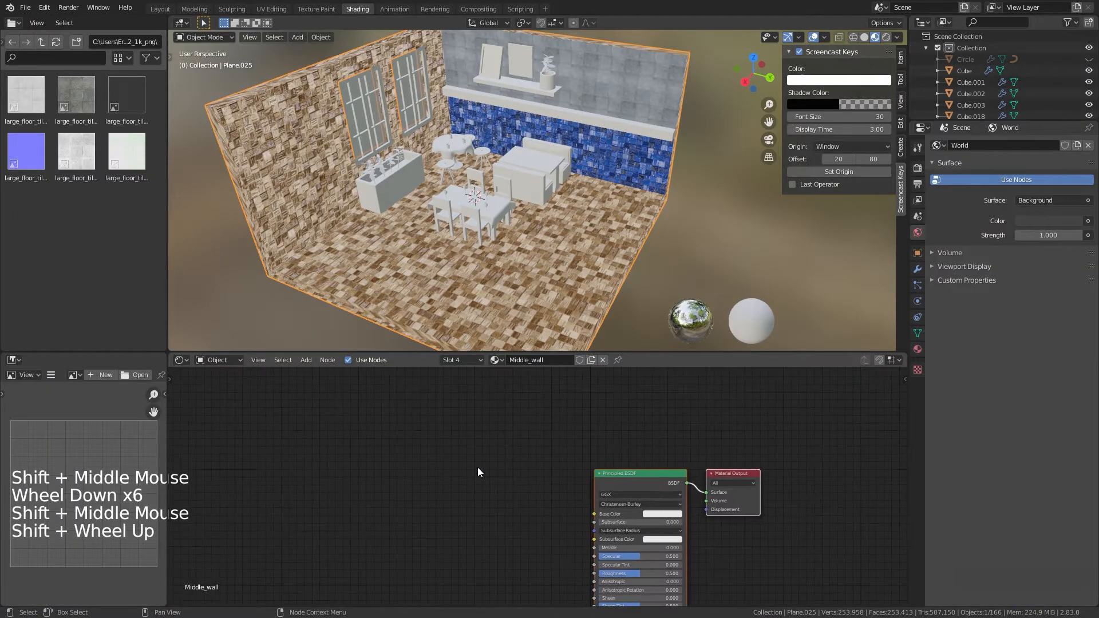
{"action": "left_click", "coordinate": [433, 474]}
Step: Switch to File Explorer, copy the path of the Wood004_2K-JPG folder in Tutorial_1 and load it in Blender's file browser
{"action": "key", "text": "alt+Tab"}
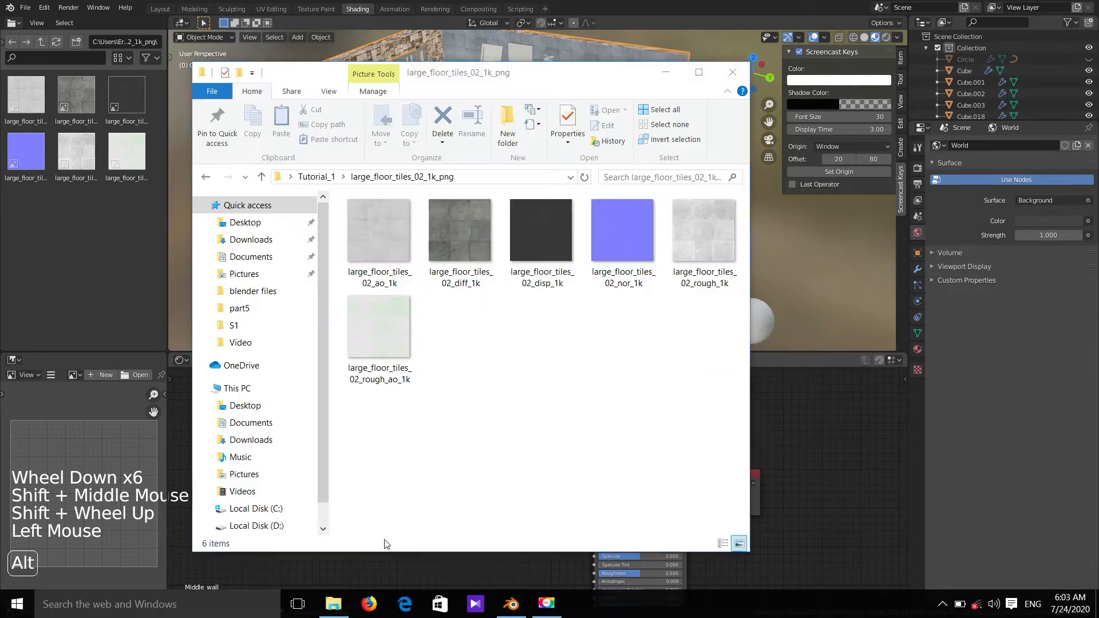
{"action": "left_click", "coordinate": [316, 176]}
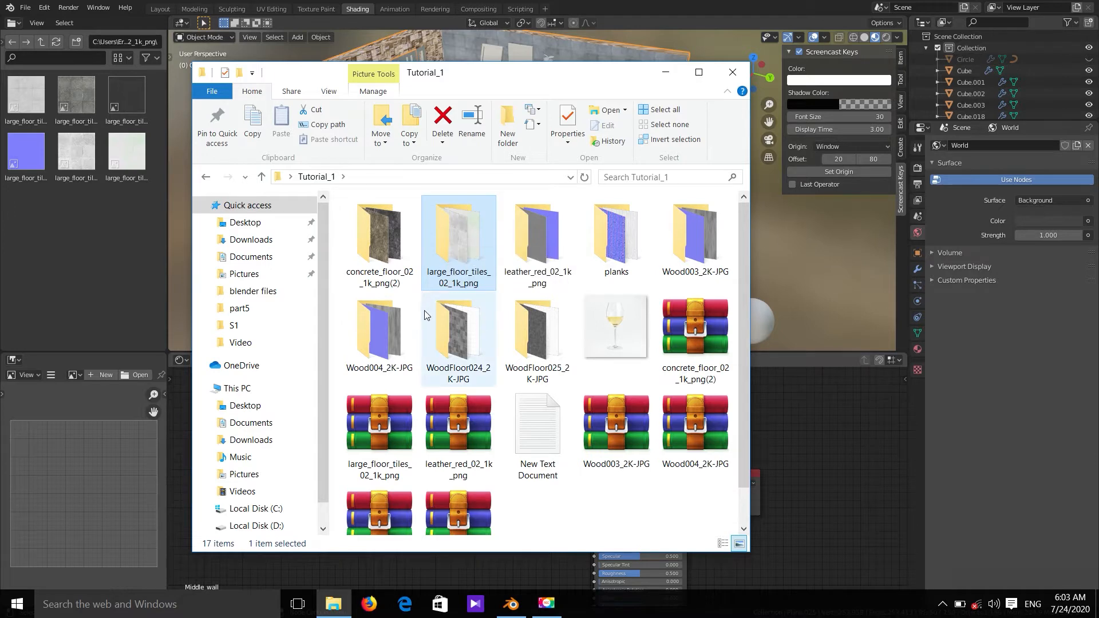
{"action": "double_click", "coordinate": [384, 337]}
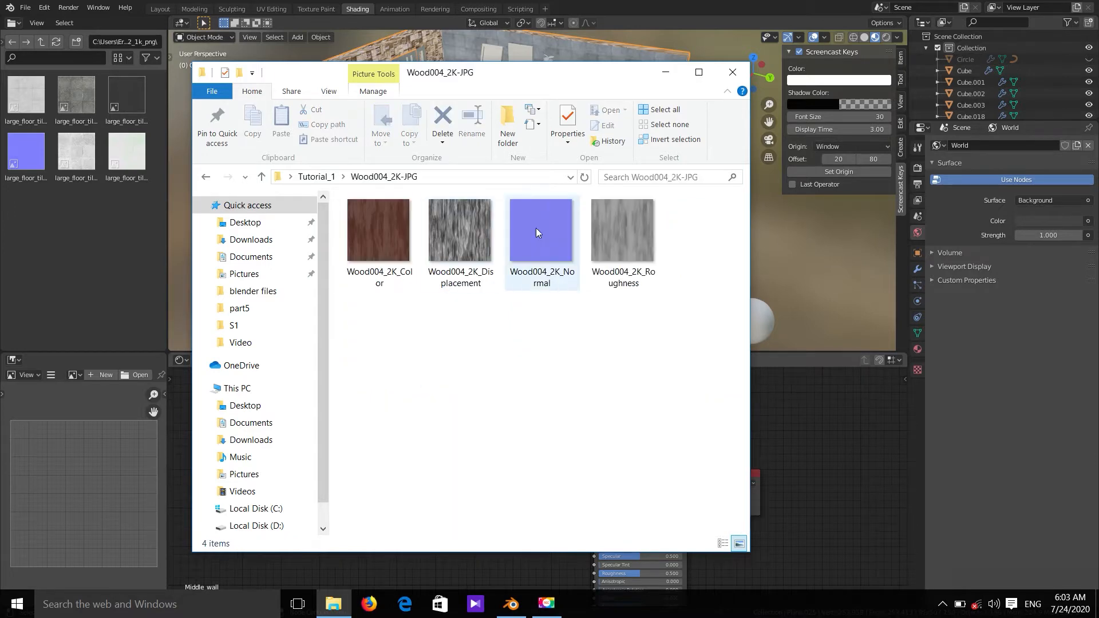
{"action": "left_click", "coordinate": [484, 178]}
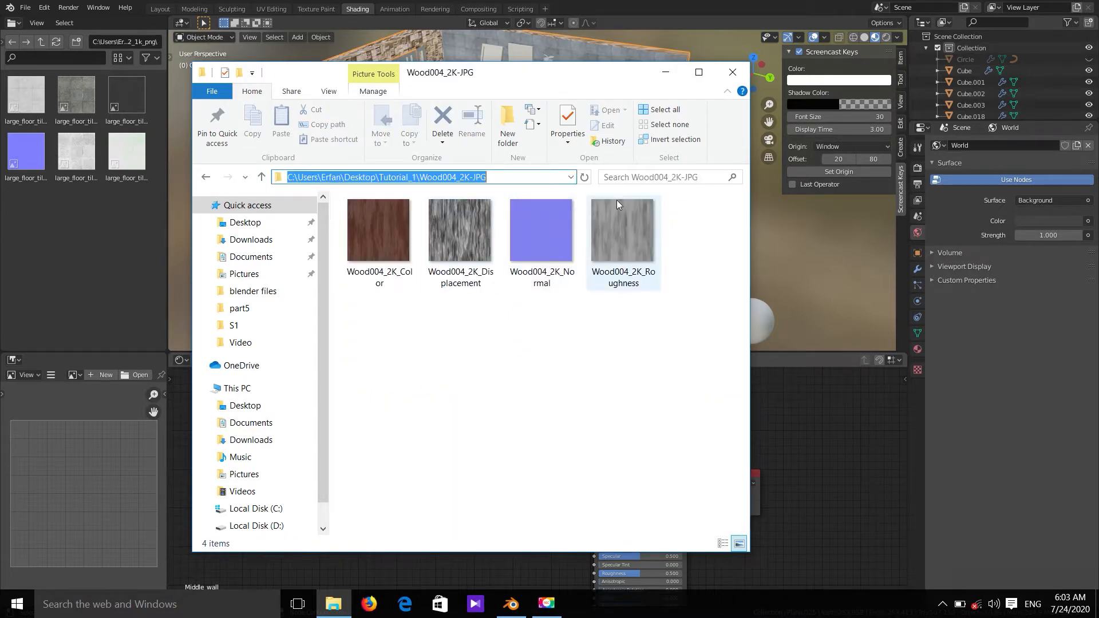
{"action": "left_click", "coordinate": [121, 43]}
{"action": "key", "text": "ctrl+v"}
{"action": "key", "text": "Return"}
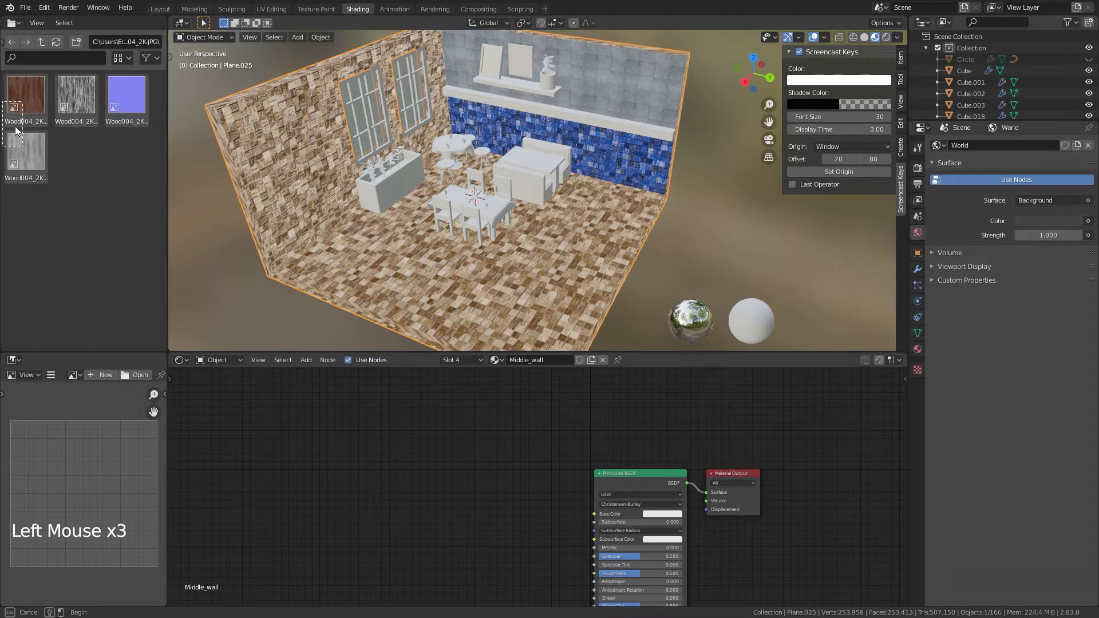
Step: Add the Wood004 color, displacement, normal and roughness images to the Middle_wall node graph as texture nodes
{"action": "left_click_drag", "start_coordinate": [26, 95], "coordinate": [479, 472]}
{"action": "middle_click_drag", "start_coordinate": [479, 472], "coordinate": [433, 380], "text": "shift"}
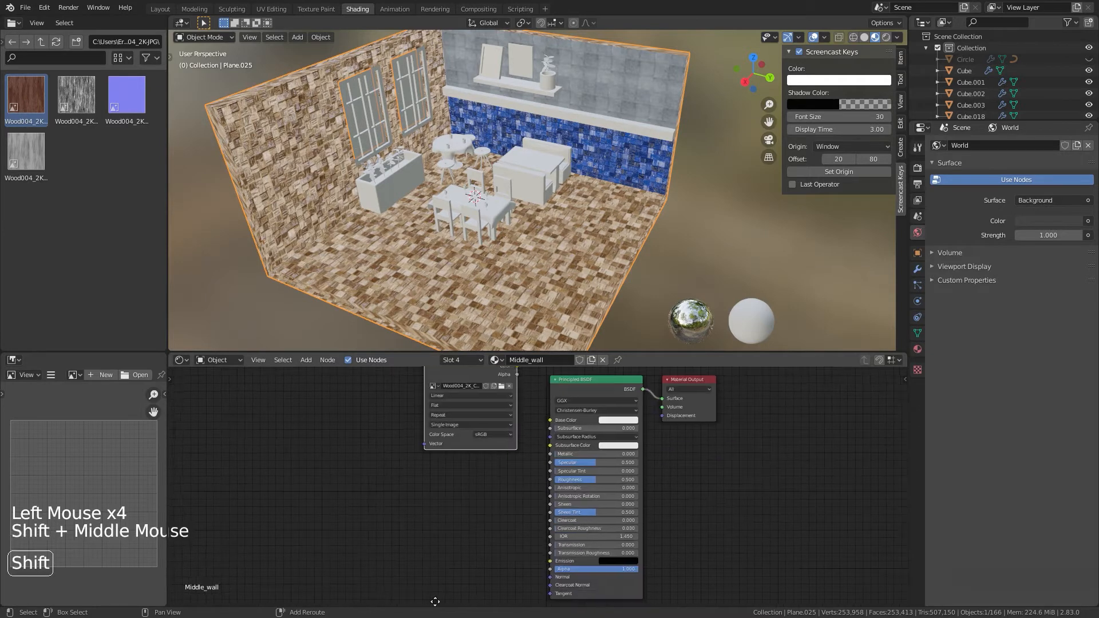
{"action": "left_click", "coordinate": [31, 107]}
{"action": "left_click_drag", "start_coordinate": [88, 126], "coordinate": [372, 563]}
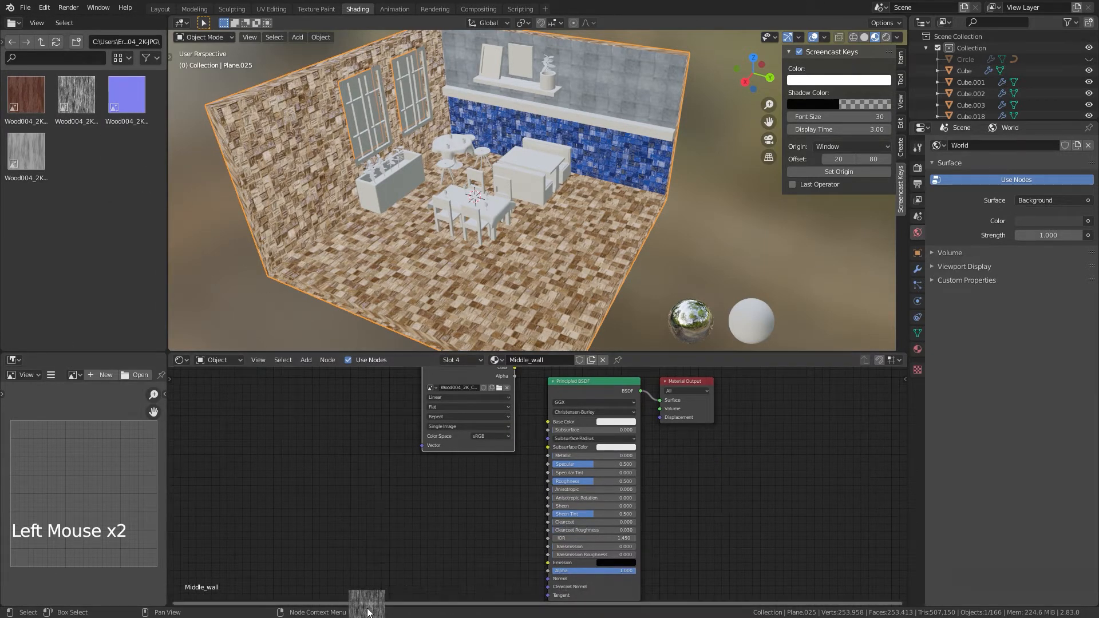
{"action": "left_click", "coordinate": [122, 105]}
{"action": "left_click", "coordinate": [121, 106]}
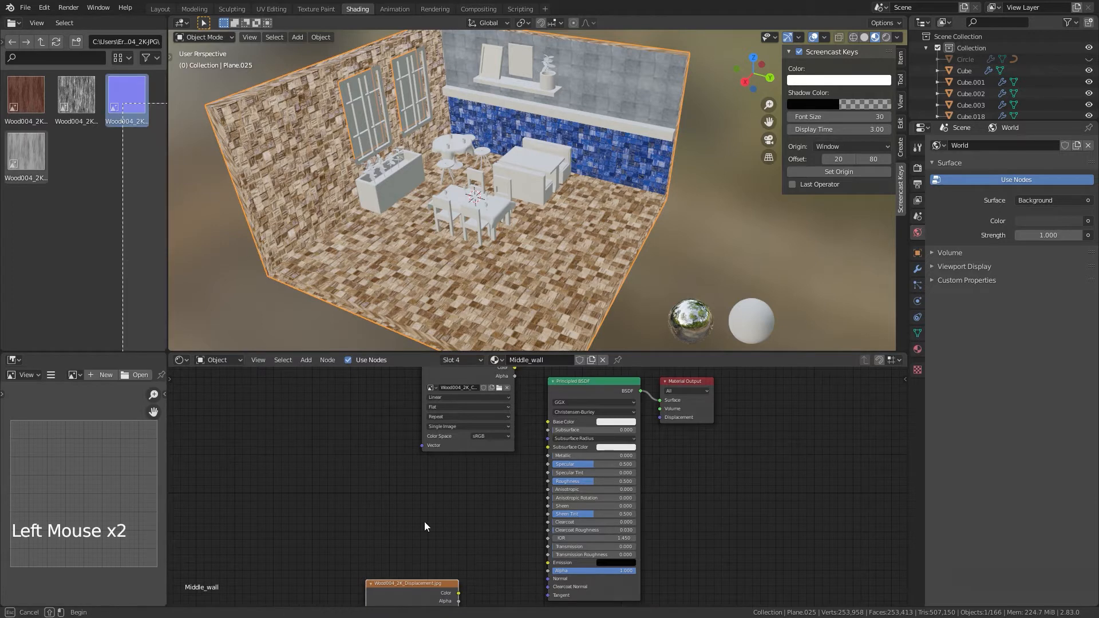
{"action": "left_click_drag", "start_coordinate": [121, 105], "coordinate": [393, 522]}
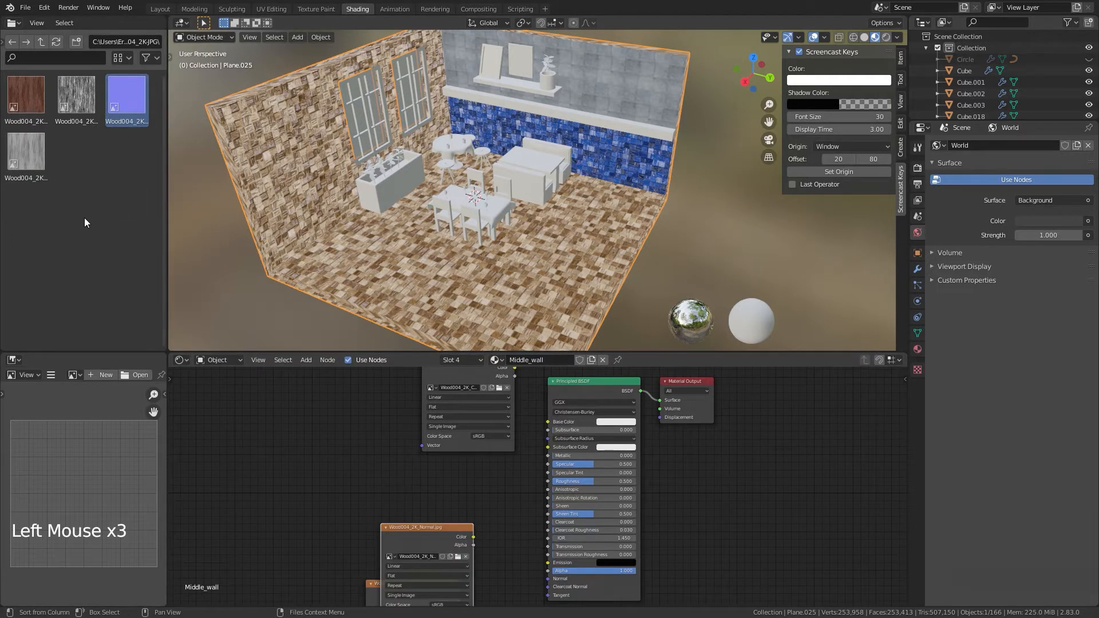
{"action": "left_click", "coordinate": [26, 152]}
{"action": "left_click_drag", "start_coordinate": [26, 152], "coordinate": [414, 481]}
Step: Add a Texture Coordinate and Mapping setup to the Wood004 color texture and move both nodes farther away from it
{"action": "middle_click_drag", "start_coordinate": [415, 482], "coordinate": [486, 436], "text": "shift"}
{"action": "left_click", "coordinate": [487, 434]}
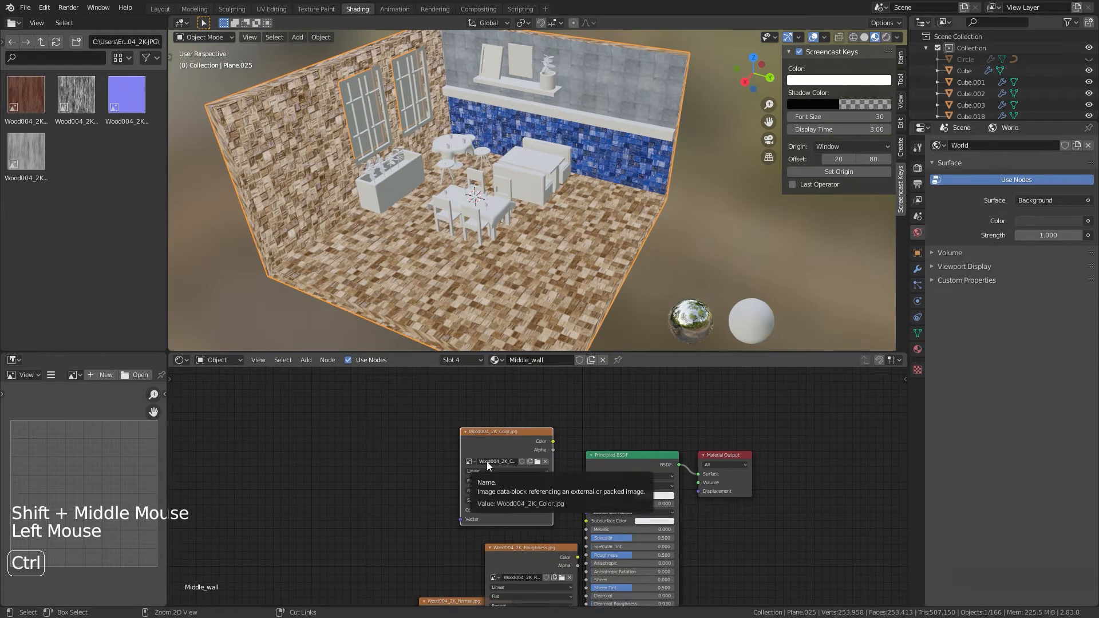
{"action": "key", "text": "ctrl+t"}
{"action": "left_click", "coordinate": [360, 431]}
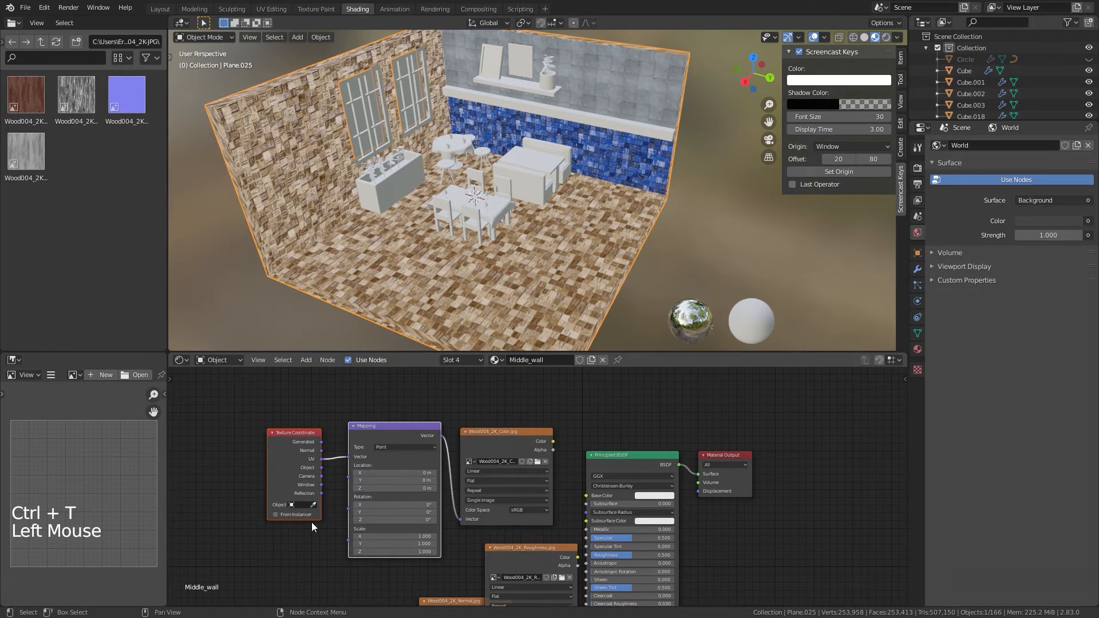
{"action": "scroll", "coordinate": [362, 481], "scroll_direction": "down", "scroll_amount": 6}
{"action": "left_click_drag", "start_coordinate": [404, 452], "coordinate": [279, 479]}
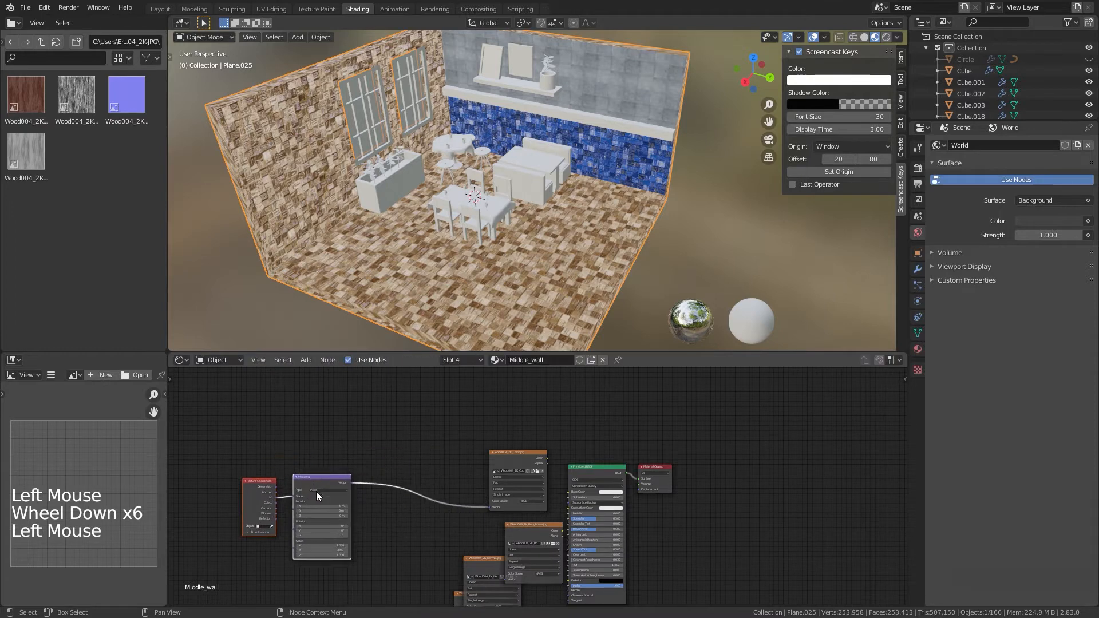
Step: Arrange the roughness, normal and displacement texture nodes in a non-overlapping column below the color texture, with the displacement node expanded
{"action": "middle_click_drag", "start_coordinate": [505, 566], "coordinate": [514, 485], "text": "shift"}
{"action": "left_click_drag", "start_coordinate": [514, 493], "coordinate": [474, 480]}
{"action": "left_click", "coordinate": [478, 523]}
{"action": "middle_click_drag", "start_coordinate": [476, 534], "coordinate": [474, 510], "text": "shift"}
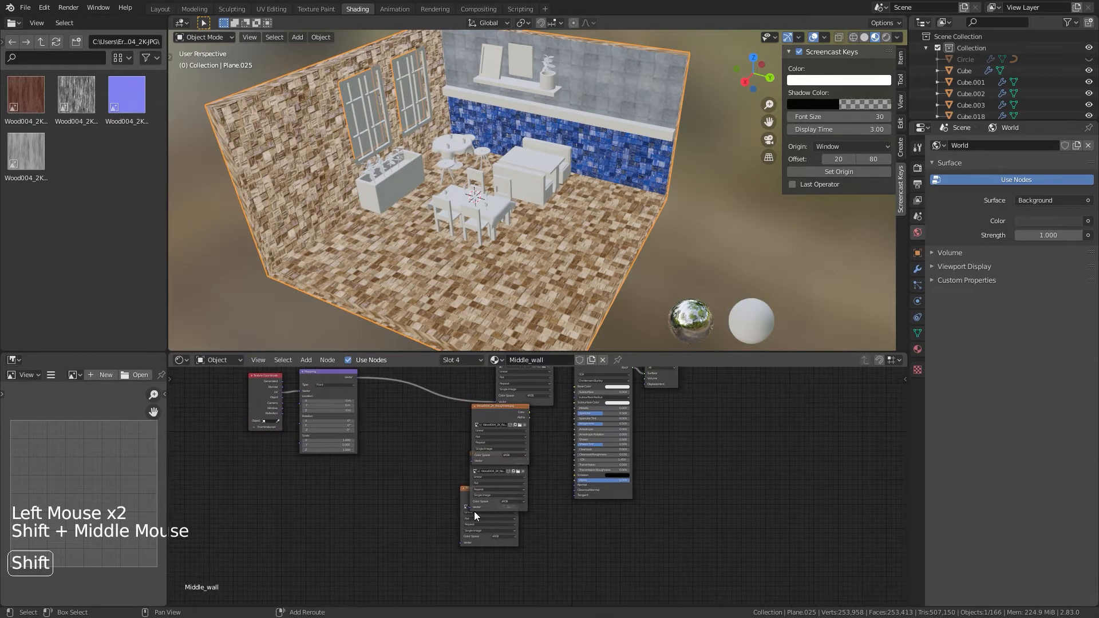
{"action": "left_click", "coordinate": [463, 489]}
{"action": "left_click_drag", "start_coordinate": [462, 492], "coordinate": [479, 546]}
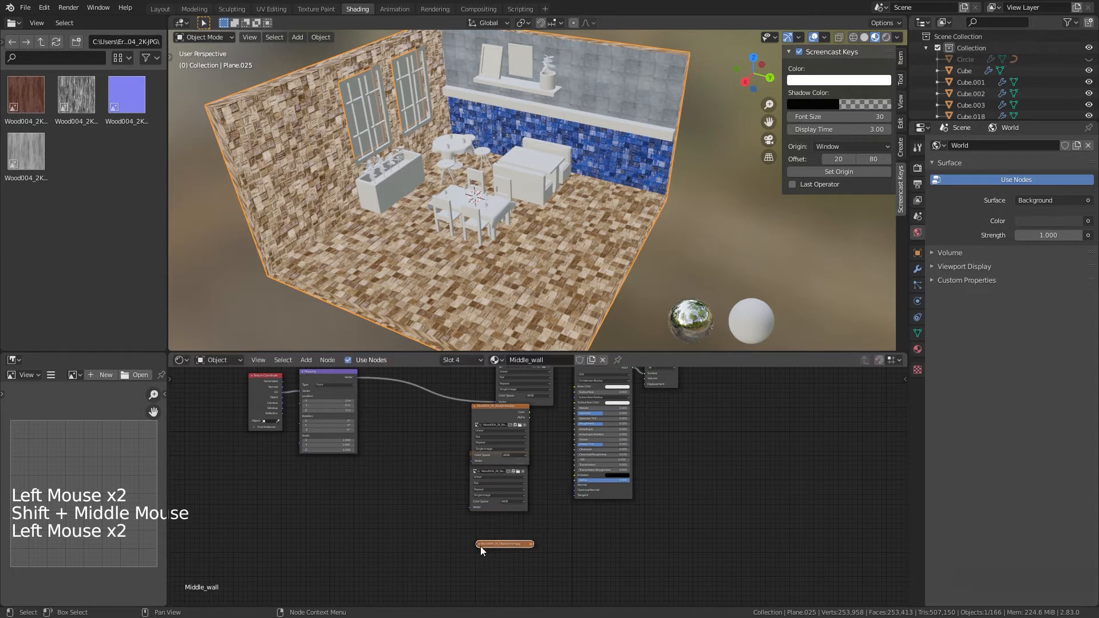
{"action": "left_click", "coordinate": [477, 544]}
{"action": "left_click", "coordinate": [479, 544]}
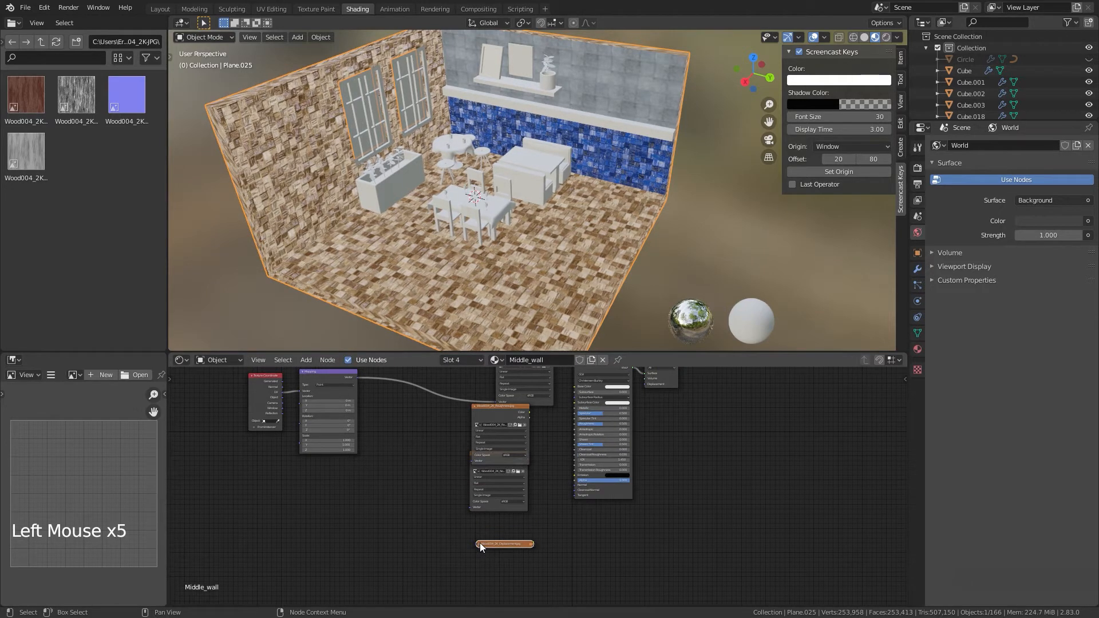
{"action": "left_click", "coordinate": [479, 543]}
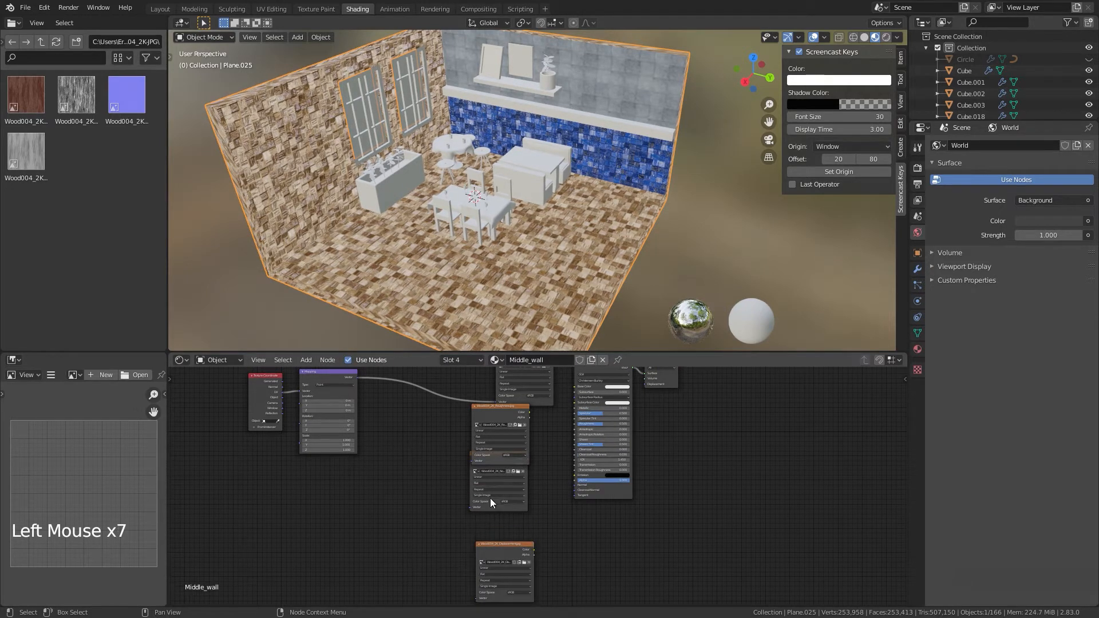
{"action": "left_click_drag", "start_coordinate": [492, 452], "coordinate": [493, 476]}
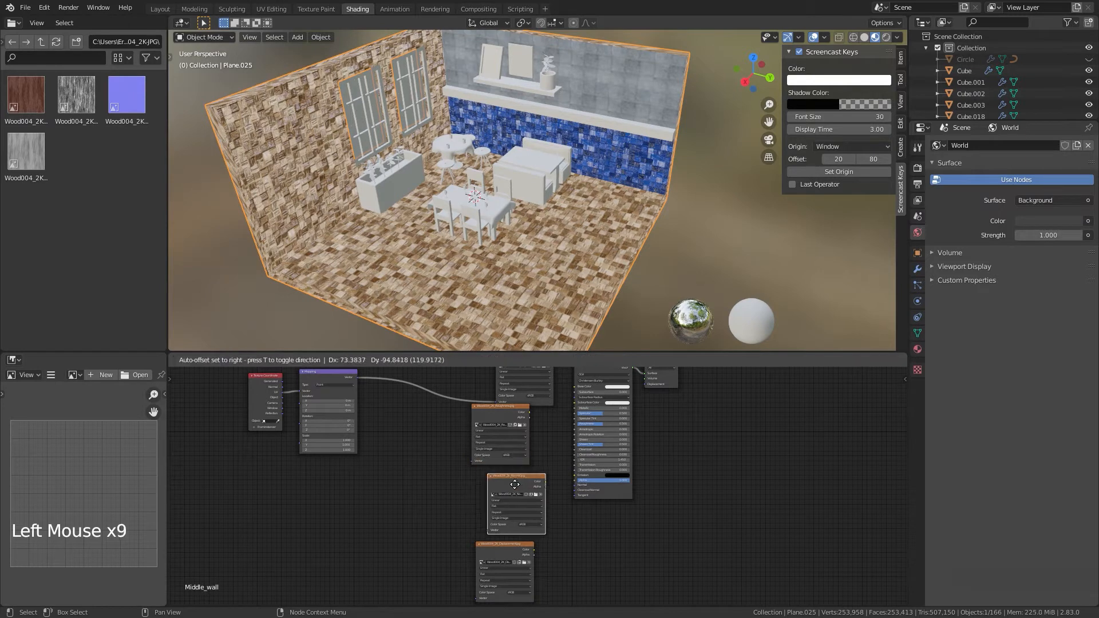
{"action": "left_click", "coordinate": [502, 409]}
{"action": "left_click_drag", "start_coordinate": [510, 419], "coordinate": [528, 427]}
Step: Link the Mapping node's Vector output to the Vector inputs of the roughness, normal and displacement textures
{"action": "left_click_drag", "start_coordinate": [487, 470], "coordinate": [359, 377]}
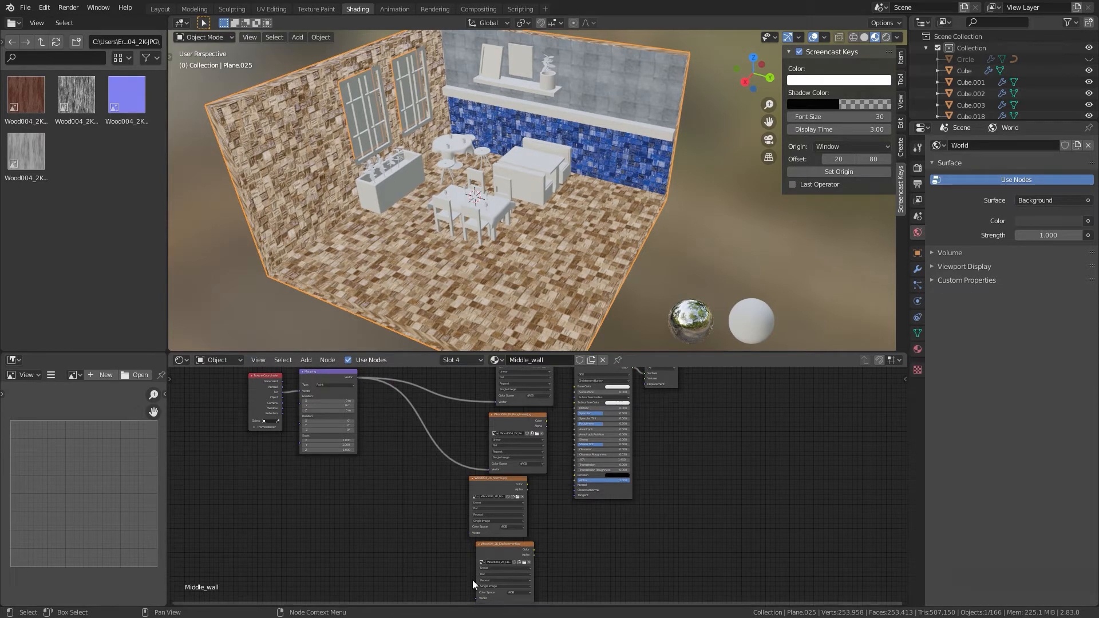
{"action": "left_click_drag", "start_coordinate": [470, 533], "coordinate": [357, 377]}
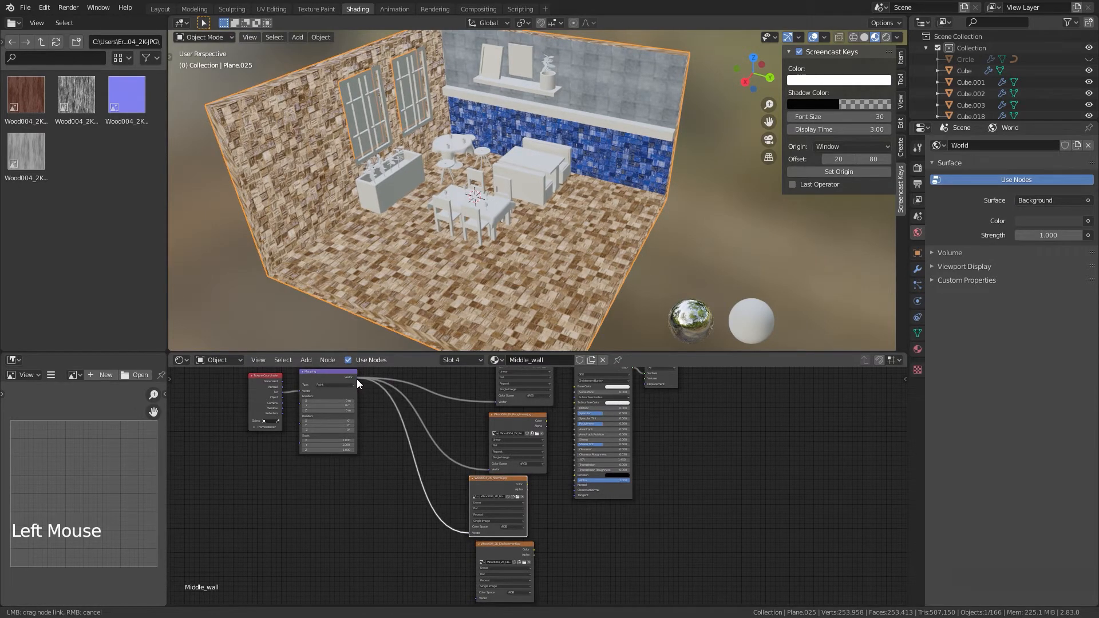
{"action": "left_click_drag", "start_coordinate": [477, 598], "coordinate": [357, 378]}
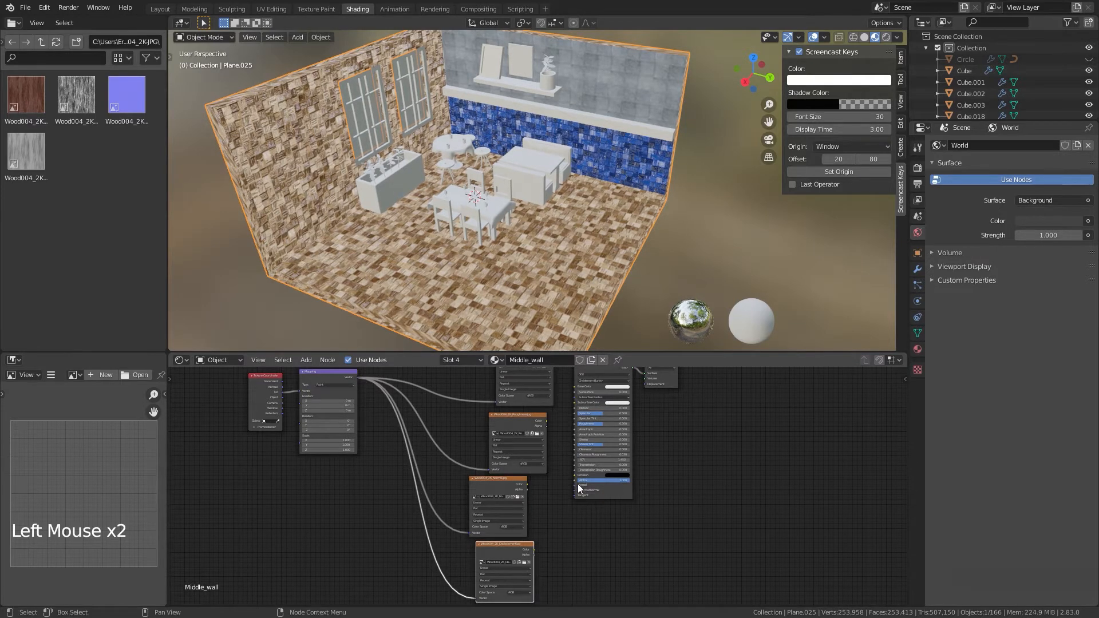
Step: Add a Bump node and place it beside the normal and displacement textures
{"action": "middle_click_drag", "start_coordinate": [578, 483], "coordinate": [515, 496], "text": "shift"}
{"action": "key", "text": "shift+a"}
{"action": "left_click", "coordinate": [496, 489]}
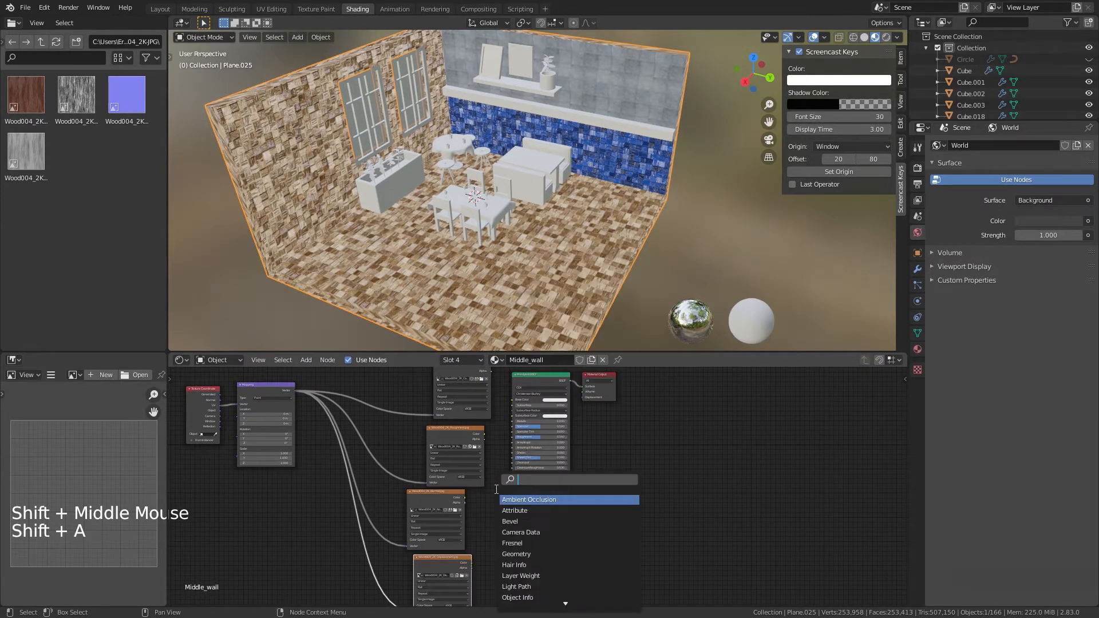
{"action": "type", "text": "bump"}
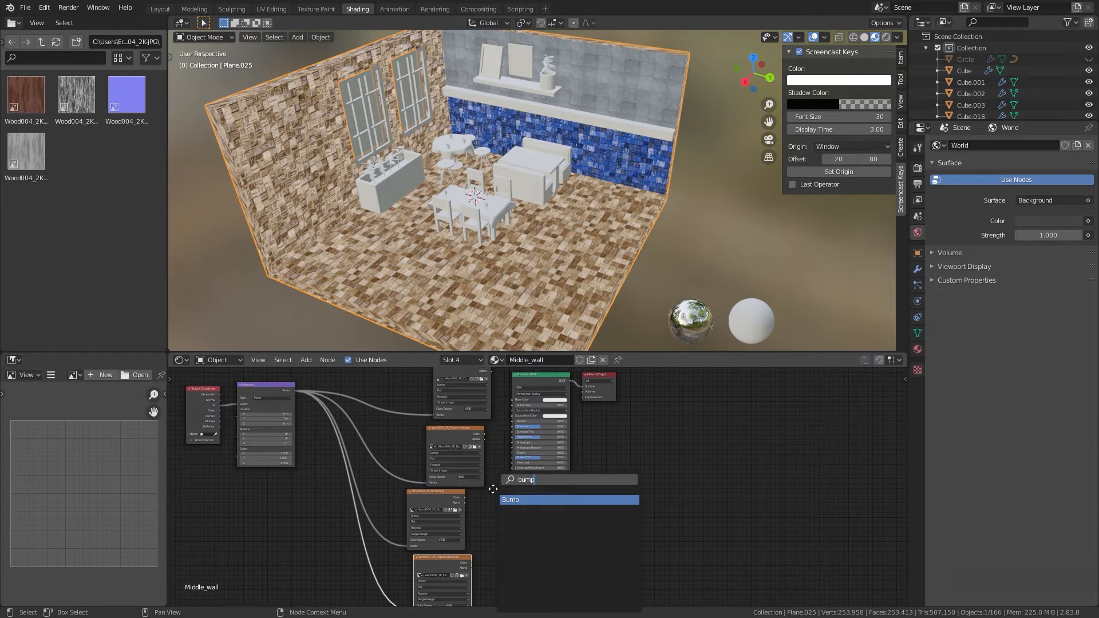
{"action": "key", "text": "Return"}
{"action": "left_click", "coordinate": [496, 527]}
Step: Connect the normal texture to Bump's Normal and the displacement texture to its Height, and link Bump to the Principled BSDF's Normal
{"action": "middle_click_drag", "start_coordinate": [552, 514], "coordinate": [405, 402], "text": "shift"}
{"action": "scroll", "coordinate": [503, 489], "scroll_direction": "up", "scroll_amount": 5}
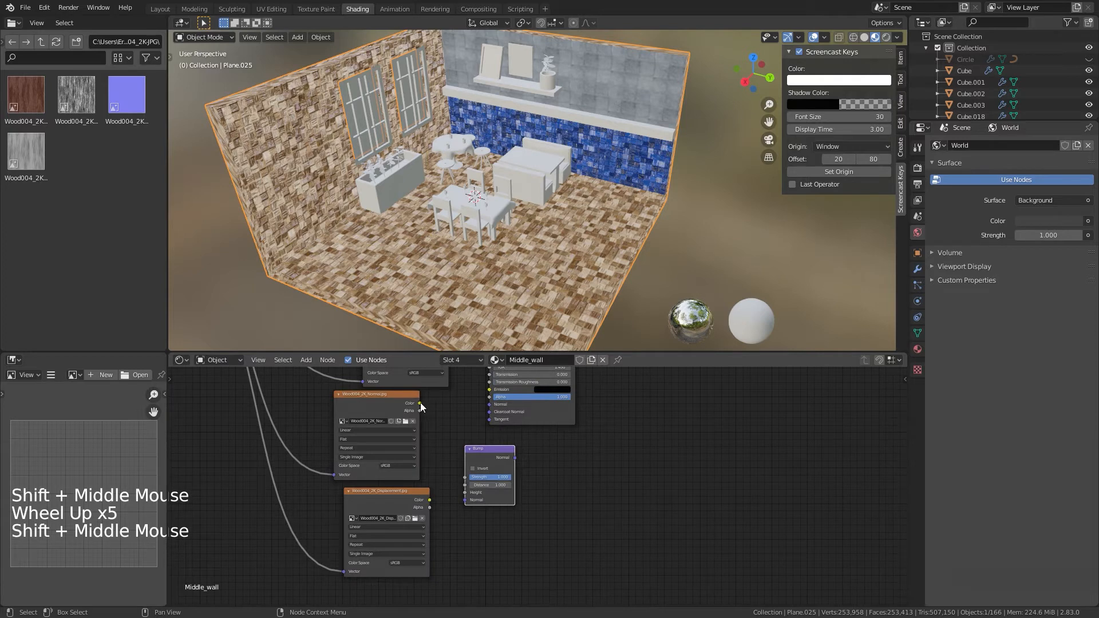
{"action": "left_click_drag", "start_coordinate": [420, 404], "coordinate": [464, 491]}
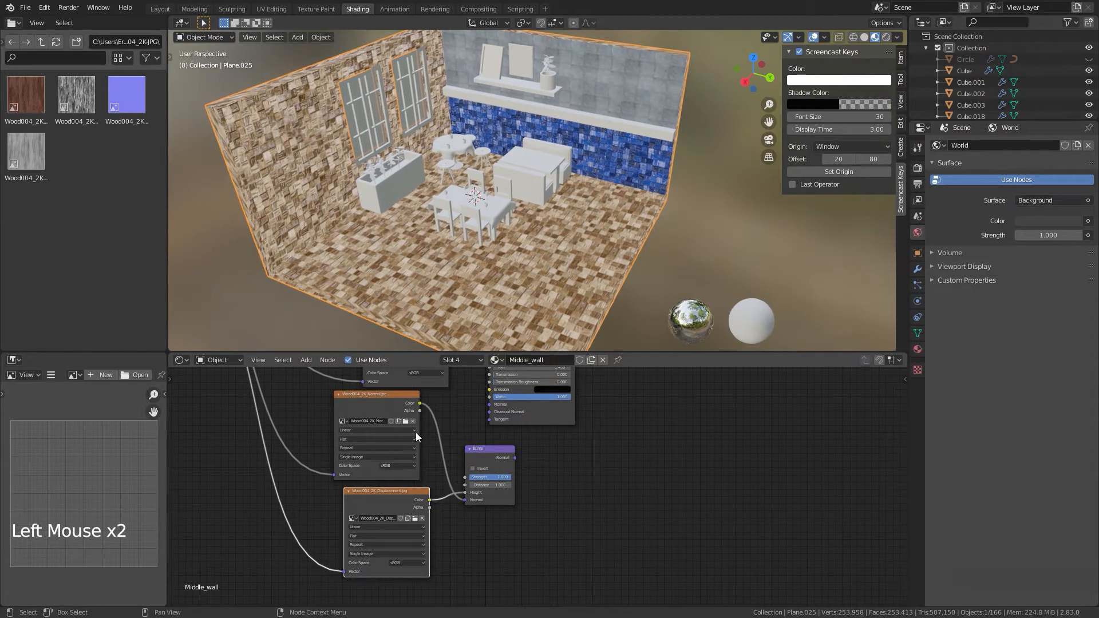
{"action": "middle_click_drag", "start_coordinate": [529, 436], "coordinate": [500, 484], "text": "shift"}
{"action": "left_click_drag", "start_coordinate": [486, 506], "coordinate": [460, 452]}
Step: Move the Material Output and Principled BSDF nodes farther from the texture nodes to make room for links
{"action": "middle_click_drag", "start_coordinate": [528, 483], "coordinate": [486, 387], "text": "shift"}
{"action": "left_click", "coordinate": [538, 427]}
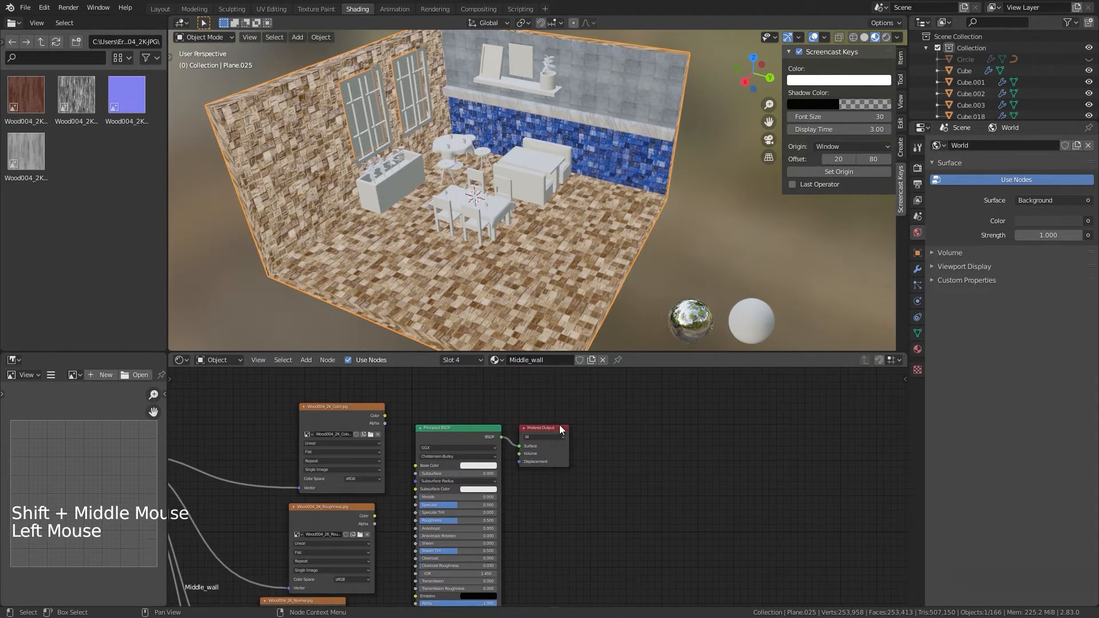
{"action": "left_click_drag", "start_coordinate": [558, 425], "coordinate": [635, 417]}
{"action": "left_click_drag", "start_coordinate": [480, 427], "coordinate": [523, 425]}
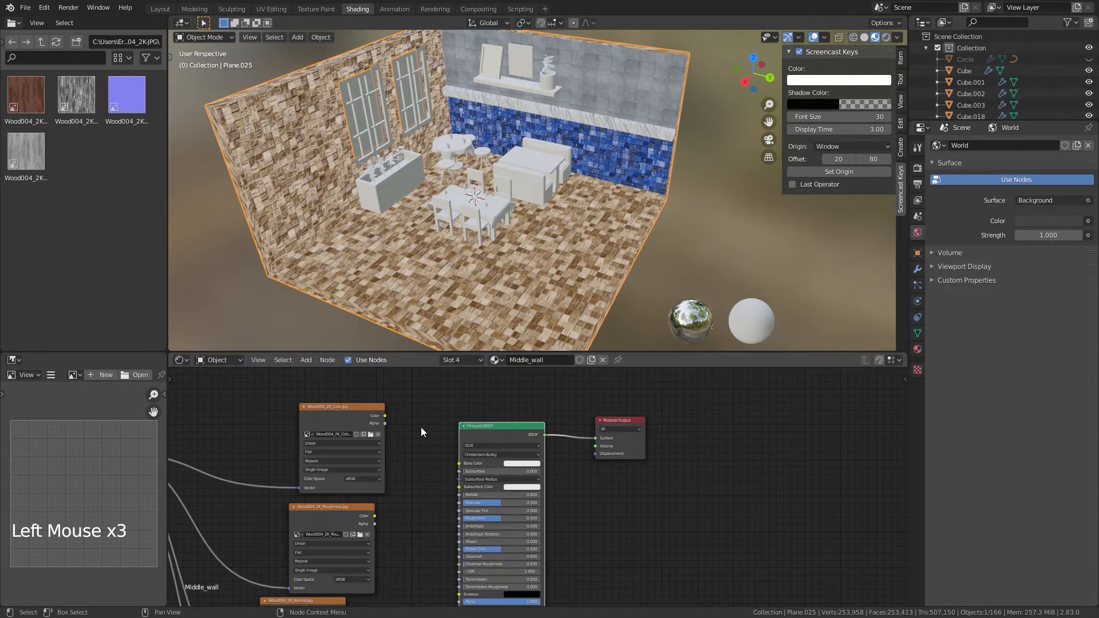
Step: Connect the Wood004 color texture to Base Color and try to link the roughness texture to the shader's Roughness input
{"action": "left_click_drag", "start_coordinate": [386, 416], "coordinate": [461, 464]}
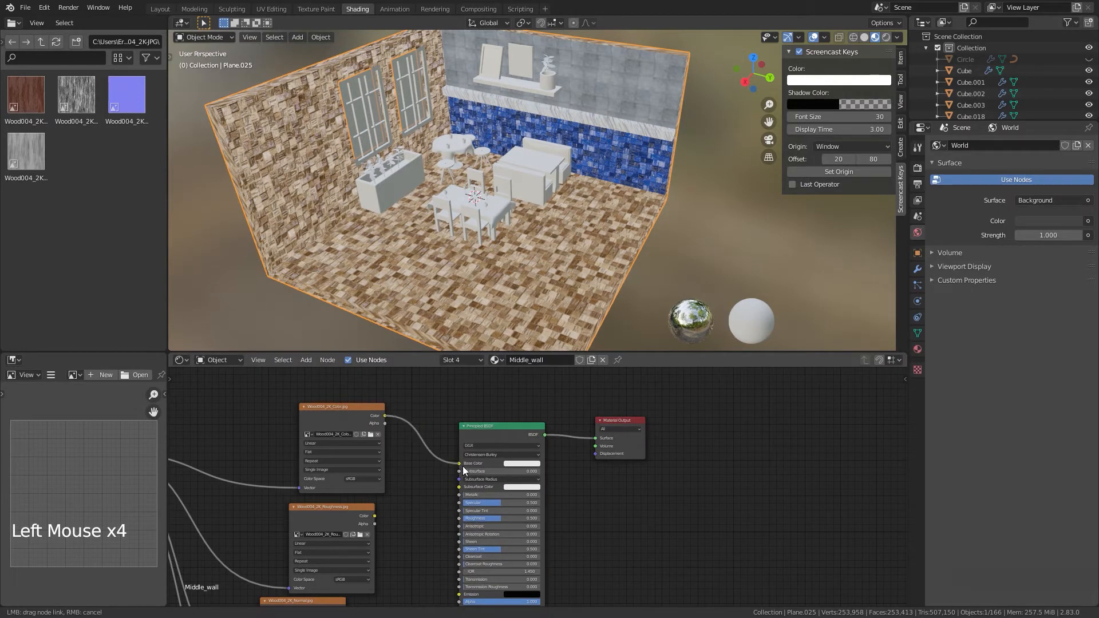
{"action": "left_click_drag", "start_coordinate": [376, 514], "coordinate": [457, 516]}
{"action": "middle_click_drag", "start_coordinate": [622, 218], "coordinate": [574, 258], "text": "shift"}
{"action": "scroll", "coordinate": [582, 258], "scroll_direction": "up", "scroll_amount": 6}
{"action": "scroll", "coordinate": [535, 243], "scroll_direction": "down", "scroll_amount": 3}
{"action": "scroll", "coordinate": [575, 259], "scroll_direction": "up", "scroll_amount": 5}
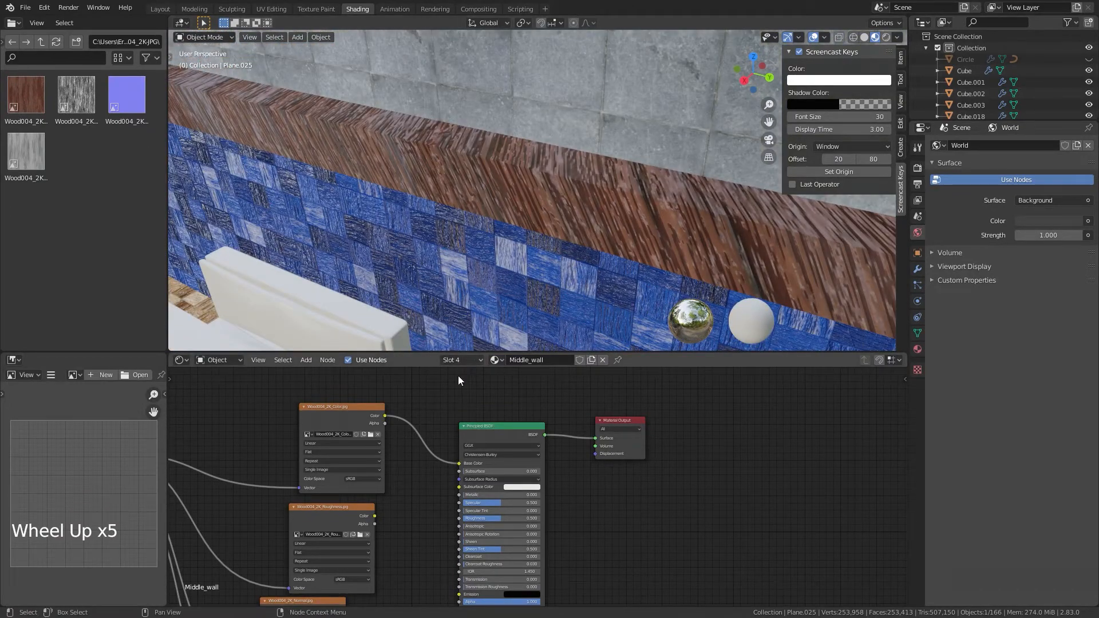
Step: Set the Mapping node's X, Y and Z scale to 11 to make the ledge's wood grain finer
{"action": "middle_click_drag", "start_coordinate": [402, 463], "coordinate": [343, 453], "text": "shift"}
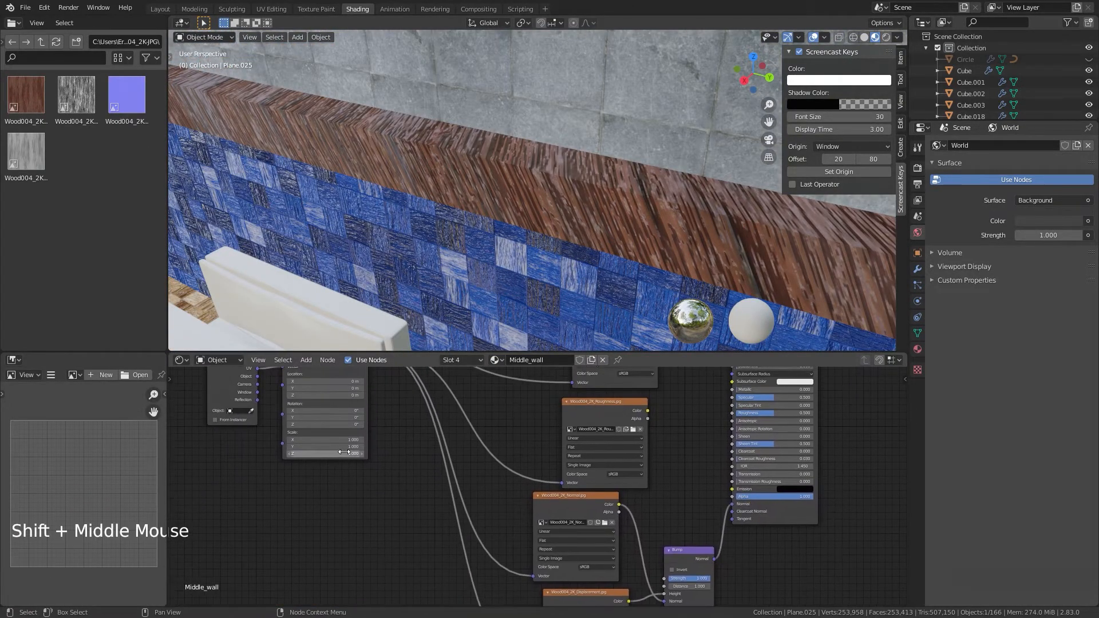
{"action": "left_click_drag", "start_coordinate": [353, 440], "coordinate": [353, 442]}
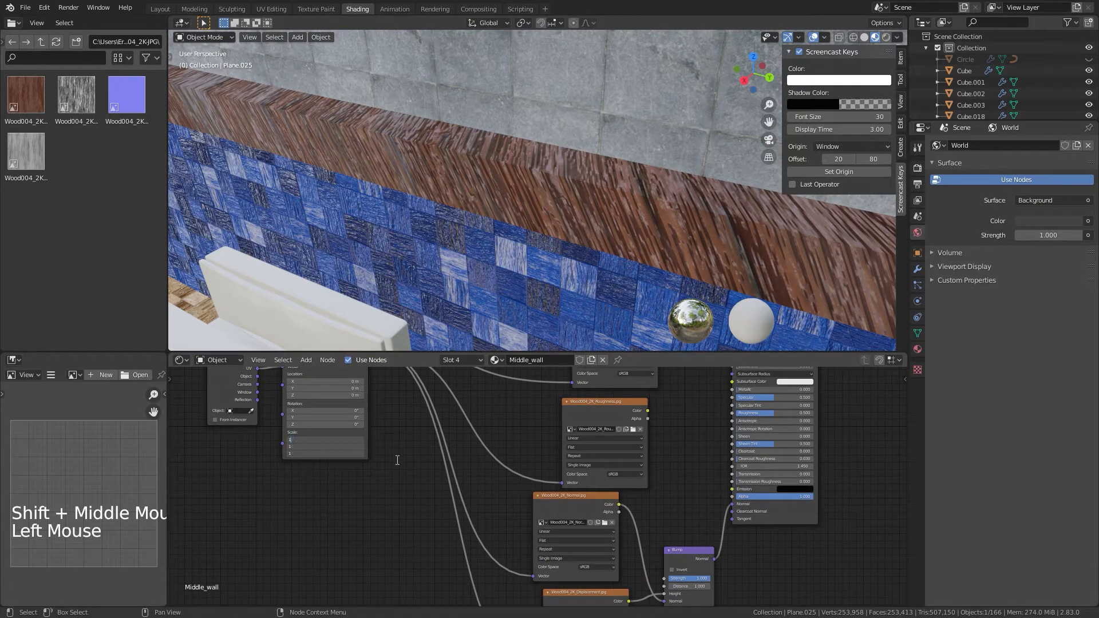
{"action": "type", "text": "1"}
{"action": "key", "text": "Return"}
{"action": "middle_click_drag", "start_coordinate": [470, 342], "coordinate": [528, 249]}
{"action": "scroll", "coordinate": [471, 280], "scroll_direction": "down", "scroll_amount": 7}
{"action": "scroll", "coordinate": [496, 280], "scroll_direction": "up", "scroll_amount": 1, "text": "shift"}
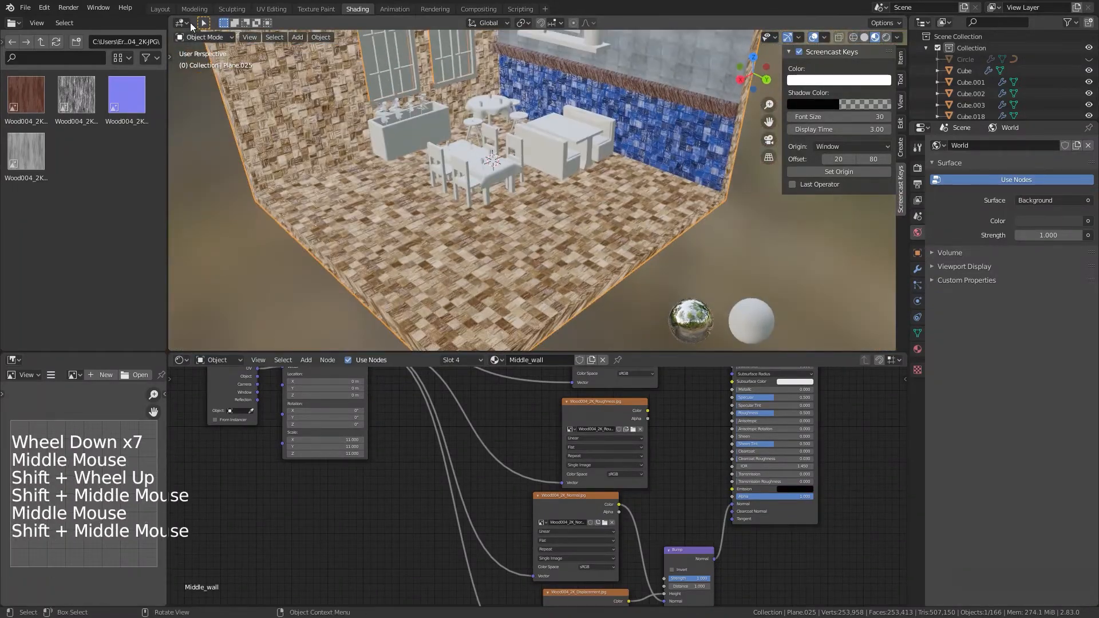
Step: Switch to the Layout workspace and frame the whole restaurant room
{"action": "left_click", "coordinate": [163, 9]}
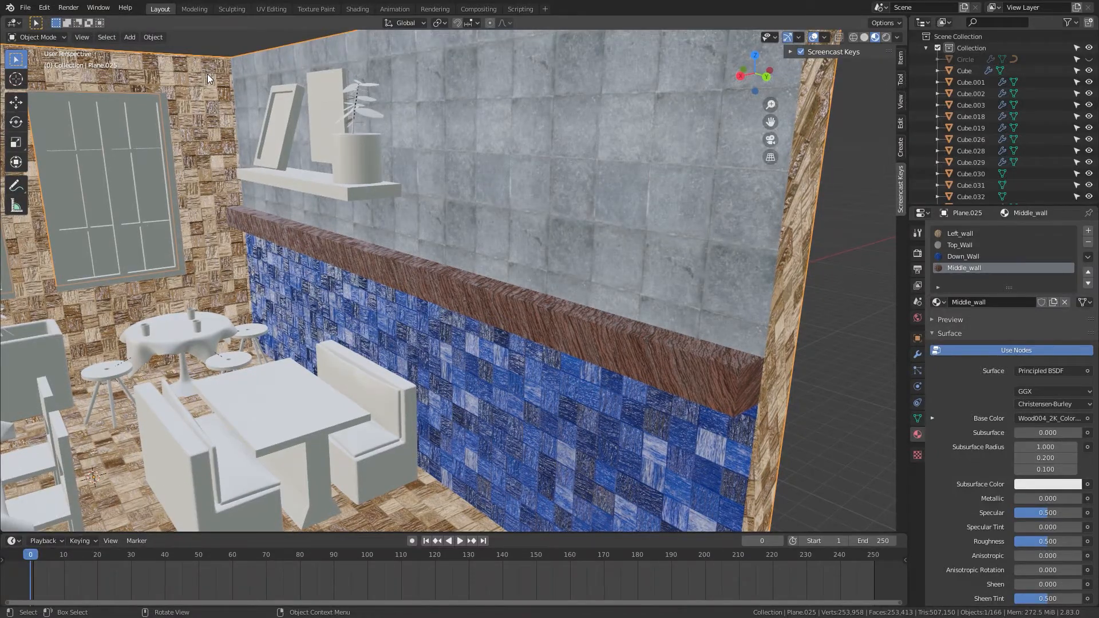
{"action": "scroll", "coordinate": [324, 193], "scroll_direction": "down", "scroll_amount": 5}
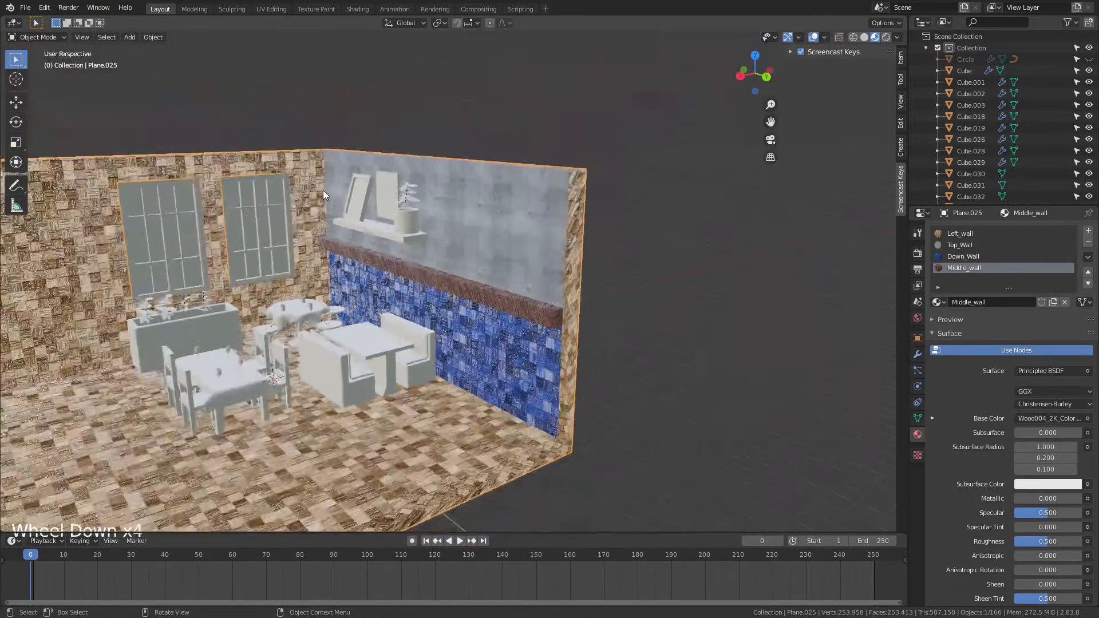
{"action": "middle_click_drag", "start_coordinate": [322, 195], "coordinate": [383, 211]}
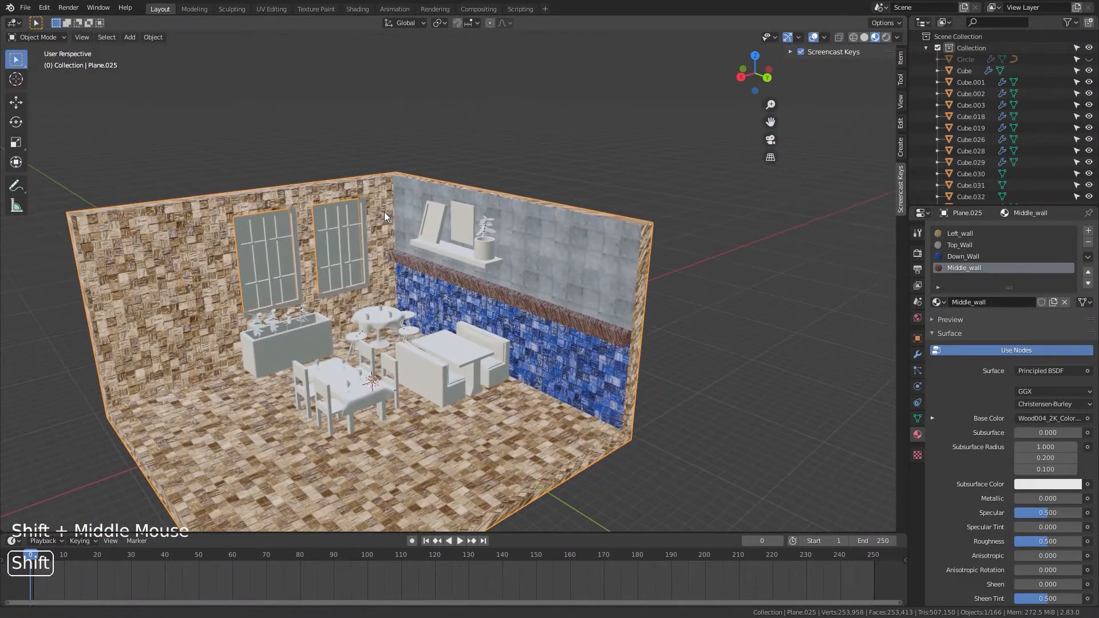
{"action": "scroll", "coordinate": [383, 212], "scroll_direction": "up", "scroll_amount": 1}
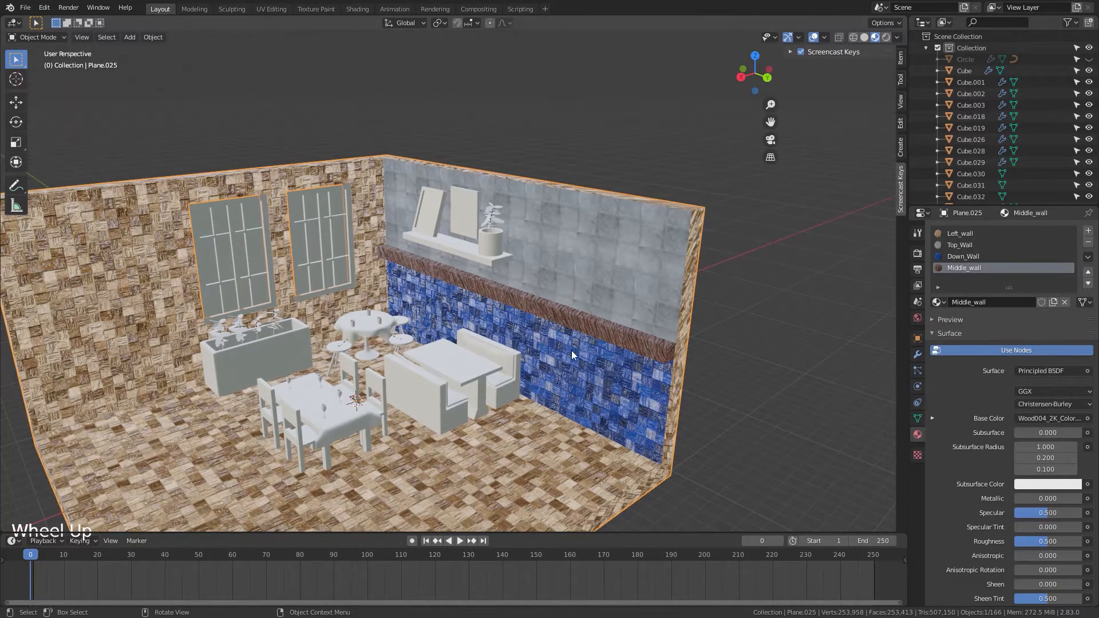
Step: Add a fifth material slot to the room object and put the existing Middle_wall material in it
{"action": "left_click", "coordinate": [527, 485]}
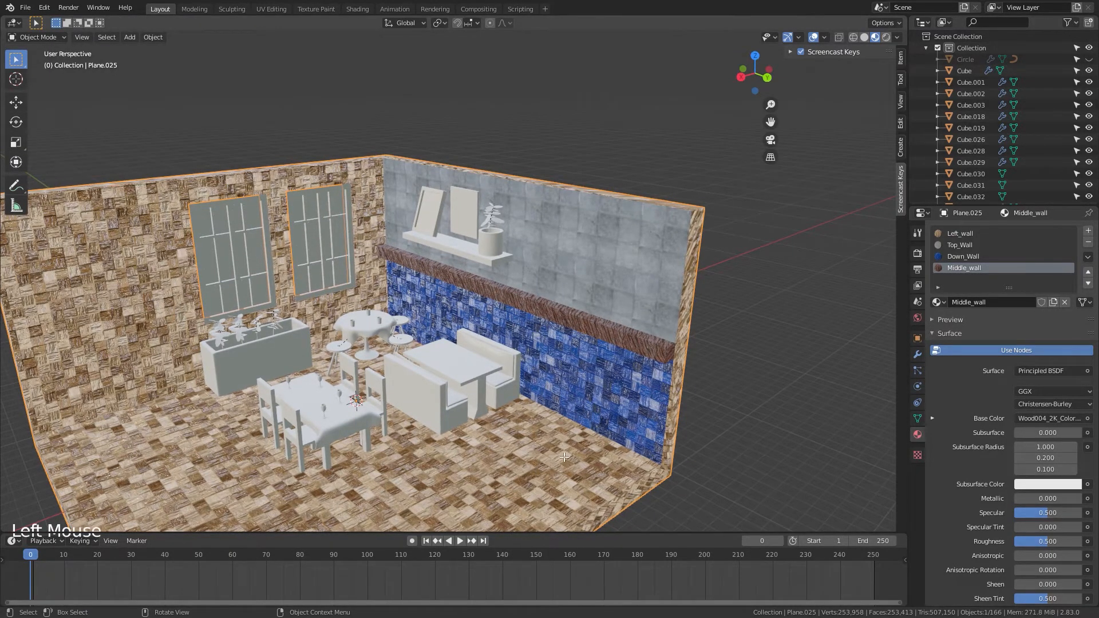
{"action": "key", "text": "Tab"}
{"action": "key", "text": "Tab"}
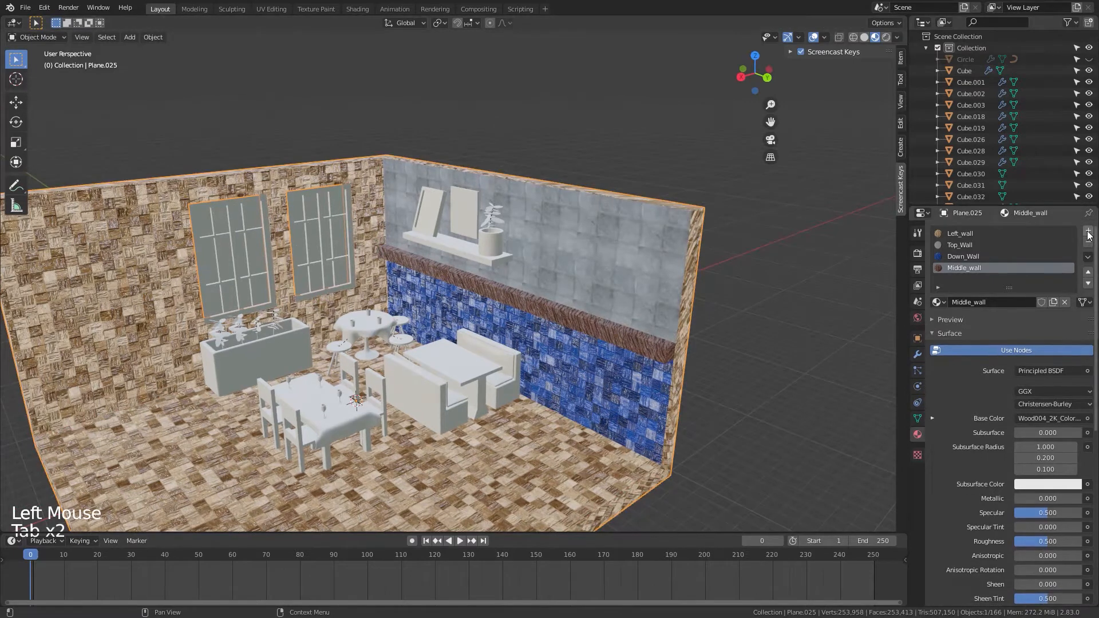
{"action": "left_click", "coordinate": [1089, 232]}
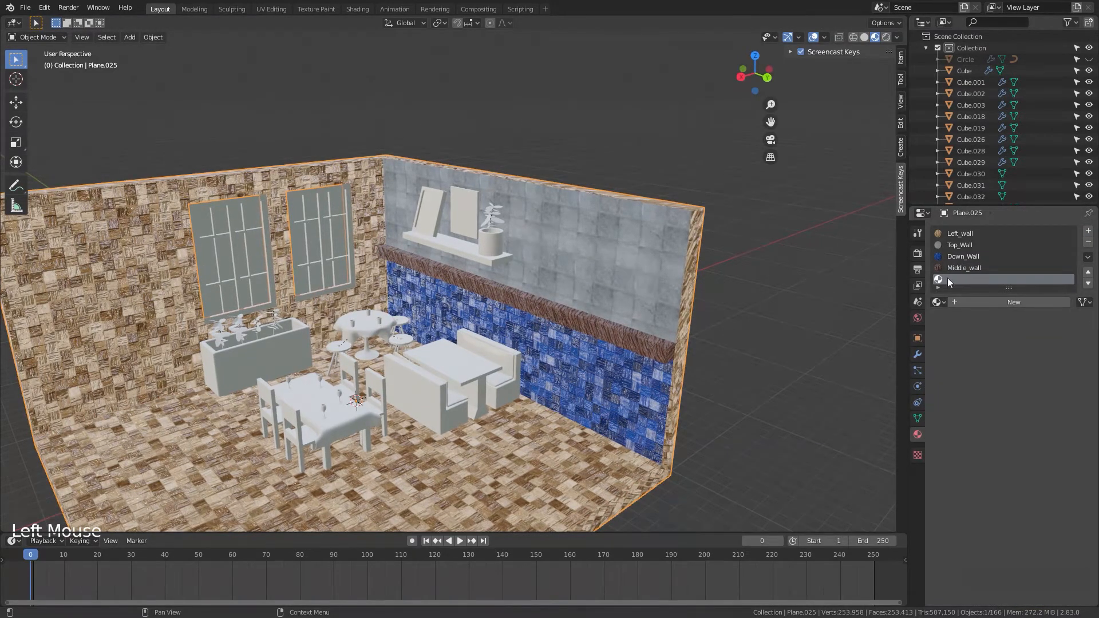
{"action": "left_click", "coordinate": [937, 301]}
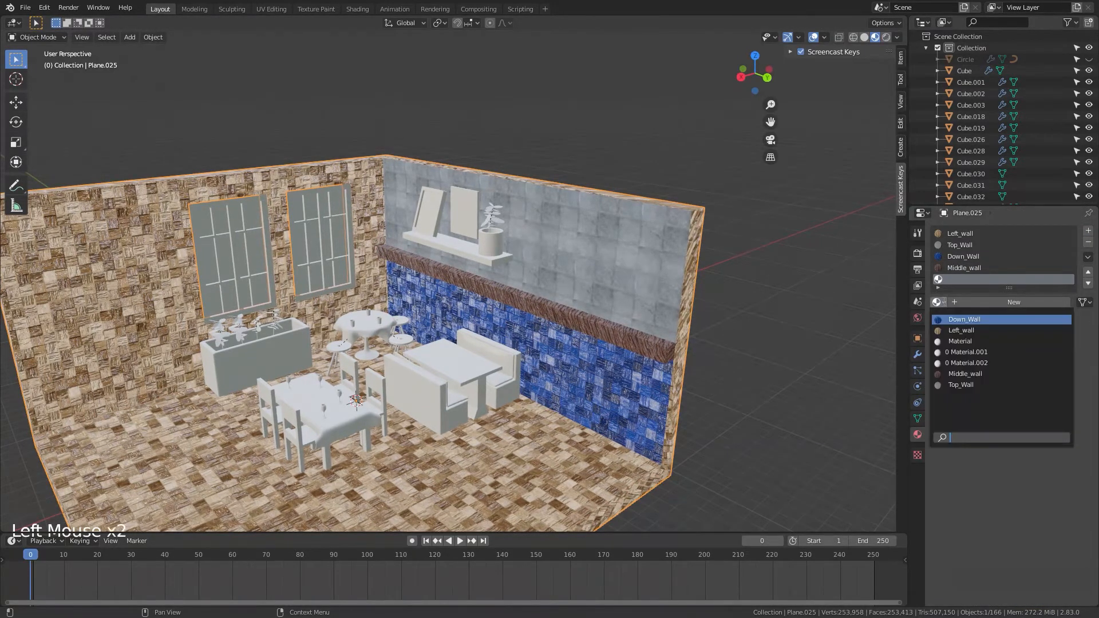
{"action": "left_click", "coordinate": [963, 370]}
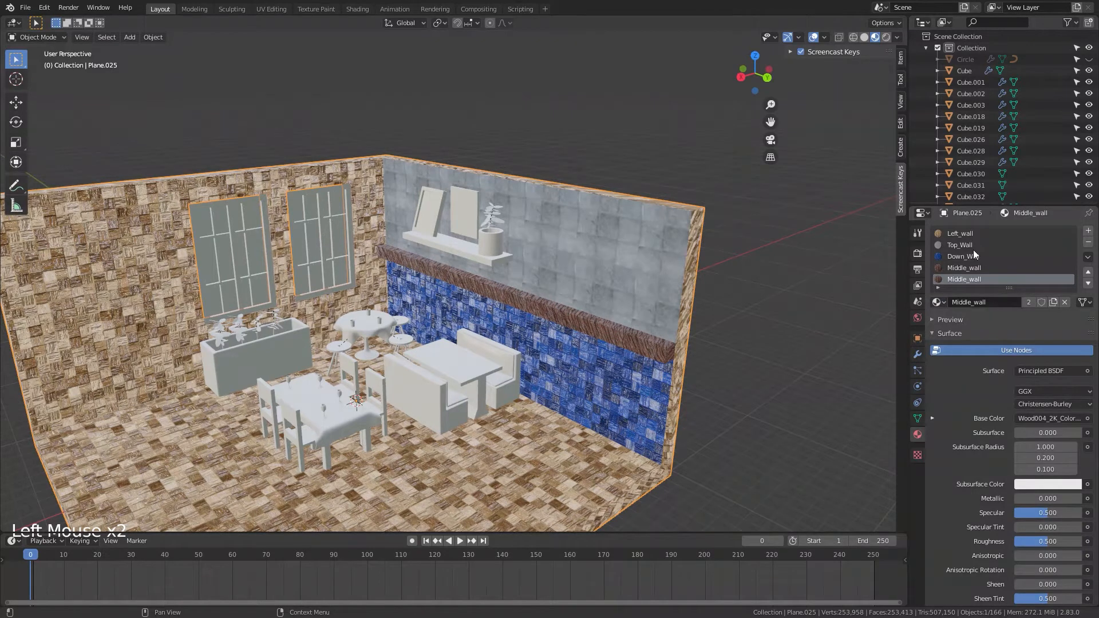
Step: Make the room's fifth-slot Middle_wall material a separate single-user copy and rename it Floor
{"action": "left_click", "coordinate": [1055, 303]}
{"action": "double_click", "coordinate": [987, 305]}
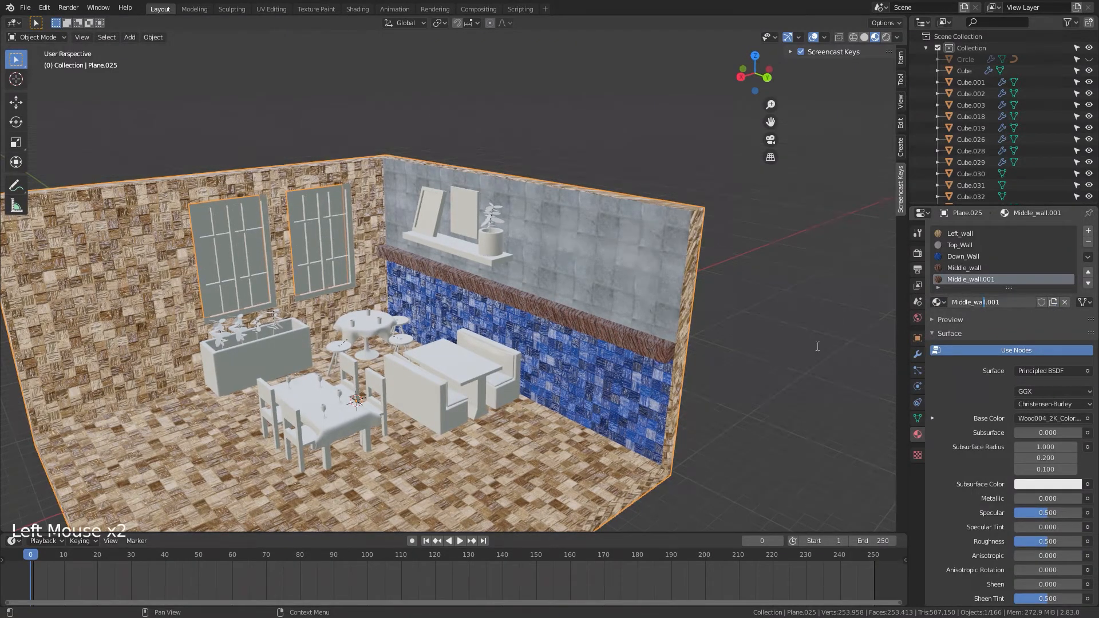
{"action": "double_click", "coordinate": [970, 281]}
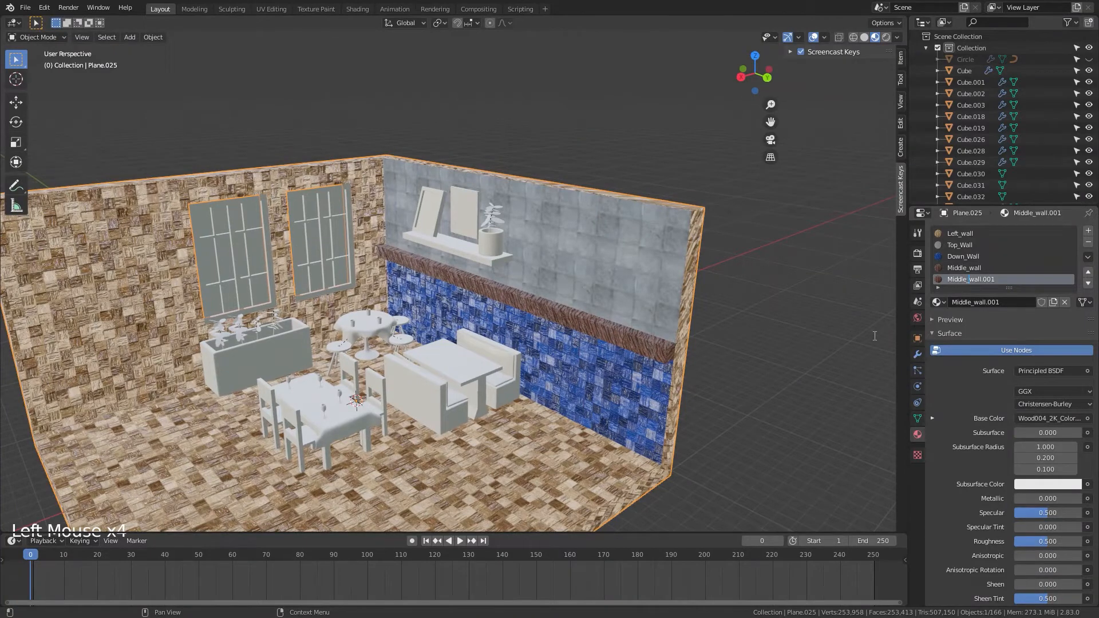
{"action": "key", "text": "ctrl+a"}
{"action": "type", "text": "Floor"}
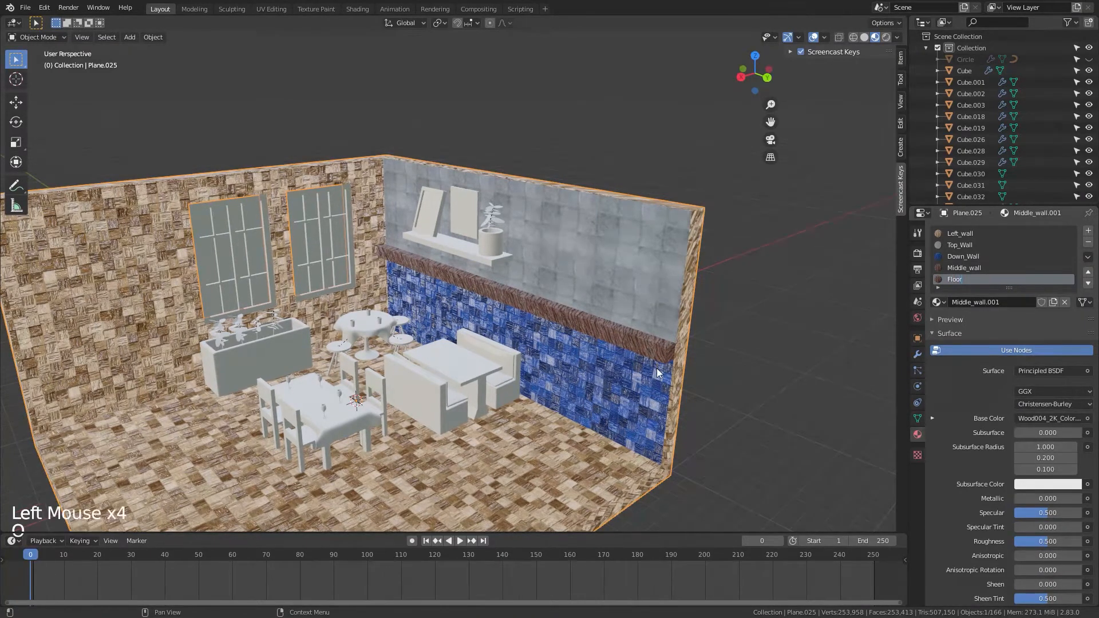
{"action": "key", "text": "Return"}
Step: Assign the Floor material to the room's floor face and return to Object Mode
{"action": "middle_click_drag", "start_coordinate": [589, 424], "coordinate": [611, 366], "text": "shift"}
{"action": "key", "text": "Tab"}
{"action": "key", "text": "3"}
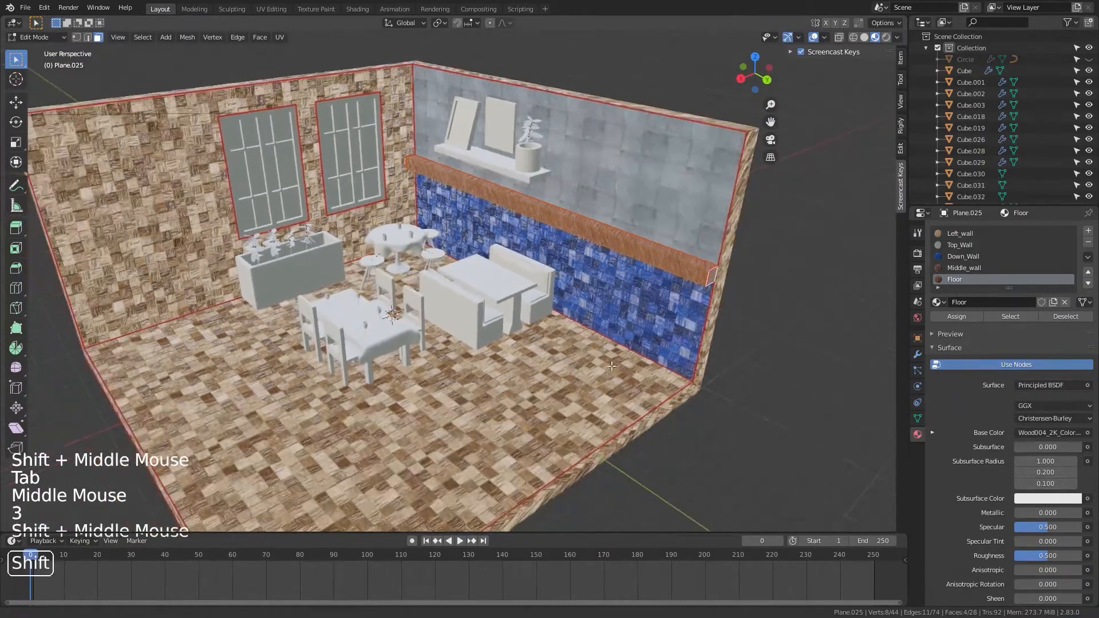
{"action": "left_click", "coordinate": [539, 419]}
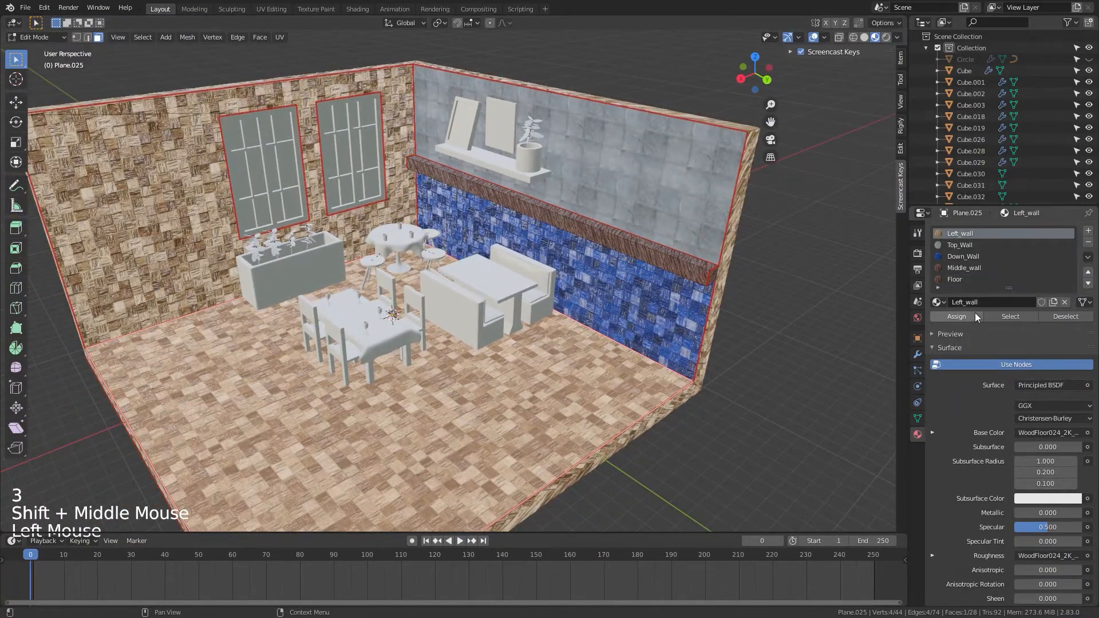
{"action": "scroll", "coordinate": [966, 272], "scroll_direction": "down", "scroll_amount": 4}
{"action": "scroll", "coordinate": [967, 272], "scroll_direction": "up", "scroll_amount": 5}
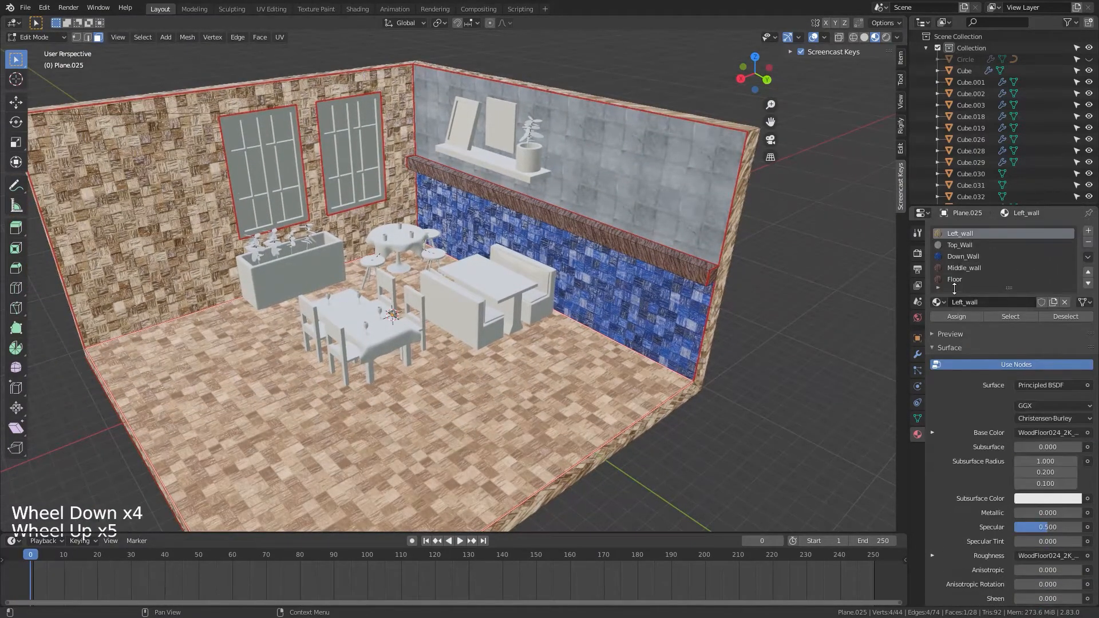
{"action": "left_click", "coordinate": [954, 280]}
{"action": "left_click", "coordinate": [966, 317]}
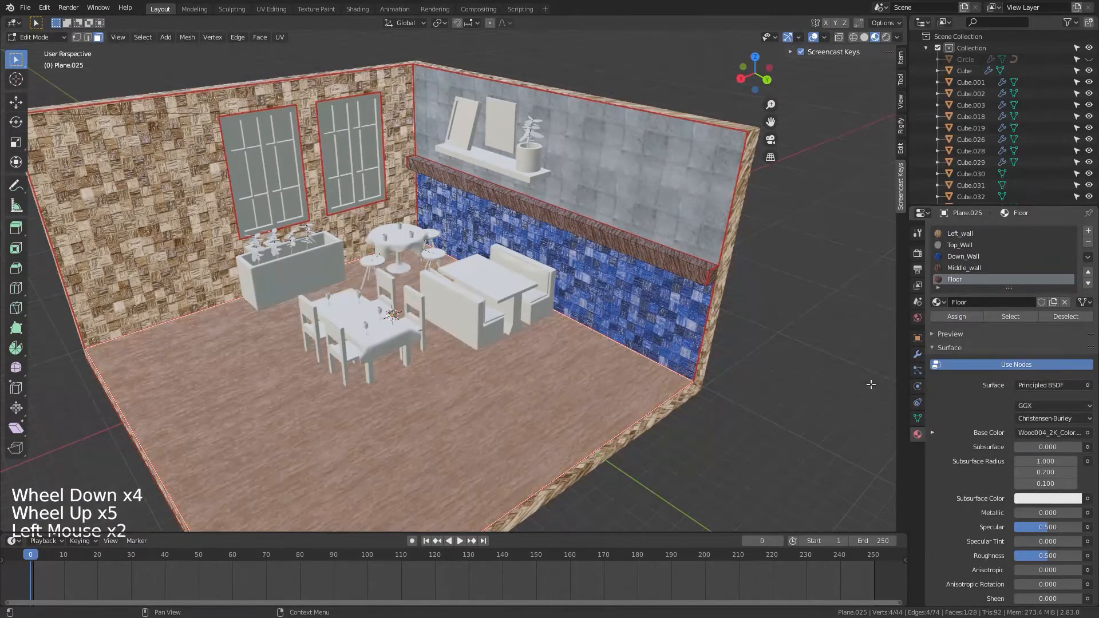
{"action": "key", "text": "Tab"}
Step: Switch to the Shading workspace and insert a ColorRamp node between the Floor material's Wood004 color texture and Base Color
{"action": "scroll", "coordinate": [634, 419], "scroll_direction": "down", "scroll_amount": 4}
{"action": "middle_click_drag", "start_coordinate": [634, 419], "coordinate": [767, 427]}
{"action": "scroll", "coordinate": [642, 425], "scroll_direction": "up", "scroll_amount": 5}
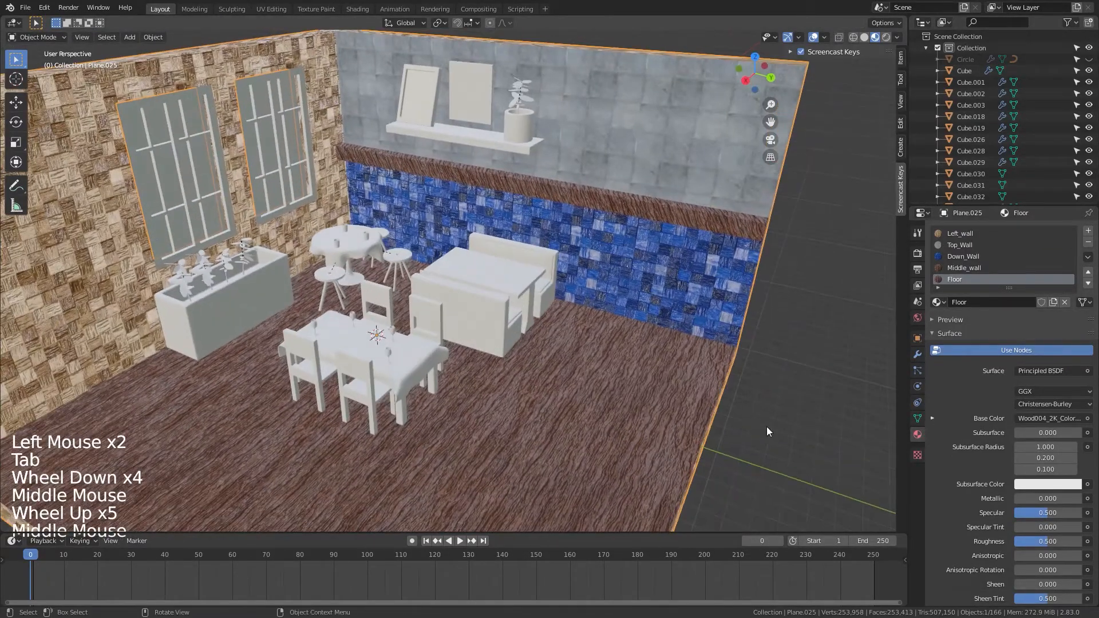
{"action": "left_click", "coordinate": [358, 8]}
{"action": "mouse_move", "coordinate": [703, 426]}
{"action": "middle_mouse_down", "text": "shift"}
{"action": "mouse_move", "coordinate": [677, 420]}
{"action": "mouse_move", "coordinate": [589, 503]}
{"action": "middle_mouse_up", "text": "shift"}
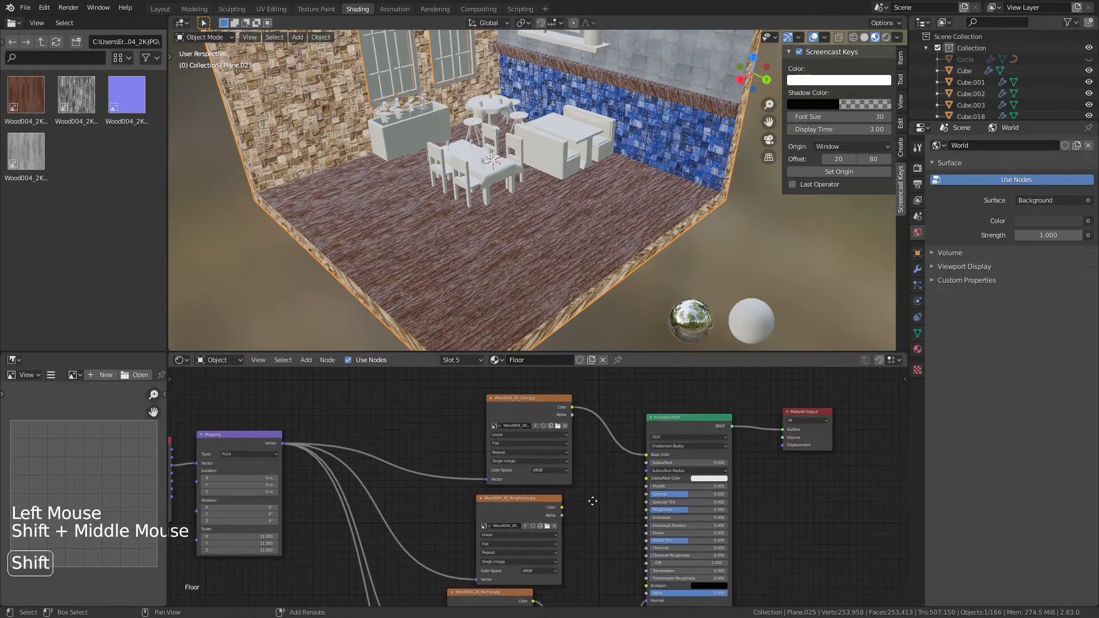
{"action": "middle_click_drag", "start_coordinate": [752, 459], "coordinate": [684, 504], "text": "shift"}
{"action": "key", "text": "shift+a"}
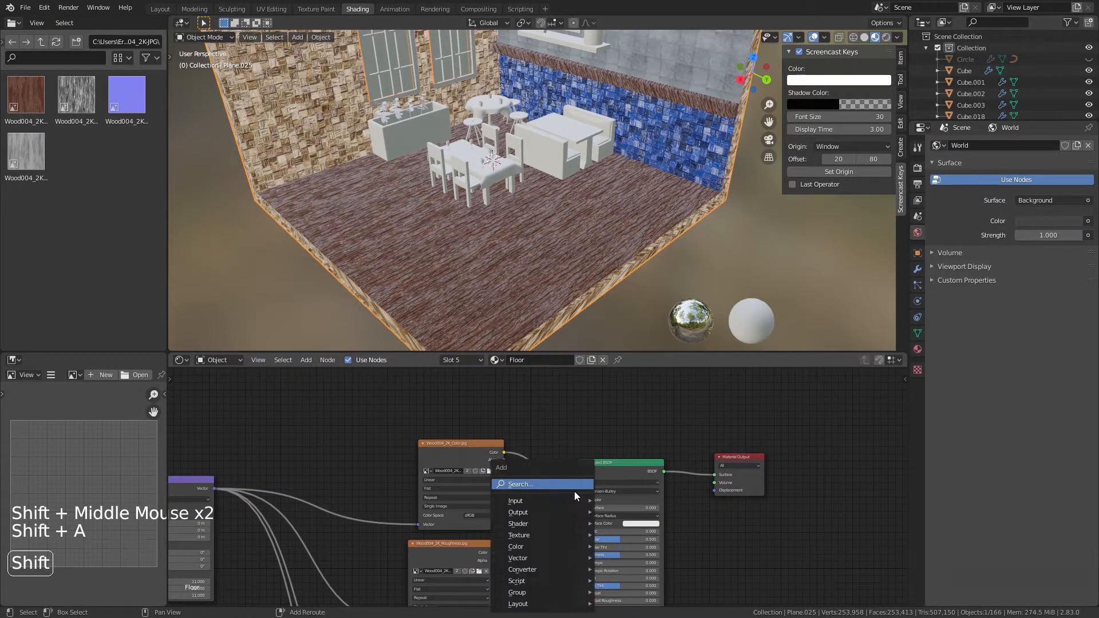
{"action": "left_click", "coordinate": [574, 491]}
{"action": "type", "text": "color ramp"}
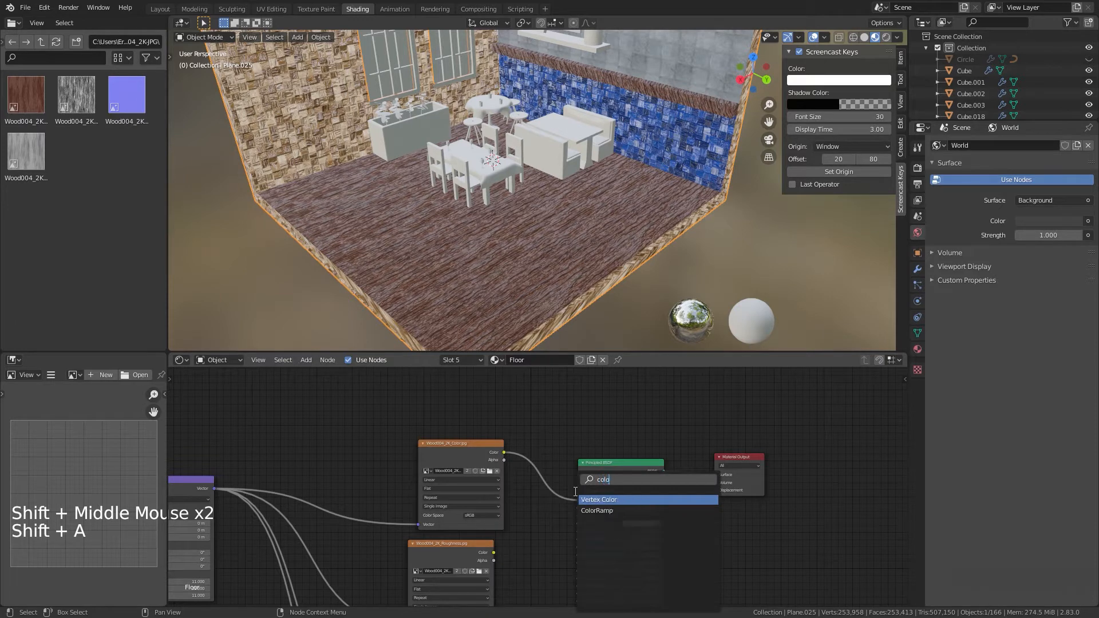
{"action": "key", "text": "Return"}
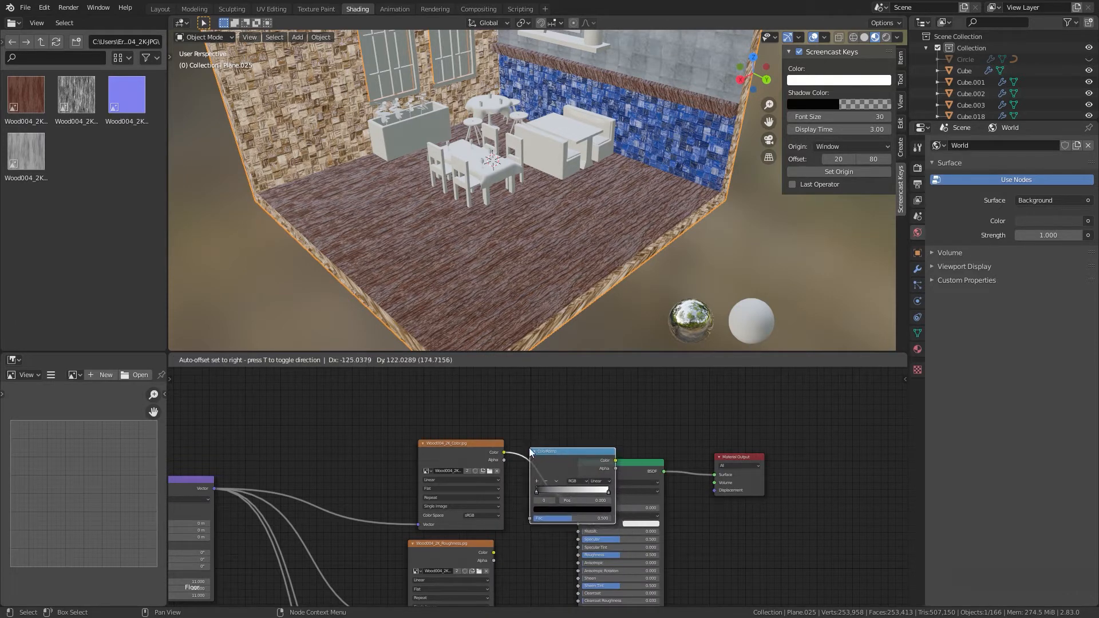
{"action": "left_click", "coordinate": [531, 448]}
Step: Add a middle stop to the Floor material's ColorRamp and move it close to the black end to get a light grey wood
{"action": "left_click", "coordinate": [539, 482]}
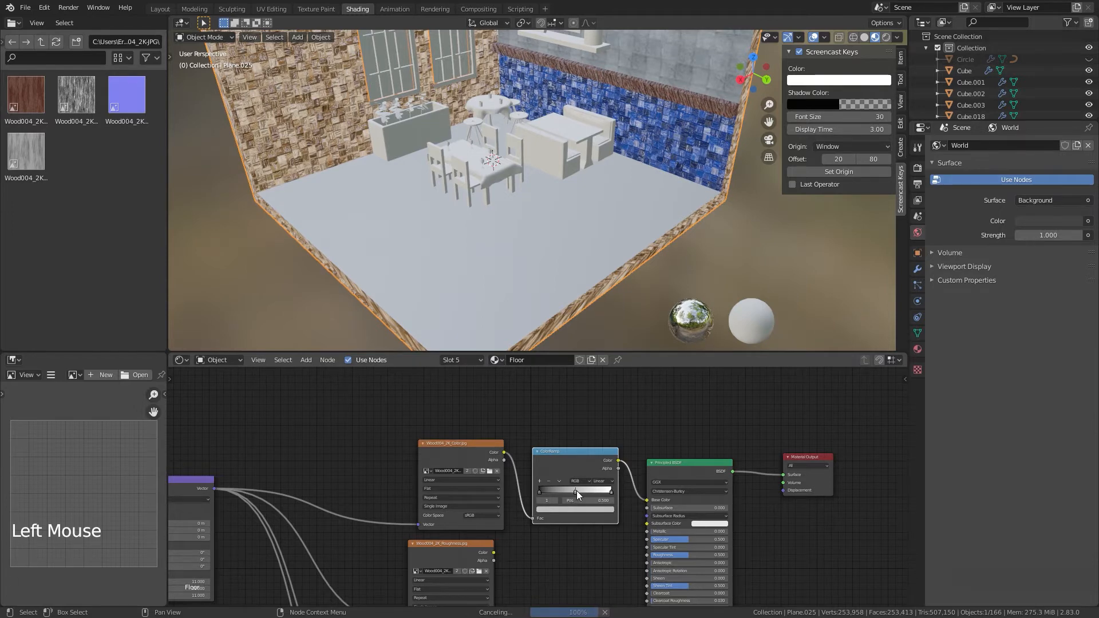
{"action": "left_click_drag", "start_coordinate": [576, 490], "coordinate": [547, 495]}
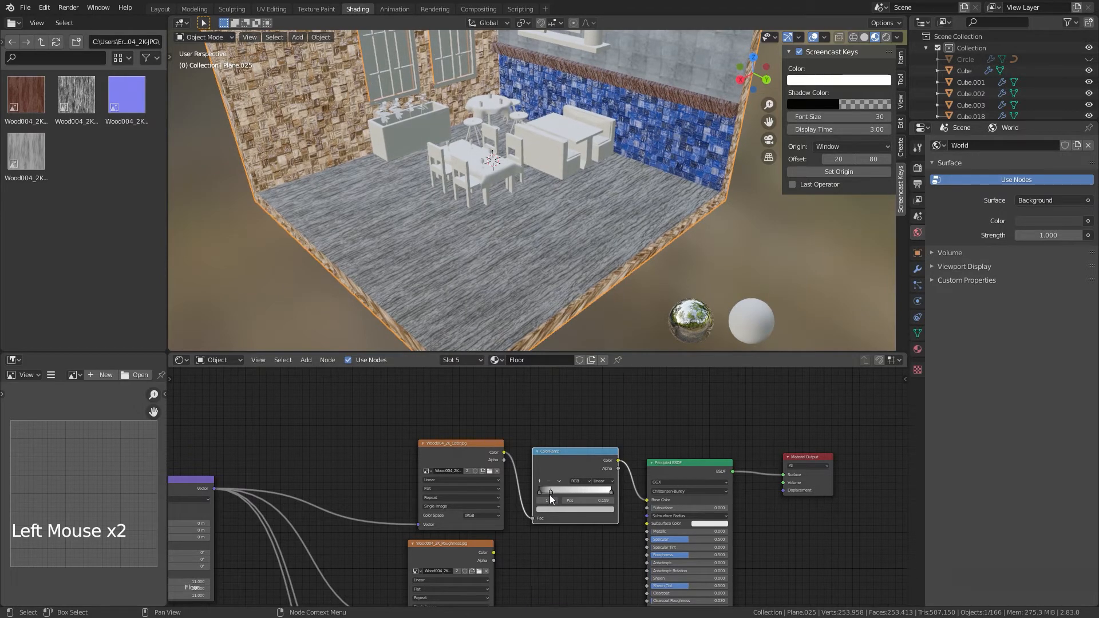
{"action": "scroll", "coordinate": [446, 263], "scroll_direction": "up", "scroll_amount": 3}
{"action": "scroll", "coordinate": [455, 278], "scroll_direction": "down", "scroll_amount": 1}
{"action": "scroll", "coordinate": [455, 279], "scroll_direction": "down", "scroll_amount": 2}
{"action": "middle_click_drag", "start_coordinate": [458, 278], "coordinate": [505, 277]}
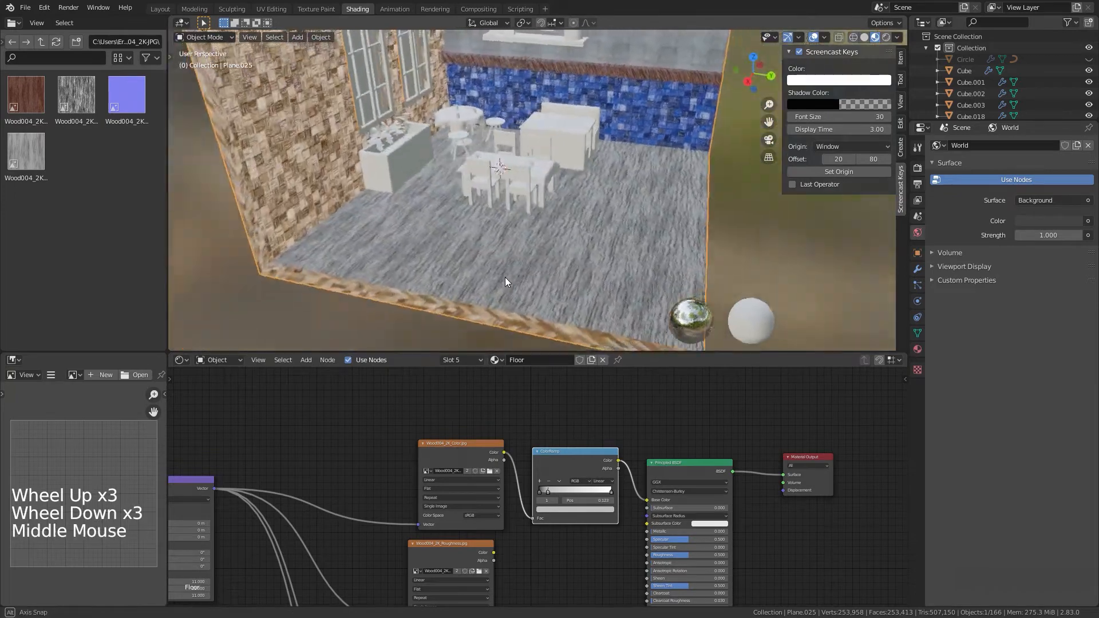
{"action": "scroll", "coordinate": [495, 291], "scroll_direction": "up", "scroll_amount": 3}
{"action": "scroll", "coordinate": [492, 286], "scroll_direction": "down", "scroll_amount": 1}
{"action": "key", "text": "shift"}
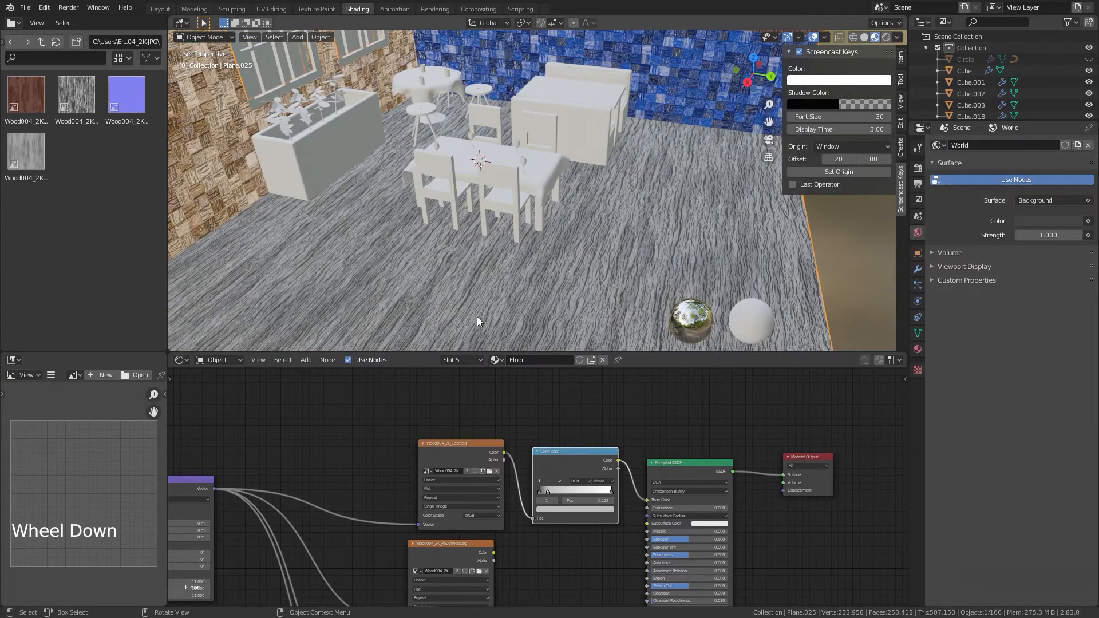
{"action": "mouse_move", "coordinate": [478, 322]}
{"action": "middle_mouse_down"}
{"action": "mouse_move", "coordinate": [446, 298]}
{"action": "mouse_move", "coordinate": [476, 325]}
{"action": "middle_mouse_up"}
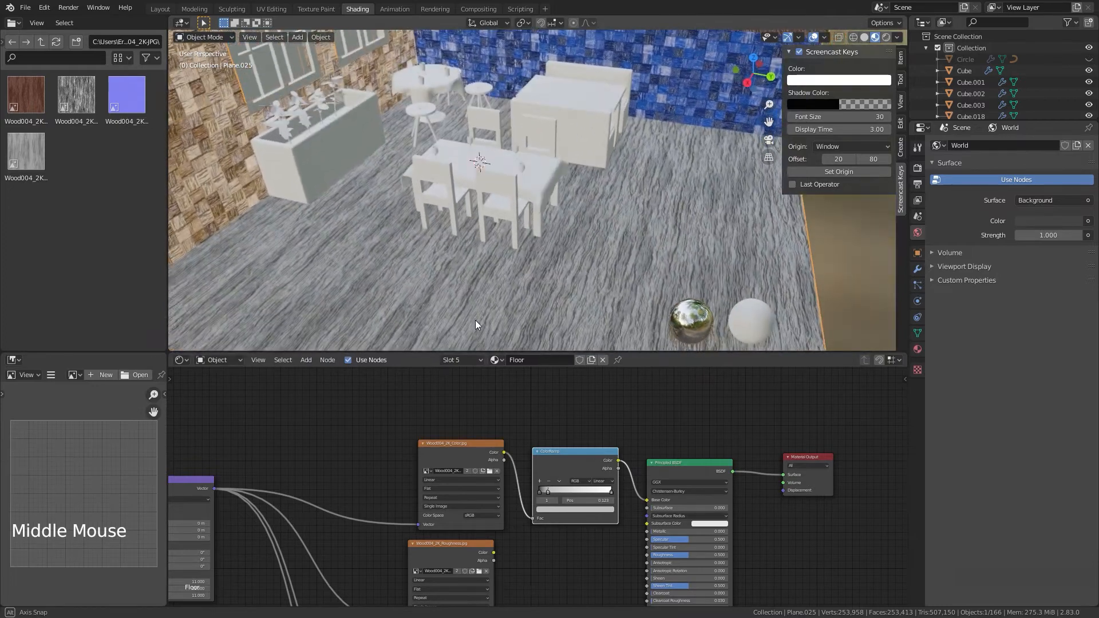
{"action": "mouse_move", "coordinate": [547, 493]}
{"action": "left_mouse_down"}
{"action": "mouse_move", "coordinate": [557, 490]}
{"action": "mouse_move", "coordinate": [545, 491]}
{"action": "left_mouse_up"}
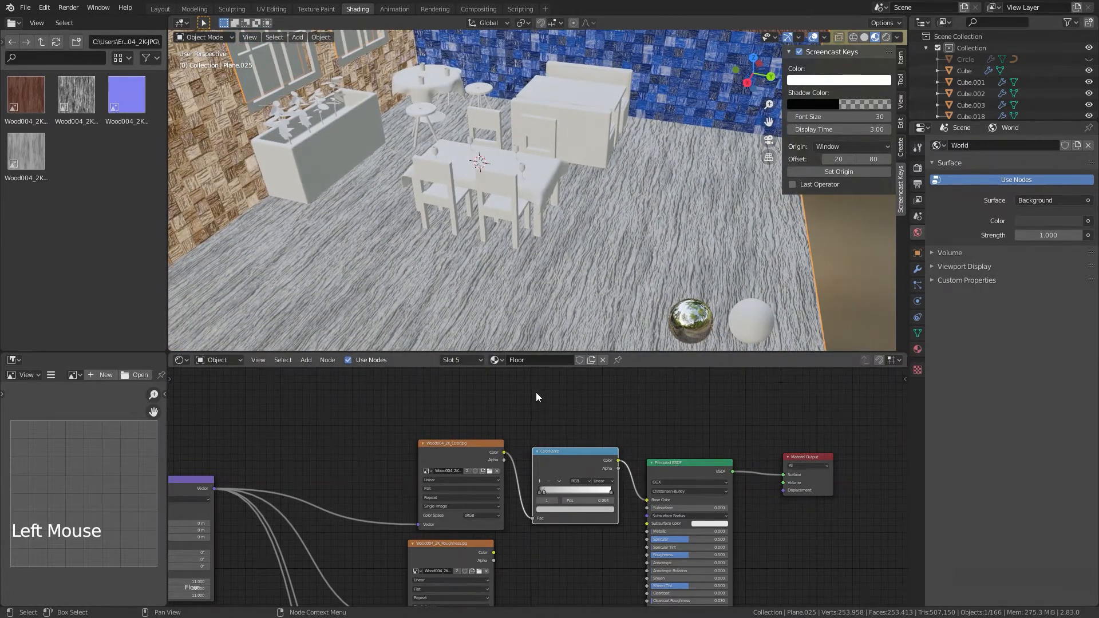
Step: Deselect the room and examine the recoloured wood floor up close and from different angles
{"action": "scroll", "coordinate": [536, 393], "scroll_direction": "down", "scroll_amount": 2}
{"action": "scroll", "coordinate": [531, 325], "scroll_direction": "down", "scroll_amount": 5}
{"action": "middle_click_drag", "start_coordinate": [531, 325], "coordinate": [508, 304]}
{"action": "scroll", "coordinate": [507, 286], "scroll_direction": "up", "scroll_amount": 1}
{"action": "left_click", "coordinate": [506, 252]}
{"action": "middle_click_drag", "start_coordinate": [506, 252], "coordinate": [607, 342], "text": "shift"}
{"action": "scroll", "coordinate": [504, 271], "scroll_direction": "up", "scroll_amount": 6}
{"action": "scroll", "coordinate": [503, 271], "scroll_direction": "down", "scroll_amount": 2}
{"action": "scroll", "coordinate": [578, 308], "scroll_direction": "down", "scroll_amount": 5}
{"action": "scroll", "coordinate": [555, 315], "scroll_direction": "up", "scroll_amount": 1}
Step: Return to the Layout workspace, give the dining chair nearest the bench seats the existing Middle_wall material, and check its wood grain up close
{"action": "left_click", "coordinate": [162, 9]}
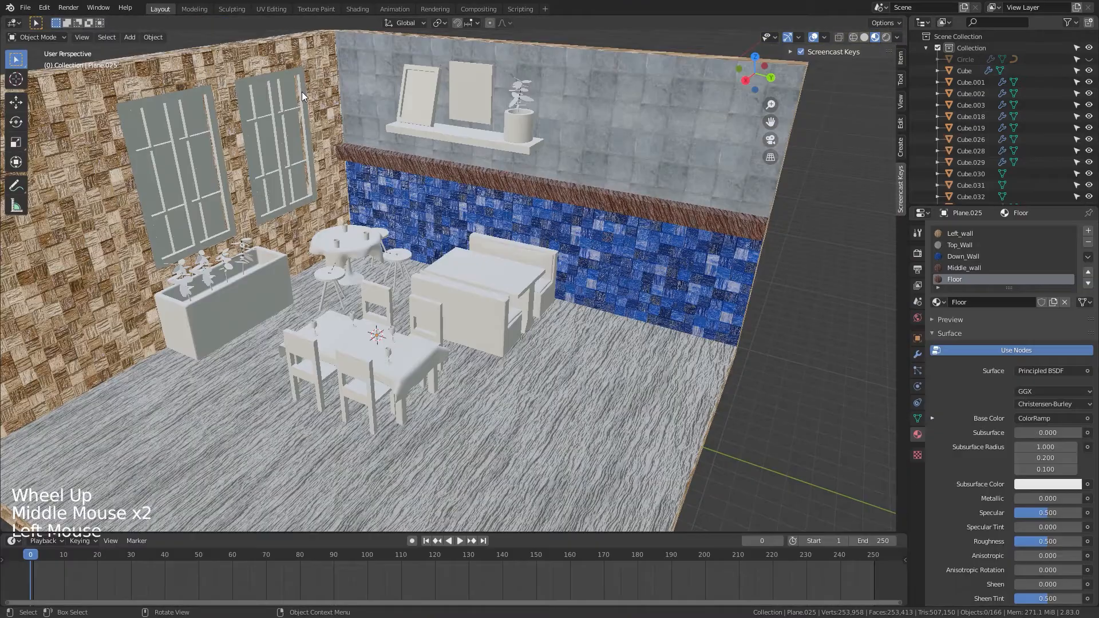
{"action": "mouse_move", "coordinate": [532, 246]}
{"action": "middle_mouse_down", "text": "shift"}
{"action": "mouse_move", "coordinate": [591, 272]}
{"action": "mouse_move", "coordinate": [643, 319]}
{"action": "mouse_move", "coordinate": [613, 317]}
{"action": "middle_mouse_up", "text": "shift"}
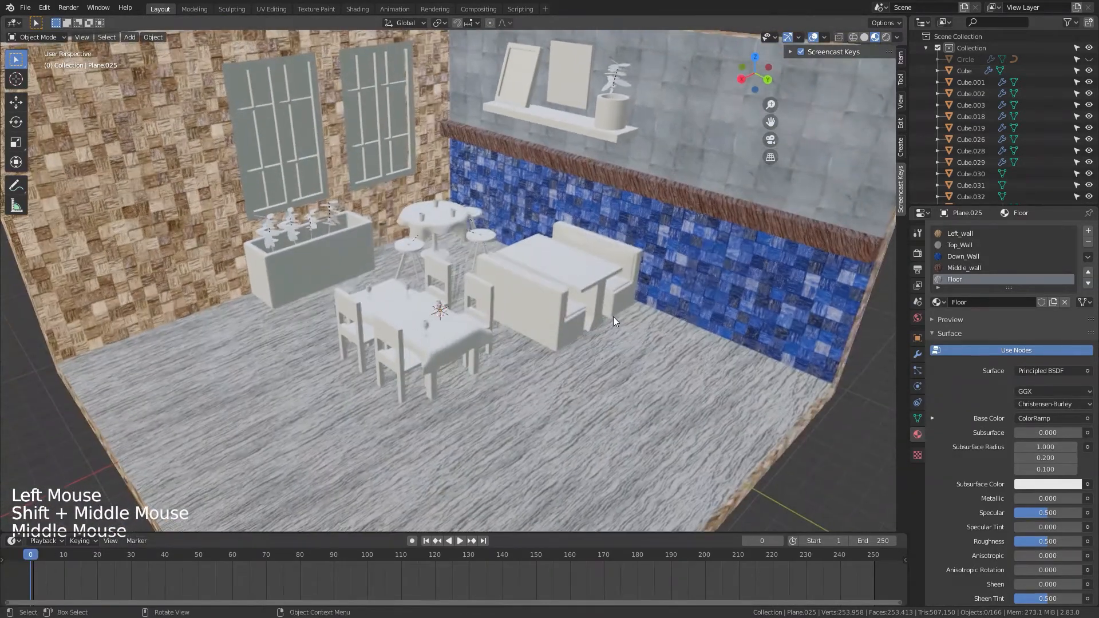
{"action": "scroll", "coordinate": [613, 317], "scroll_direction": "down", "scroll_amount": 1}
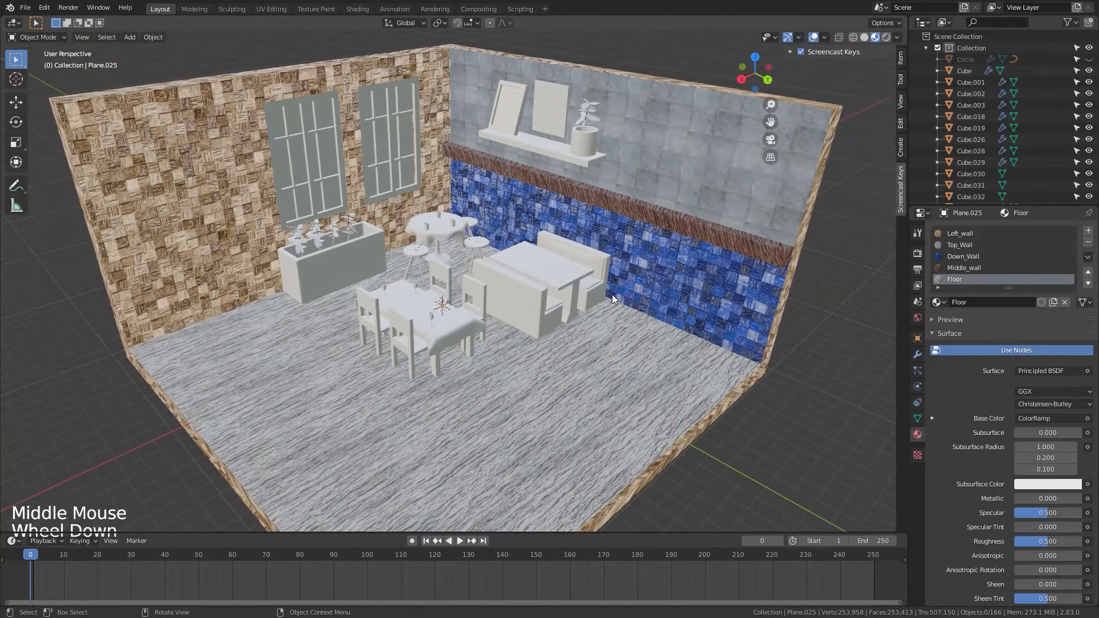
{"action": "left_click", "coordinate": [475, 298]}
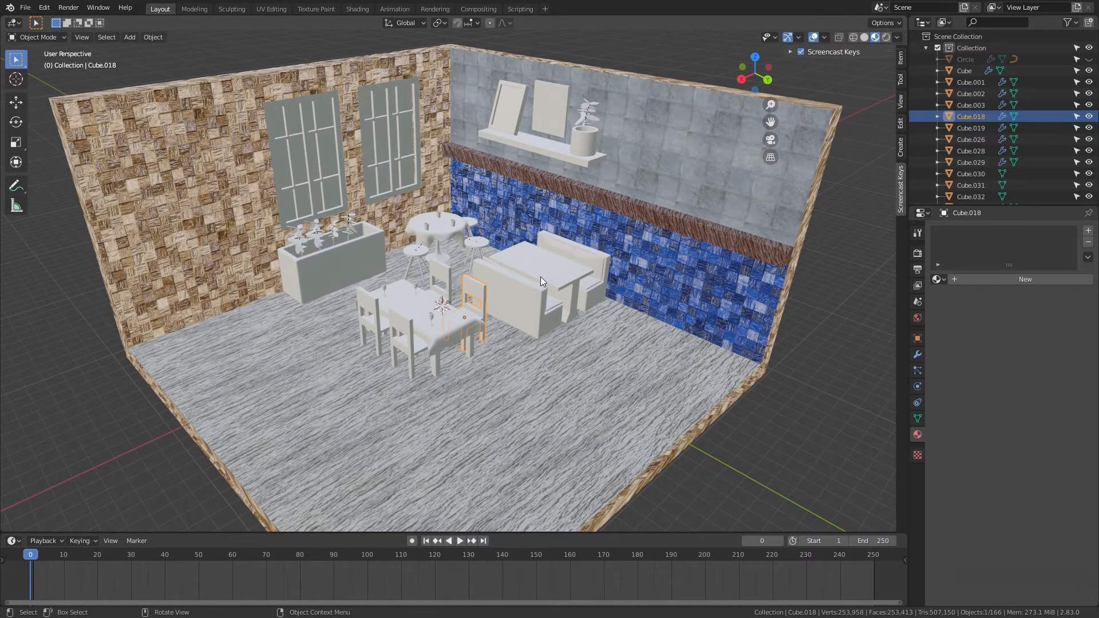
{"action": "key", "text": "shift"}
{"action": "left_click", "coordinate": [991, 282]}
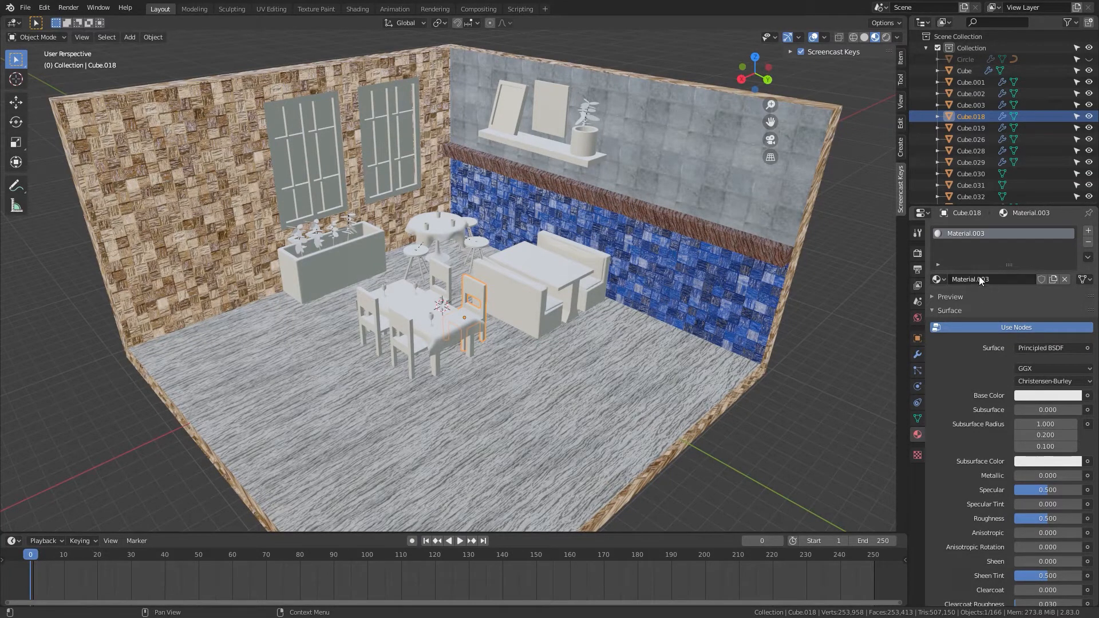
{"action": "left_click", "coordinate": [937, 279]}
{"action": "left_click", "coordinate": [1008, 283]}
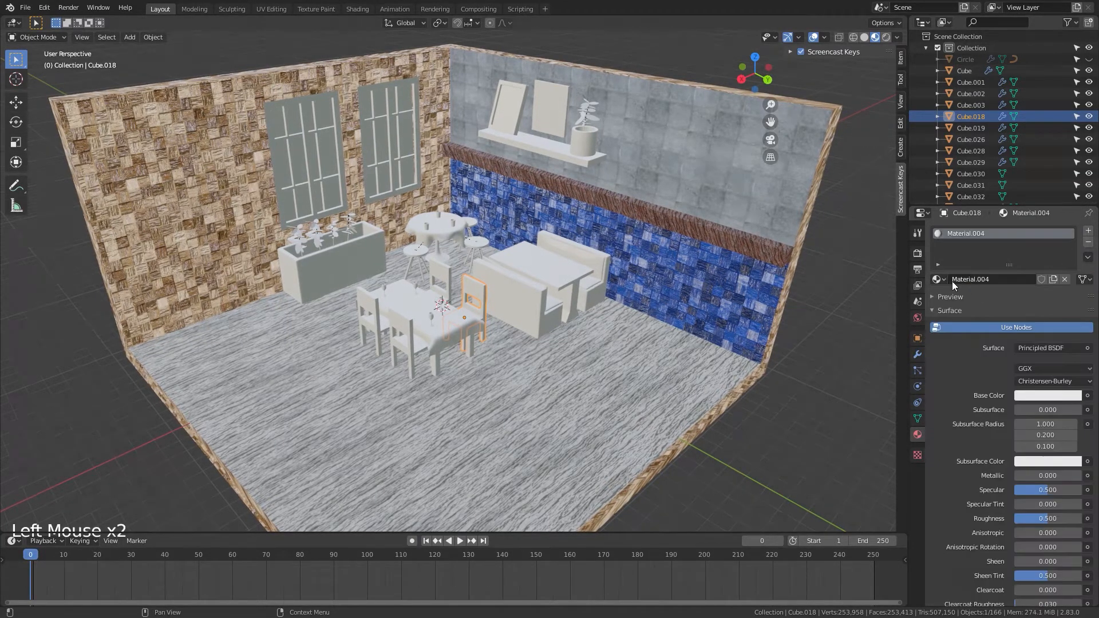
{"action": "left_click", "coordinate": [938, 279]}
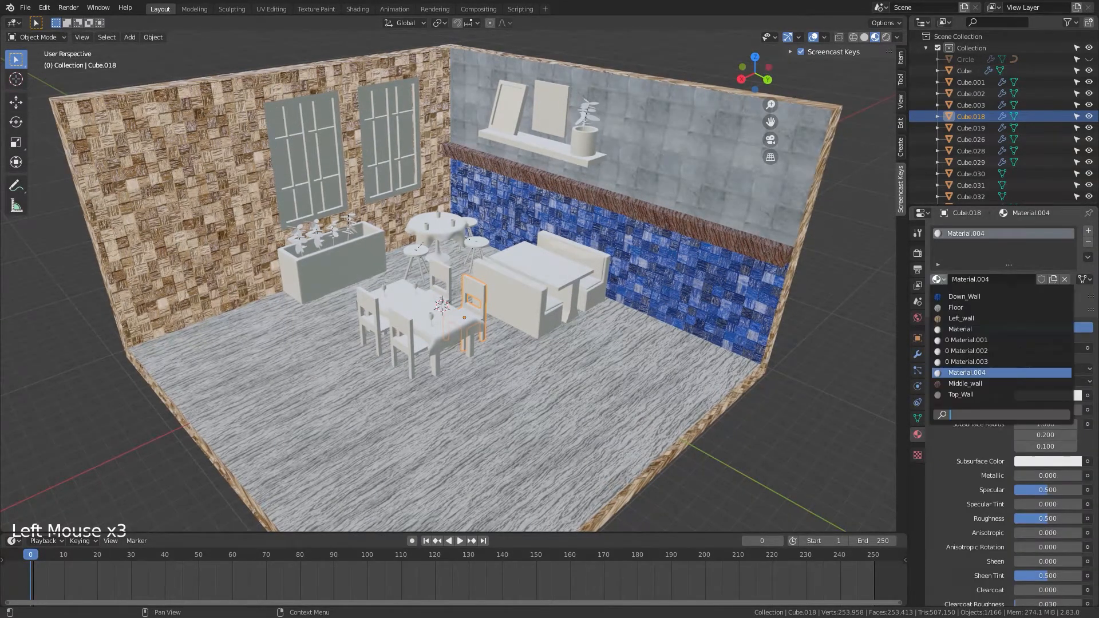
{"action": "left_click", "coordinate": [974, 384]}
{"action": "scroll", "coordinate": [534, 340], "scroll_direction": "up", "scroll_amount": 8}
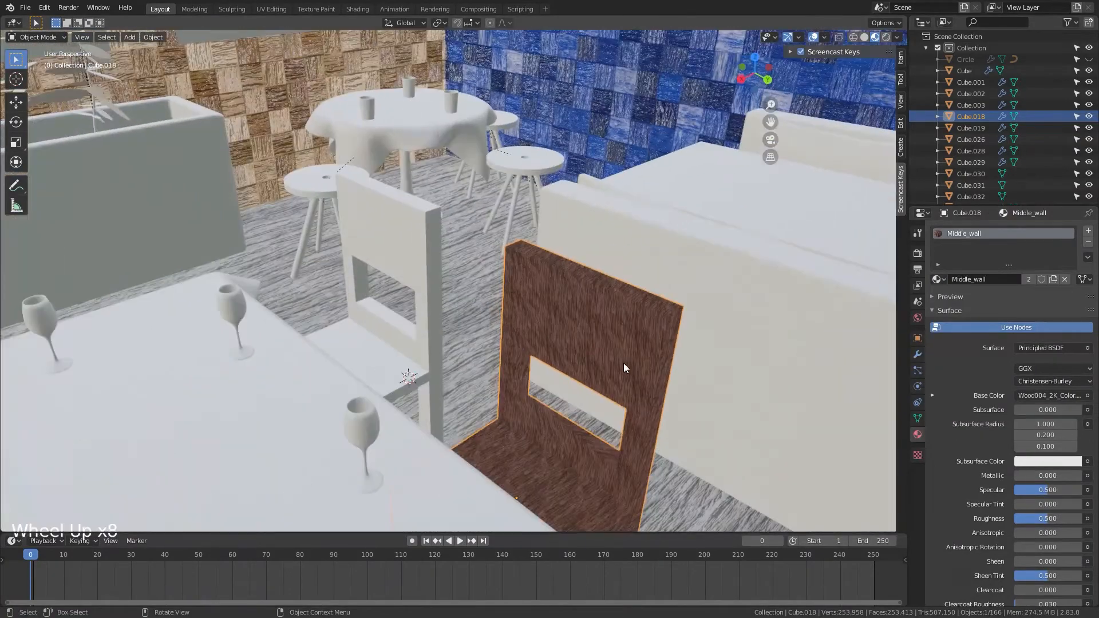
{"action": "middle_click_drag", "start_coordinate": [624, 363], "coordinate": [606, 395], "text": "shift"}
{"action": "left_click", "coordinate": [649, 421]}
{"action": "scroll", "coordinate": [644, 404], "scroll_direction": "up", "scroll_amount": 1}
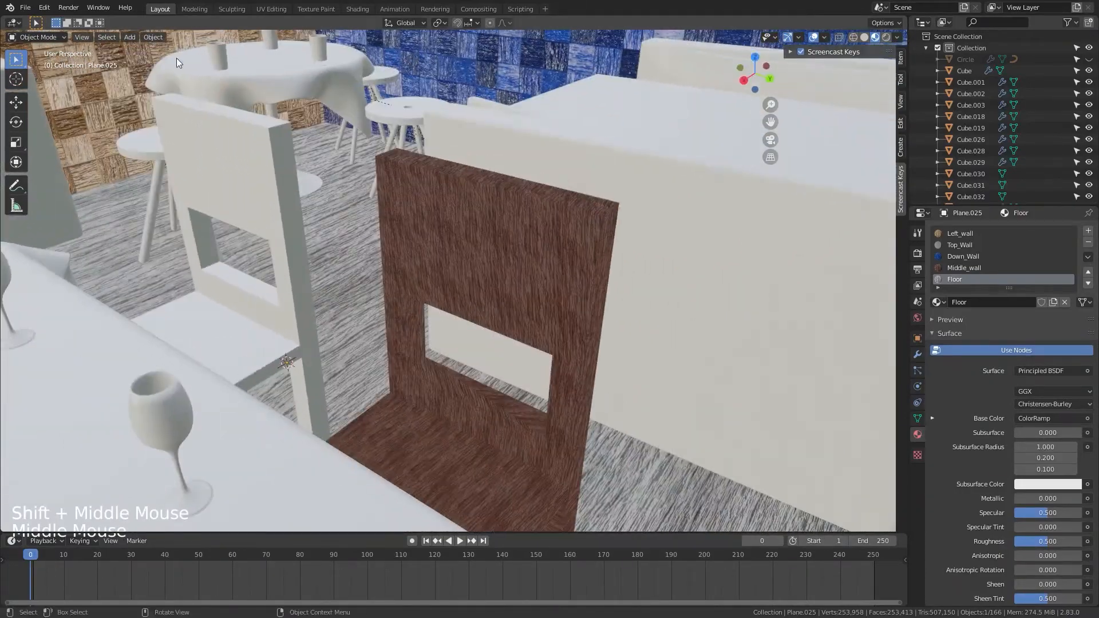
{"action": "scroll", "coordinate": [1016, 267], "scroll_direction": "down", "scroll_amount": 1}
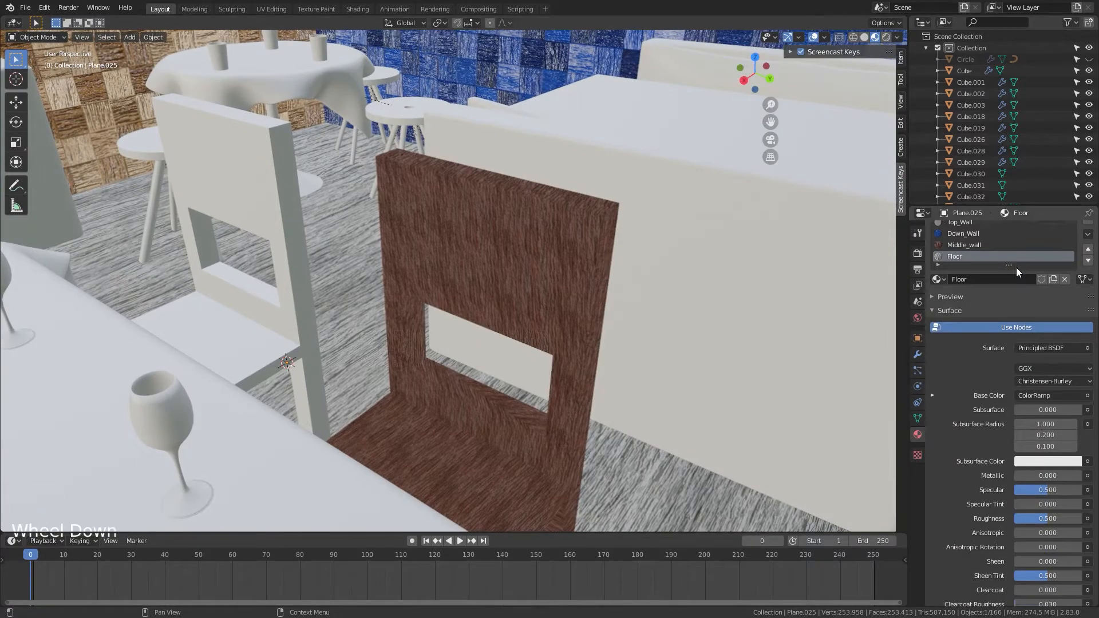
{"action": "scroll", "coordinate": [1015, 267], "scroll_direction": "down", "scroll_amount": 4}
{"action": "scroll", "coordinate": [1016, 274], "scroll_direction": "up", "scroll_amount": 6}
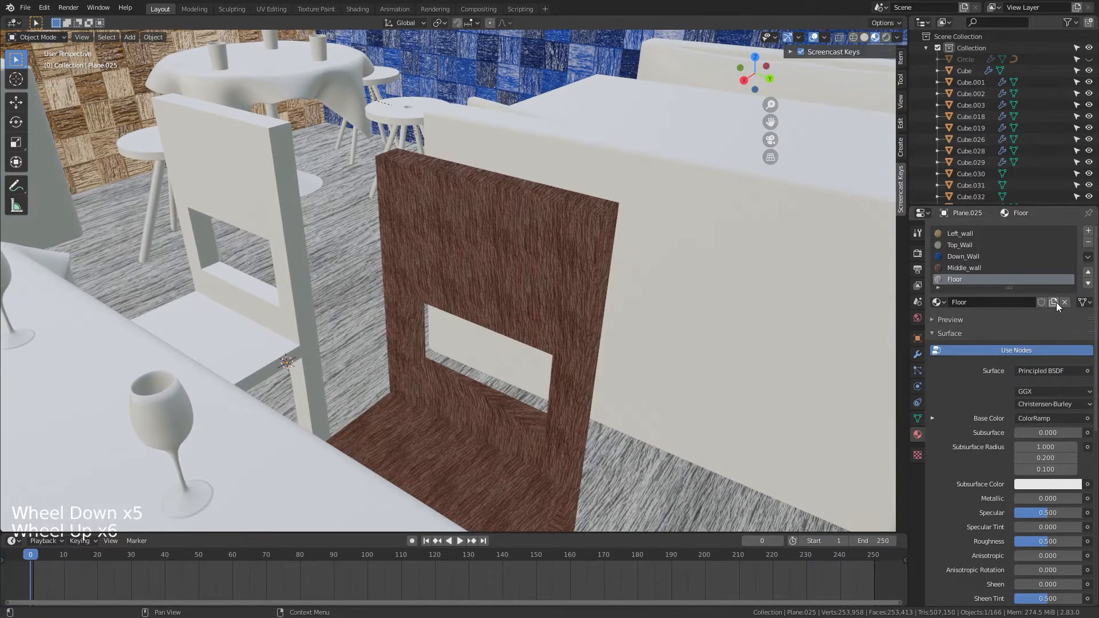
{"action": "left_click", "coordinate": [1054, 302]}
{"action": "scroll", "coordinate": [974, 255], "scroll_direction": "down", "scroll_amount": 2}
{"action": "scroll", "coordinate": [970, 269], "scroll_direction": "up", "scroll_amount": 3}
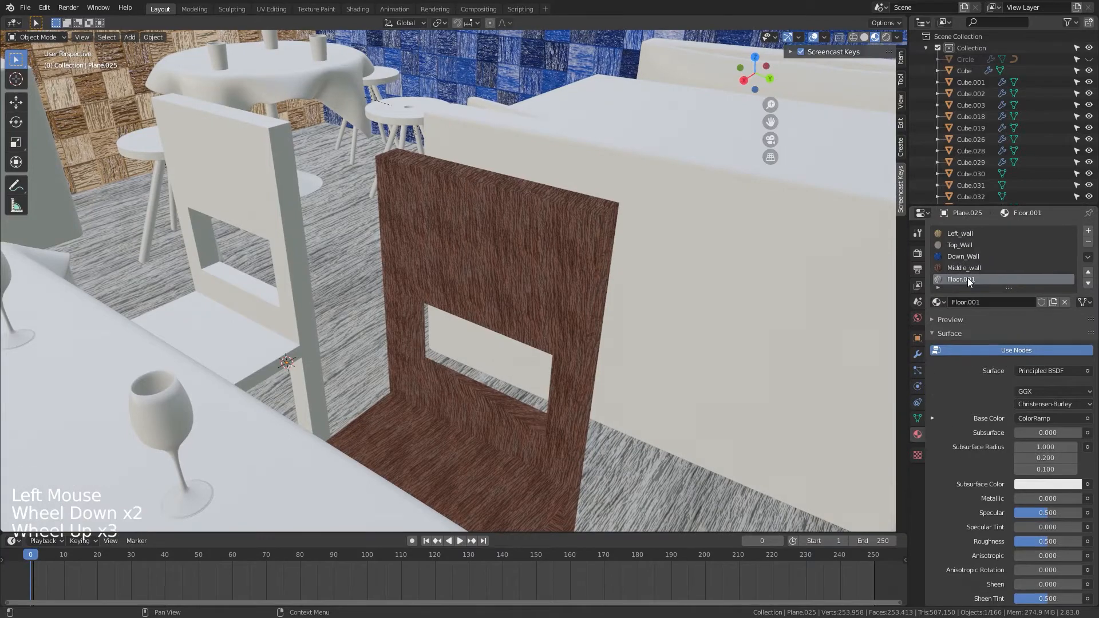
{"action": "double_click", "coordinate": [967, 279]}
{"action": "left_click", "coordinate": [1063, 304]}
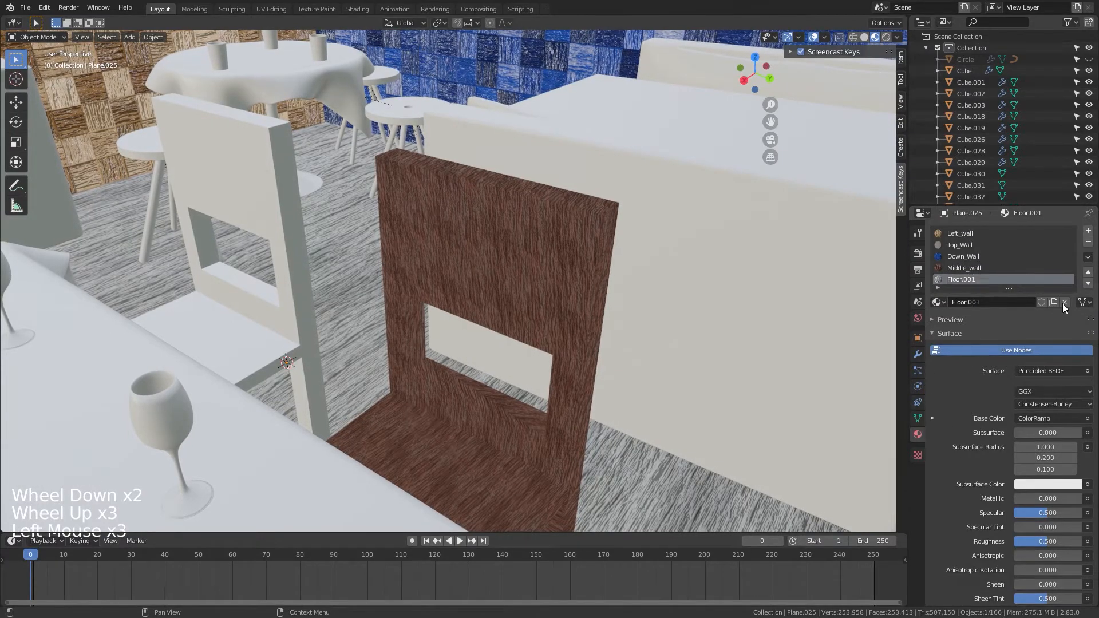
{"action": "key", "text": "ctrl+x"}
{"action": "key", "text": "ctrl+z"}
{"action": "key", "text": "ctrl+z"}
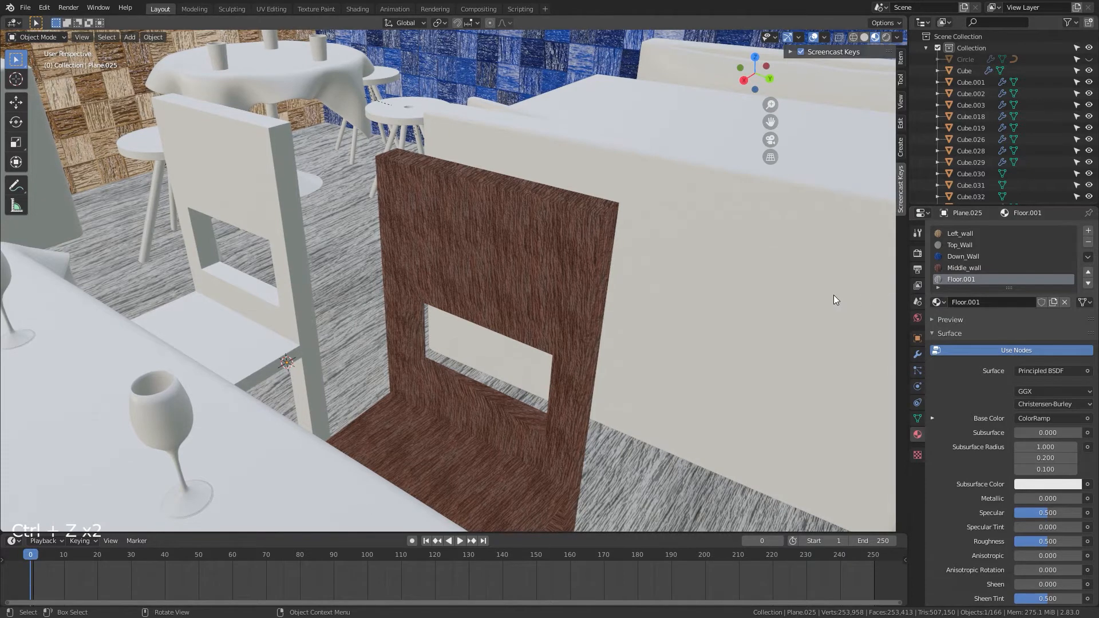
{"action": "key", "text": "ctrl+z"}
Step: Make a single-user copy of the Middle_wall material on the brown wooden chair and name it Chair
{"action": "left_click", "coordinate": [554, 308]}
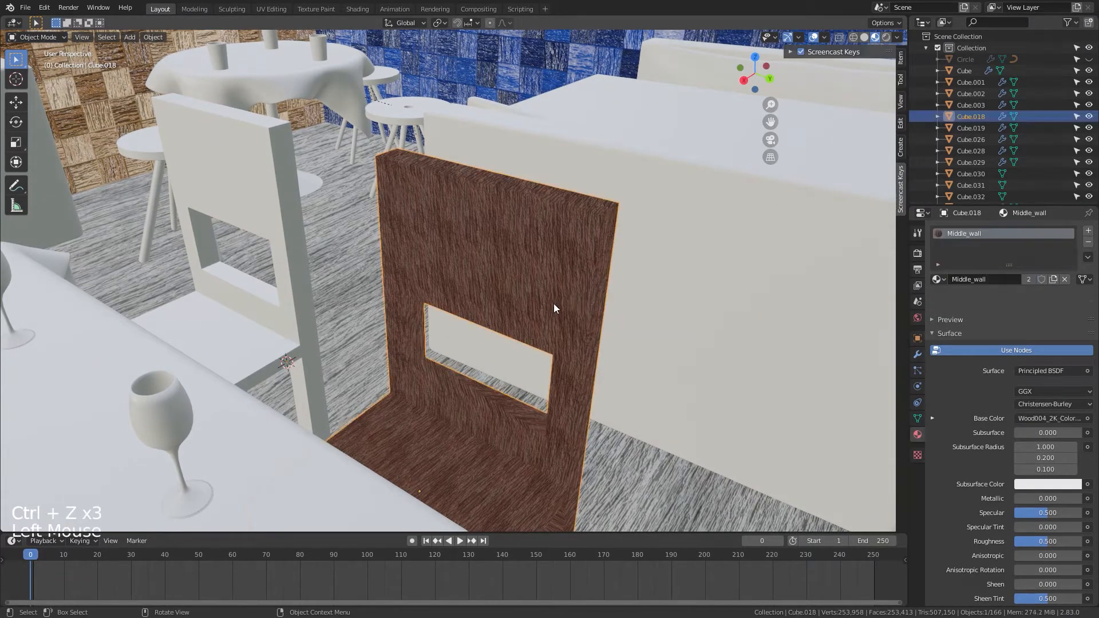
{"action": "left_click", "coordinate": [1054, 283]}
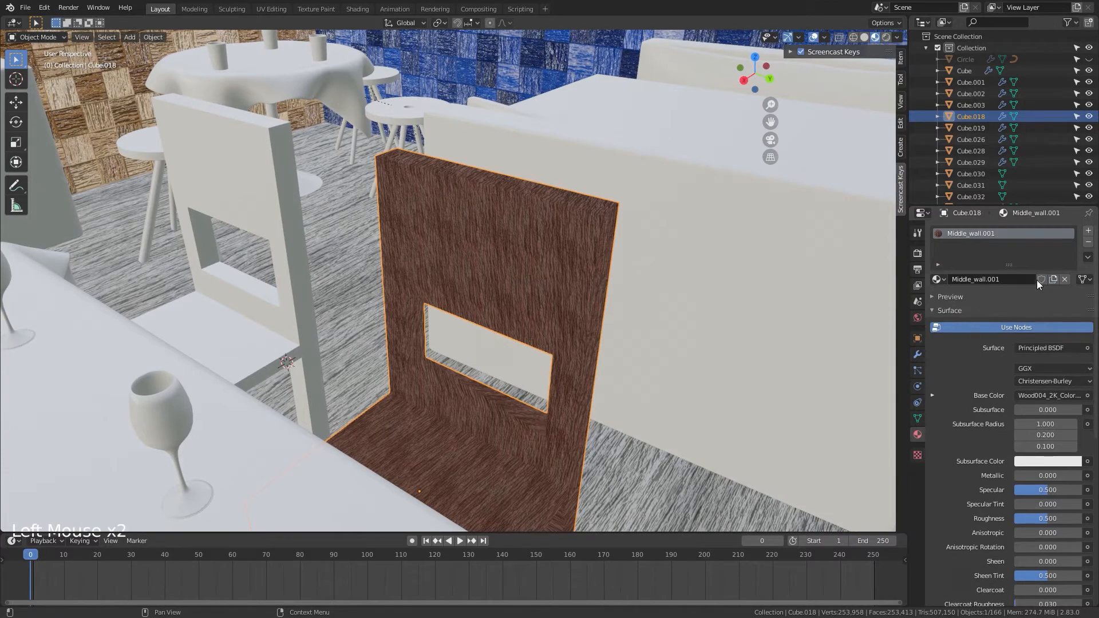
{"action": "double_click", "coordinate": [980, 233]}
{"action": "type", "text": "Chair"}
{"action": "key", "text": "Return"}
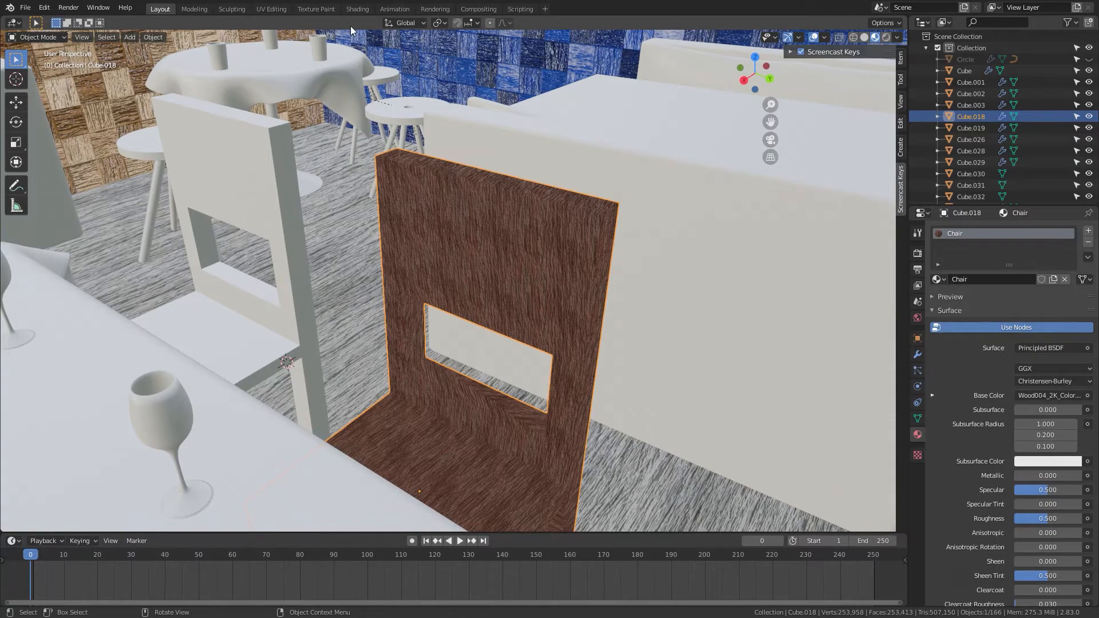
Step: Switch to the Shading workspace and set the Mapping node's scale in the Chair material to 4 on all three axes
{"action": "left_click", "coordinate": [357, 9]}
{"action": "middle_click_drag", "start_coordinate": [314, 439], "coordinate": [441, 597], "text": "shift"}
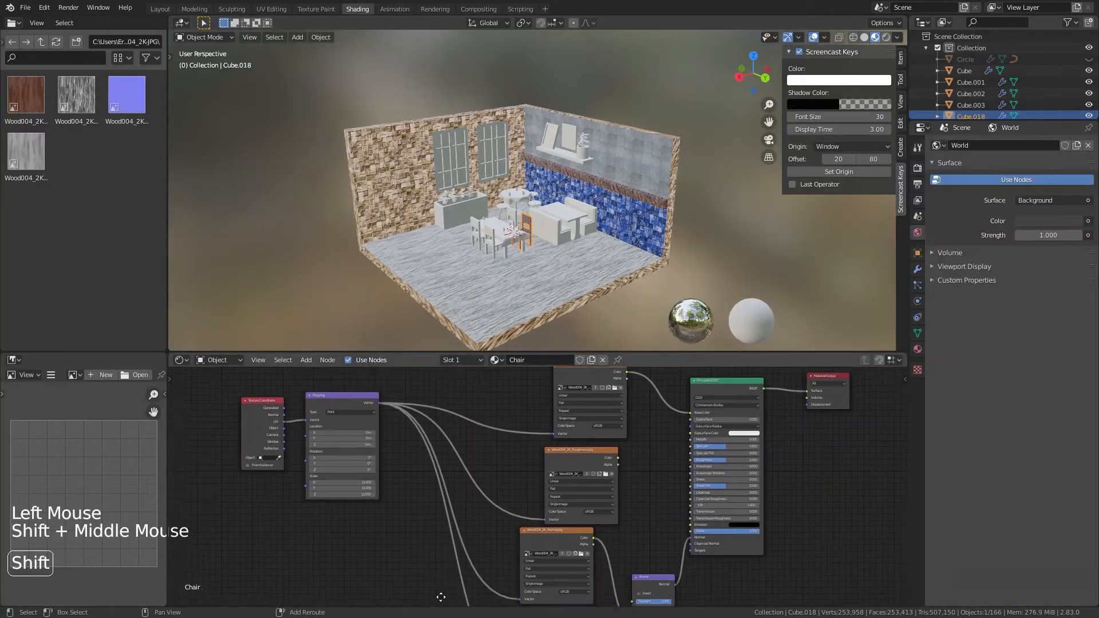
{"action": "scroll", "coordinate": [561, 486], "scroll_direction": "up", "scroll_amount": 7}
{"action": "middle_click_drag", "start_coordinate": [470, 487], "coordinate": [578, 498], "text": "shift"}
{"action": "scroll", "coordinate": [575, 173], "scroll_direction": "up", "scroll_amount": 6}
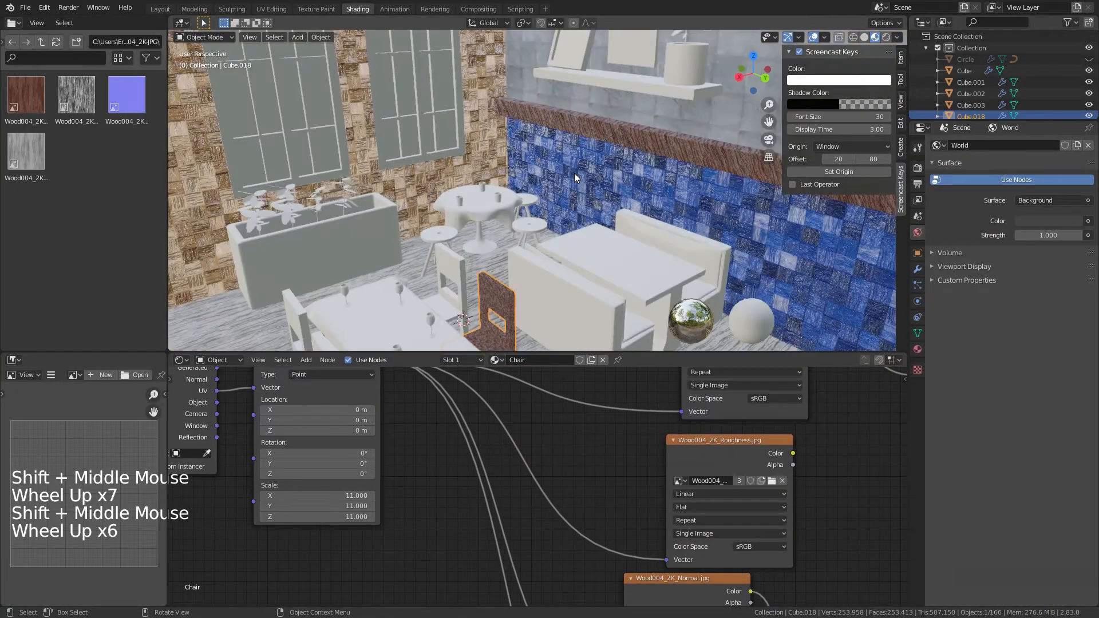
{"action": "scroll", "coordinate": [575, 173], "scroll_direction": "up", "scroll_amount": 5}
{"action": "middle_click_drag", "start_coordinate": [582, 69], "coordinate": [435, 411], "text": "shift"}
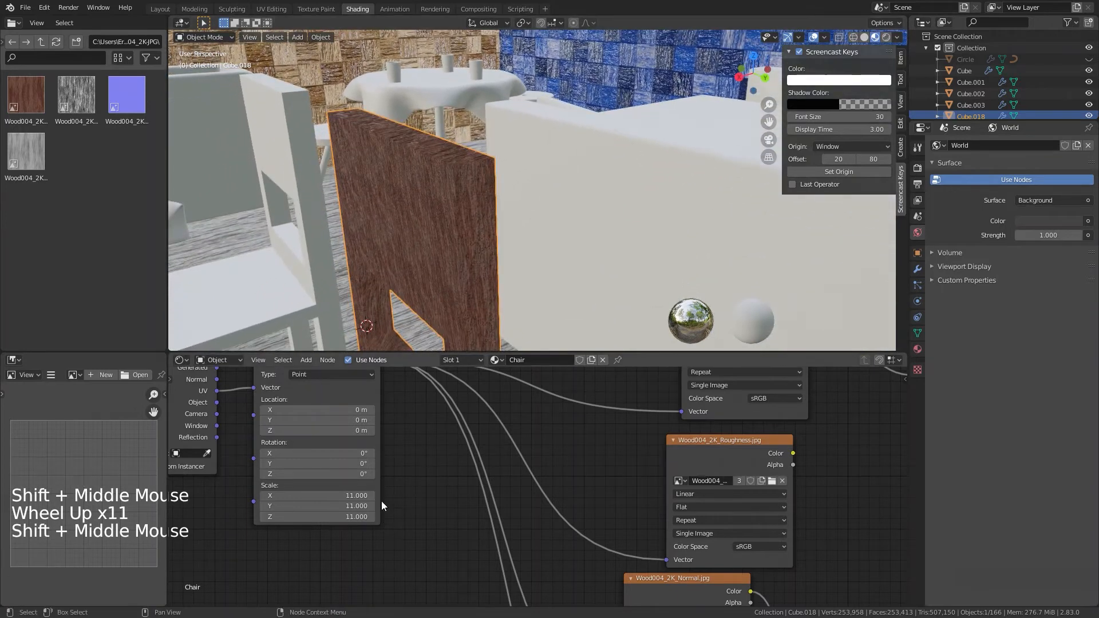
{"action": "left_click_drag", "start_coordinate": [357, 497], "coordinate": [342, 517]}
{"action": "key", "text": "4"}
{"action": "left_click", "coordinate": [442, 500]}
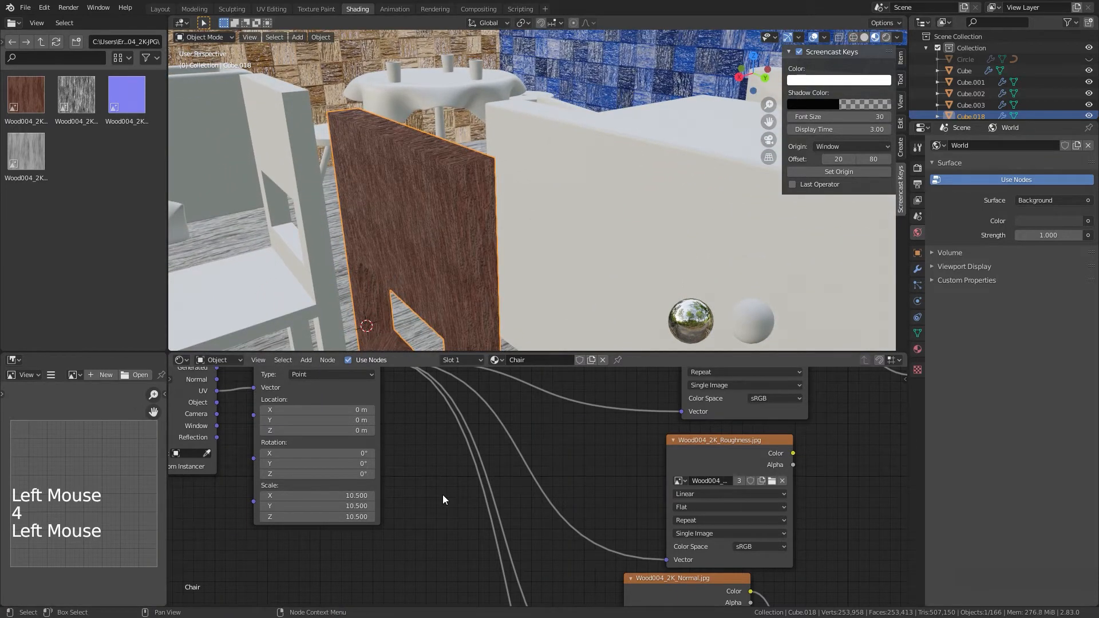
{"action": "left_click_drag", "start_coordinate": [337, 497], "coordinate": [388, 491]}
{"action": "middle_click_drag", "start_coordinate": [448, 271], "coordinate": [466, 266]}
Step: Set the Chair material's Mapping scale to 2 on X, Y and Z
{"action": "left_click_drag", "start_coordinate": [328, 493], "coordinate": [390, 485]}
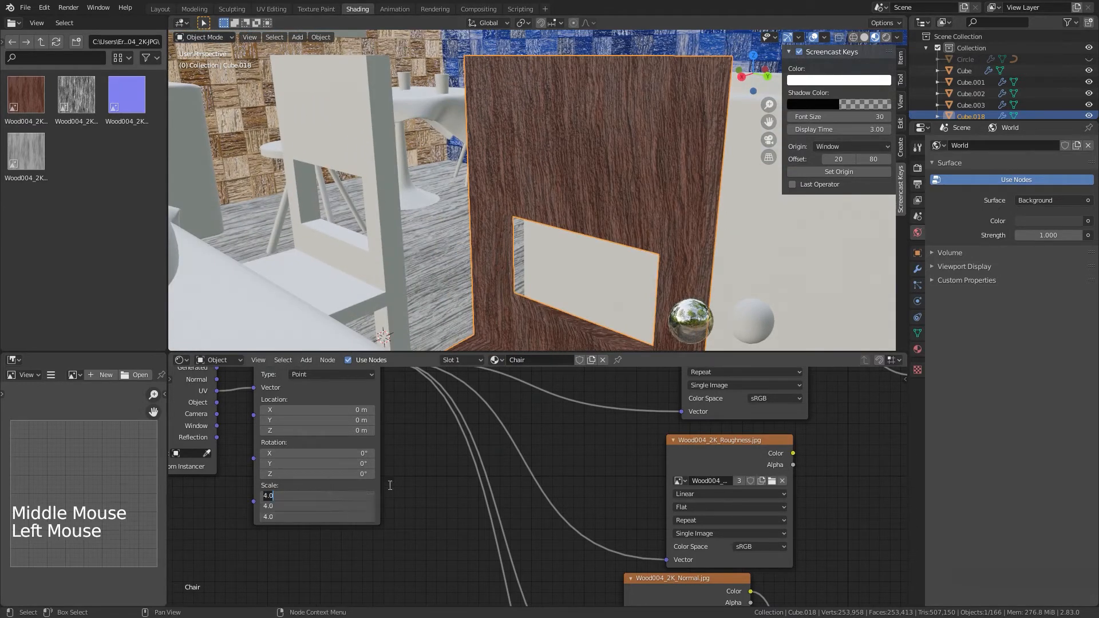
{"action": "type", "text": "2"}
{"action": "key", "text": "Return"}
{"action": "mouse_move", "coordinate": [522, 306]}
{"action": "middle_mouse_down"}
{"action": "mouse_move", "coordinate": [518, 287]}
{"action": "mouse_move", "coordinate": [519, 311]}
{"action": "middle_mouse_up"}
{"action": "scroll", "coordinate": [517, 304], "scroll_direction": "down", "scroll_amount": 6}
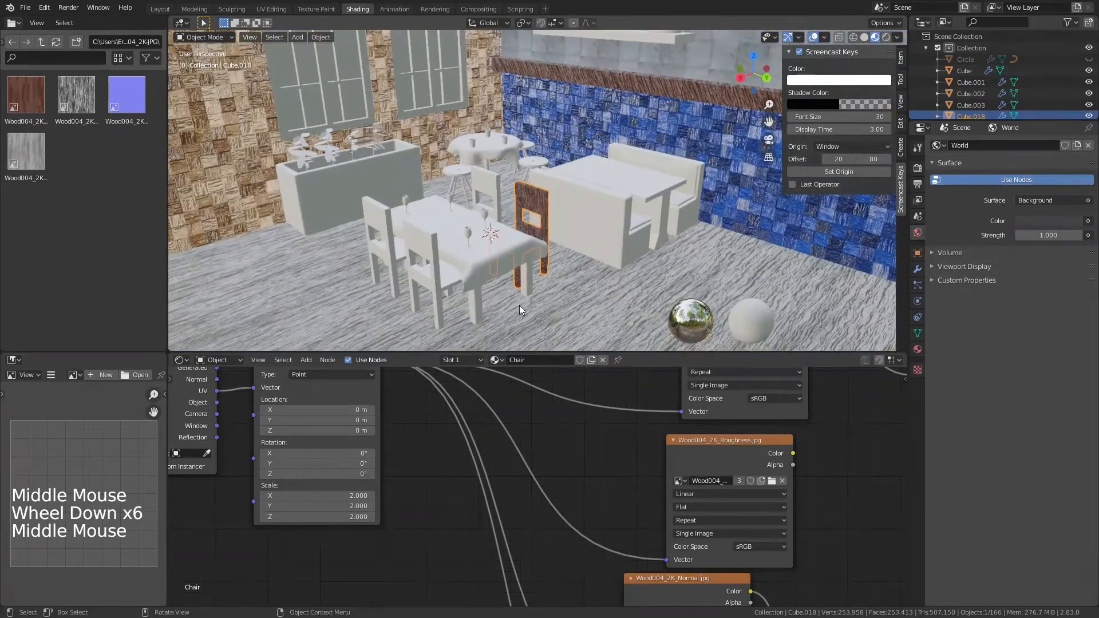
Step: Back in the Layout workspace, link the wooden chair's material to the other three chairs around the dining table
{"action": "left_click", "coordinate": [160, 9]}
{"action": "scroll", "coordinate": [345, 246], "scroll_direction": "down", "scroll_amount": 6}
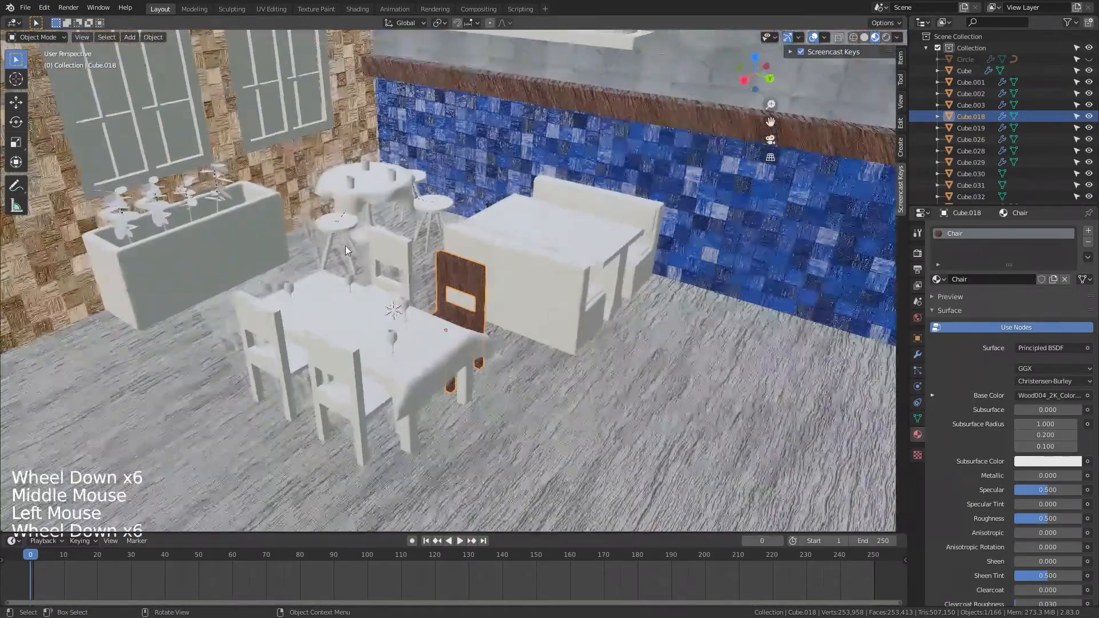
{"action": "middle_click_drag", "start_coordinate": [346, 245], "coordinate": [421, 255], "text": "shift"}
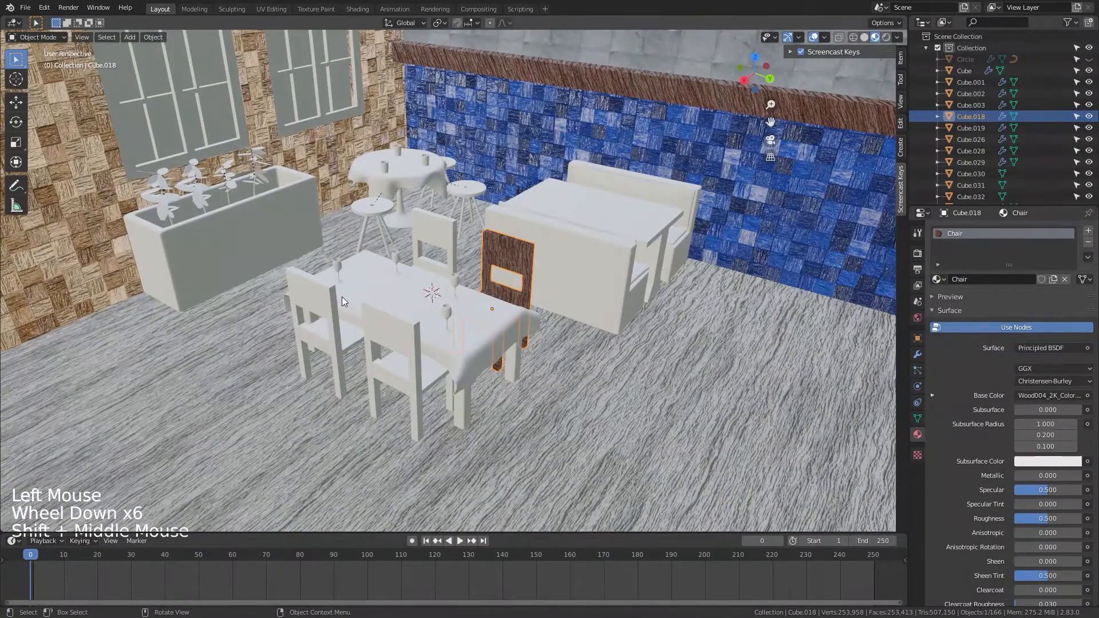
{"action": "left_click", "coordinate": [410, 368]}
{"action": "left_click", "coordinate": [341, 350], "text": "shift"}
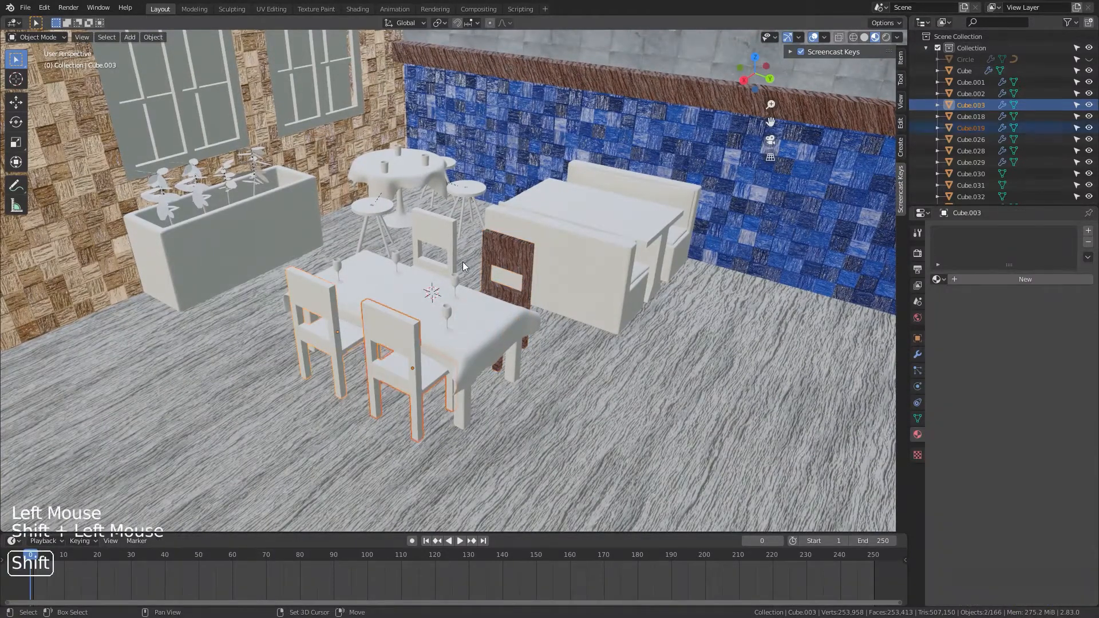
{"action": "left_click", "coordinate": [442, 242], "text": "shift"}
{"action": "left_click", "coordinate": [507, 262], "text": "shift"}
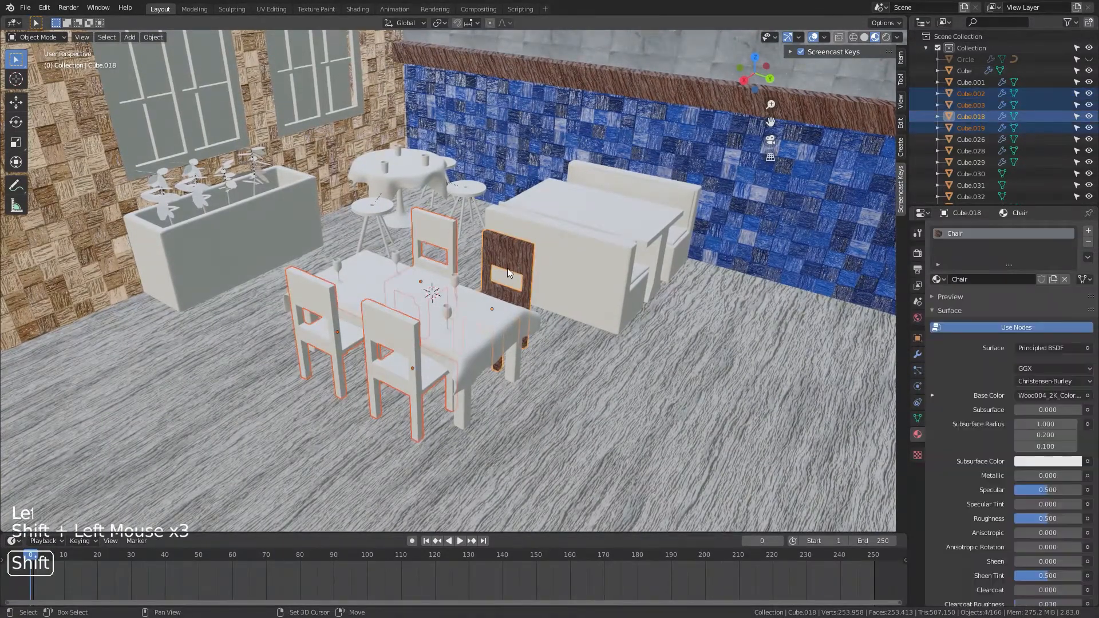
{"action": "key", "text": "ctrl+l"}
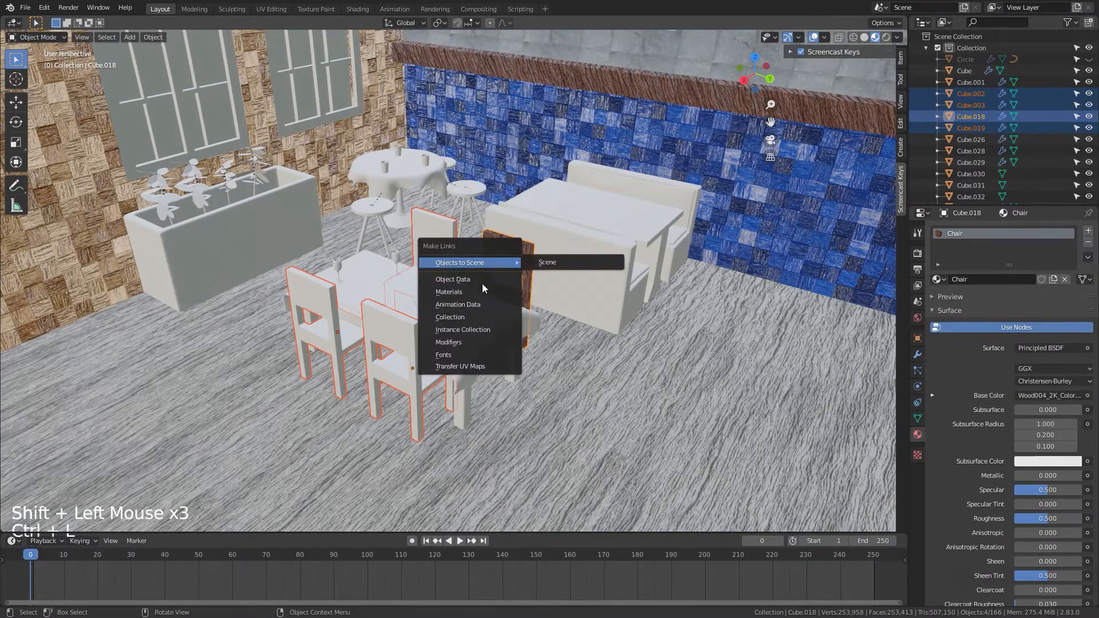
{"action": "left_click", "coordinate": [467, 293]}
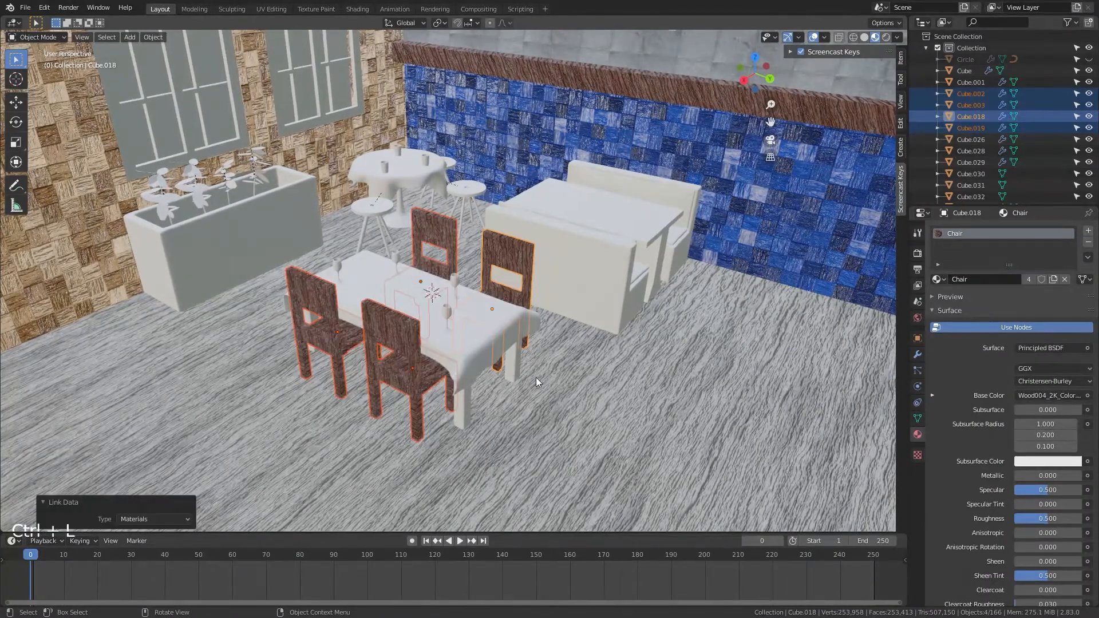
Step: Add a new material to the booth table between the two benches
{"action": "scroll", "coordinate": [568, 385], "scroll_direction": "down", "scroll_amount": 4}
{"action": "scroll", "coordinate": [569, 373], "scroll_direction": "up", "scroll_amount": 1, "text": "shift"}
{"action": "middle_click_drag", "start_coordinate": [569, 373], "coordinate": [621, 432], "text": "shift"}
{"action": "left_click", "coordinate": [712, 461]}
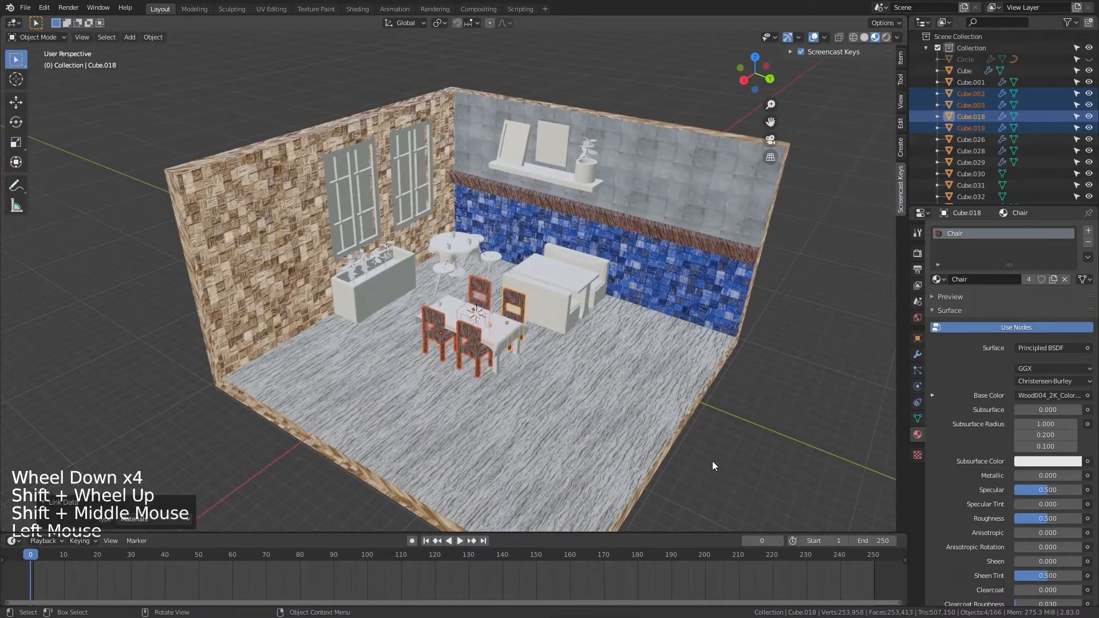
{"action": "middle_click_drag", "start_coordinate": [712, 461], "coordinate": [658, 375]}
{"action": "scroll", "coordinate": [640, 373], "scroll_direction": "up", "scroll_amount": 5}
{"action": "left_click", "coordinate": [663, 369]}
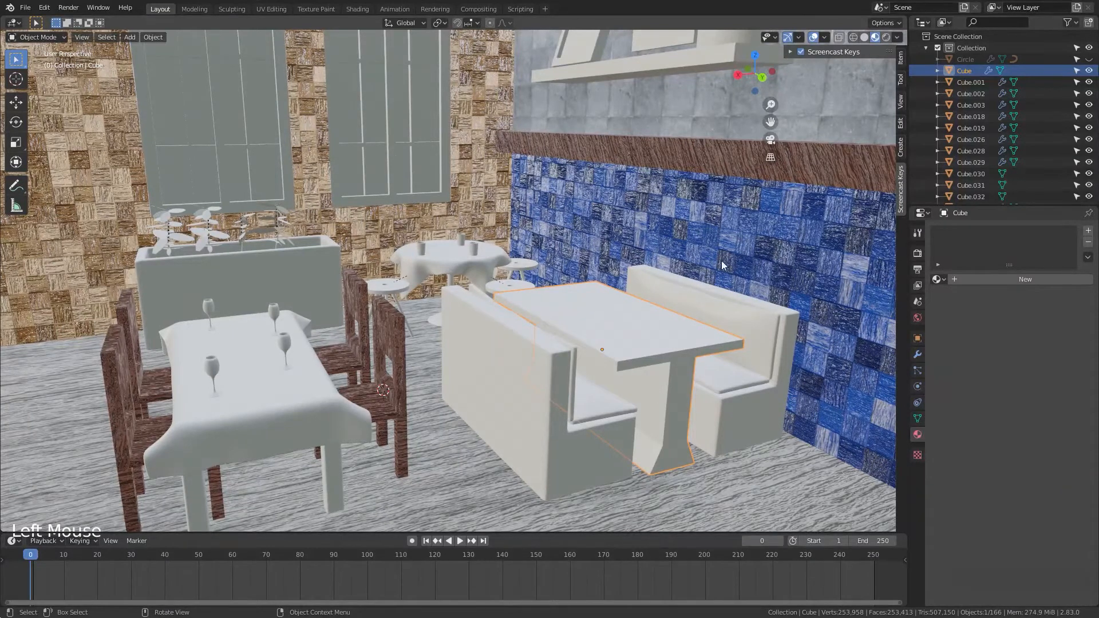
{"action": "left_click", "coordinate": [960, 285]}
{"action": "left_click", "coordinate": [956, 278]}
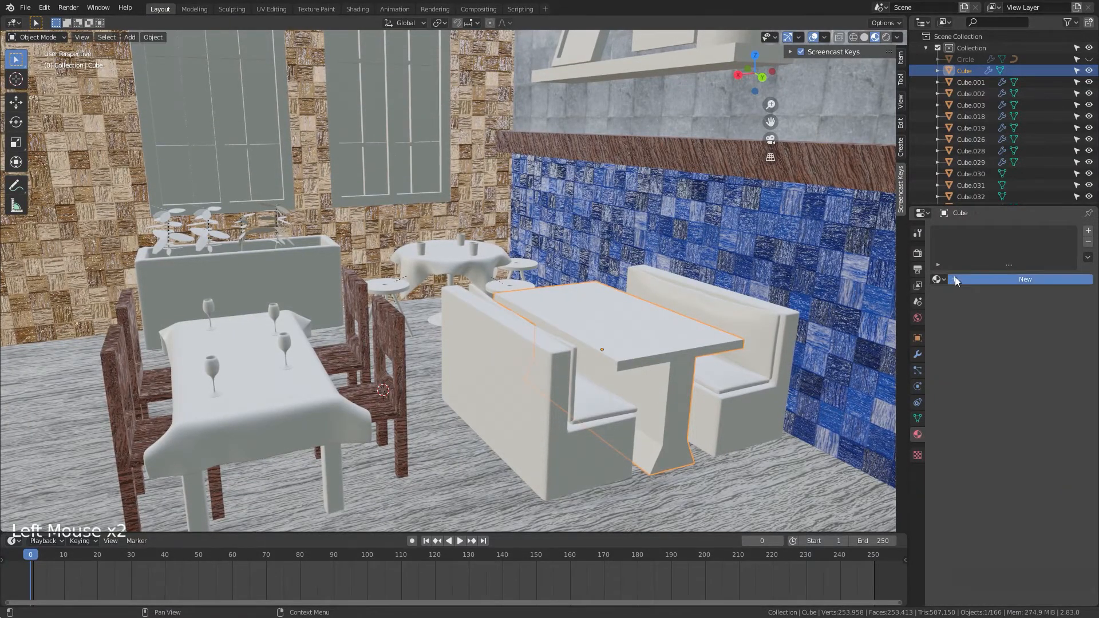
Step: Rename the booth table's new material to Table
{"action": "left_click", "coordinate": [988, 279]}
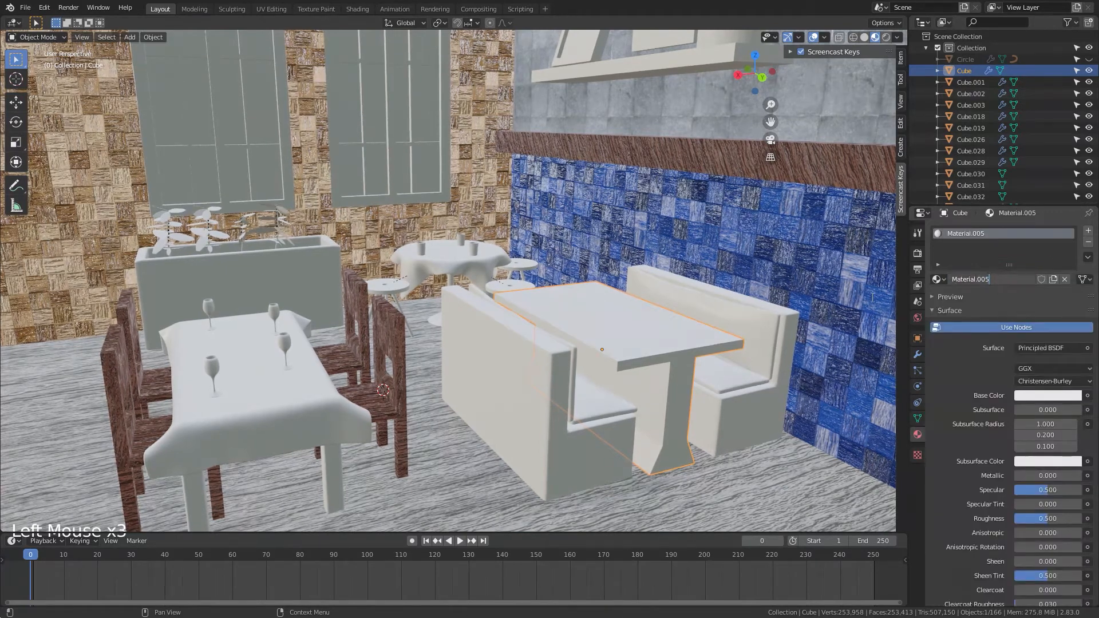
{"action": "key", "text": "BackSpace"}
{"action": "type", "text": "Table"}
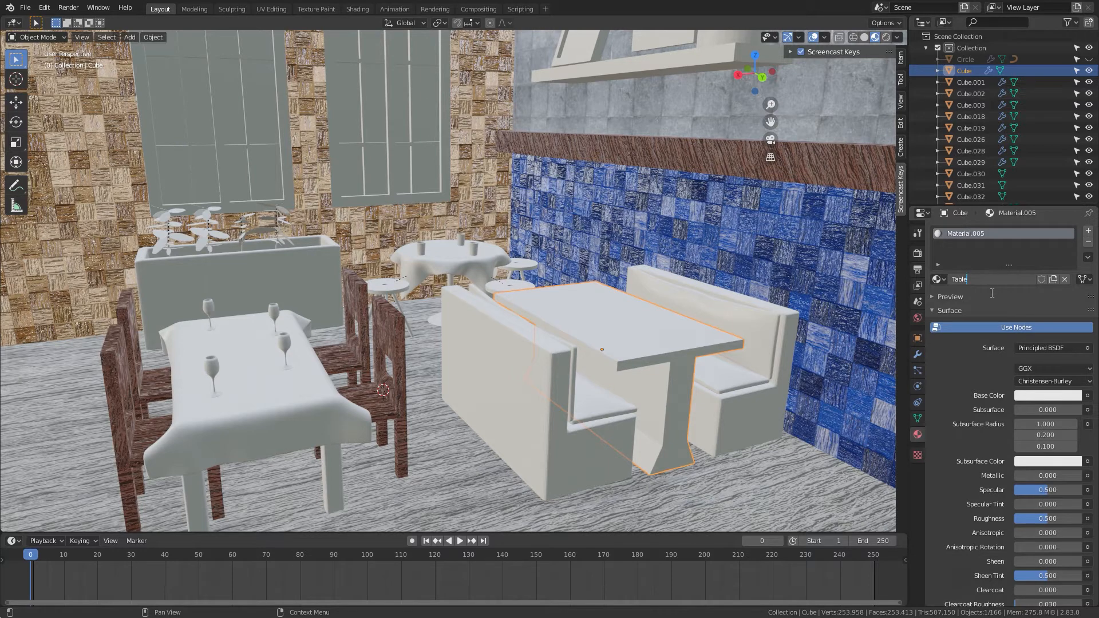
{"action": "key", "text": "Return"}
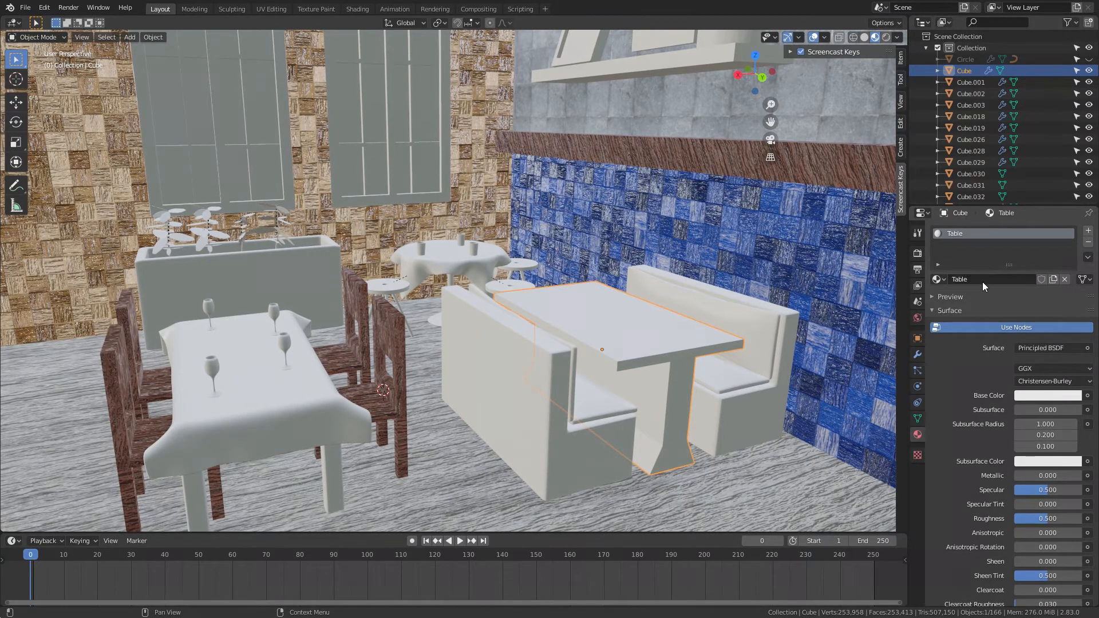
{"action": "left_click", "coordinate": [966, 283]}
{"action": "left_click", "coordinate": [976, 251]}
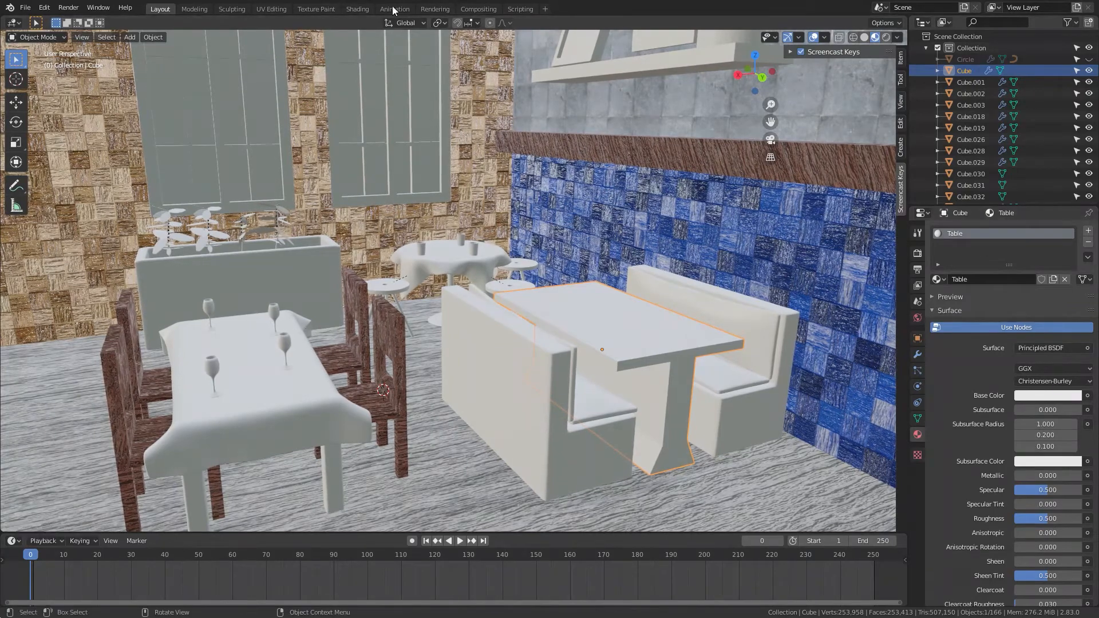
Step: In the Shading workspace, point the file browser to the Tutorial_1 planks folder, using its path copied from File Explorer
{"action": "left_click", "coordinate": [357, 10]}
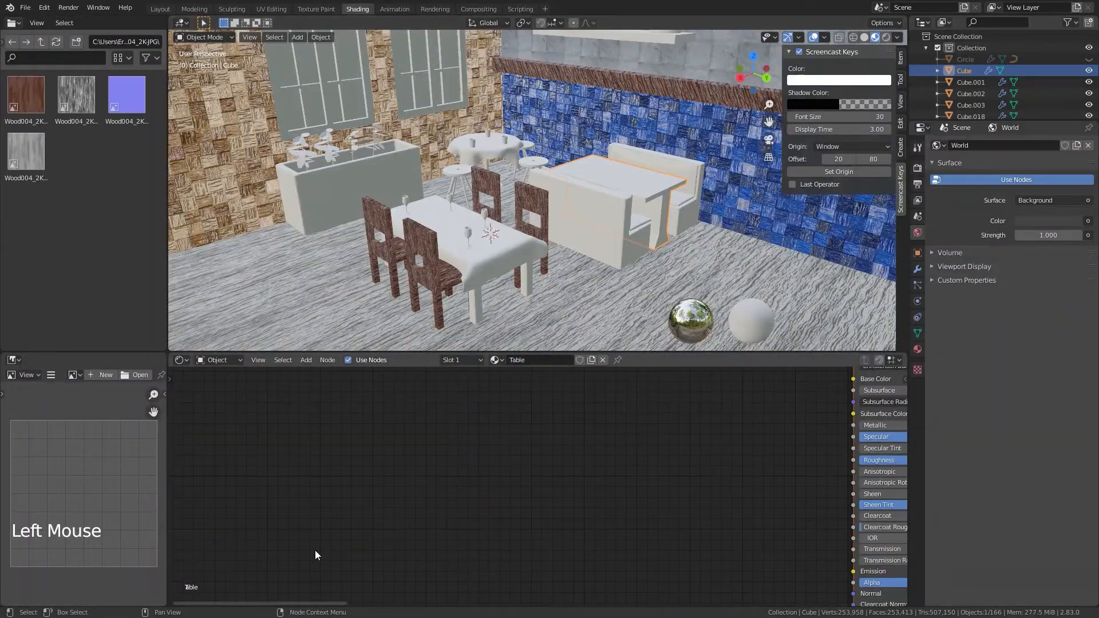
{"action": "left_click", "coordinate": [333, 604]}
{"action": "left_click", "coordinate": [318, 175]}
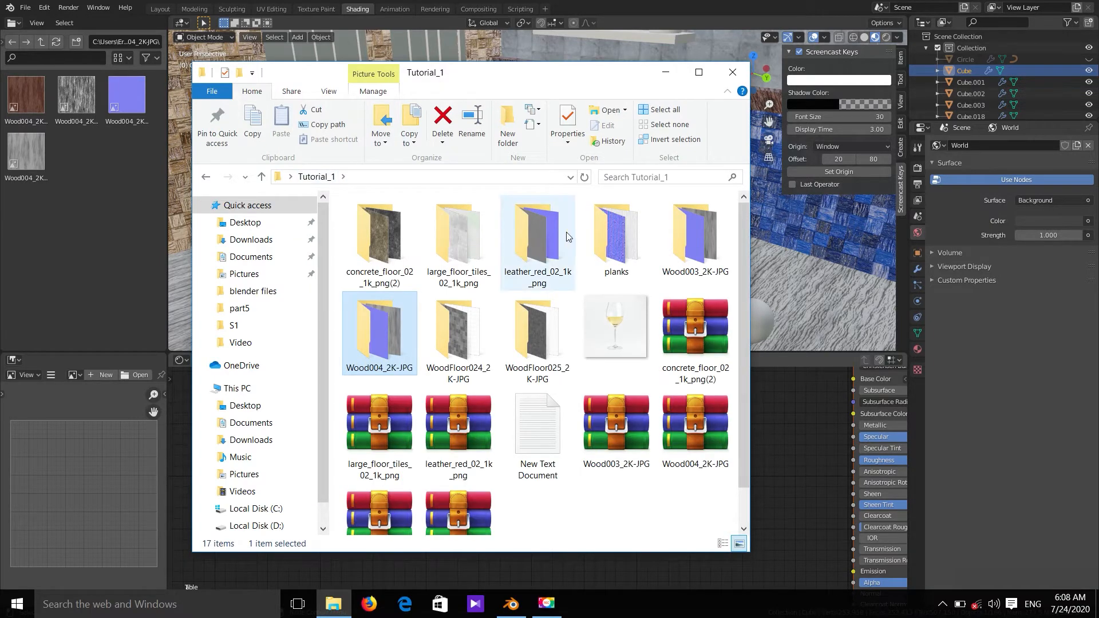
{"action": "double_click", "coordinate": [592, 232]}
{"action": "left_click", "coordinate": [393, 177]}
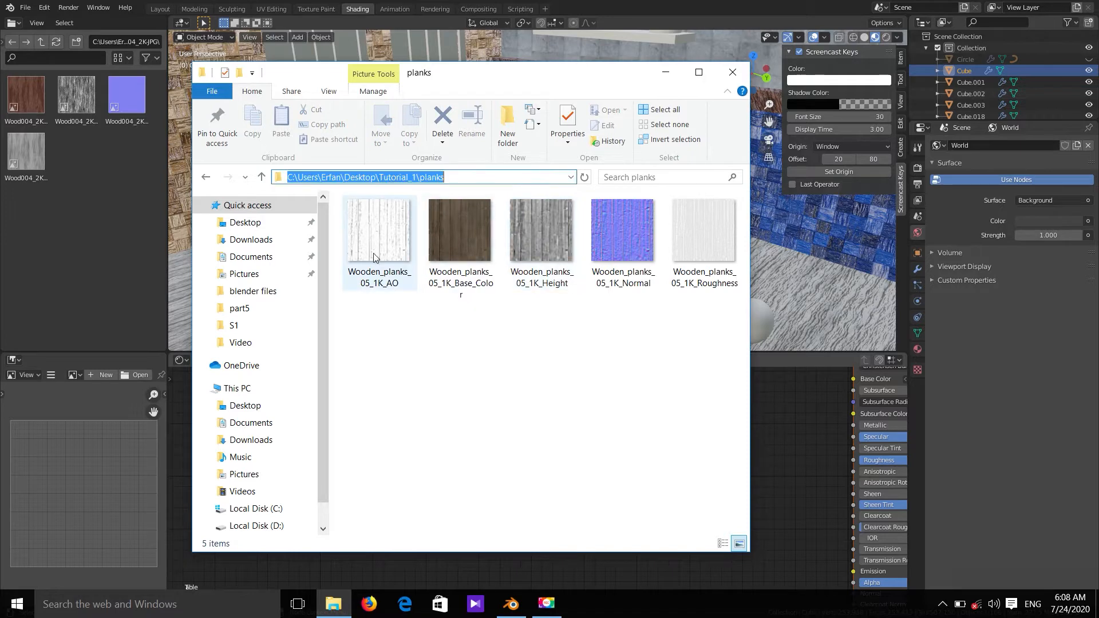
{"action": "left_click", "coordinate": [149, 100]}
{"action": "double_click", "coordinate": [126, 43]}
{"action": "key", "text": "ctrl+v"}
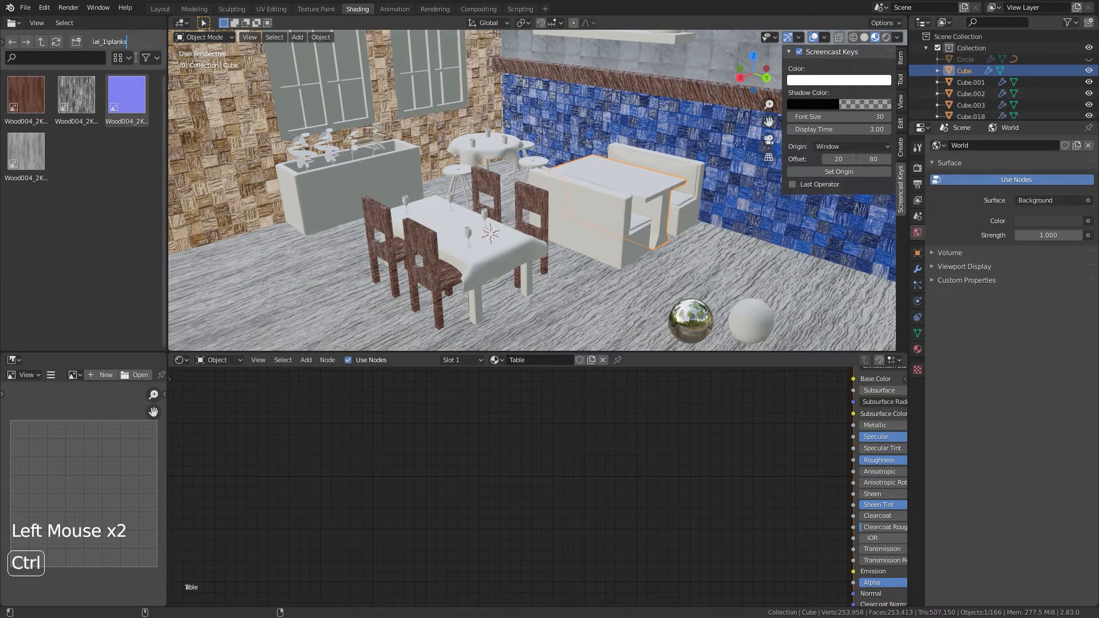
{"action": "key", "text": "Return"}
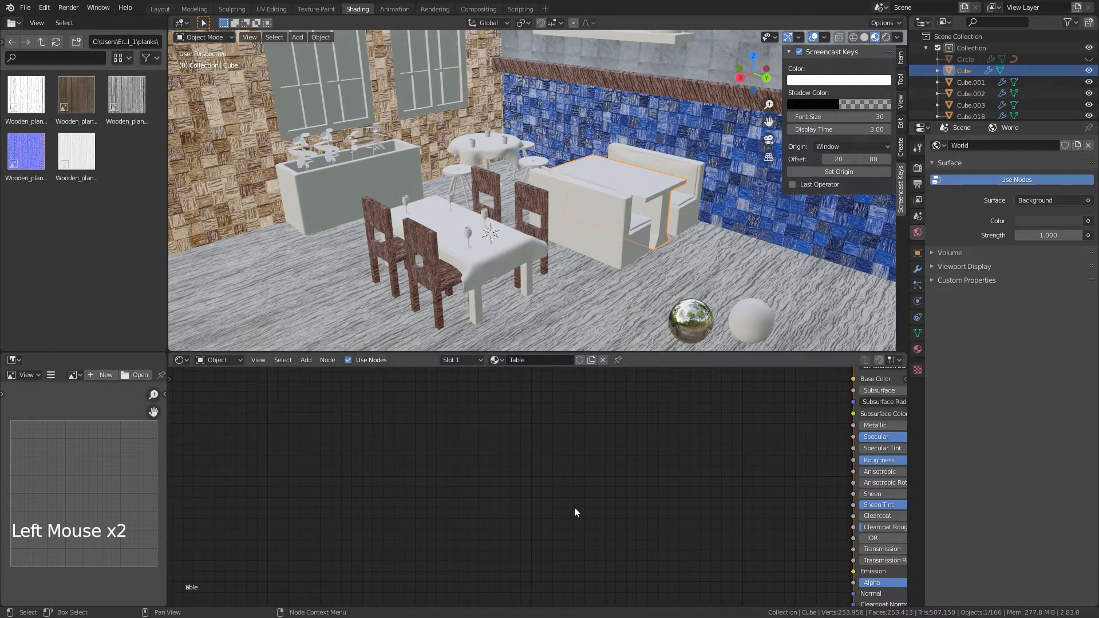
Step: Add the Wooden_planks_05_1K_Base_Color image as a texture node beside the Principled BSDF in the Table material
{"action": "middle_click_drag", "start_coordinate": [520, 517], "coordinate": [452, 473], "text": "shift"}
{"action": "scroll", "coordinate": [411, 514], "scroll_direction": "down", "scroll_amount": 4}
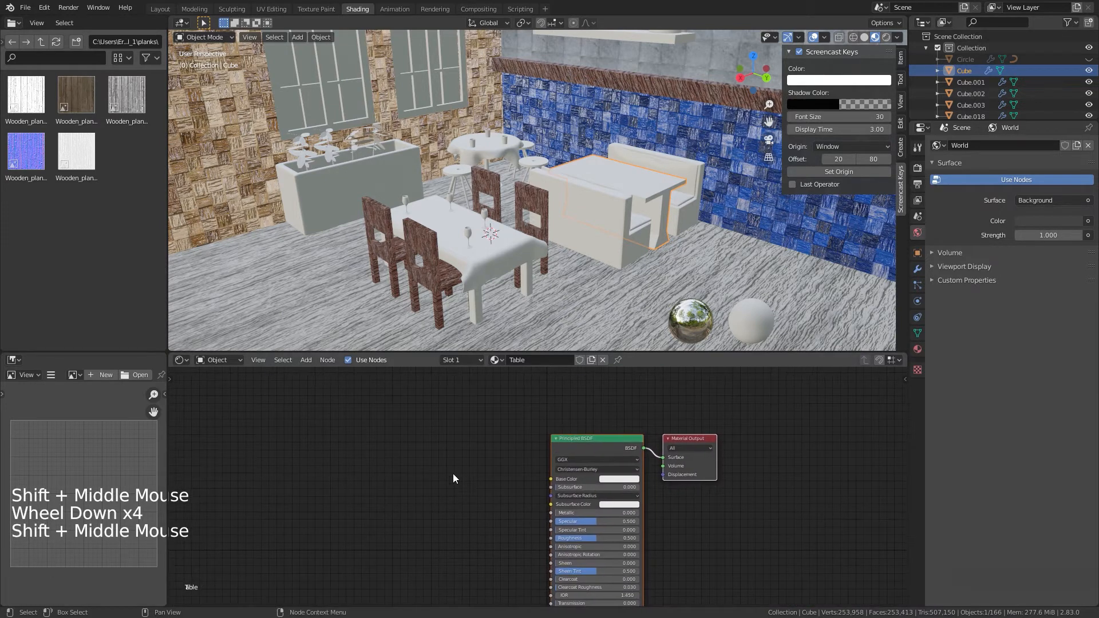
{"action": "left_click", "coordinate": [27, 169]}
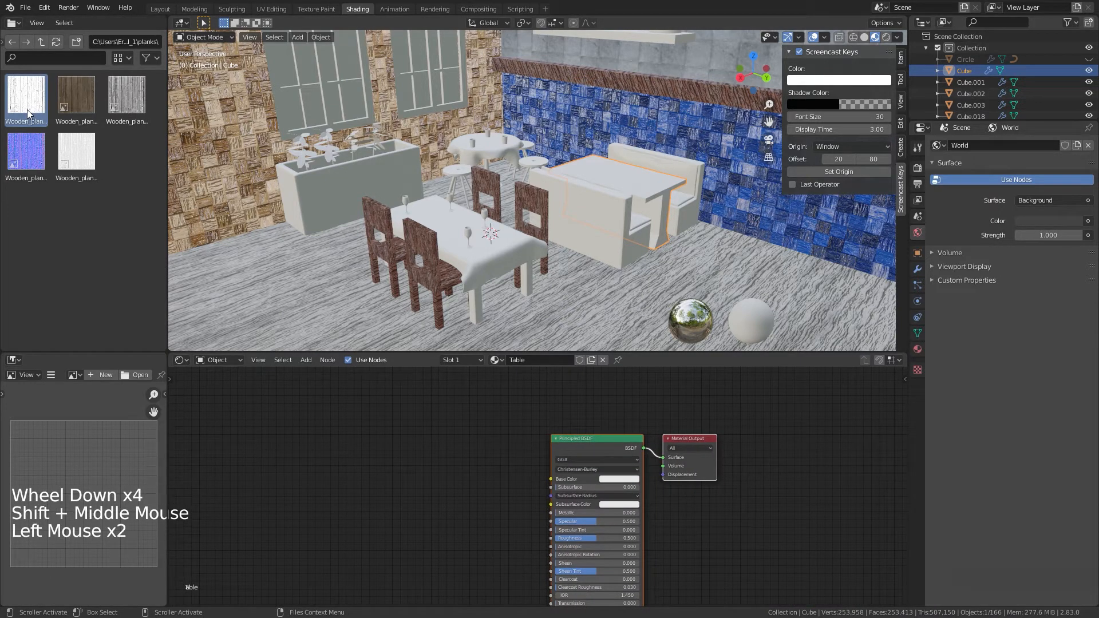
{"action": "left_click_drag", "start_coordinate": [26, 109], "coordinate": [421, 403]}
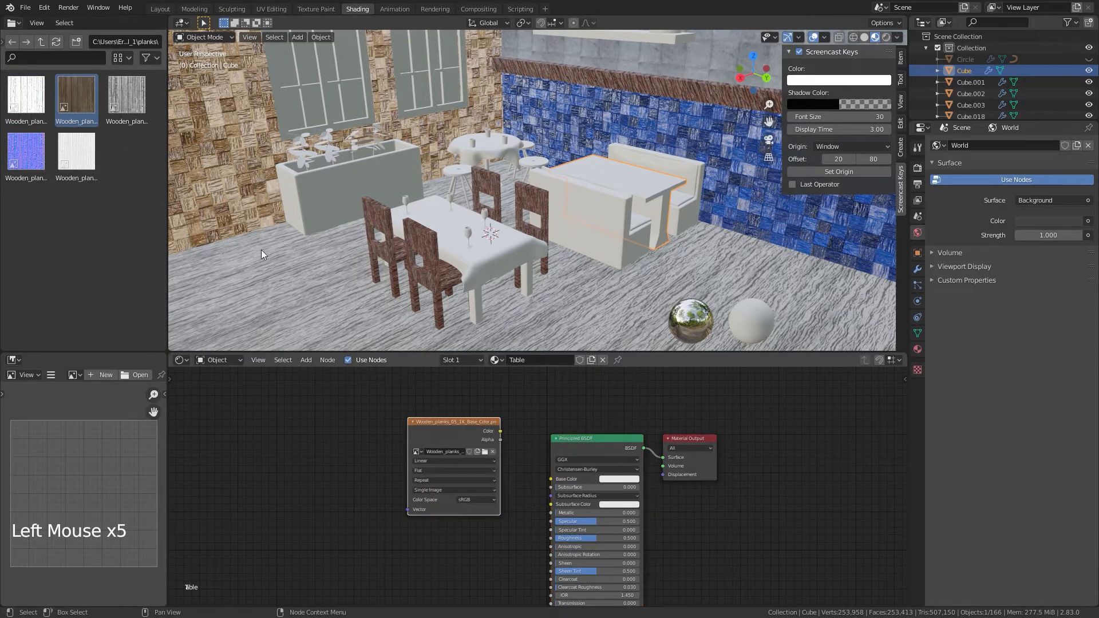
Step: Add the Wooden_planks_05_1K Height, Normal and Roughness images as texture nodes in the Table material
{"action": "left_click", "coordinate": [133, 101]}
{"action": "left_click_drag", "start_coordinate": [121, 106], "coordinate": [372, 578]}
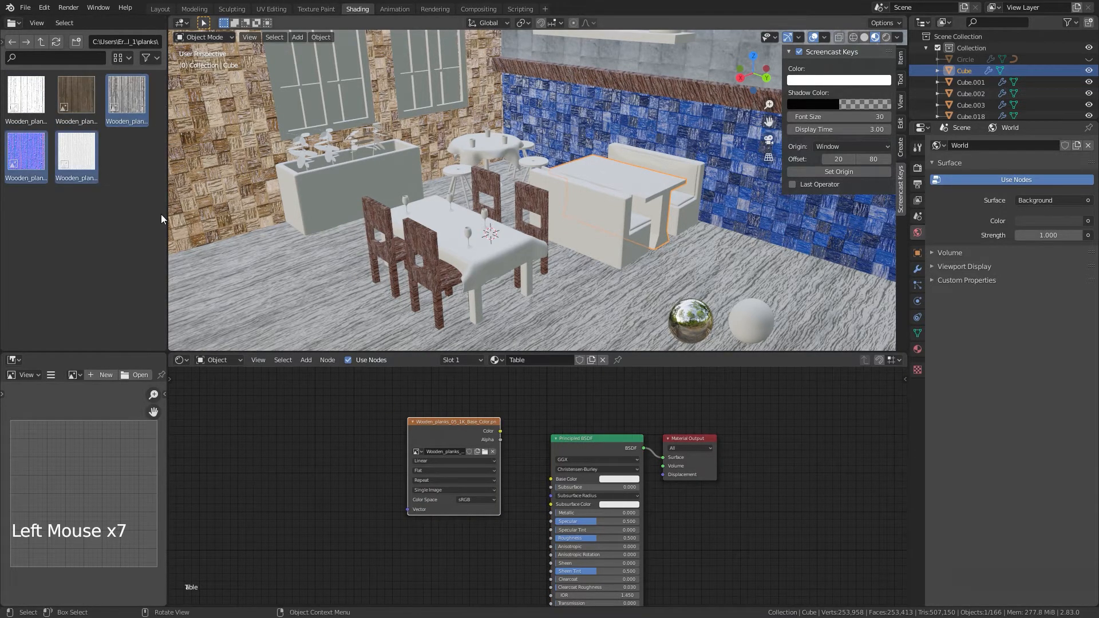
{"action": "left_click", "coordinate": [143, 149]}
{"action": "left_click_drag", "start_coordinate": [126, 97], "coordinate": [345, 542]}
{"action": "middle_click_drag", "start_coordinate": [430, 562], "coordinate": [412, 421], "text": "shift"}
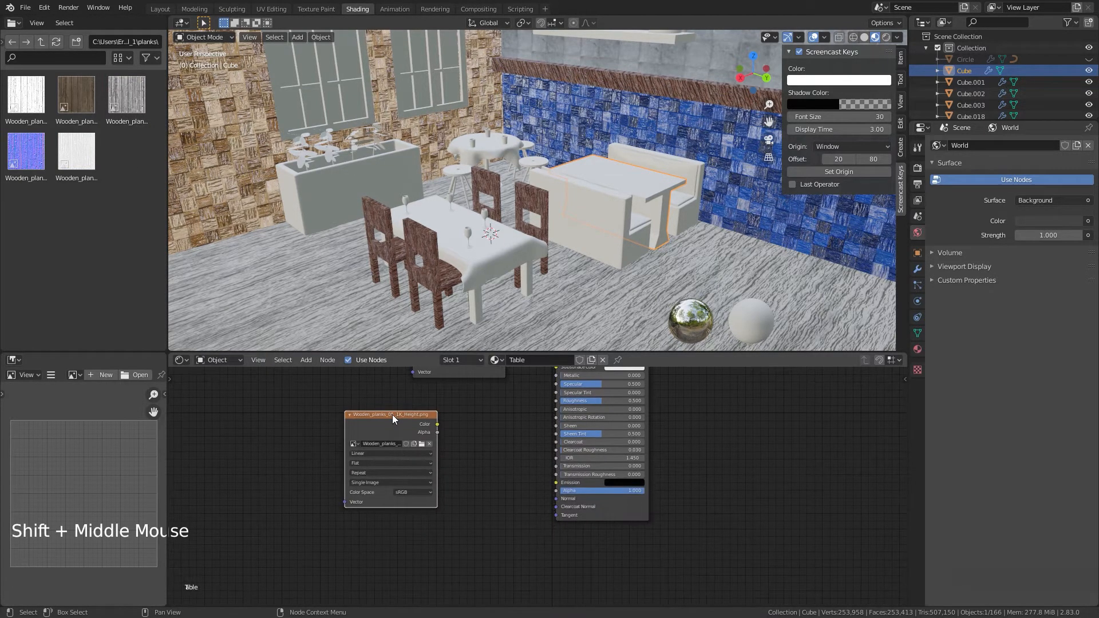
{"action": "left_click_drag", "start_coordinate": [393, 414], "coordinate": [439, 522]}
{"action": "left_click_drag", "start_coordinate": [25, 151], "coordinate": [404, 467]}
{"action": "left_click", "coordinate": [68, 154]}
{"action": "left_click_drag", "start_coordinate": [67, 153], "coordinate": [394, 413]}
Step: Add Texture Coordinate and Mapping nodes feeding the base color texture, and move them farther from the texture nodes
{"action": "middle_click_drag", "start_coordinate": [426, 426], "coordinate": [486, 568], "text": "shift"}
{"action": "left_click", "coordinate": [497, 428]}
{"action": "key", "text": "ctrl+t"}
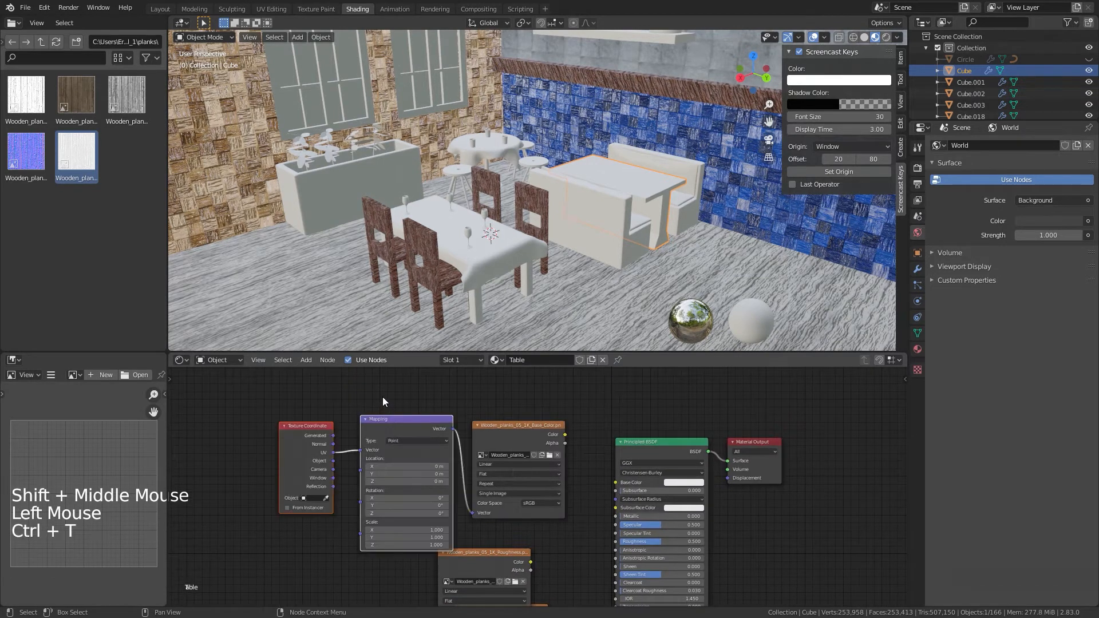
{"action": "left_click", "coordinate": [297, 550]}
{"action": "scroll", "coordinate": [321, 519], "scroll_direction": "down", "scroll_amount": 4}
{"action": "middle_click_drag", "start_coordinate": [321, 520], "coordinate": [389, 512], "text": "shift"}
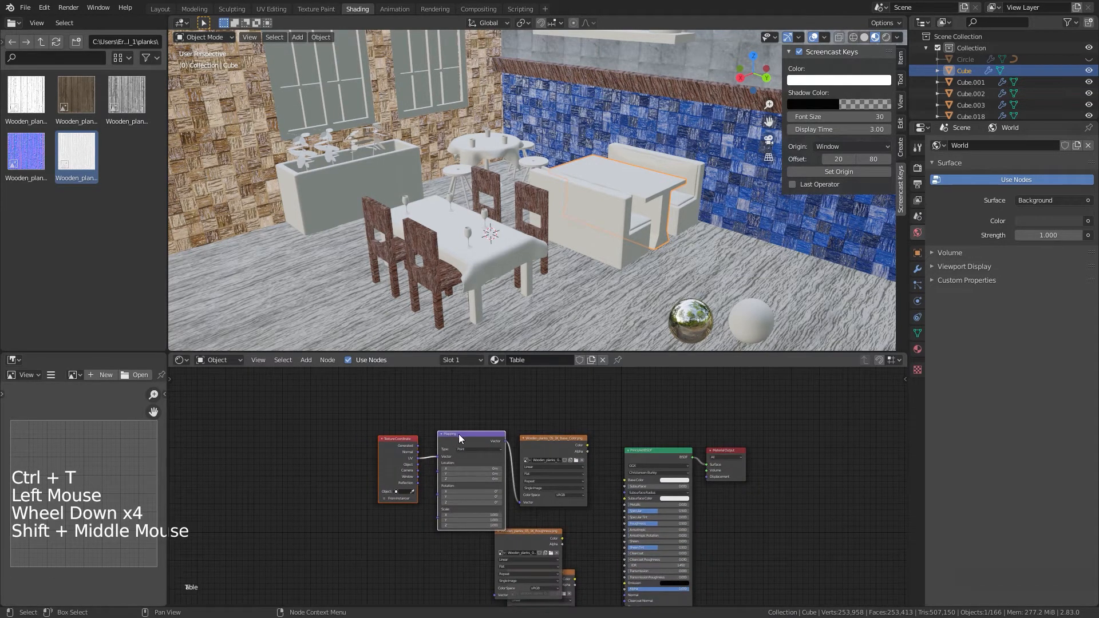
{"action": "left_click_drag", "start_coordinate": [458, 434], "coordinate": [335, 469]}
Step: Connect the Mapping vector to the Roughness and Normal textures, spreading out the overlapping texture nodes
{"action": "middle_click_drag", "start_coordinate": [429, 545], "coordinate": [420, 479], "text": "shift"}
{"action": "left_click", "coordinate": [420, 479]}
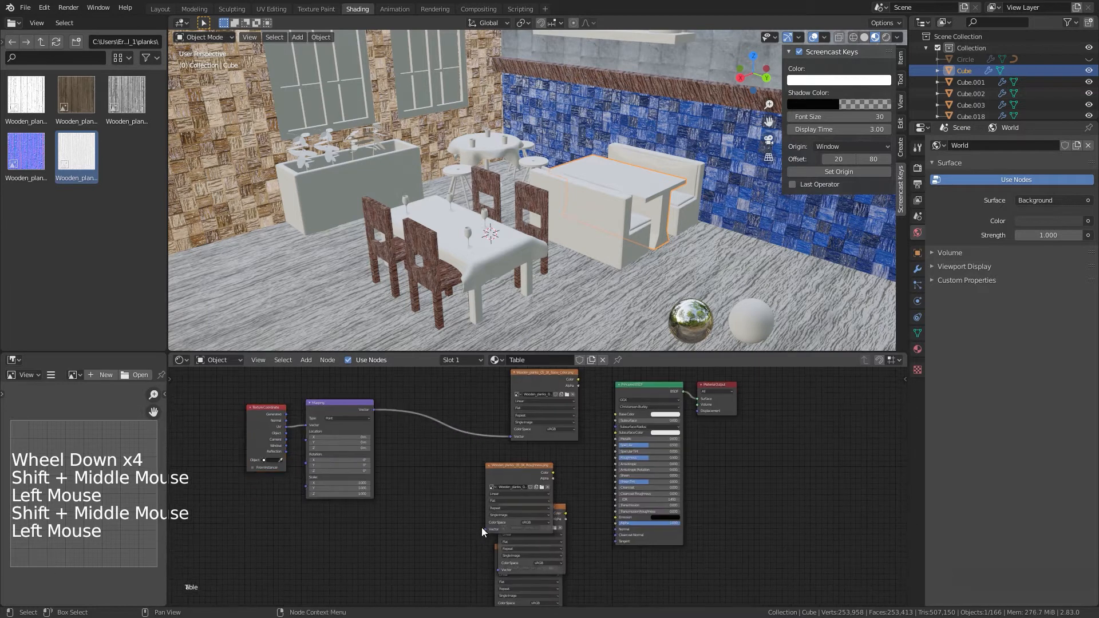
{"action": "left_click_drag", "start_coordinate": [486, 529], "coordinate": [373, 410]}
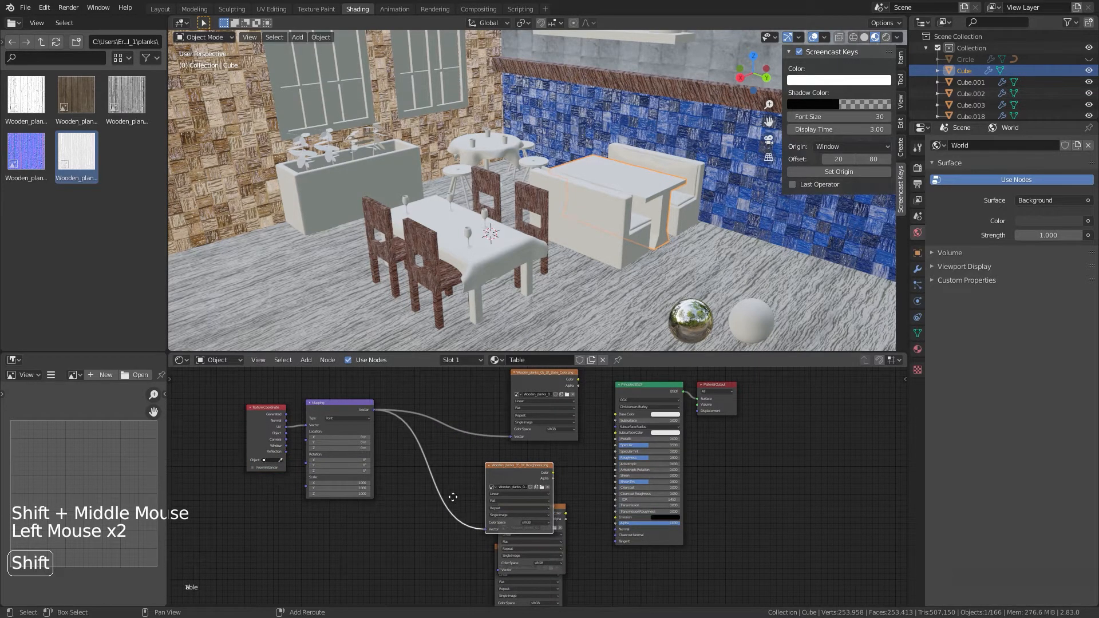
{"action": "middle_click_drag", "start_coordinate": [453, 497], "coordinate": [514, 474], "text": "shift"}
{"action": "left_click", "coordinate": [516, 544]}
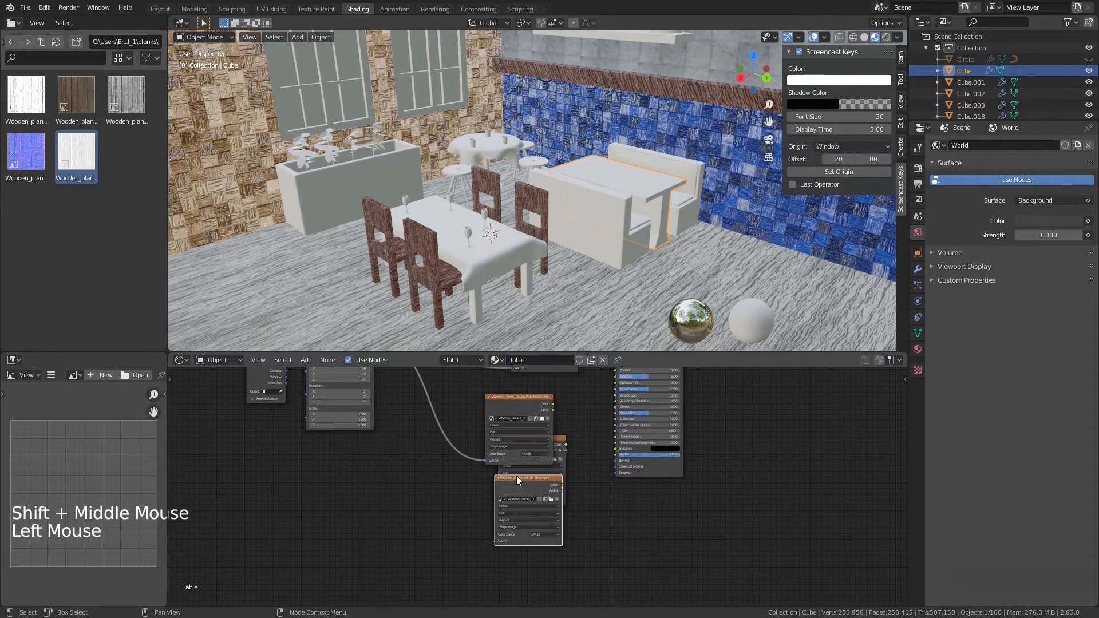
{"action": "left_click_drag", "start_coordinate": [516, 476], "coordinate": [484, 532]}
{"action": "left_click_drag", "start_coordinate": [514, 408], "coordinate": [542, 390]}
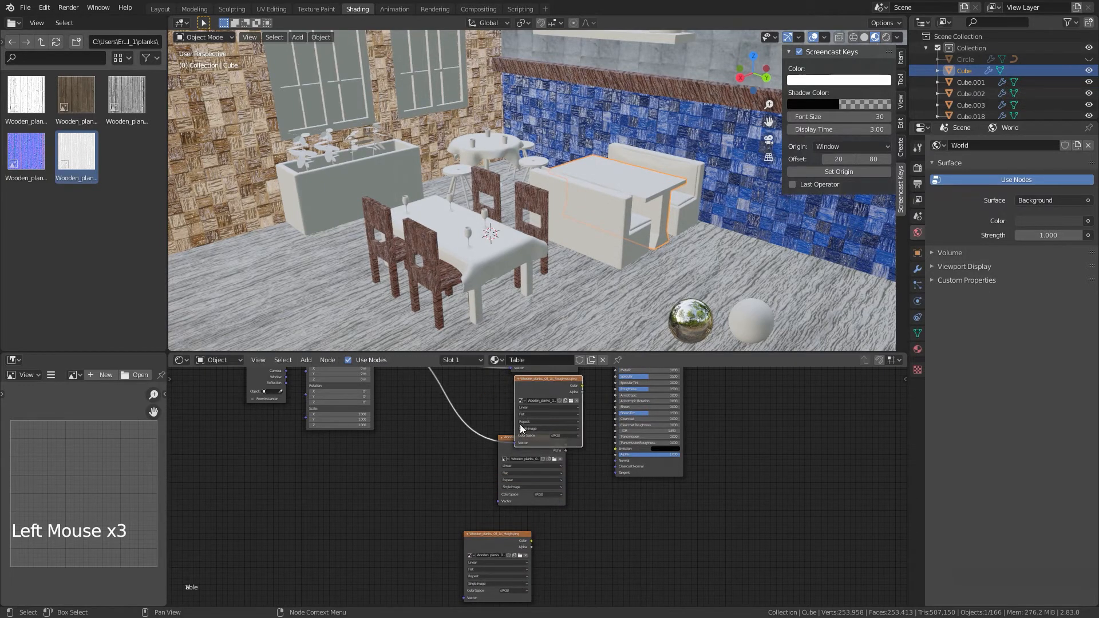
{"action": "left_click", "coordinate": [504, 444]}
{"action": "middle_click_drag", "start_coordinate": [497, 497], "coordinate": [497, 521], "text": "shift"}
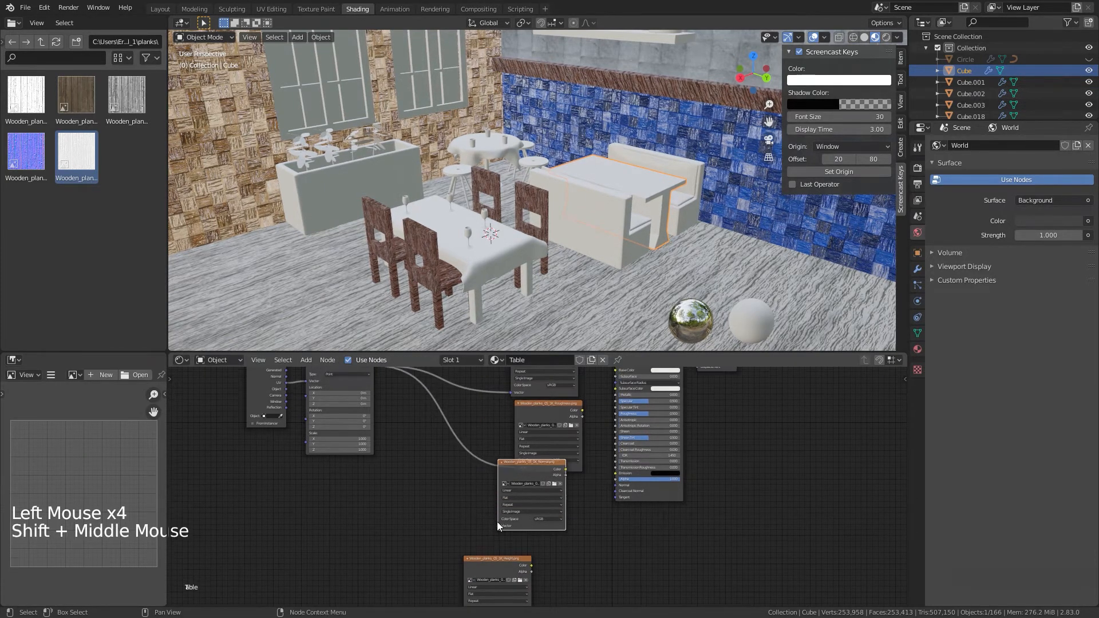
{"action": "mouse_move", "coordinate": [497, 526]}
{"action": "left_mouse_down"}
{"action": "mouse_move", "coordinate": [475, 507]}
{"action": "mouse_move", "coordinate": [496, 526]}
{"action": "left_mouse_up"}
{"action": "middle_click_drag", "start_coordinate": [496, 525], "coordinate": [502, 571], "text": "shift"}
{"action": "left_click_drag", "start_coordinate": [490, 573], "coordinate": [368, 414]}
Step: Reposition the Height texture node and connect the Mapping vector to it
{"action": "middle_click_drag", "start_coordinate": [494, 606], "coordinate": [434, 544], "text": "shift"}
{"action": "left_click_drag", "start_coordinate": [437, 543], "coordinate": [474, 538]}
{"action": "left_click", "coordinate": [413, 536]}
{"action": "scroll", "coordinate": [427, 491], "scroll_direction": "down", "scroll_amount": 5}
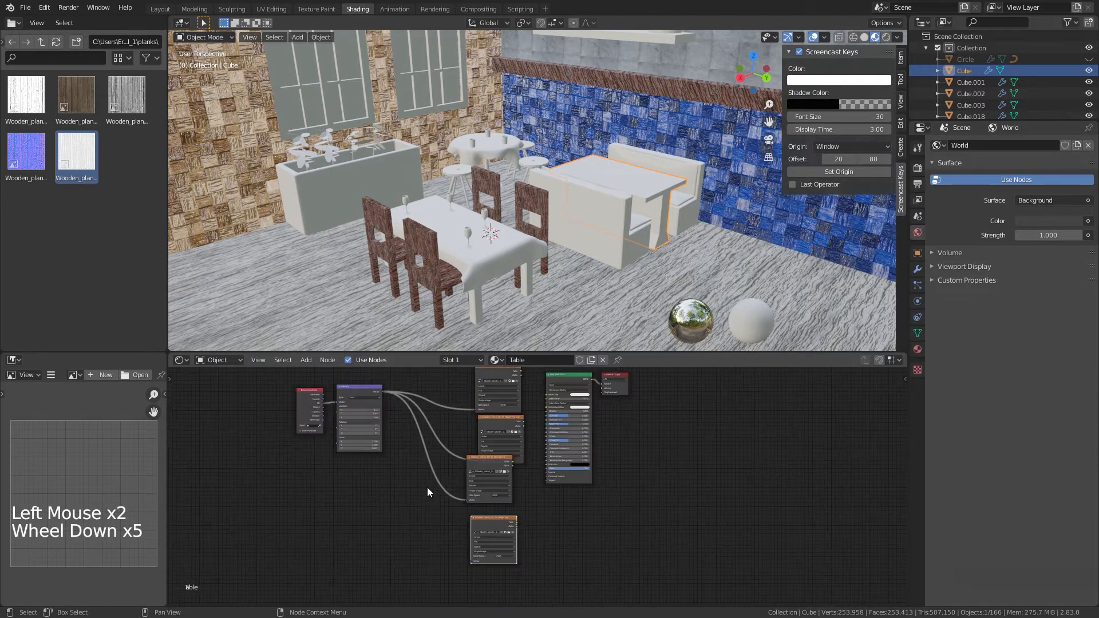
{"action": "middle_click_drag", "start_coordinate": [478, 548], "coordinate": [478, 560], "text": "shift"}
{"action": "left_click_drag", "start_coordinate": [468, 573], "coordinate": [404, 442]}
{"action": "left_click_drag", "start_coordinate": [471, 572], "coordinate": [382, 404]}
Step: Move the Principled BSDF and Material Output nodes farther away from the texture nodes
{"action": "middle_click_drag", "start_coordinate": [598, 430], "coordinate": [510, 469], "text": "shift"}
{"action": "left_click_drag", "start_coordinate": [548, 402], "coordinate": [486, 466]}
{"action": "key", "text": "g"}
{"action": "scroll", "coordinate": [466, 452], "scroll_direction": "up", "scroll_amount": 6}
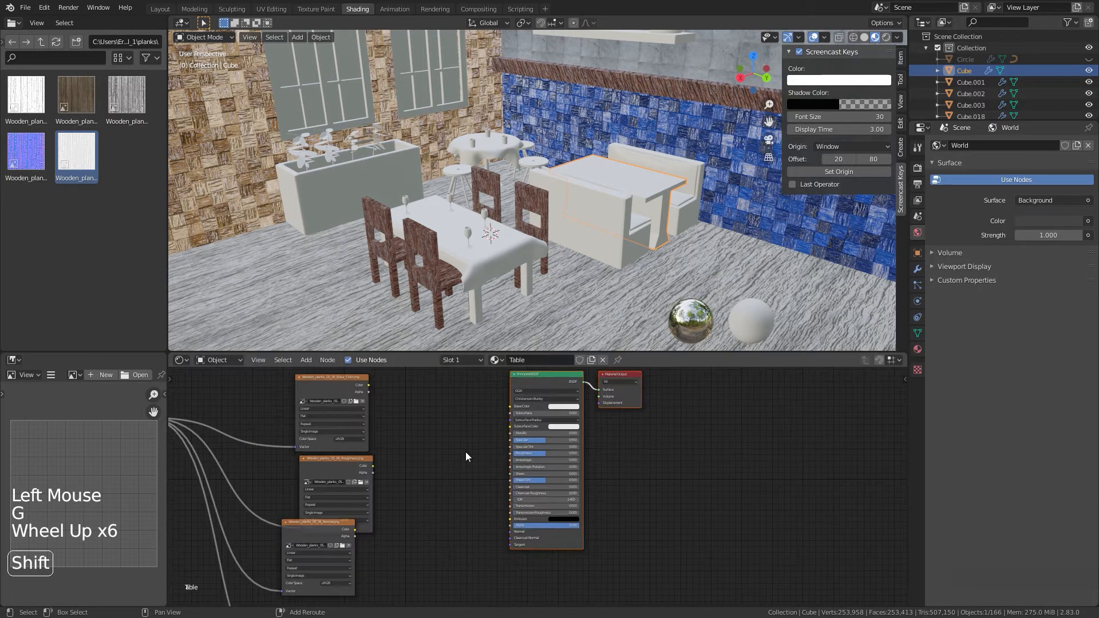
Step: Connect the base color texture to the shader's Base Color and the roughness texture to its Roughness
{"action": "middle_click_drag", "start_coordinate": [465, 452], "coordinate": [403, 470], "text": "shift"}
{"action": "left_click_drag", "start_coordinate": [379, 451], "coordinate": [522, 473]}
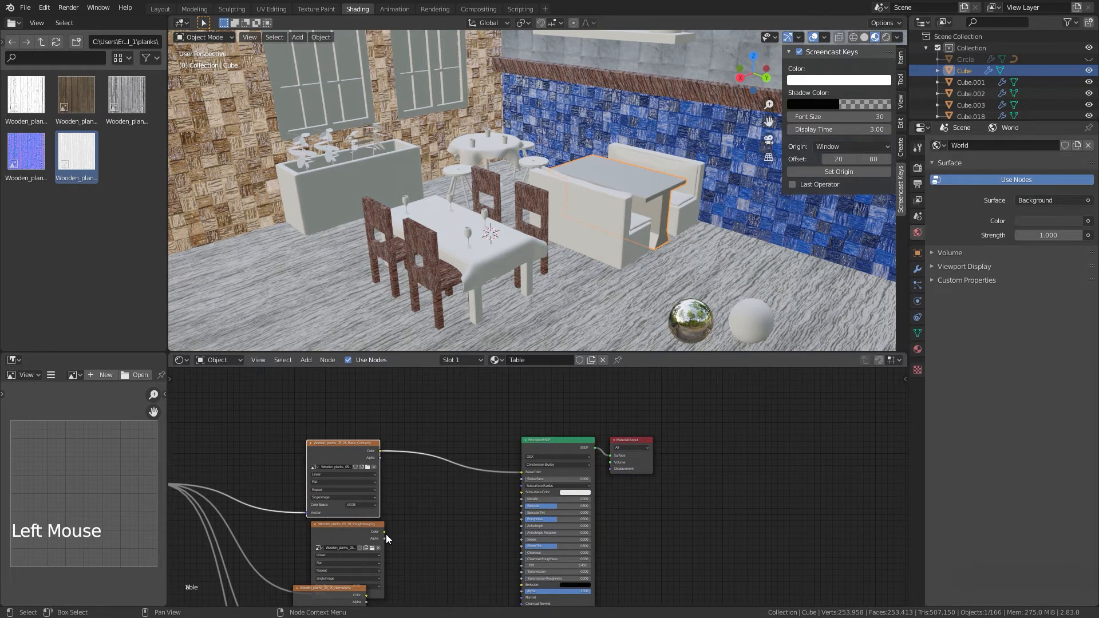
{"action": "left_click_drag", "start_coordinate": [384, 533], "coordinate": [521, 517]}
Step: Add a Bump node between the Normal and Height textures and the Principled BSDF
{"action": "middle_click_drag", "start_coordinate": [446, 550], "coordinate": [389, 437], "text": "shift"}
{"action": "scroll", "coordinate": [403, 498], "scroll_direction": "up", "scroll_amount": 5}
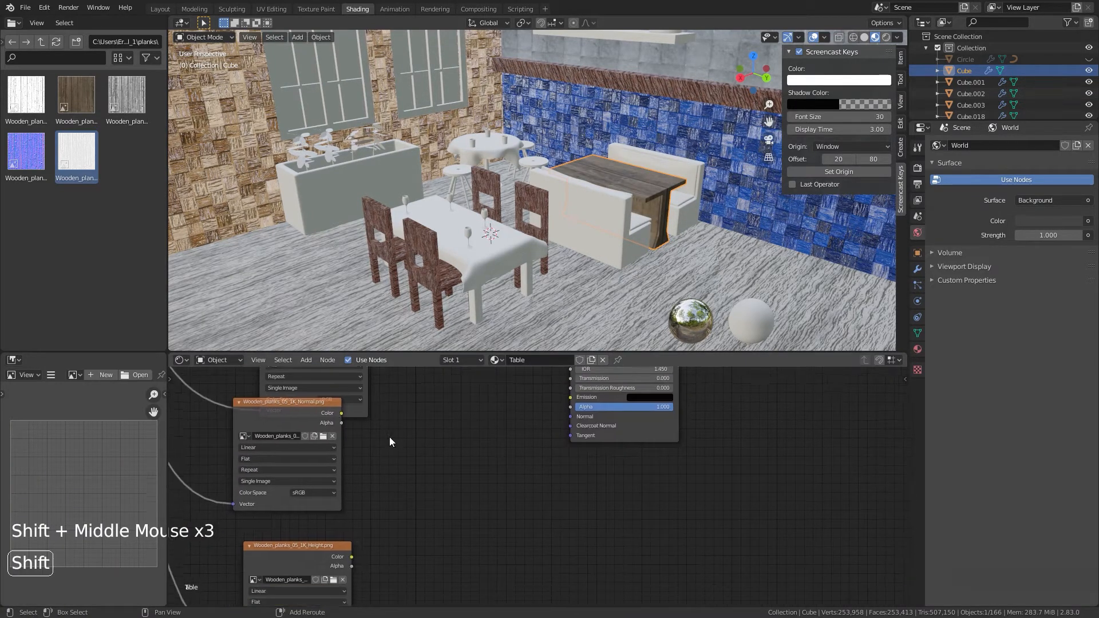
{"action": "key", "text": "shift+a"}
{"action": "left_click", "coordinate": [400, 472]}
{"action": "type", "text": "bum"}
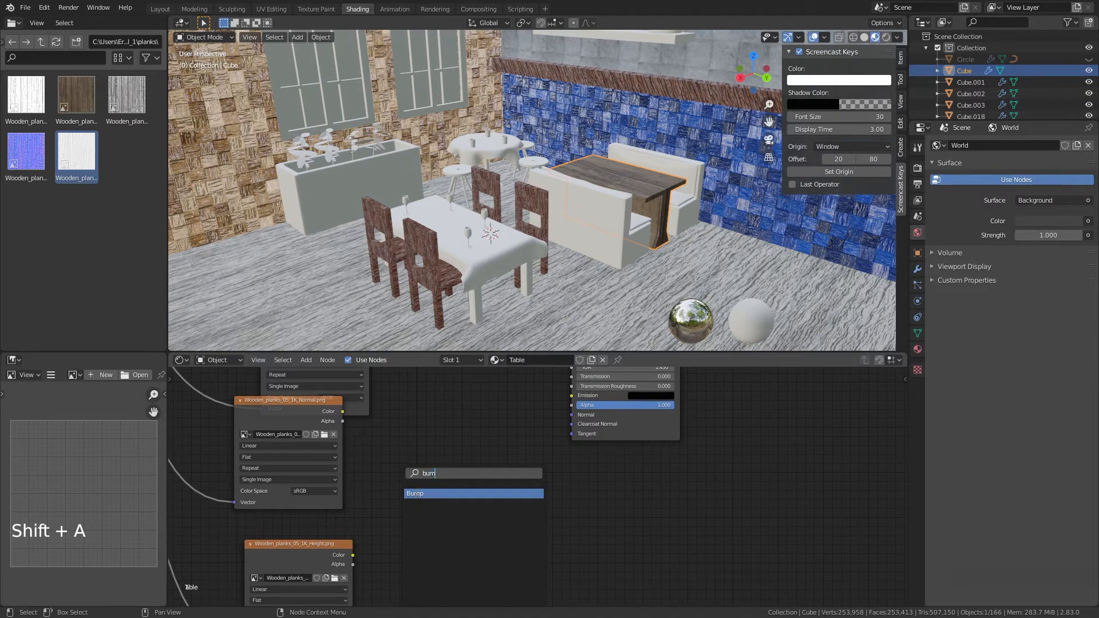
{"action": "left_click", "coordinate": [417, 493]}
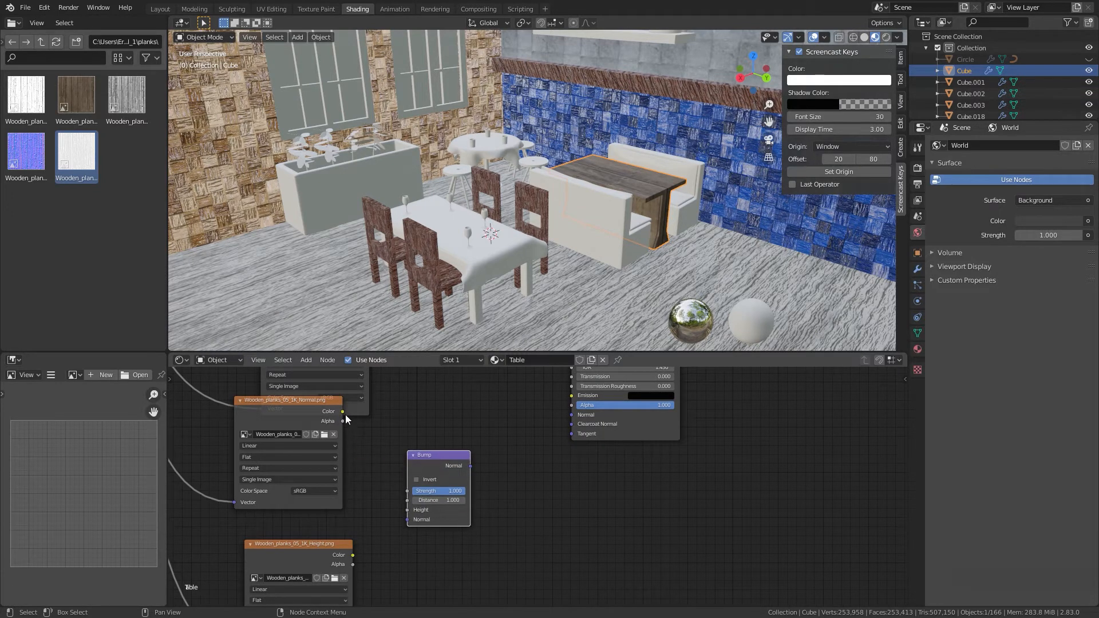
Step: Connect the Normal and Height textures to the matching Bump inputs, and the Bump output to the shader's Normal
{"action": "left_click_drag", "start_coordinate": [351, 409], "coordinate": [407, 519]}
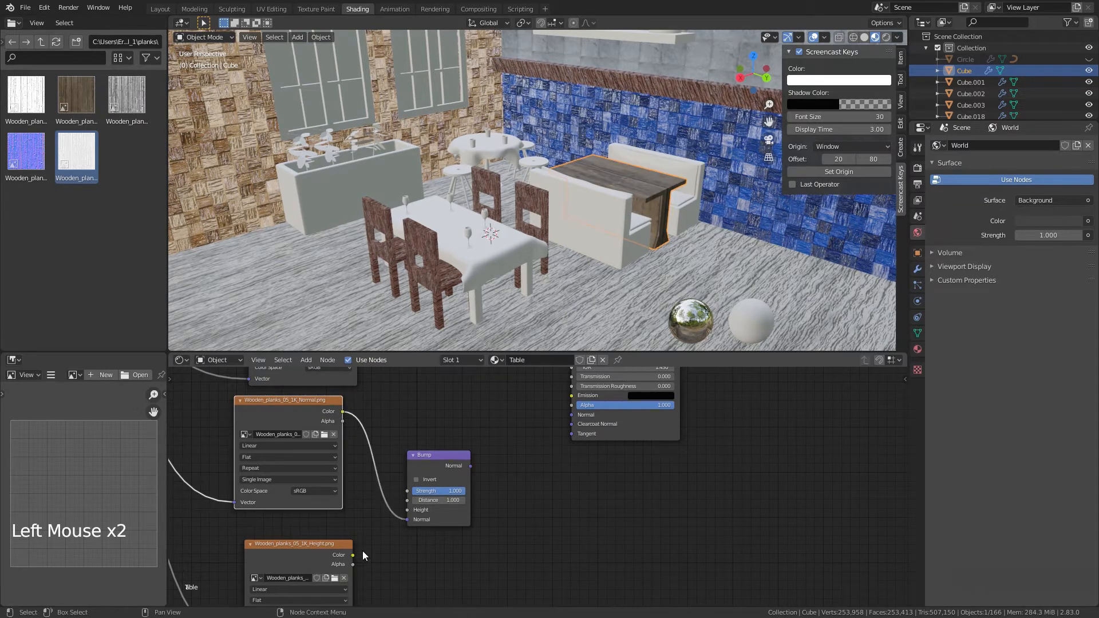
{"action": "left_click_drag", "start_coordinate": [353, 555], "coordinate": [407, 510]}
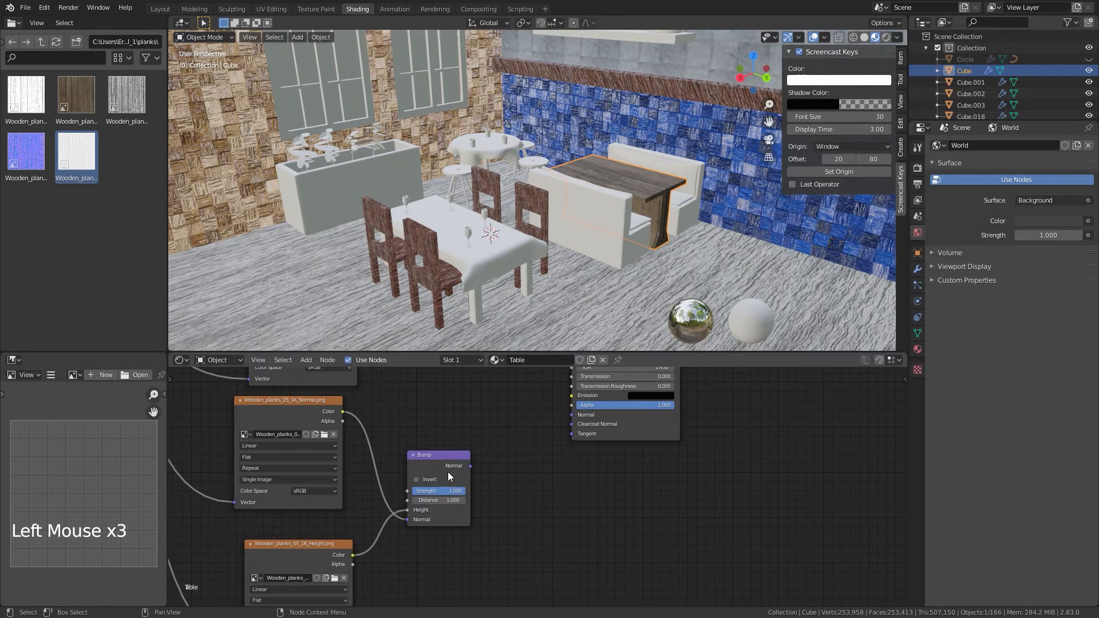
{"action": "left_click_drag", "start_coordinate": [473, 465], "coordinate": [571, 415]}
Step: Set the Table material's Mapping scale to 7 on X, Y and Z
{"action": "middle_click_drag", "start_coordinate": [443, 383], "coordinate": [631, 462], "text": "shift"}
{"action": "middle_click_drag", "start_coordinate": [612, 262], "coordinate": [493, 167]}
{"action": "scroll", "coordinate": [595, 266], "scroll_direction": "up", "scroll_amount": 5}
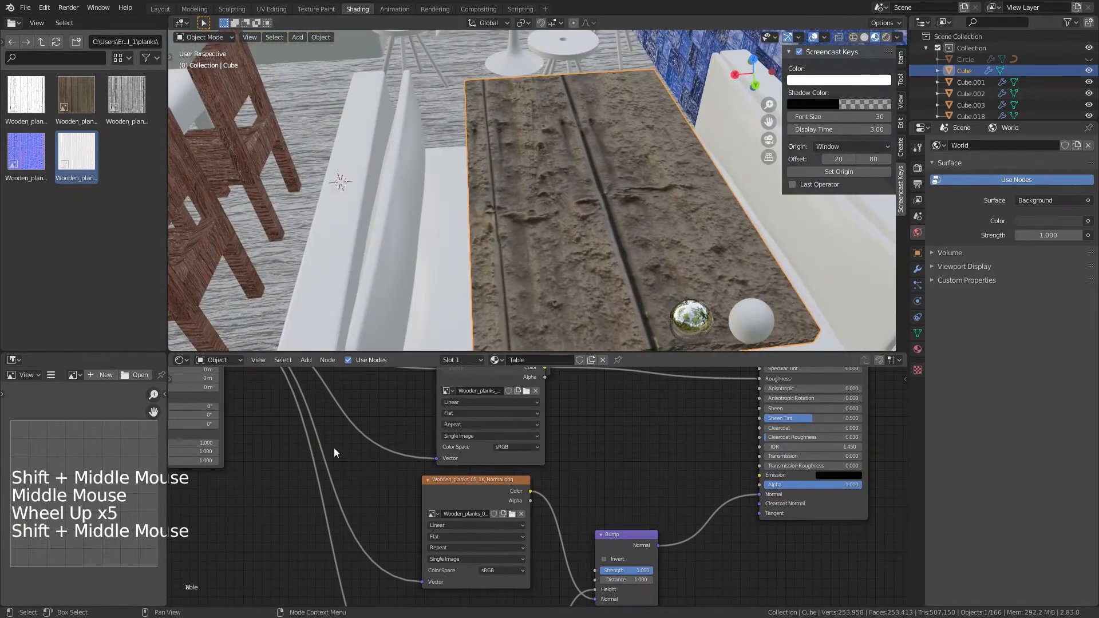
{"action": "middle_click_drag", "start_coordinate": [339, 450], "coordinate": [509, 465]}
{"action": "left_click_drag", "start_coordinate": [355, 460], "coordinate": [356, 479]}
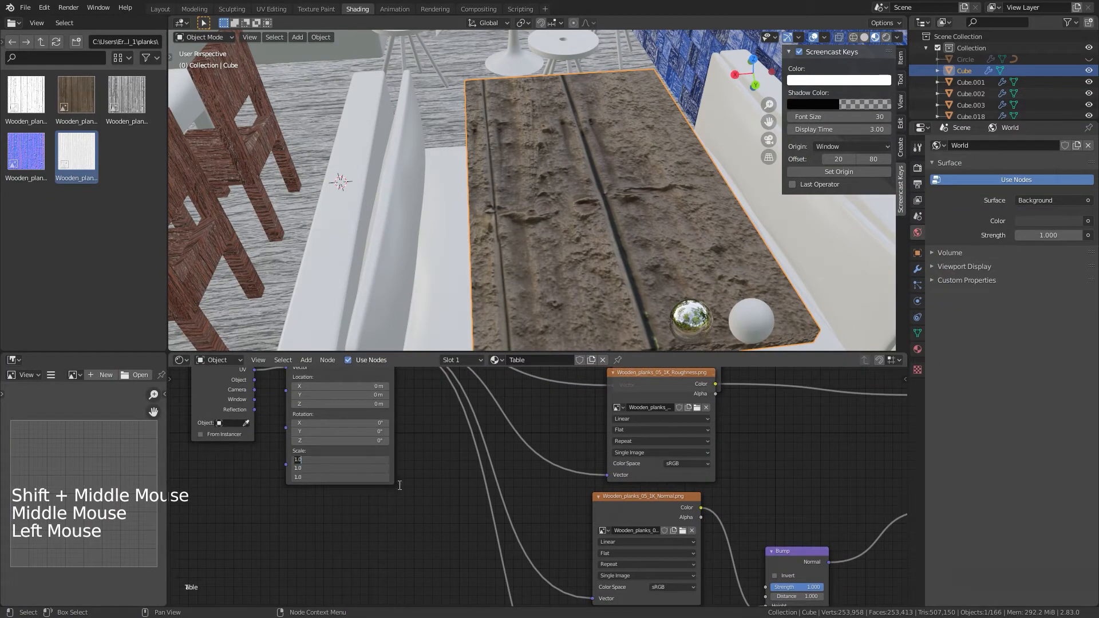
{"action": "left_click", "coordinate": [313, 451]}
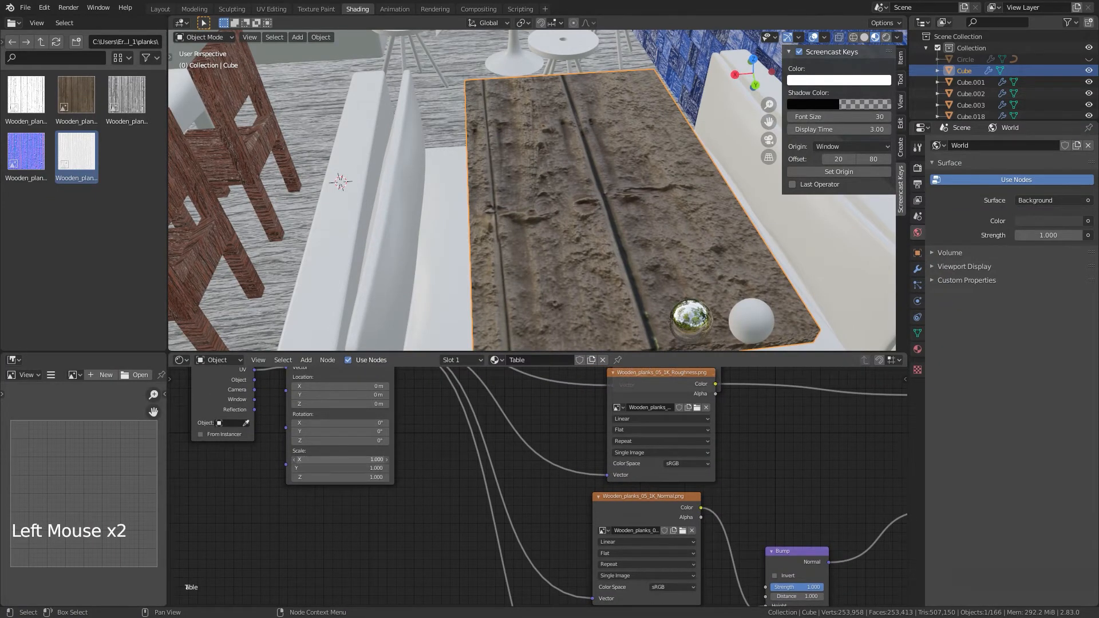
{"action": "type", "text": "7"}
{"action": "key", "text": "Return"}
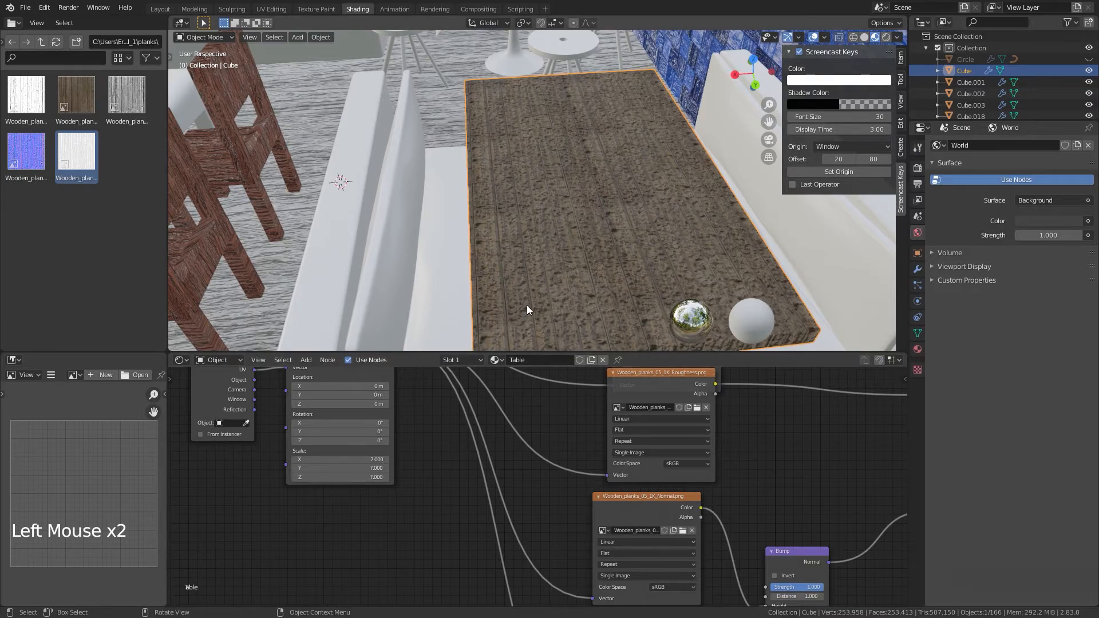
Step: Add a new material to the wall shelf beneath the plant pot and picture frames
{"action": "middle_click_drag", "start_coordinate": [527, 304], "coordinate": [541, 283]}
{"action": "scroll", "coordinate": [532, 307], "scroll_direction": "down", "scroll_amount": 3}
{"action": "scroll", "coordinate": [475, 280], "scroll_direction": "down", "scroll_amount": 6}
{"action": "scroll", "coordinate": [487, 278], "scroll_direction": "up", "scroll_amount": 6}
{"action": "left_click", "coordinate": [543, 232]}
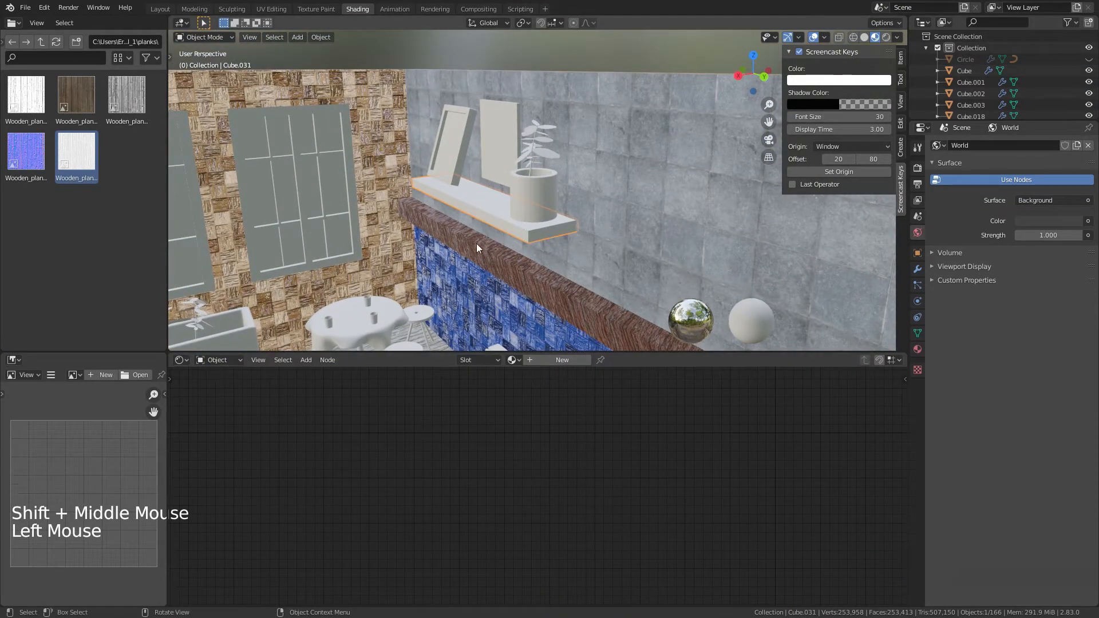
{"action": "left_click", "coordinate": [538, 361]}
{"action": "middle_click_drag", "start_coordinate": [592, 392], "coordinate": [523, 414], "text": "shift"}
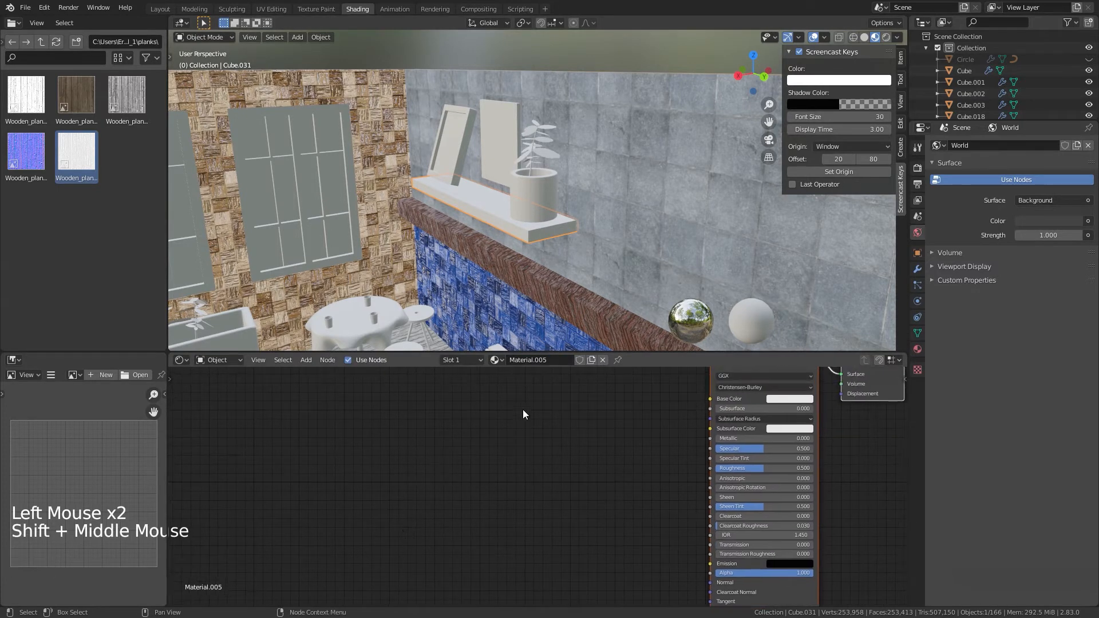
Step: Rename the shelf's new material to chine
{"action": "left_click", "coordinate": [529, 361]}
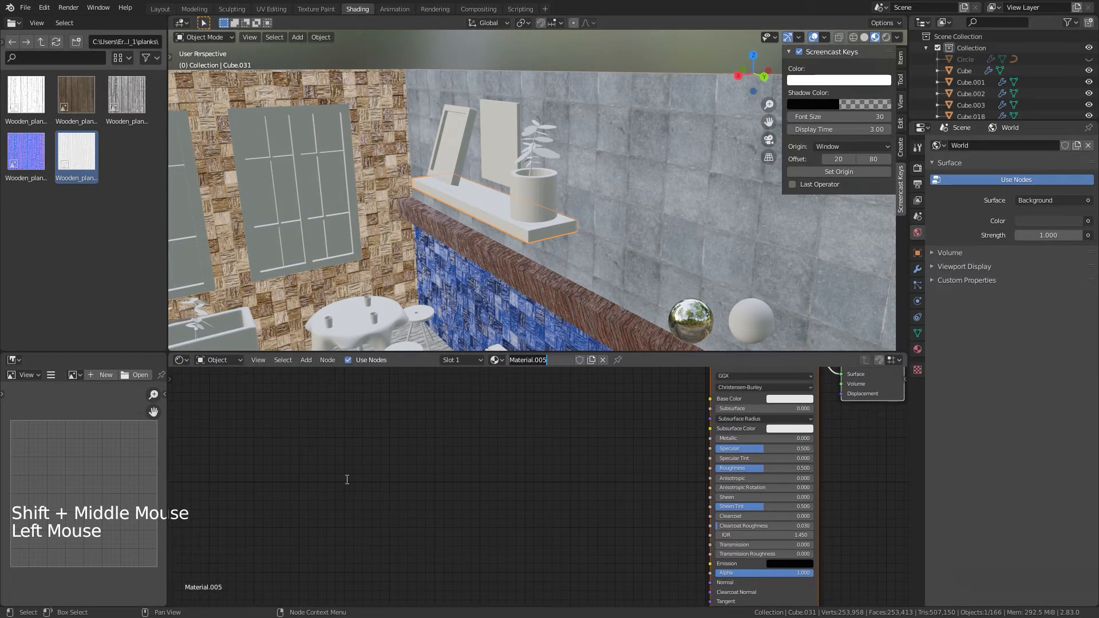
{"action": "type", "text": "chine"}
{"action": "key", "text": "Return"}
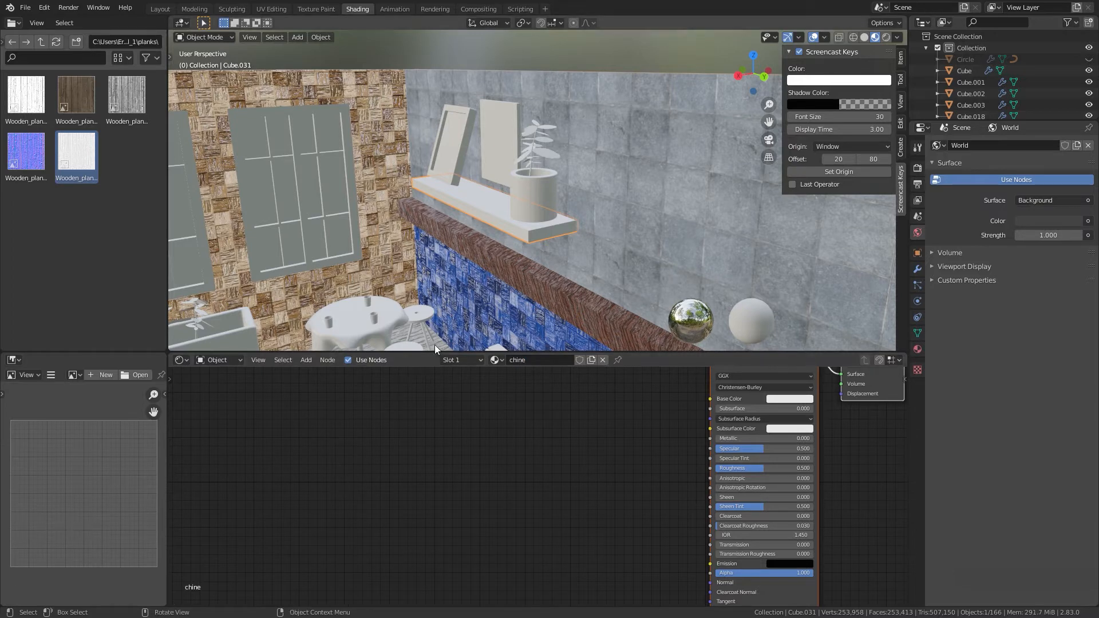
{"action": "middle_click_drag", "start_coordinate": [452, 447], "coordinate": [410, 503], "text": "shift"}
{"action": "key", "text": "shift+a"}
{"action": "mouse_move", "coordinate": [343, 501]}
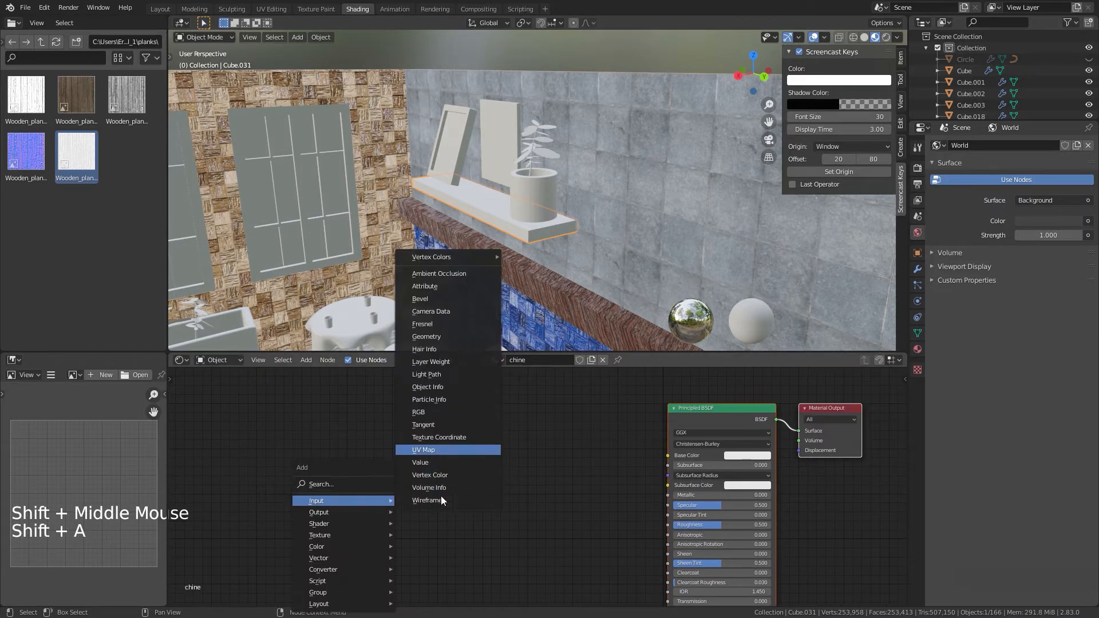
Step: Point the file browser to the Wood003_2K texture folder inside Tutorial_1, using its path copied from File Explorer
{"action": "key", "text": "alt+Tab"}
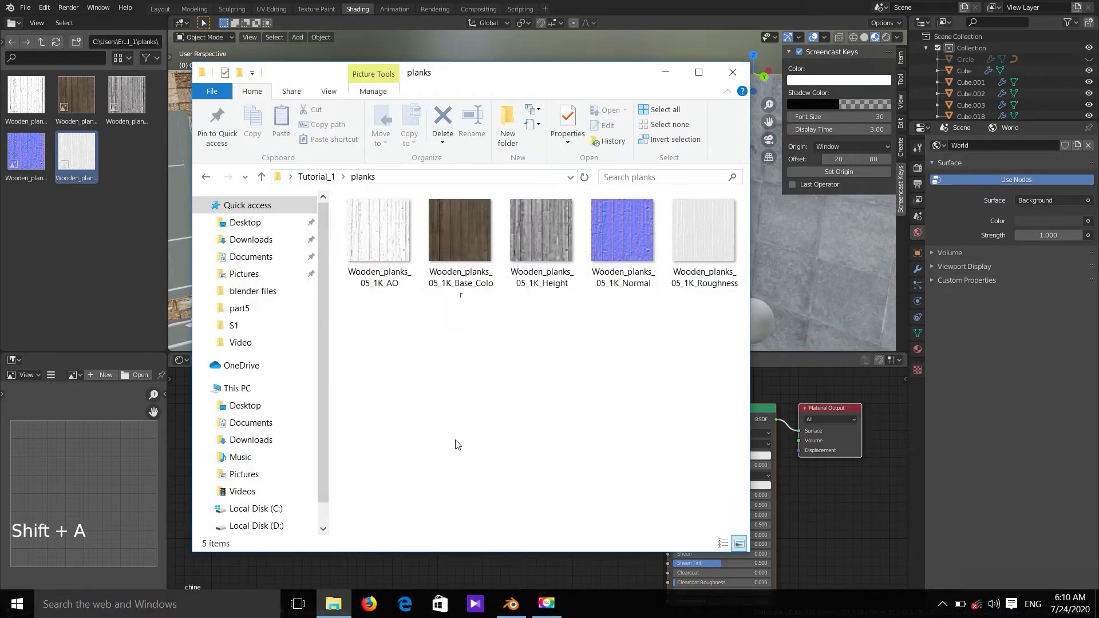
{"action": "key", "text": "alt+Up"}
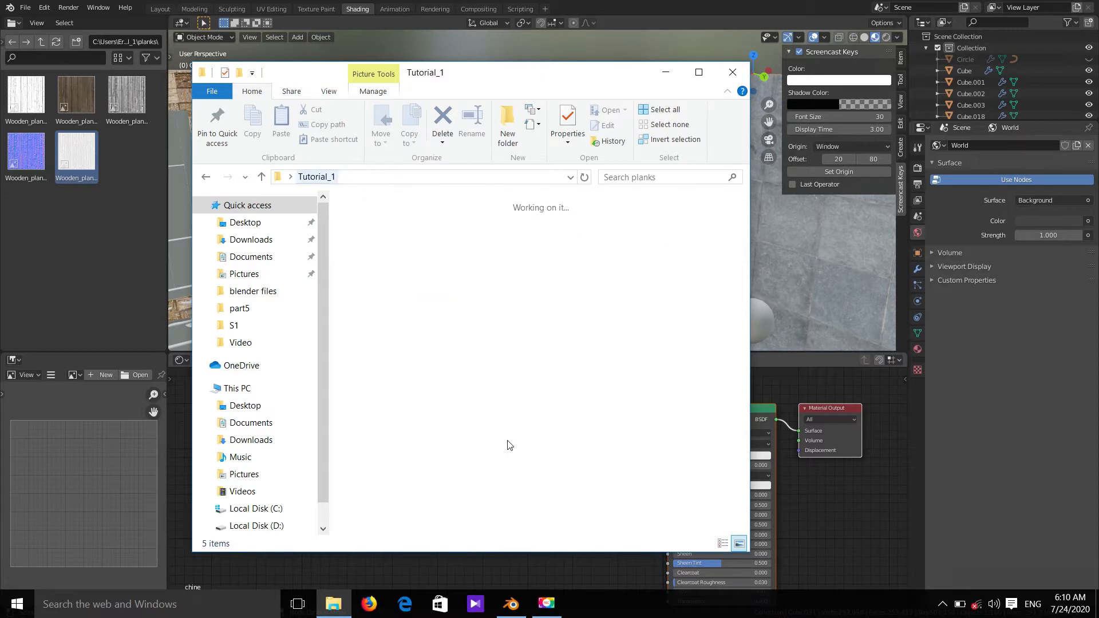
{"action": "double_click", "coordinate": [681, 252]}
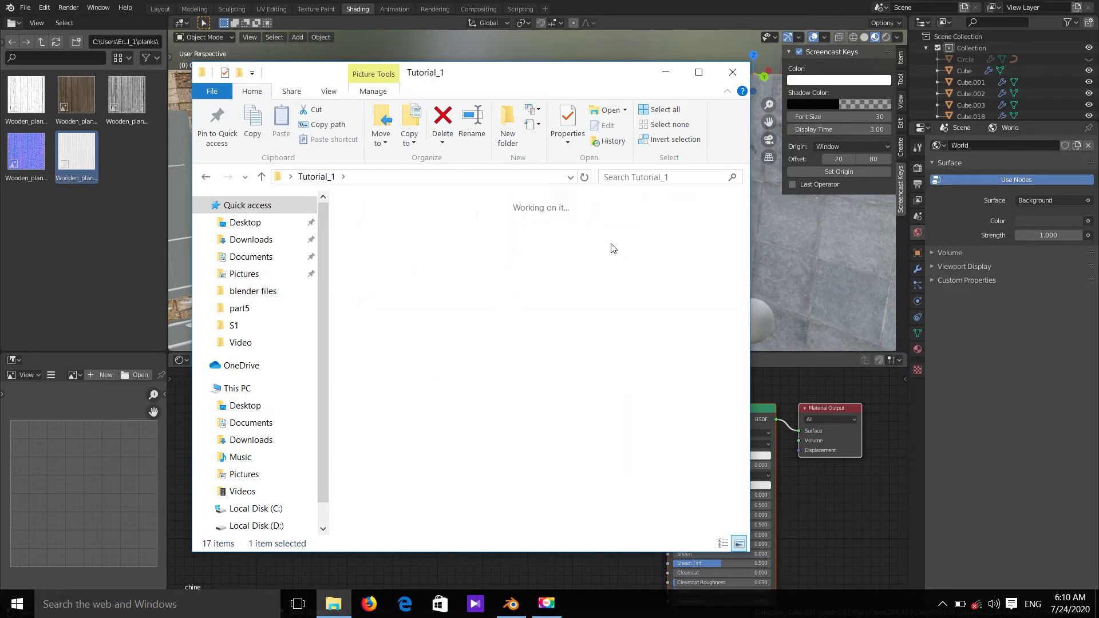
{"action": "left_click", "coordinate": [462, 177]}
{"action": "key", "text": "ctrl+c"}
{"action": "key", "text": "alt+Tab"}
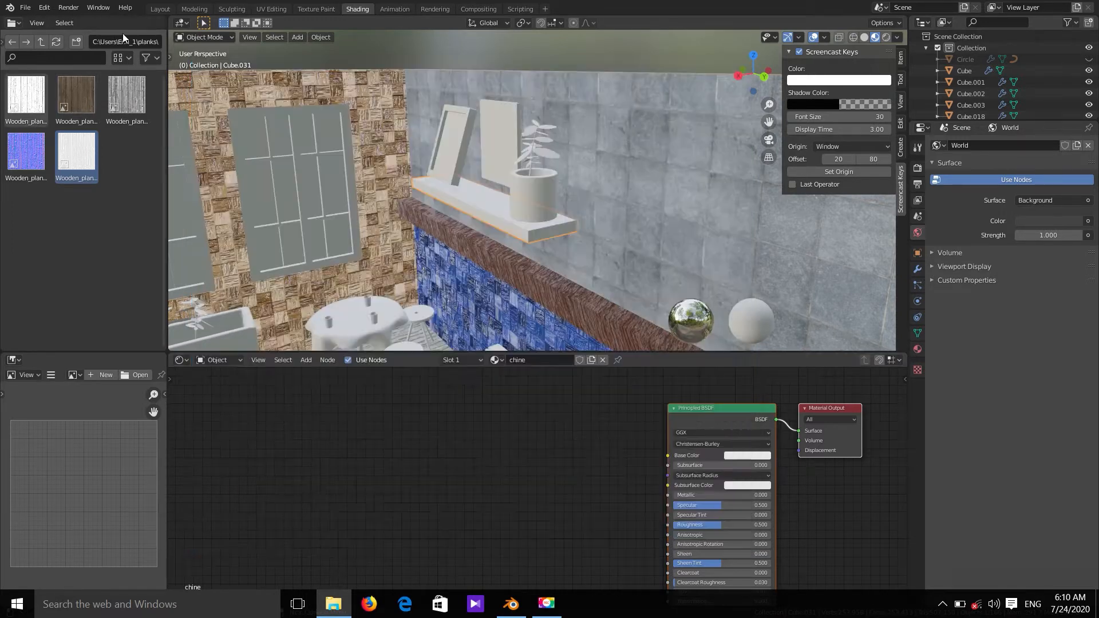
{"action": "double_click", "coordinate": [123, 34]}
{"action": "key", "text": "ctrl+v"}
{"action": "key", "text": "Return"}
Step: Add the Wood003_2K_Color image as a texture node beside the Principled BSDF in the chine material
{"action": "left_click", "coordinate": [87, 121]}
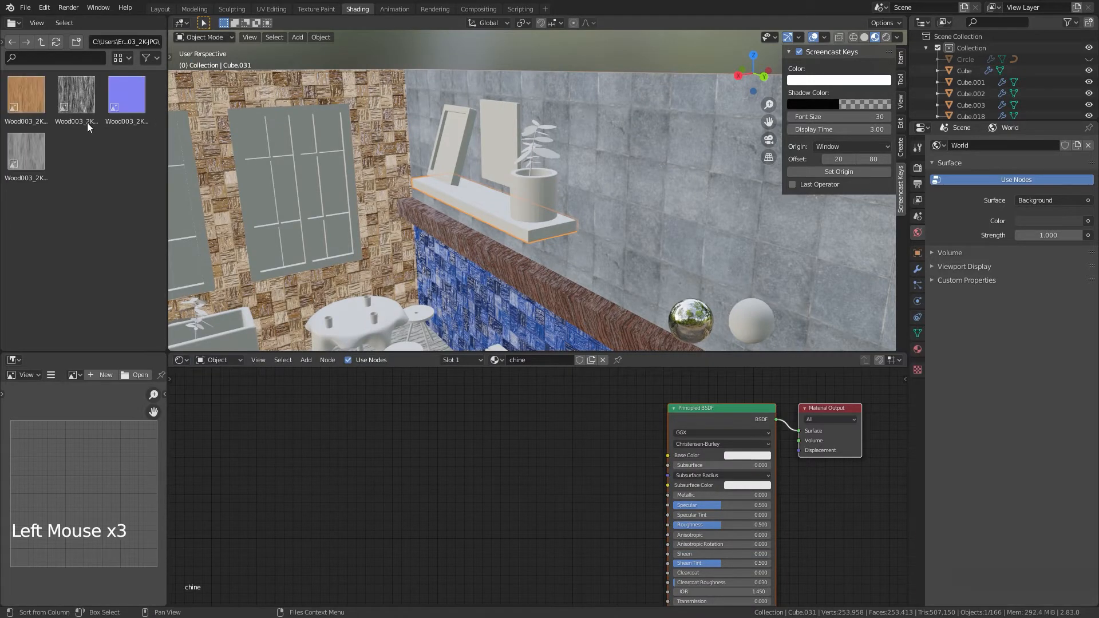
{"action": "left_click_drag", "start_coordinate": [5, 98], "coordinate": [242, 296]}
{"action": "left_click_drag", "start_coordinate": [25, 108], "coordinate": [467, 409]}
Step: Add the Wood003_2K displacement image as a texture node and place it well below the color texture
{"action": "left_click", "coordinate": [76, 97]}
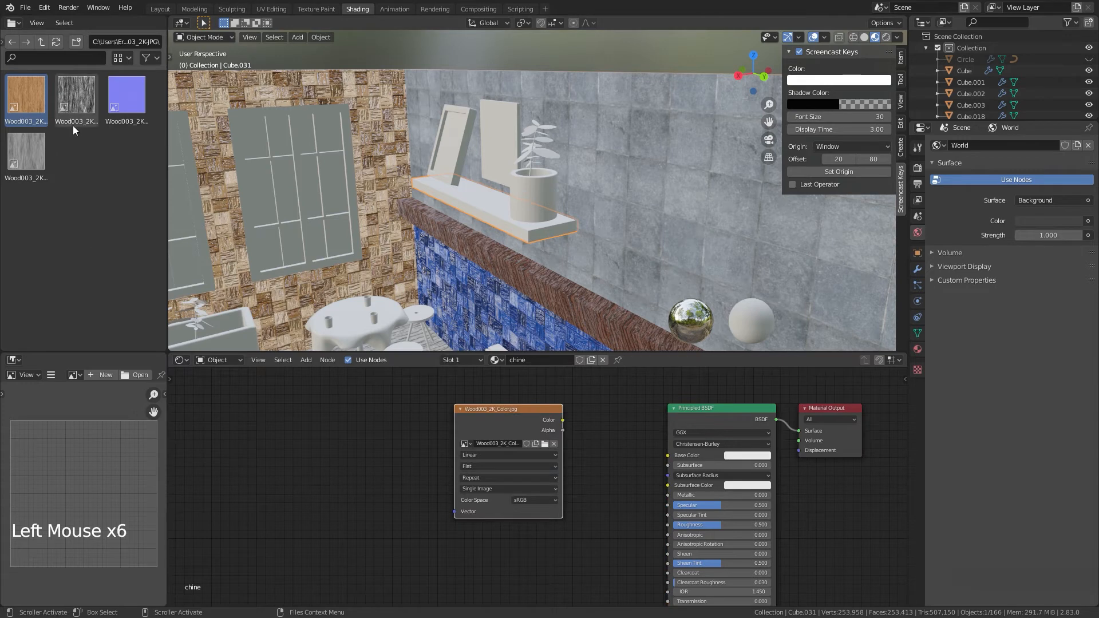
{"action": "left_click_drag", "start_coordinate": [76, 96], "coordinate": [504, 564]}
{"action": "middle_click_drag", "start_coordinate": [642, 541], "coordinate": [586, 387], "text": "shift"}
{"action": "scroll", "coordinate": [510, 414], "scroll_direction": "down", "scroll_amount": 5}
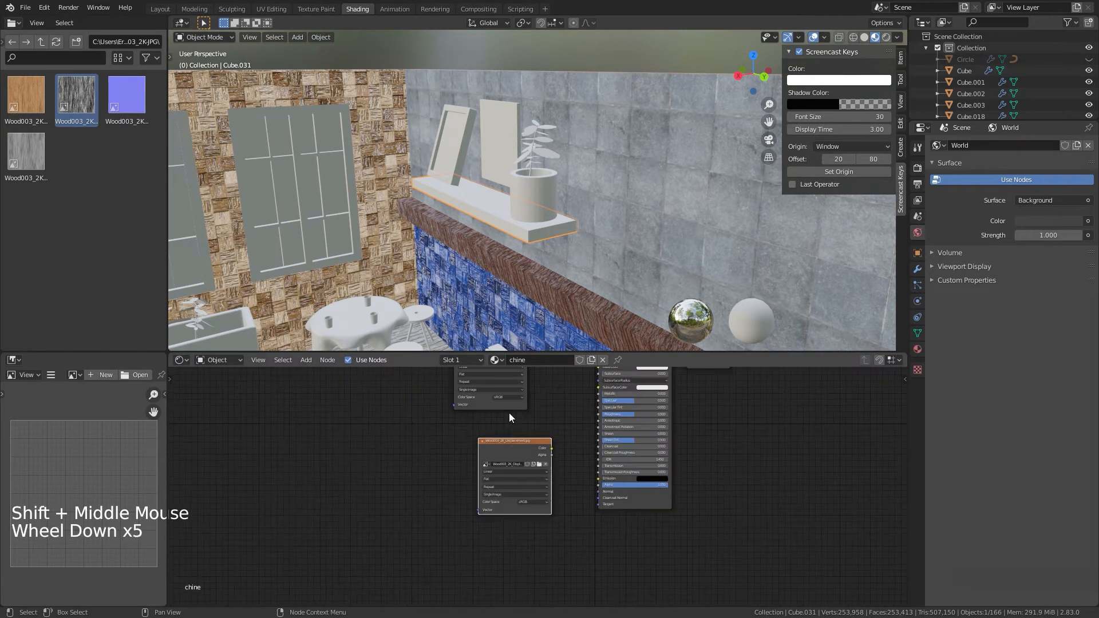
{"action": "left_click", "coordinate": [512, 440]}
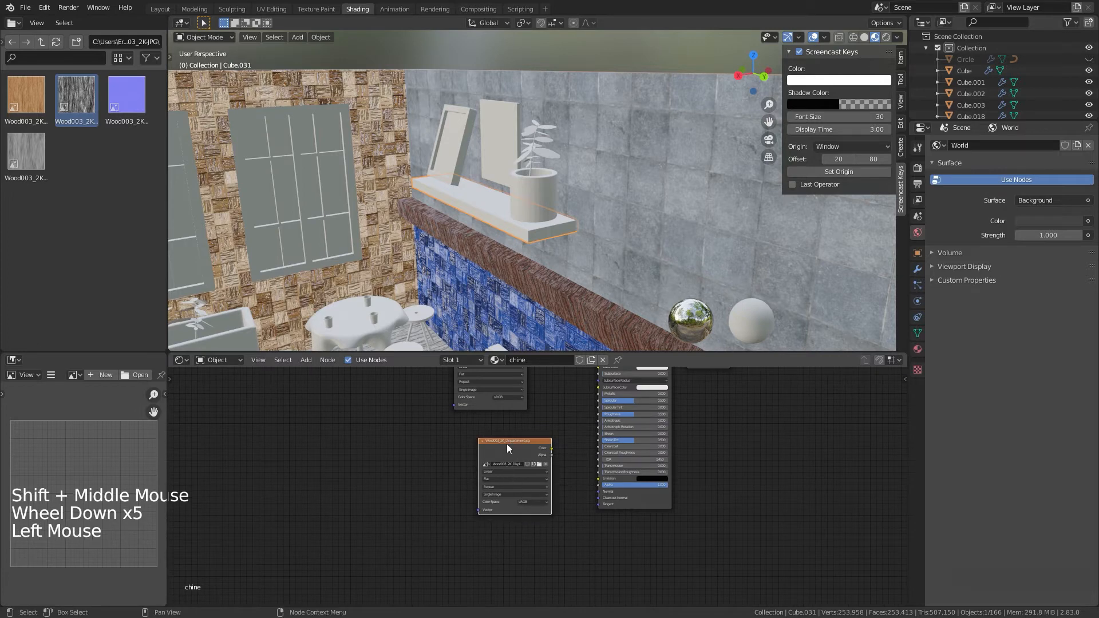
{"action": "left_click_drag", "start_coordinate": [512, 457], "coordinate": [517, 536]}
Step: Add the Wood003_2K normal and roughness images as texture nodes between the color and displacement textures
{"action": "left_click", "coordinate": [66, 153]}
{"action": "left_click_drag", "start_coordinate": [126, 94], "coordinate": [449, 477]}
{"action": "left_click_drag", "start_coordinate": [30, 177], "coordinate": [483, 431]}
Step: Add Texture Coordinate and Mapping nodes to the Wood003_2K_Color texture and move them further away from the image textures
{"action": "middle_click_drag", "start_coordinate": [482, 430], "coordinate": [477, 460], "text": "shift"}
{"action": "key", "text": "shift+a"}
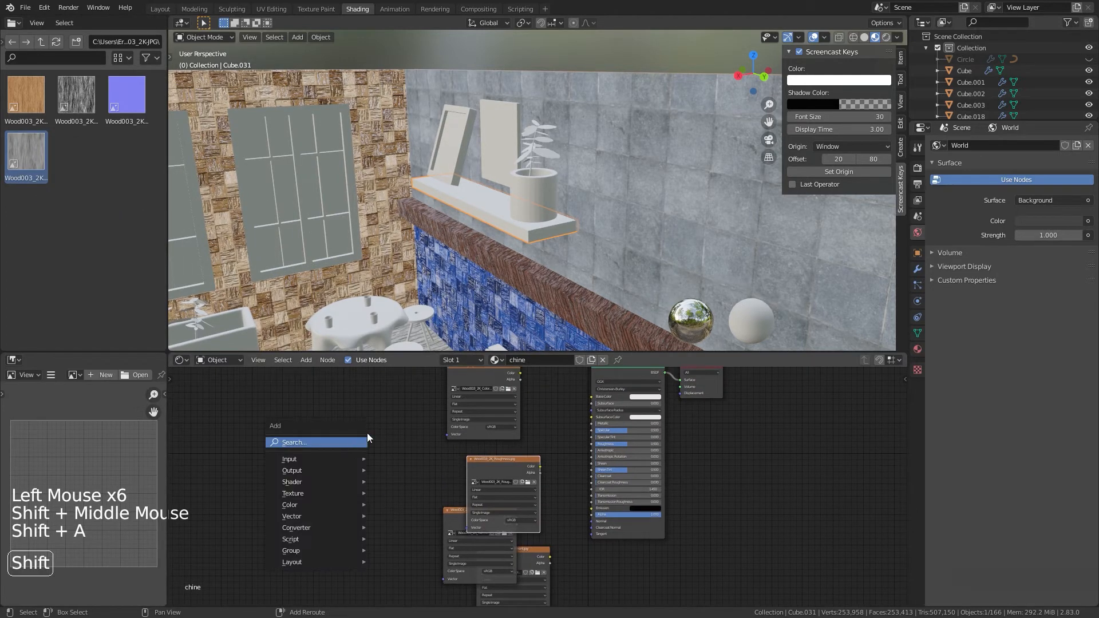
{"action": "middle_click_drag", "start_coordinate": [417, 434], "coordinate": [452, 476]}
{"action": "left_click", "coordinate": [473, 446]}
{"action": "key", "text": "ctrl+t"}
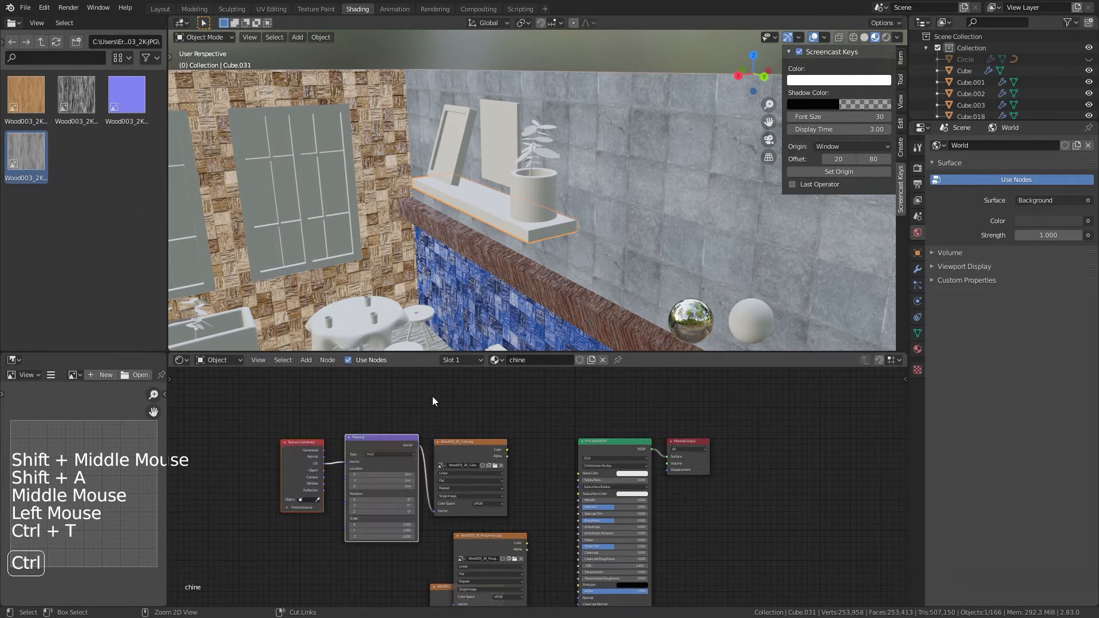
{"action": "left_click_drag", "start_coordinate": [388, 415], "coordinate": [320, 485]}
{"action": "left_click_drag", "start_coordinate": [314, 445], "coordinate": [218, 482]}
Step: Separate the overlapping normal texture and connect the Mapping vector to the color, normal, roughness and displacement textures
{"action": "middle_click_drag", "start_coordinate": [333, 523], "coordinate": [417, 498], "text": "shift"}
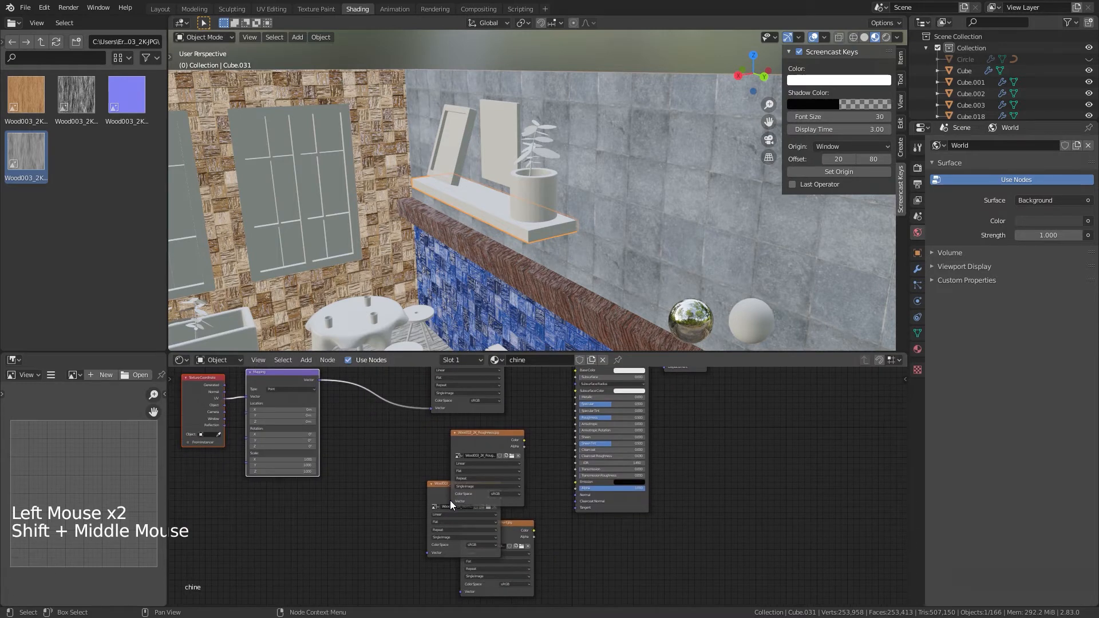
{"action": "left_click_drag", "start_coordinate": [450, 502], "coordinate": [412, 531]}
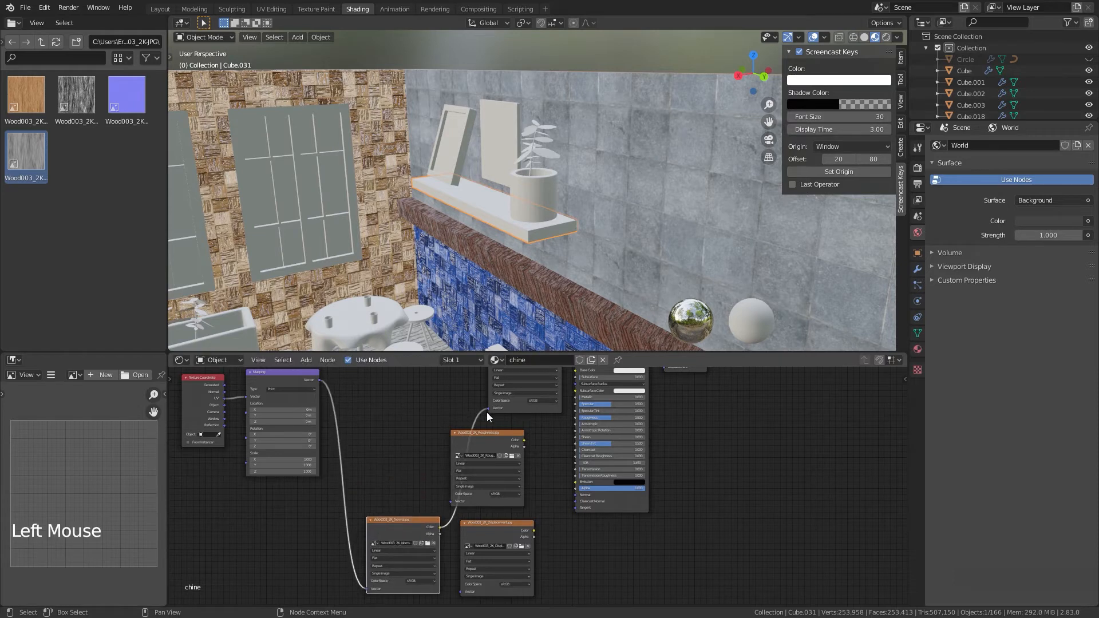
{"action": "mouse_move", "coordinate": [486, 409]}
{"action": "left_mouse_down"}
{"action": "mouse_move", "coordinate": [343, 393]}
{"action": "mouse_move", "coordinate": [488, 412]}
{"action": "left_mouse_up"}
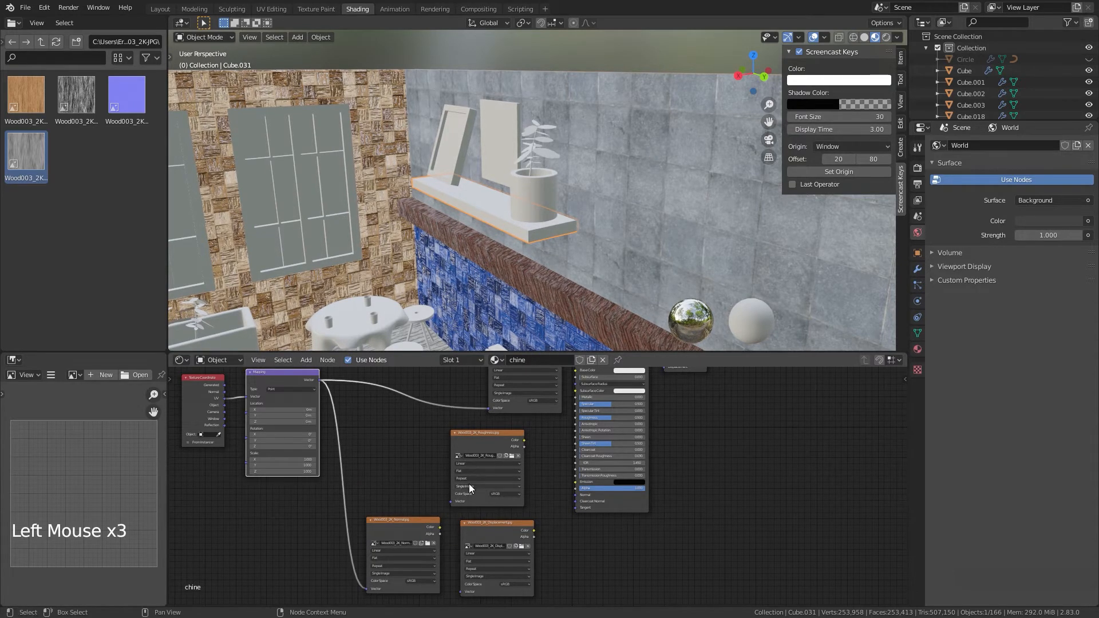
{"action": "left_click_drag", "start_coordinate": [453, 502], "coordinate": [318, 379]}
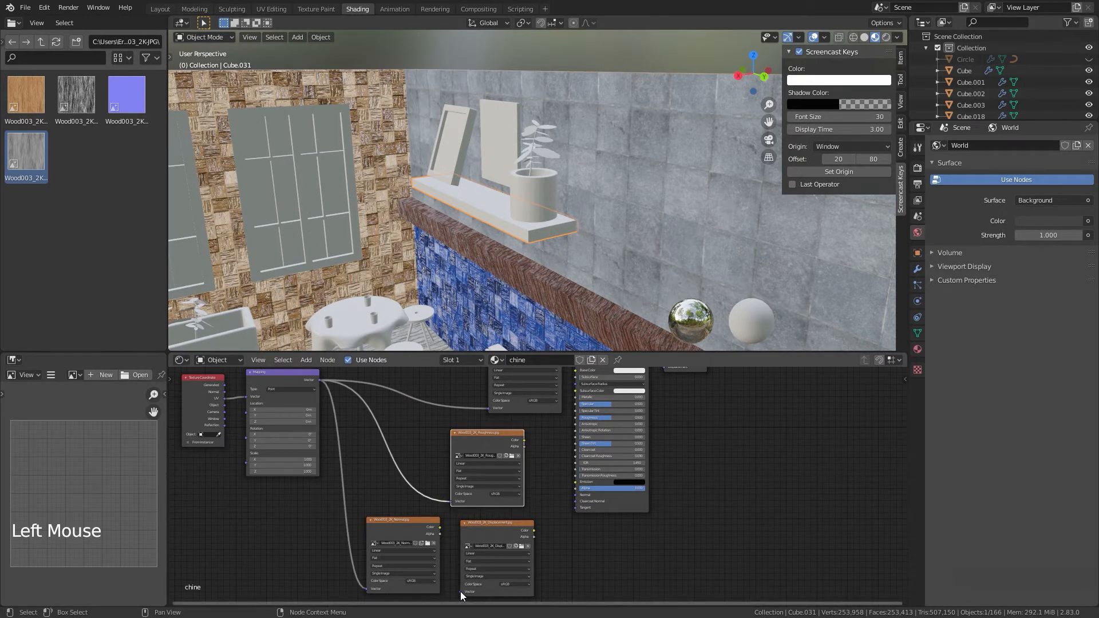
{"action": "left_click_drag", "start_coordinate": [460, 592], "coordinate": [320, 379]}
Step: Add a Bump node, feeding its Normal from the normal texture's color and its Height from the displacement texture placed below
{"action": "middle_click_drag", "start_coordinate": [386, 410], "coordinate": [364, 531], "text": "shift"}
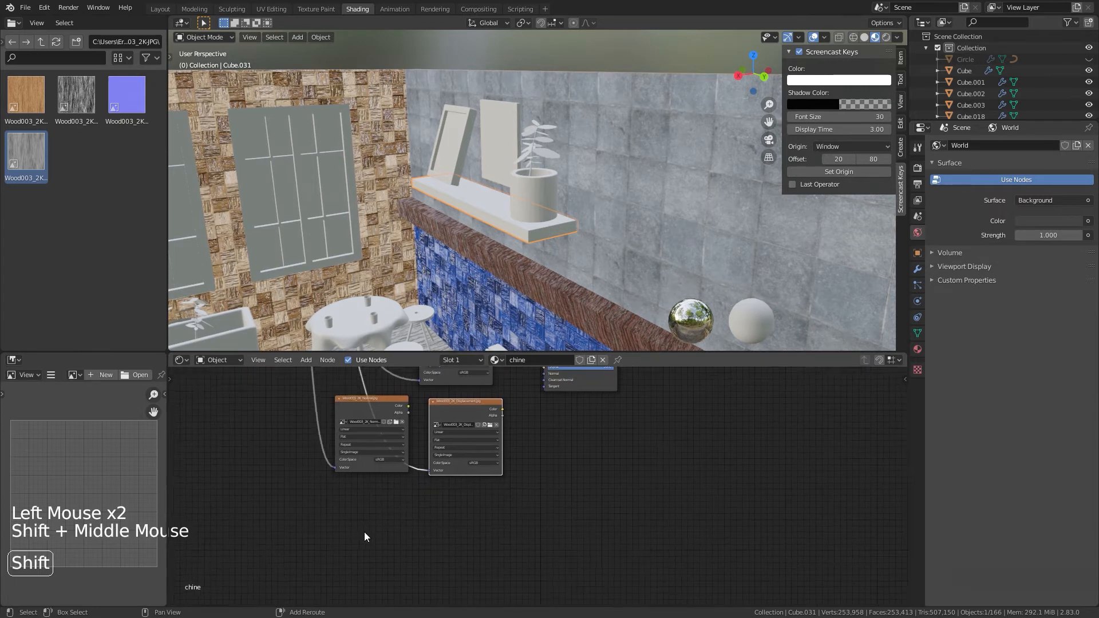
{"action": "left_click_drag", "start_coordinate": [461, 396], "coordinate": [389, 495]}
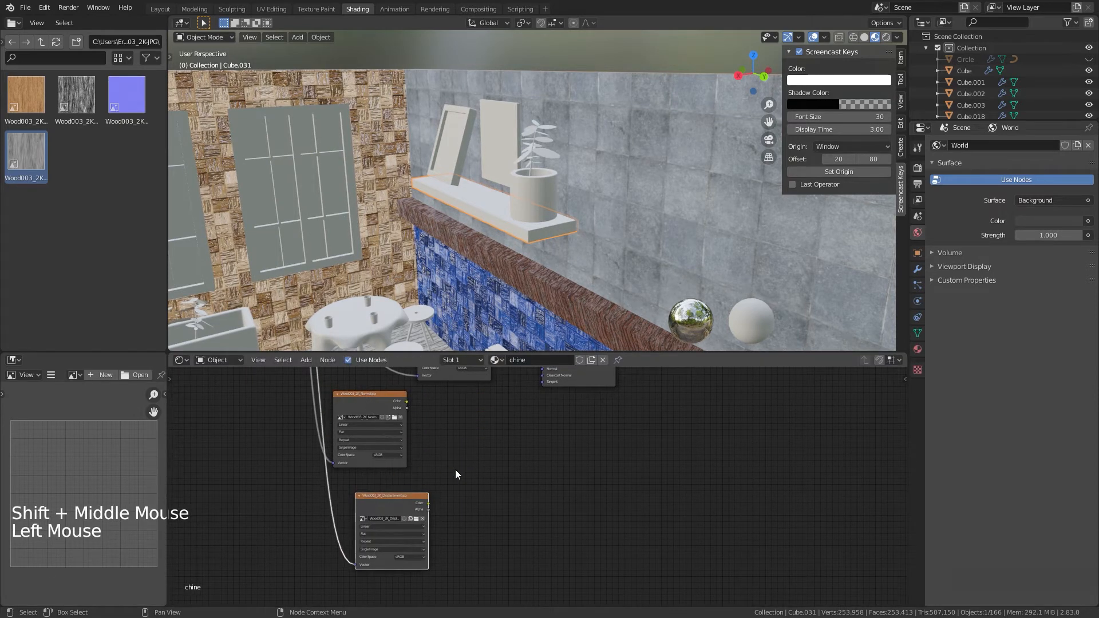
{"action": "key", "text": "shift+a"}
{"action": "left_click", "coordinate": [482, 452]}
{"action": "type", "text": "bump"}
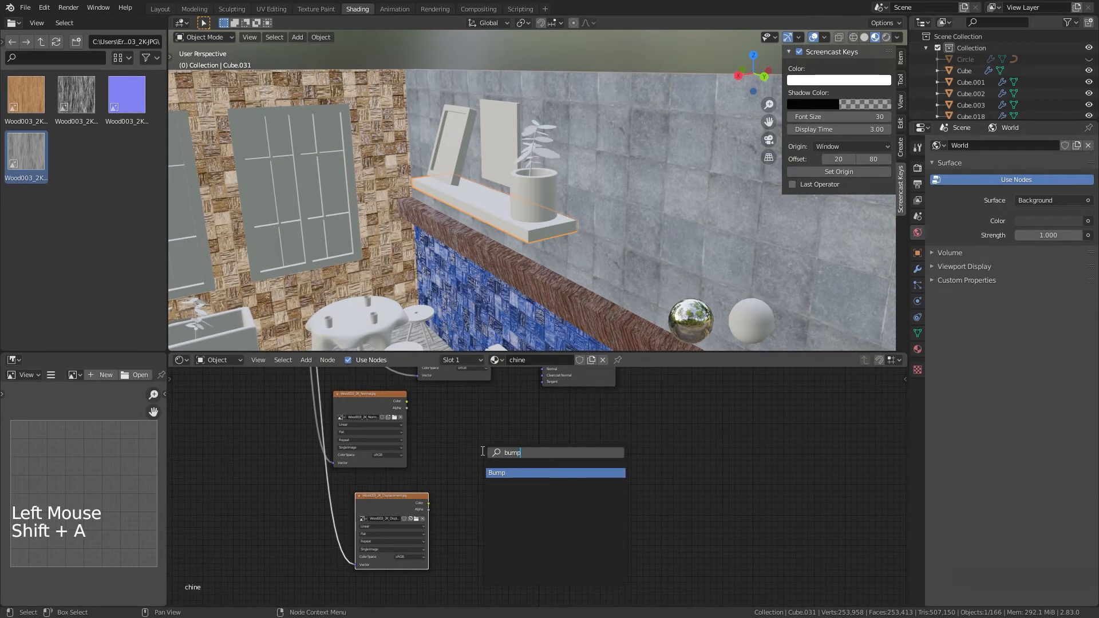
{"action": "key", "text": "Return"}
{"action": "left_click", "coordinate": [451, 425]}
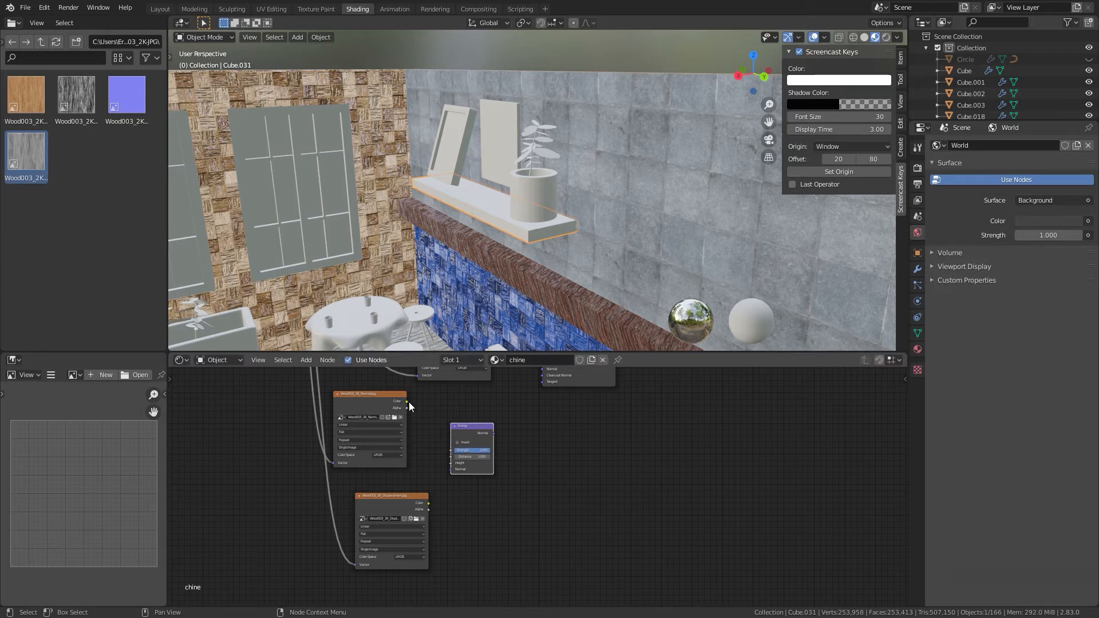
{"action": "left_click_drag", "start_coordinate": [408, 401], "coordinate": [444, 467]}
{"action": "left_click_drag", "start_coordinate": [429, 504], "coordinate": [450, 464]}
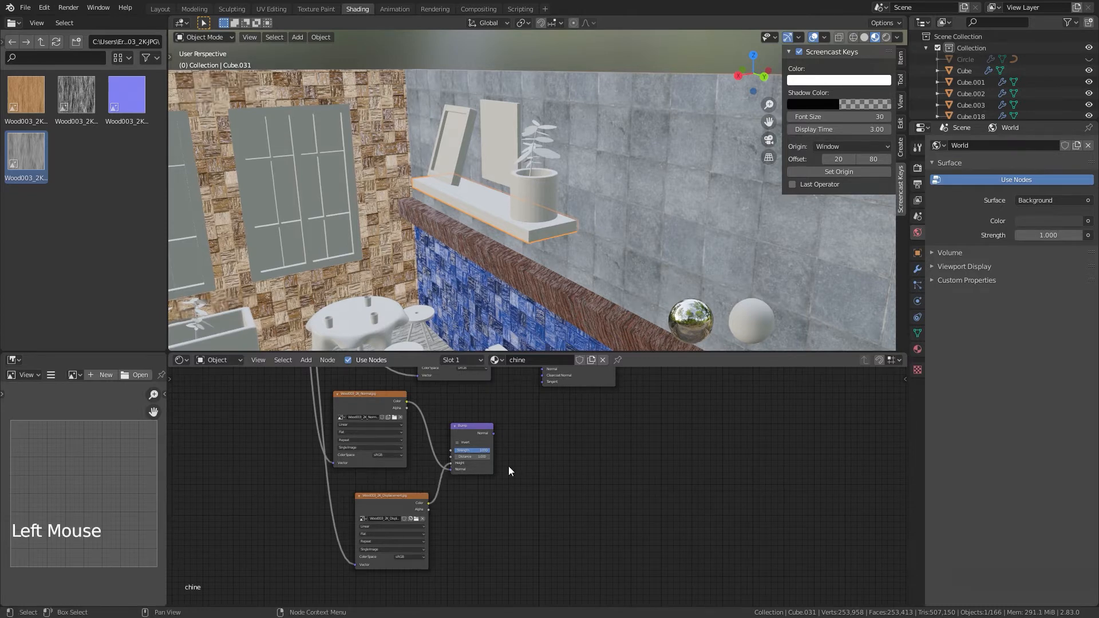
Step: Connect the Bump node to the Principled BSDF's Normal input and the roughness texture's color to its Roughness input
{"action": "middle_click_drag", "start_coordinate": [508, 466], "coordinate": [441, 547], "text": "shift"}
{"action": "left_click_drag", "start_coordinate": [431, 507], "coordinate": [476, 445]}
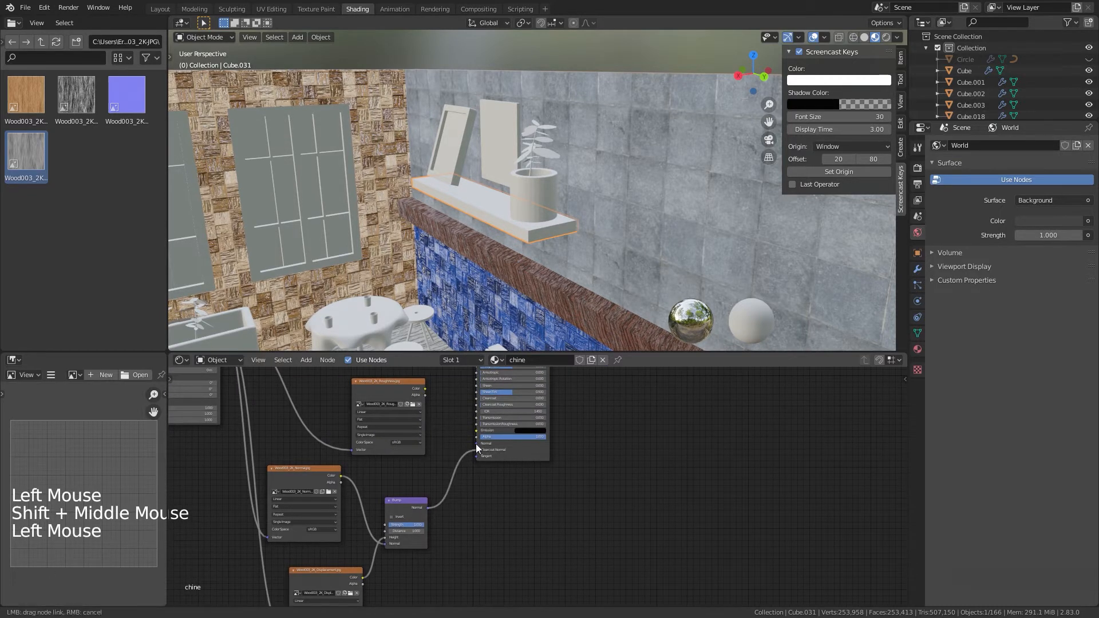
{"action": "middle_click_drag", "start_coordinate": [461, 480], "coordinate": [461, 480], "text": "shift"}
{"action": "middle_click_drag", "start_coordinate": [428, 392], "coordinate": [409, 471], "text": "shift"}
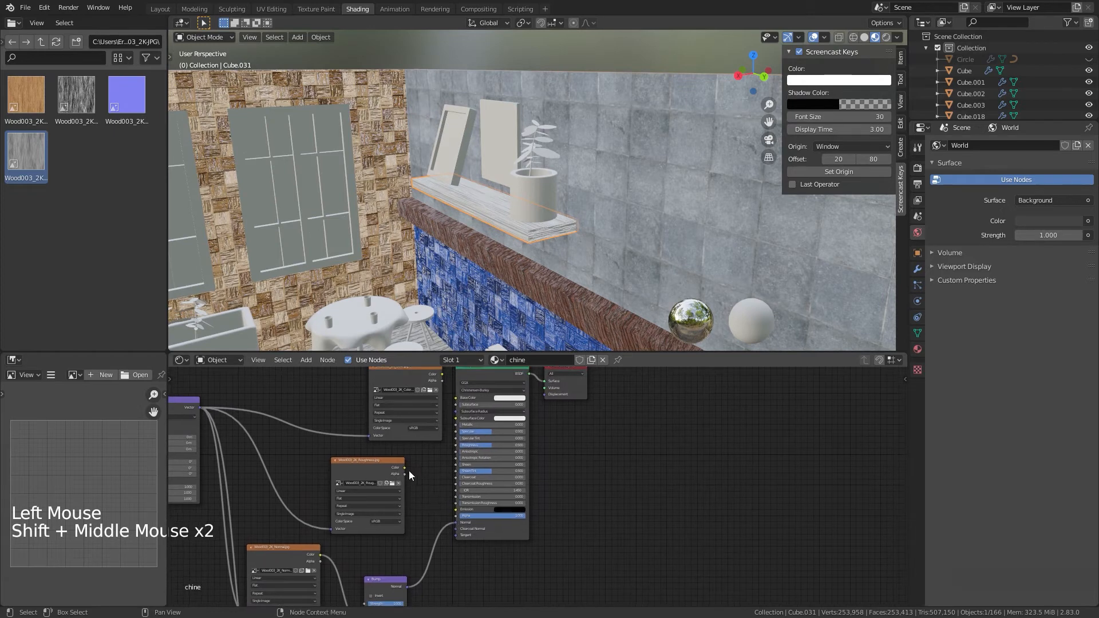
{"action": "left_click_drag", "start_coordinate": [405, 468], "coordinate": [455, 445]}
Step: Connect the Wood003_2K_Color texture to the Principled BSDF's Base Color so the wall shelf gets the wood color
{"action": "scroll", "coordinate": [479, 470], "scroll_direction": "up", "scroll_amount": 11}
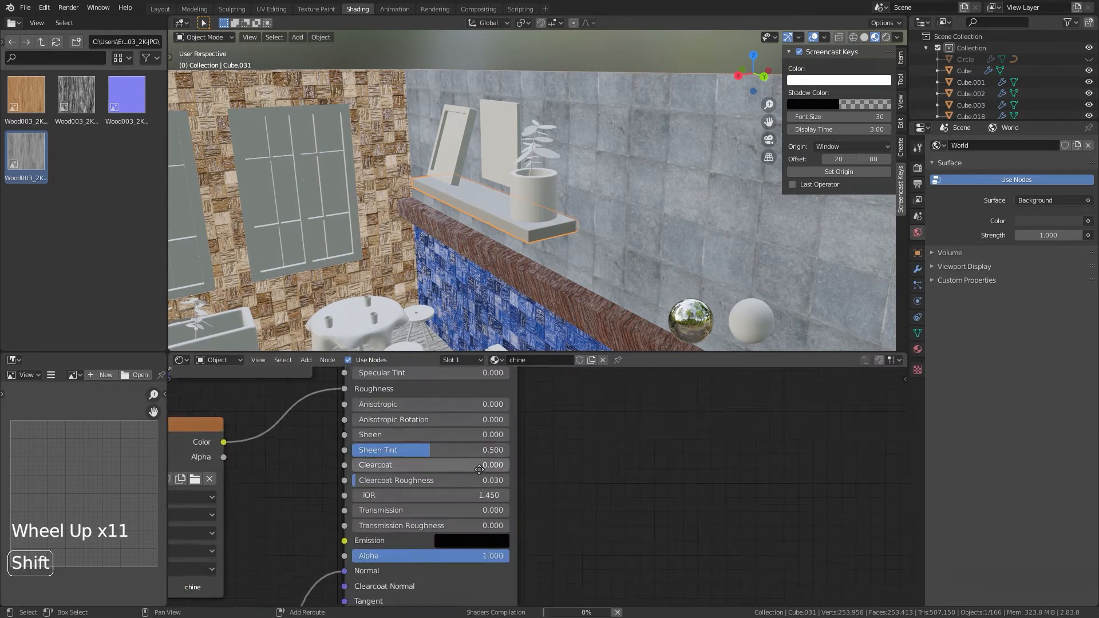
{"action": "middle_click_drag", "start_coordinate": [479, 470], "coordinate": [447, 416], "text": "shift"}
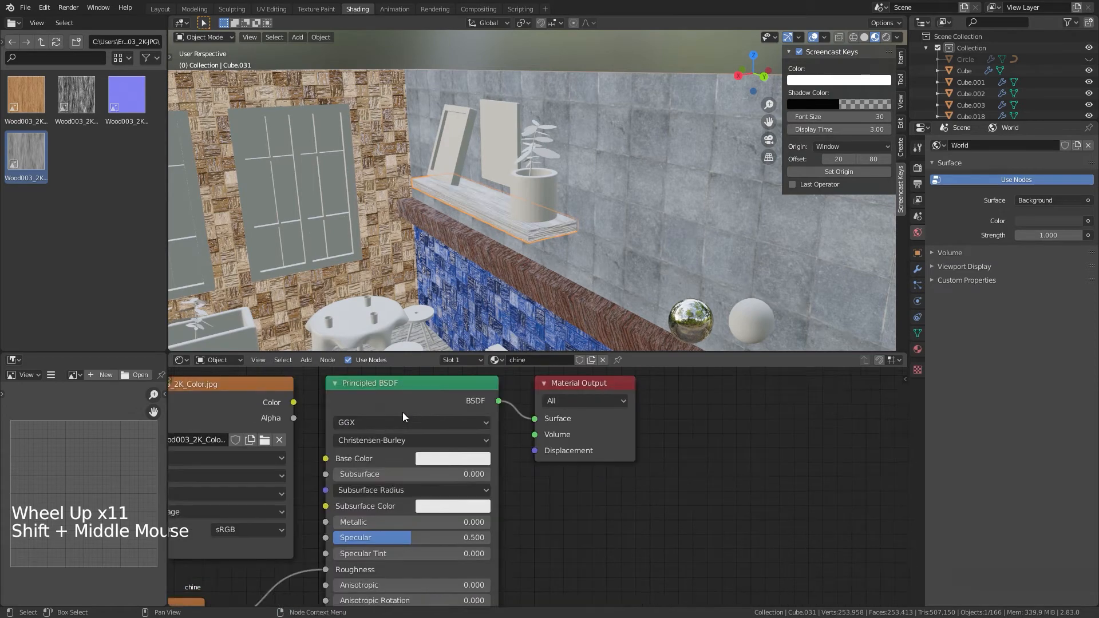
{"action": "left_click", "coordinate": [294, 386]}
{"action": "left_click_drag", "start_coordinate": [294, 402], "coordinate": [325, 459]}
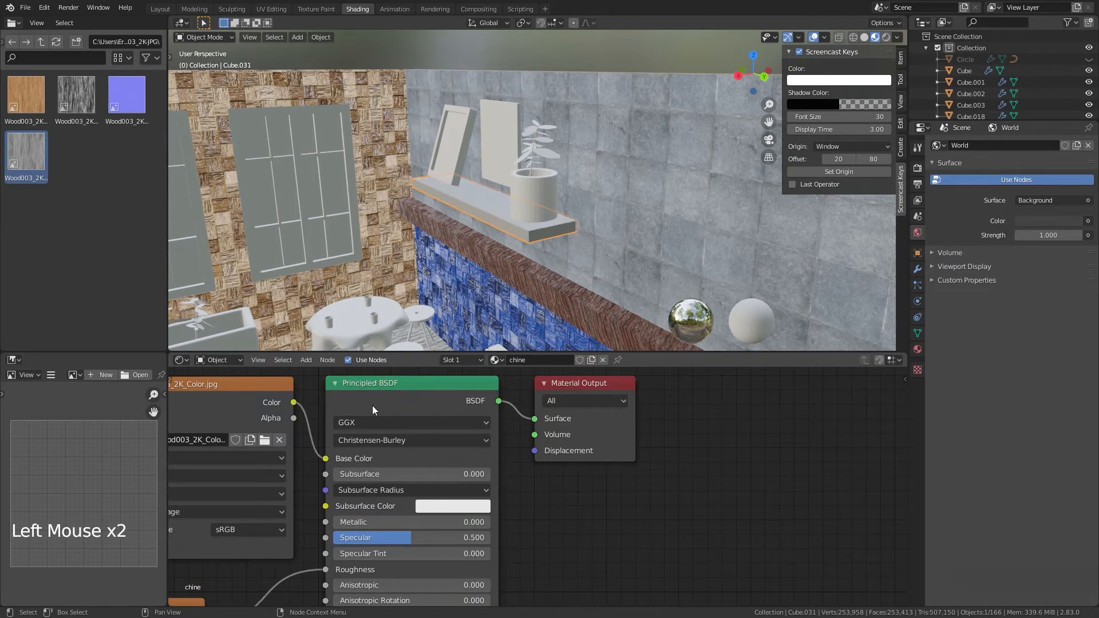
{"action": "middle_click_drag", "start_coordinate": [520, 276], "coordinate": [554, 292]}
{"action": "scroll", "coordinate": [555, 291], "scroll_direction": "up", "scroll_amount": 4}
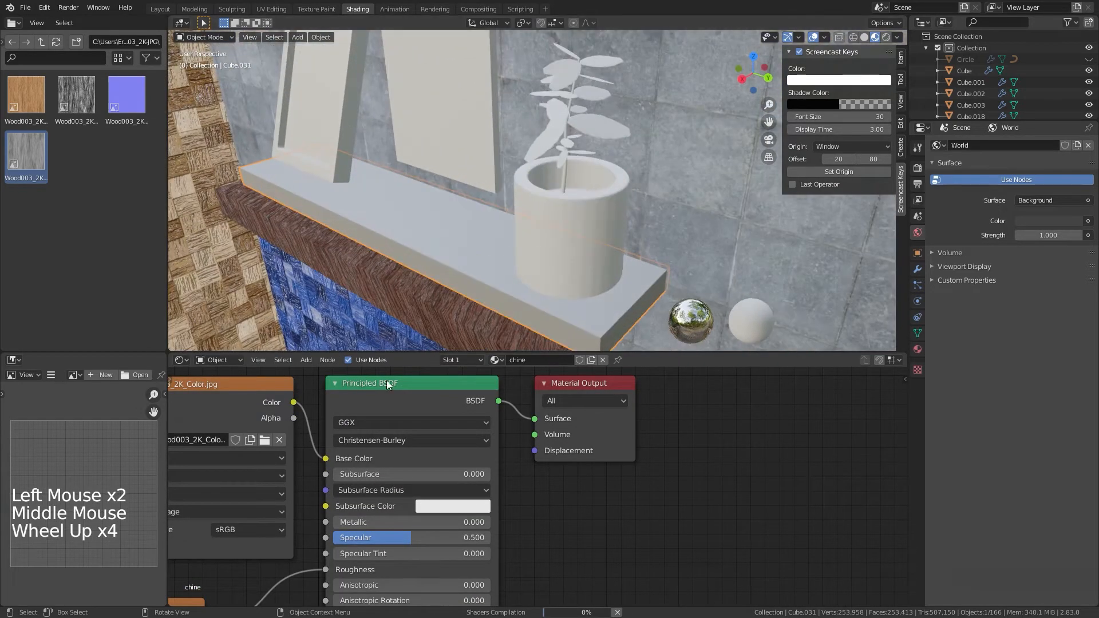
Step: Set the chine material's Mapping scale to 11 on X, Y and Z
{"action": "middle_click", "coordinate": [356, 479], "text": "shift"}
{"action": "middle_click_drag", "start_coordinate": [356, 480], "coordinate": [801, 389], "text": "shift"}
{"action": "scroll", "coordinate": [699, 389], "scroll_direction": "down", "scroll_amount": 6}
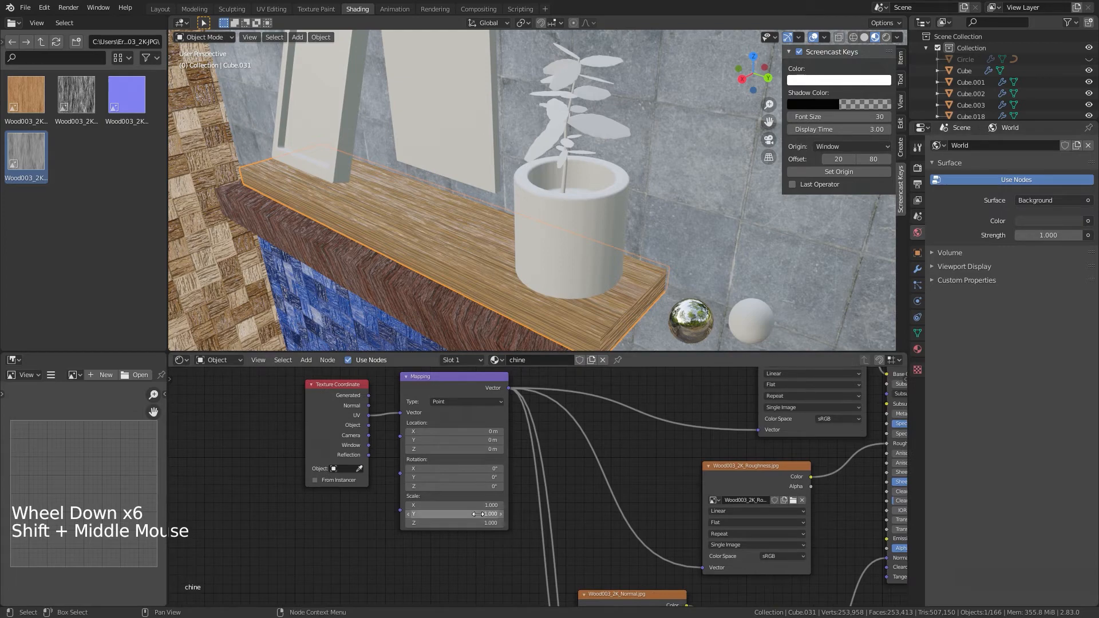
{"action": "left_click_drag", "start_coordinate": [455, 505], "coordinate": [456, 523]}
{"action": "type", "text": "11"}
{"action": "key", "text": "Return"}
{"action": "key", "text": "shift"}
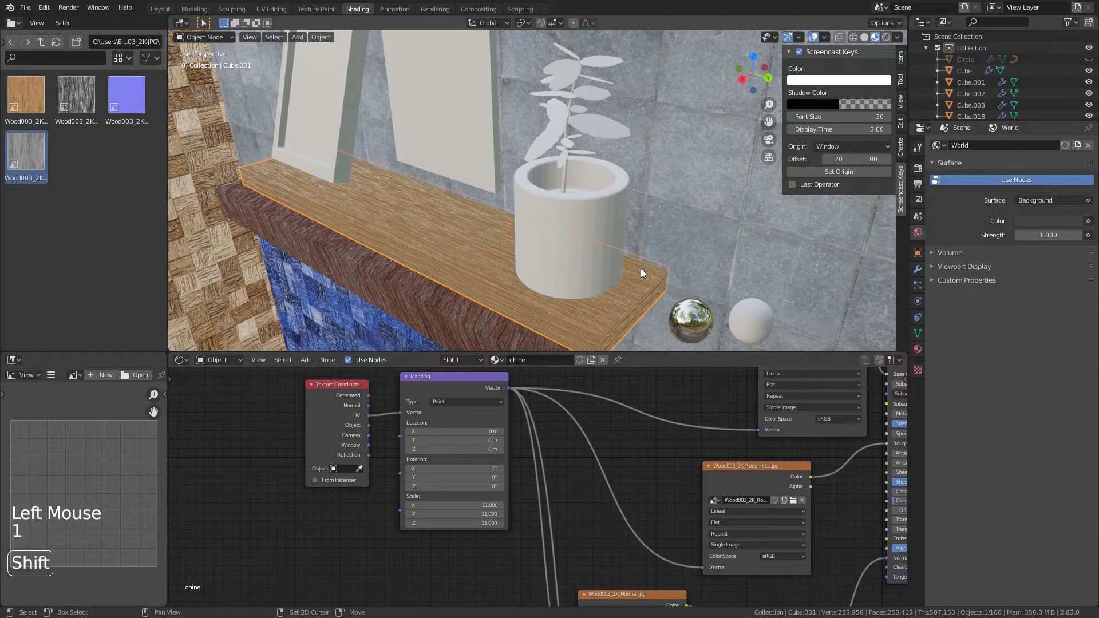
Step: Inspect the textured wall shelf up close and review the whole room from several angles
{"action": "left_click", "coordinate": [623, 295]}
{"action": "scroll", "coordinate": [585, 301], "scroll_direction": "up", "scroll_amount": 3}
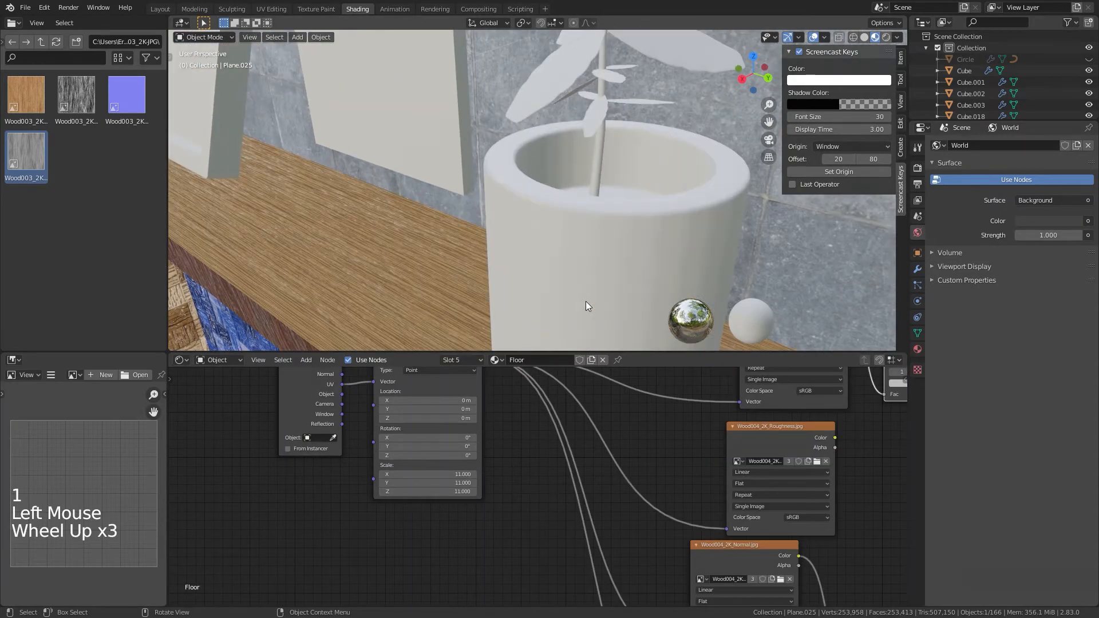
{"action": "scroll", "coordinate": [585, 301], "scroll_direction": "down", "scroll_amount": 6}
{"action": "scroll", "coordinate": [586, 301], "scroll_direction": "down", "scroll_amount": 5}
{"action": "middle_click_drag", "start_coordinate": [585, 300], "coordinate": [591, 245], "text": "shift"}
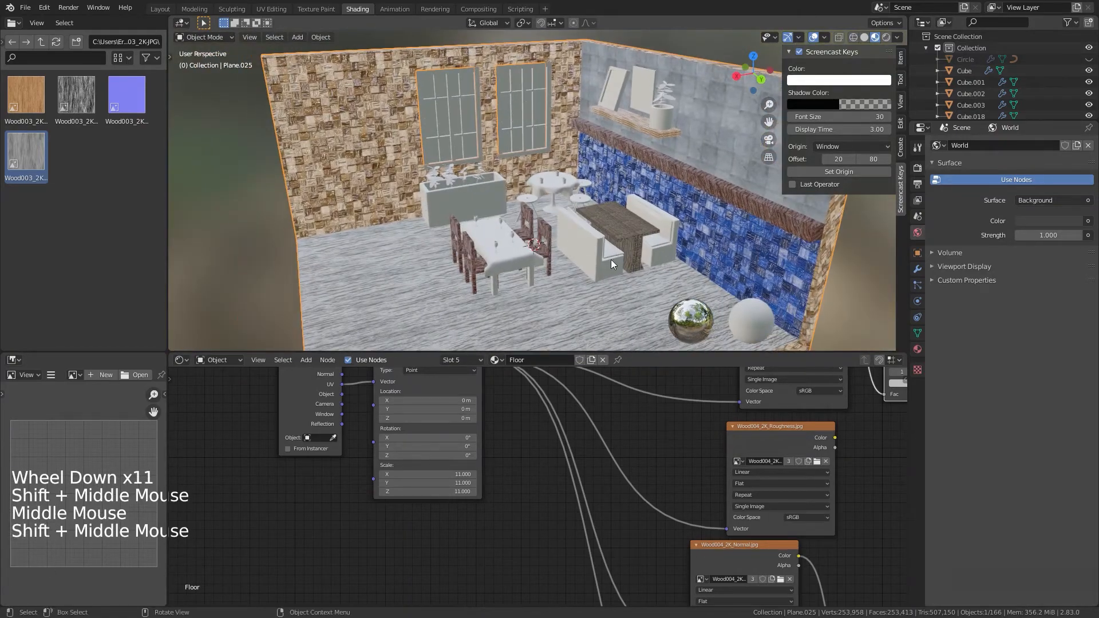
{"action": "middle_click_drag", "start_coordinate": [610, 260], "coordinate": [639, 260]}
{"action": "middle_click_drag", "start_coordinate": [580, 461], "coordinate": [538, 487], "text": "shift"}
{"action": "scroll", "coordinate": [566, 473], "scroll_direction": "down", "scroll_amount": 6}
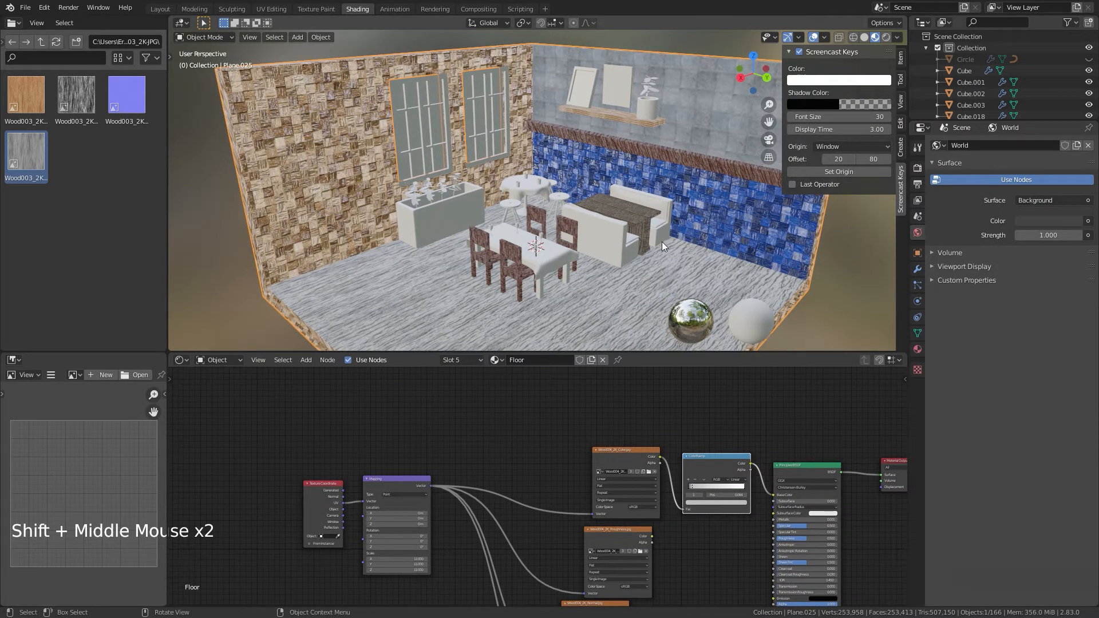
{"action": "middle_click_drag", "start_coordinate": [662, 241], "coordinate": [657, 242]}
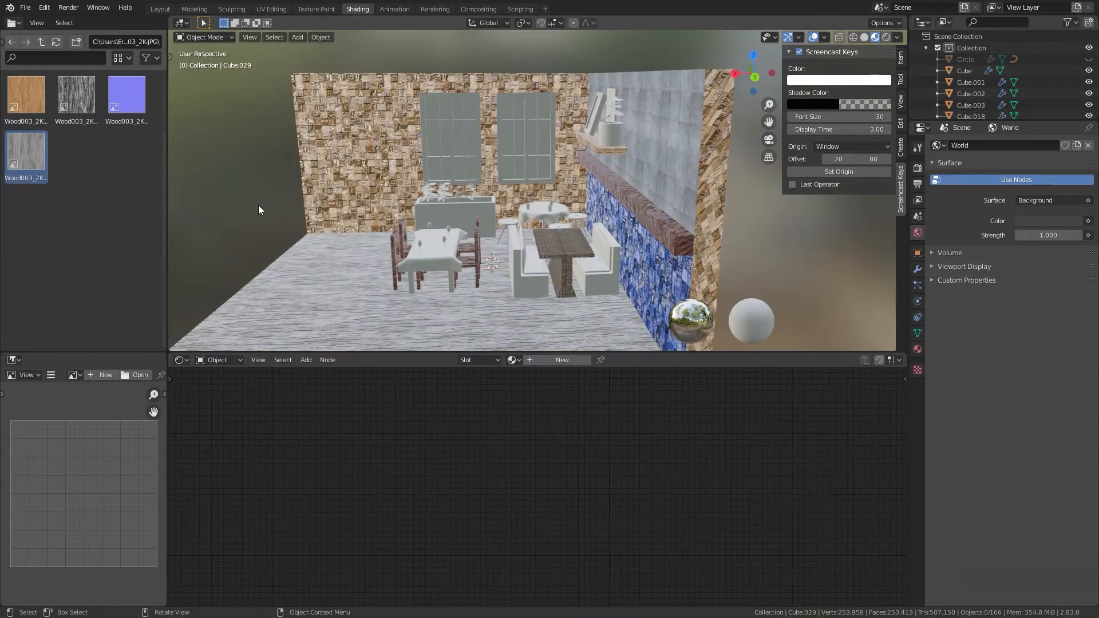
Step: Select the booth seat cushions and create a new material for them named cotion
{"action": "middle_click_drag", "start_coordinate": [426, 227], "coordinate": [527, 233]}
{"action": "scroll", "coordinate": [559, 260], "scroll_direction": "up", "scroll_amount": 3}
{"action": "left_click", "coordinate": [581, 273]}
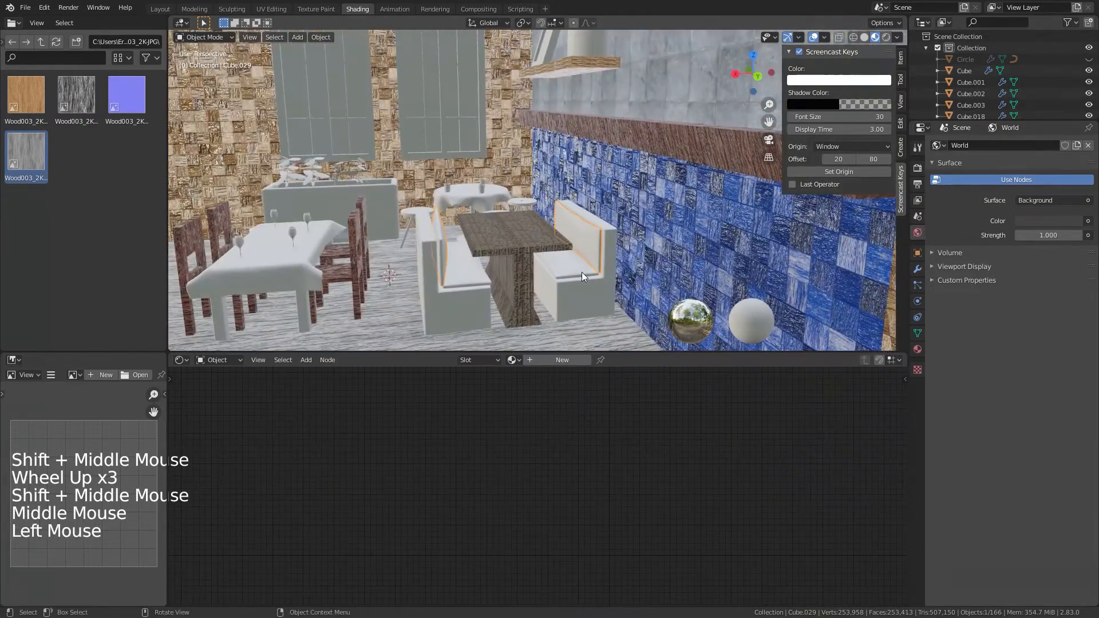
{"action": "left_click", "coordinate": [578, 263]}
{"action": "left_click", "coordinate": [581, 261]}
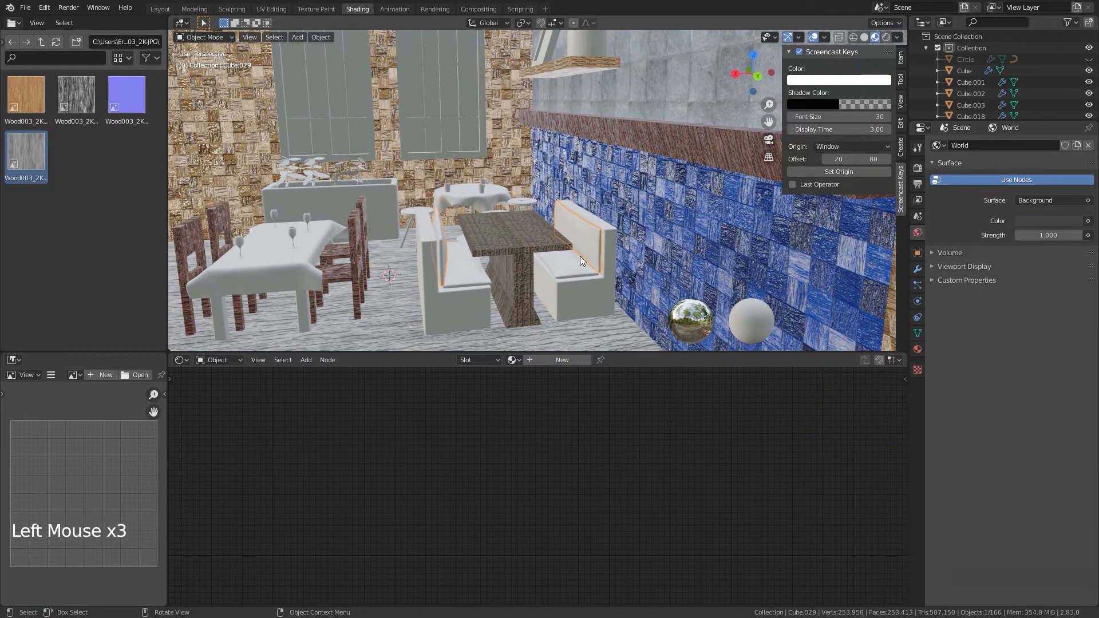
{"action": "left_click", "coordinate": [561, 361]}
{"action": "middle_click_drag", "start_coordinate": [749, 451], "coordinate": [668, 387], "text": "shift"}
{"action": "left_click", "coordinate": [534, 361]}
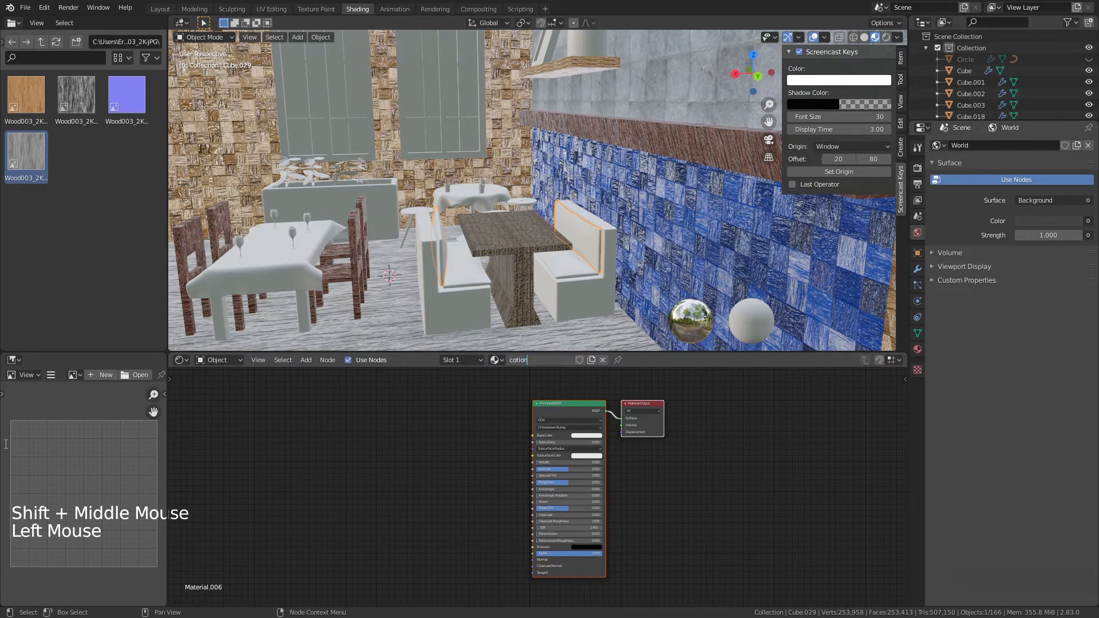
{"action": "type", "text": "cotion"}
{"action": "key", "text": "Return"}
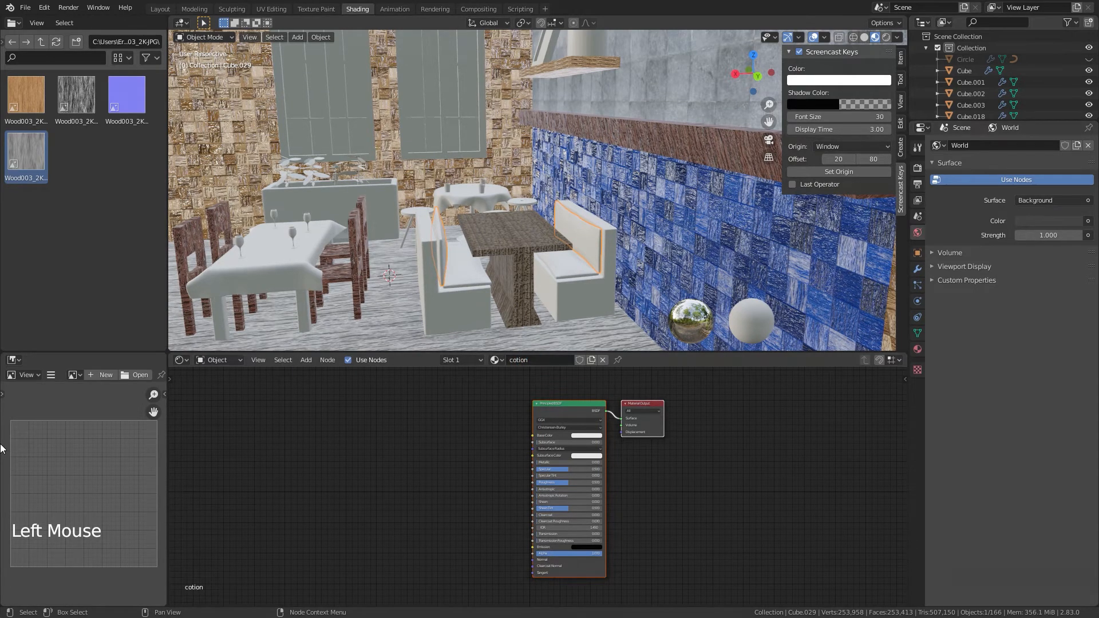
Step: Point the file browser to the leather_red_02_1k_png folder inside Tutorial_1, using its path copied from File Explorer
{"action": "left_click", "coordinate": [106, 300]}
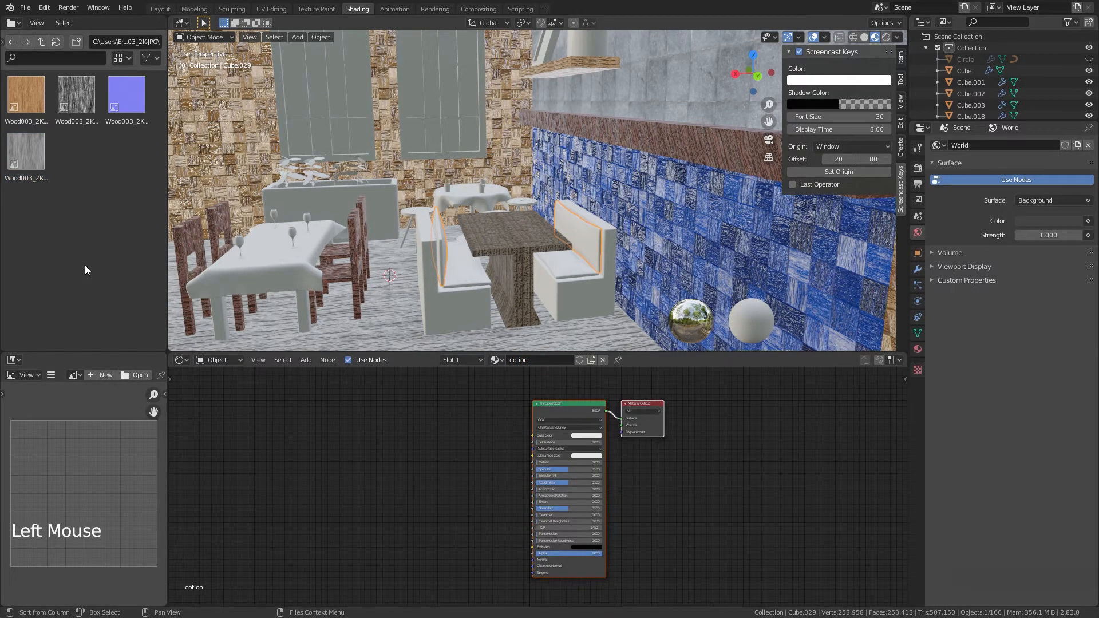
{"action": "left_click", "coordinate": [37, 113]}
{"action": "left_click_drag", "start_coordinate": [34, 106], "coordinate": [92, 138]}
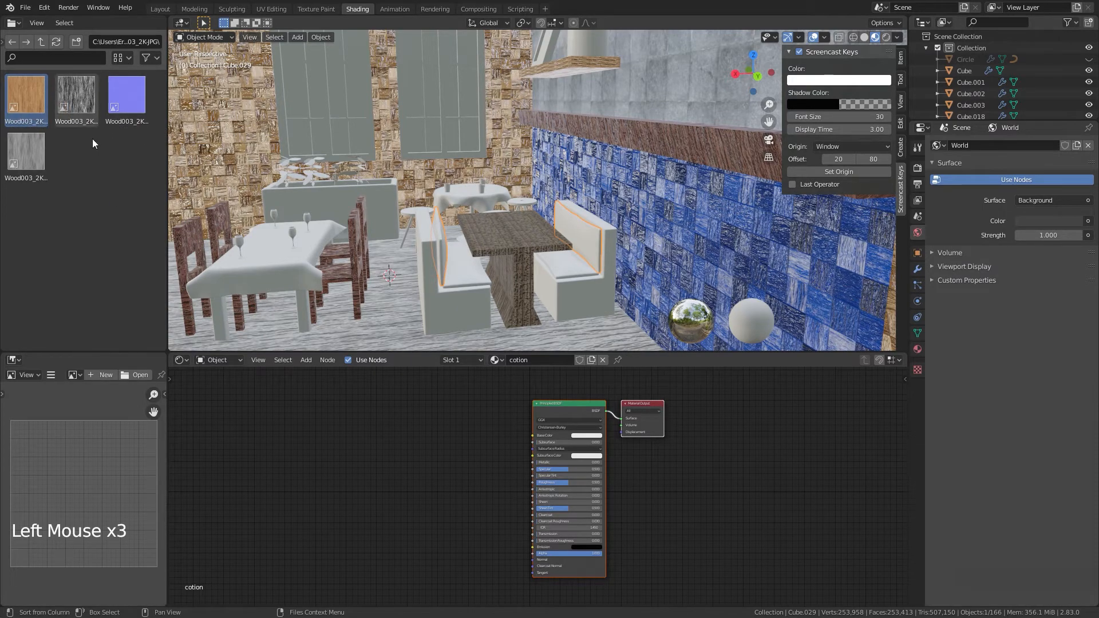
{"action": "key", "text": "alt+Tab"}
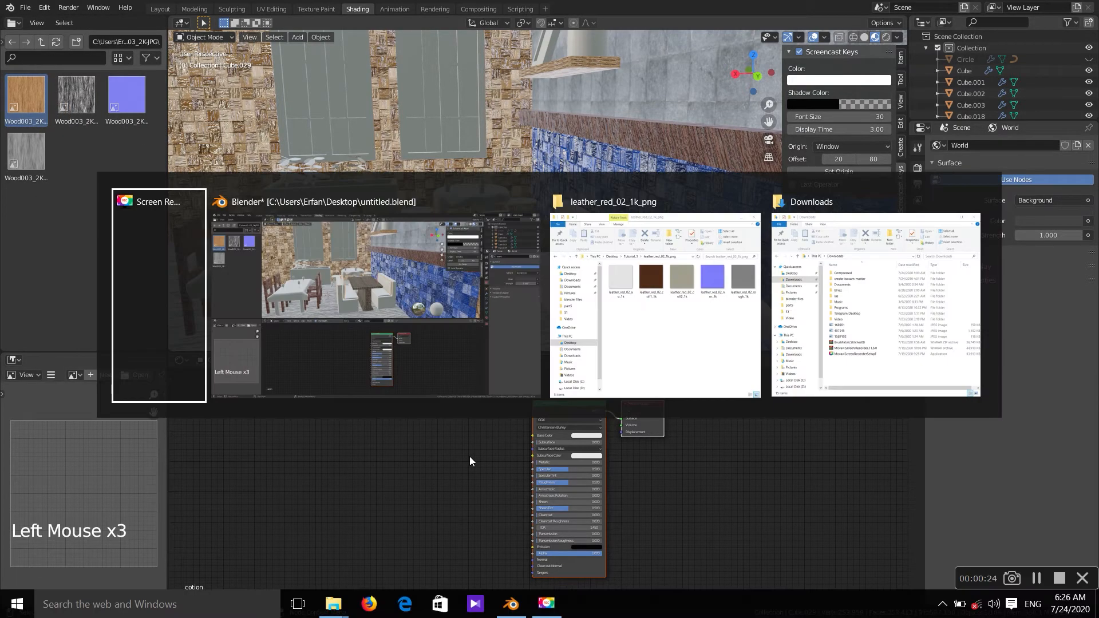
{"action": "key", "text": "alt+Tab"}
{"action": "key", "text": "alt+Tab"}
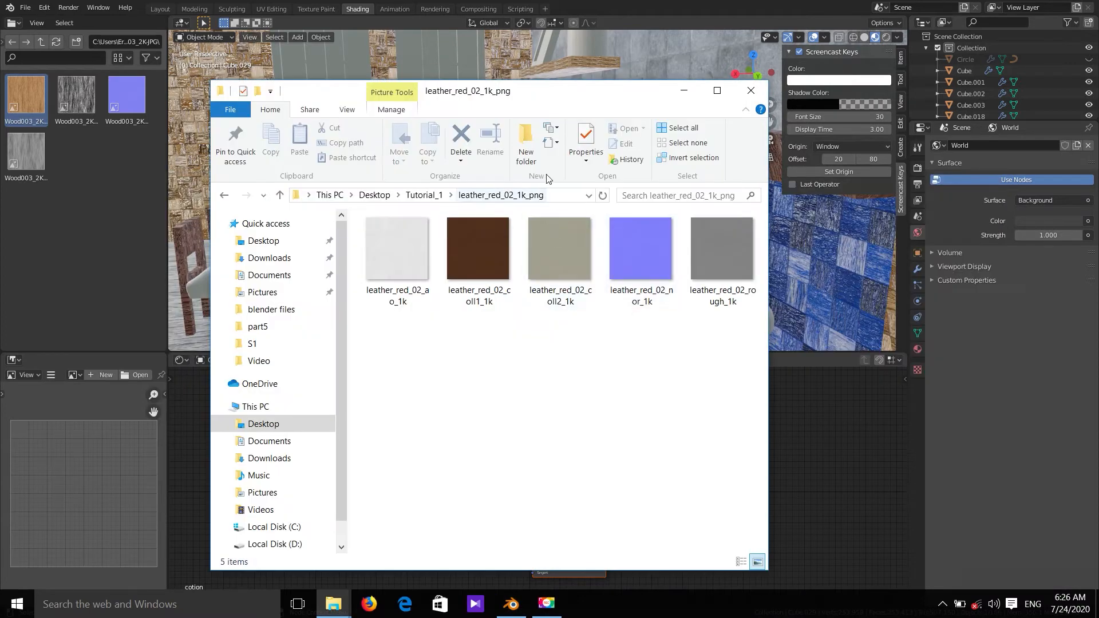
{"action": "left_click", "coordinate": [558, 195]}
{"action": "key", "text": "ctrl+c"}
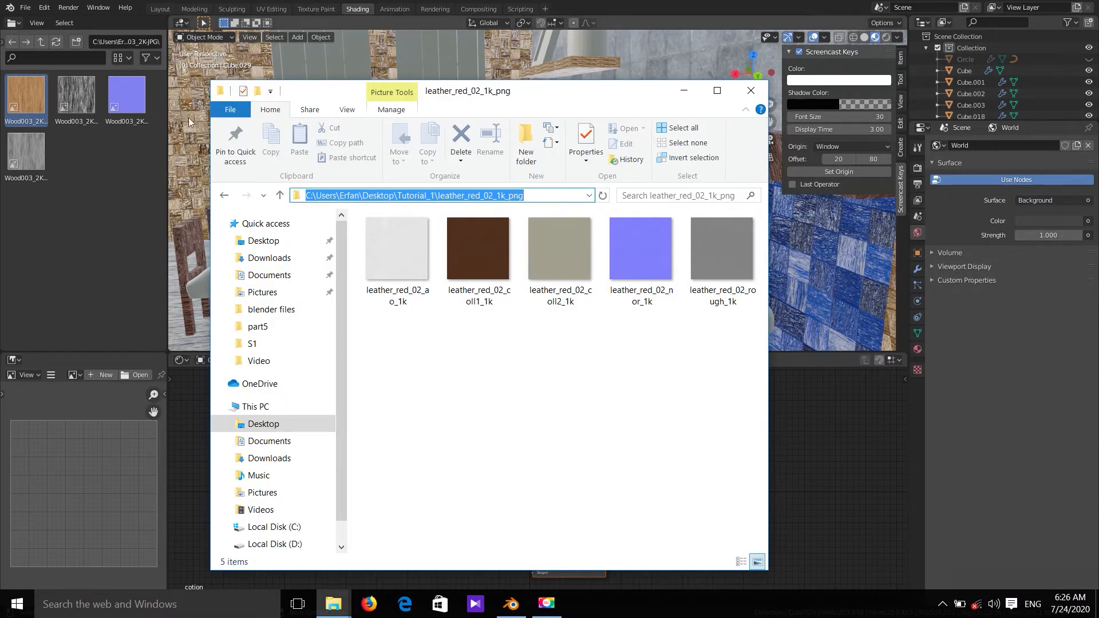
{"action": "left_click", "coordinate": [141, 43]}
{"action": "key", "text": "ctrl+v"}
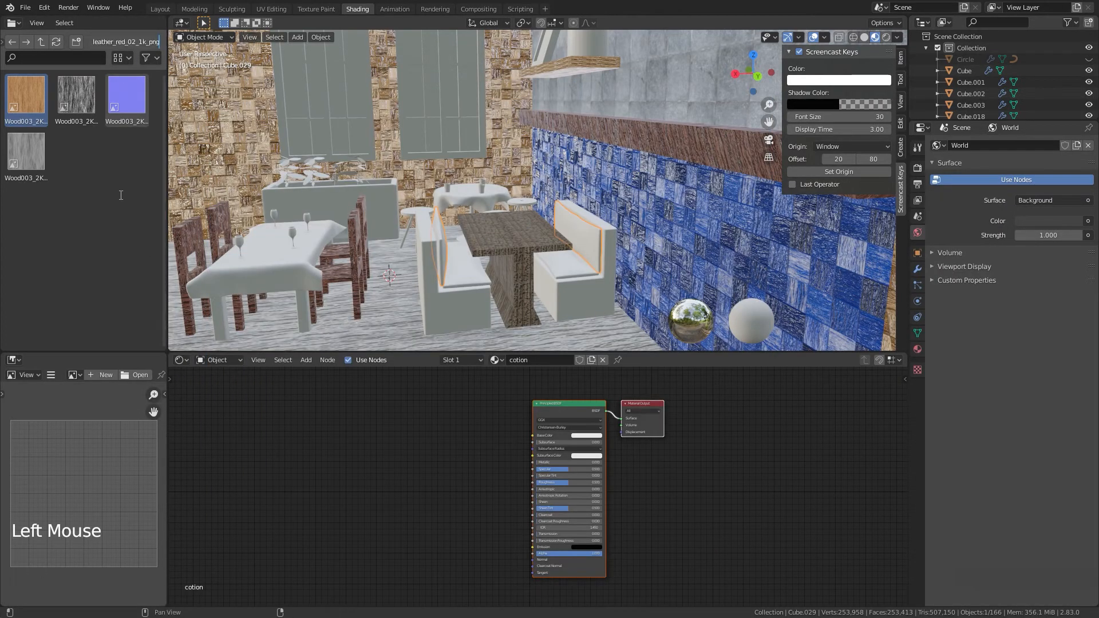
{"action": "left_click", "coordinate": [121, 195]}
{"action": "left_click", "coordinate": [117, 195]}
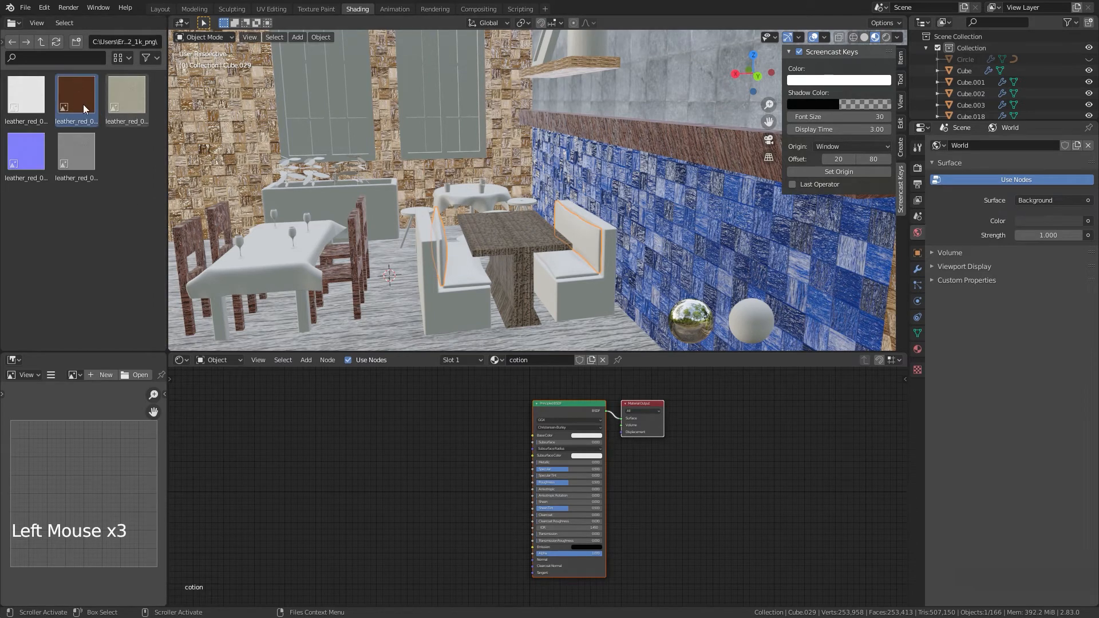
Step: Add the brown leather_red_02_coll1_1k image as a texture node beside the Principled BSDF in the cotion material
{"action": "left_click_drag", "start_coordinate": [83, 104], "coordinate": [426, 401]}
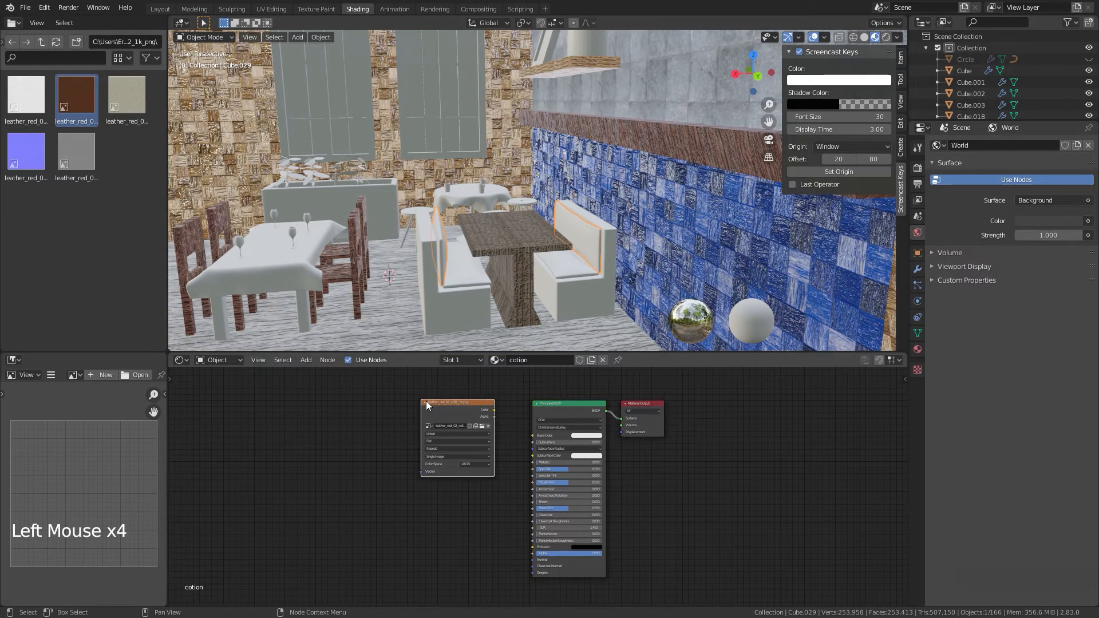
{"action": "scroll", "coordinate": [456, 414], "scroll_direction": "up", "scroll_amount": 5}
{"action": "middle_click_drag", "start_coordinate": [460, 437], "coordinate": [485, 469], "text": "shift"}
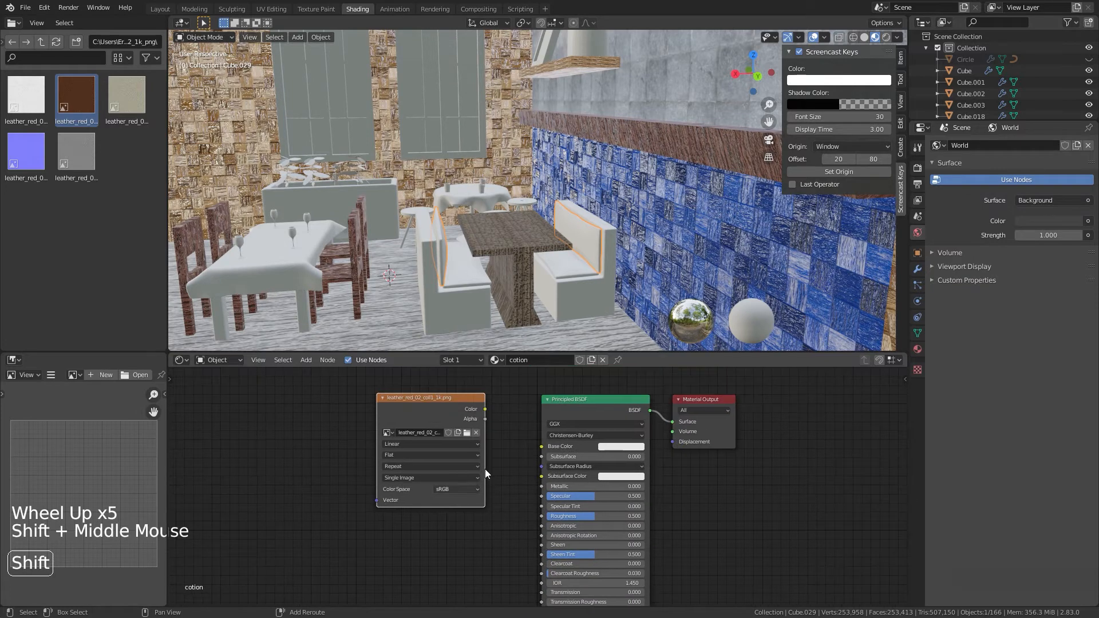
{"action": "middle_click_drag", "start_coordinate": [453, 416], "coordinate": [458, 310], "text": "shift"}
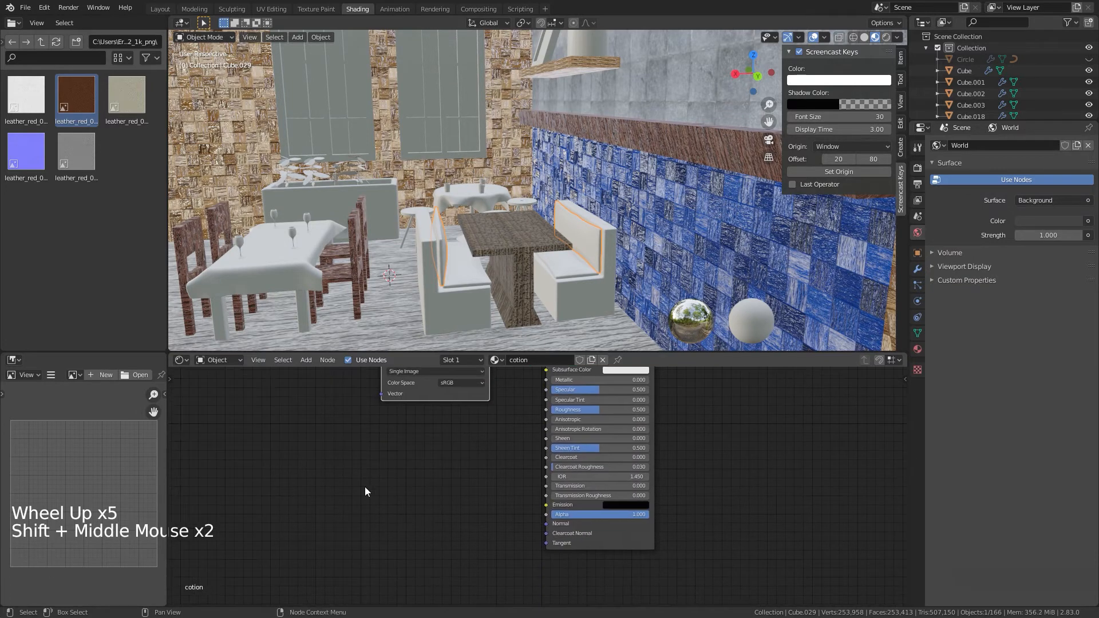
{"action": "left_click", "coordinate": [106, 92]}
{"action": "left_click_drag", "start_coordinate": [143, 116], "coordinate": [117, 173]}
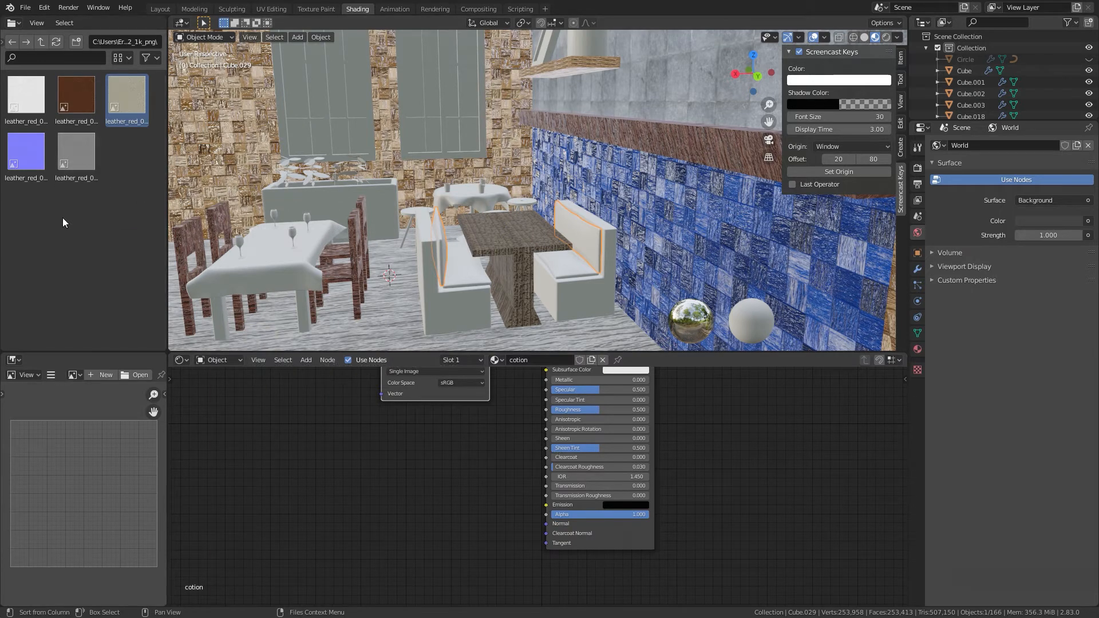
{"action": "left_click", "coordinate": [62, 217]}
{"action": "left_click_drag", "start_coordinate": [26, 100], "coordinate": [256, 425]}
{"action": "left_click", "coordinate": [23, 105]}
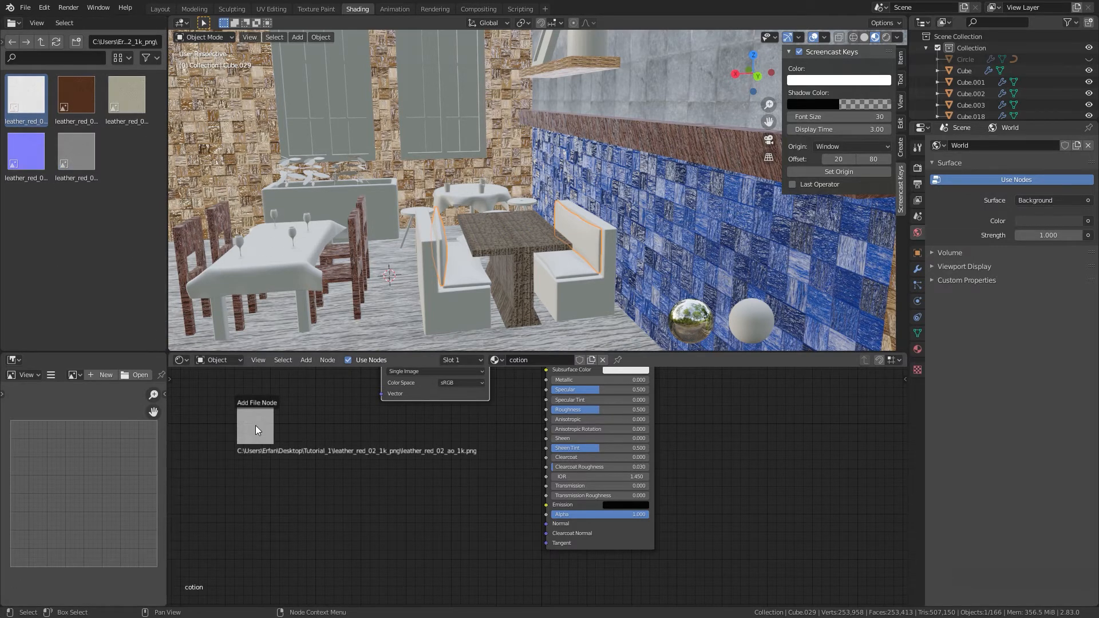
{"action": "left_click_drag", "start_coordinate": [255, 425], "coordinate": [36, 70]}
{"action": "left_click", "coordinate": [55, 166]}
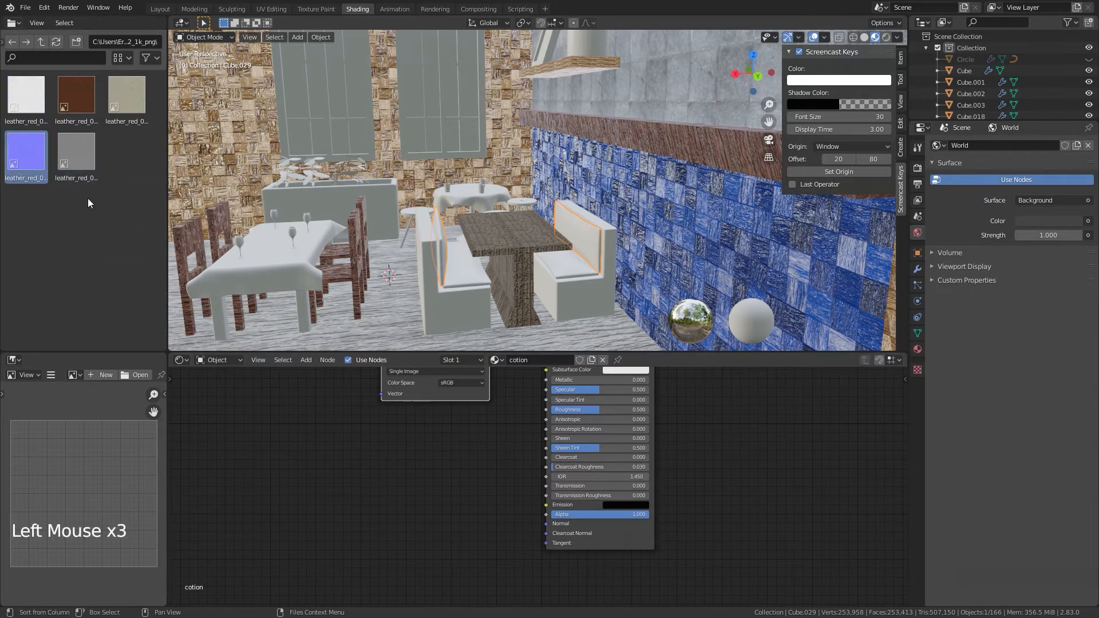
Step: Add the leather normal and roughness images as texture nodes, stacked below the colour image node
{"action": "left_click_drag", "start_coordinate": [25, 152], "coordinate": [401, 456]}
{"action": "left_click", "coordinate": [111, 188]}
{"action": "left_click_drag", "start_coordinate": [76, 150], "coordinate": [479, 562]}
{"action": "middle_click_drag", "start_coordinate": [538, 501], "coordinate": [514, 448], "text": "shift"}
{"action": "left_click_drag", "start_coordinate": [477, 514], "coordinate": [430, 522]}
Step: Add Texture Coordinate and Mapping nodes linked to the leather colour image and place them well ahead of it
{"action": "middle_click_drag", "start_coordinate": [444, 445], "coordinate": [455, 396]}
{"action": "left_click", "coordinate": [450, 423]}
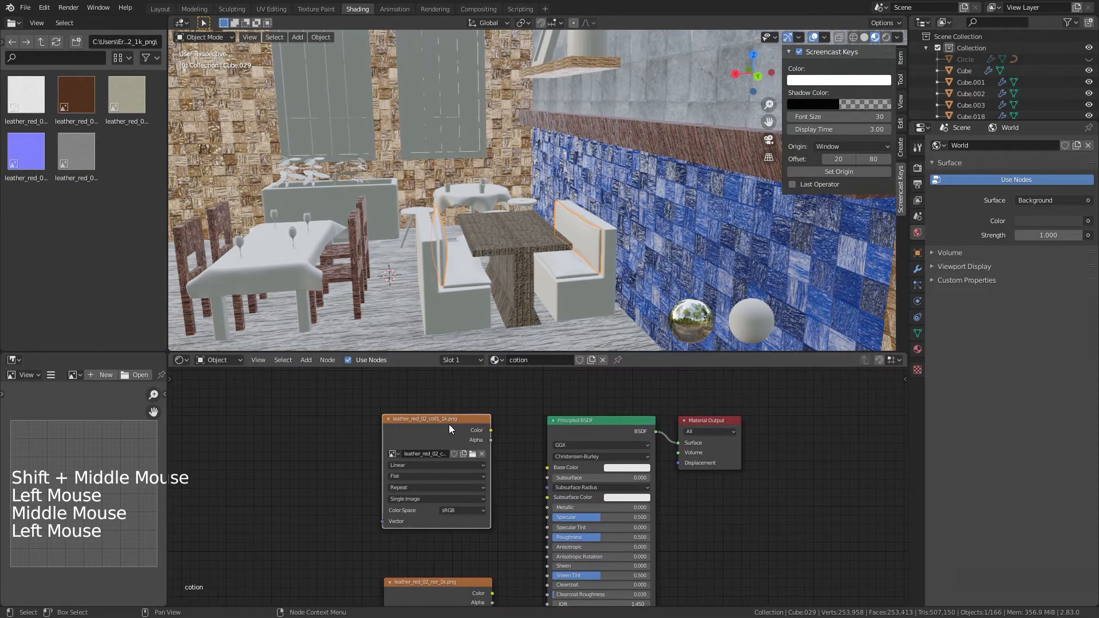
{"action": "key", "text": "ctrl+t"}
{"action": "scroll", "coordinate": [331, 398], "scroll_direction": "down", "scroll_amount": 6}
{"action": "middle_click_drag", "start_coordinate": [351, 398], "coordinate": [403, 387]}
{"action": "left_click_drag", "start_coordinate": [336, 402], "coordinate": [247, 532]}
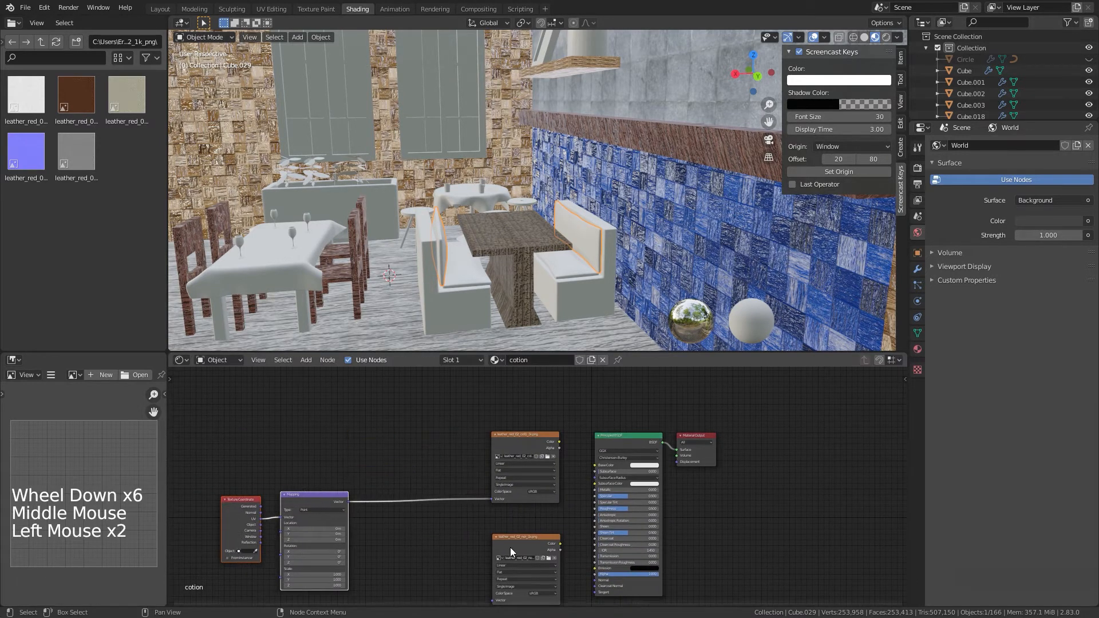
Step: Link the Mapping node's Vector output to the Vector inputs of the normal and roughness images
{"action": "middle_click_drag", "start_coordinate": [510, 548], "coordinate": [491, 481]}
{"action": "left_click_drag", "start_coordinate": [493, 496], "coordinate": [348, 397]}
{"action": "left_click_drag", "start_coordinate": [499, 573], "coordinate": [349, 397]}
Step: Add a Bump node, connect its output to the Principled BSDF's Normal input, and feed it the normal image's colour
{"action": "middle_click_drag", "start_coordinate": [526, 522], "coordinate": [476, 539], "text": "shift"}
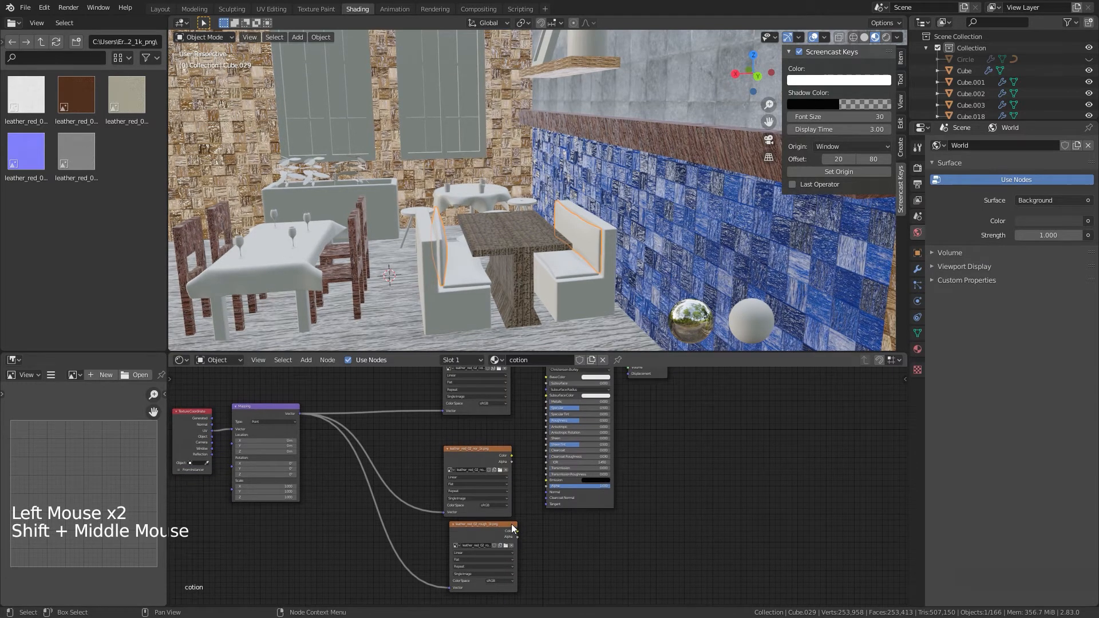
{"action": "key", "text": "shift+a"}
{"action": "left_click", "coordinate": [518, 481]}
{"action": "type", "text": "bump"}
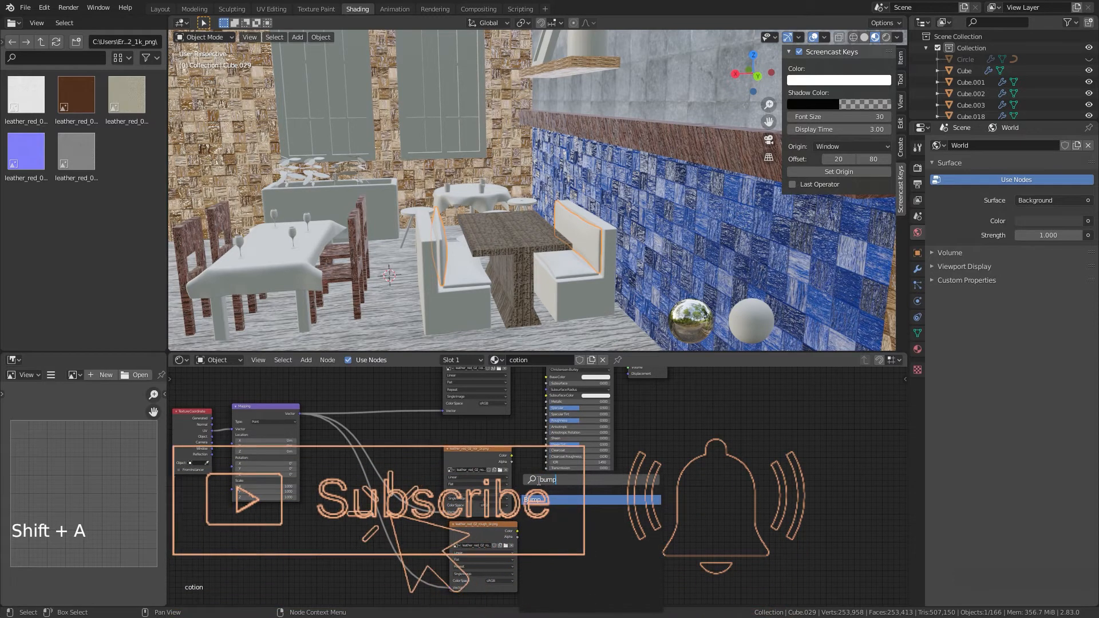
{"action": "left_click", "coordinate": [536, 510]}
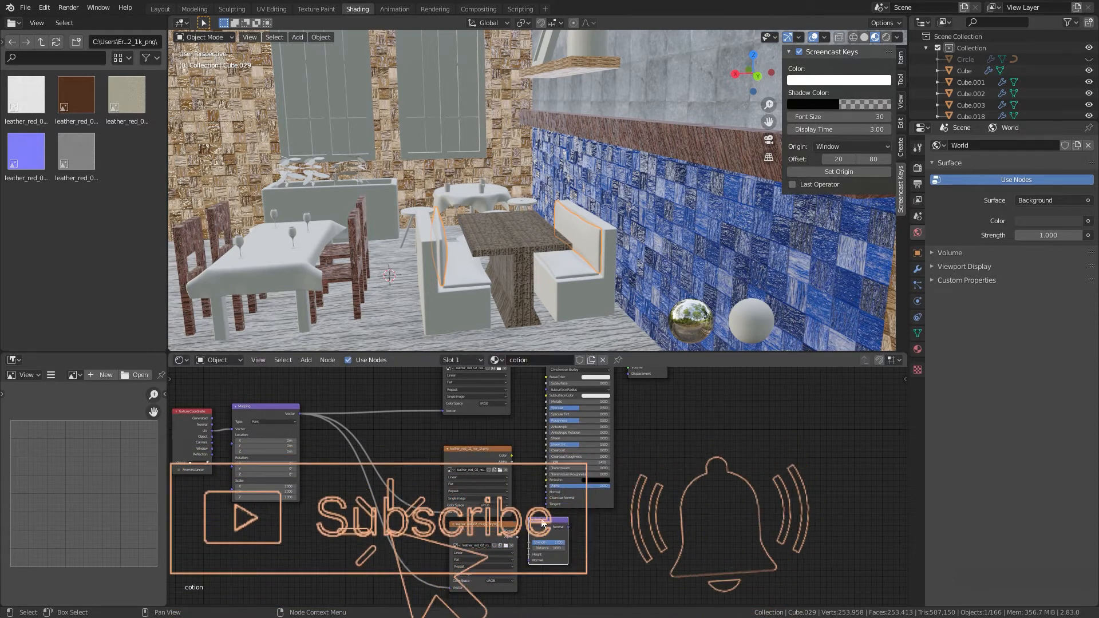
{"action": "left_click", "coordinate": [542, 523]}
{"action": "left_click_drag", "start_coordinate": [568, 526], "coordinate": [546, 492]}
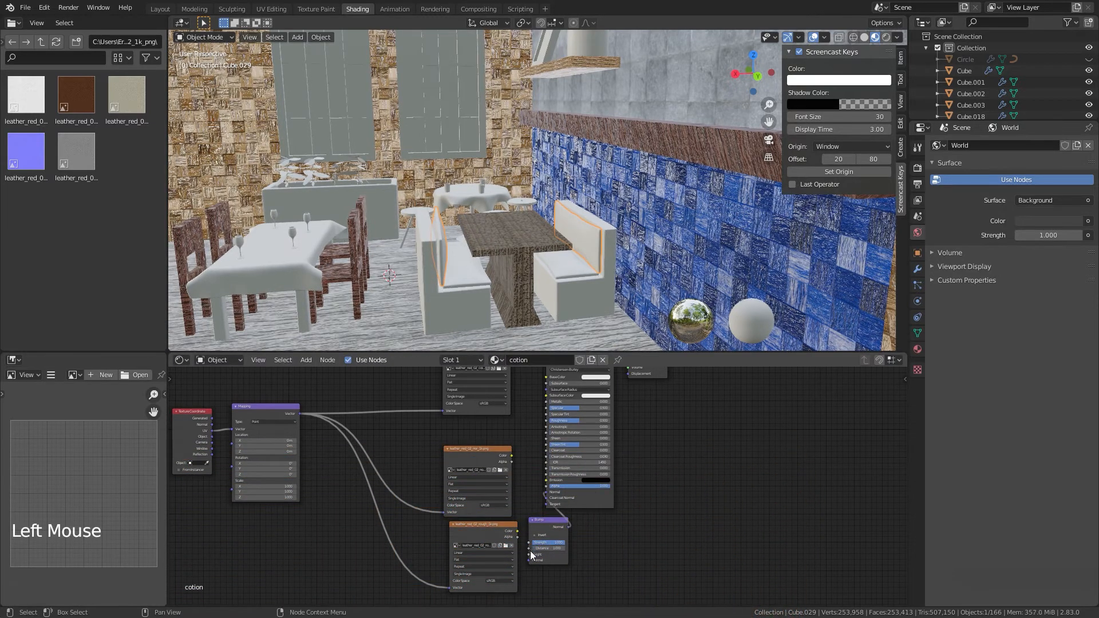
{"action": "mouse_move", "coordinate": [528, 554]}
{"action": "left_mouse_down"}
{"action": "mouse_move", "coordinate": [503, 489]}
{"action": "mouse_move", "coordinate": [515, 460]}
{"action": "mouse_move", "coordinate": [520, 580]}
{"action": "mouse_move", "coordinate": [513, 456]}
{"action": "left_mouse_up"}
Step: Connect the leather colour image to the Principled BSDF's Base Color and view the booth cushions up close
{"action": "middle_click_drag", "start_coordinate": [512, 527], "coordinate": [462, 599], "text": "shift"}
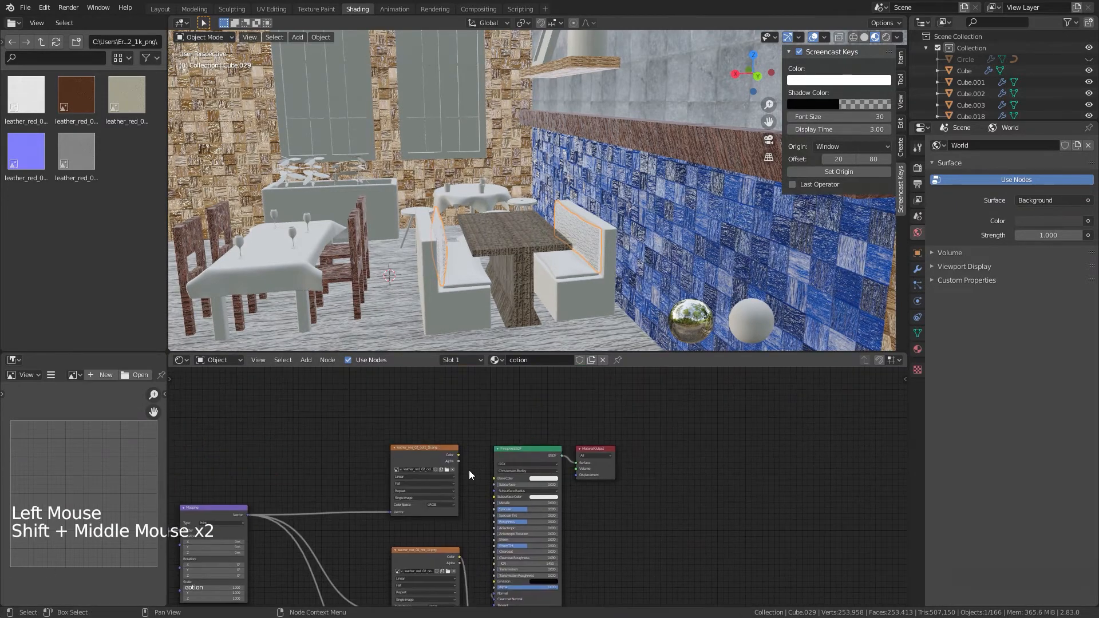
{"action": "left_click_drag", "start_coordinate": [460, 456], "coordinate": [495, 478]}
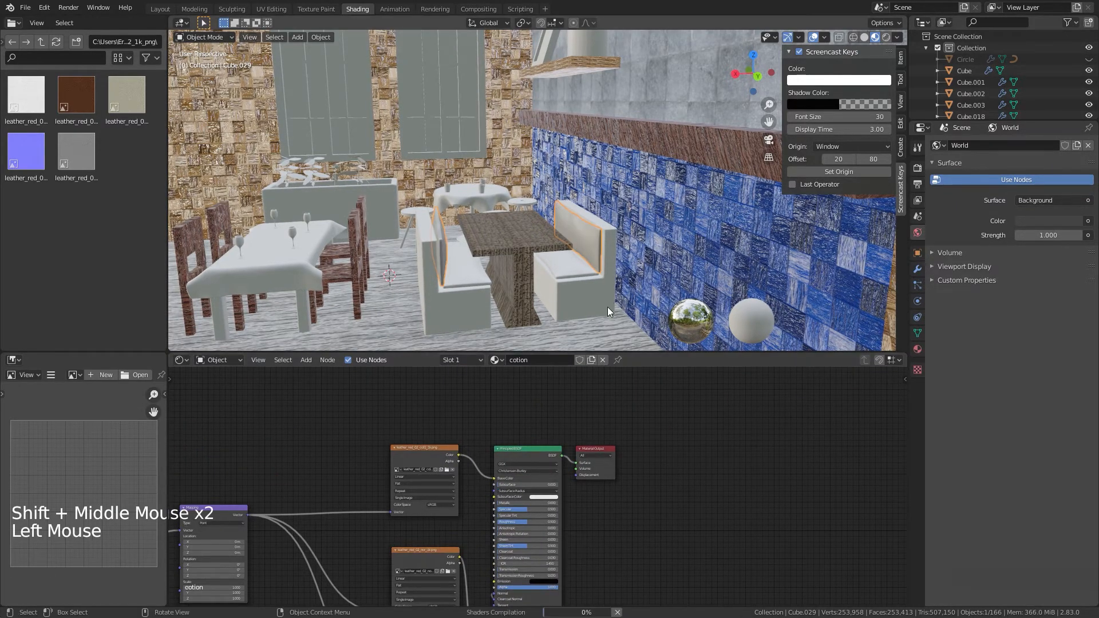
{"action": "scroll", "coordinate": [607, 303], "scroll_direction": "up", "scroll_amount": 4}
{"action": "middle_click_drag", "start_coordinate": [606, 297], "coordinate": [533, 246], "text": "shift"}
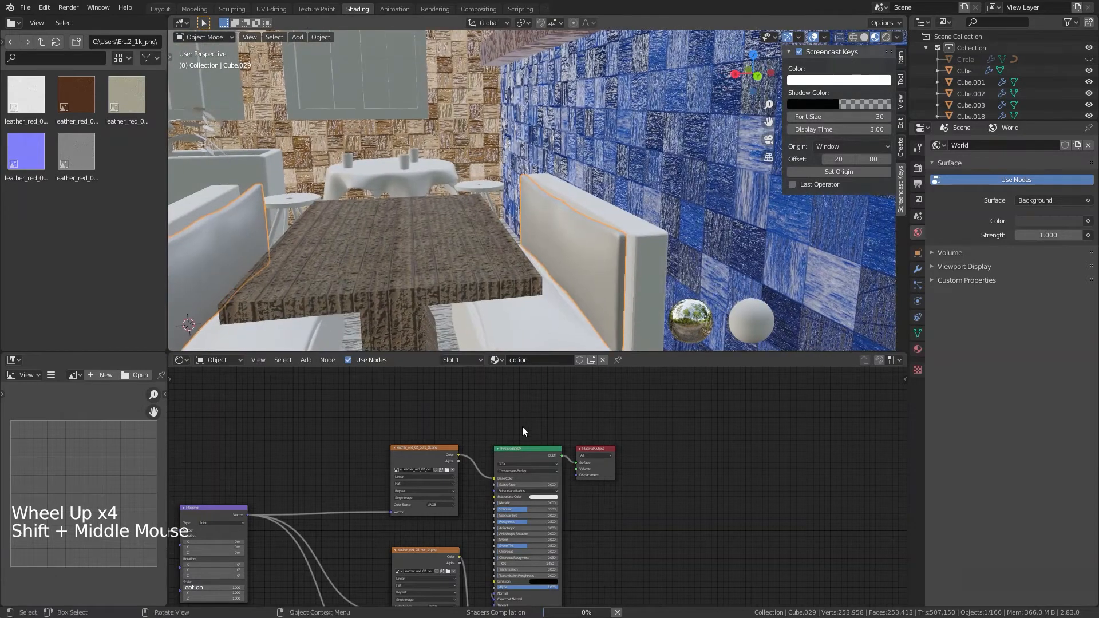
Step: Try a Mapping scale of 7 on all three axes and check the leather grain on the backrest
{"action": "middle_click_drag", "start_coordinate": [547, 400], "coordinate": [631, 362], "text": "shift"}
{"action": "mouse_move", "coordinate": [576, 312]}
{"action": "middle_mouse_down"}
{"action": "mouse_move", "coordinate": [603, 309]}
{"action": "mouse_move", "coordinate": [586, 308]}
{"action": "middle_mouse_up"}
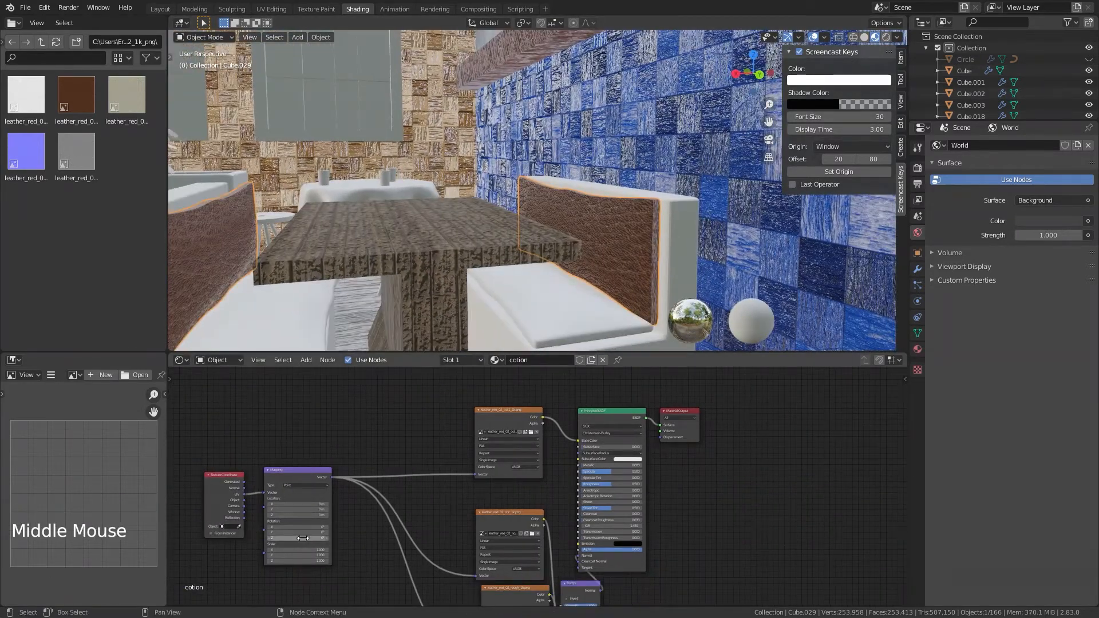
{"action": "left_click_drag", "start_coordinate": [317, 550], "coordinate": [316, 561]}
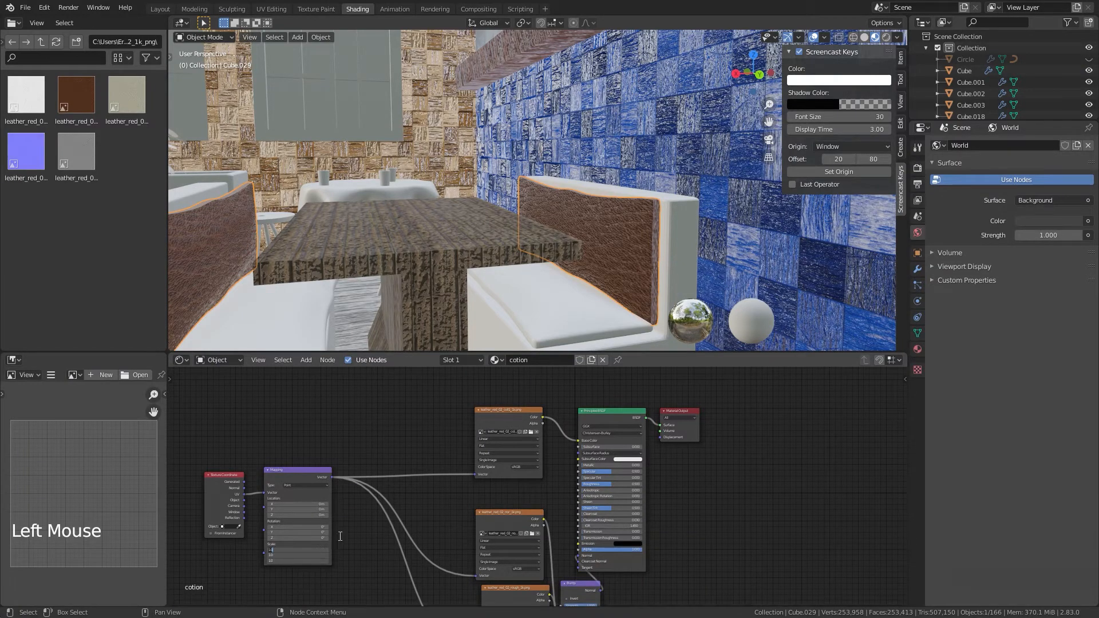
{"action": "type", "text": "7"}
{"action": "key", "text": "Return"}
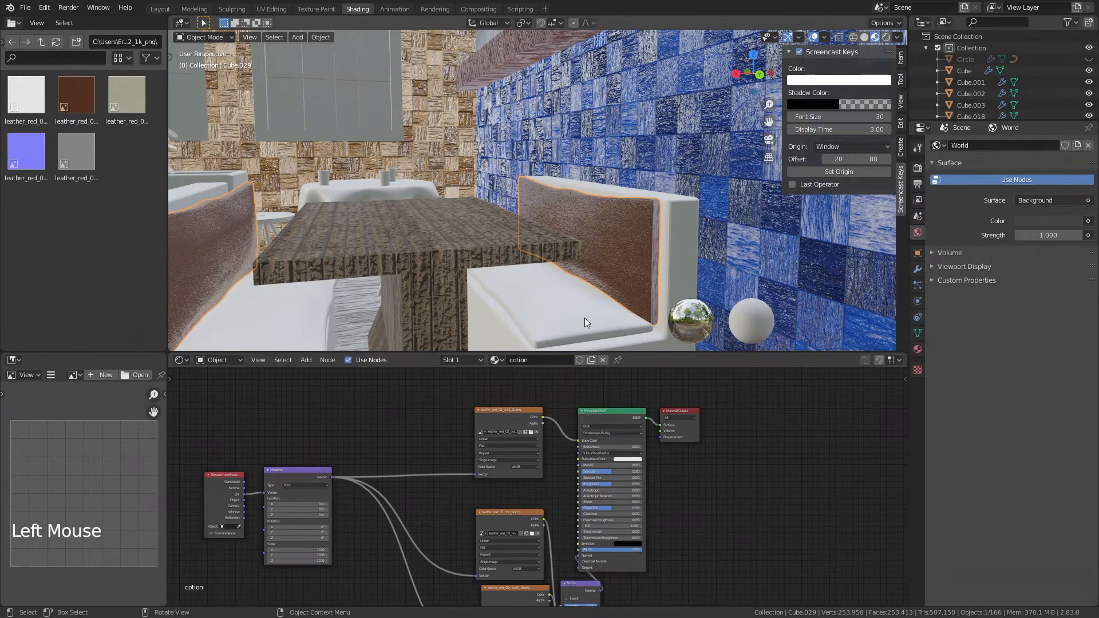
{"action": "scroll", "coordinate": [585, 317], "scroll_direction": "up", "scroll_amount": 2}
{"action": "middle_click_drag", "start_coordinate": [583, 317], "coordinate": [554, 304], "text": "shift"}
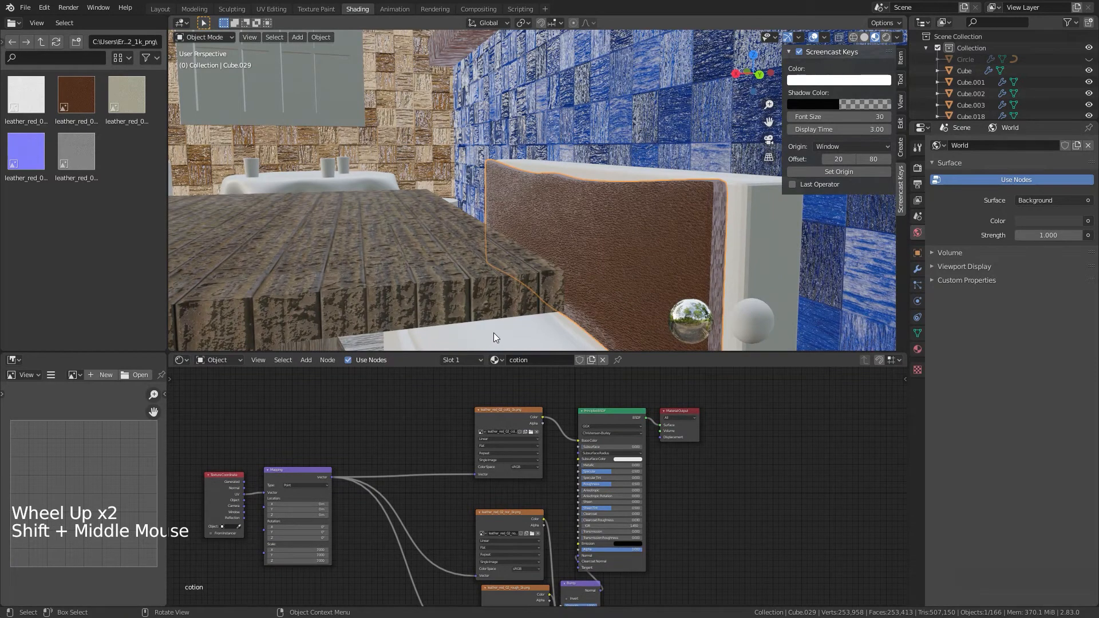
Step: Try fine-tuning the Mapping node's X, Y and Z scale together
{"action": "double_click", "coordinate": [315, 549]}
{"action": "left_click_drag", "start_coordinate": [314, 550], "coordinate": [313, 561]}
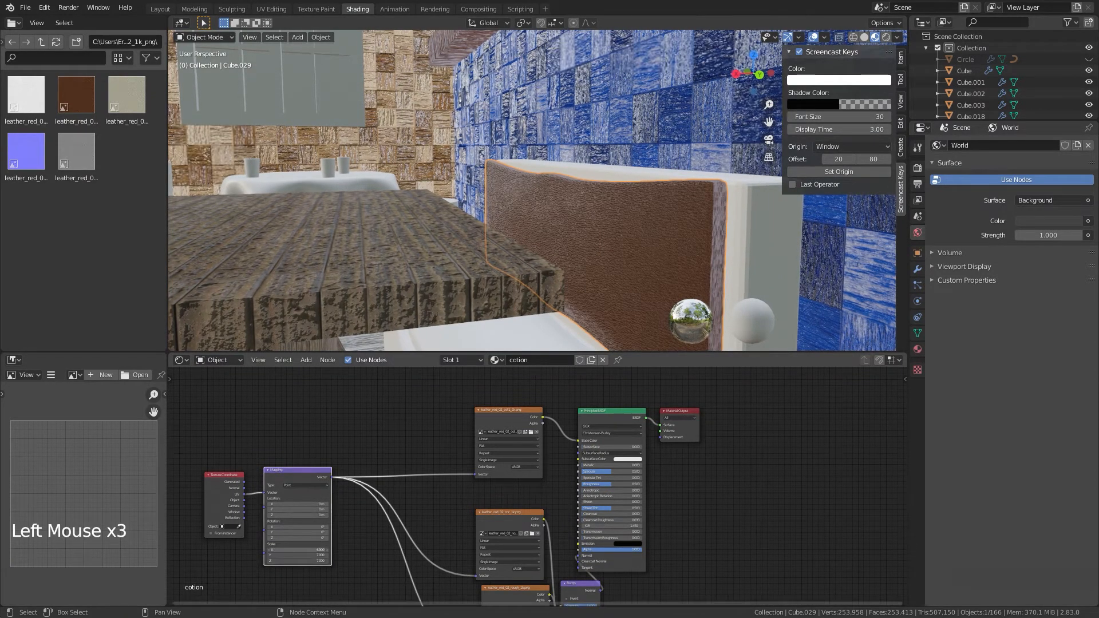
{"action": "key", "text": "1"}
{"action": "left_click", "coordinate": [325, 547]}
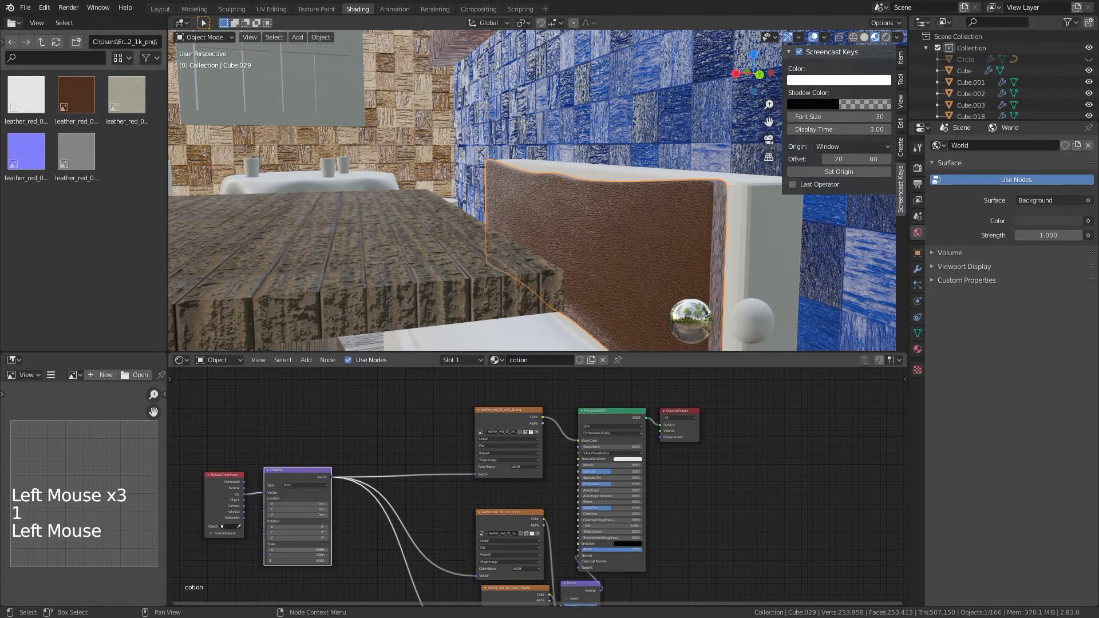
Step: Return the Mapping node's X, Y and Z scale to 1
{"action": "scroll", "coordinate": [358, 501], "scroll_direction": "up", "scroll_amount": 6}
{"action": "scroll", "coordinate": [358, 501], "scroll_direction": "up", "scroll_amount": 1, "text": "shift"}
{"action": "middle_click_drag", "start_coordinate": [359, 502], "coordinate": [561, 372], "text": "shift"}
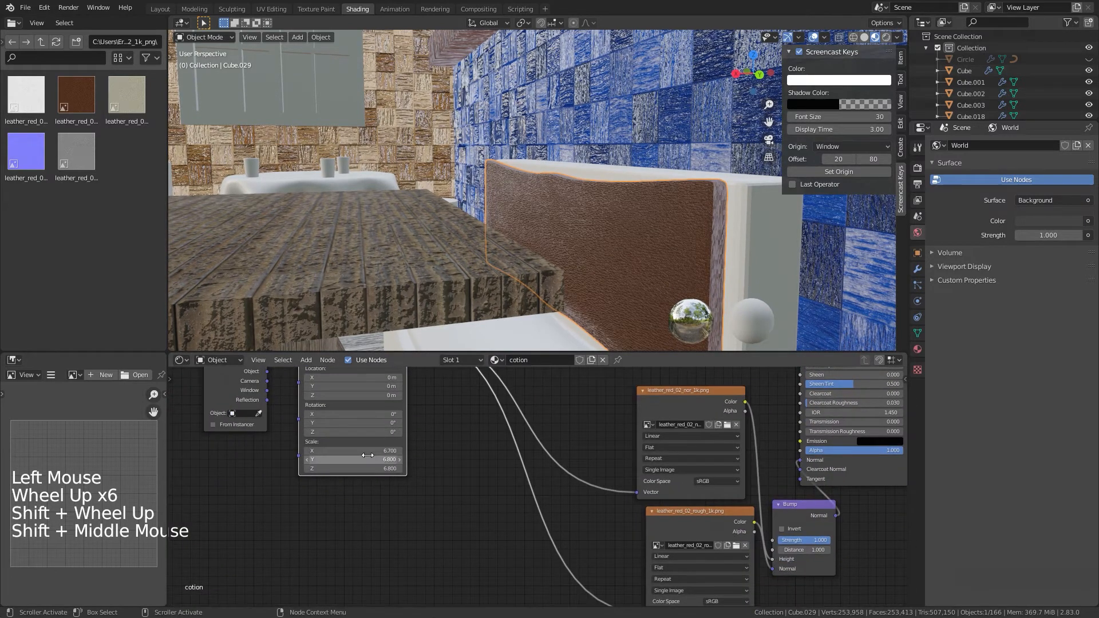
{"action": "left_click_drag", "start_coordinate": [378, 451], "coordinate": [378, 452]}
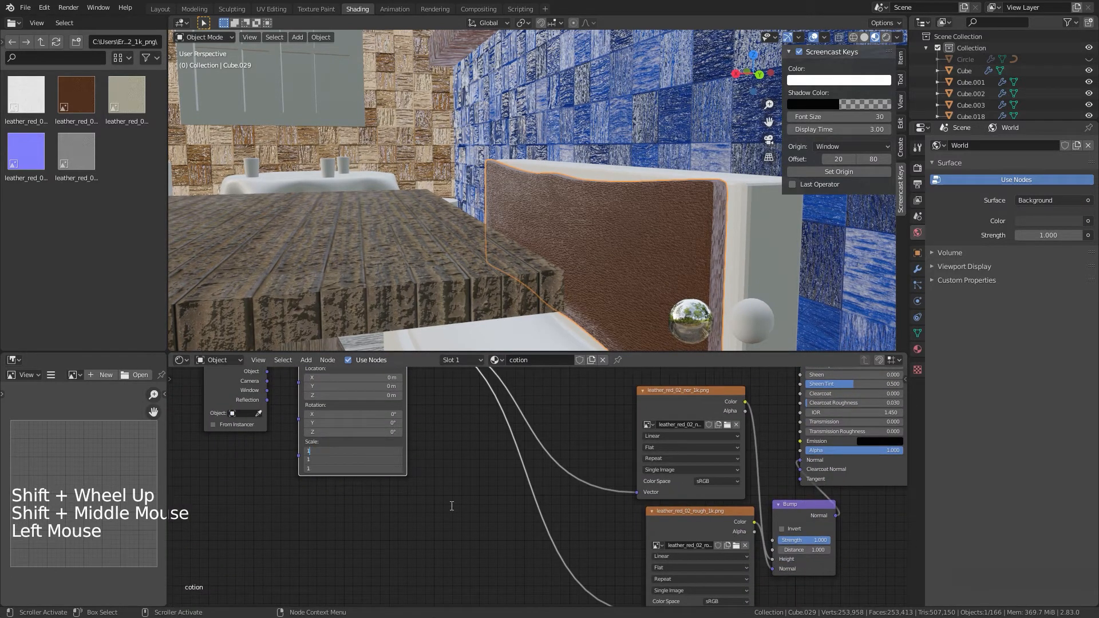
{"action": "type", "text": "1"}
{"action": "left_click", "coordinate": [691, 270]}
Step: Try a Roughness of about 0.014 on the leather and check the backrest's shine from near and far
{"action": "scroll", "coordinate": [674, 260], "scroll_direction": "up", "scroll_amount": 2}
{"action": "middle_click_drag", "start_coordinate": [675, 260], "coordinate": [569, 480]}
{"action": "left_click_drag", "start_coordinate": [647, 449], "coordinate": [600, 445]}
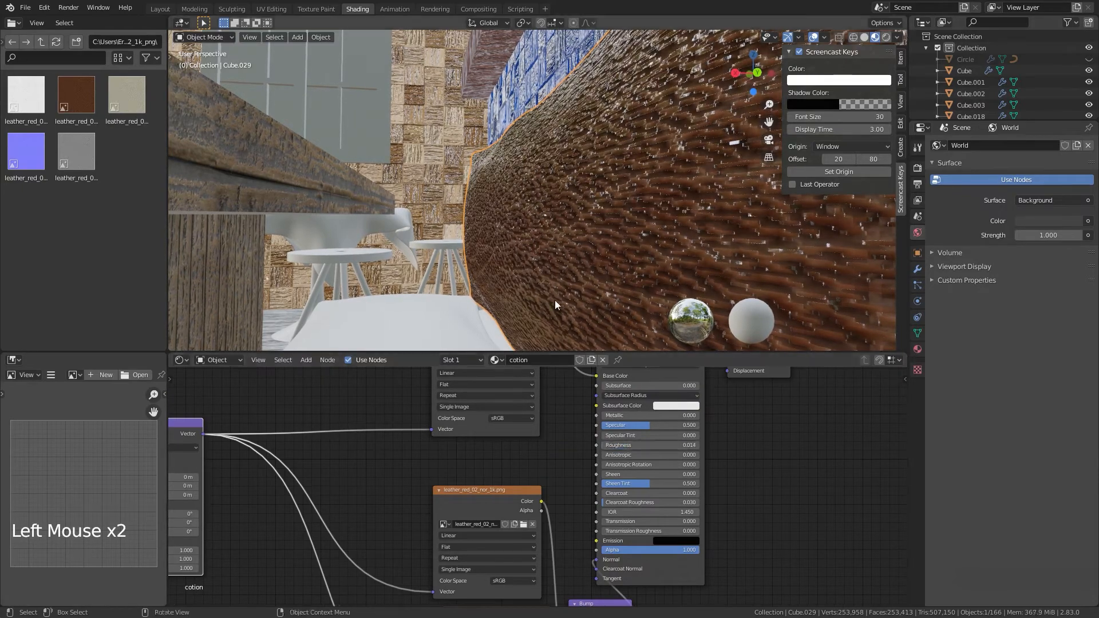
{"action": "scroll", "coordinate": [555, 301], "scroll_direction": "down", "scroll_amount": 2}
{"action": "middle_click_drag", "start_coordinate": [557, 302], "coordinate": [618, 319]}
{"action": "scroll", "coordinate": [584, 309], "scroll_direction": "down", "scroll_amount": 6}
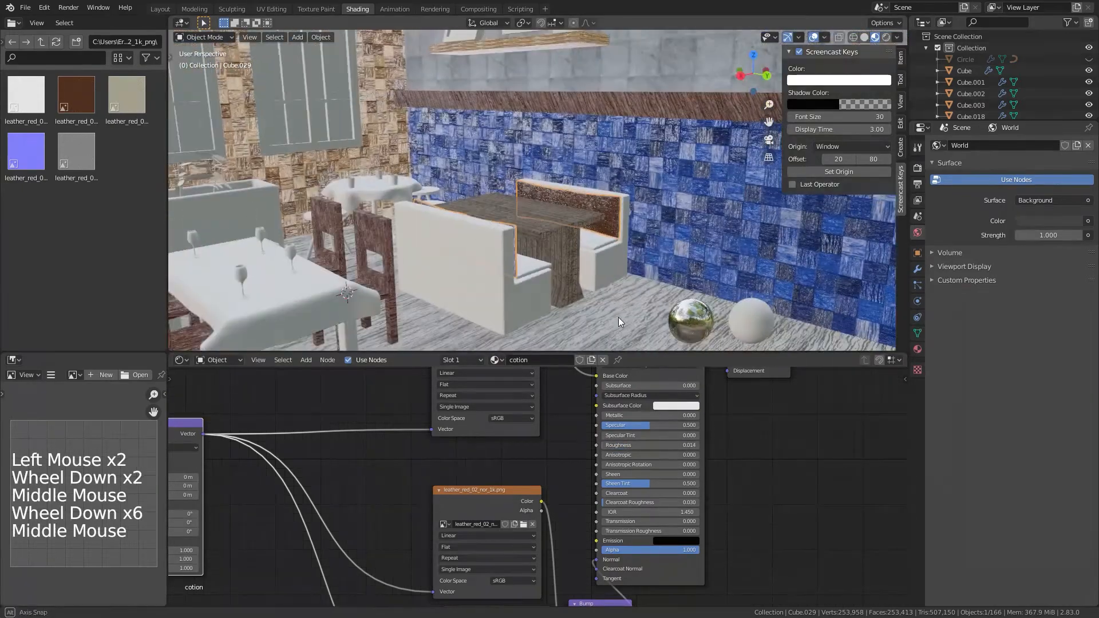
{"action": "scroll", "coordinate": [618, 315], "scroll_direction": "up", "scroll_amount": 1}
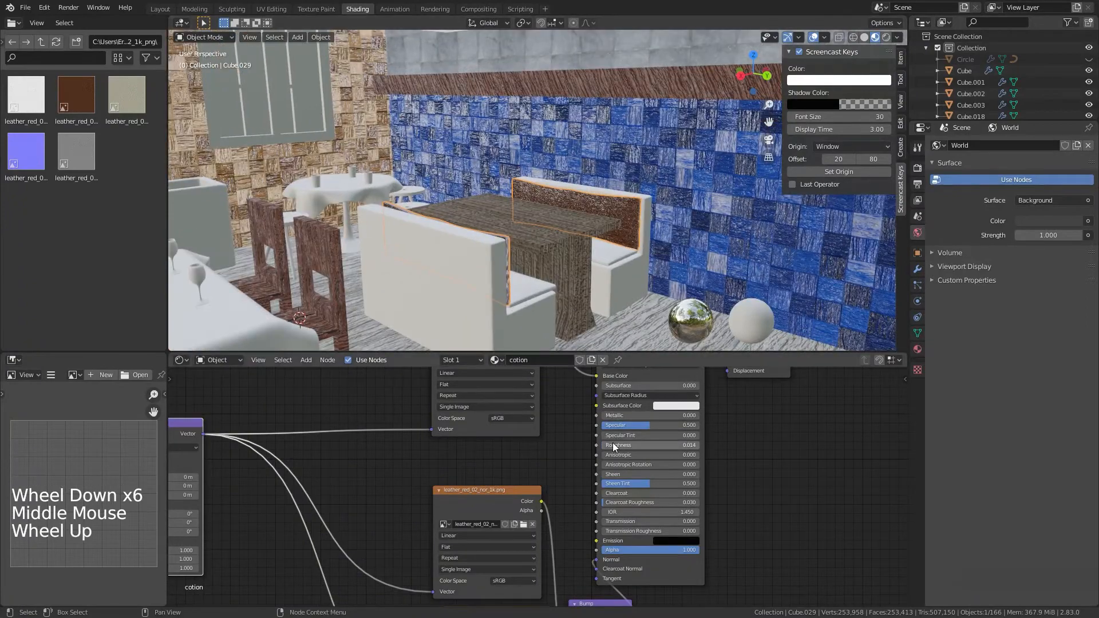
Step: Set the leather's Roughness to about 0.268 and its Specular to about 0.264
{"action": "left_click_drag", "start_coordinate": [612, 445], "coordinate": [627, 446]}
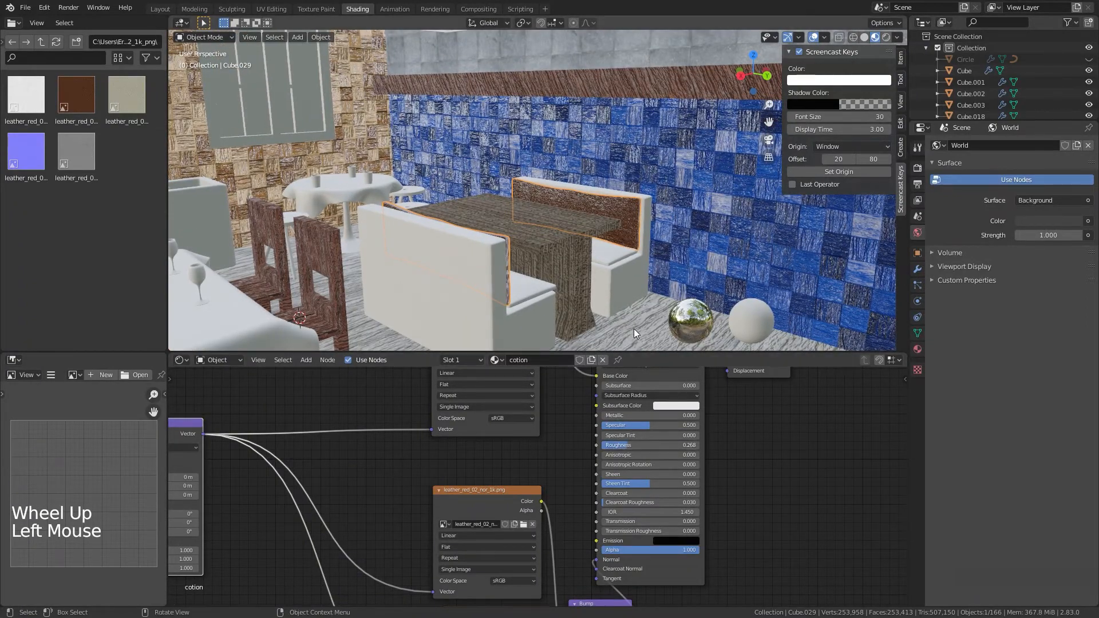
{"action": "scroll", "coordinate": [630, 328], "scroll_direction": "up", "scroll_amount": 2}
{"action": "middle_click_drag", "start_coordinate": [630, 329], "coordinate": [602, 321]}
{"action": "scroll", "coordinate": [601, 322], "scroll_direction": "up", "scroll_amount": 3}
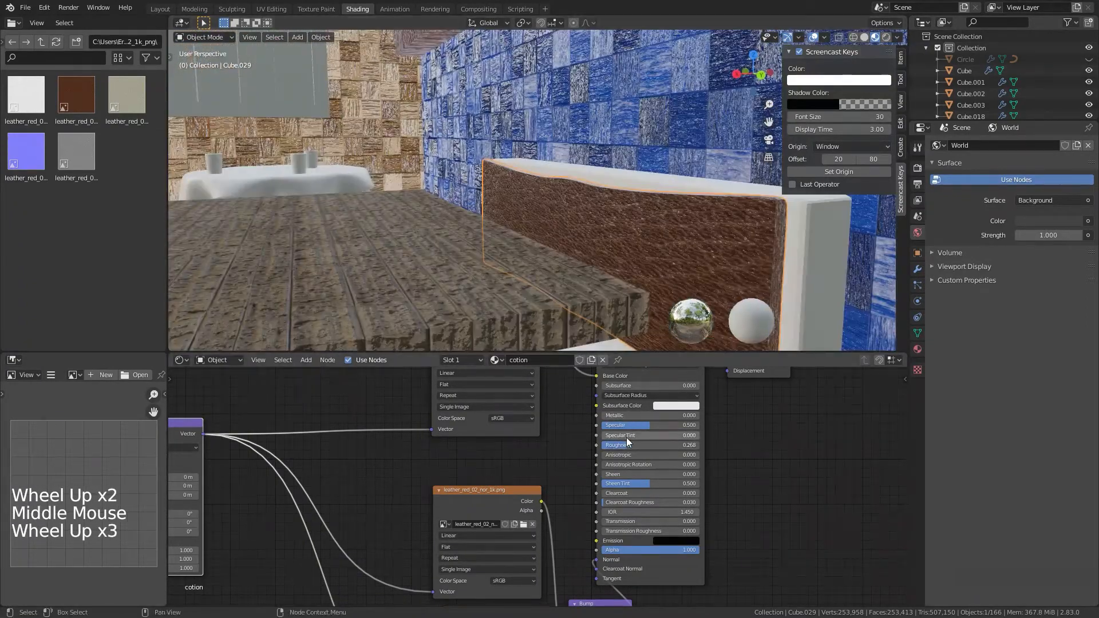
{"action": "left_click_drag", "start_coordinate": [652, 428], "coordinate": [634, 427]}
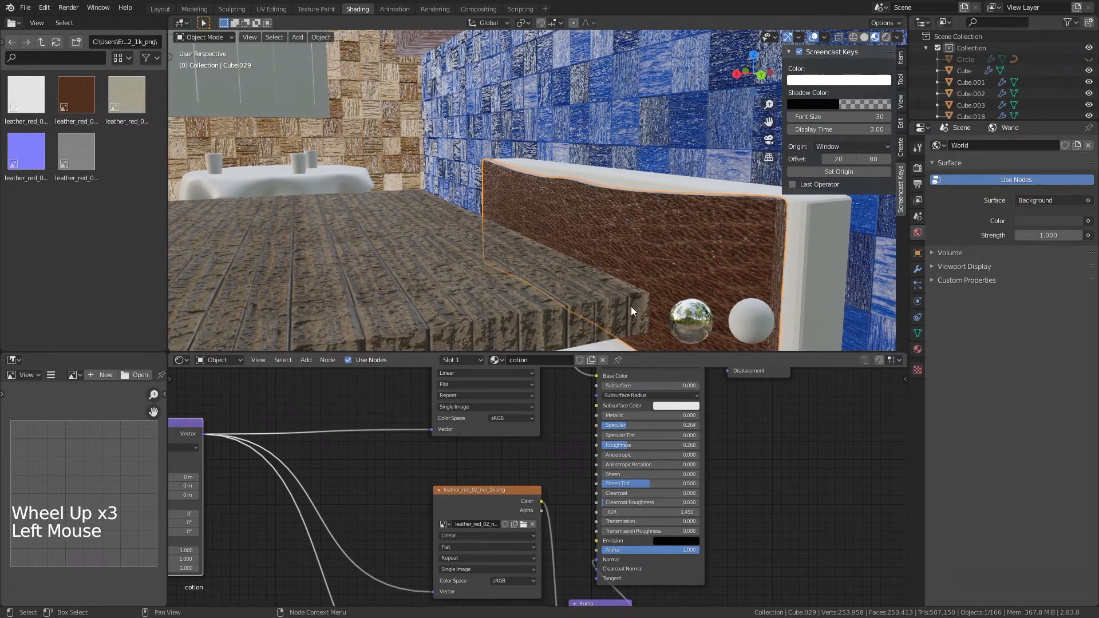
Step: Link the cotion material from the booth backrest cushions to the booth seat cushions
{"action": "scroll", "coordinate": [616, 279], "scroll_direction": "down", "scroll_amount": 2}
{"action": "middle_click_drag", "start_coordinate": [616, 279], "coordinate": [579, 295]}
{"action": "left_click", "coordinate": [571, 287]}
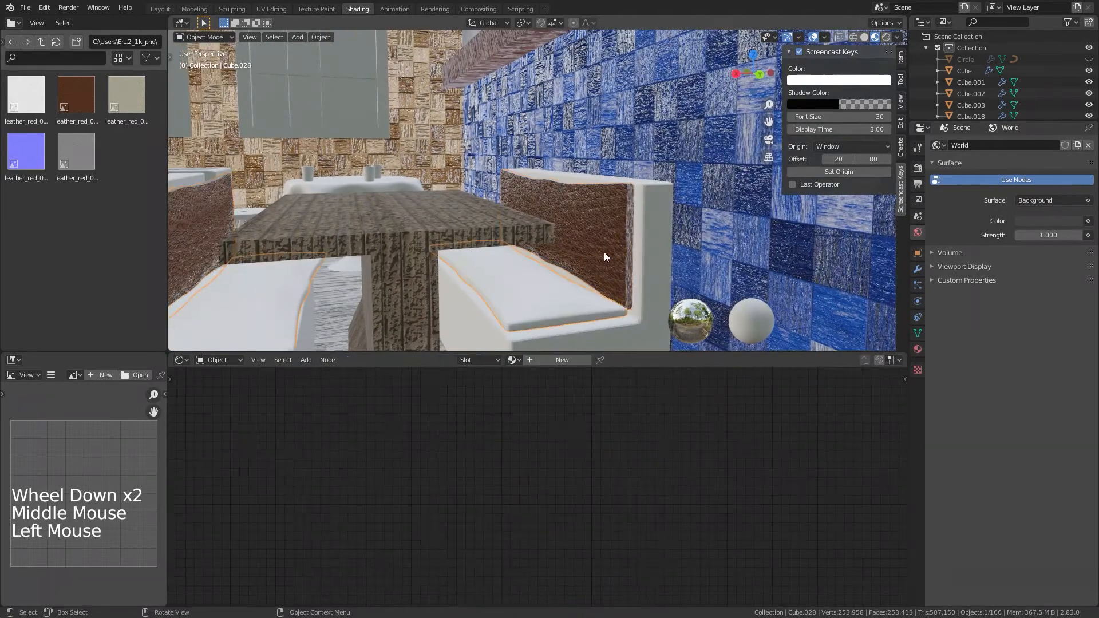
{"action": "left_click", "coordinate": [585, 250], "text": "shift"}
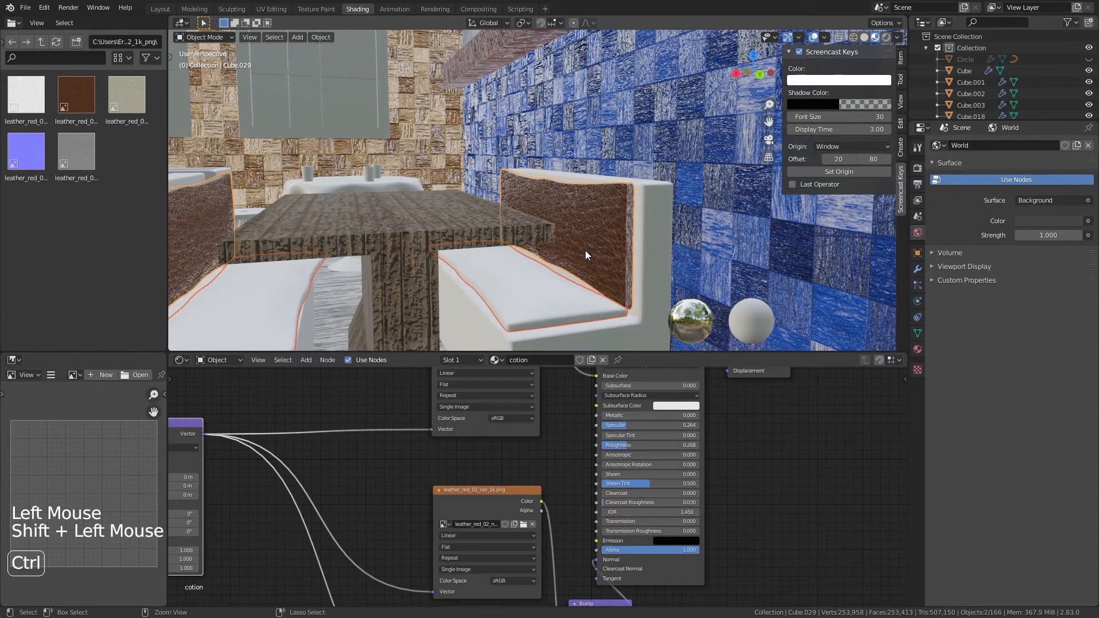
{"action": "key", "text": "ctrl+l"}
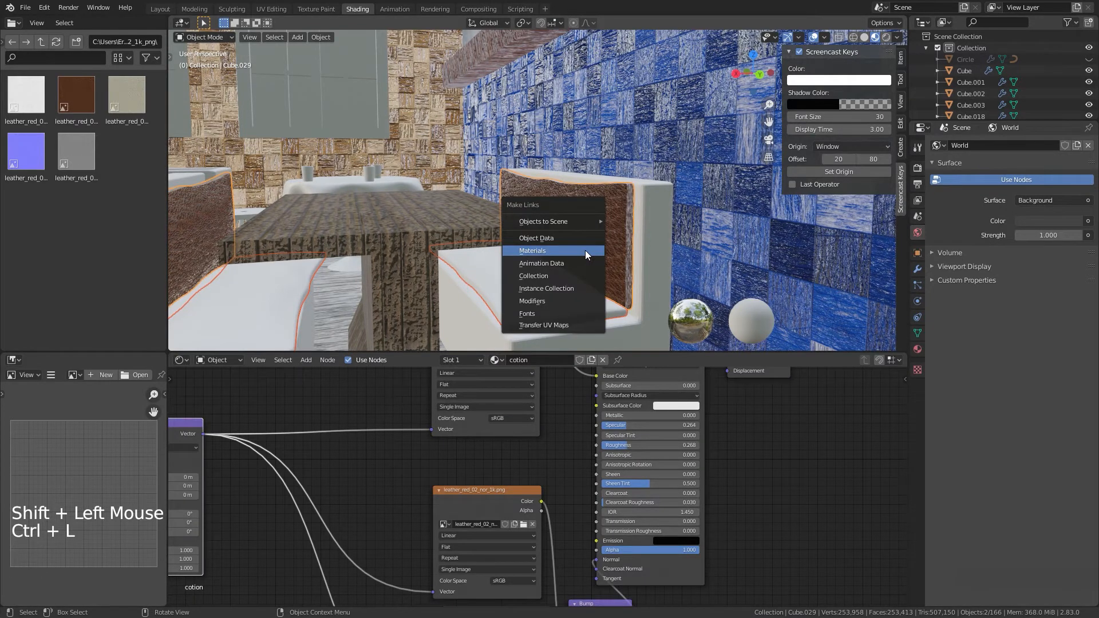
{"action": "left_click", "coordinate": [585, 250]}
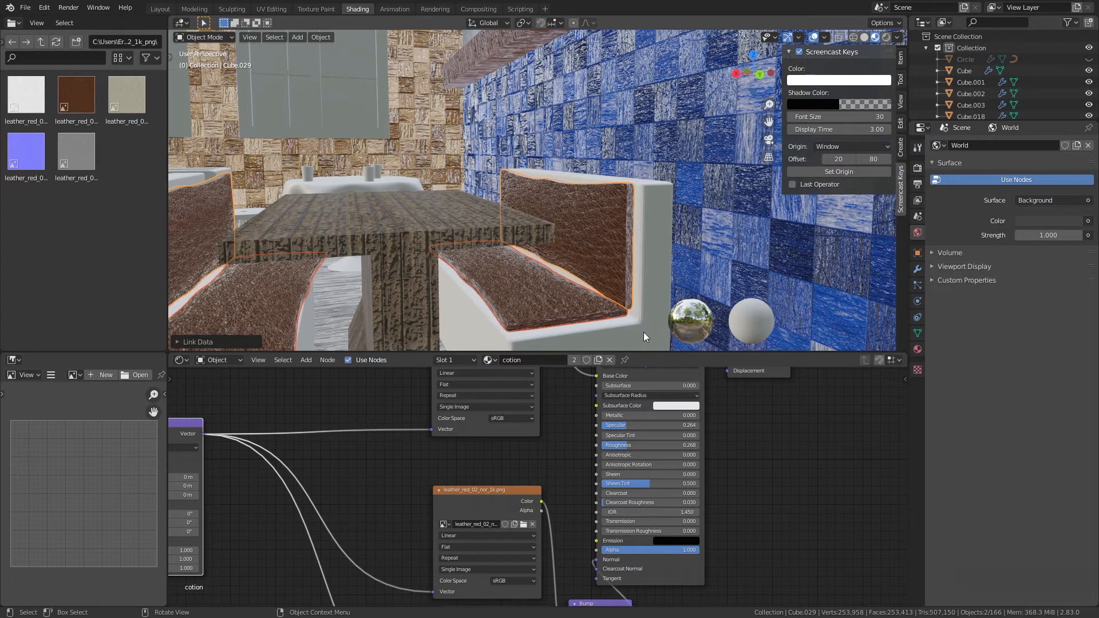
{"action": "left_click", "coordinate": [644, 332]}
Step: With the seat cushions selected, raise the cotion material's Roughness to about 0.695 and review the whole booth
{"action": "left_click", "coordinate": [567, 304]}
{"action": "scroll", "coordinate": [569, 305], "scroll_direction": "up", "scroll_amount": 2}
{"action": "middle_click_drag", "start_coordinate": [569, 305], "coordinate": [548, 265], "text": "shift"}
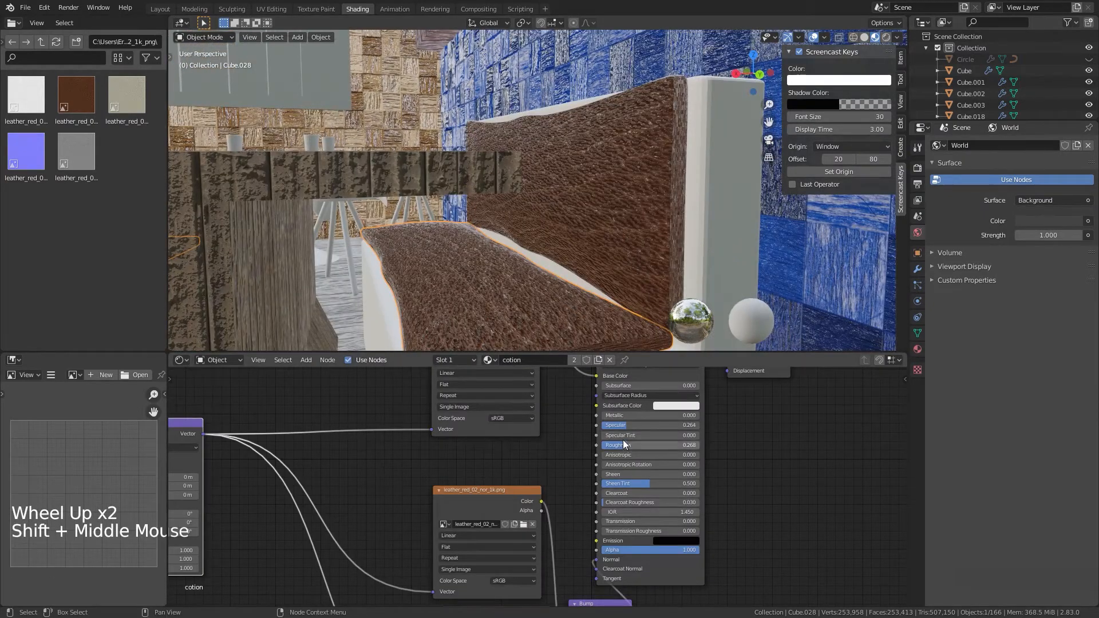
{"action": "left_click_drag", "start_coordinate": [623, 444], "coordinate": [661, 445]}
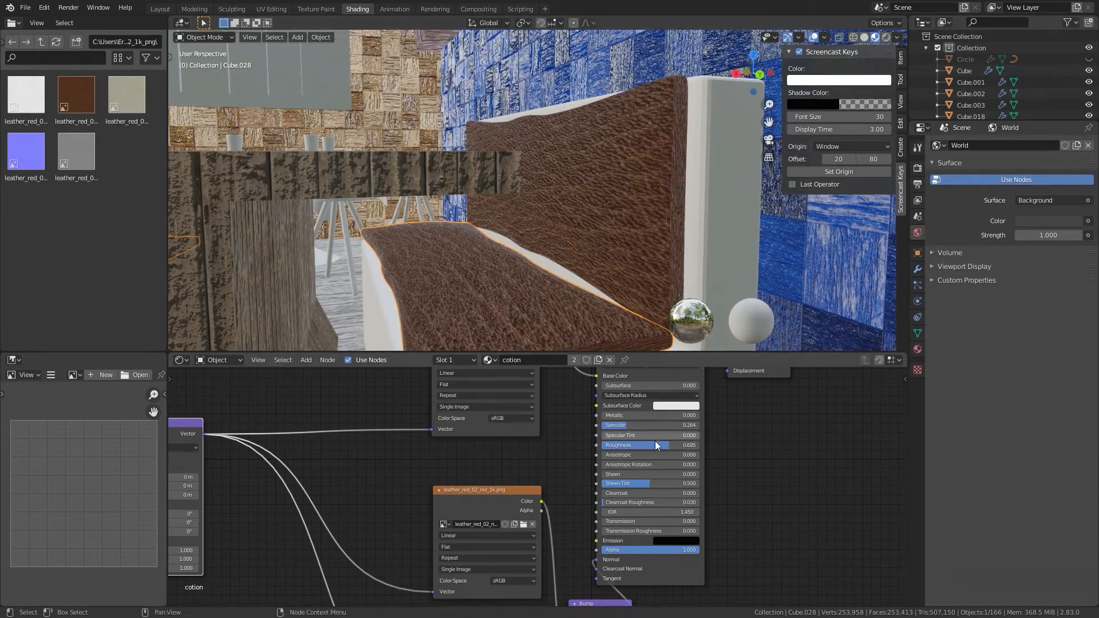
{"action": "scroll", "coordinate": [566, 335], "scroll_direction": "down", "scroll_amount": 5}
{"action": "middle_click_drag", "start_coordinate": [567, 335], "coordinate": [641, 200]}
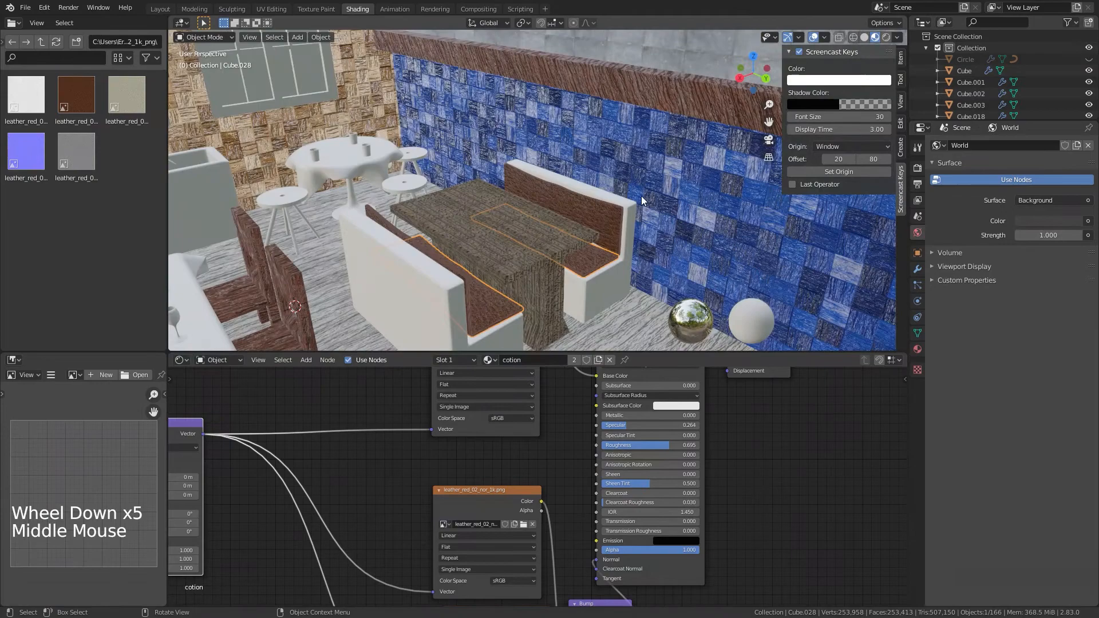
Step: In the Layout workspace, give the window on the wood-patterned wall a new material named Black with a near-black base colour, value 0.020
{"action": "left_click", "coordinate": [640, 297]}
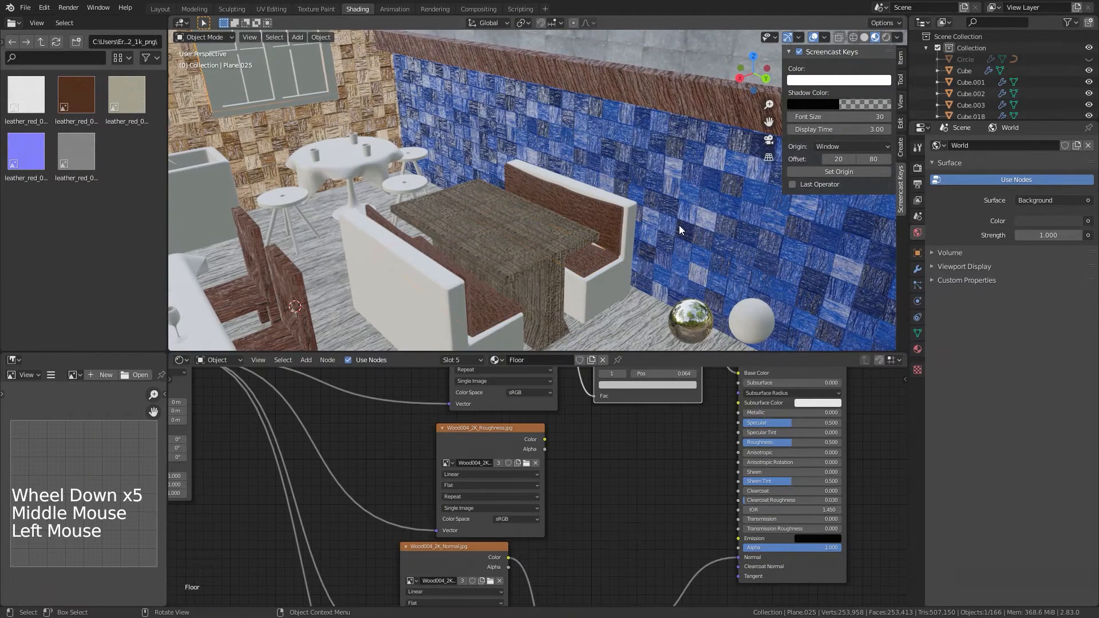
{"action": "left_click", "coordinate": [170, 9]}
{"action": "scroll", "coordinate": [389, 238], "scroll_direction": "down", "scroll_amount": 6}
{"action": "middle_click_drag", "start_coordinate": [395, 241], "coordinate": [454, 272]}
{"action": "scroll", "coordinate": [441, 276], "scroll_direction": "up", "scroll_amount": 6}
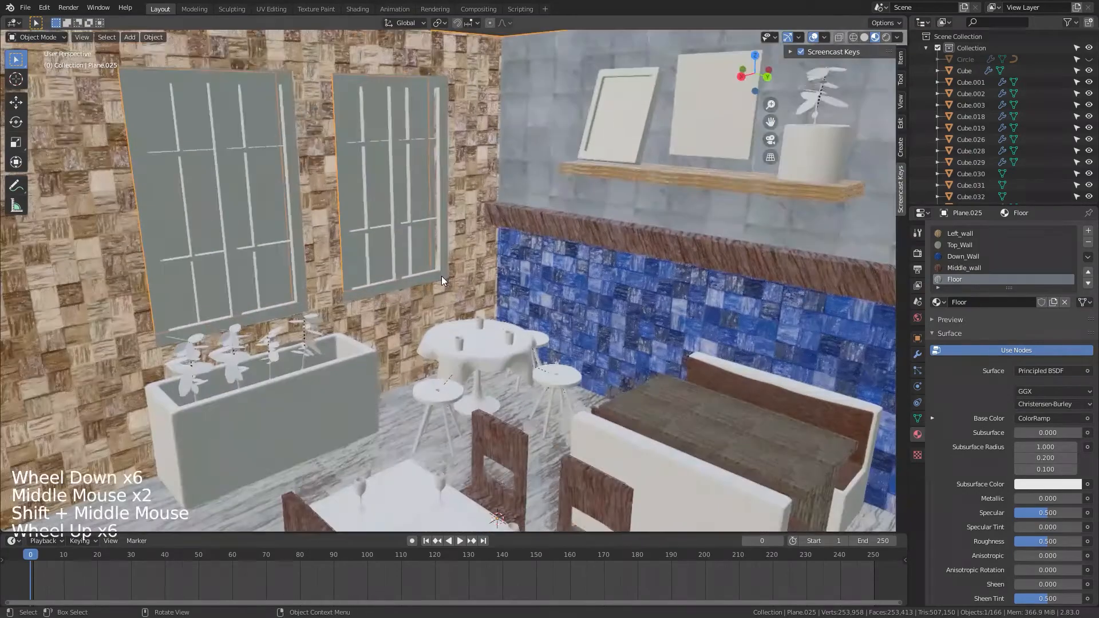
{"action": "middle_click_drag", "start_coordinate": [217, 262], "coordinate": [332, 285], "text": "shift"}
{"action": "left_click", "coordinate": [331, 285]}
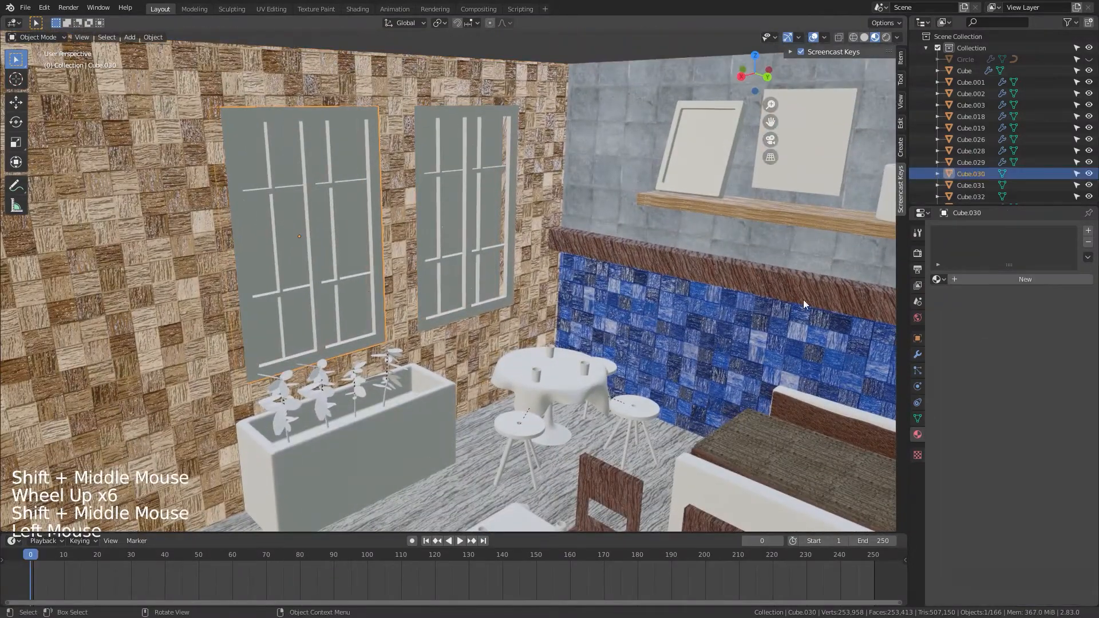
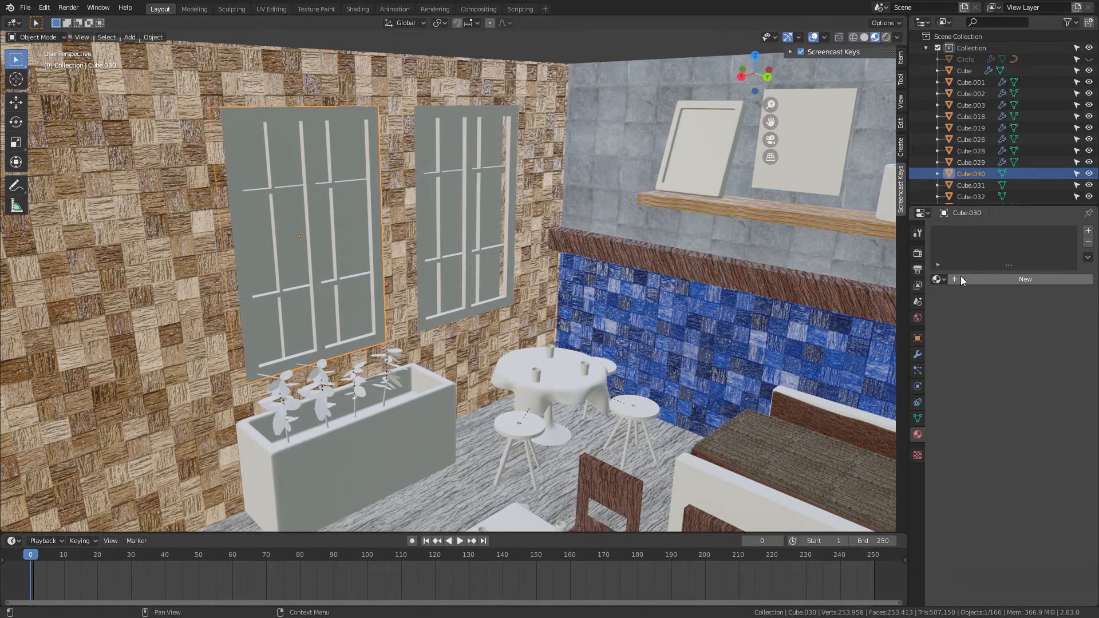
{"action": "left_click", "coordinate": [961, 280]}
{"action": "left_click", "coordinate": [962, 234]}
{"action": "type", "text": "Black"}
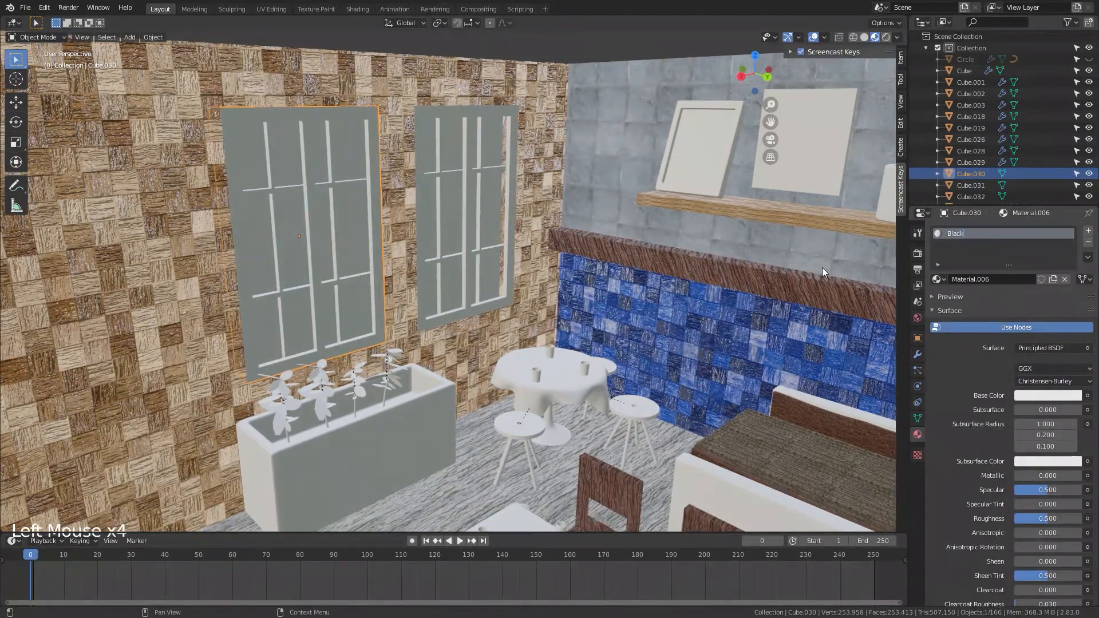
{"action": "key", "text": "Return"}
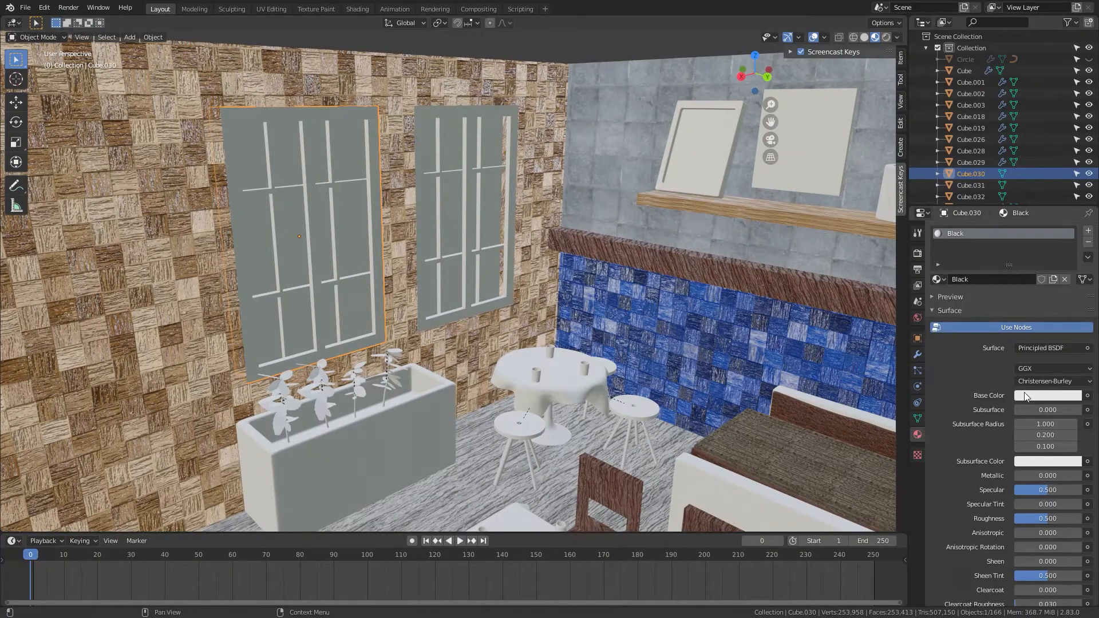
{"action": "left_click", "coordinate": [1025, 393]}
{"action": "left_click", "coordinate": [1073, 313]}
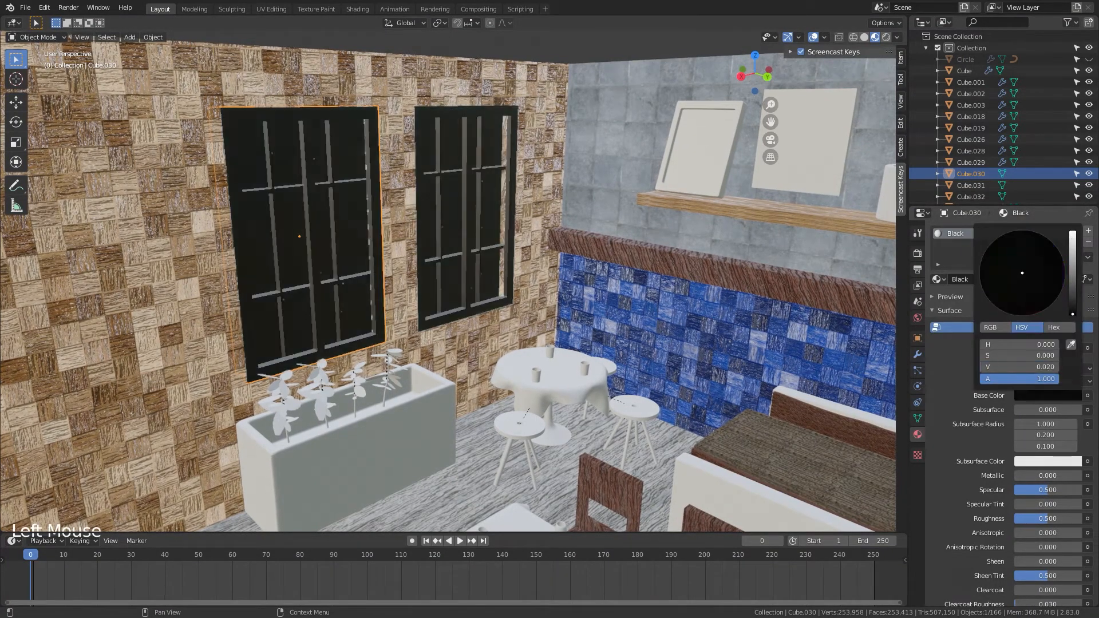
Step: Add a second material named White_Light to the window and assign it to the pane face behind the bars
{"action": "key", "text": "Tab"}
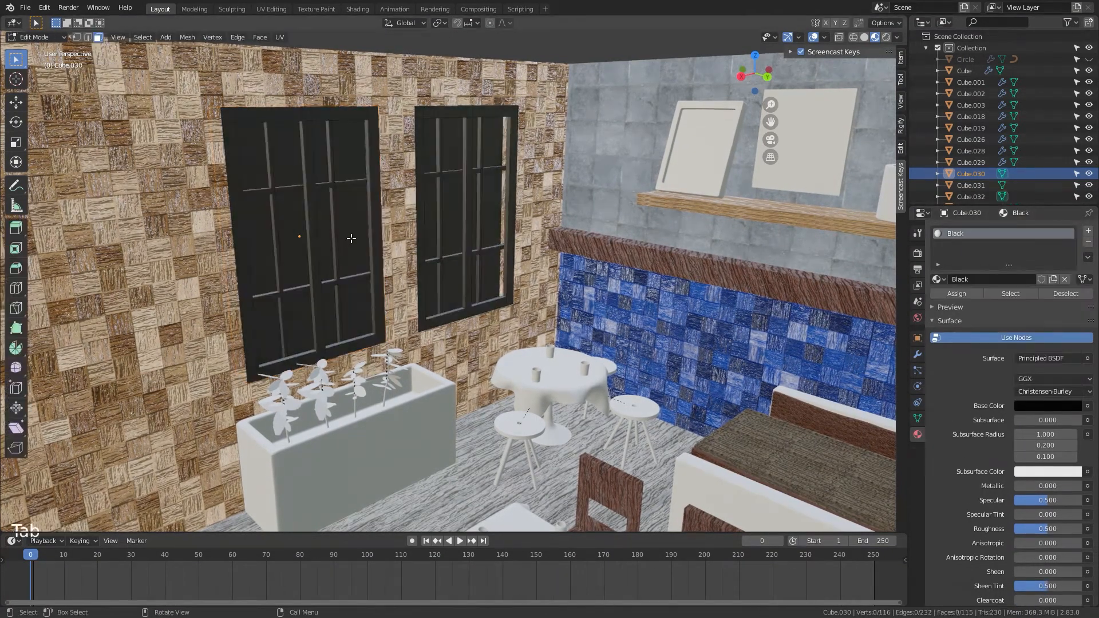
{"action": "left_click", "coordinate": [344, 231]}
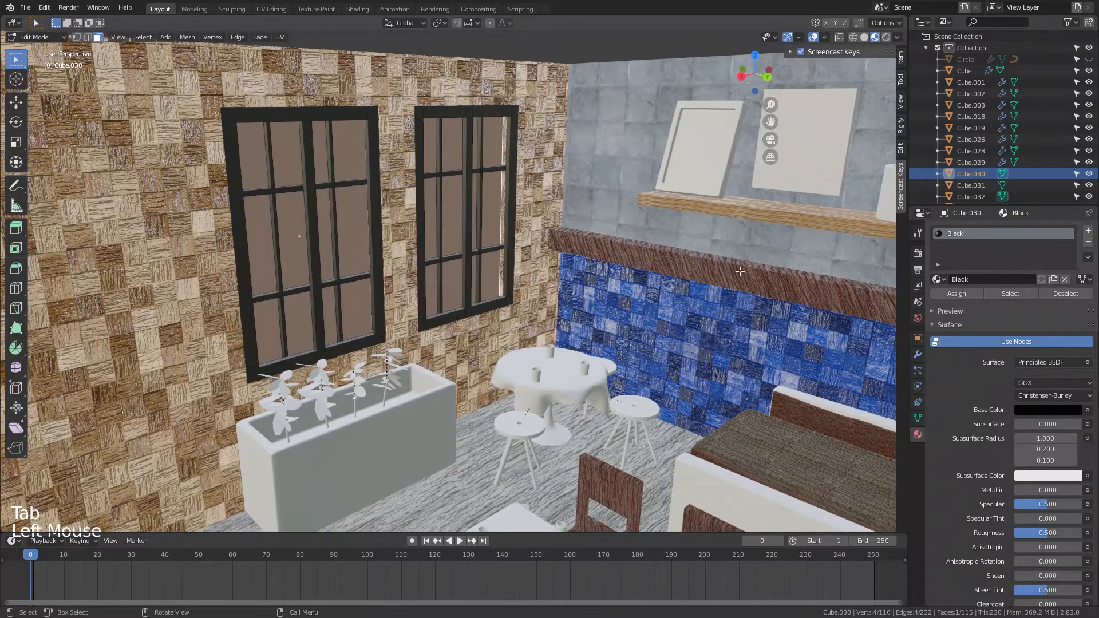
{"action": "left_click", "coordinate": [1088, 231]}
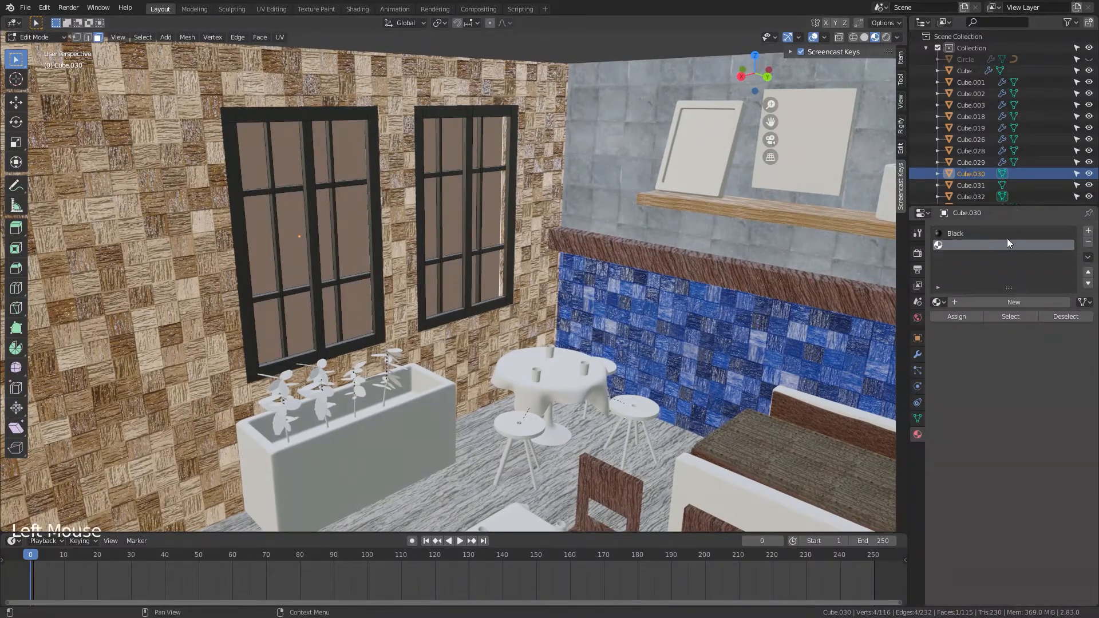
{"action": "left_click", "coordinate": [967, 301]}
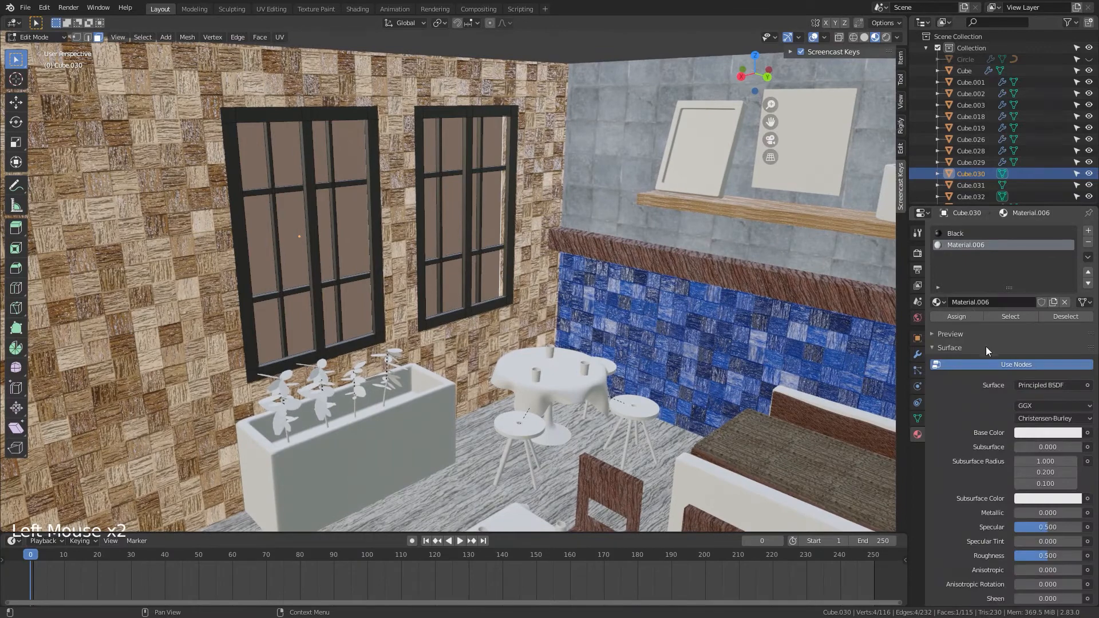
{"action": "double_click", "coordinate": [963, 247]}
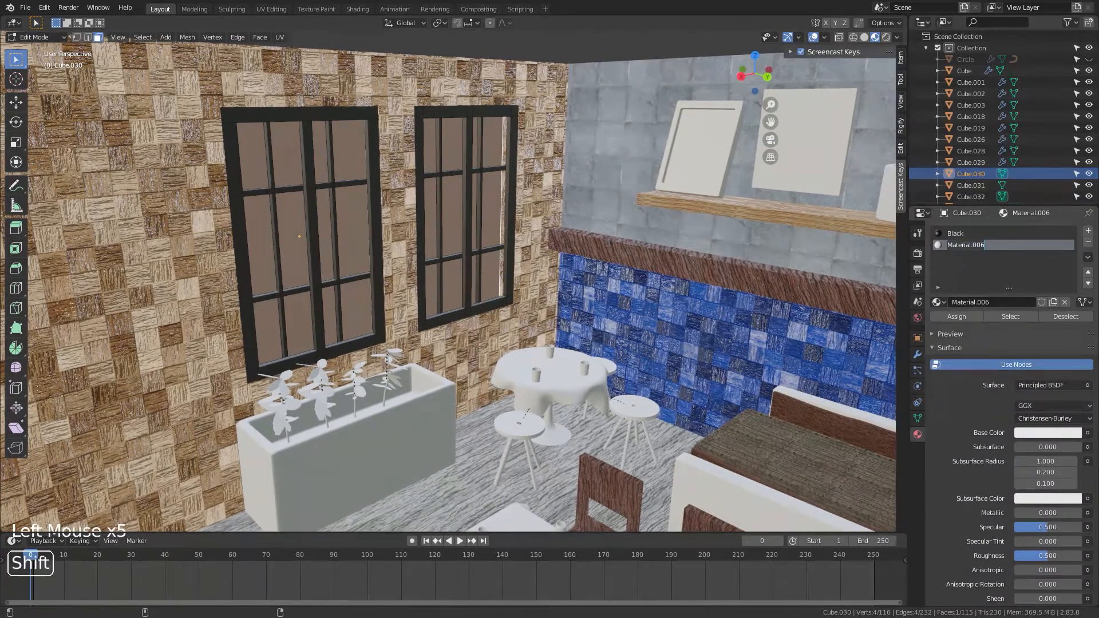
{"action": "type", "text": "White_Li"}
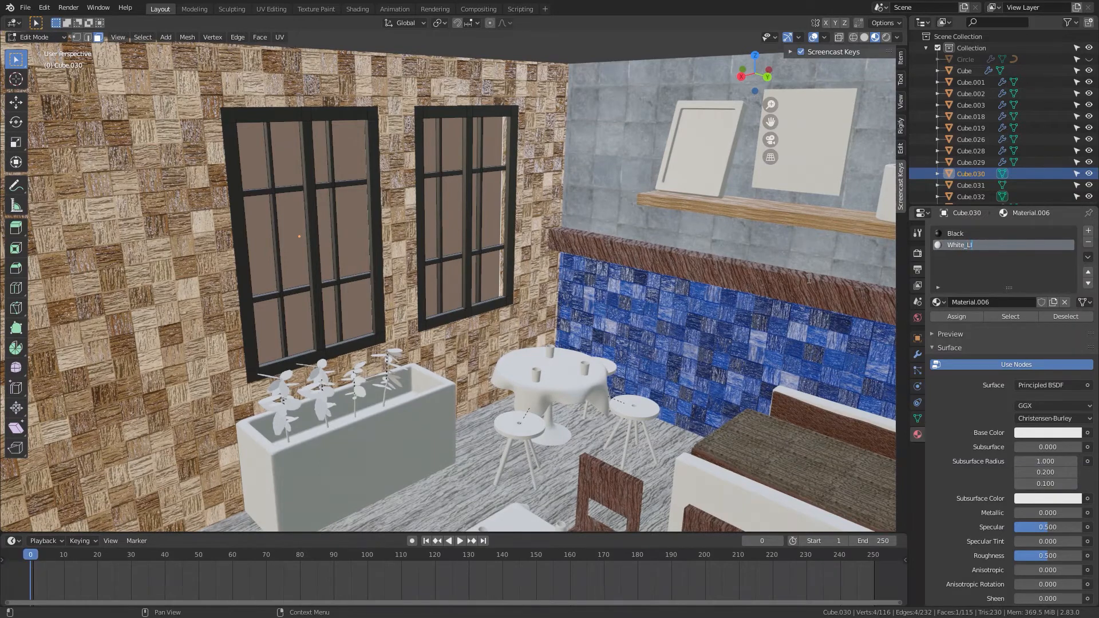
{"action": "type", "text": "ght"}
{"action": "key", "text": "Return"}
{"action": "left_click", "coordinate": [969, 321]}
{"action": "key", "text": "Tab"}
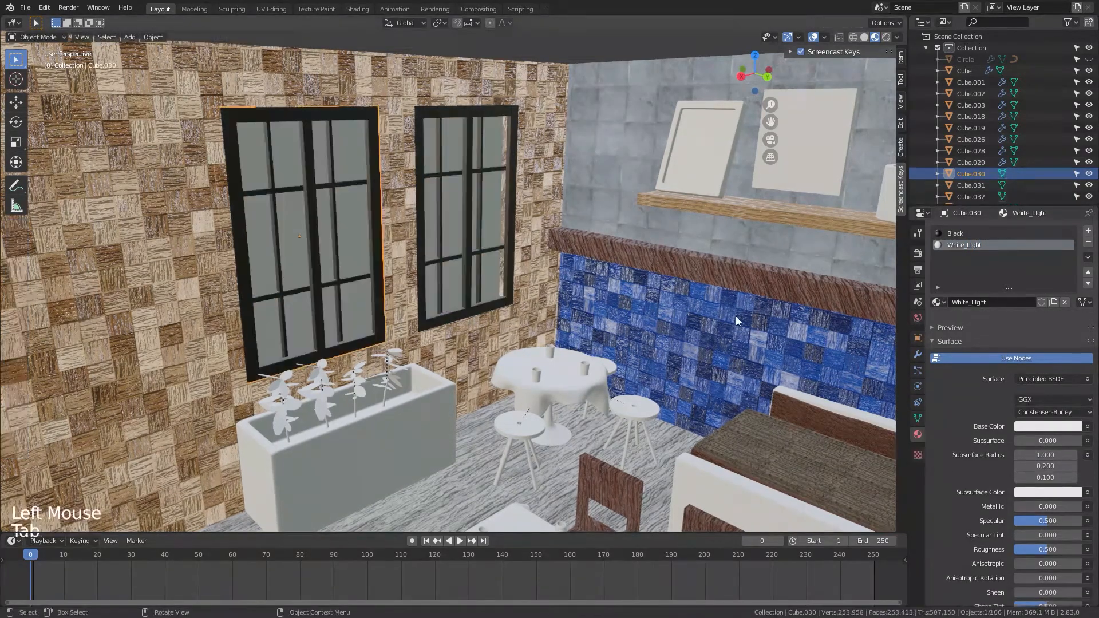
Step: Examine the windows' frame and pane materials from near and far
{"action": "middle_click_drag", "start_coordinate": [732, 317], "coordinate": [630, 311]}
{"action": "key", "text": "Tab"}
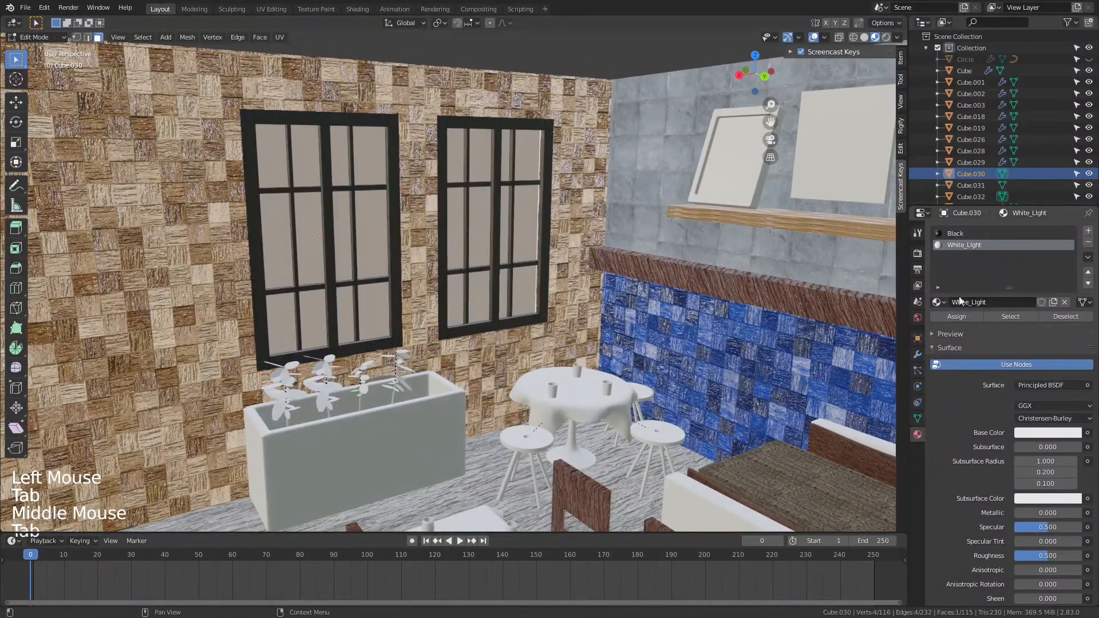
{"action": "scroll", "coordinate": [478, 301], "scroll_direction": "up", "scroll_amount": 5}
{"action": "key", "text": "Tab"}
{"action": "scroll", "coordinate": [496, 304], "scroll_direction": "down", "scroll_amount": 6}
{"action": "middle_click_drag", "start_coordinate": [495, 304], "coordinate": [472, 300]}
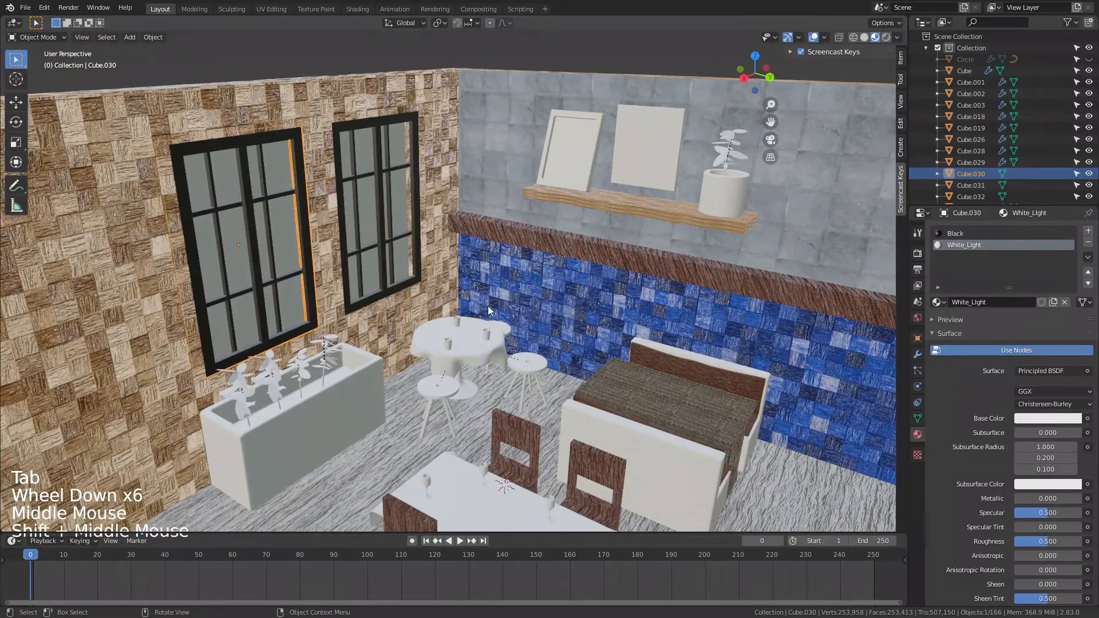
{"action": "scroll", "coordinate": [482, 305], "scroll_direction": "down", "scroll_amount": 4}
{"action": "middle_click_drag", "start_coordinate": [483, 304], "coordinate": [438, 288]}
Step: Give the picture frame leaning on the wall shelf a new material with a green base colour
{"action": "scroll", "coordinate": [475, 297], "scroll_direction": "up", "scroll_amount": 1}
{"action": "scroll", "coordinate": [475, 297], "scroll_direction": "up", "scroll_amount": 1}
{"action": "scroll", "coordinate": [475, 297], "scroll_direction": "up", "scroll_amount": 1, "text": "shift"}
{"action": "middle_click_drag", "start_coordinate": [572, 297], "coordinate": [366, 277], "text": "shift"}
{"action": "middle_click_drag", "start_coordinate": [539, 293], "coordinate": [441, 361], "text": "shift"}
{"action": "scroll", "coordinate": [541, 361], "scroll_direction": "up", "scroll_amount": 6}
{"action": "left_click", "coordinate": [508, 290]}
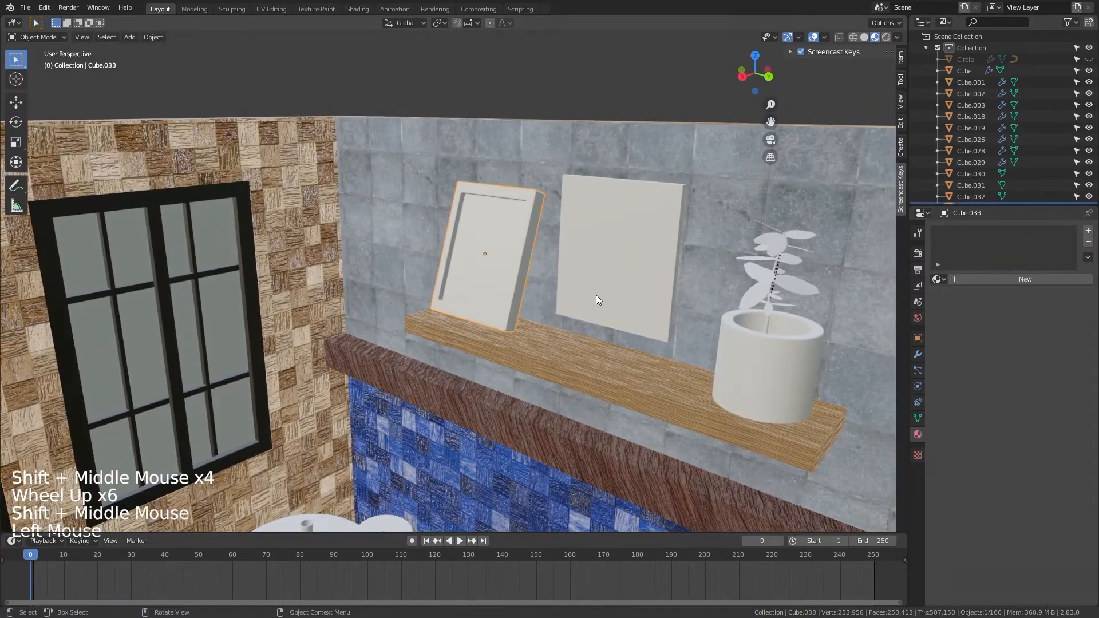
{"action": "key", "text": "Tab"}
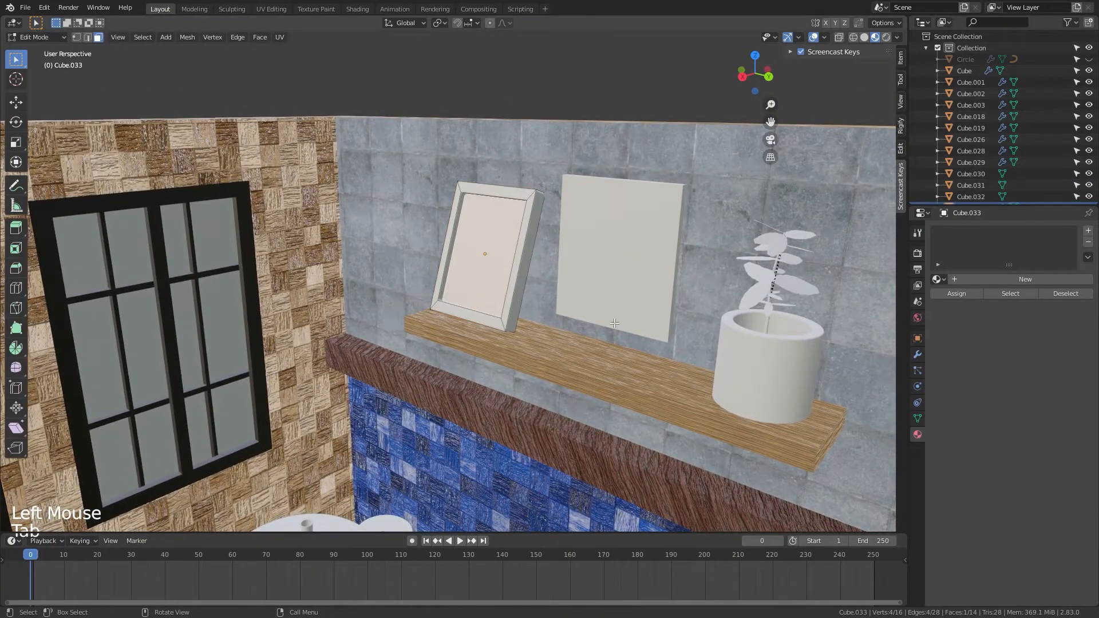
{"action": "left_click", "coordinate": [999, 278]}
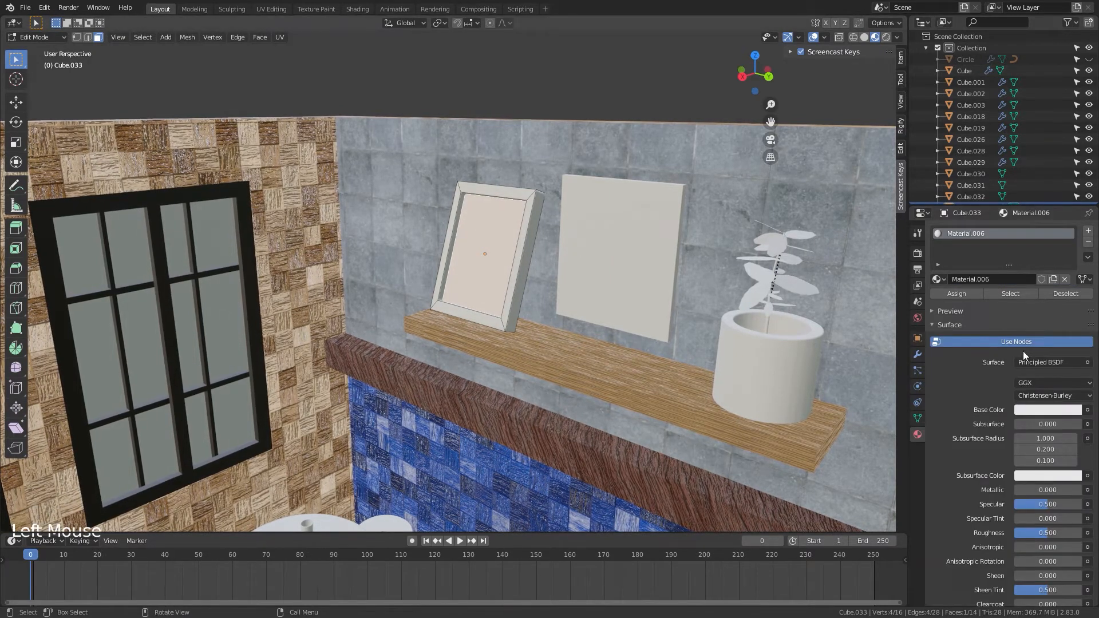
{"action": "left_click", "coordinate": [1043, 408]}
{"action": "left_click", "coordinate": [991, 257]}
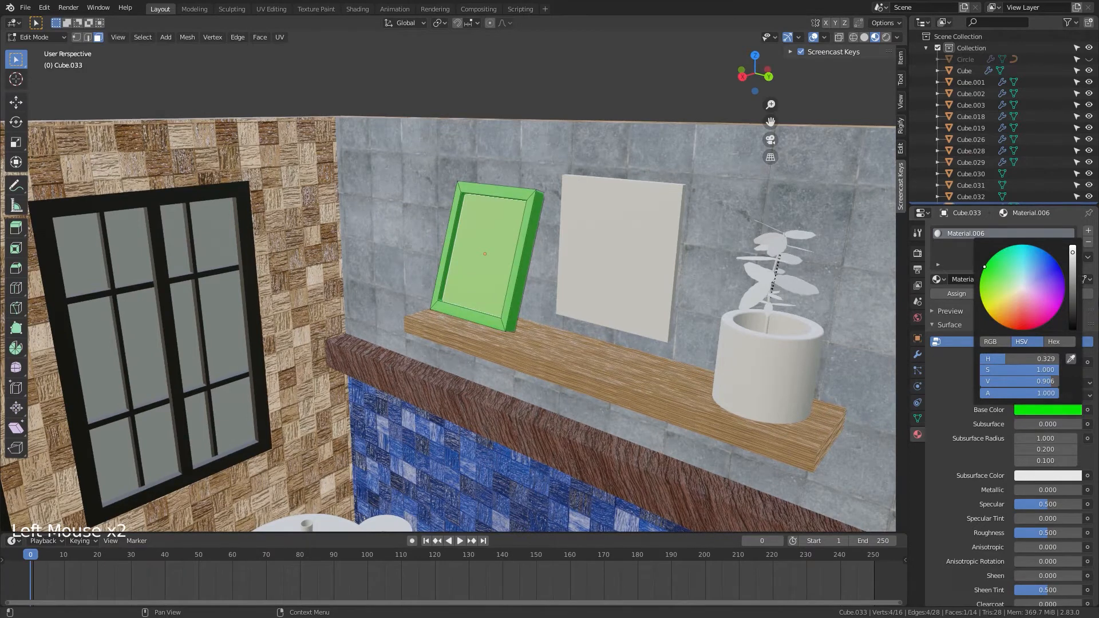
Step: Tune the picture frame's green base colour to hue 0.334, saturation 1.000 and value 0.553
{"action": "left_click_drag", "start_coordinate": [1073, 252], "coordinate": [1073, 297]}
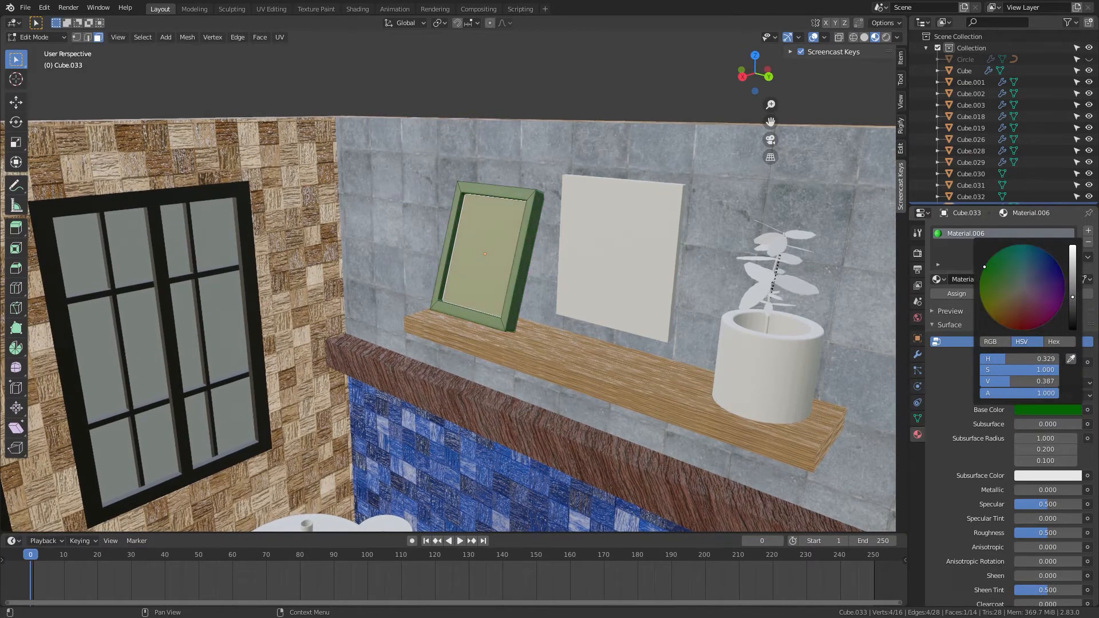
{"action": "left_click_drag", "start_coordinate": [984, 266], "coordinate": [990, 259]}
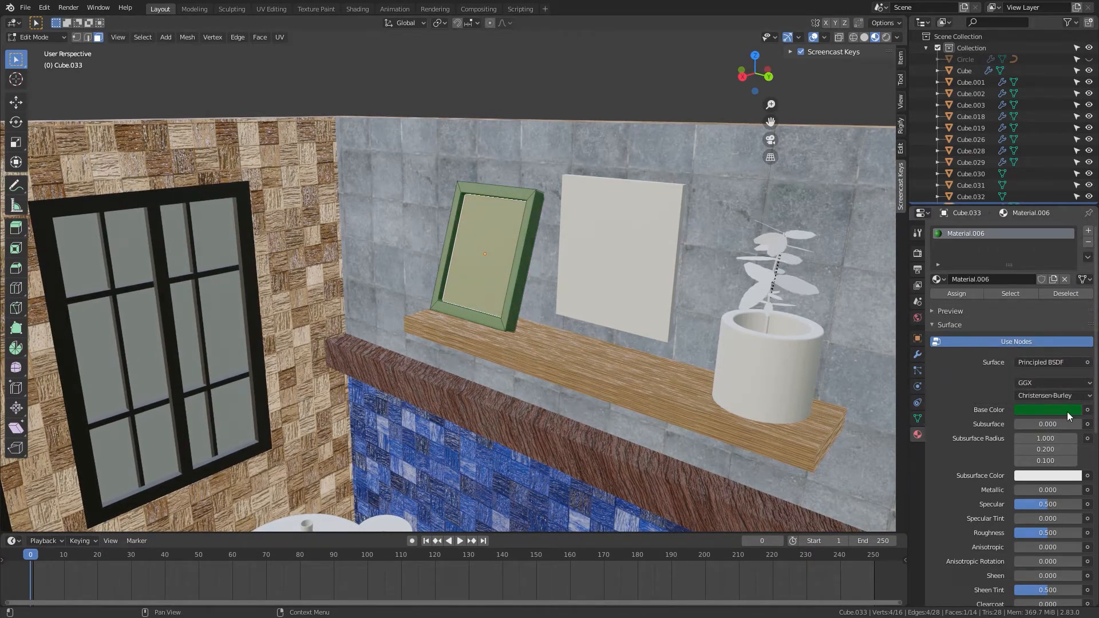
{"action": "left_click", "coordinate": [1067, 411]}
{"action": "key", "text": "Tab"}
{"action": "scroll", "coordinate": [566, 241], "scroll_direction": "up", "scroll_amount": 3}
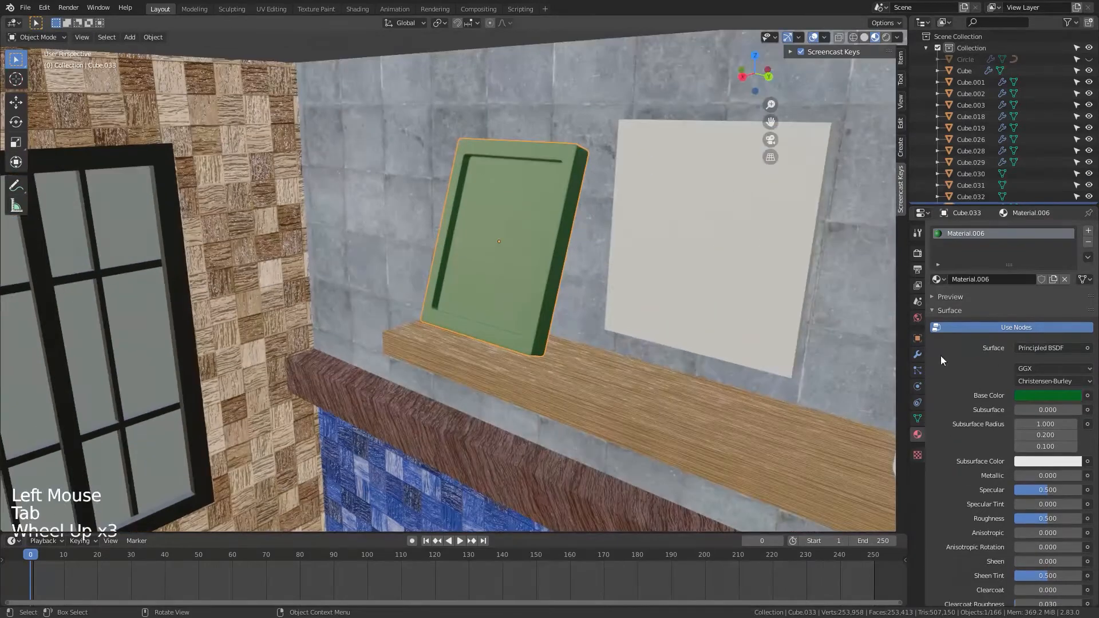
{"action": "left_click", "coordinate": [1031, 396]}
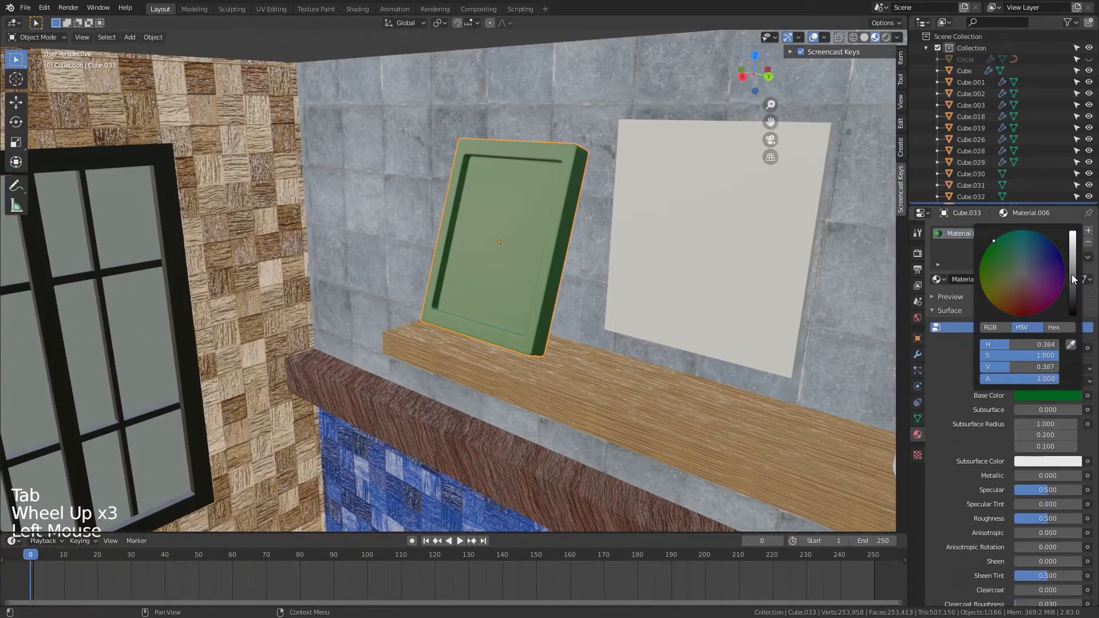
{"action": "left_click_drag", "start_coordinate": [1072, 276], "coordinate": [1072, 268]}
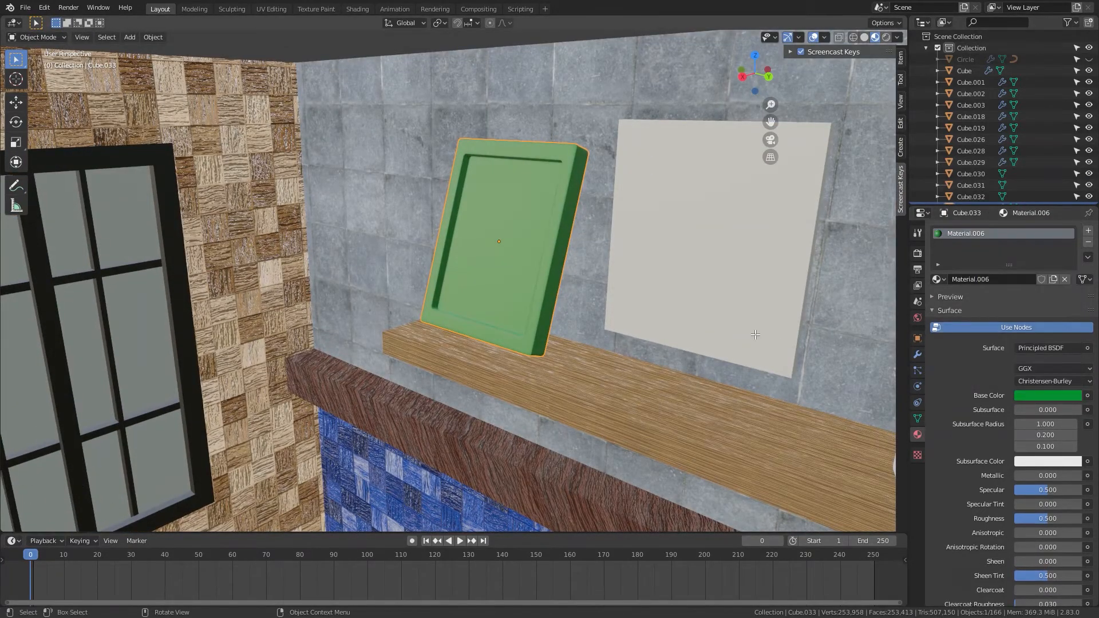
{"action": "key", "text": "Tab"}
{"action": "key", "text": "Tab"}
{"action": "left_click", "coordinate": [1025, 397]}
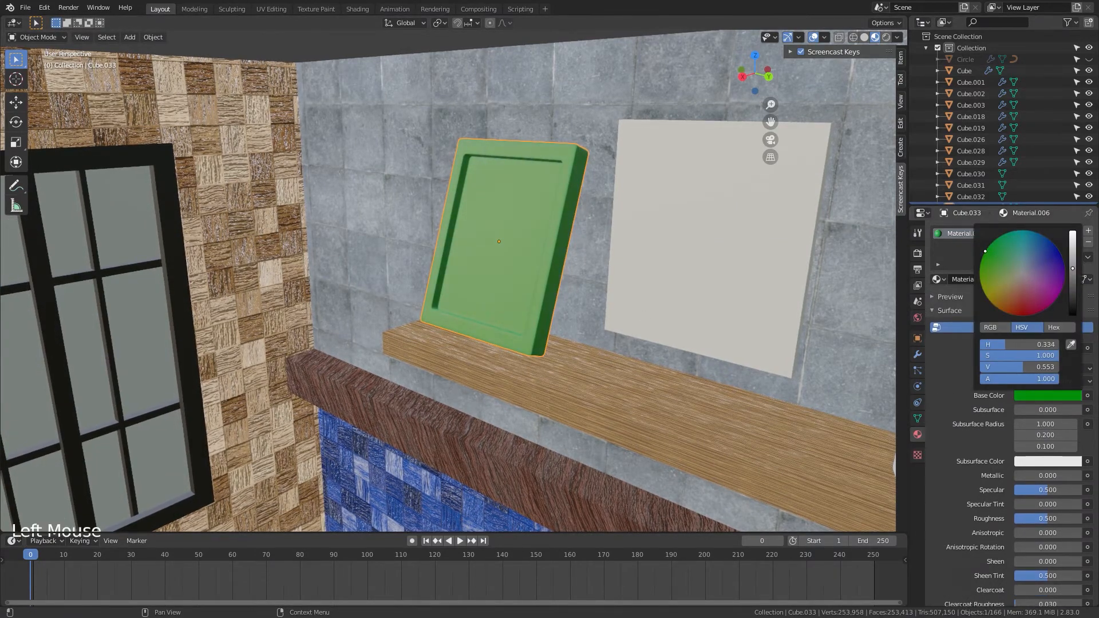
Step: Invert the selection from the picture face to the frame's other faces, and assign them the existing Black material in a second slot
{"action": "key", "text": "Tab"}
{"action": "middle_click_drag", "start_coordinate": [550, 255], "coordinate": [506, 252]}
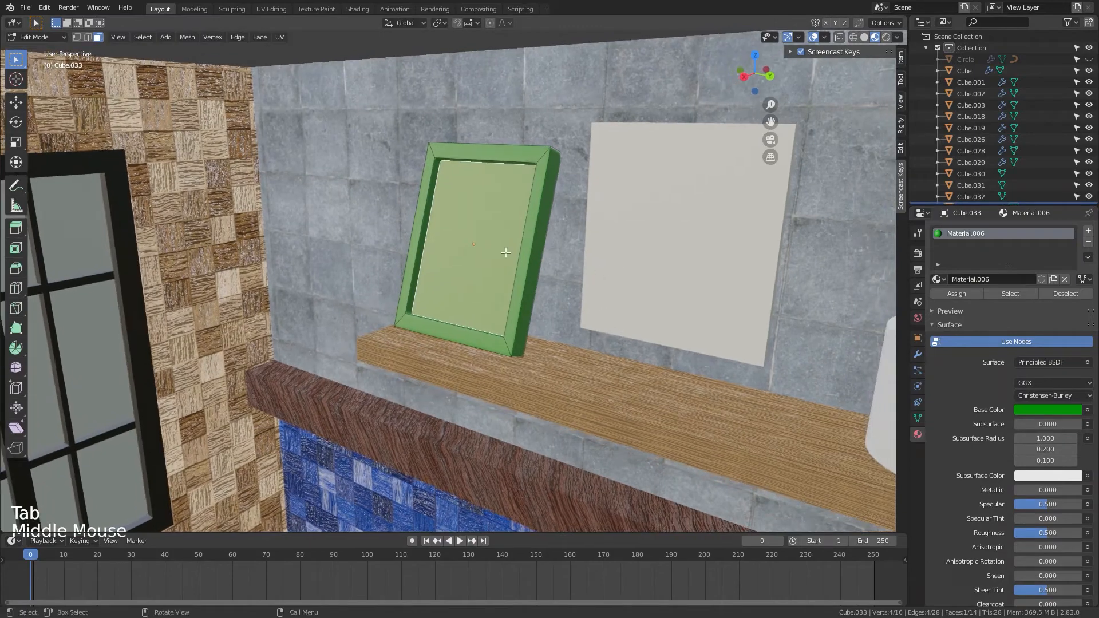
{"action": "left_click", "coordinate": [481, 248]}
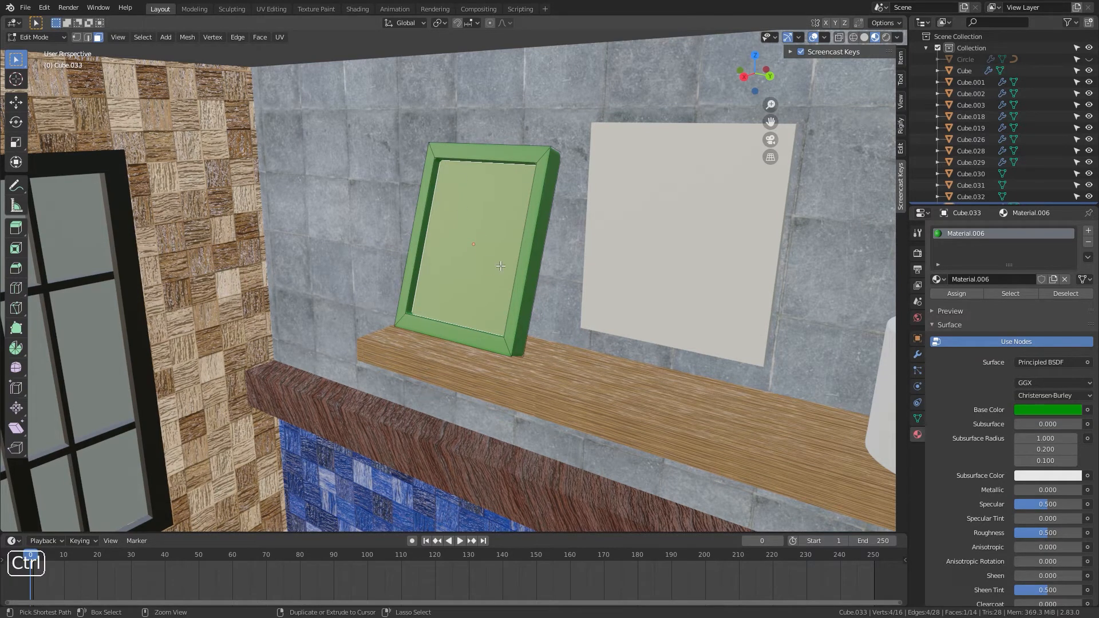
{"action": "key", "text": "ctrl+l"}
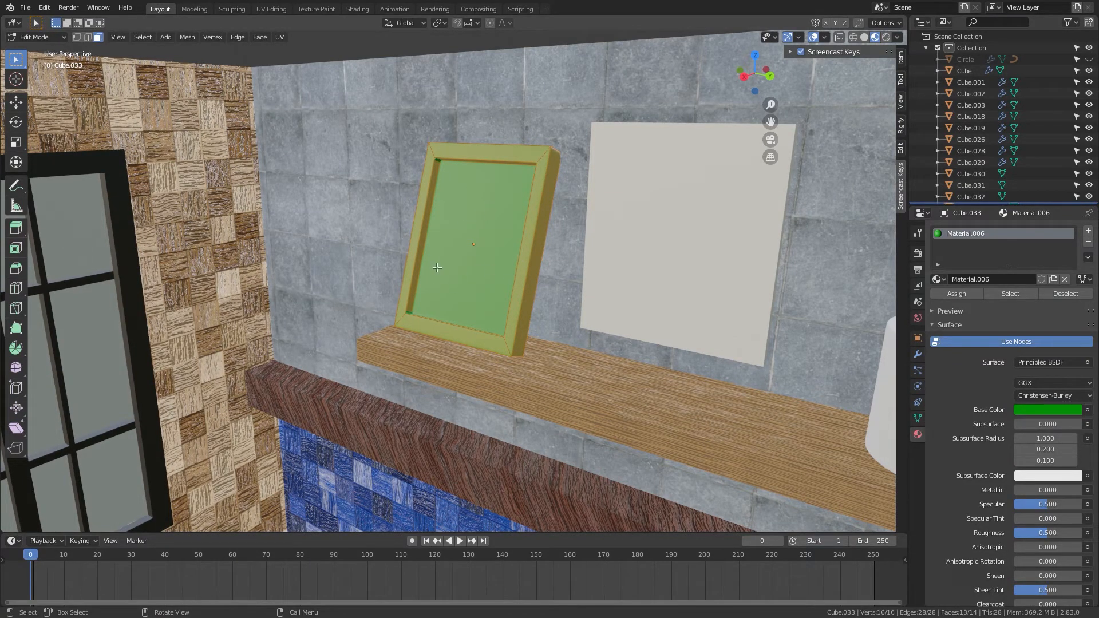
{"action": "left_click", "coordinate": [1088, 230]}
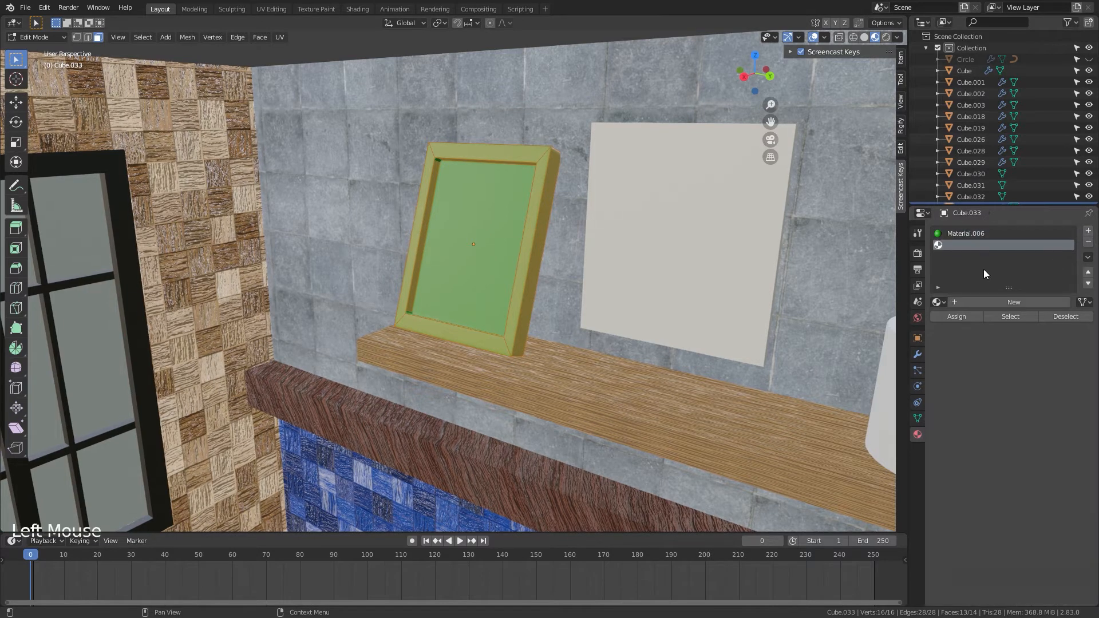
{"action": "left_click", "coordinate": [939, 301]}
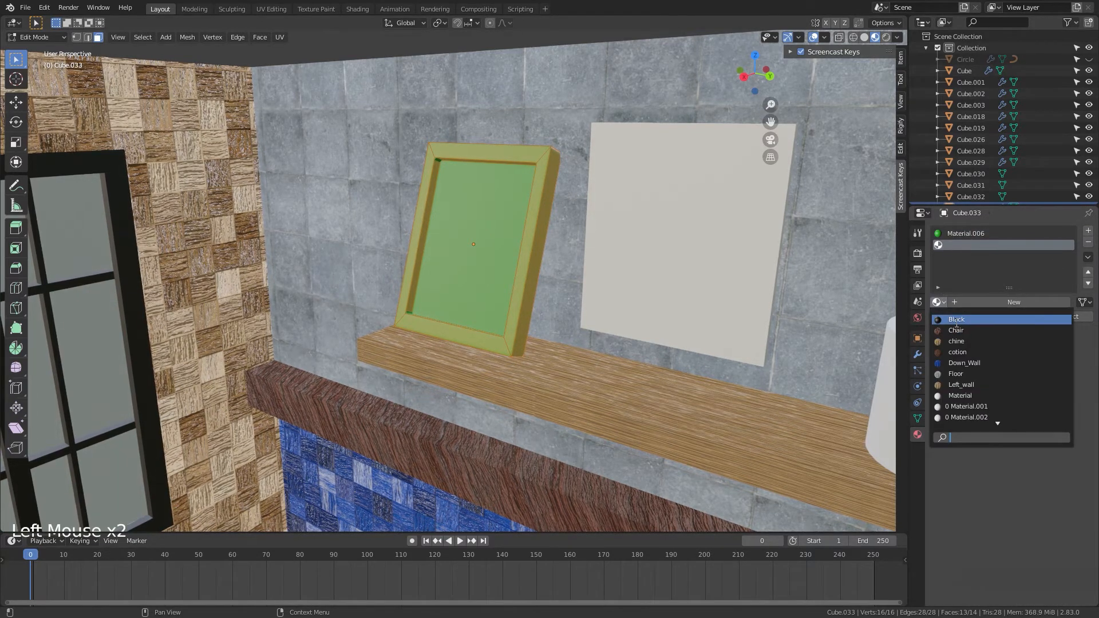
{"action": "left_click", "coordinate": [956, 322]}
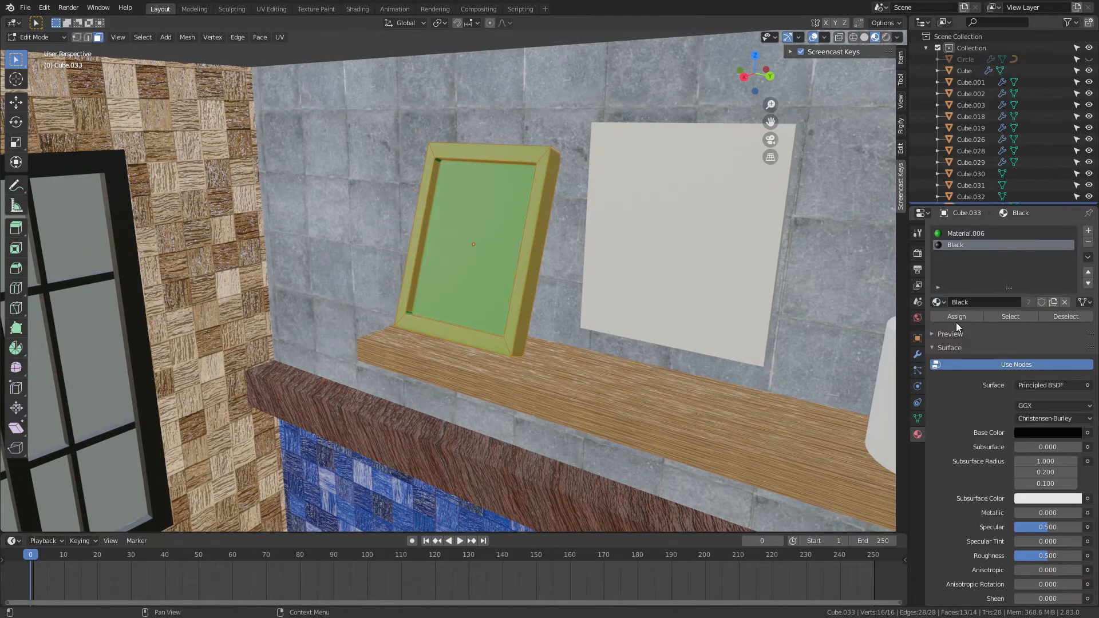
{"action": "left_click", "coordinate": [956, 321]}
{"action": "key", "text": "Tab"}
{"action": "scroll", "coordinate": [596, 323], "scroll_direction": "down", "scroll_amount": 6}
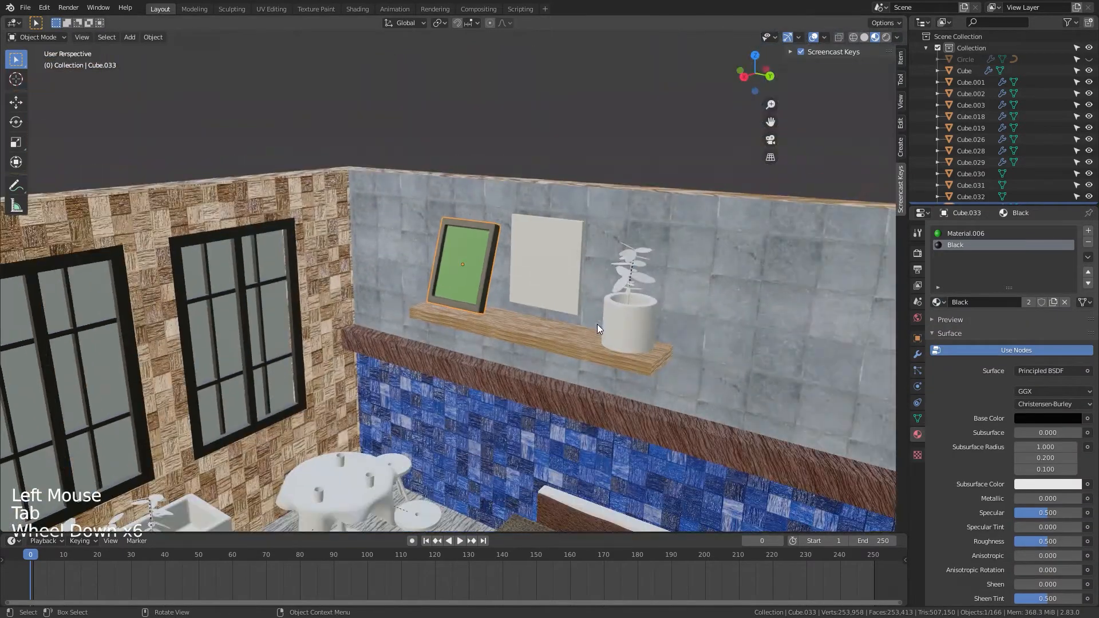
{"action": "left_click", "coordinate": [608, 168]}
{"action": "middle_click_drag", "start_coordinate": [623, 246], "coordinate": [564, 296], "text": "shift"}
{"action": "scroll", "coordinate": [564, 296], "scroll_direction": "up", "scroll_amount": 6}
{"action": "left_click", "coordinate": [539, 228]}
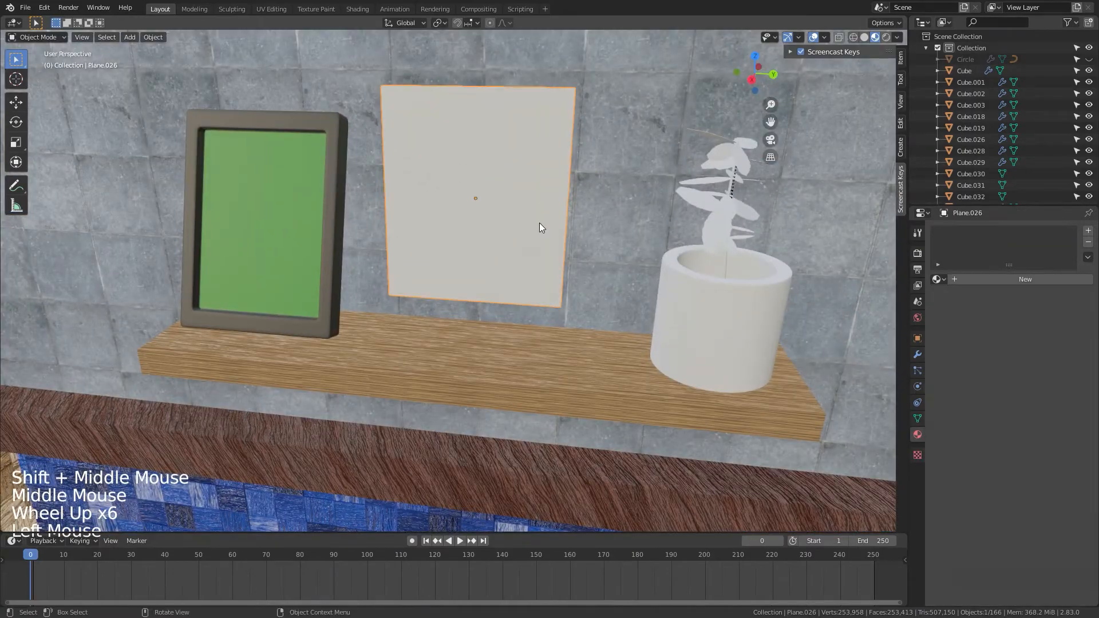
{"action": "middle_click_drag", "start_coordinate": [539, 228], "coordinate": [489, 163], "text": "shift"}
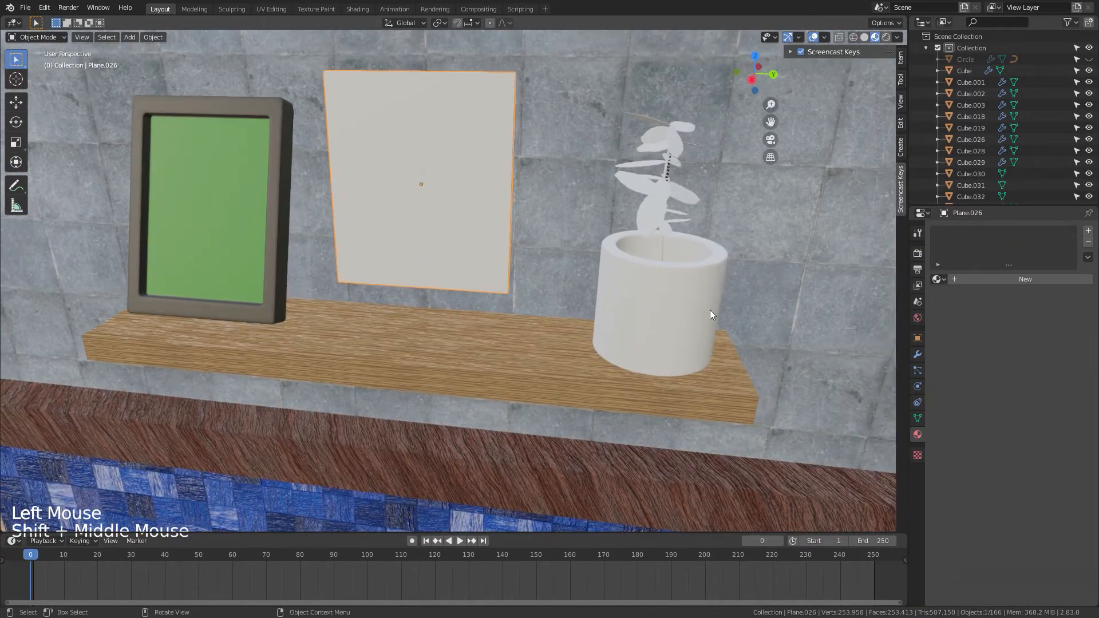
Step: Select a leaf of the plant on the wall shelf and give it a new material named Leaves
{"action": "scroll", "coordinate": [710, 310], "scroll_direction": "down", "scroll_amount": 6}
{"action": "middle_click_drag", "start_coordinate": [710, 310], "coordinate": [618, 305]}
{"action": "scroll", "coordinate": [617, 307], "scroll_direction": "up", "scroll_amount": 4}
{"action": "scroll", "coordinate": [618, 307], "scroll_direction": "up", "scroll_amount": 1}
{"action": "scroll", "coordinate": [714, 308], "scroll_direction": "up", "scroll_amount": 1, "text": "shift"}
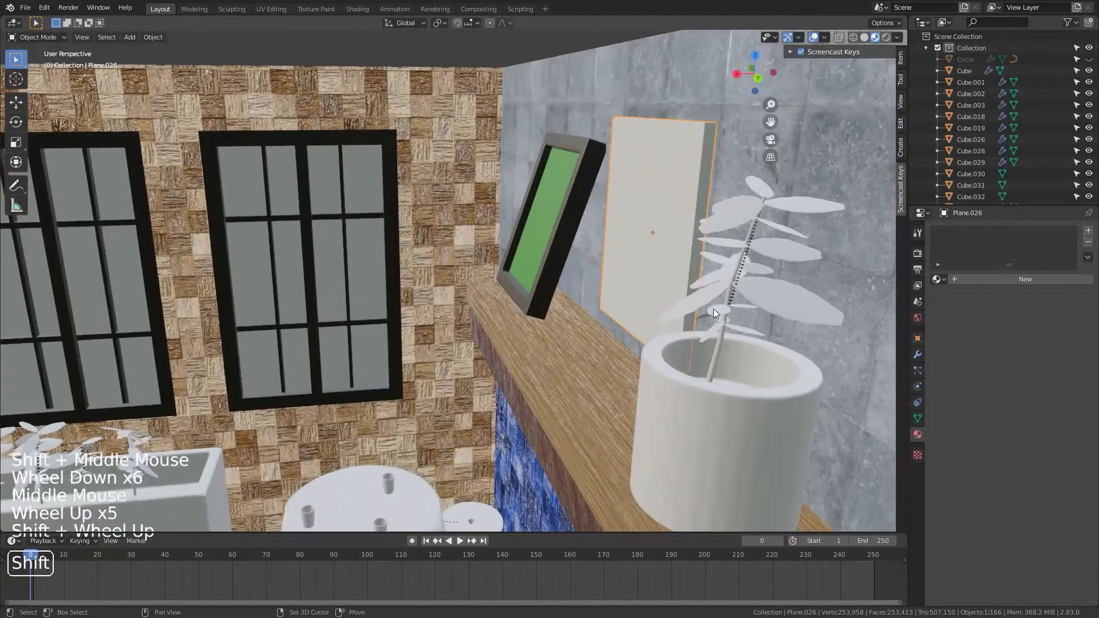
{"action": "middle_click_drag", "start_coordinate": [713, 308], "coordinate": [685, 314], "text": "shift"}
{"action": "left_click", "coordinate": [686, 313]}
{"action": "left_click", "coordinate": [993, 280]}
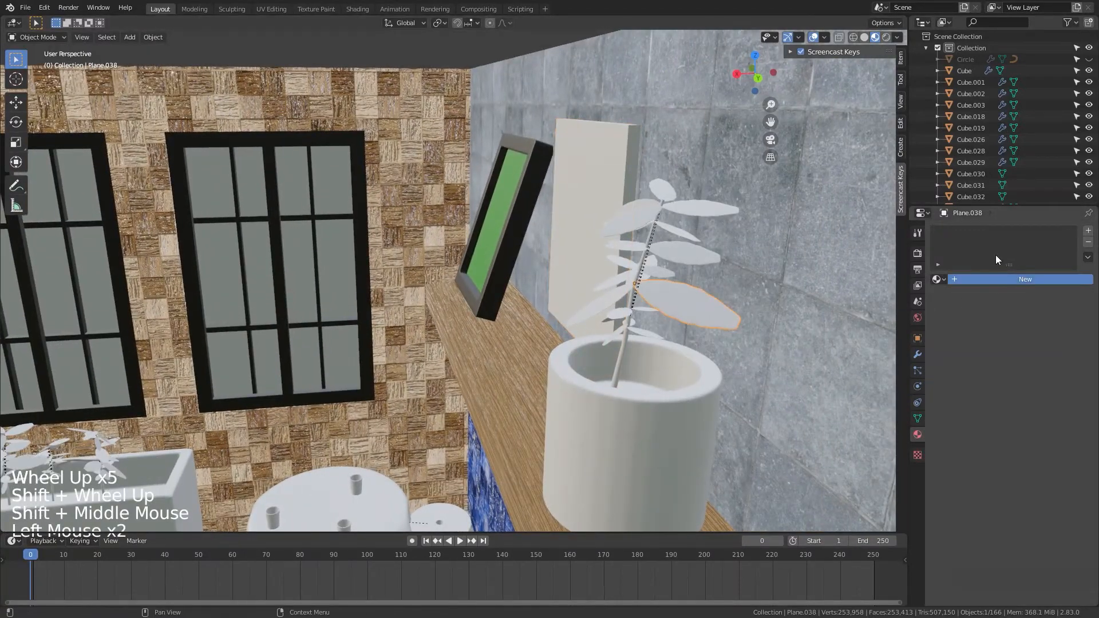
{"action": "double_click", "coordinate": [975, 234]}
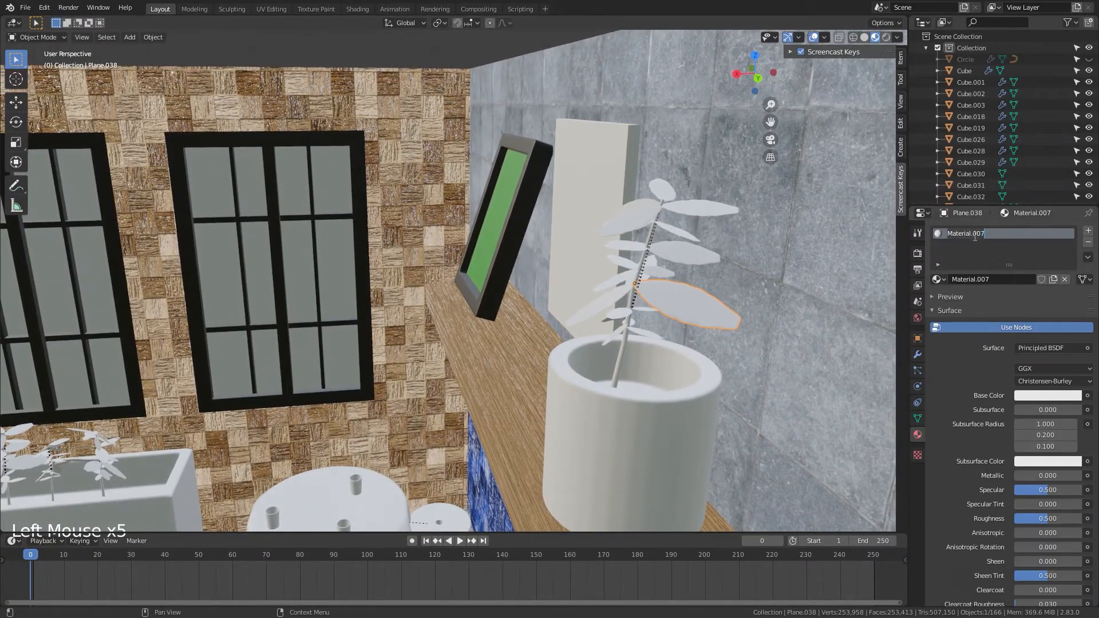
{"action": "type", "text": "Leaves"}
{"action": "key", "text": "Return"}
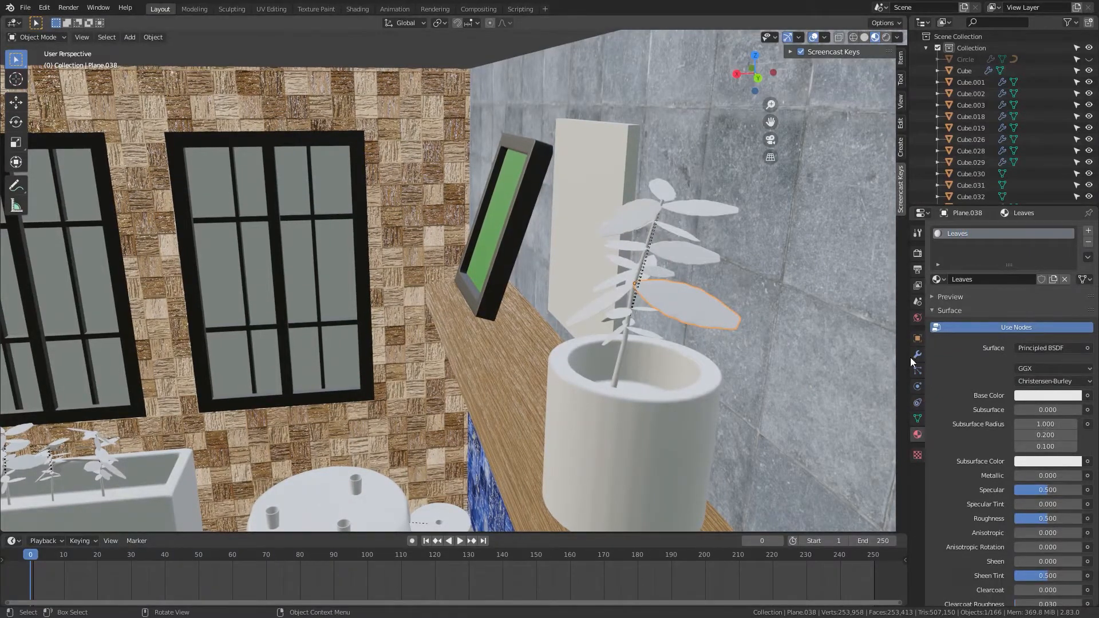
Step: Set the Leaves material's base colour to green with hue 0.296, saturation 1.000 and value 0.906
{"action": "left_click", "coordinate": [1051, 395]}
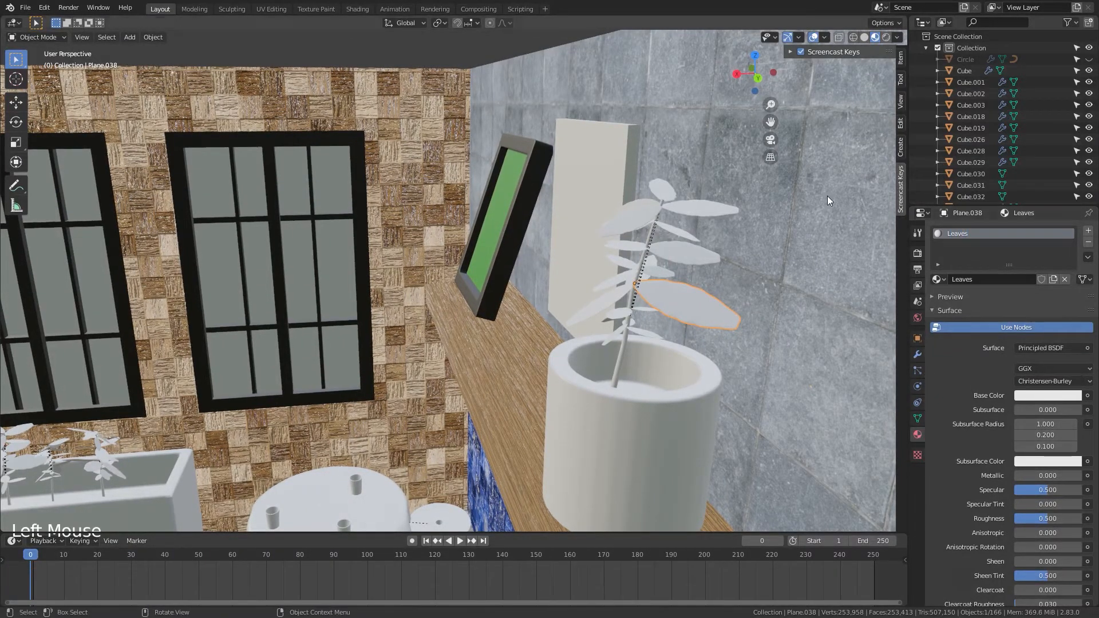
{"action": "left_click", "coordinate": [1051, 394]}
{"action": "left_click_drag", "start_coordinate": [1003, 266], "coordinate": [981, 260]}
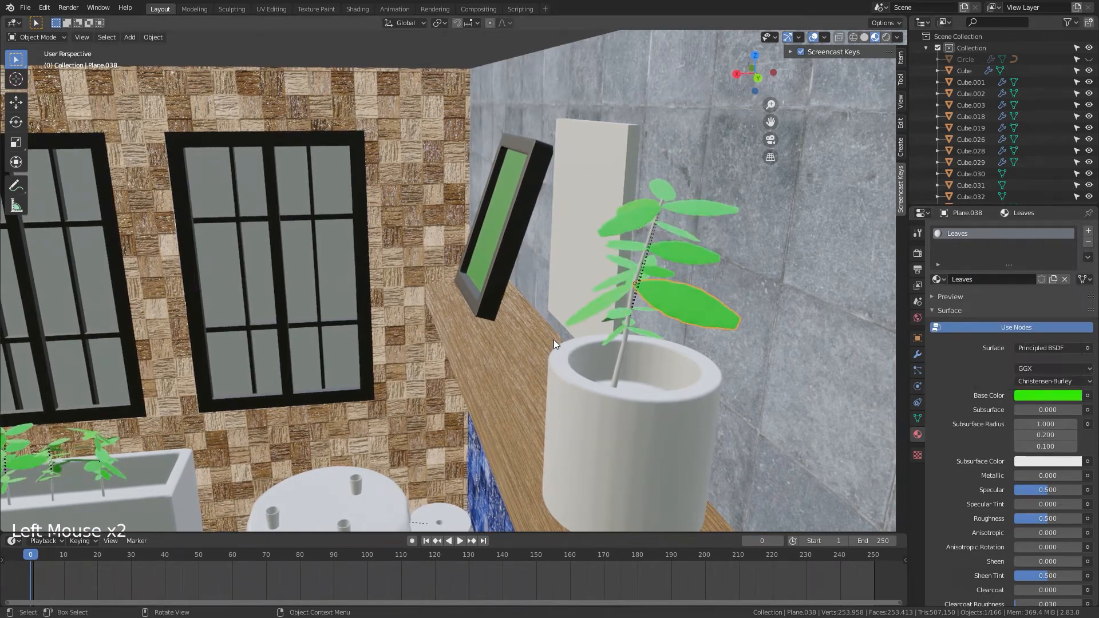
Step: Brighten the Leaves base colour to value 1.000 and shift its hue from yellowish green to pure green
{"action": "scroll", "coordinate": [554, 339], "scroll_direction": "down", "scroll_amount": 4}
{"action": "middle_click_drag", "start_coordinate": [554, 338], "coordinate": [176, 372], "text": "shift"}
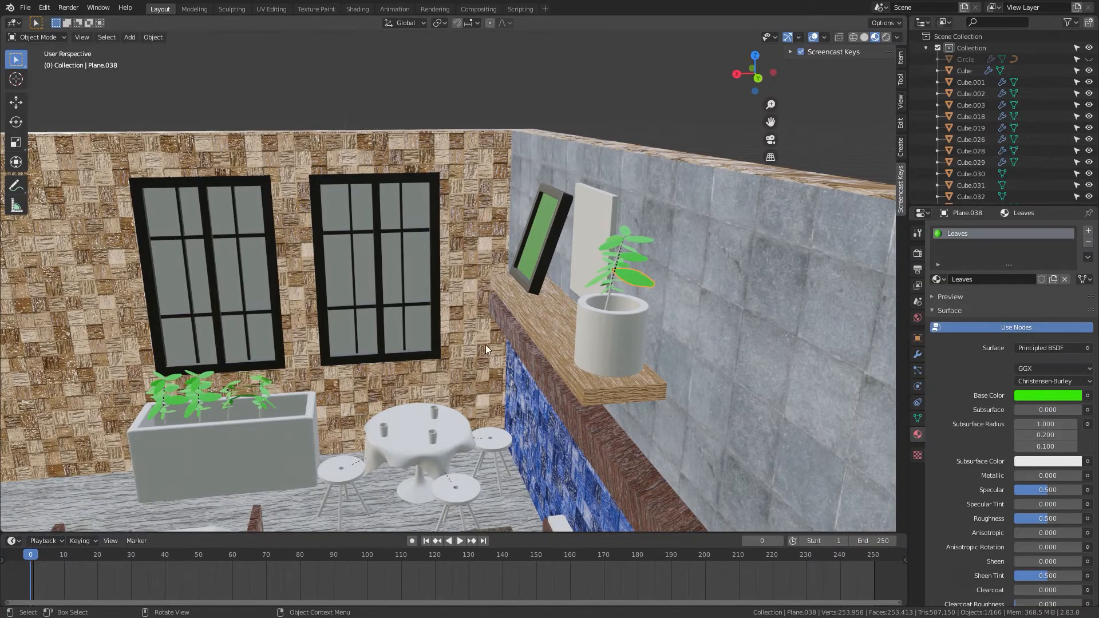
{"action": "scroll", "coordinate": [823, 272], "scroll_direction": "up", "scroll_amount": 4}
{"action": "middle_click_drag", "start_coordinate": [823, 272], "coordinate": [750, 281], "text": "shift"}
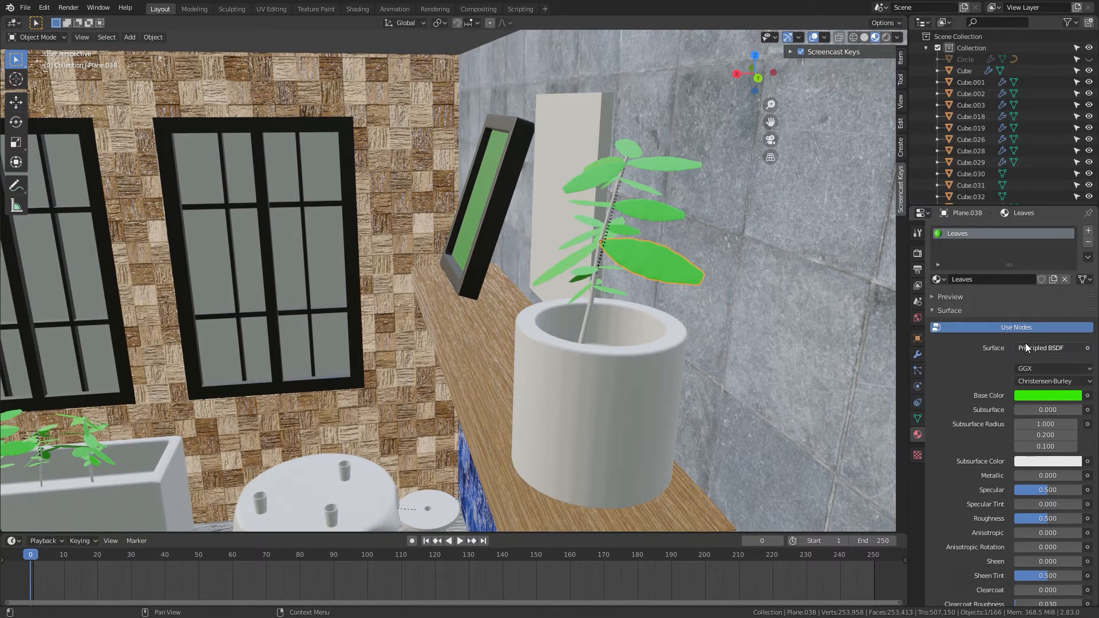
{"action": "left_click", "coordinate": [1064, 396]}
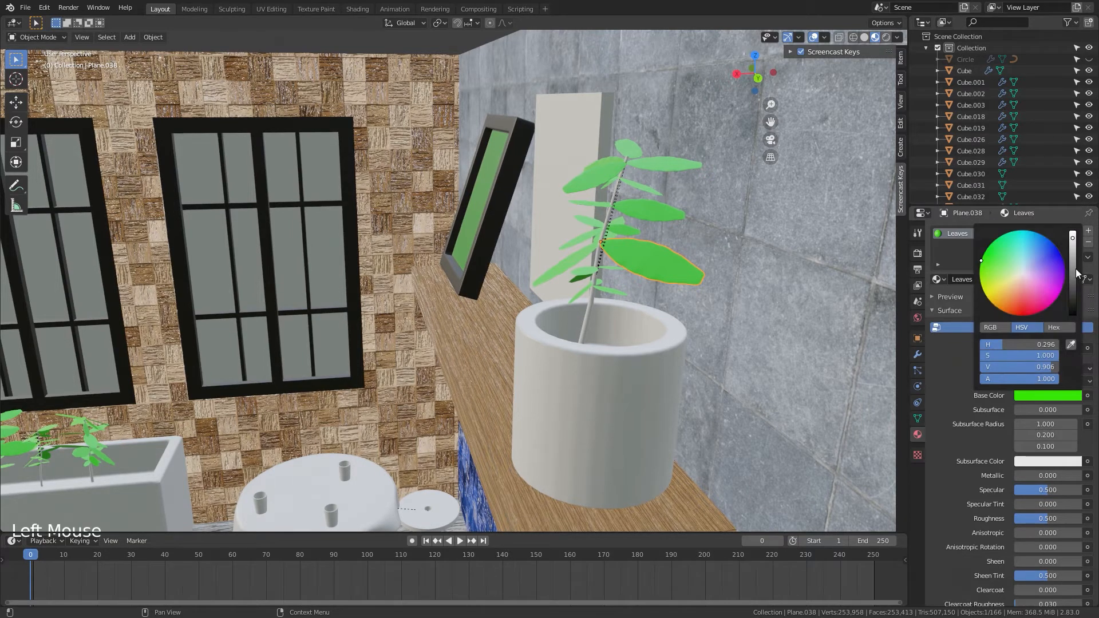
{"action": "left_click_drag", "start_coordinate": [1074, 241], "coordinate": [1072, 233]}
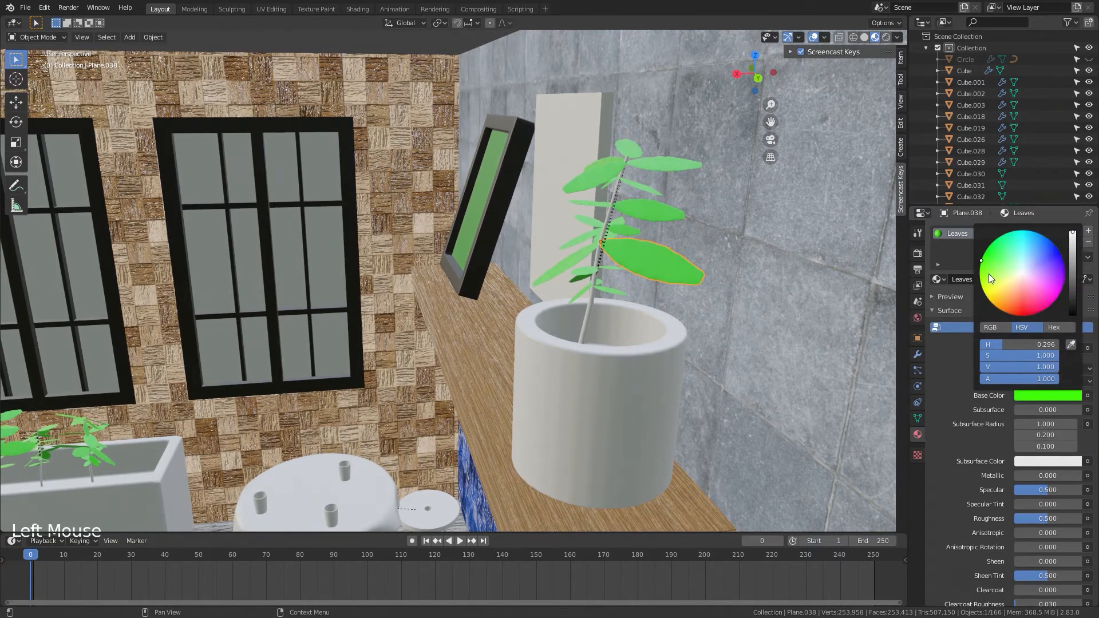
{"action": "left_click_drag", "start_coordinate": [989, 276], "coordinate": [985, 251]}
Step: Give the plant pot on the wall shelf a new material named Gray with a light grey base colour
{"action": "scroll", "coordinate": [567, 356], "scroll_direction": "down", "scroll_amount": 6}
{"action": "middle_click_drag", "start_coordinate": [641, 379], "coordinate": [609, 365]}
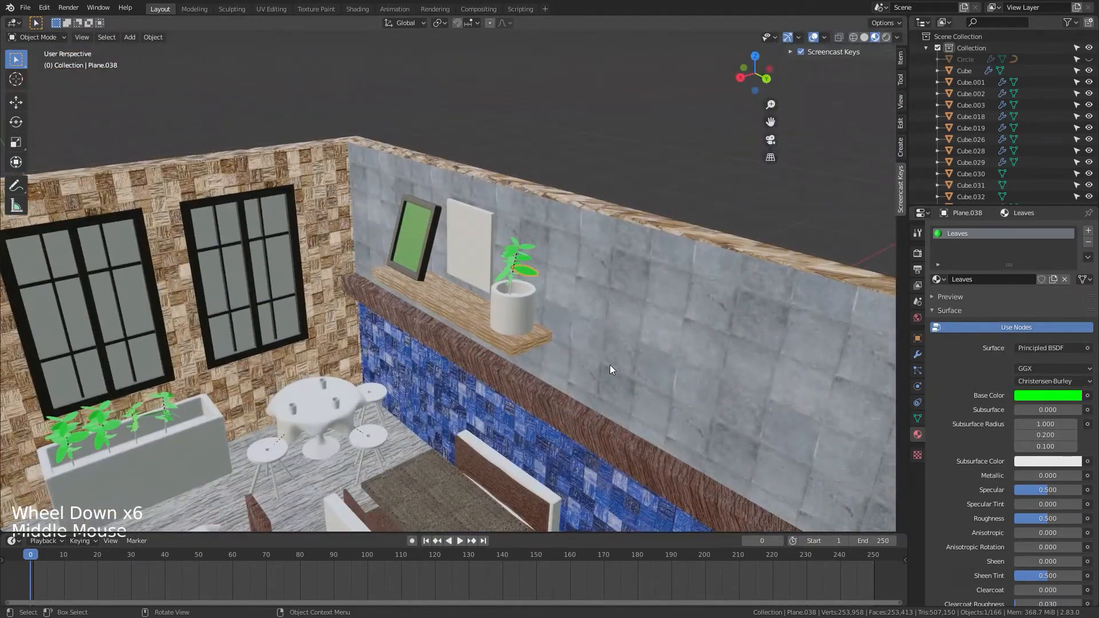
{"action": "scroll", "coordinate": [615, 348], "scroll_direction": "up", "scroll_amount": 4}
{"action": "left_click", "coordinate": [595, 327]}
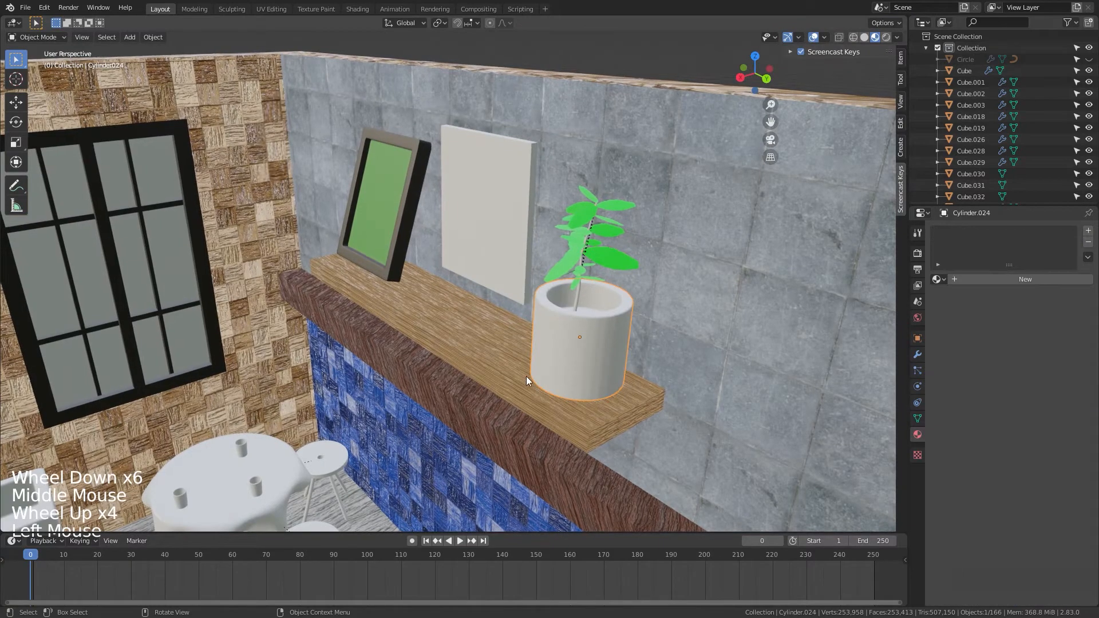
{"action": "left_click", "coordinate": [1026, 281]}
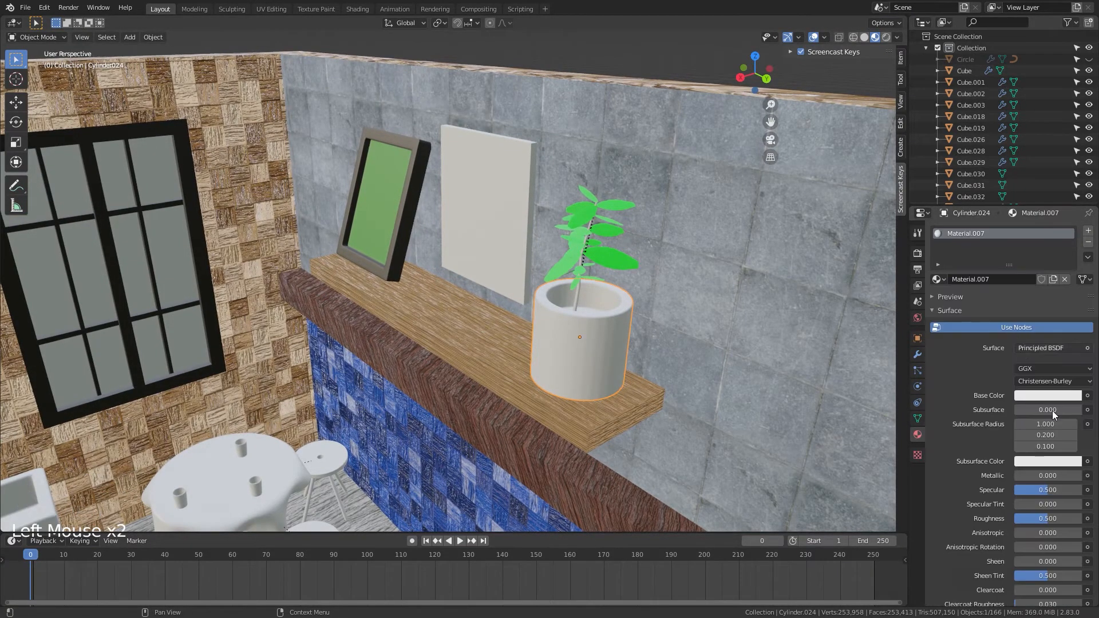
{"action": "double_click", "coordinate": [979, 234]}
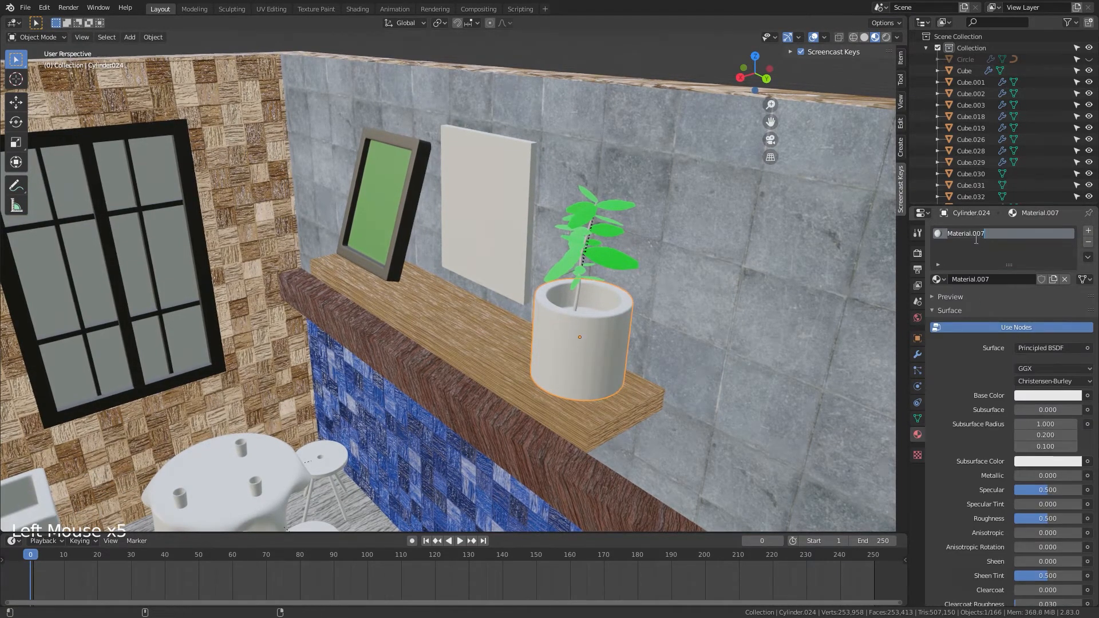
{"action": "type", "text": "Gray"}
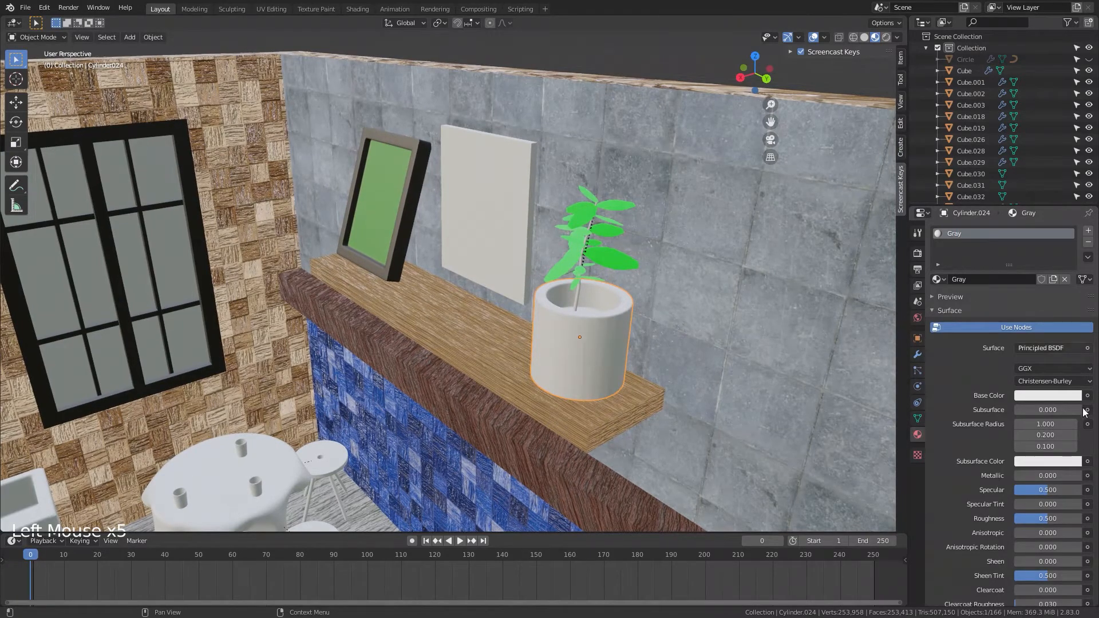
{"action": "left_click", "coordinate": [1073, 395]}
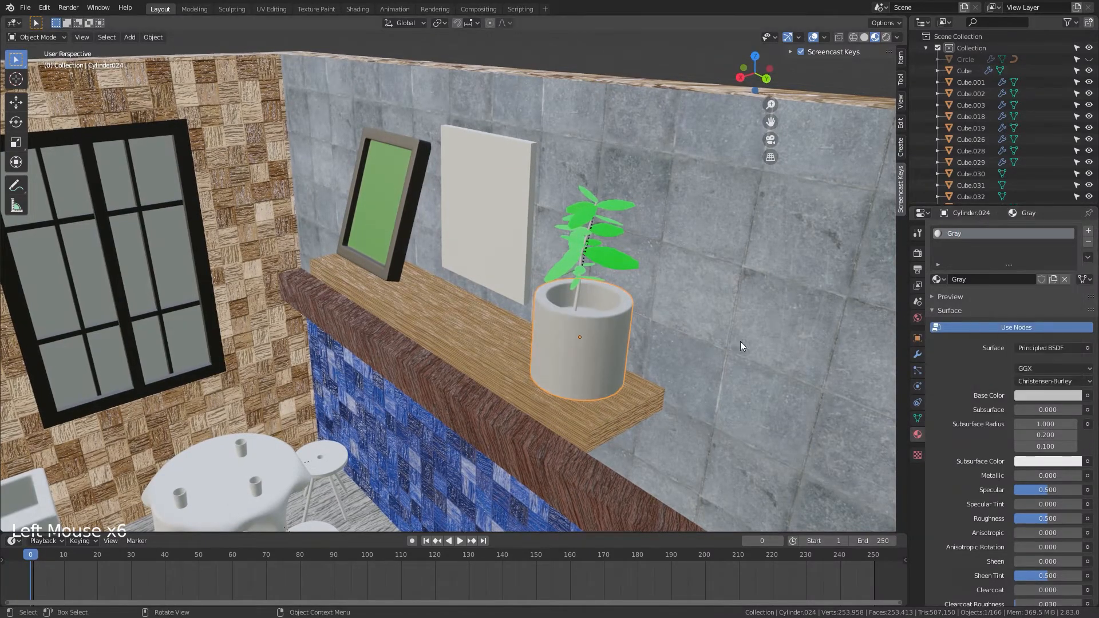
Step: Assign the existing Black material to the seat of a stool at the round table
{"action": "scroll", "coordinate": [618, 377], "scroll_direction": "down", "scroll_amount": 4}
{"action": "middle_click_drag", "start_coordinate": [618, 377], "coordinate": [527, 339], "text": "shift"}
{"action": "left_click", "coordinate": [545, 373]}
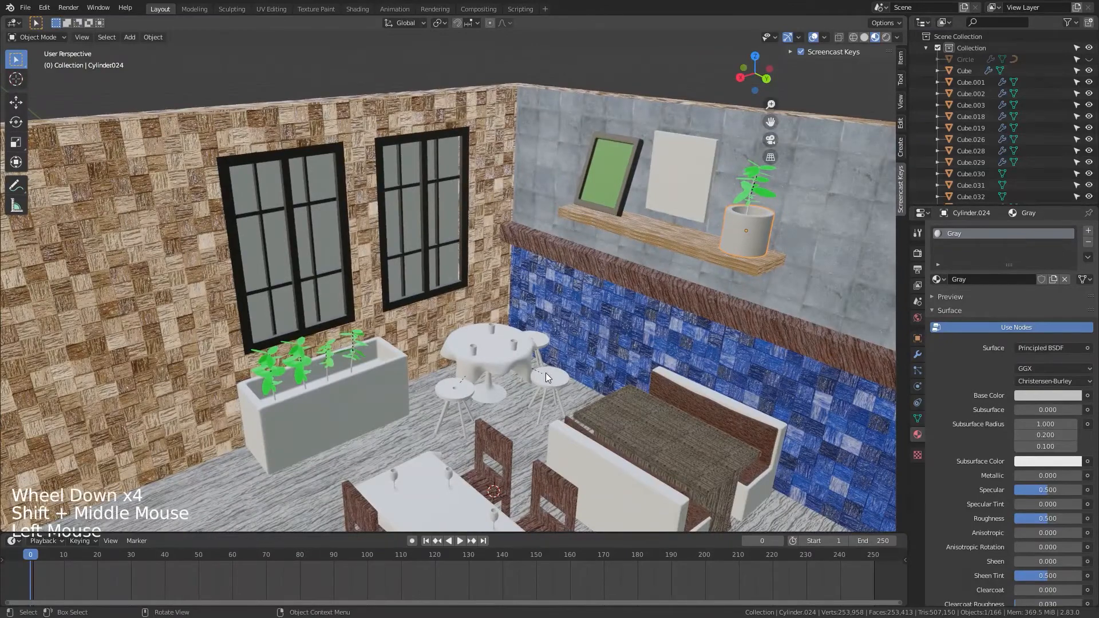
{"action": "middle_click_drag", "start_coordinate": [719, 328], "coordinate": [550, 337], "text": "shift"}
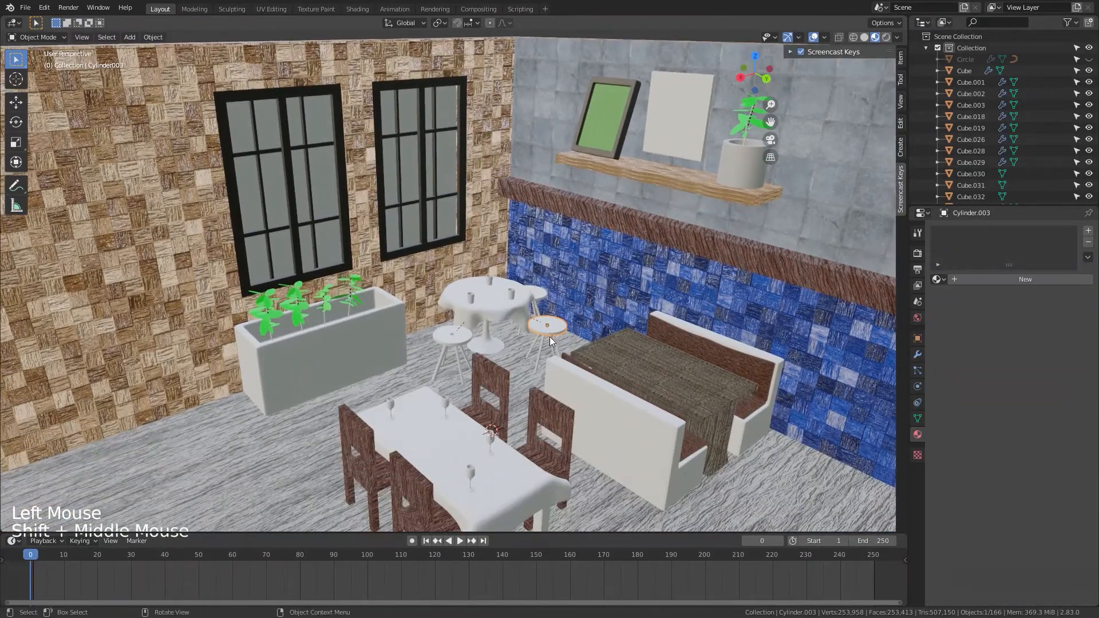
{"action": "scroll", "coordinate": [565, 379], "scroll_direction": "up", "scroll_amount": 5}
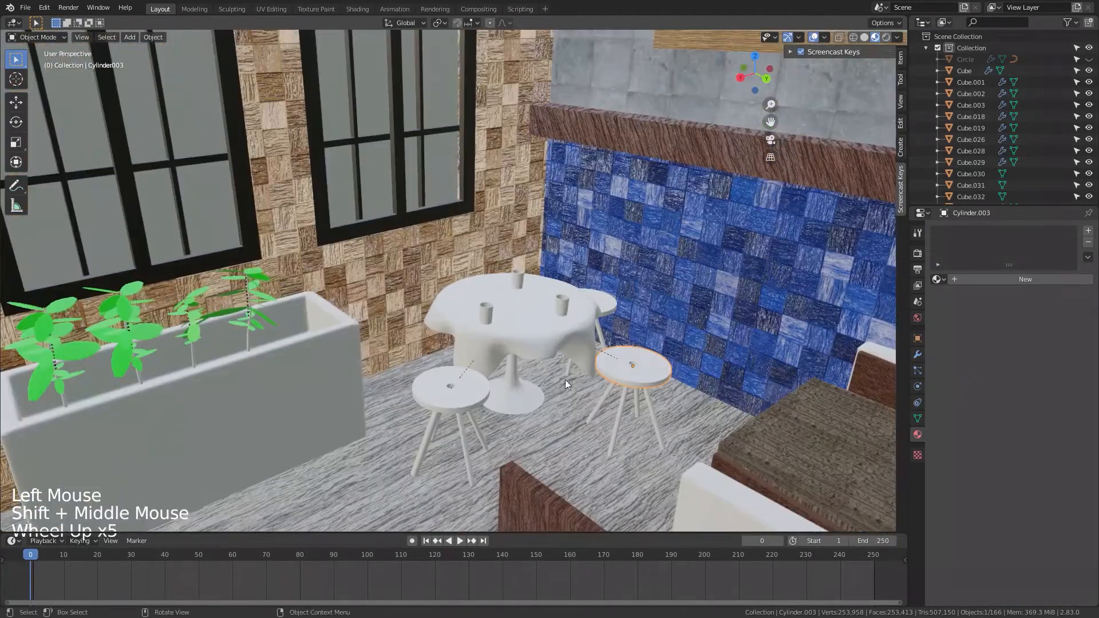
{"action": "left_click", "coordinate": [940, 278]}
{"action": "left_click", "coordinate": [1060, 301]}
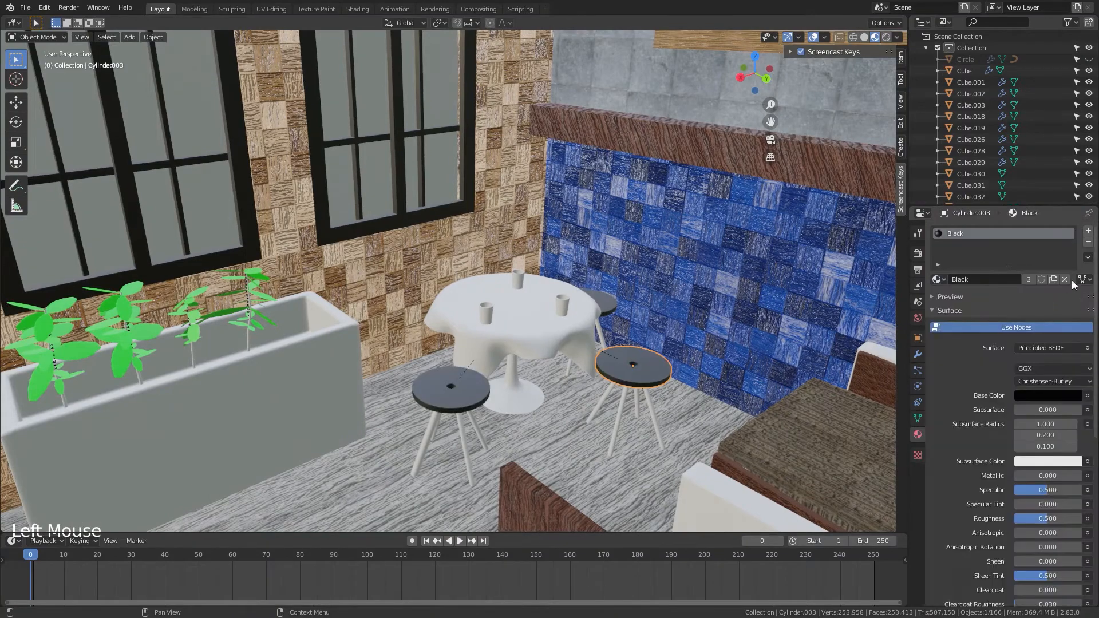
Step: Make the stool seat's Black material an independent copy and lighten its base colour to value 0.207
{"action": "left_click", "coordinate": [1055, 279]}
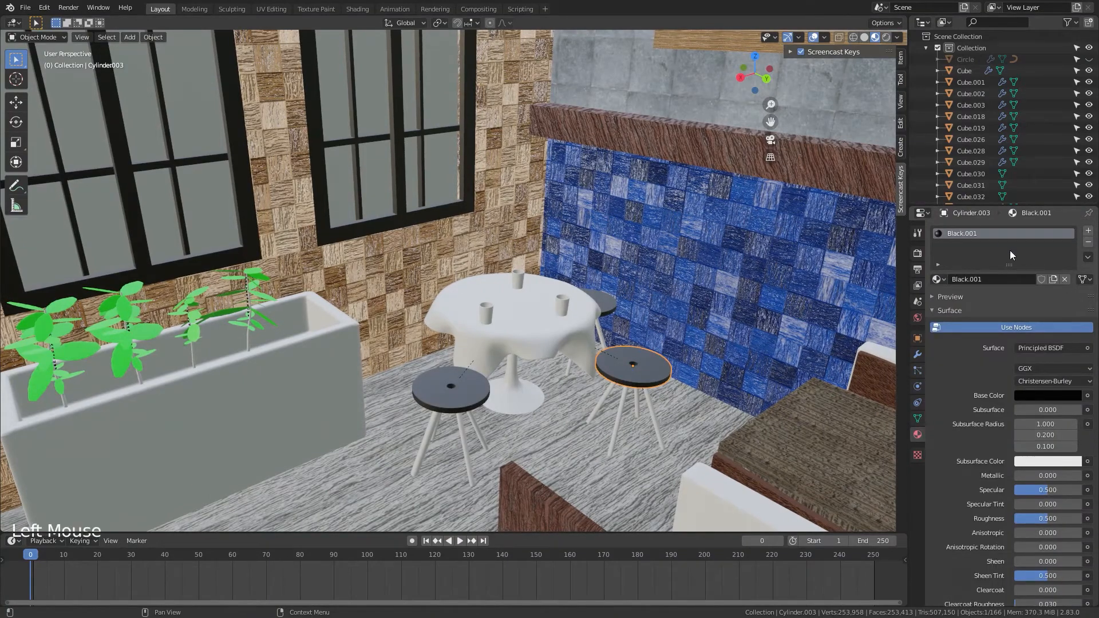
{"action": "left_click", "coordinate": [1049, 396]}
{"action": "left_click_drag", "start_coordinate": [1071, 304], "coordinate": [1072, 298]}
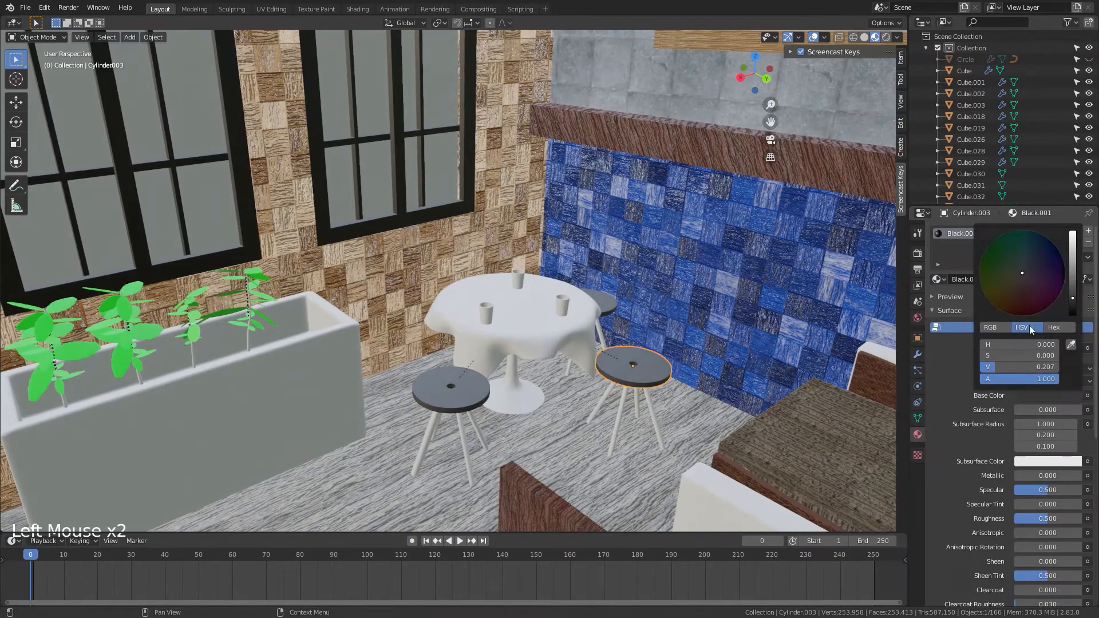
Step: Assign the existing Black.001 material to a leg of the stool beside the round table
{"action": "scroll", "coordinate": [733, 379], "scroll_direction": "up", "scroll_amount": 4}
{"action": "middle_click_drag", "start_coordinate": [734, 383], "coordinate": [696, 414], "text": "shift"}
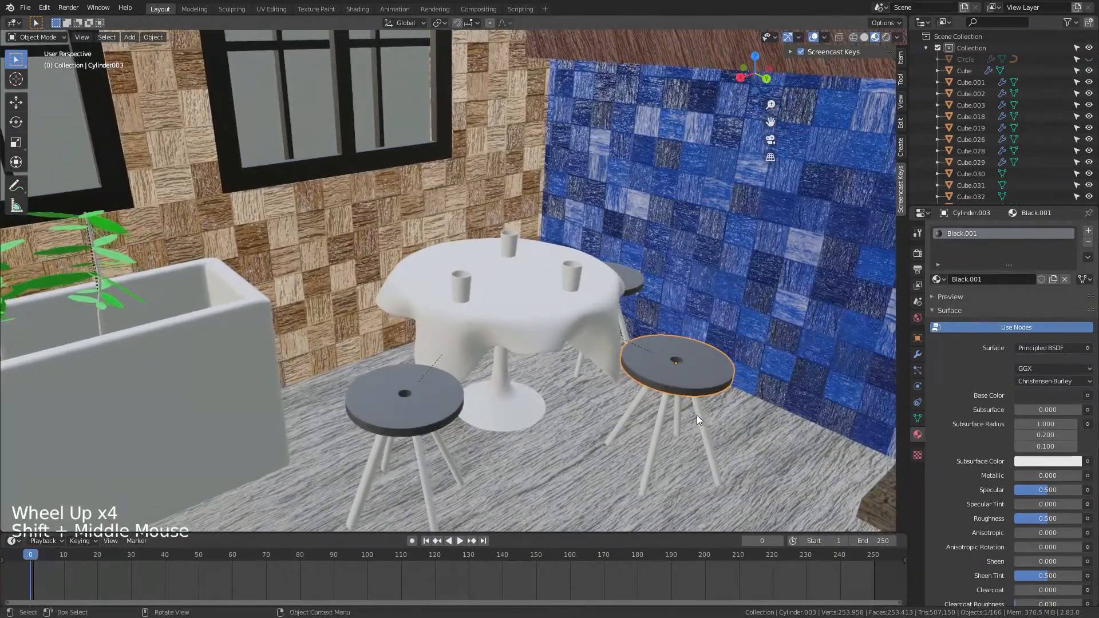
{"action": "left_click", "coordinate": [696, 414]}
{"action": "left_click", "coordinate": [937, 280]}
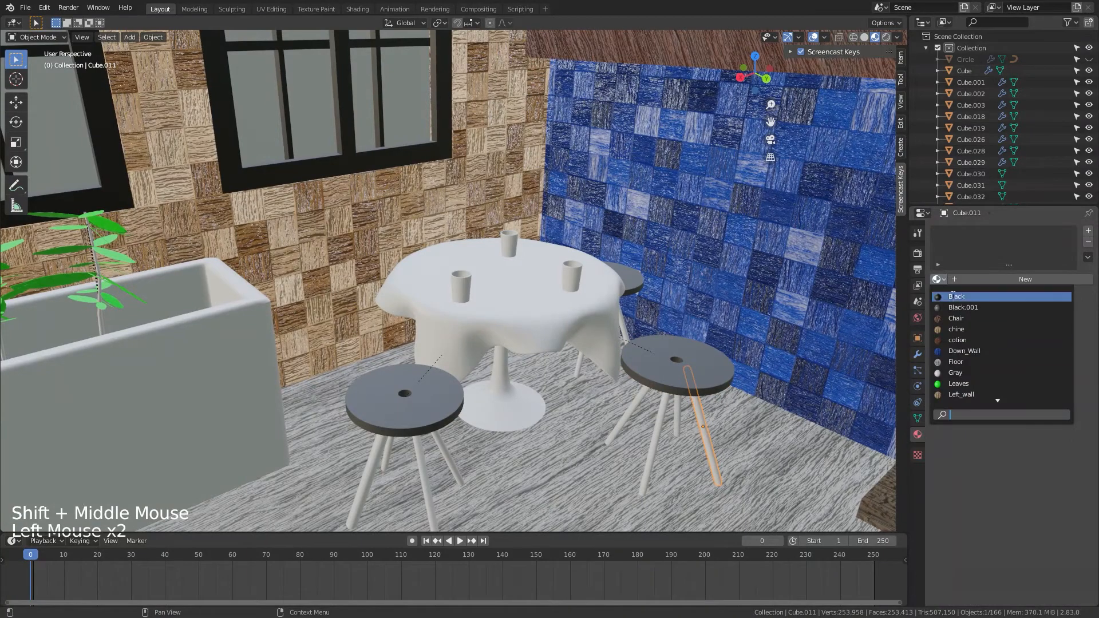
{"action": "left_click", "coordinate": [973, 306]}
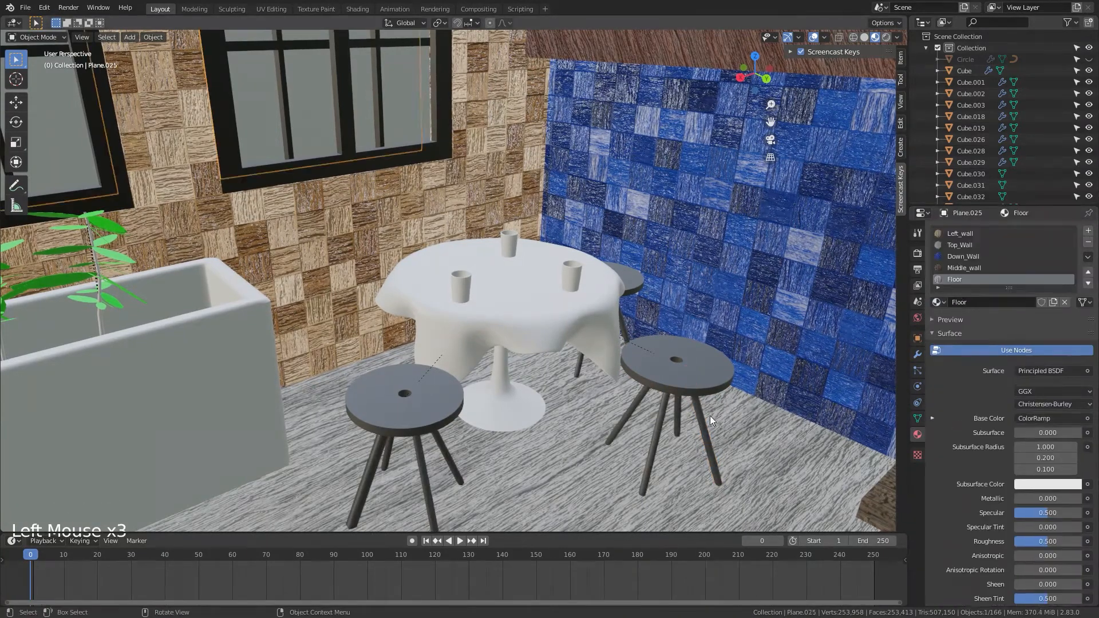
{"action": "left_click", "coordinate": [710, 415]}
Step: Give the round table's pedestal base a new material named Metal
{"action": "scroll", "coordinate": [587, 386], "scroll_direction": "down", "scroll_amount": 6}
{"action": "left_click", "coordinate": [482, 341]}
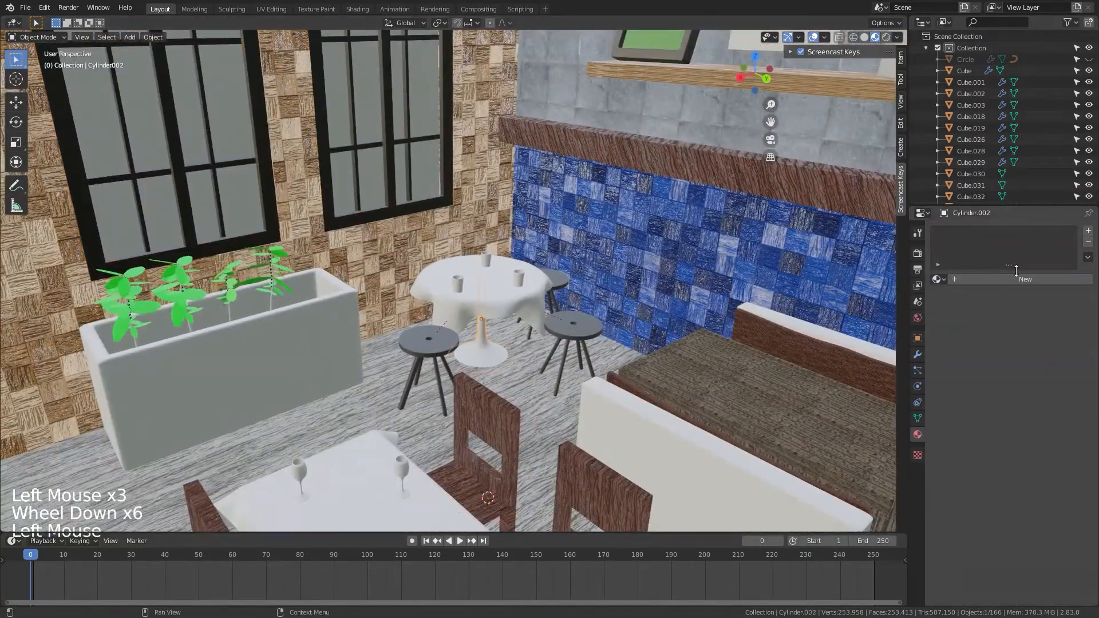
{"action": "left_click", "coordinate": [989, 280]}
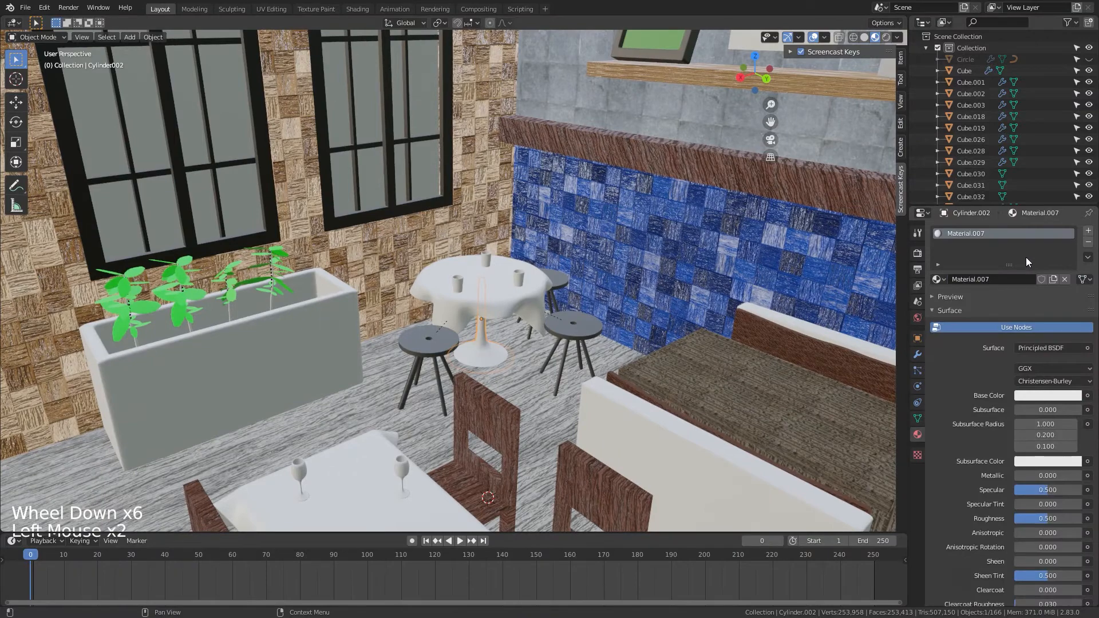
{"action": "double_click", "coordinate": [972, 234]}
{"action": "type", "text": "Meta"}
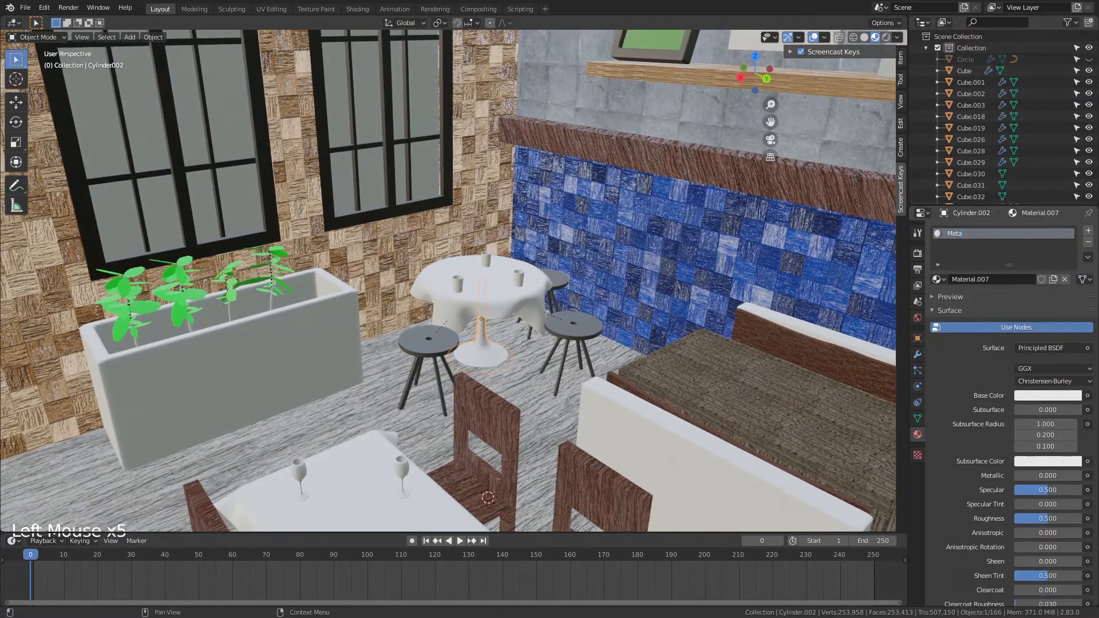
{"action": "type", "text": "l"}
{"action": "key", "text": "Return"}
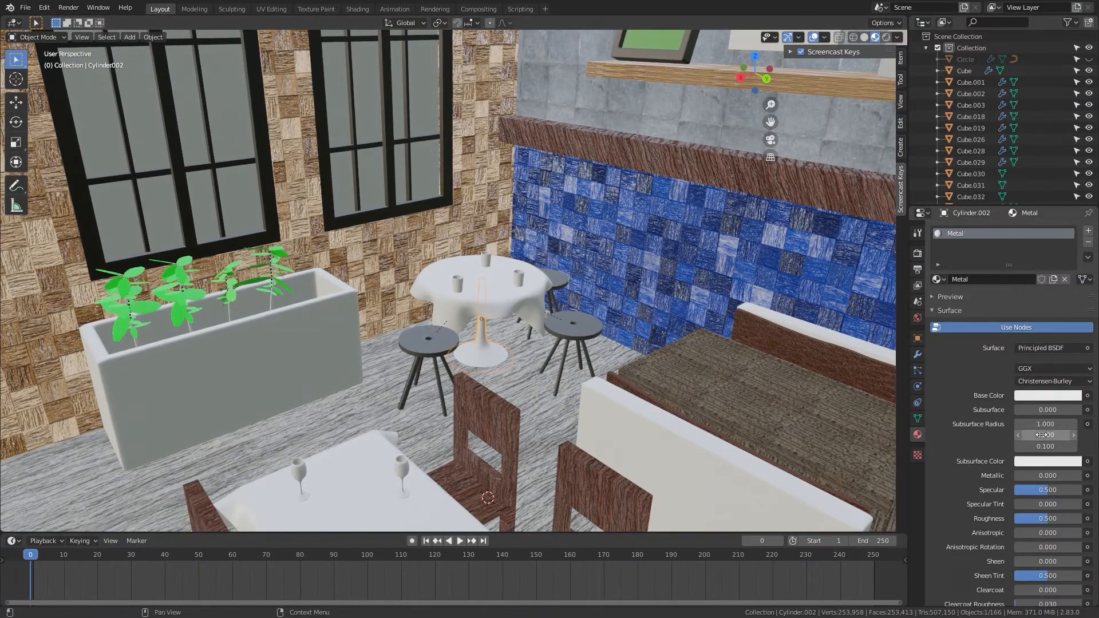
Step: Make the table base's Metal material shiny with metallic 1.000 and roughness 0.108
{"action": "left_click_drag", "start_coordinate": [1027, 482], "coordinate": [1081, 482]}
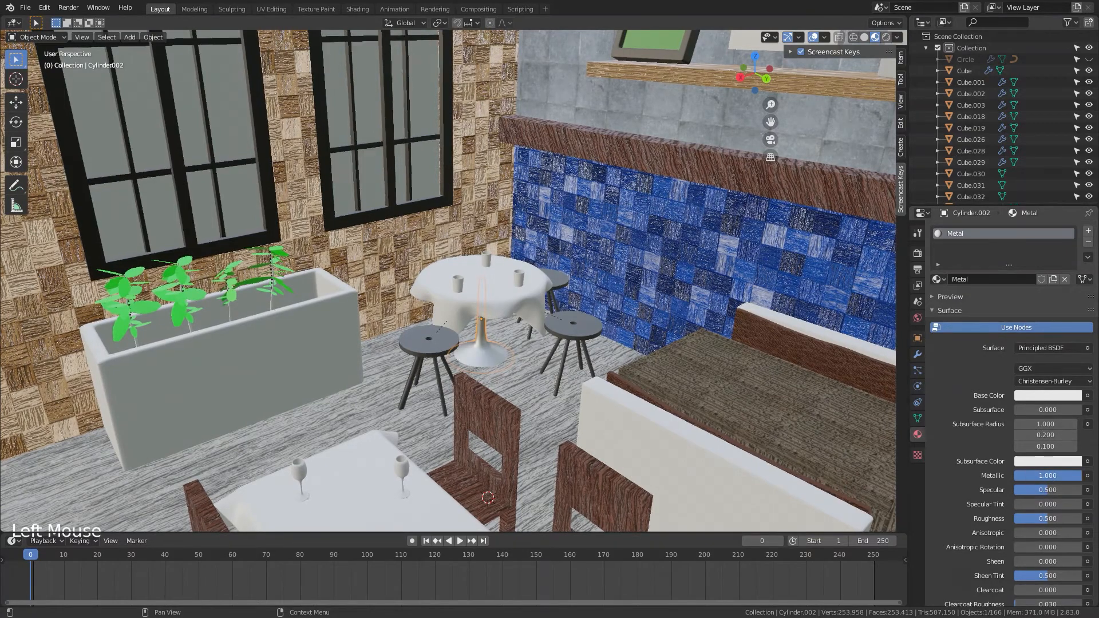
{"action": "scroll", "coordinate": [614, 342], "scroll_direction": "up", "scroll_amount": 5}
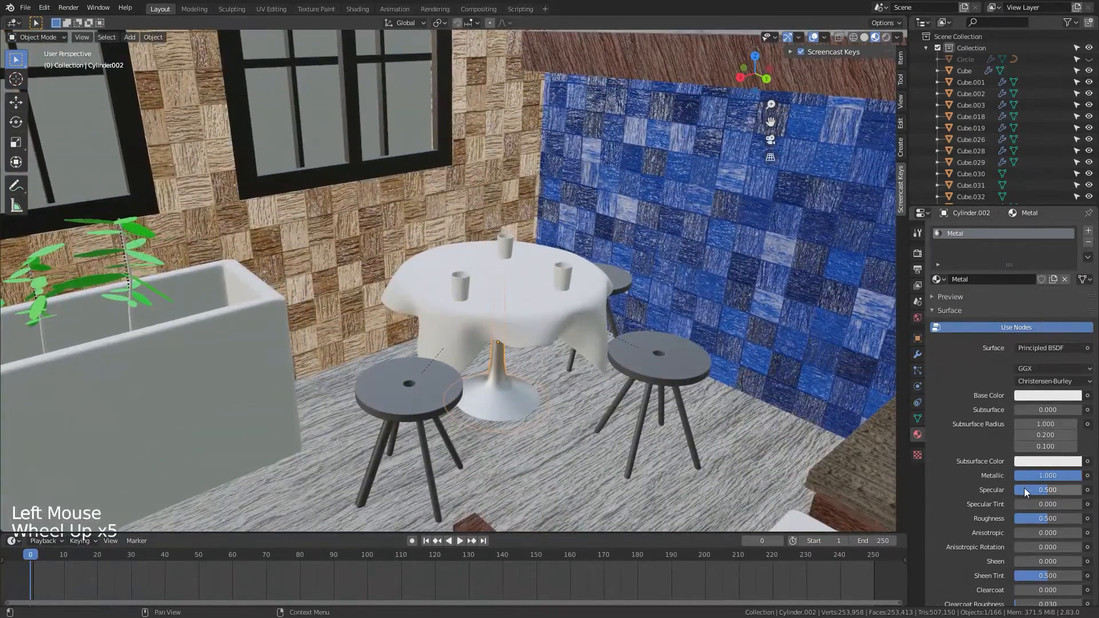
{"action": "left_click", "coordinate": [1038, 515]}
{"action": "mouse_move", "coordinate": [1039, 515]}
{"action": "left_mouse_down"}
{"action": "mouse_move", "coordinate": [970, 514]}
{"action": "mouse_move", "coordinate": [1057, 517]}
{"action": "mouse_move", "coordinate": [1024, 517]}
{"action": "left_mouse_up"}
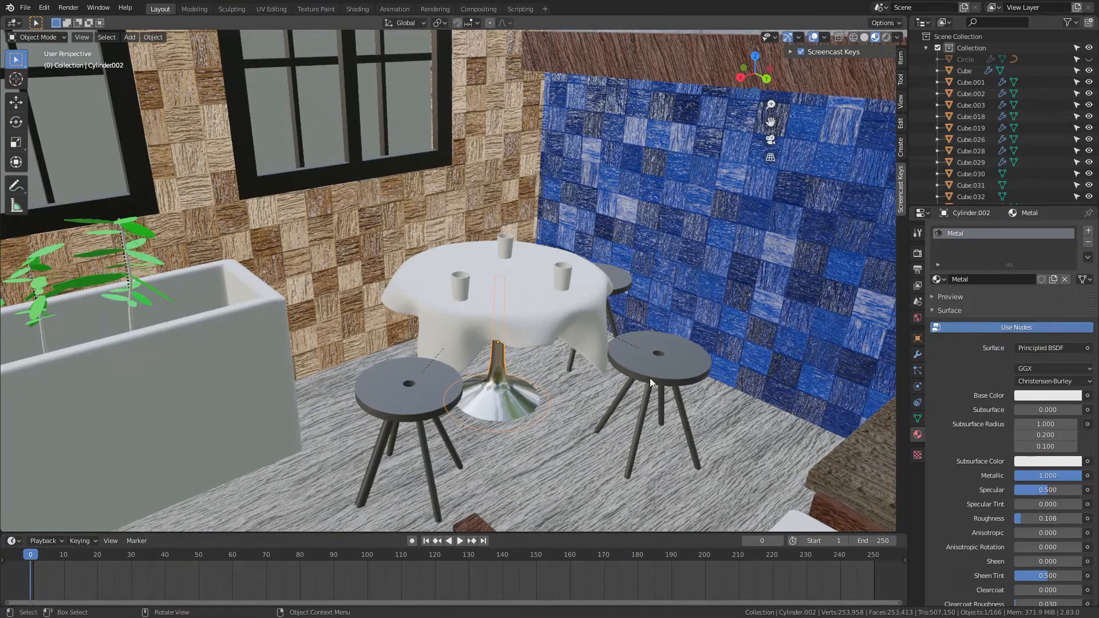
Step: Darken the base colour of the round table pedestal's Metal material to a mid grey
{"action": "scroll", "coordinate": [613, 394], "scroll_direction": "up", "scroll_amount": 4}
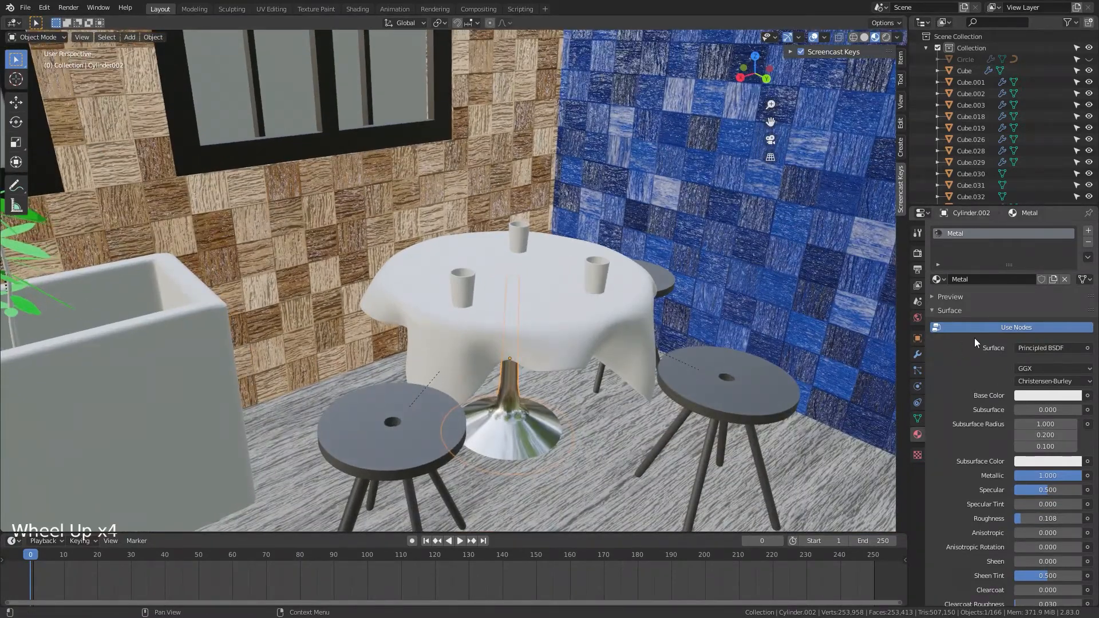
{"action": "left_click", "coordinate": [1061, 396]}
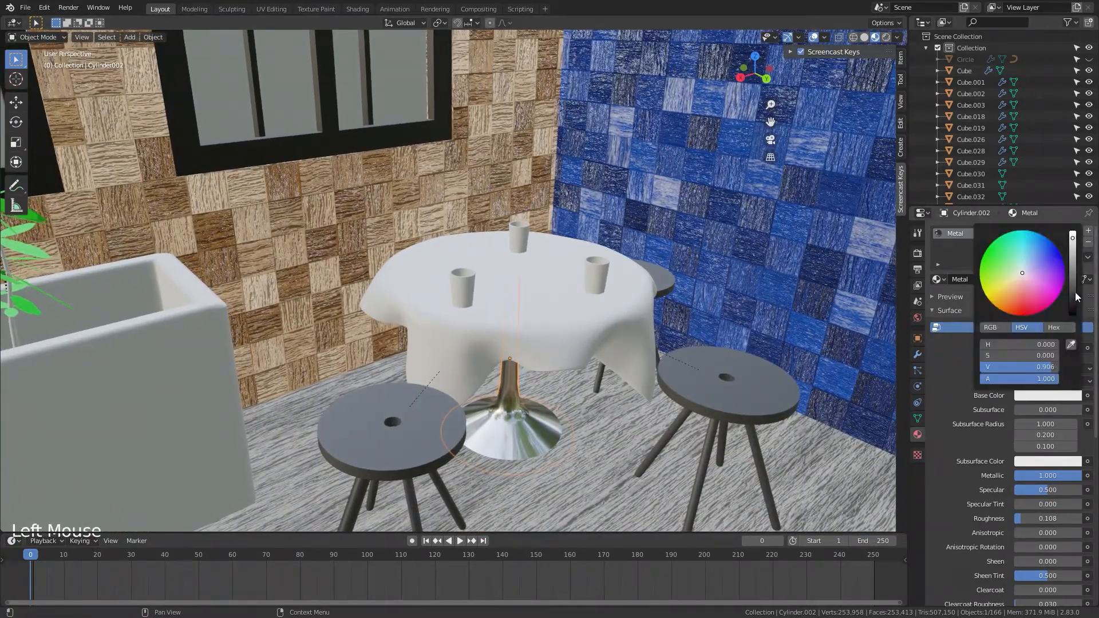
{"action": "left_click_drag", "start_coordinate": [1075, 255], "coordinate": [1074, 269]}
{"action": "scroll", "coordinate": [809, 367], "scroll_direction": "down", "scroll_amount": 8}
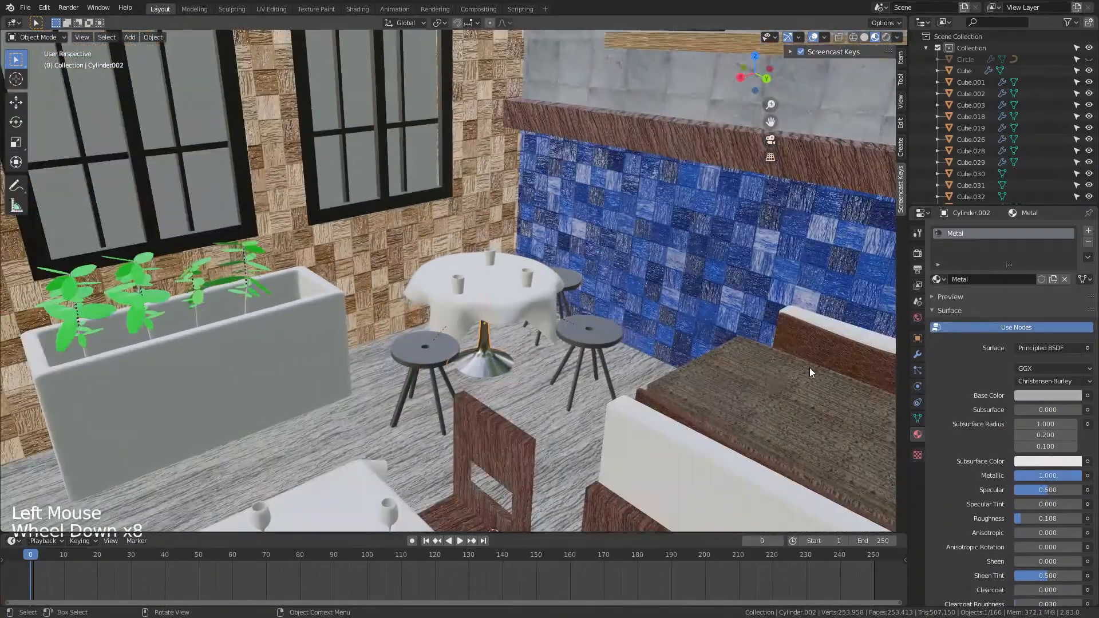
Step: Isolate the rectangular dining table in local view
{"action": "middle_click_drag", "start_coordinate": [810, 367], "coordinate": [804, 214], "text": "shift"}
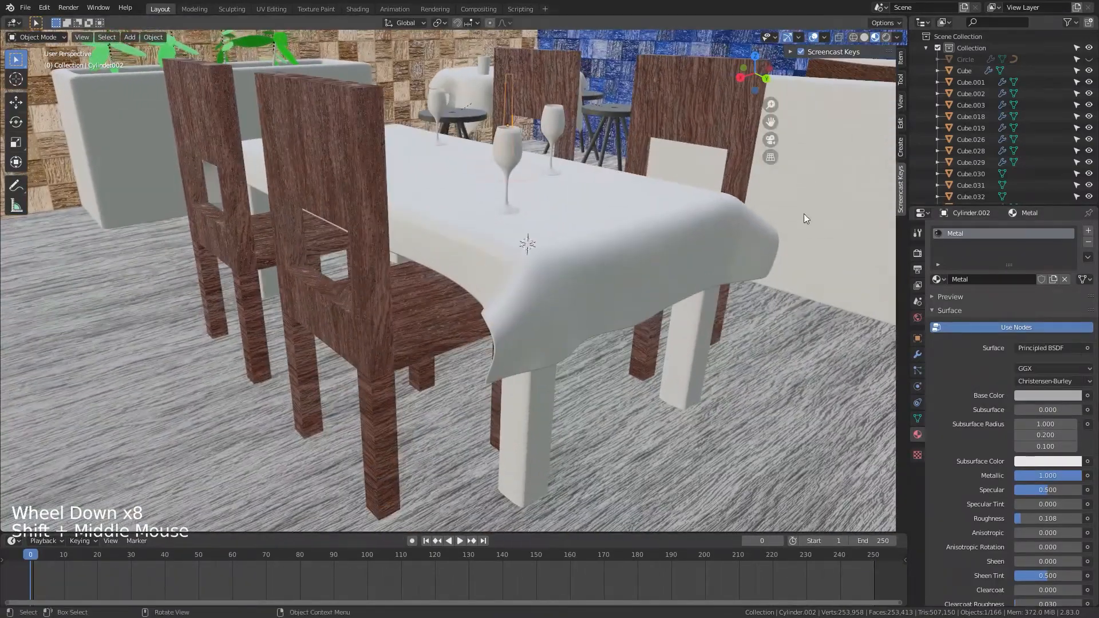
{"action": "left_click", "coordinate": [692, 344]}
{"action": "middle_click_drag", "start_coordinate": [775, 363], "coordinate": [725, 352]}
{"action": "key", "text": "KP_Divide"}
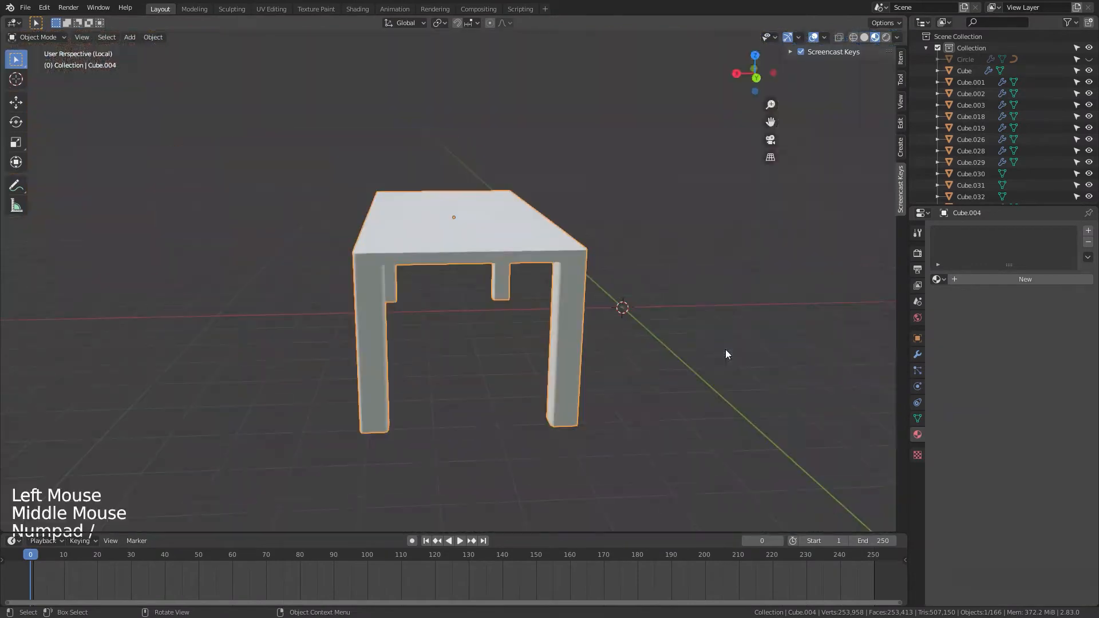
{"action": "scroll", "coordinate": [646, 345], "scroll_direction": "up", "scroll_amount": 1}
{"action": "middle_click_drag", "start_coordinate": [647, 346], "coordinate": [650, 319]}
Step: Select the faces of all four dining table legs in Edit Mode, using a wireframe side view
{"action": "key", "text": "Tab"}
{"action": "scroll", "coordinate": [650, 319], "scroll_direction": "up", "scroll_amount": 1}
{"action": "key", "text": "KP_3"}
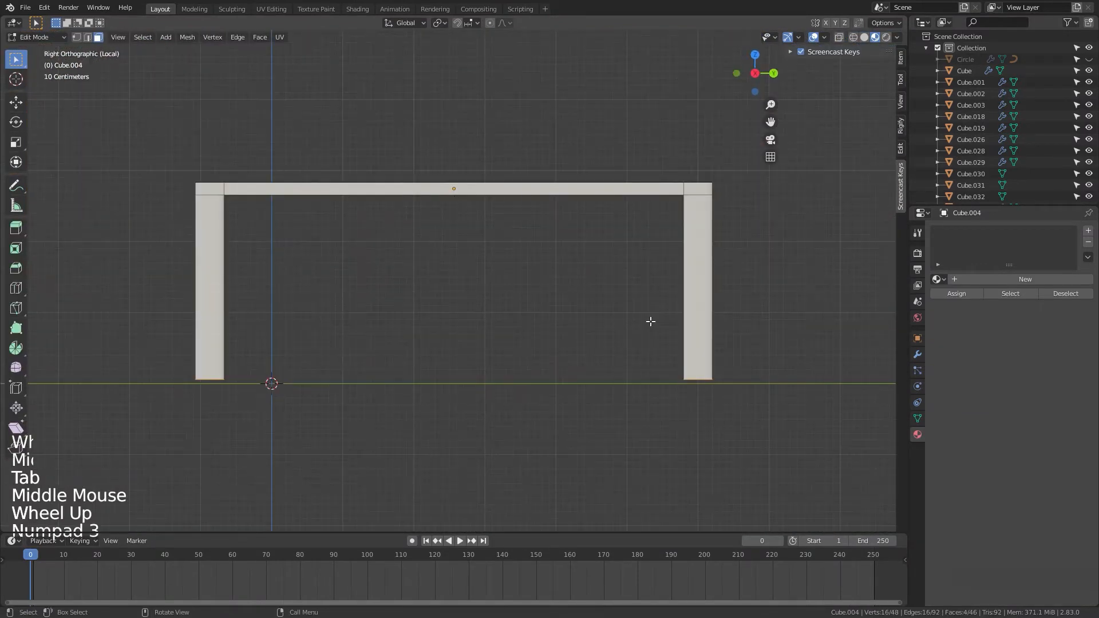
{"action": "key", "text": "z"}
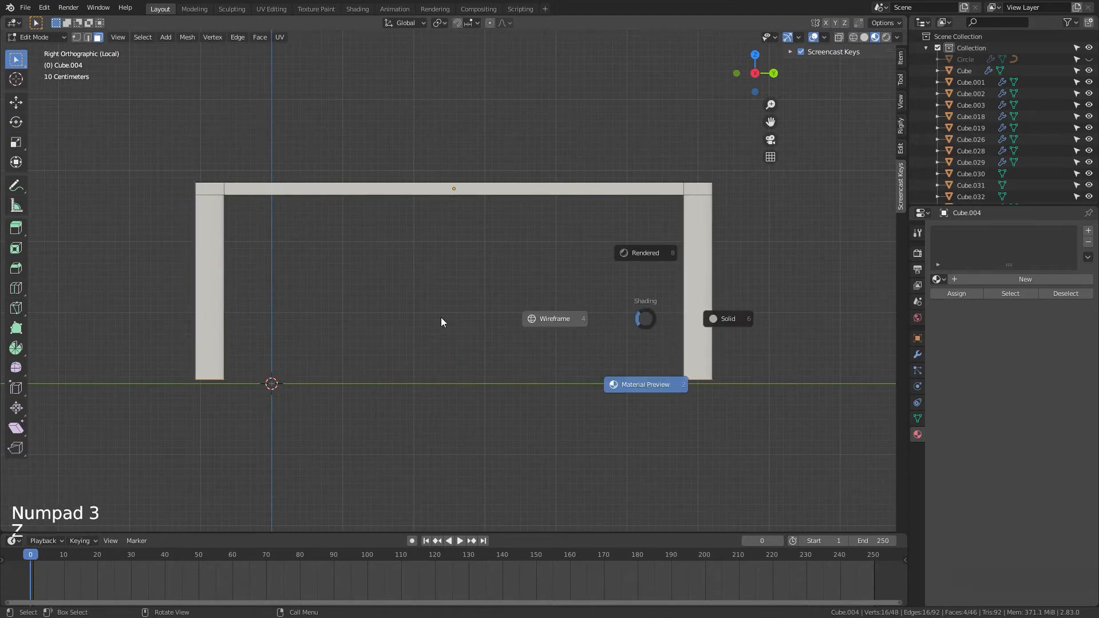
{"action": "key", "text": "z"}
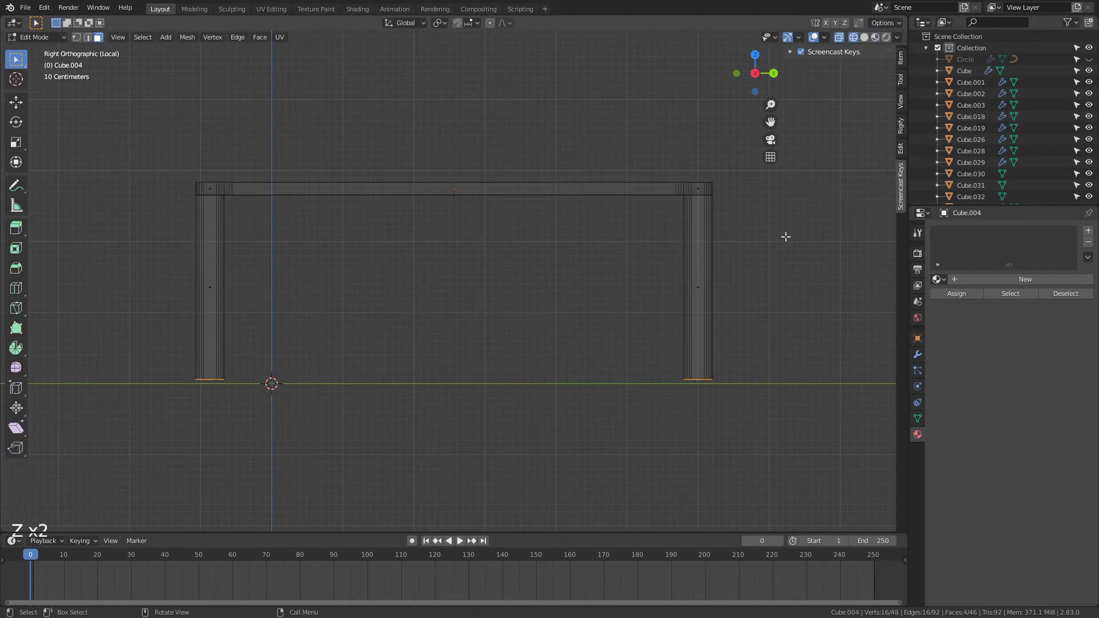
{"action": "left_click_drag", "start_coordinate": [786, 237], "coordinate": [151, 442]}
{"action": "middle_click_drag", "start_coordinate": [710, 376], "coordinate": [503, 390]}
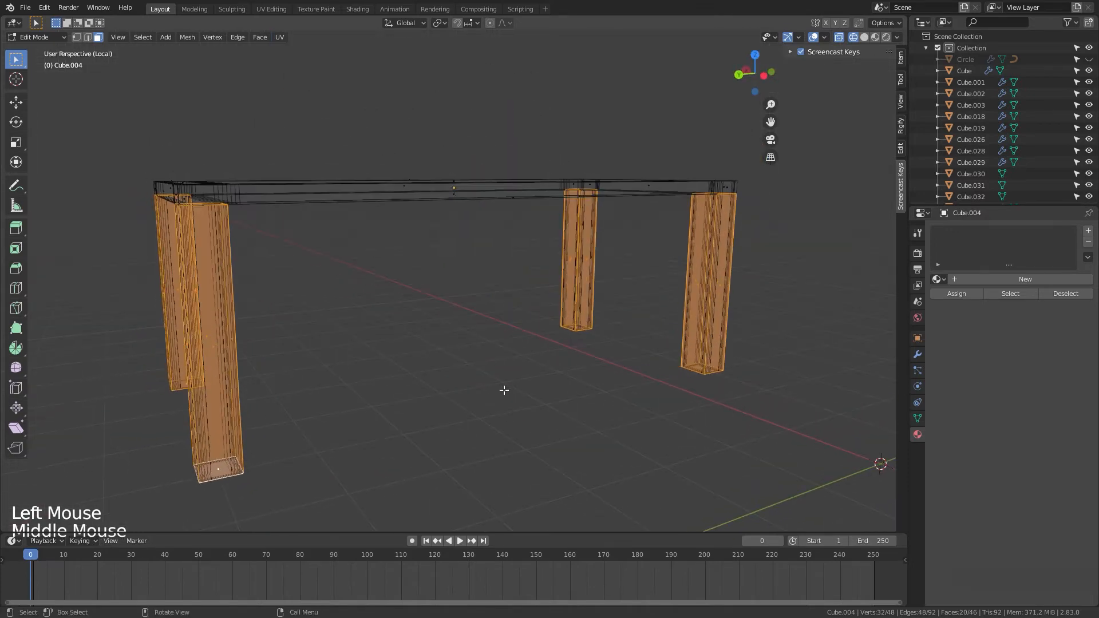
Step: Give the dining table the existing Metal material and return to Object Mode
{"action": "left_click", "coordinate": [936, 278]}
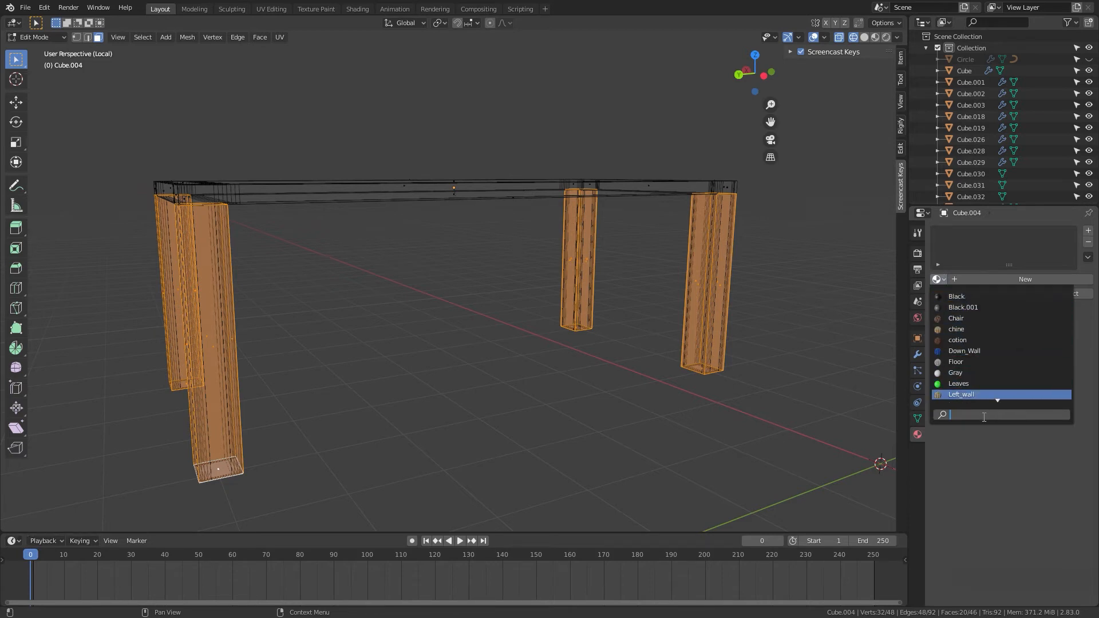
{"action": "type", "text": "me"}
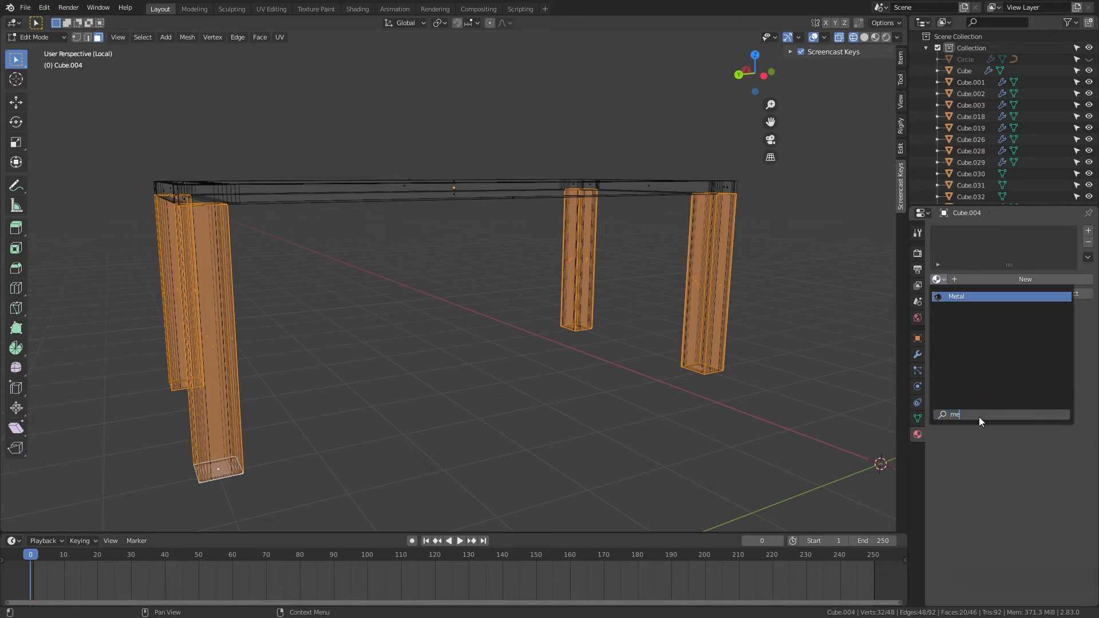
{"action": "key", "text": "Return"}
{"action": "left_click", "coordinate": [570, 338]}
{"action": "key", "text": "Tab"}
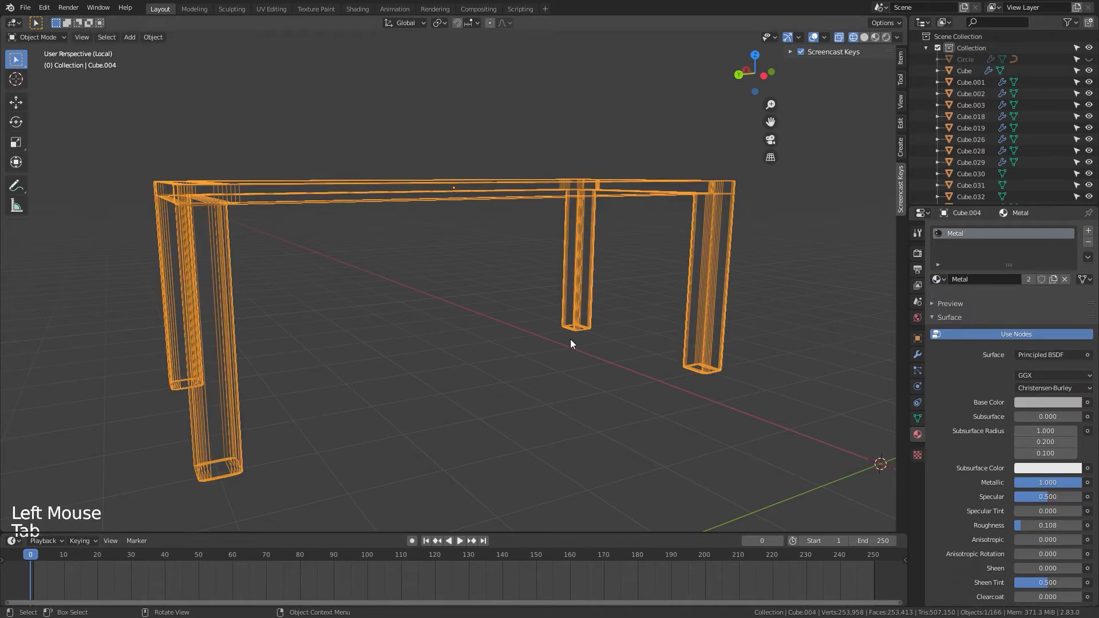
Step: Exit the table's local view and restore Material Preview shading for the whole room
{"action": "key", "text": "KP_Divide"}
{"action": "key", "text": "z"}
{"action": "scroll", "coordinate": [625, 338], "scroll_direction": "down", "scroll_amount": 2}
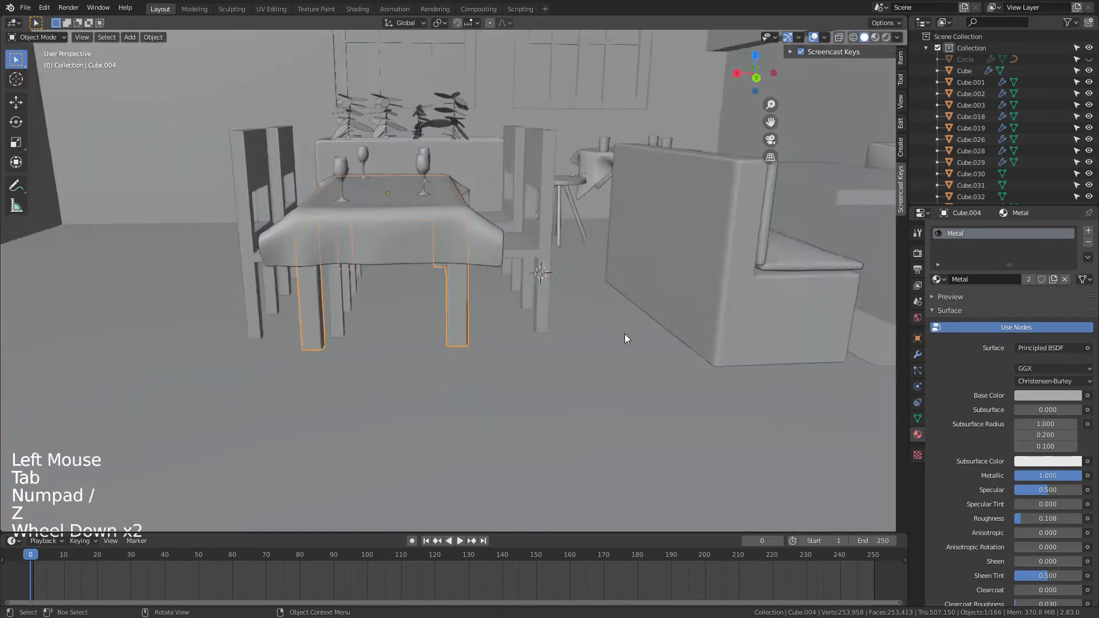
{"action": "scroll", "coordinate": [624, 334], "scroll_direction": "down", "scroll_amount": 1}
{"action": "key", "text": "z"}
{"action": "left_click", "coordinate": [609, 401]}
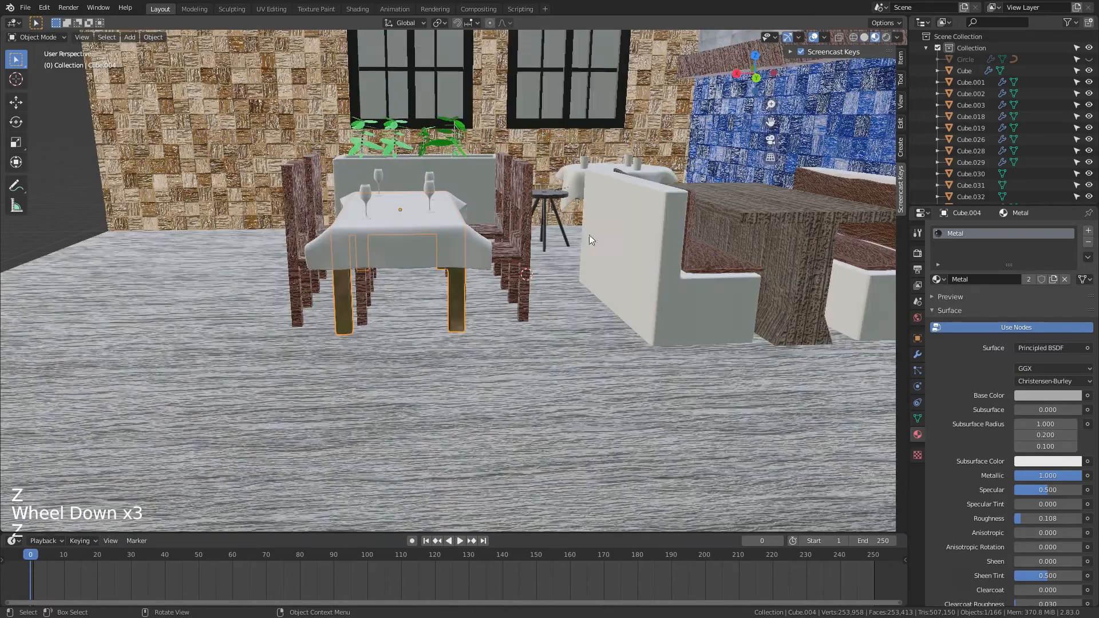
Step: Assign the existing Black.001 material to the booth bench nearest the dining table
{"action": "middle_click_drag", "start_coordinate": [564, 264], "coordinate": [568, 316]}
{"action": "left_click", "coordinate": [560, 371]}
{"action": "scroll", "coordinate": [560, 371], "scroll_direction": "up", "scroll_amount": 1}
{"action": "middle_click_drag", "start_coordinate": [559, 371], "coordinate": [517, 366]}
{"action": "scroll", "coordinate": [560, 338], "scroll_direction": "up", "scroll_amount": 3}
{"action": "scroll", "coordinate": [558, 332], "scroll_direction": "down", "scroll_amount": 2}
{"action": "scroll", "coordinate": [580, 342], "scroll_direction": "down", "scroll_amount": 5}
{"action": "scroll", "coordinate": [560, 348], "scroll_direction": "up", "scroll_amount": 1}
{"action": "left_click", "coordinate": [550, 360]}
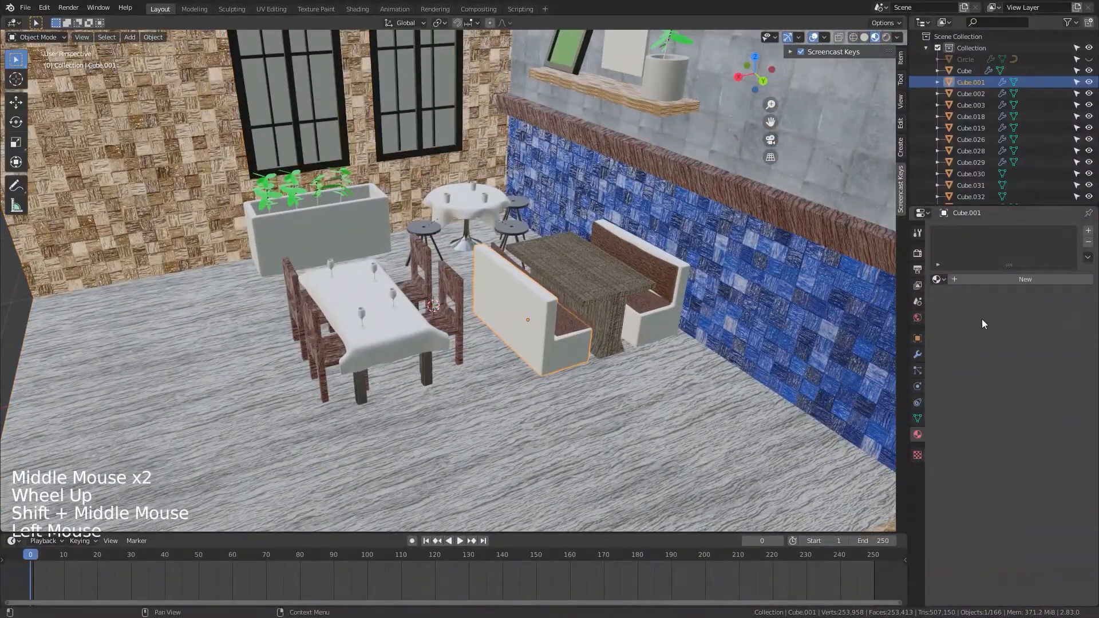
{"action": "left_click", "coordinate": [938, 279]}
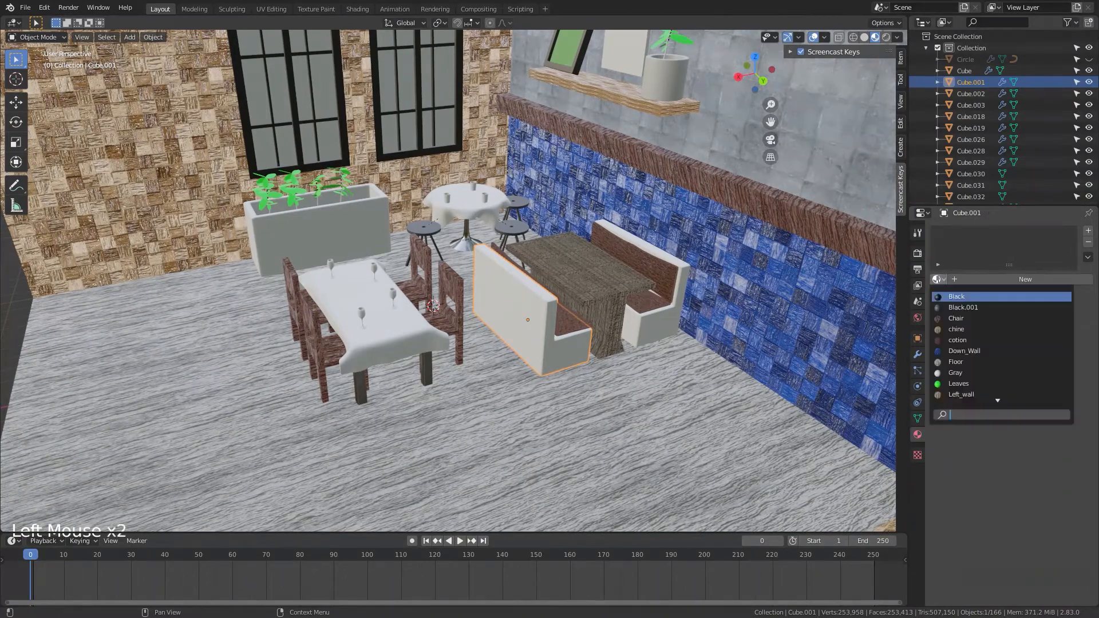
{"action": "left_click", "coordinate": [952, 308]}
Step: Assign the existing Black.001 material to the booth bench against the blue wall
{"action": "middle_click_drag", "start_coordinate": [702, 332], "coordinate": [643, 344]}
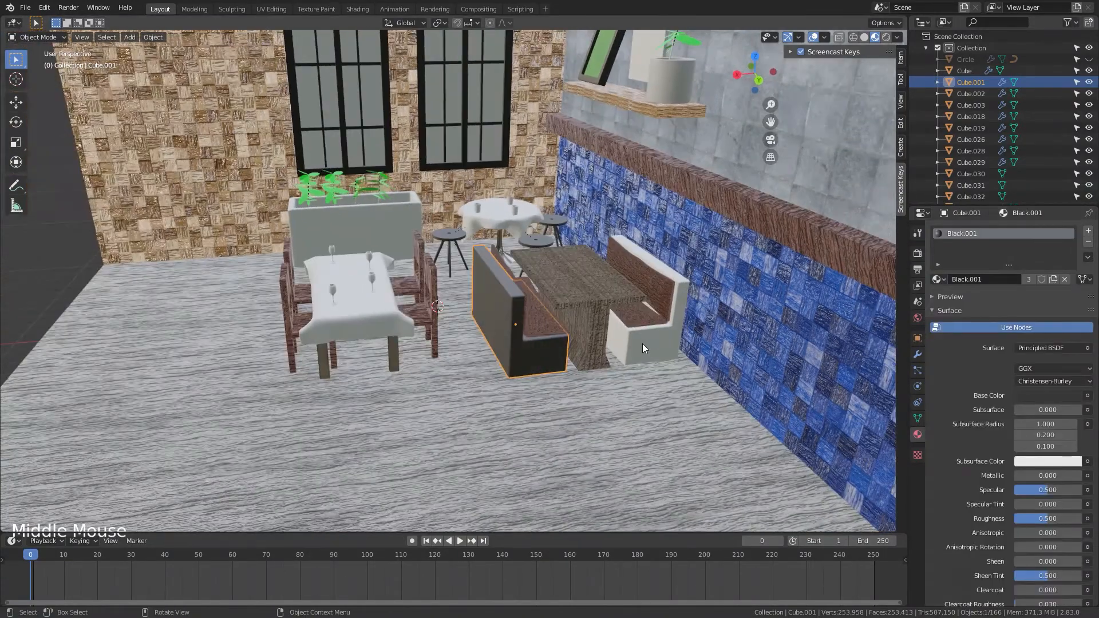
{"action": "left_click", "coordinate": [642, 343]}
{"action": "left_click", "coordinate": [939, 280]}
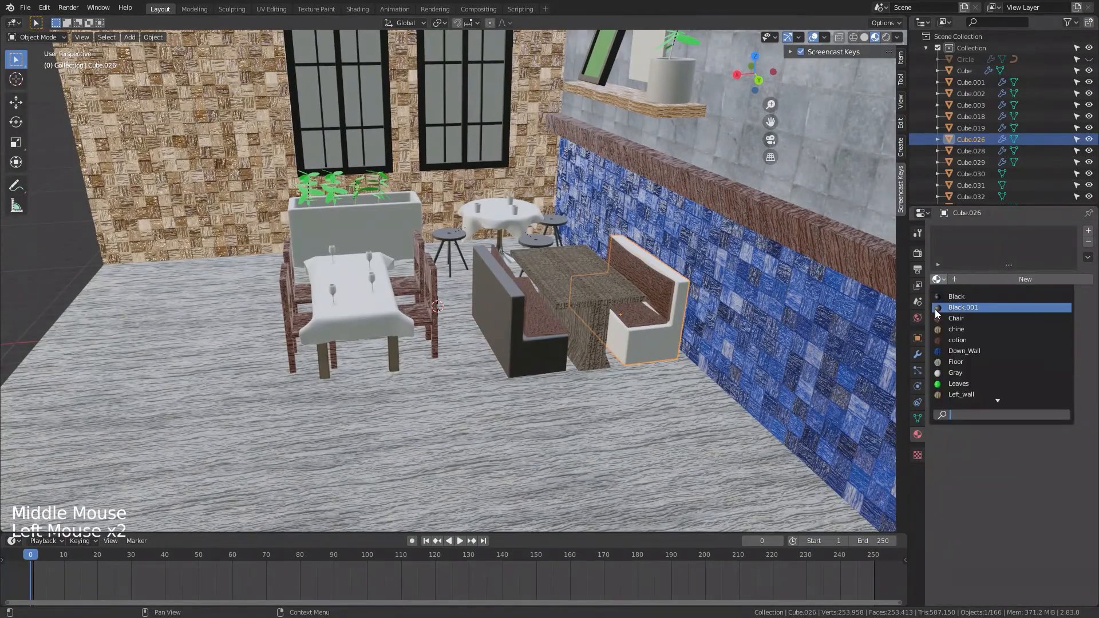
{"action": "left_click", "coordinate": [608, 409]}
{"action": "scroll", "coordinate": [617, 407], "scroll_direction": "up", "scroll_amount": 4}
{"action": "scroll", "coordinate": [617, 406], "scroll_direction": "down", "scroll_amount": 4}
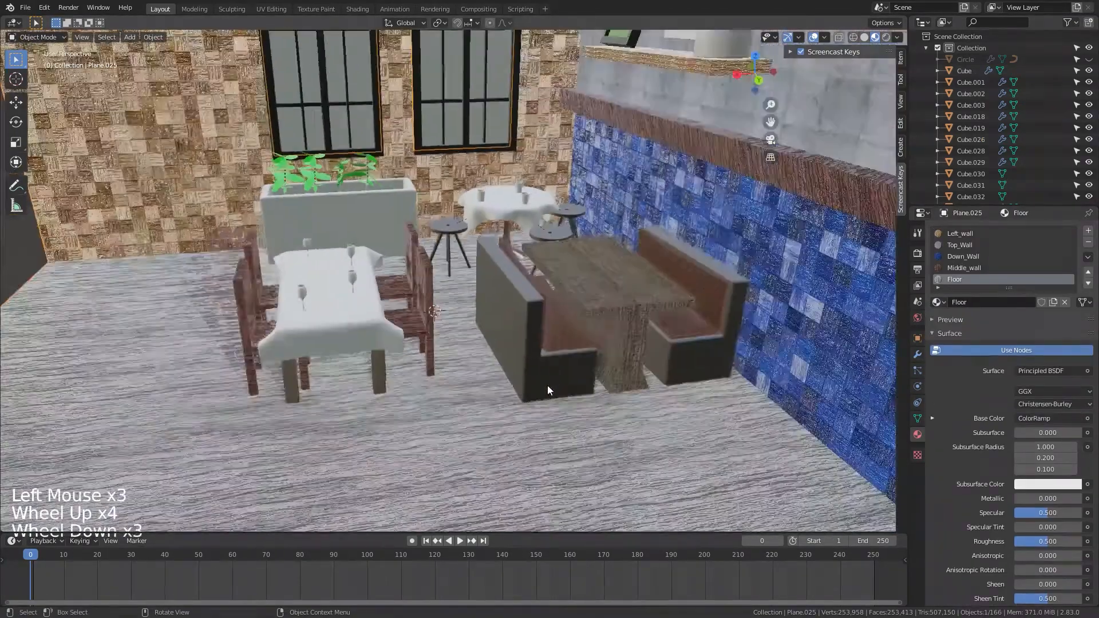
Step: Give the planter box a new material with a dark brown base colour of hue 0.077, saturation 1.000 and value 0.347
{"action": "middle_click_drag", "start_coordinate": [547, 385], "coordinate": [576, 402]}
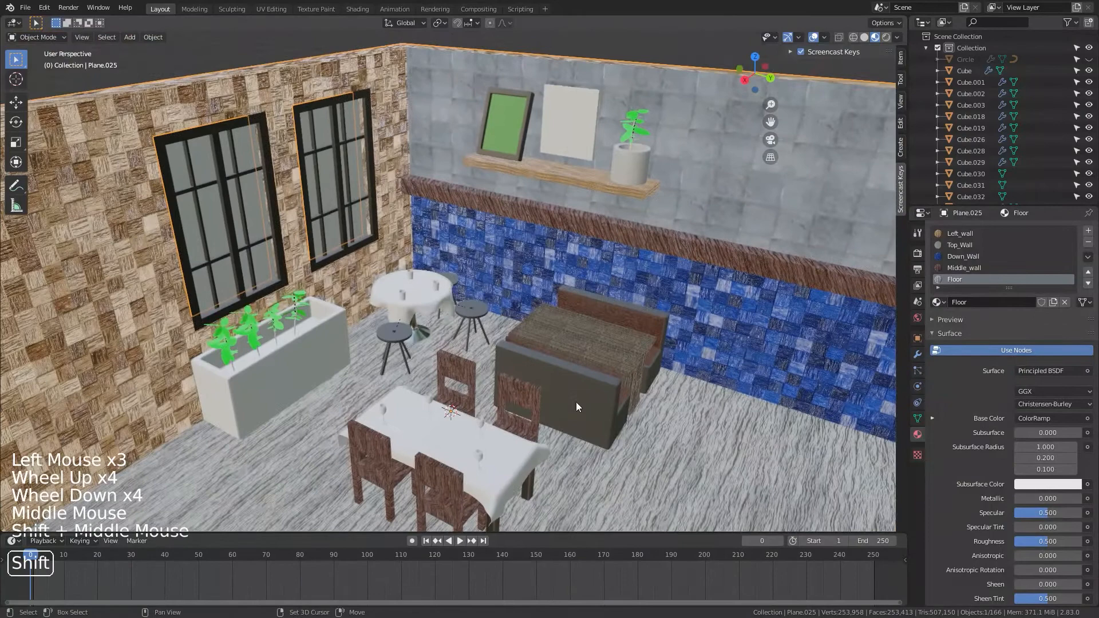
{"action": "left_click", "coordinate": [305, 365]}
{"action": "left_click", "coordinate": [937, 280]}
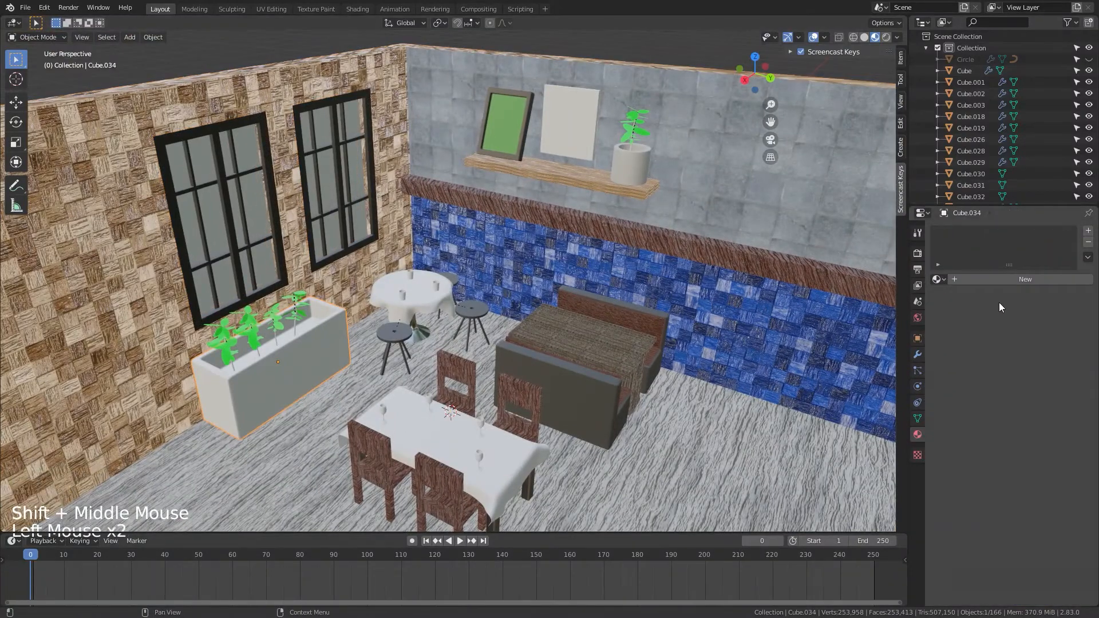
{"action": "left_click", "coordinate": [937, 279]}
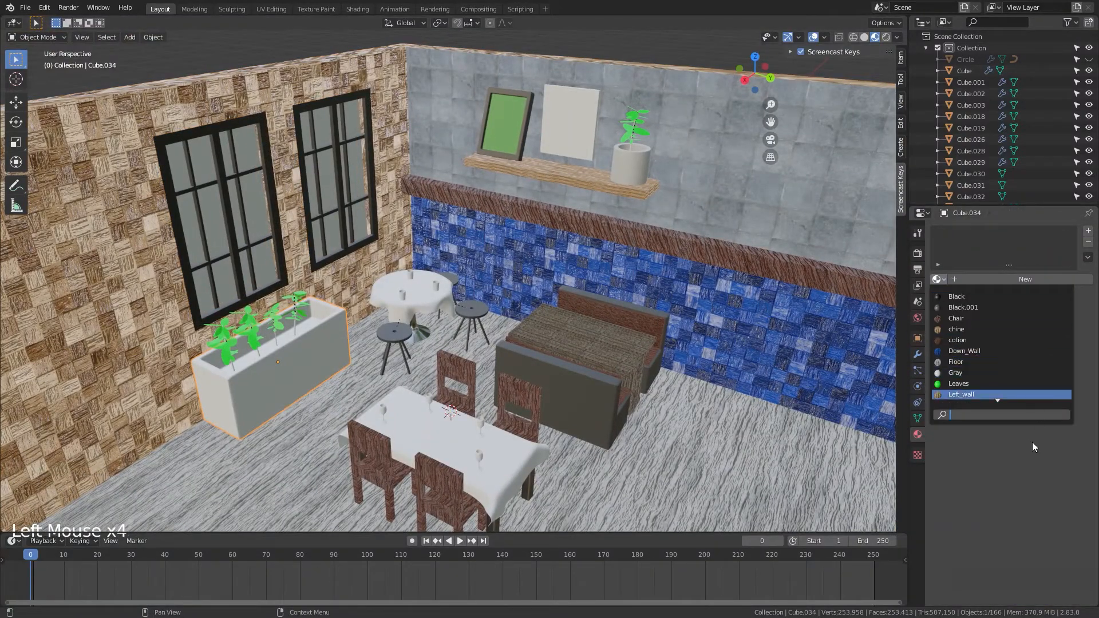
{"action": "left_click", "coordinate": [996, 280]}
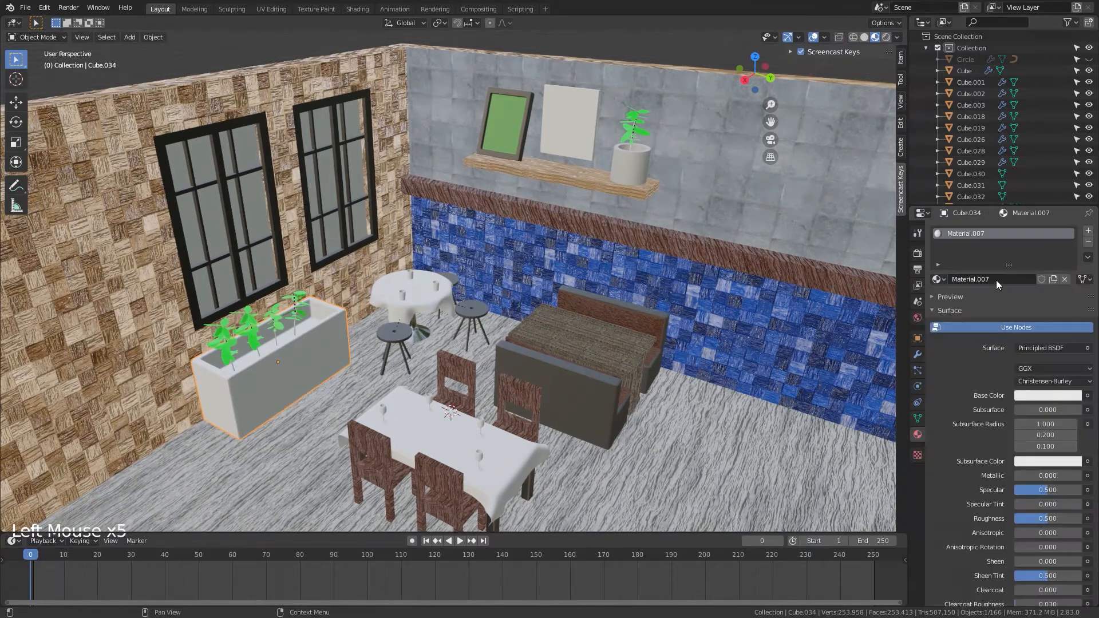
{"action": "left_click", "coordinate": [1033, 394]}
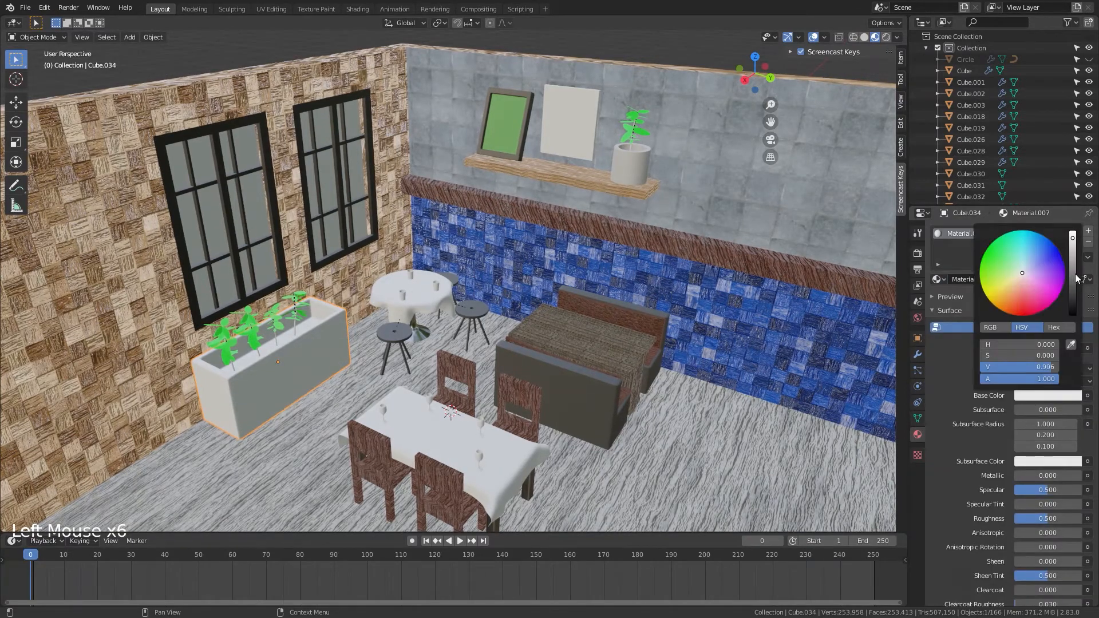
{"action": "mouse_move", "coordinate": [1074, 279]}
{"action": "left_mouse_down"}
{"action": "mouse_move", "coordinate": [994, 304]}
{"action": "mouse_move", "coordinate": [1002, 311]}
{"action": "left_mouse_up"}
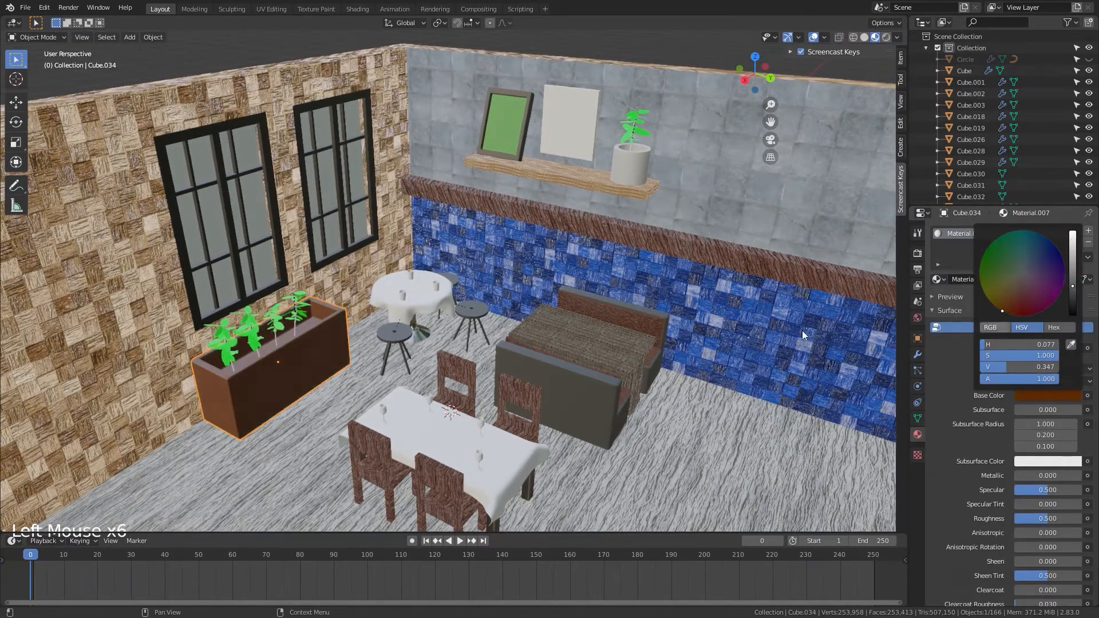
Step: Assign the planter's brown Material.007 to the plant stems in the planter box
{"action": "middle_click_drag", "start_coordinate": [803, 335], "coordinate": [529, 348]}
{"action": "middle_click_drag", "start_coordinate": [833, 244], "coordinate": [628, 392], "text": "shift"}
{"action": "scroll", "coordinate": [646, 331], "scroll_direction": "up", "scroll_amount": 2}
{"action": "scroll", "coordinate": [645, 328], "scroll_direction": "up", "scroll_amount": 5}
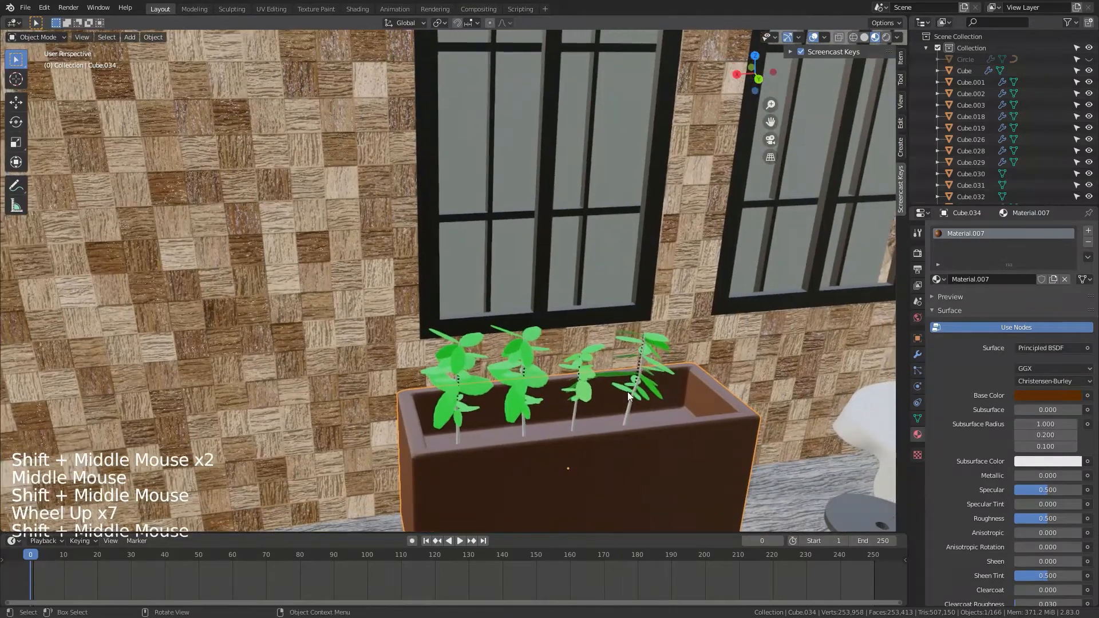
{"action": "left_click", "coordinate": [630, 403]}
{"action": "left_click", "coordinate": [940, 279]}
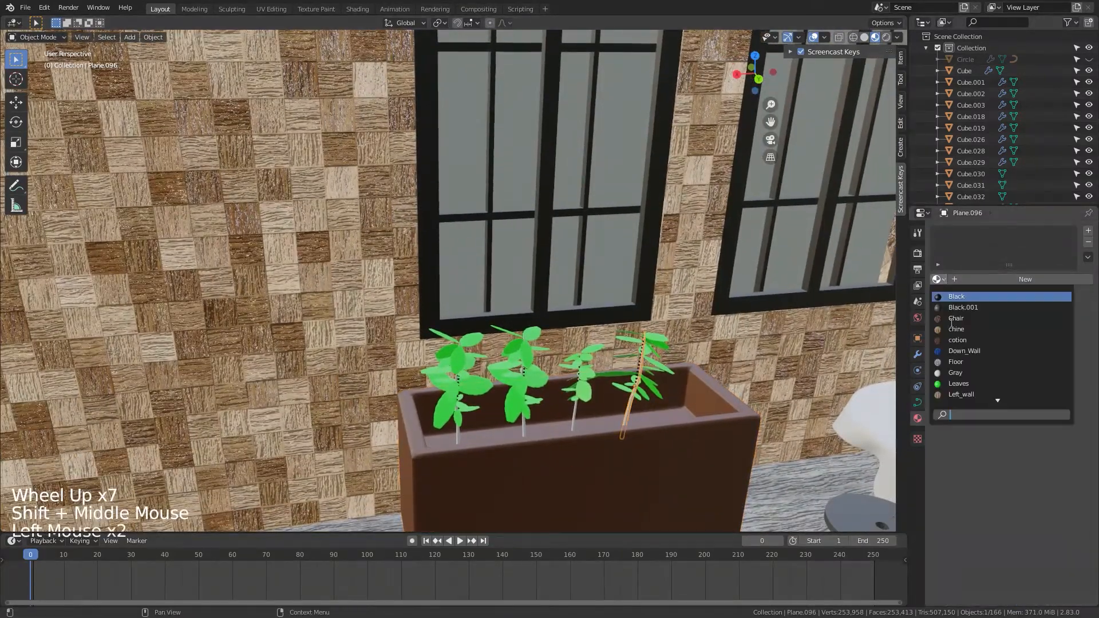
{"action": "scroll", "coordinate": [984, 353], "scroll_direction": "down", "scroll_amount": 17}
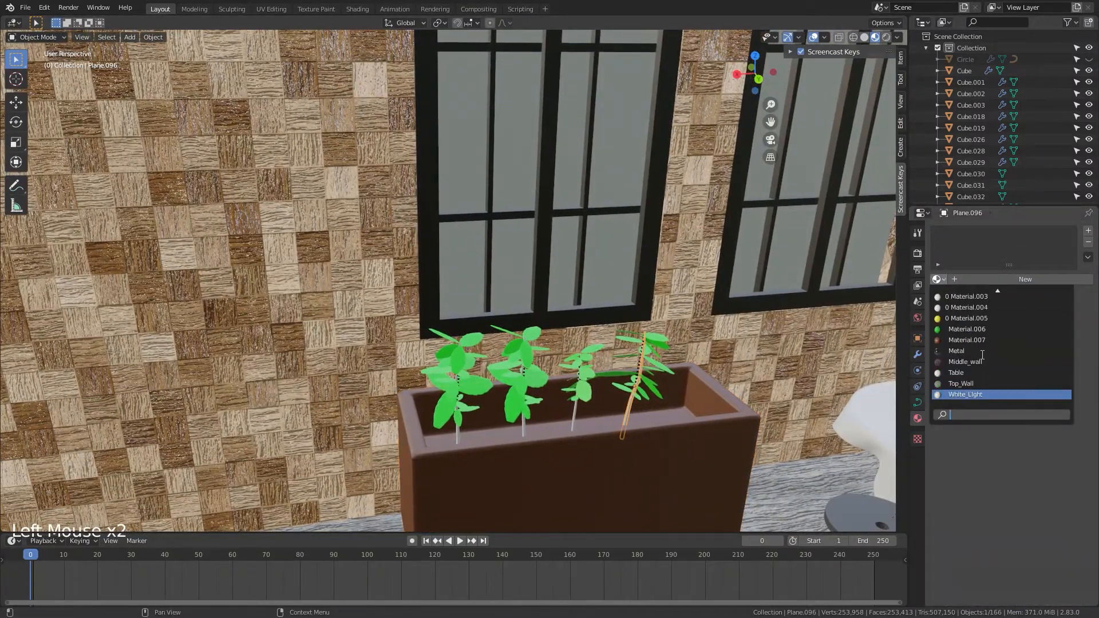
{"action": "scroll", "coordinate": [983, 354], "scroll_direction": "up", "scroll_amount": 3}
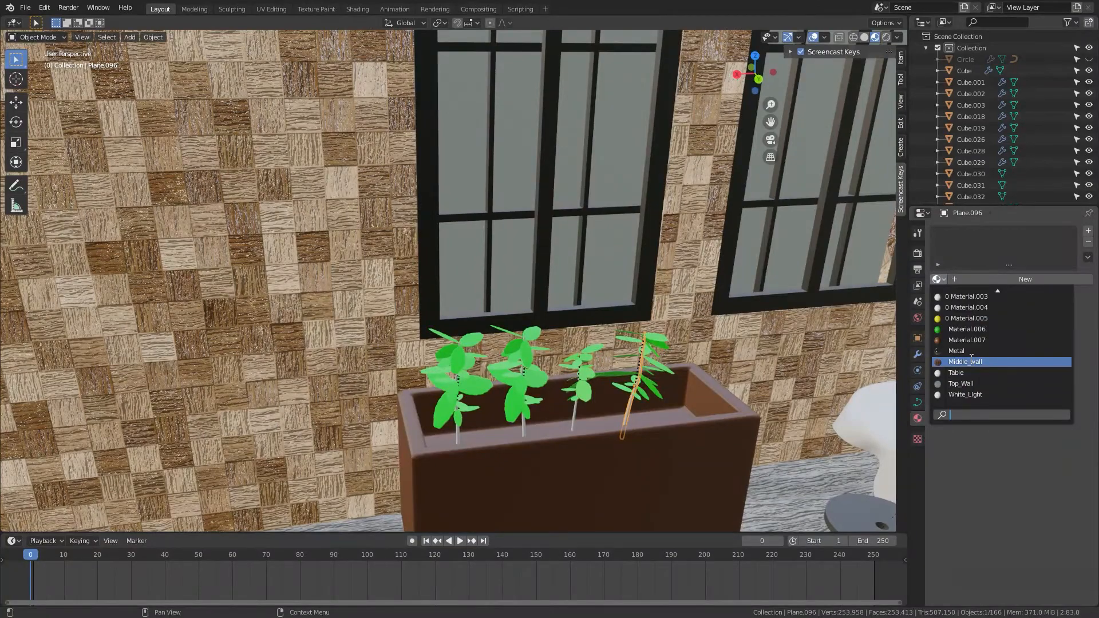
{"action": "left_click", "coordinate": [983, 341]}
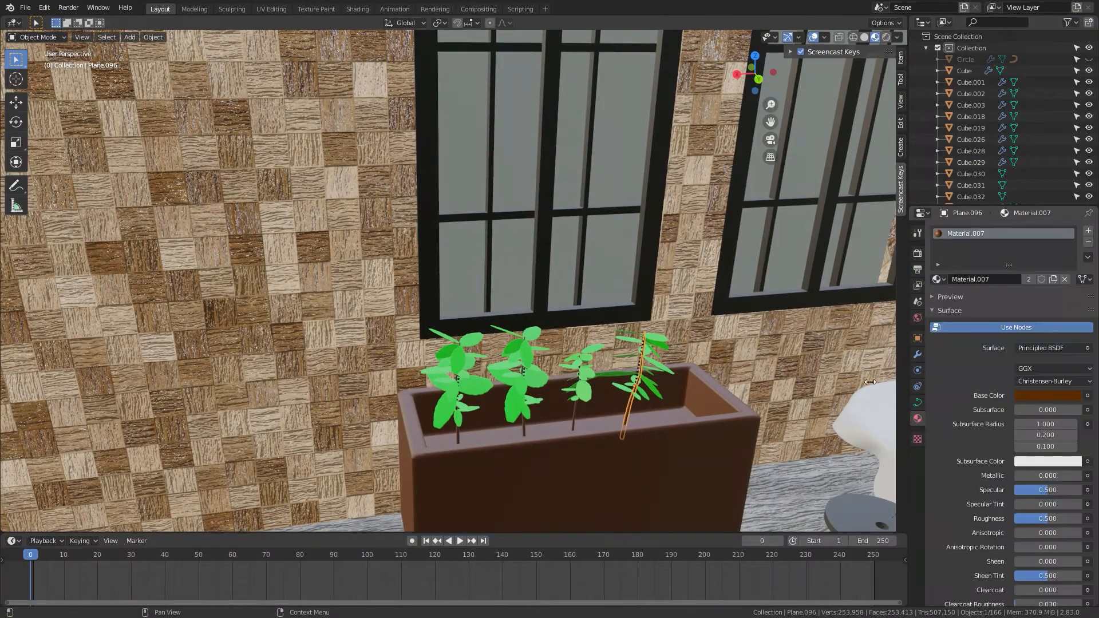
{"action": "middle_click_drag", "start_coordinate": [771, 377], "coordinate": [724, 327]}
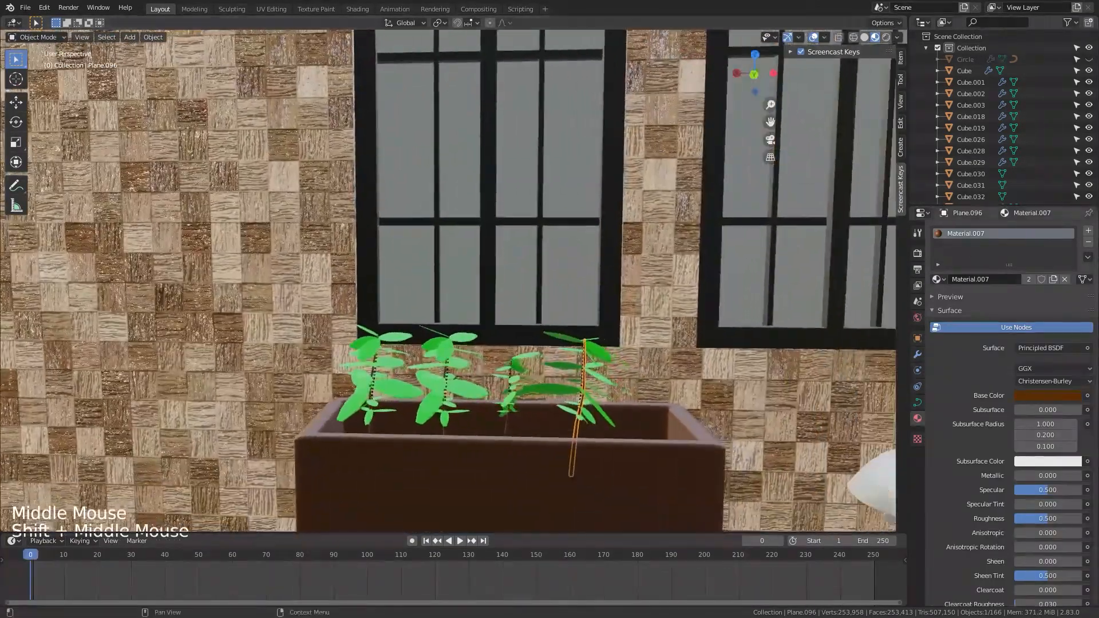
Step: Make the stems' brown material an independent copy and lighten its base colour to value 0.513
{"action": "left_click", "coordinate": [1053, 279]}
{"action": "left_click", "coordinate": [1049, 394]}
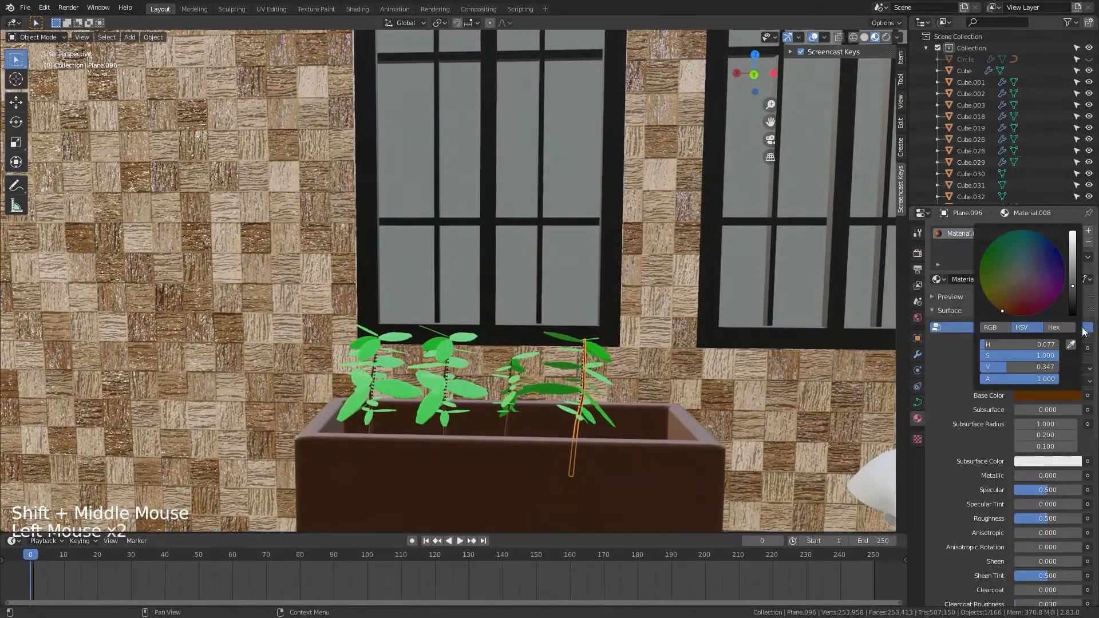
{"action": "left_click_drag", "start_coordinate": [1072, 286], "coordinate": [1073, 272]}
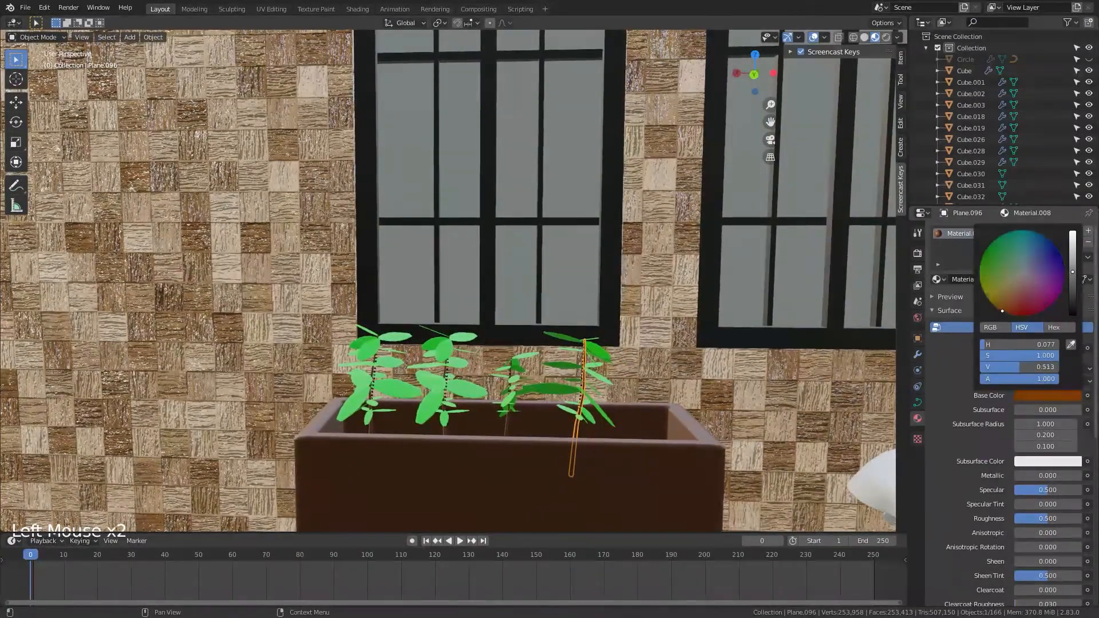
Step: Deselect the stem and examine the materials across the whole room and around the dining furniture
{"action": "scroll", "coordinate": [792, 394], "scroll_direction": "down", "scroll_amount": 7}
{"action": "middle_click_drag", "start_coordinate": [792, 394], "coordinate": [645, 326]}
{"action": "scroll", "coordinate": [679, 248], "scroll_direction": "down", "scroll_amount": 5}
{"action": "middle_click_drag", "start_coordinate": [700, 253], "coordinate": [692, 300]}
{"action": "left_click", "coordinate": [692, 300]}
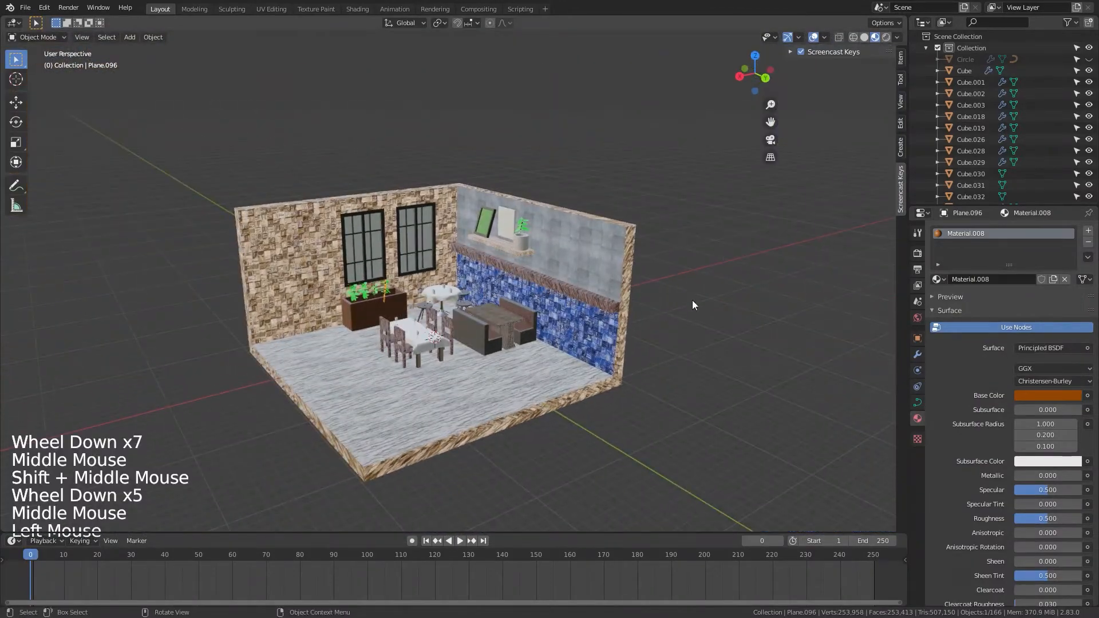
{"action": "scroll", "coordinate": [644, 318], "scroll_direction": "up", "scroll_amount": 7}
{"action": "middle_click_drag", "start_coordinate": [644, 344], "coordinate": [757, 180], "text": "shift"}
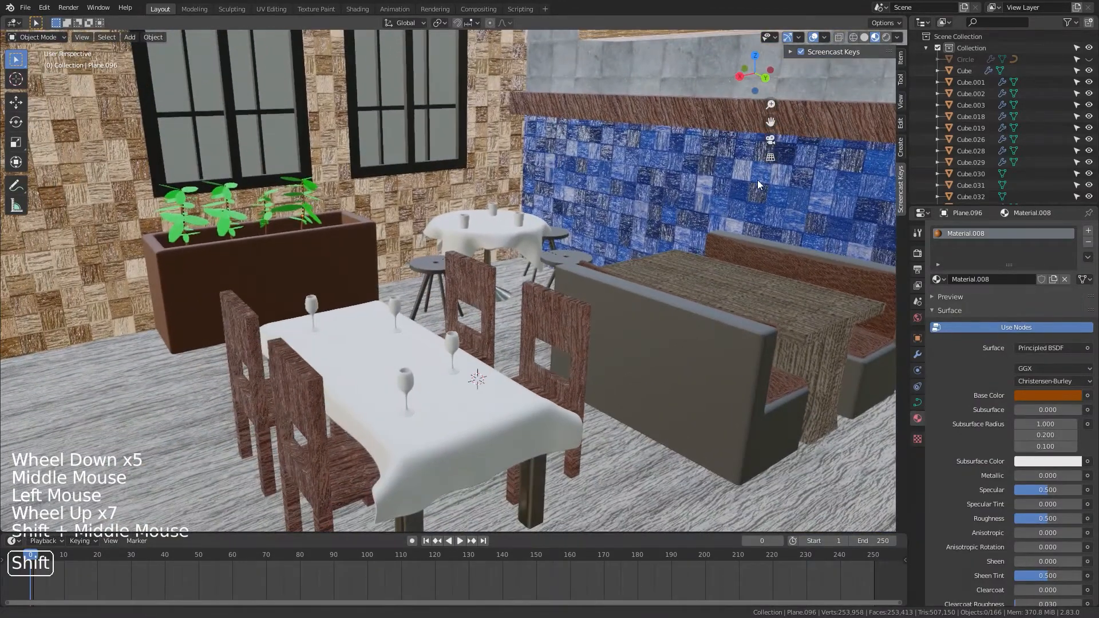
Step: Create a new material for the wine glass on the rectangular dining table and name it Glass
{"action": "middle_click_drag", "start_coordinate": [542, 259], "coordinate": [571, 273]}
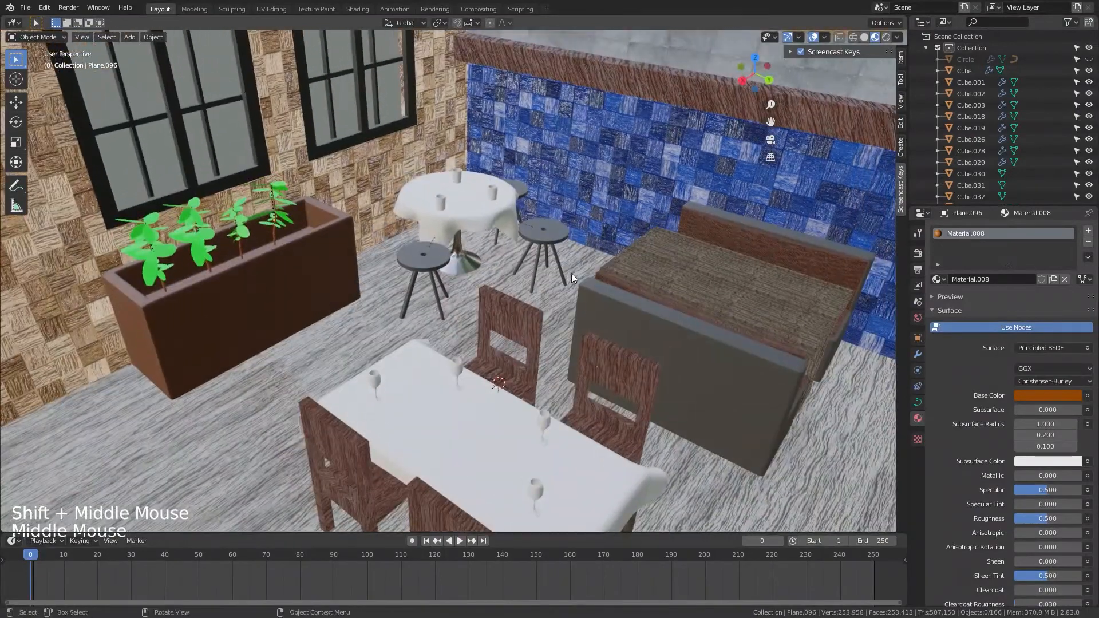
{"action": "left_click", "coordinate": [547, 418]}
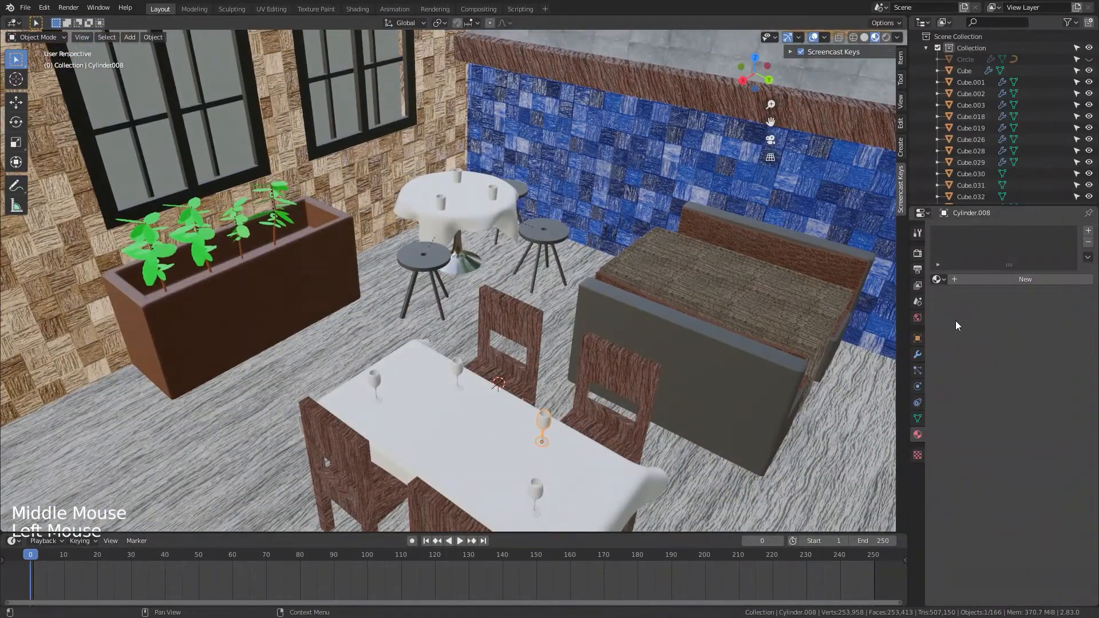
{"action": "left_click", "coordinate": [984, 279]}
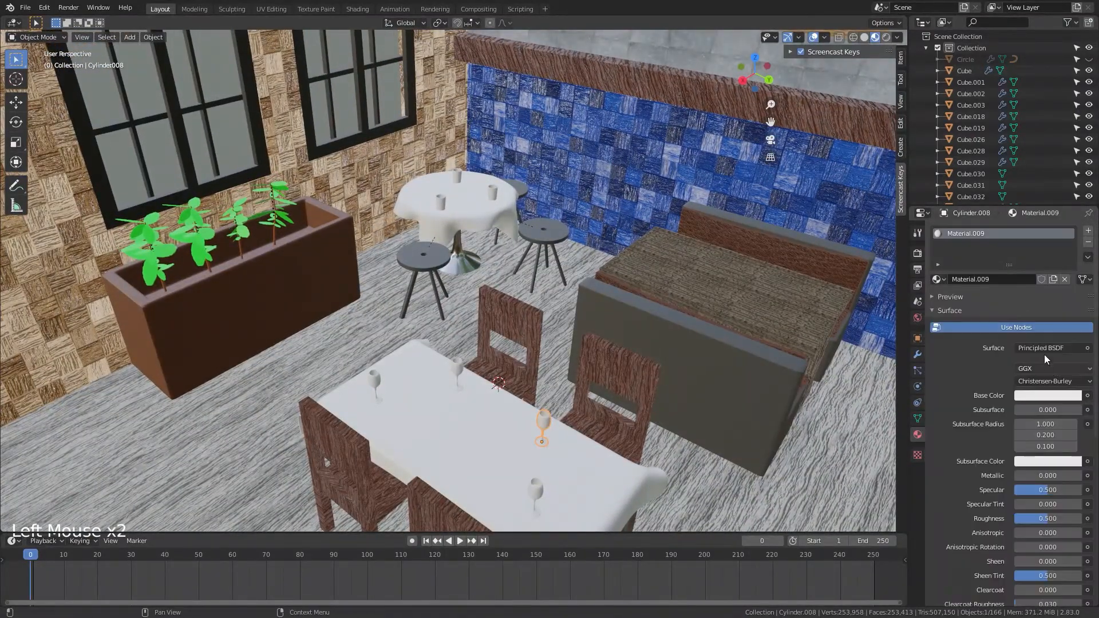
{"action": "scroll", "coordinate": [1037, 356], "scroll_direction": "down", "scroll_amount": 14}
{"action": "scroll", "coordinate": [968, 385], "scroll_direction": "up", "scroll_amount": 20}
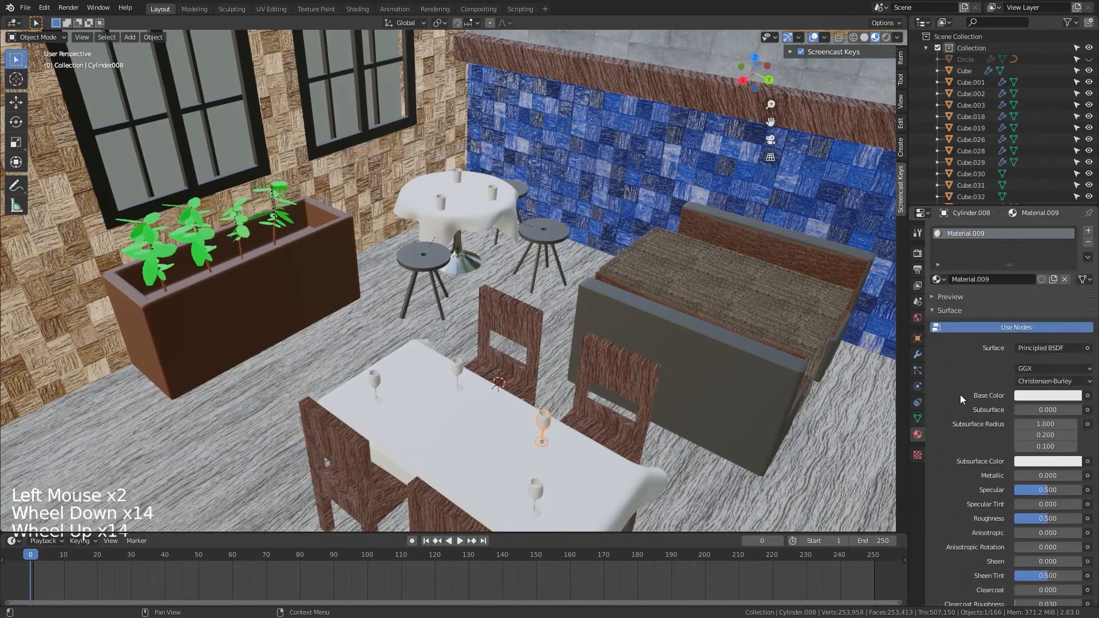
{"action": "left_click", "coordinate": [966, 232]}
{"action": "double_click", "coordinate": [966, 233]}
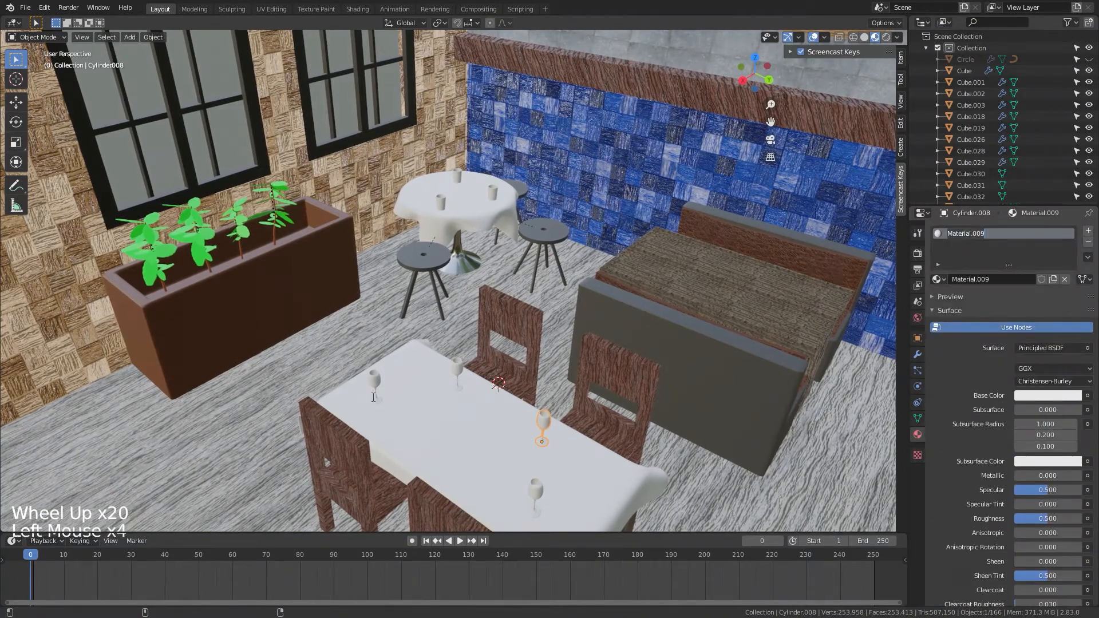
{"action": "type", "text": "Glass"}
{"action": "key", "text": "Return"}
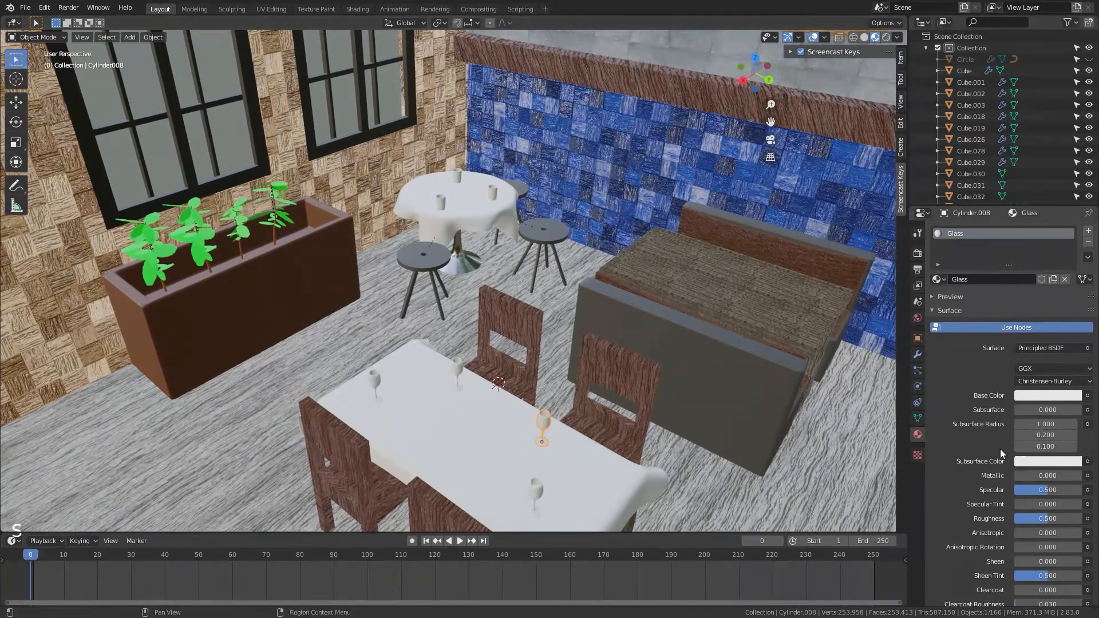
Step: Set the Glass material's transmission to 1.000
{"action": "scroll", "coordinate": [1021, 455], "scroll_direction": "down", "scroll_amount": 13}
{"action": "scroll", "coordinate": [1021, 455], "scroll_direction": "down", "scroll_amount": 6}
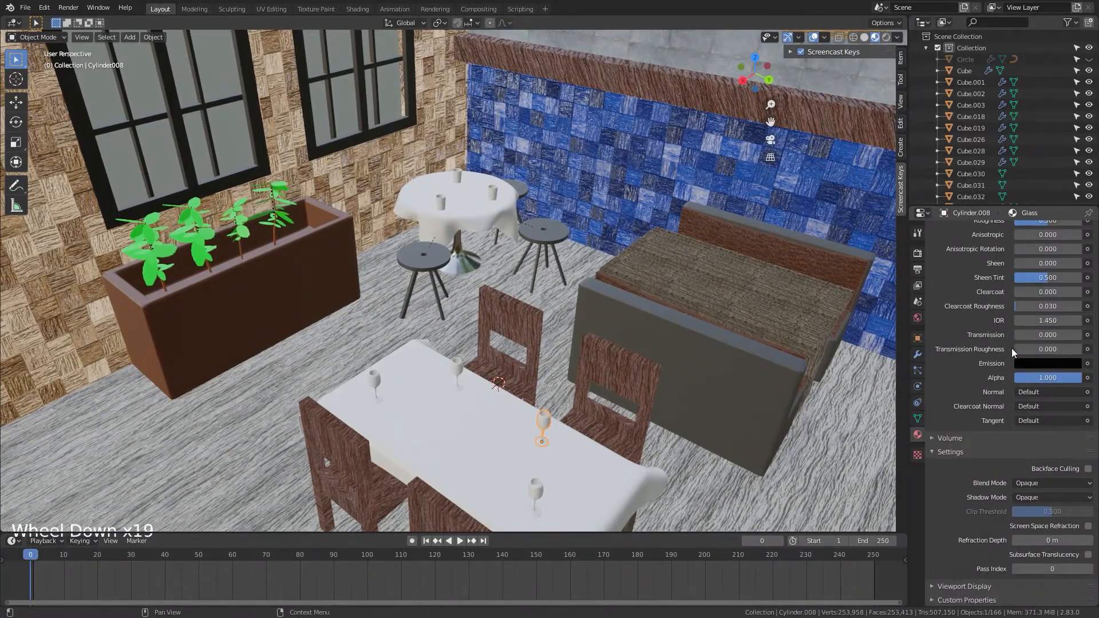
{"action": "left_click_drag", "start_coordinate": [1026, 338], "coordinate": [1082, 338]}
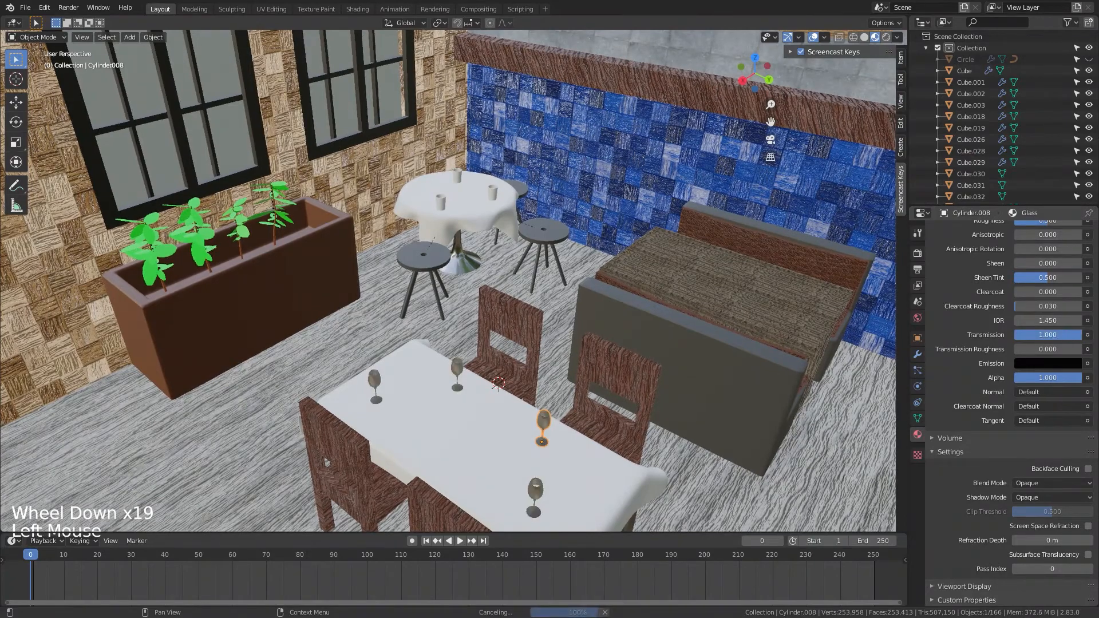
Step: Assign the existing Glass material to the cup on the round table
{"action": "middle_click_drag", "start_coordinate": [569, 225], "coordinate": [572, 287], "text": "shift"}
{"action": "scroll", "coordinate": [530, 287], "scroll_direction": "up", "scroll_amount": 6}
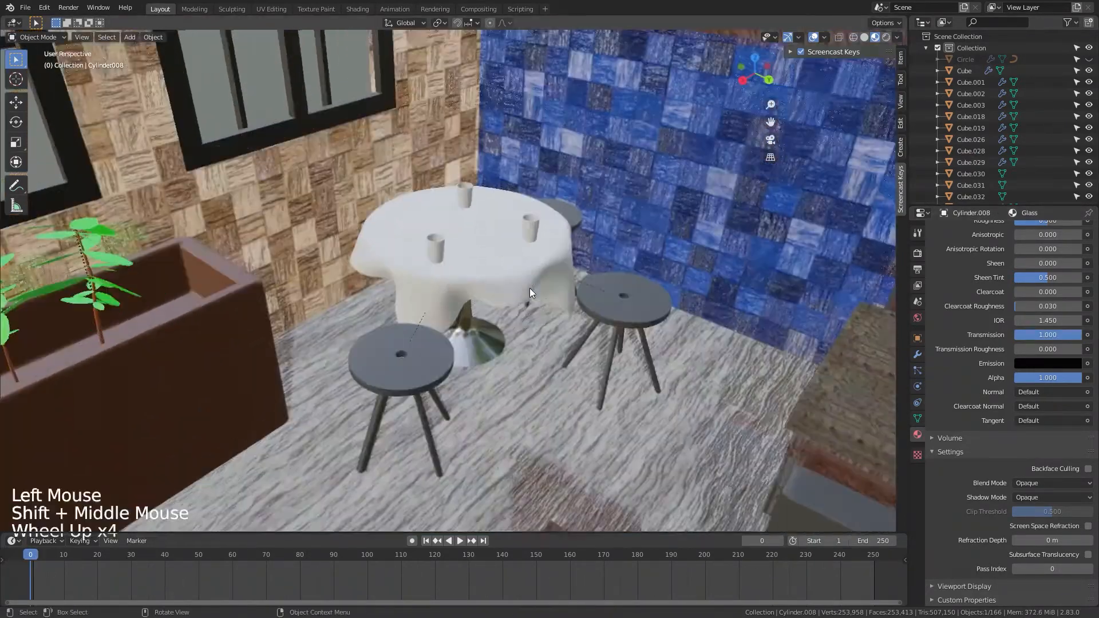
{"action": "left_click", "coordinate": [551, 215]}
{"action": "left_click", "coordinate": [937, 279]}
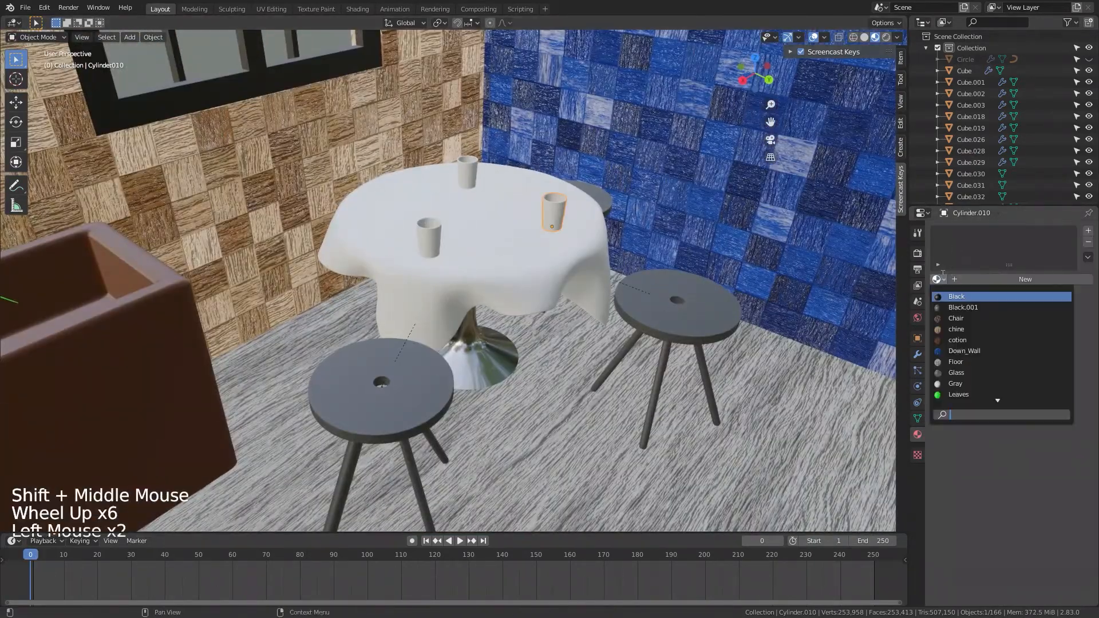
{"action": "type", "text": "gla"}
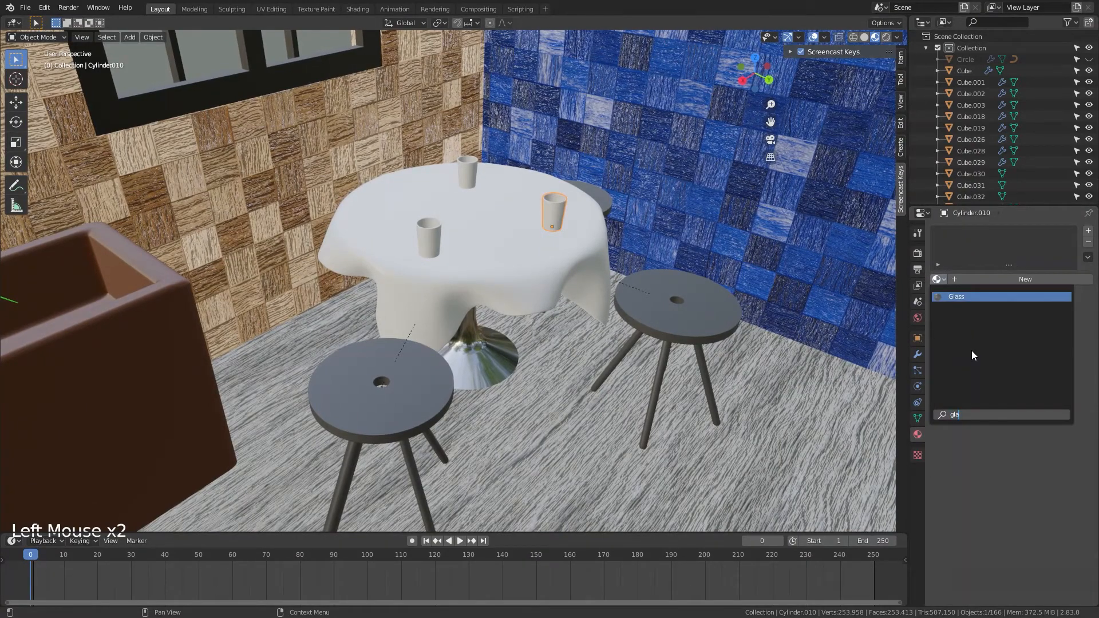
{"action": "key", "text": "Return"}
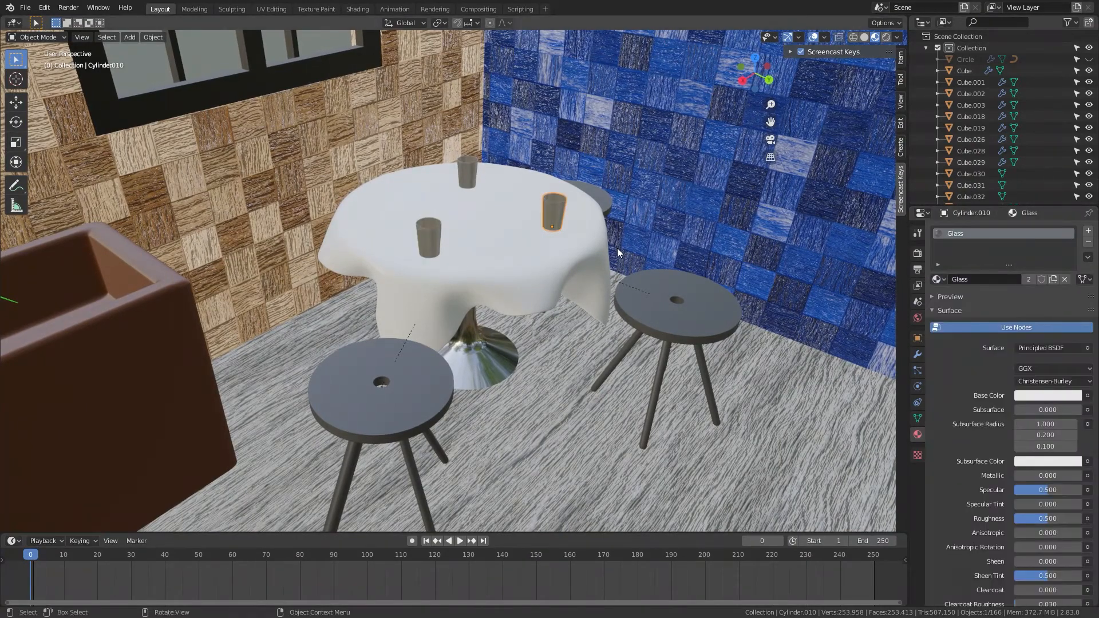
Step: Give the liquid inside the round-table cup a new material with IOR 1.333 and transmission 0.150
{"action": "middle_click_drag", "start_coordinate": [617, 249], "coordinate": [513, 275]}
{"action": "left_click", "coordinate": [544, 209]}
{"action": "scroll", "coordinate": [554, 242], "scroll_direction": "up", "scroll_amount": 2}
{"action": "left_click", "coordinate": [1011, 279]}
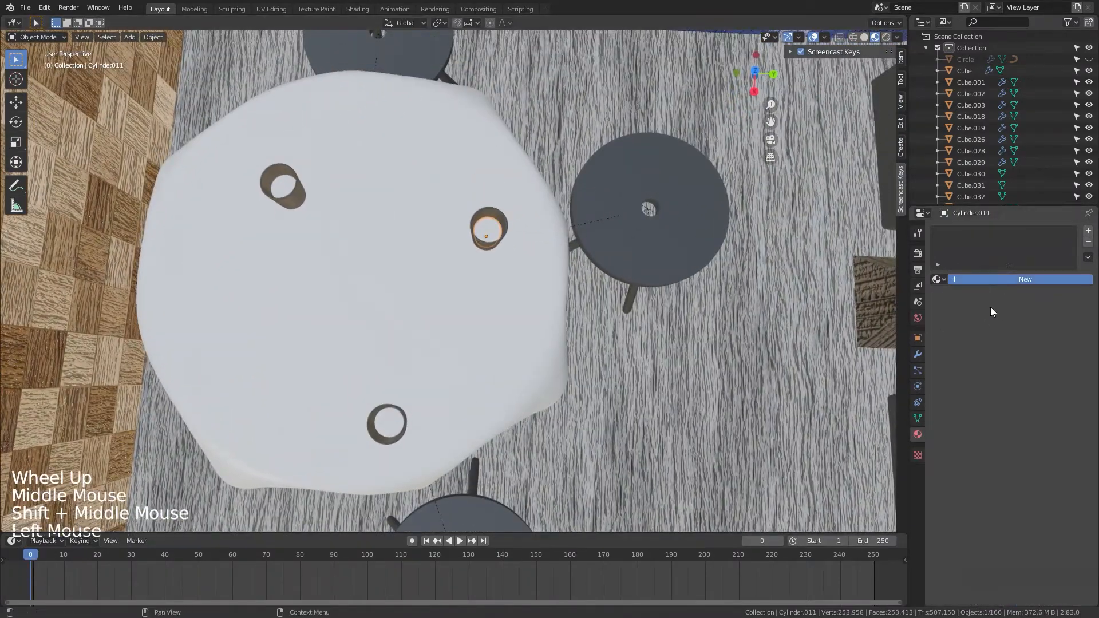
{"action": "scroll", "coordinate": [1002, 387], "scroll_direction": "down", "scroll_amount": 14}
{"action": "scroll", "coordinate": [1049, 406], "scroll_direction": "up", "scroll_amount": 3}
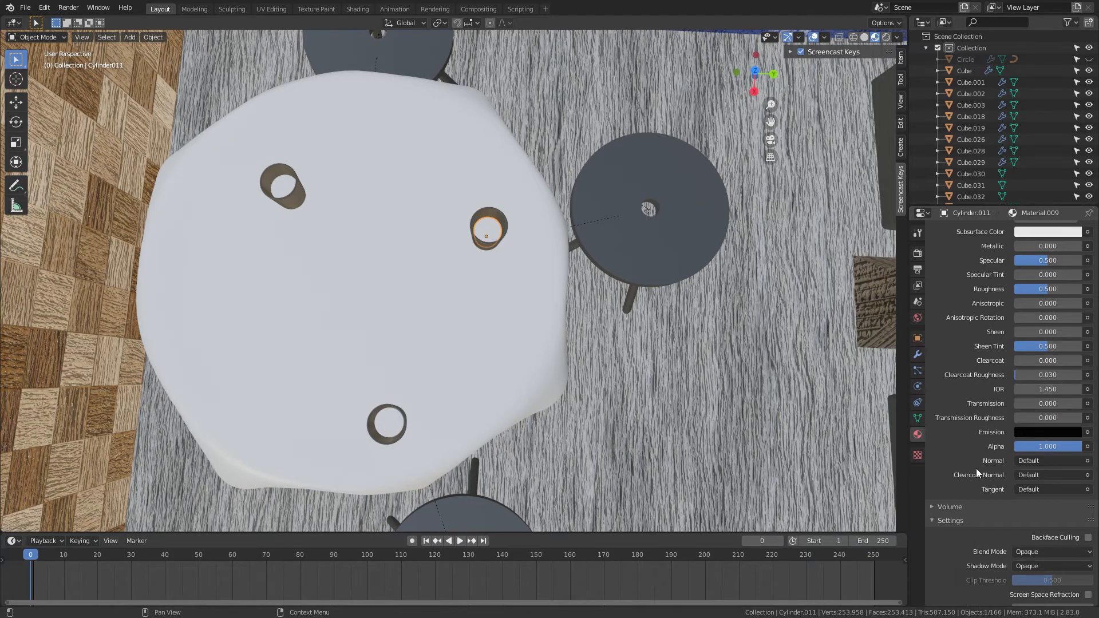
{"action": "left_click", "coordinate": [1030, 390]}
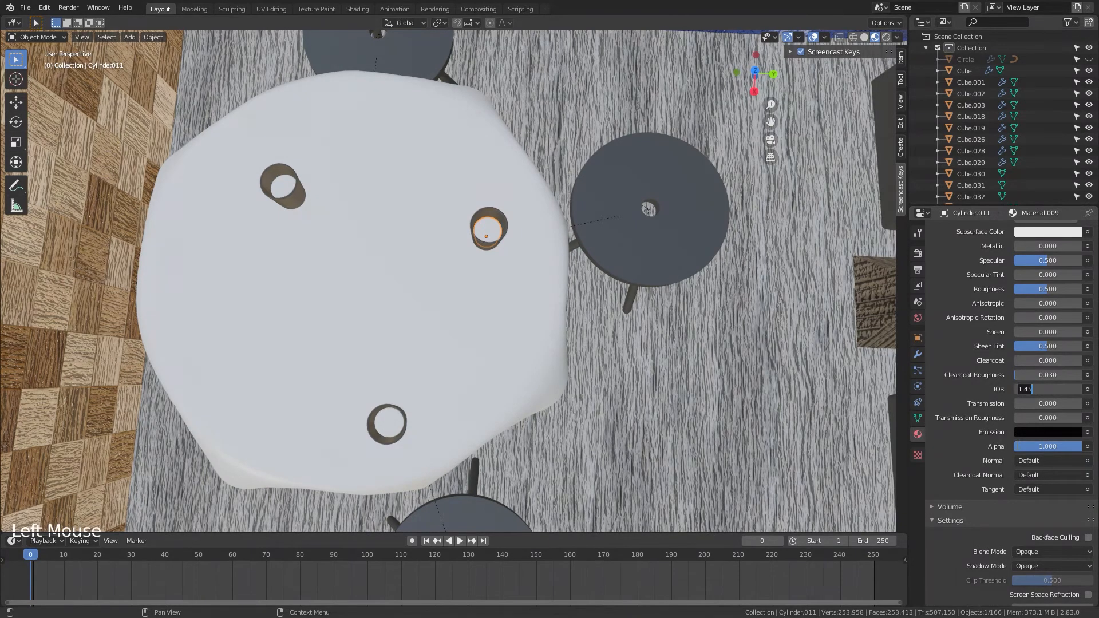
{"action": "type", "text": "1.333"}
{"action": "key", "text": "Return"}
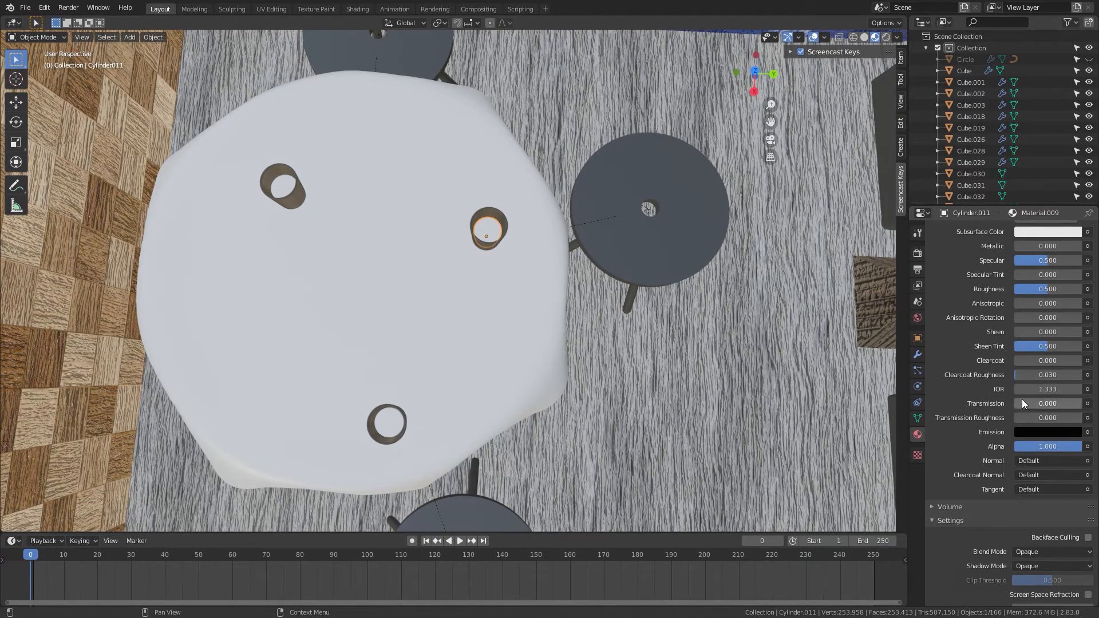
{"action": "left_click_drag", "start_coordinate": [1021, 403], "coordinate": [1053, 403]}
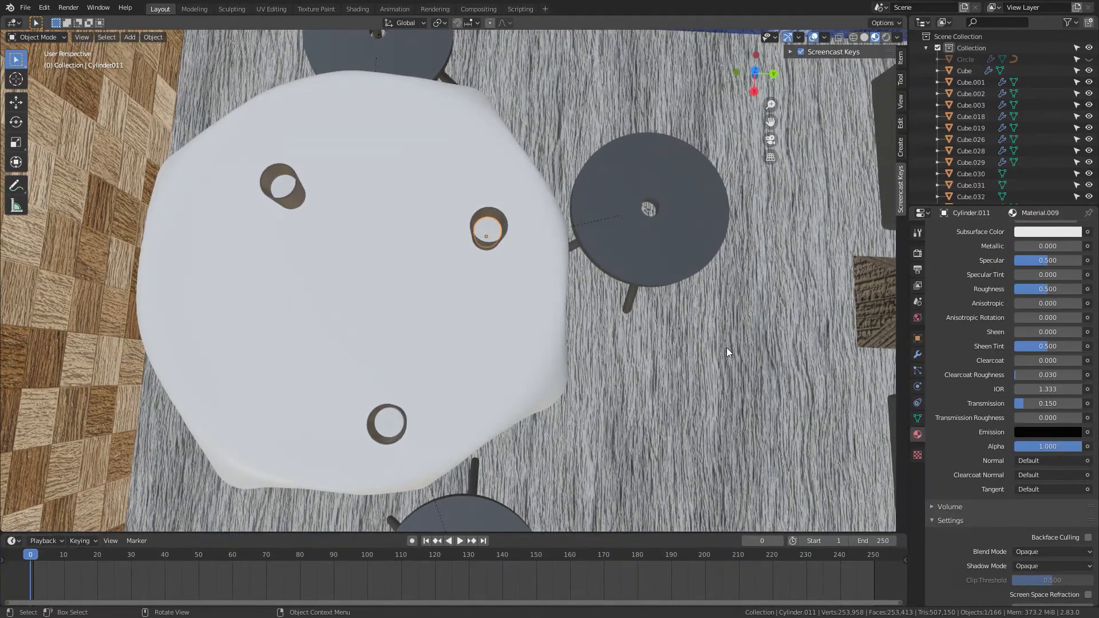
Step: Select the drink inside the dining-table wine glass and create a new material for it
{"action": "scroll", "coordinate": [715, 338], "scroll_direction": "down", "scroll_amount": 7}
{"action": "middle_click_drag", "start_coordinate": [706, 327], "coordinate": [604, 154]}
{"action": "scroll", "coordinate": [670, 322], "scroll_direction": "down", "scroll_amount": 7}
{"action": "scroll", "coordinate": [646, 326], "scroll_direction": "up", "scroll_amount": 7}
{"action": "middle_click_drag", "start_coordinate": [624, 343], "coordinate": [612, 286]}
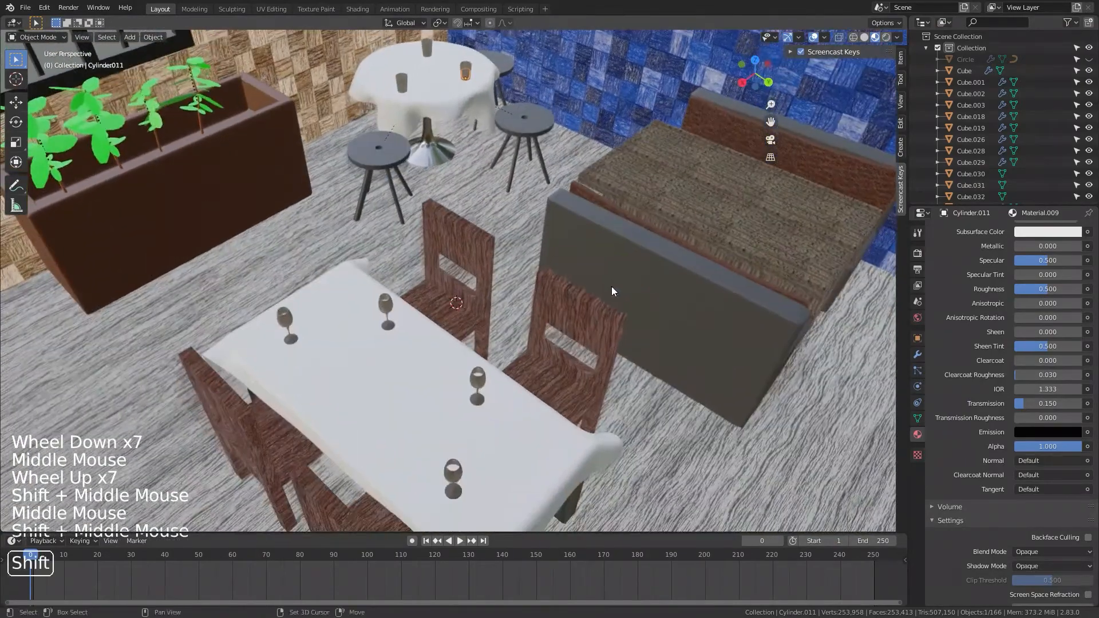
{"action": "left_click", "coordinate": [481, 375]}
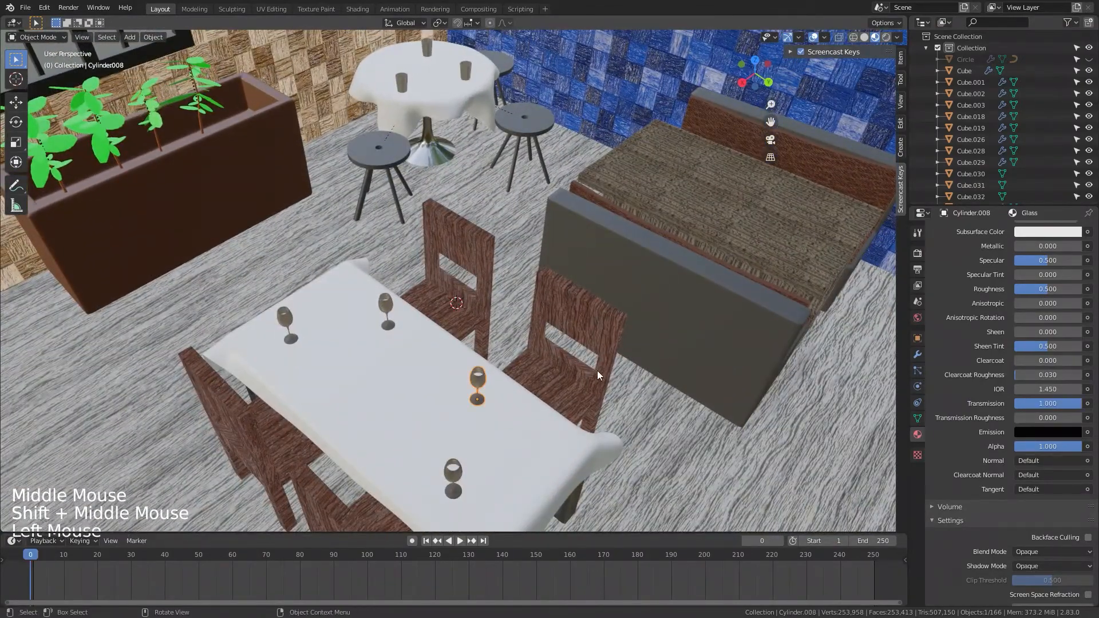
{"action": "left_click", "coordinate": [481, 374]}
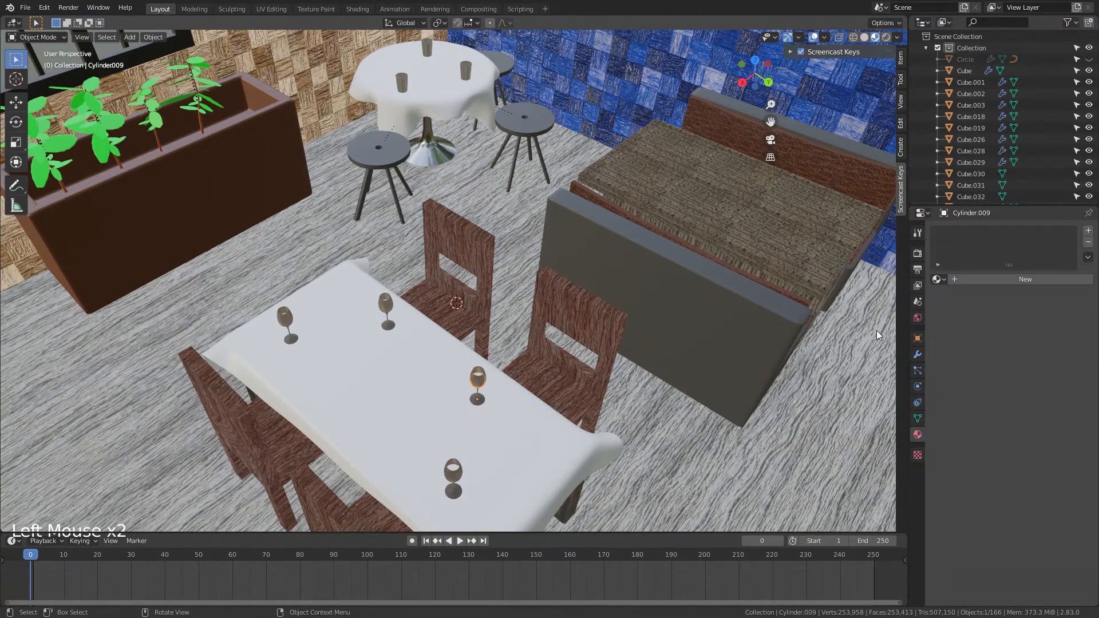
{"action": "left_click", "coordinate": [973, 281]}
{"action": "left_click", "coordinate": [1013, 280]}
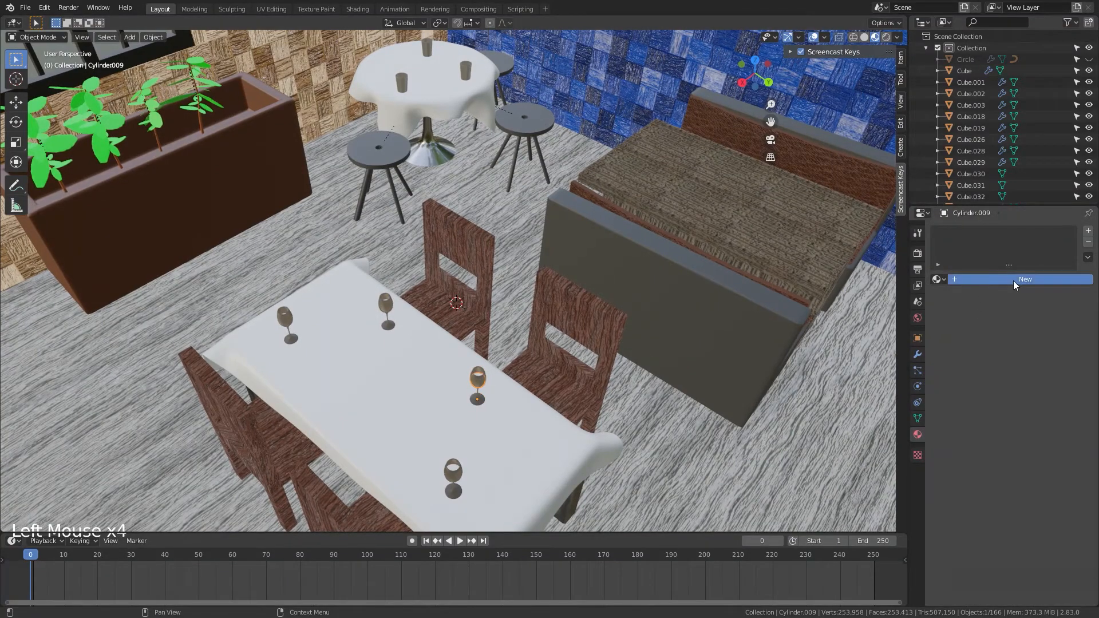
Step: Set the wine material's IOR to 1.330 and raise its transmission
{"action": "scroll", "coordinate": [1028, 396], "scroll_direction": "down", "scroll_amount": 15}
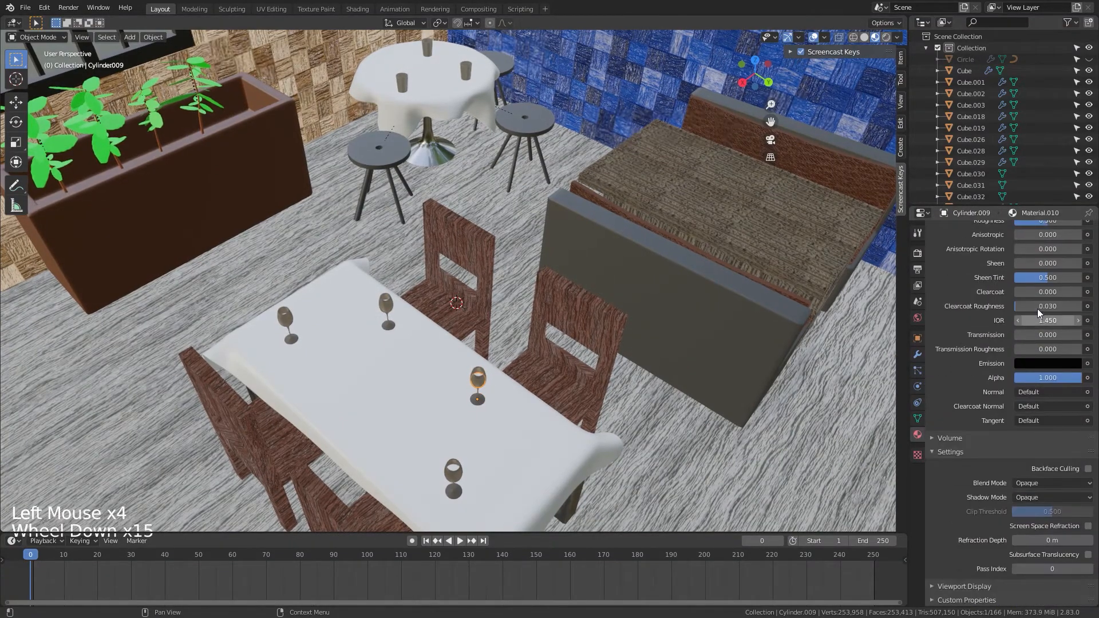
{"action": "left_click", "coordinate": [1025, 320]}
{"action": "type", "text": "1.3"}
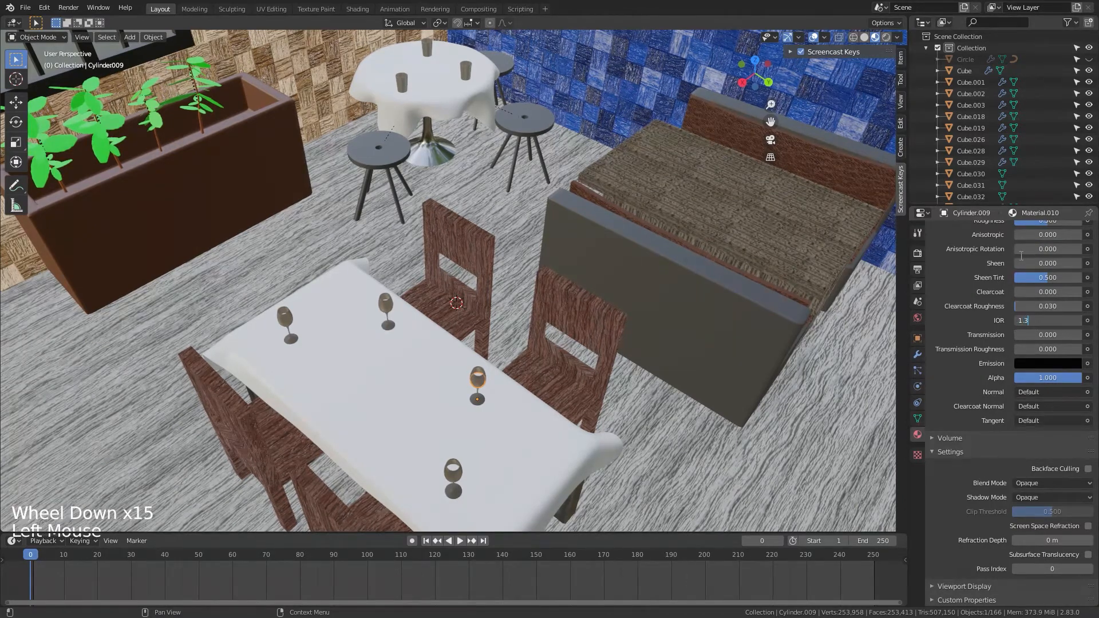
{"action": "type", "text": "30"}
{"action": "left_click", "coordinate": [1044, 335]}
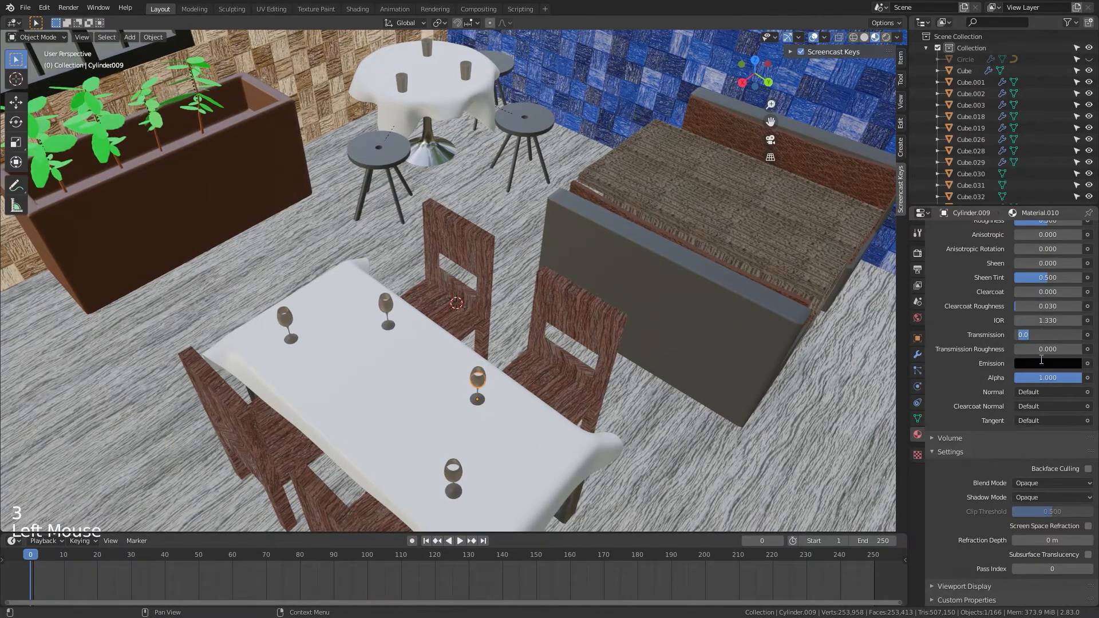
{"action": "type", "text": "15"}
Step: Colour the wine material's base red with hue 0.994, saturation 1.000 and value 0.906
{"action": "scroll", "coordinate": [1041, 360], "scroll_direction": "up", "scroll_amount": 13}
{"action": "left_click", "coordinate": [1025, 395]}
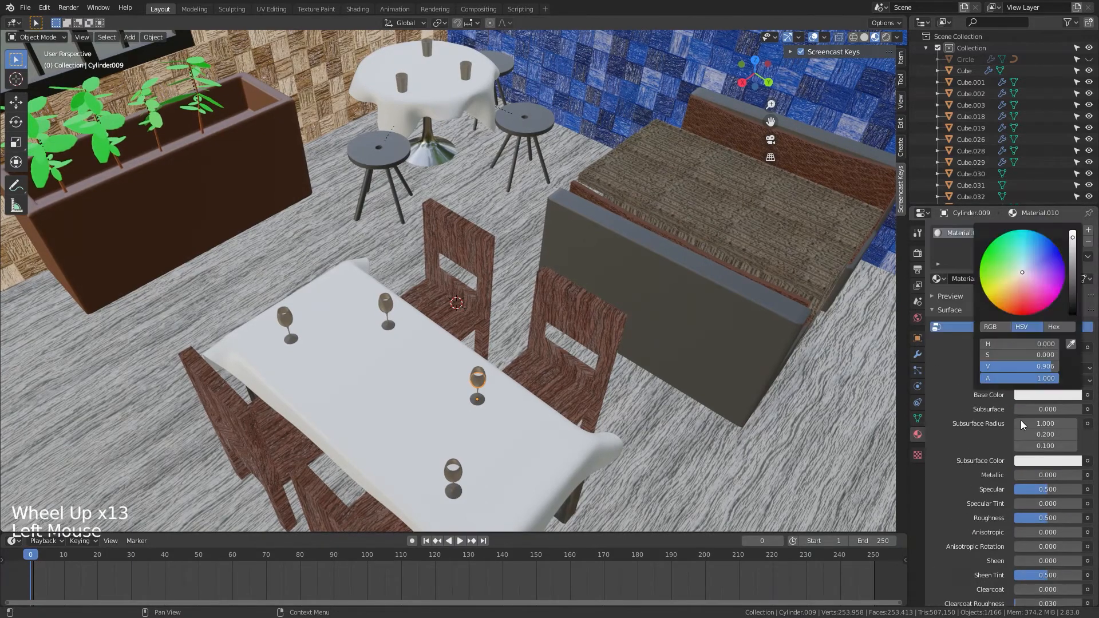
{"action": "left_click", "coordinate": [1028, 393]}
{"action": "mouse_move", "coordinate": [1025, 289]}
{"action": "left_mouse_down"}
{"action": "mouse_move", "coordinate": [1018, 315]}
{"action": "mouse_move", "coordinate": [1030, 315]}
{"action": "left_mouse_up"}
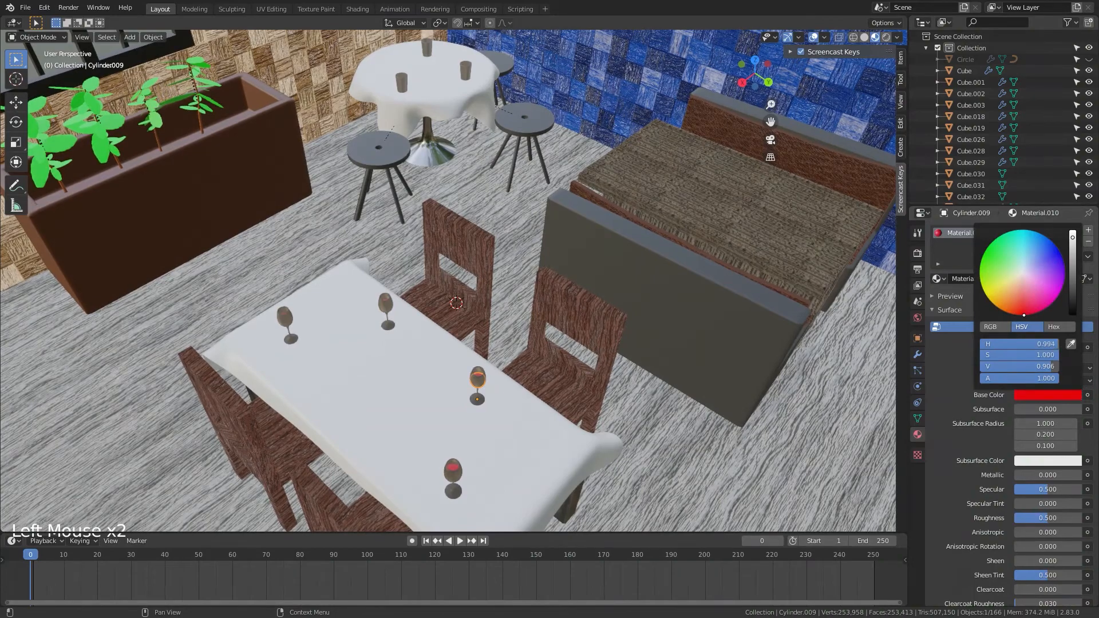
Step: Unhide the hanging lamp beside the room and deselect all objects
{"action": "middle_click_drag", "start_coordinate": [685, 400], "coordinate": [682, 424]}
{"action": "left_click", "coordinate": [682, 423]}
{"action": "scroll", "coordinate": [660, 354], "scroll_direction": "down", "scroll_amount": 6}
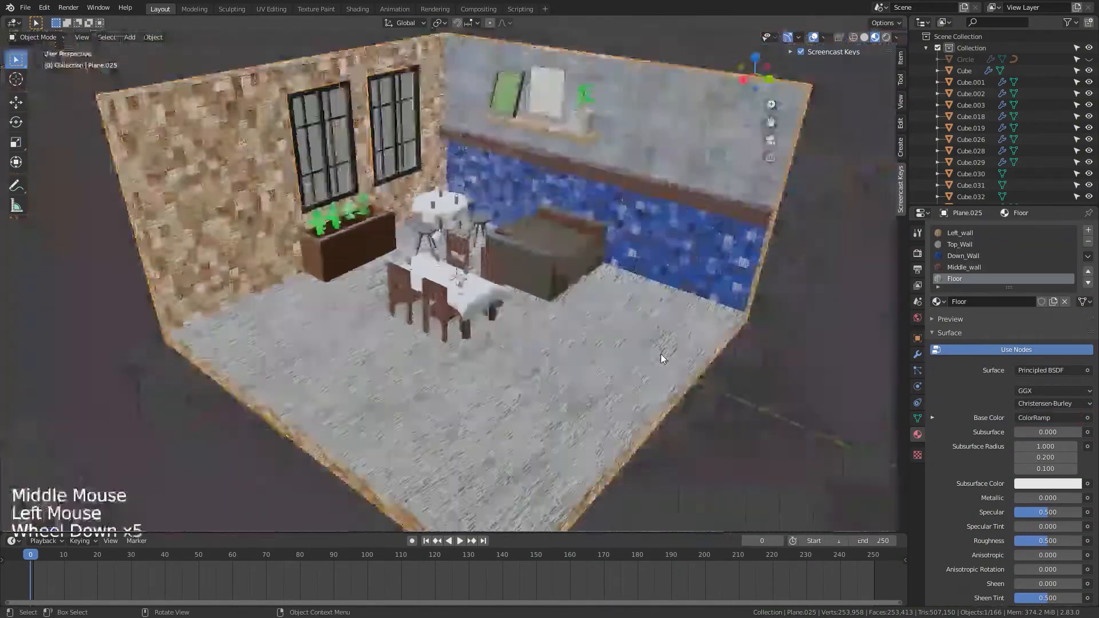
{"action": "middle_click_drag", "start_coordinate": [660, 354], "coordinate": [551, 363]}
{"action": "scroll", "coordinate": [650, 341], "scroll_direction": "up", "scroll_amount": 5}
{"action": "scroll", "coordinate": [651, 341], "scroll_direction": "up", "scroll_amount": 1}
{"action": "scroll", "coordinate": [611, 391], "scroll_direction": "down", "scroll_amount": 5}
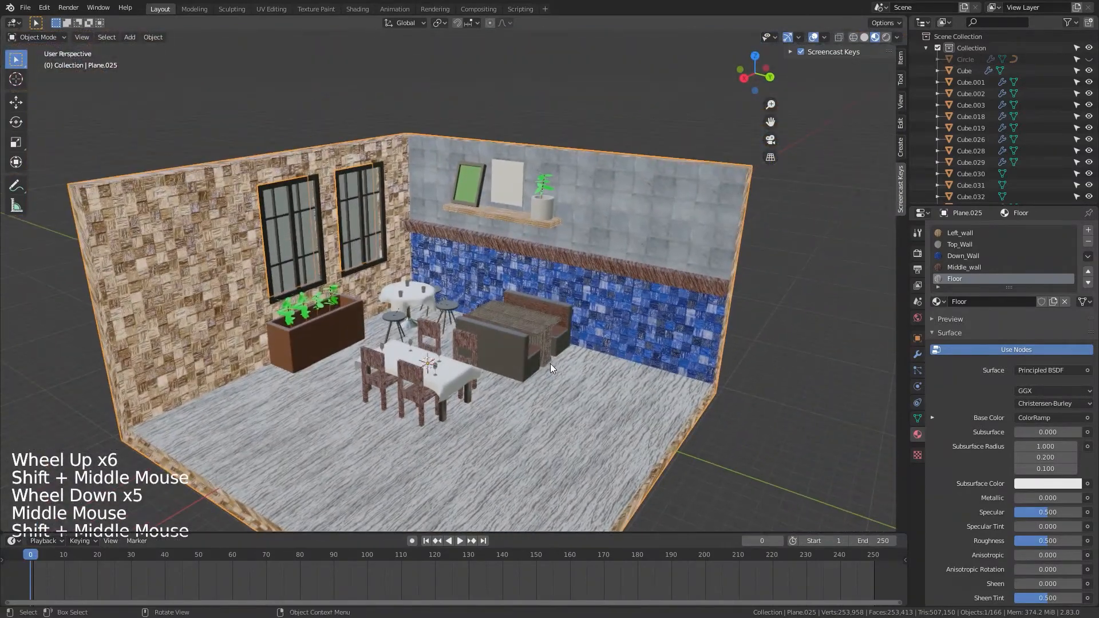
{"action": "key", "text": "alt+h"}
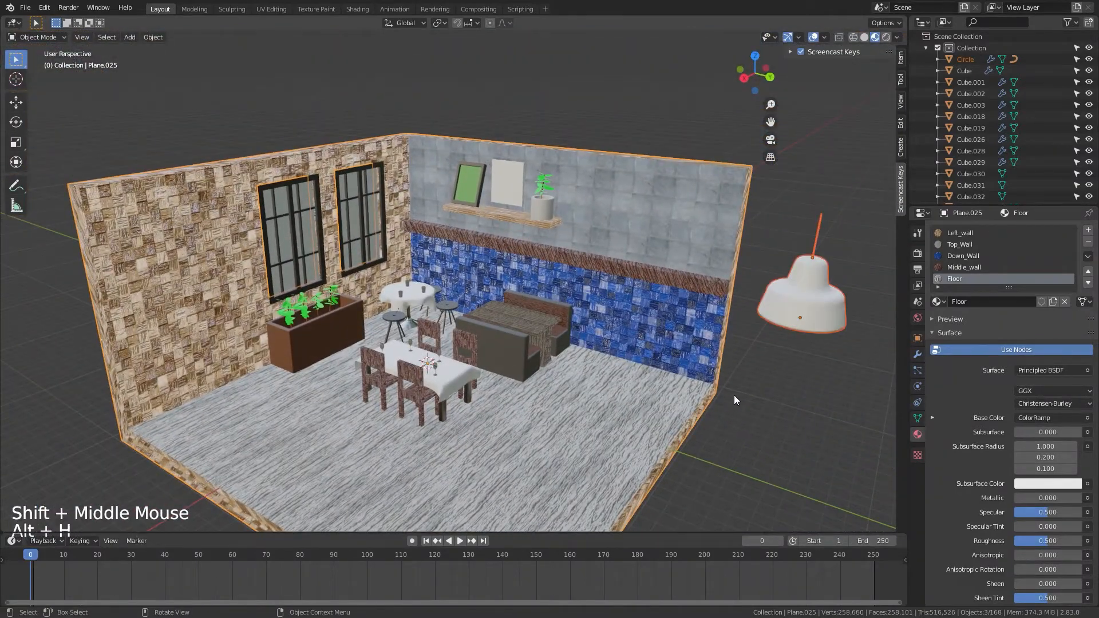
{"action": "middle_click_drag", "start_coordinate": [734, 395], "coordinate": [708, 387]}
{"action": "left_click", "coordinate": [782, 389]}
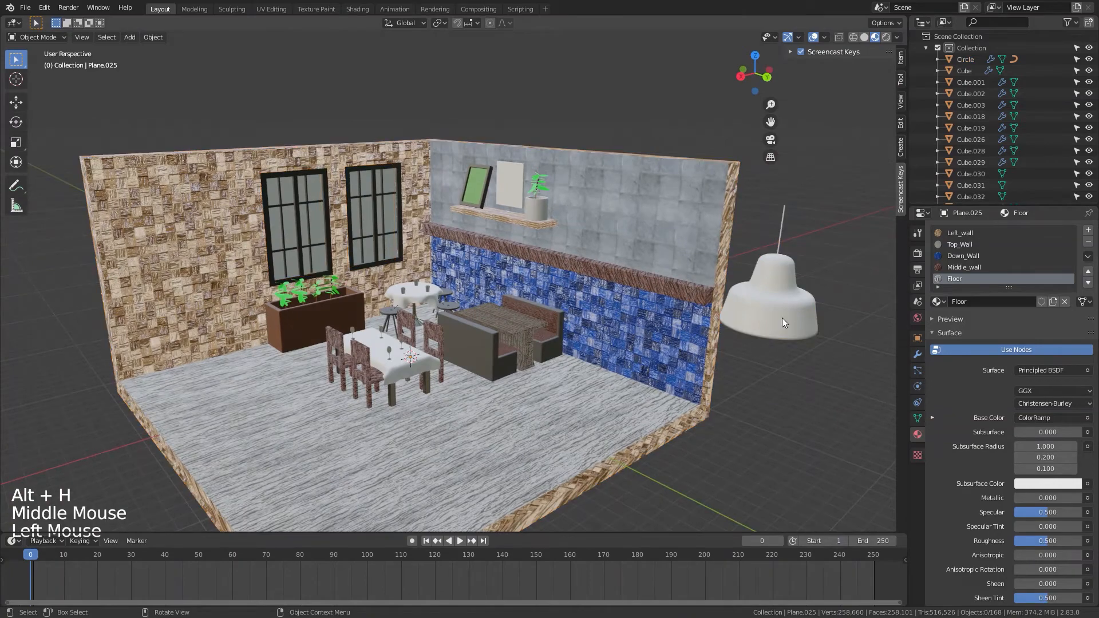
Step: Stretch the hanging lamp's cord along the Z axis by a factor of 1.390
{"action": "left_click", "coordinate": [782, 318]}
{"action": "middle_click_drag", "start_coordinate": [812, 379], "coordinate": [680, 295]}
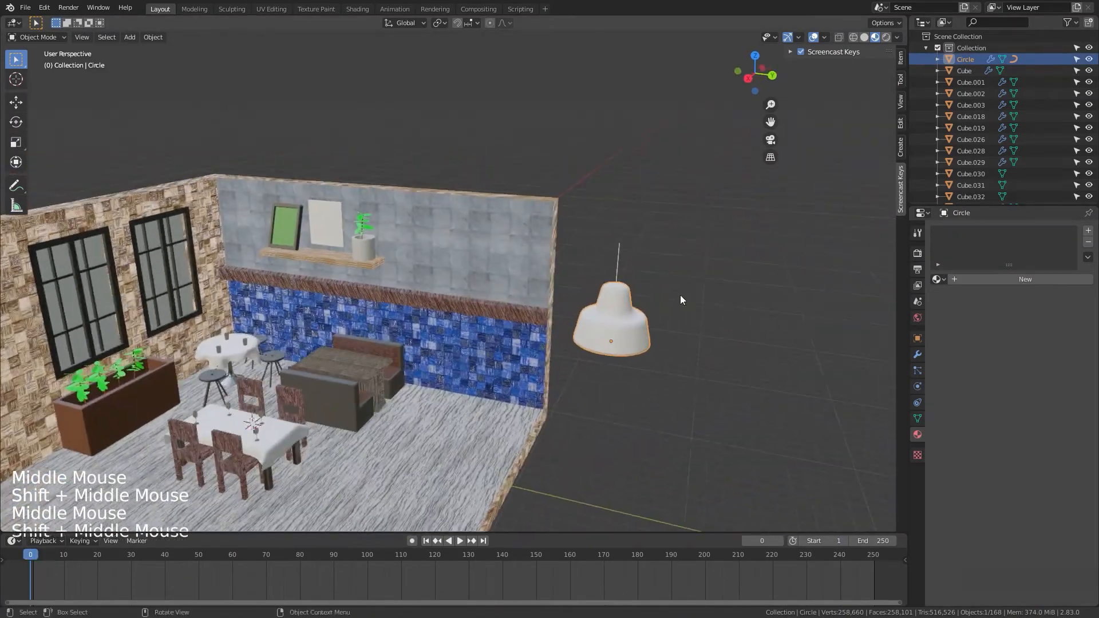
{"action": "left_click", "coordinate": [622, 257]}
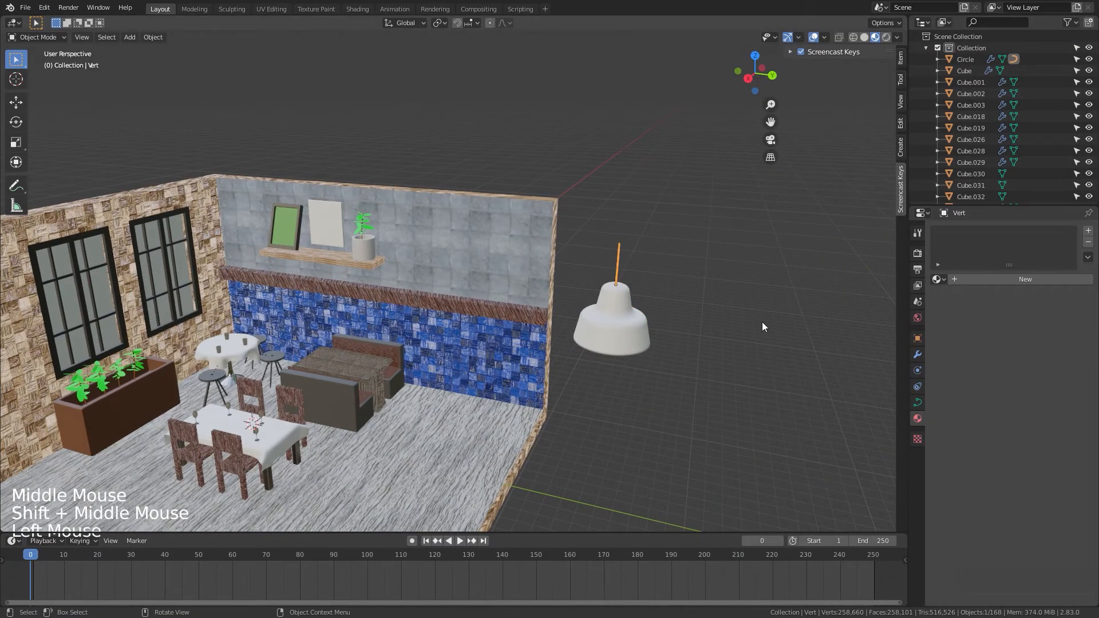
{"action": "key", "text": "s"}
{"action": "key", "text": "z"}
{"action": "left_click", "coordinate": [813, 344]}
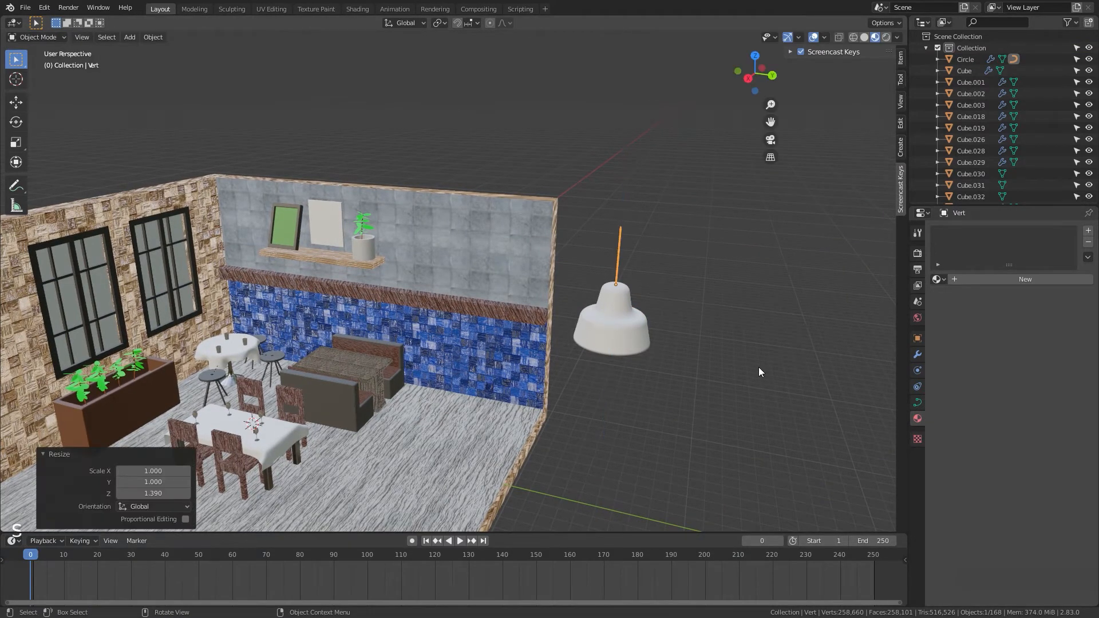
Step: Scale the lamp's cord by another 1.272 along Z and lower it about 0.6 m into the shade
{"action": "key", "text": "s"}
{"action": "key", "text": "z"}
{"action": "left_click", "coordinate": [715, 376]}
{"action": "key", "text": "g"}
{"action": "key", "text": "z"}
{"action": "left_click", "coordinate": [719, 378]}
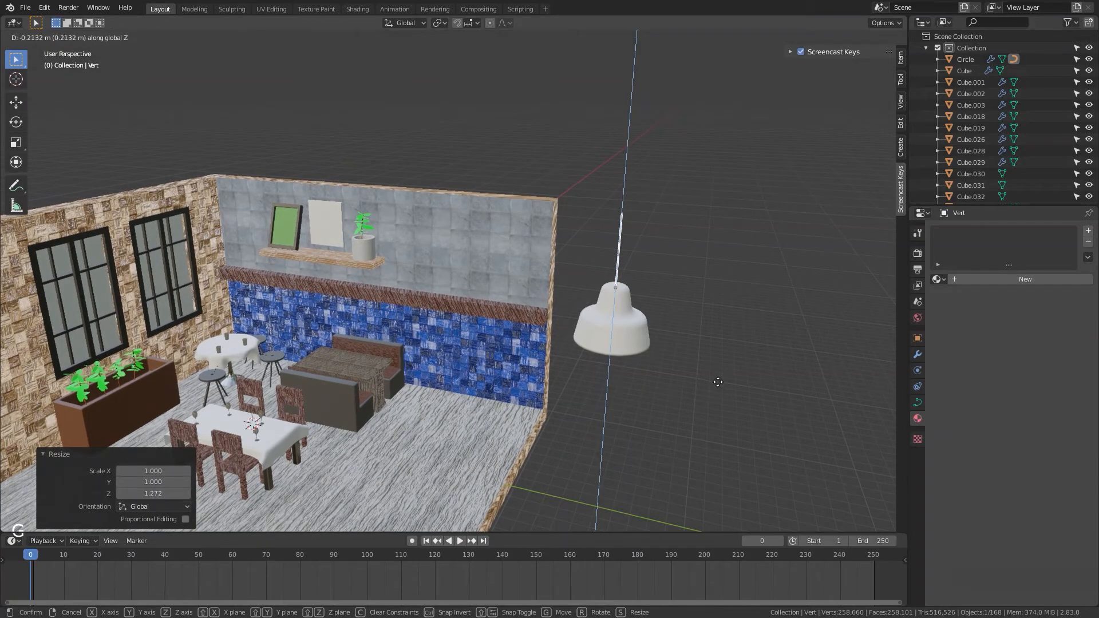
{"action": "middle_click_drag", "start_coordinate": [695, 338], "coordinate": [614, 355], "text": "shift"}
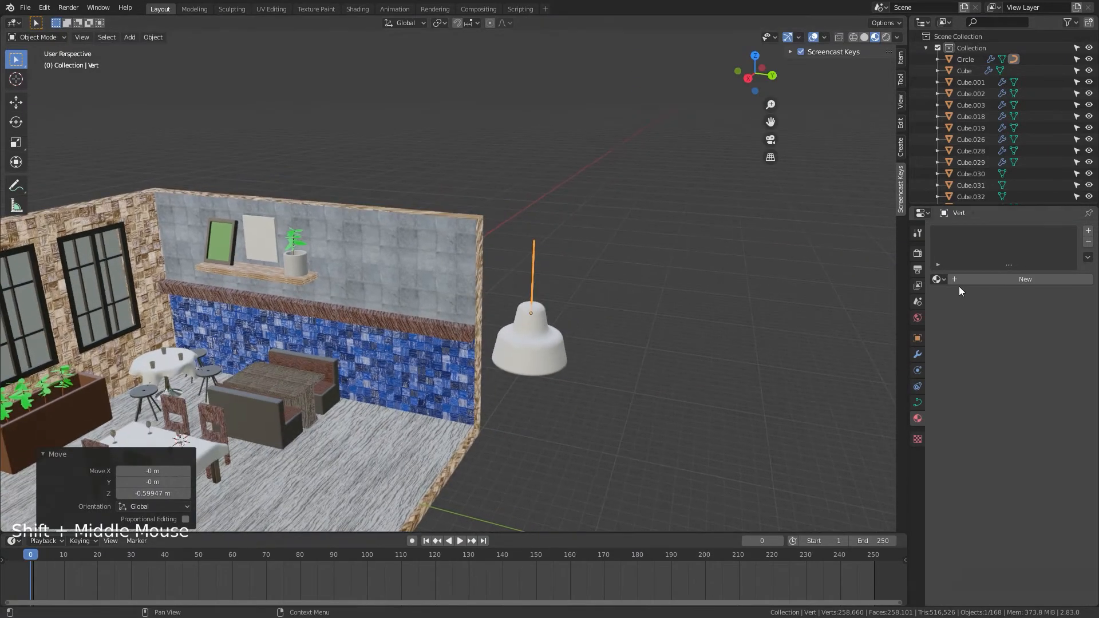
Step: Assign the existing Black material to the lamp's cord and give the shade a new material named Gold
{"action": "left_click", "coordinate": [936, 279]}
{"action": "left_click", "coordinate": [956, 296]}
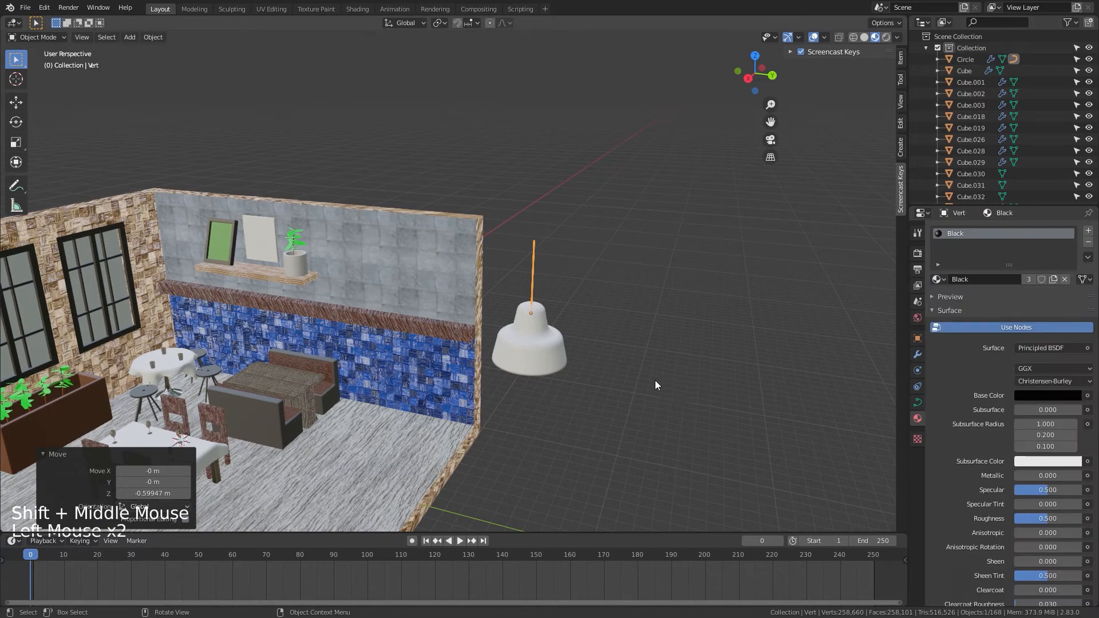
{"action": "left_click", "coordinate": [533, 350]}
{"action": "middle_click_drag", "start_coordinate": [719, 358], "coordinate": [648, 364], "text": "shift"}
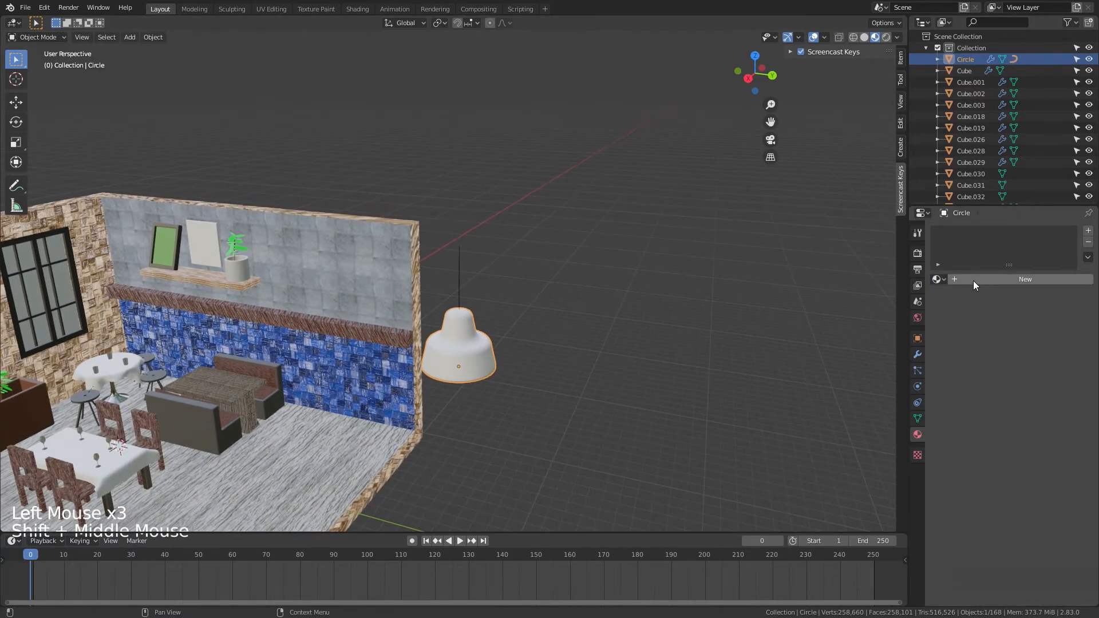
{"action": "left_click", "coordinate": [973, 280]}
{"action": "double_click", "coordinate": [967, 233]}
{"action": "type", "text": "Gold"}
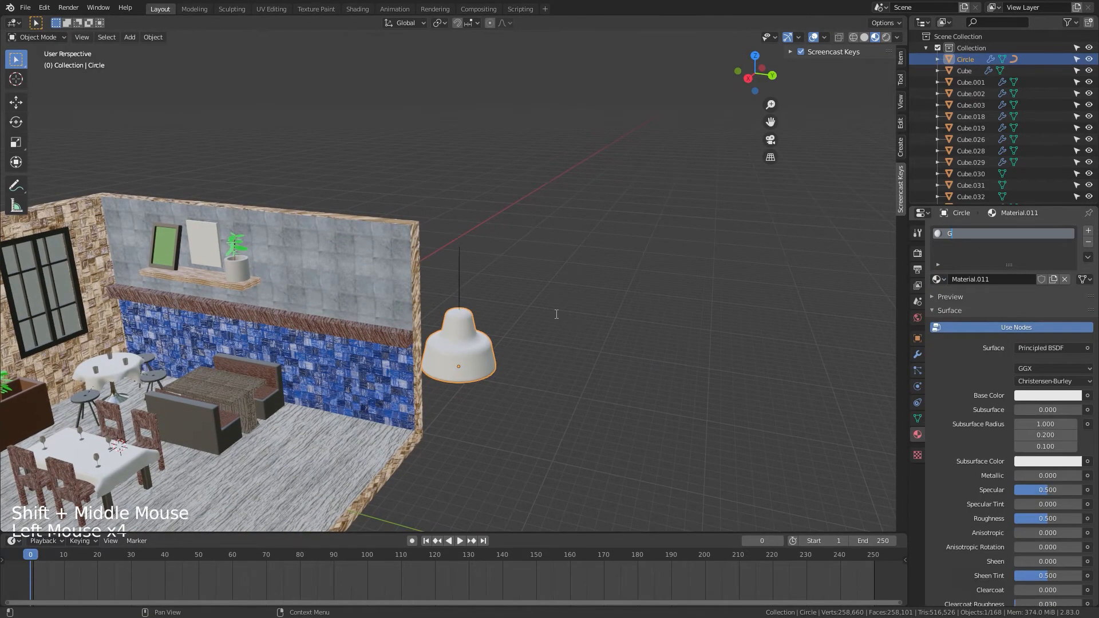
{"action": "key", "text": "Return"}
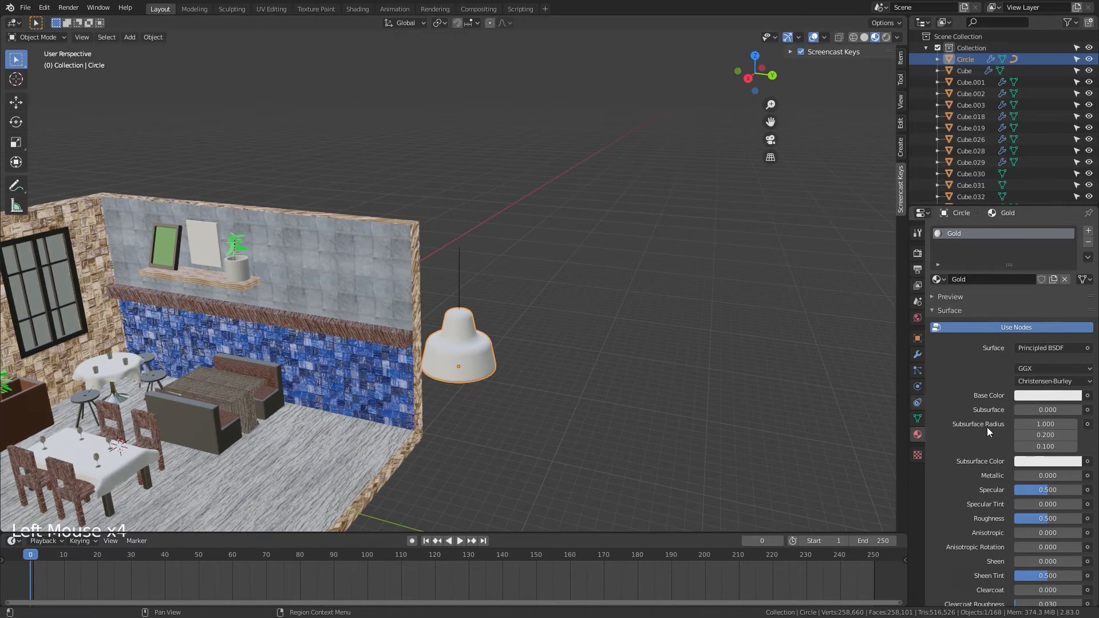
Step: Give the Gold material an orange base colour at full saturation and set its Metallic value to 1.000
{"action": "left_click", "coordinate": [1024, 395]}
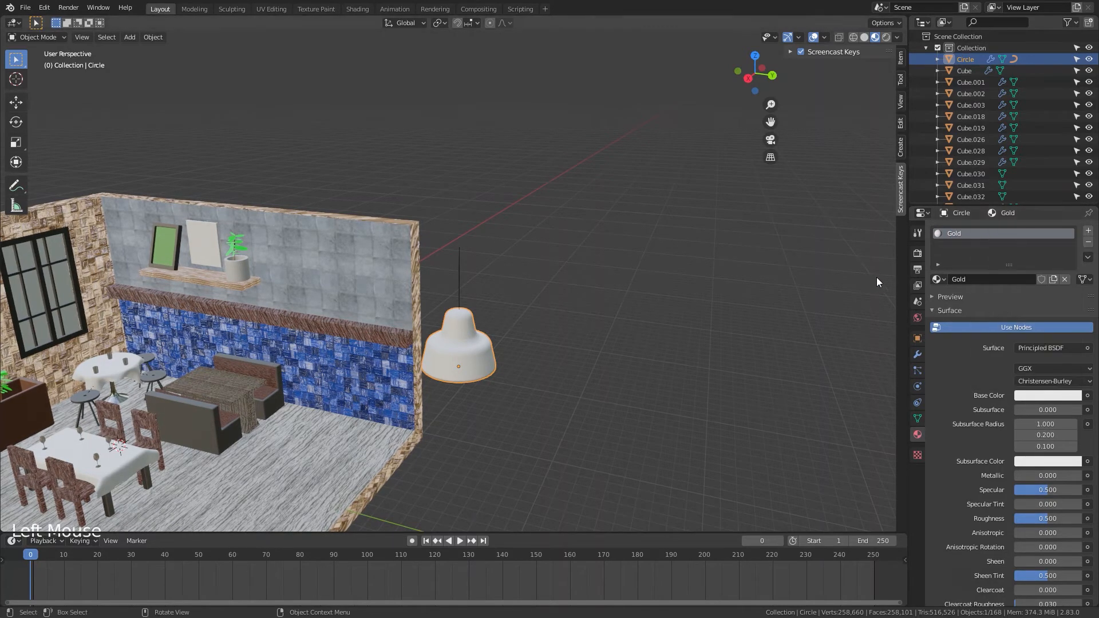
{"action": "left_click", "coordinate": [1033, 395]}
{"action": "left_click_drag", "start_coordinate": [1028, 309], "coordinate": [1004, 312]}
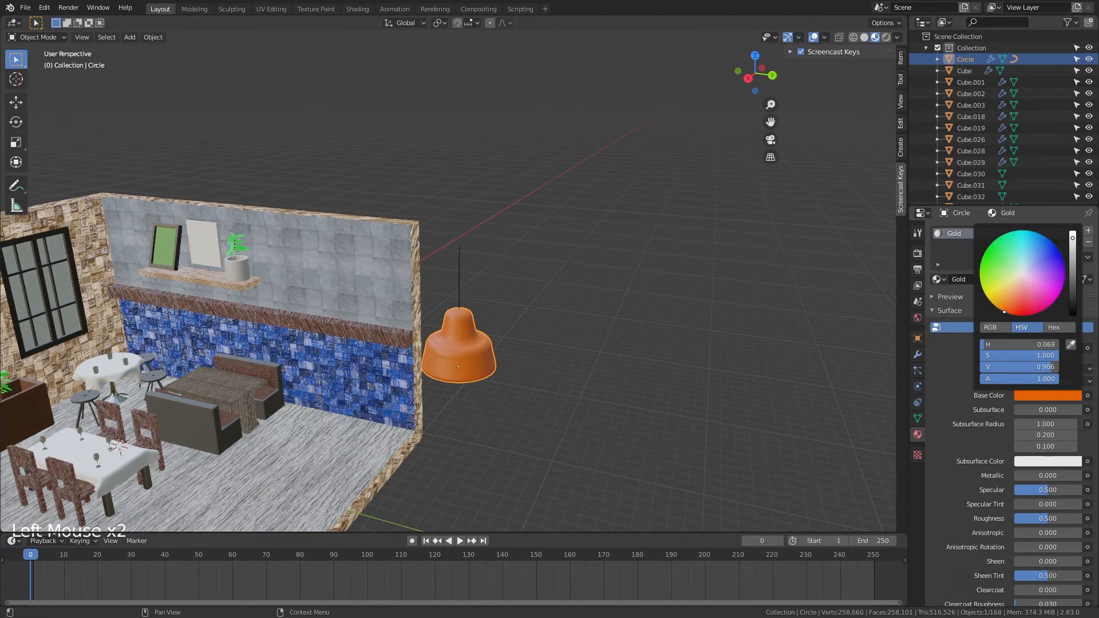
{"action": "scroll", "coordinate": [1031, 469], "scroll_direction": "down", "scroll_amount": 1}
{"action": "left_click", "coordinate": [1077, 467]}
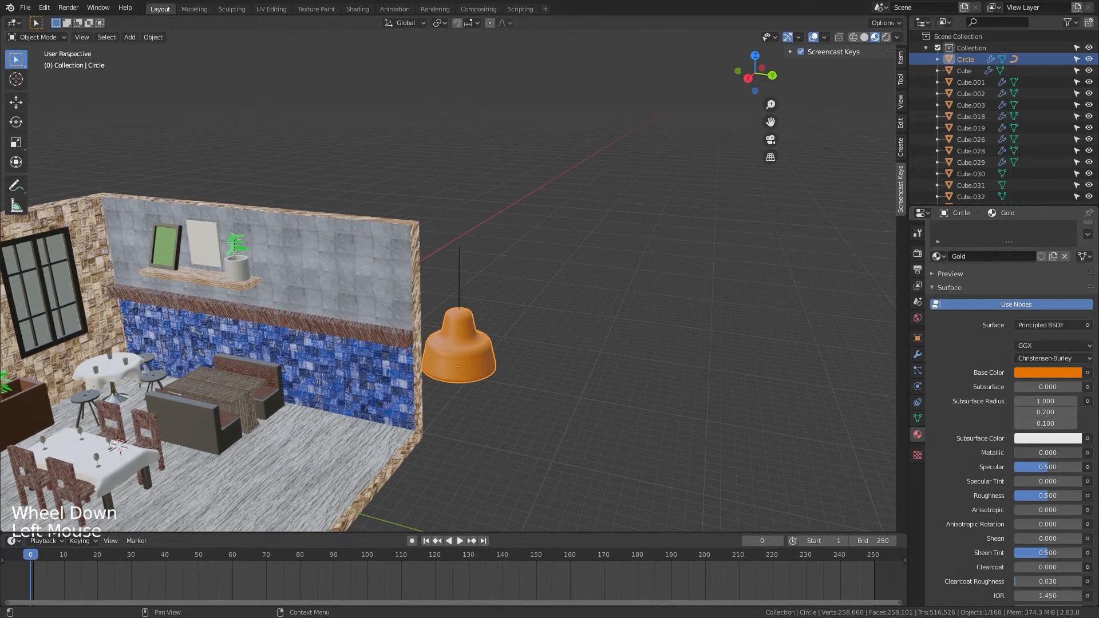
{"action": "left_click_drag", "start_coordinate": [1047, 452], "coordinate": [1081, 453]}
{"action": "left_click", "coordinate": [585, 424]}
{"action": "scroll", "coordinate": [591, 424], "scroll_direction": "up", "scroll_amount": 5}
{"action": "scroll", "coordinate": [603, 427], "scroll_direction": "down", "scroll_amount": 3}
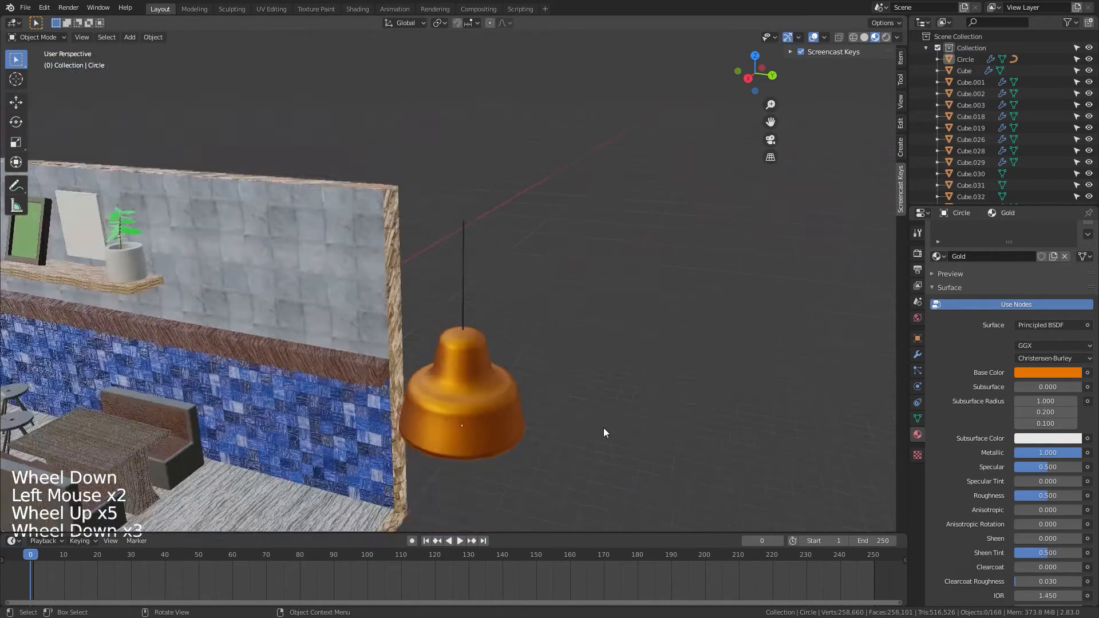
Step: Create a new material on the long dining table's cloth and colour its base light blue
{"action": "middle_click_drag", "start_coordinate": [603, 427], "coordinate": [590, 397]}
{"action": "scroll", "coordinate": [442, 390], "scroll_direction": "down", "scroll_amount": 6}
{"action": "middle_click_drag", "start_coordinate": [441, 390], "coordinate": [554, 309]}
{"action": "left_click", "coordinate": [566, 432]}
{"action": "scroll", "coordinate": [566, 432], "scroll_direction": "up", "scroll_amount": 6}
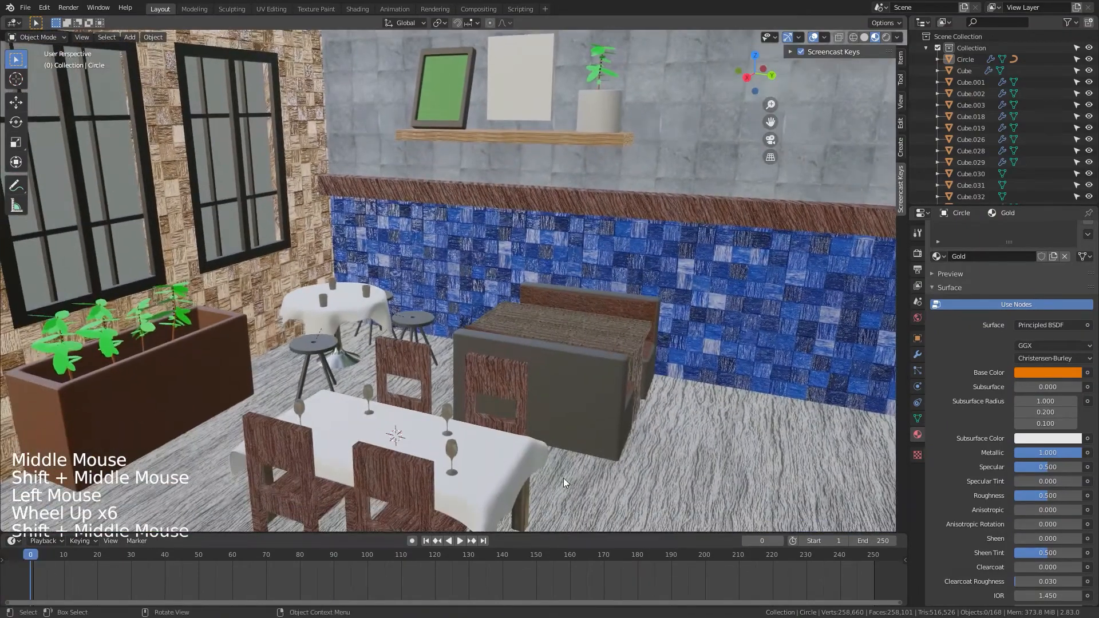
{"action": "left_click", "coordinate": [564, 478]}
{"action": "left_click", "coordinate": [972, 279]}
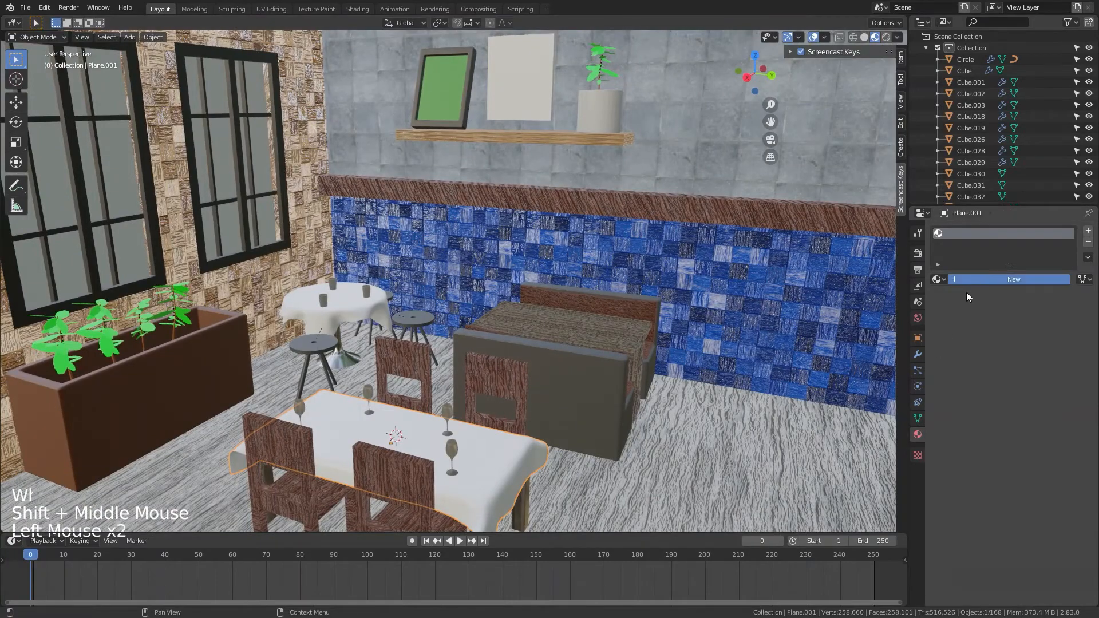
{"action": "left_click", "coordinate": [1048, 396]}
{"action": "left_click", "coordinate": [1004, 257]}
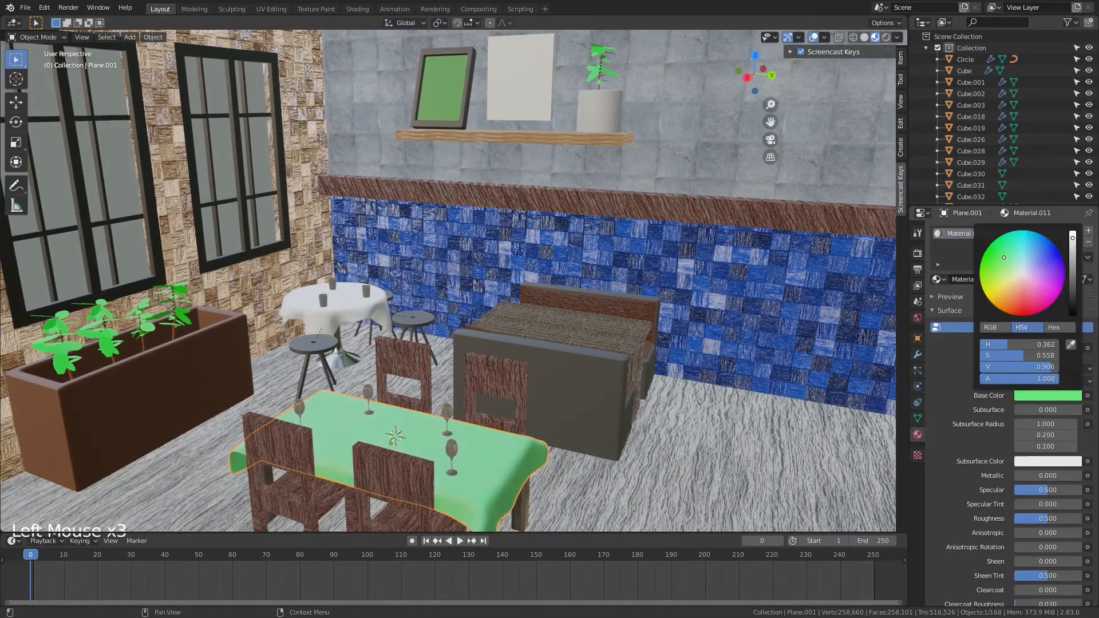
{"action": "left_click_drag", "start_coordinate": [1004, 257], "coordinate": [1021, 262]}
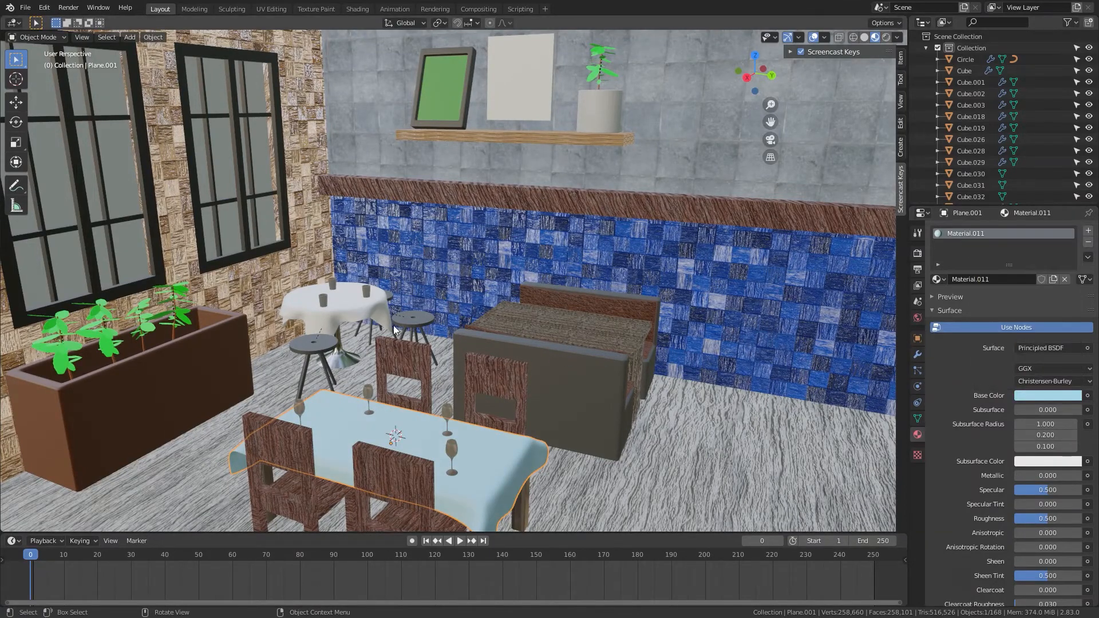
Step: Link the long table's light blue cloth material to the round table's cloth
{"action": "left_click", "coordinate": [376, 318]}
{"action": "left_click", "coordinate": [482, 528], "text": "shift"}
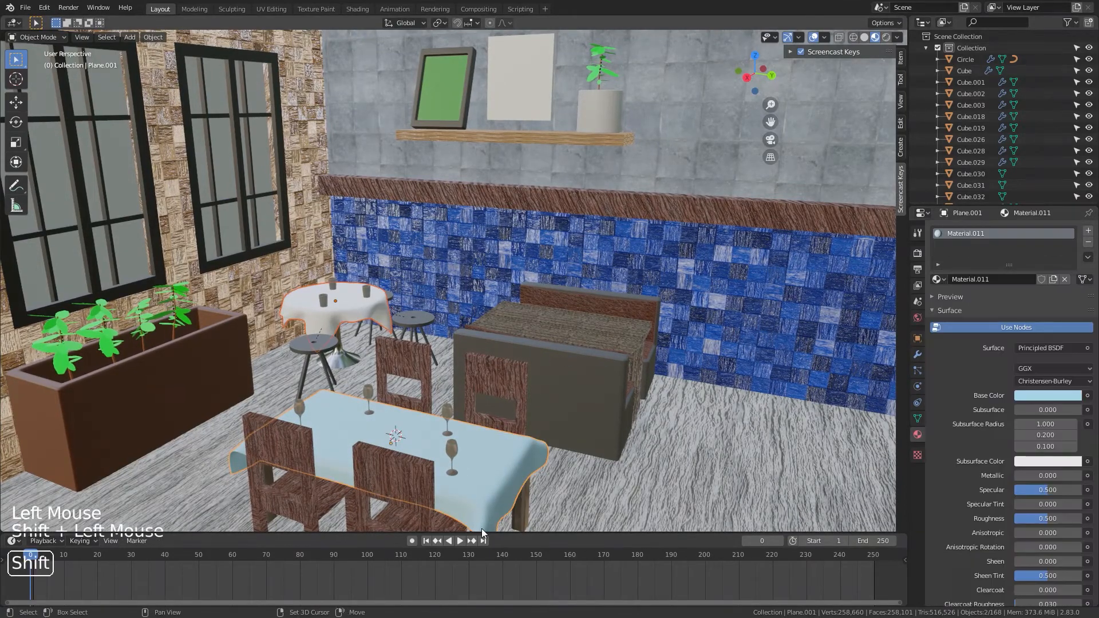
{"action": "key", "text": "ctrl+l"}
{"action": "left_click", "coordinate": [609, 514]}
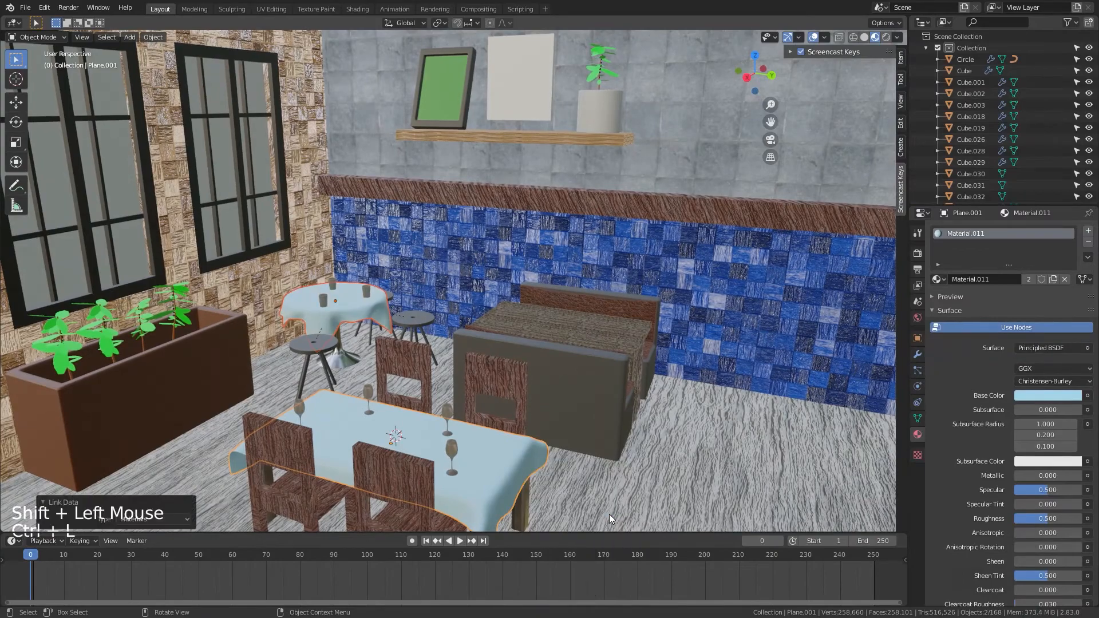
{"action": "left_click", "coordinate": [658, 509]}
{"action": "scroll", "coordinate": [619, 467], "scroll_direction": "down", "scroll_amount": 5}
{"action": "middle_click_drag", "start_coordinate": [615, 459], "coordinate": [599, 459]}
{"action": "scroll", "coordinate": [598, 456], "scroll_direction": "up", "scroll_amount": 6}
{"action": "scroll", "coordinate": [595, 440], "scroll_direction": "down", "scroll_amount": 3}
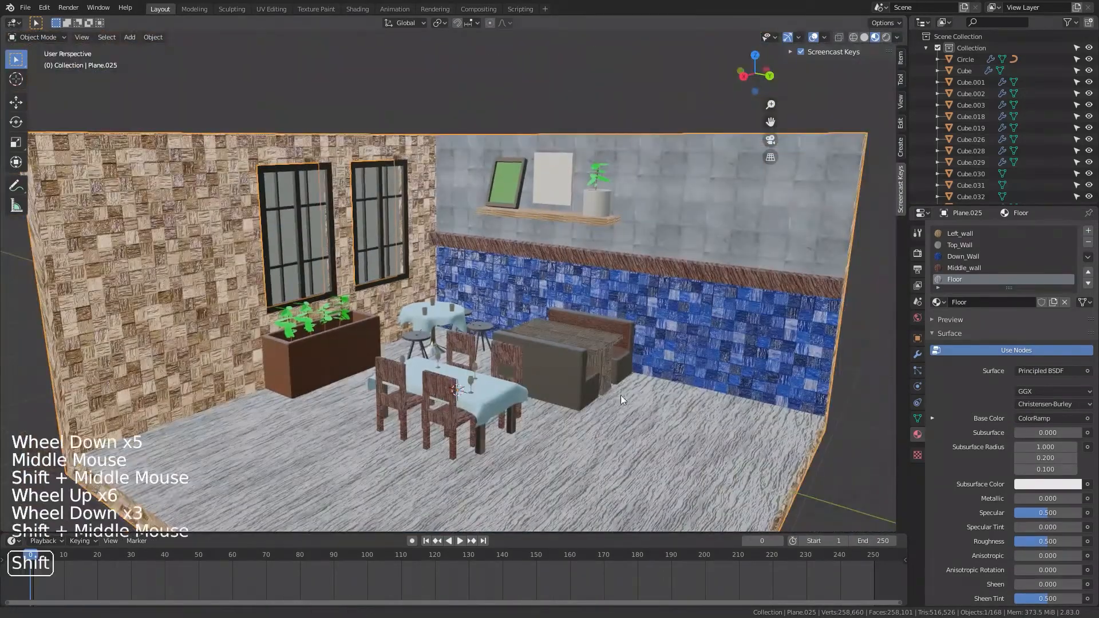
{"action": "middle_click_drag", "start_coordinate": [620, 395], "coordinate": [624, 396], "text": "shift"}
Step: Raise the area light about 8.4 m along the Z axis above the room
{"action": "left_click", "coordinate": [847, 473]}
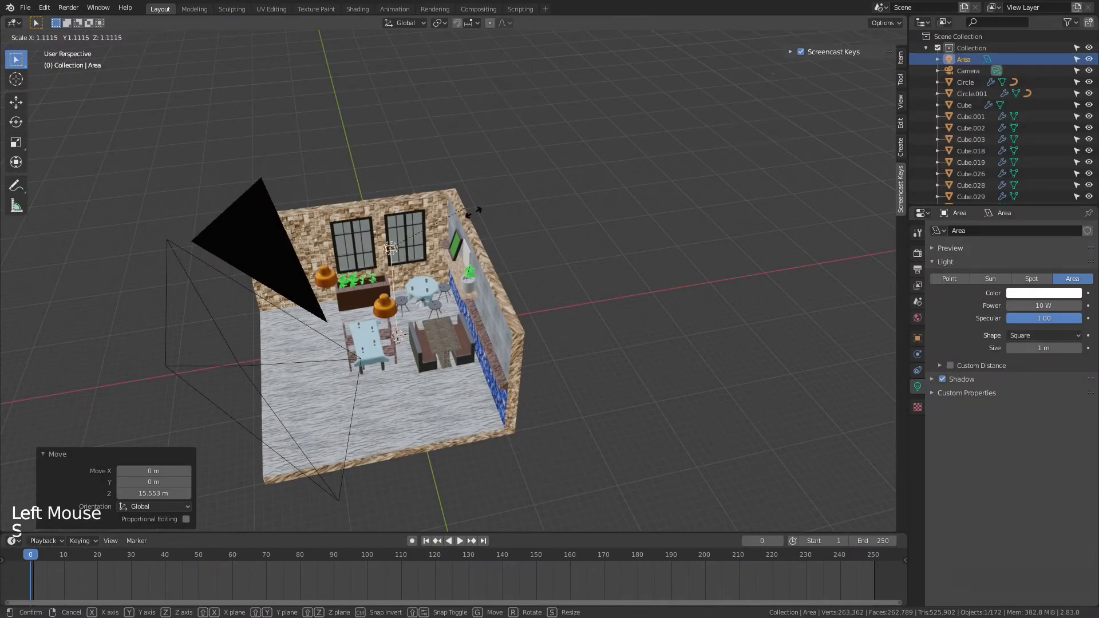
{"action": "key", "text": "g"}
{"action": "middle_click", "coordinate": [653, 349]}
{"action": "left_click", "coordinate": [645, 291]}
{"action": "key", "text": "r"}
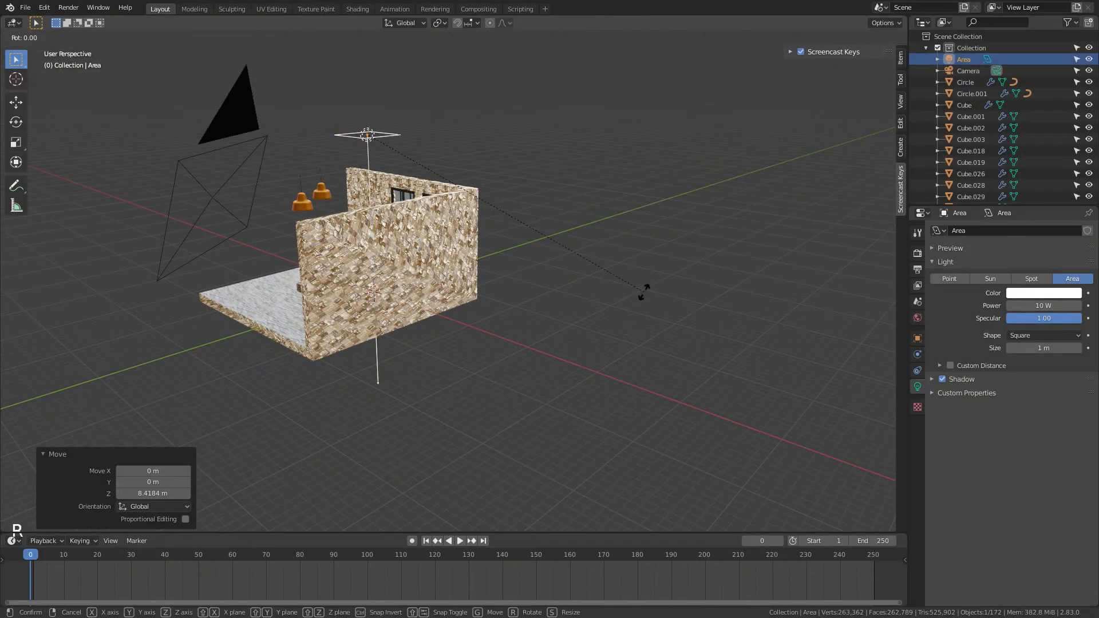
{"action": "right_click", "coordinate": [644, 289]}
Step: Set the transform pivot point to the 3D cursor and rotate the area light 45° about X
{"action": "left_click", "coordinate": [441, 23]}
{"action": "left_click", "coordinate": [444, 37]}
{"action": "middle_click_drag", "start_coordinate": [444, 154], "coordinate": [474, 177]}
{"action": "key", "text": "r"}
{"action": "key", "text": "x"}
{"action": "key", "text": "4"}
{"action": "key", "text": "5"}
{"action": "key", "text": "Return"}
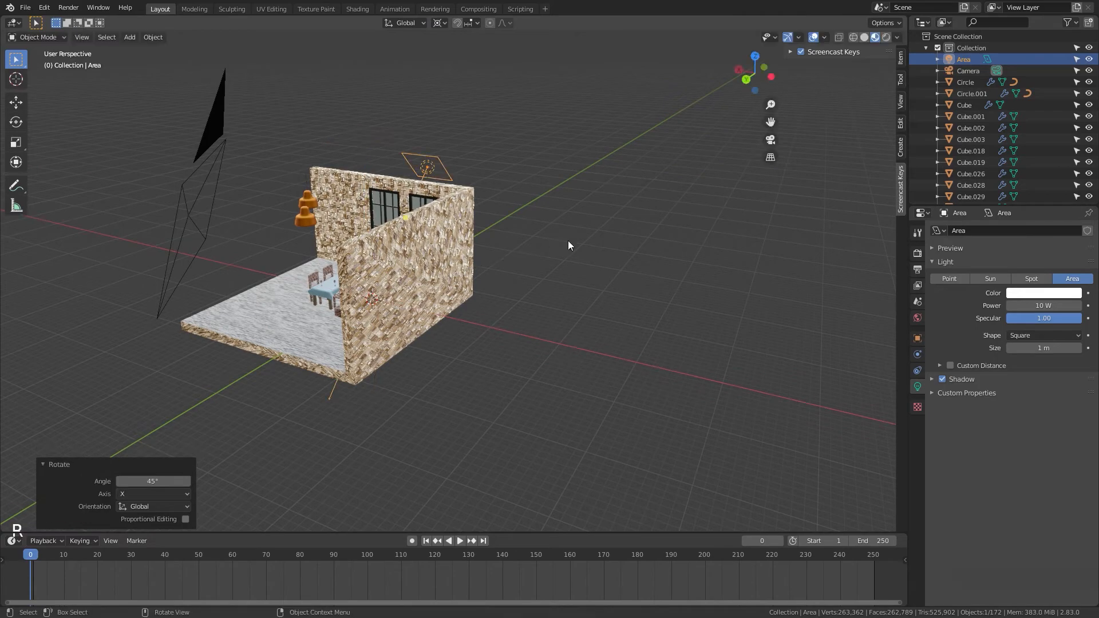
Step: Rotate the area light -45° about Z and adjust its height along the Z axis
{"action": "key", "text": "r"}
{"action": "key", "text": "z"}
{"action": "key", "text": "minus"}
{"action": "key", "text": "4"}
{"action": "key", "text": "5"}
{"action": "key", "text": "Return"}
{"action": "key", "text": "g"}
{"action": "middle_click_drag", "start_coordinate": [613, 285], "coordinate": [699, 314]}
{"action": "key", "text": "z"}
{"action": "left_click", "coordinate": [574, 215]}
Step: Duplicate the area light and rotate the copy about the Z axis and by 45° about Y
{"action": "key", "text": "shift+d"}
{"action": "key", "text": "r"}
{"action": "key", "text": "z"}
{"action": "key", "text": "9"}
{"action": "key", "text": "0"}
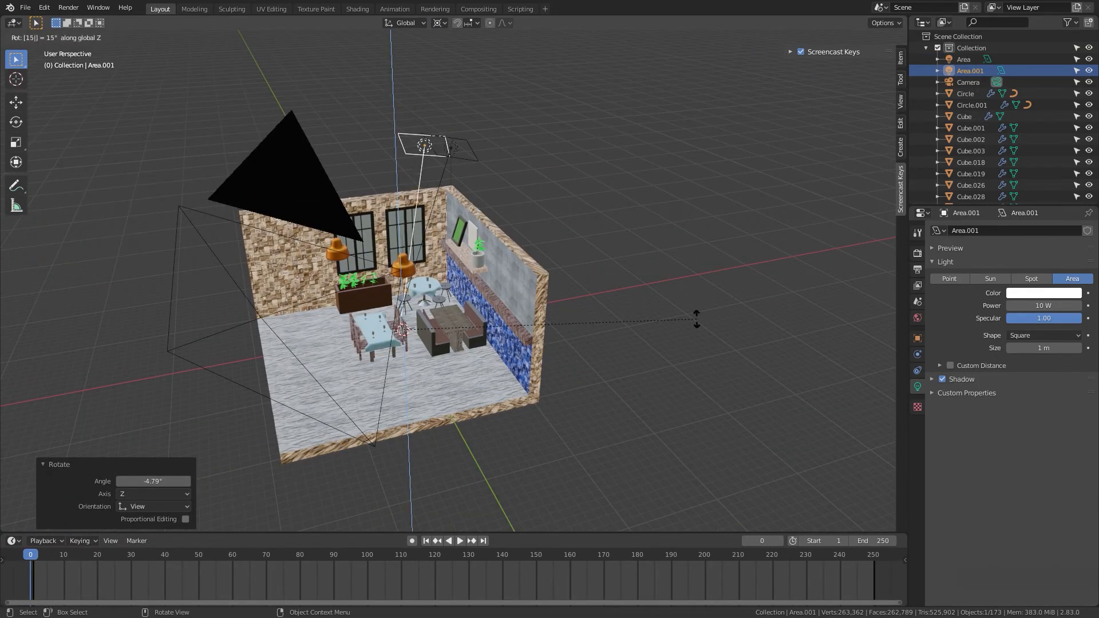
{"action": "key", "text": "0"}
{"action": "key", "text": "Return"}
{"action": "mouse_move", "coordinate": [579, 321]}
{"action": "middle_mouse_down"}
{"action": "mouse_move", "coordinate": [520, 298]}
{"action": "mouse_move", "coordinate": [578, 313]}
{"action": "middle_mouse_up"}
{"action": "key", "text": "r"}
{"action": "key", "text": "y"}
{"action": "key", "text": "4"}
{"action": "key", "text": "5"}
{"action": "key", "text": "Return"}
Step: Rotate the duplicated area light about -28.5° about Z and reposition it
{"action": "middle_click_drag", "start_coordinate": [721, 389], "coordinate": [598, 404]}
{"action": "key", "text": "r"}
{"action": "key", "text": "z"}
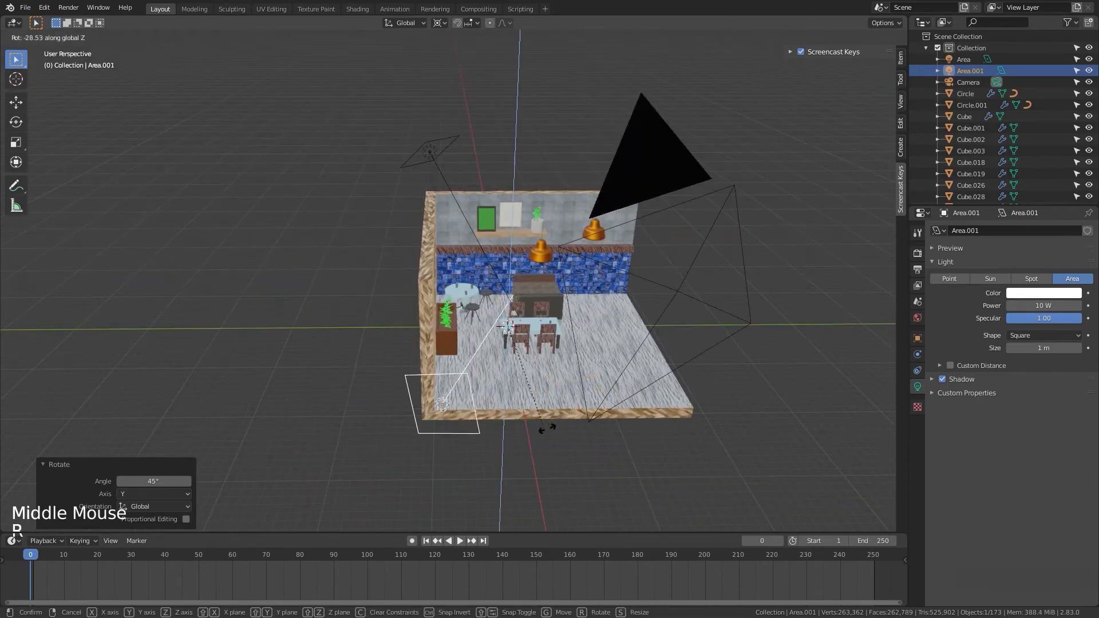
{"action": "left_click", "coordinate": [547, 428]}
{"action": "middle_click_drag", "start_coordinate": [547, 428], "coordinate": [591, 447]}
{"action": "key", "text": "g"}
{"action": "key", "text": "g"}
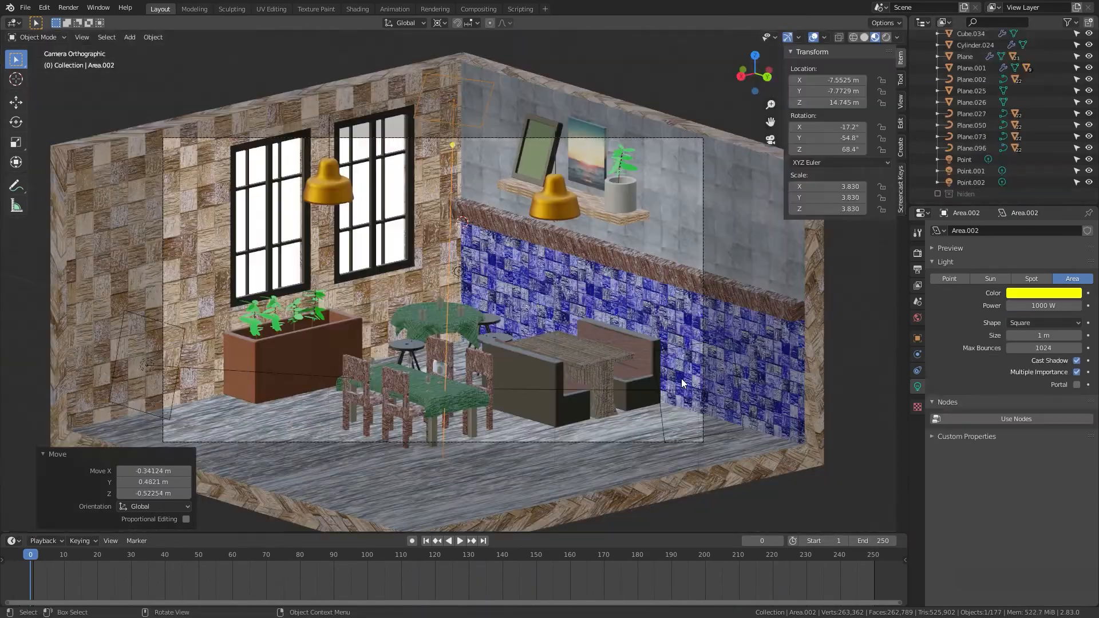
Step: Switch the viewport sidebar to the Screencast Keys settings and view the room through the camera
{"action": "middle_click_drag", "start_coordinate": [681, 381], "coordinate": [730, 375]}
{"action": "left_click_drag", "start_coordinate": [908, 192], "coordinate": [903, 192]}
{"action": "left_click", "coordinate": [906, 193]}
{"action": "left_click", "coordinate": [895, 189]}
{"action": "left_click", "coordinate": [794, 53]}
{"action": "scroll", "coordinate": [666, 161], "scroll_direction": "up", "scroll_amount": 5}
{"action": "key", "text": "KP_0"}
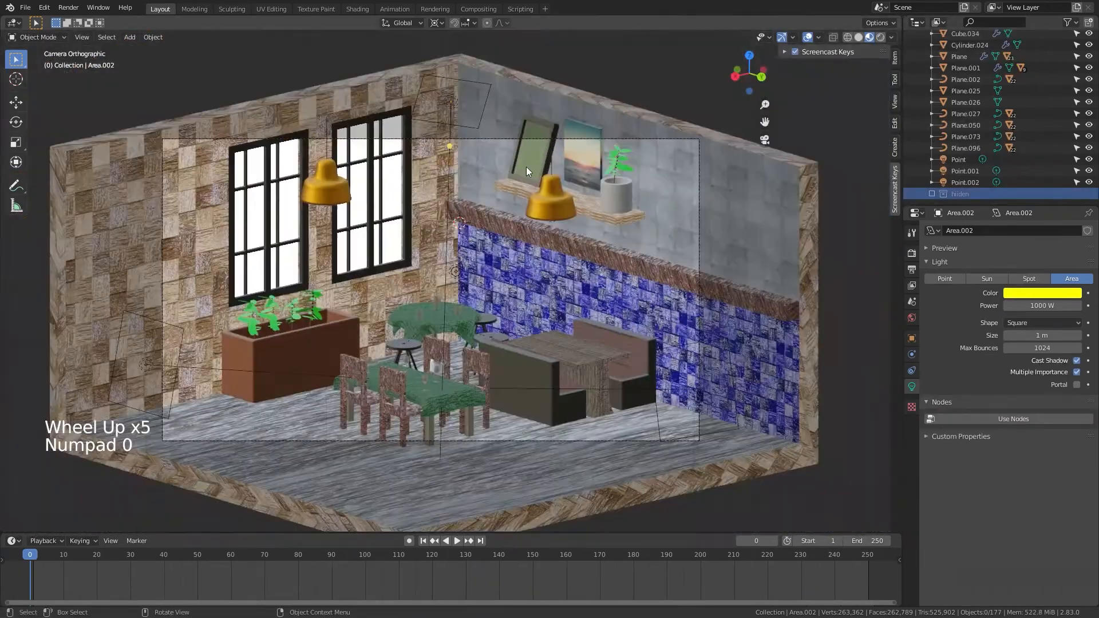
{"action": "scroll", "coordinate": [526, 167], "scroll_direction": "up", "scroll_amount": 3}
{"action": "middle_click_drag", "start_coordinate": [526, 167], "coordinate": [552, 34], "text": "shift"}
{"action": "left_click", "coordinate": [552, 34]}
Step: Examine the World background colour settings and the room through the camera in the Shading workspace
{"action": "key", "text": "alt+Tab"}
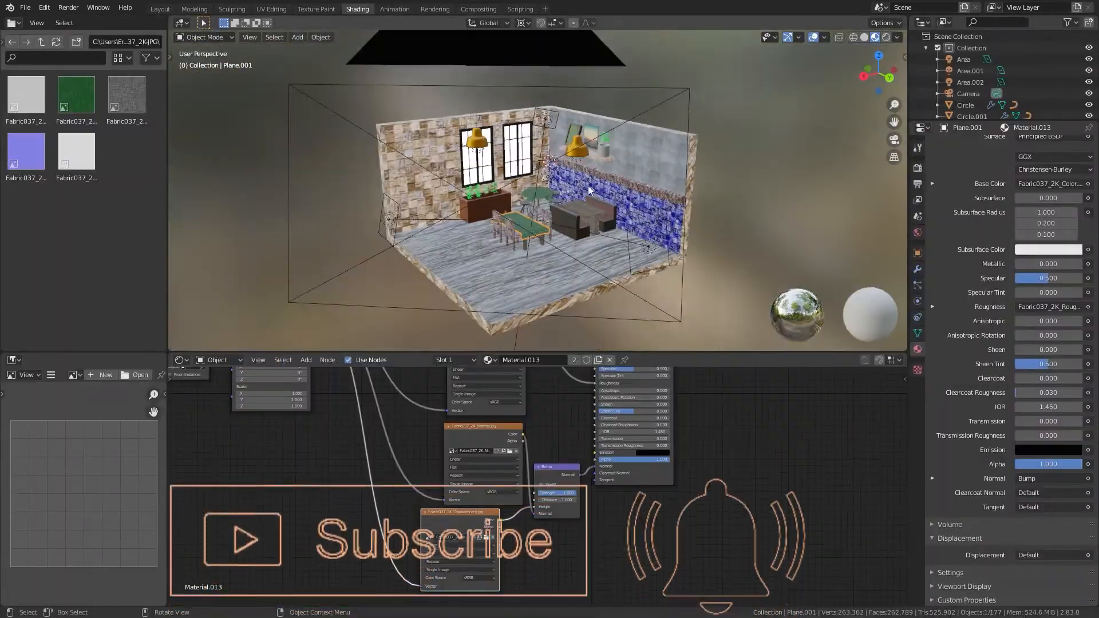
{"action": "left_click", "coordinate": [917, 232]}
{"action": "left_click", "coordinate": [1049, 214]}
{"action": "scroll", "coordinate": [592, 266], "scroll_direction": "up", "scroll_amount": 5}
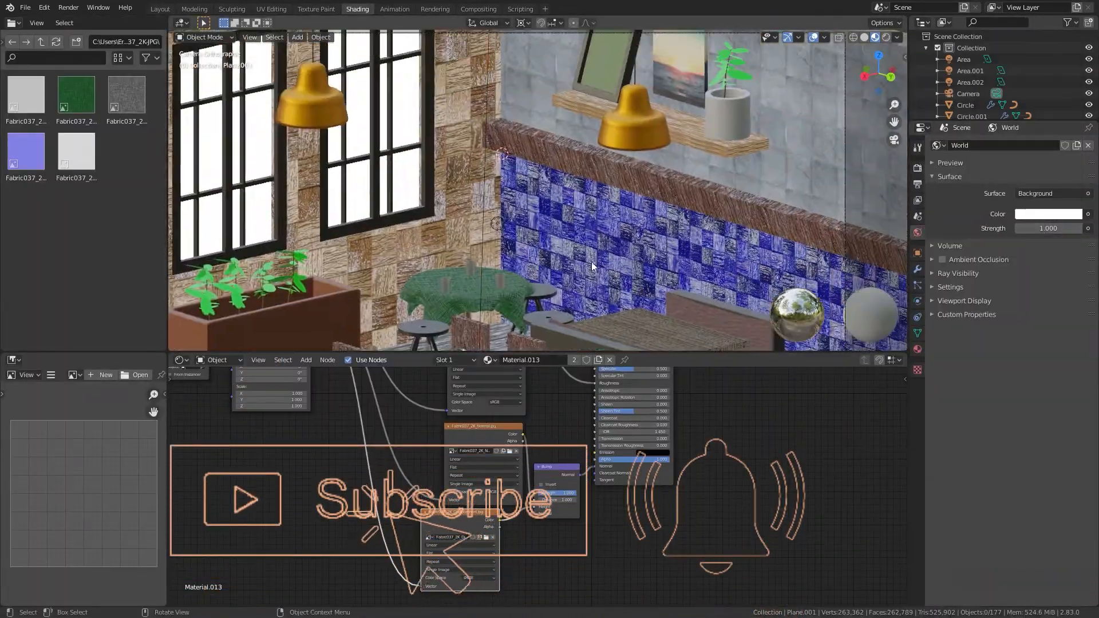
Step: Select the point light near the room's corner and examine its light settings and the Cycles render sampling settings
{"action": "left_click", "coordinate": [497, 223]}
{"action": "left_click", "coordinate": [918, 301]}
{"action": "scroll", "coordinate": [896, 269], "scroll_direction": "down", "scroll_amount": 5}
{"action": "left_click", "coordinate": [917, 169]}
{"action": "left_click", "coordinate": [1062, 250]}
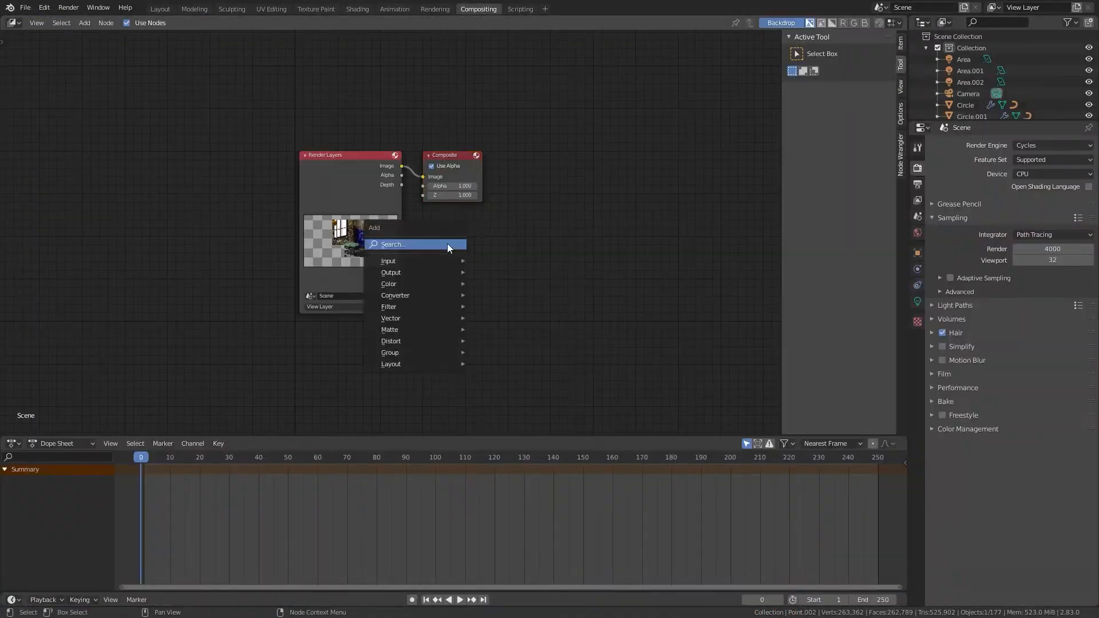
{"action": "left_click", "coordinate": [447, 243]}
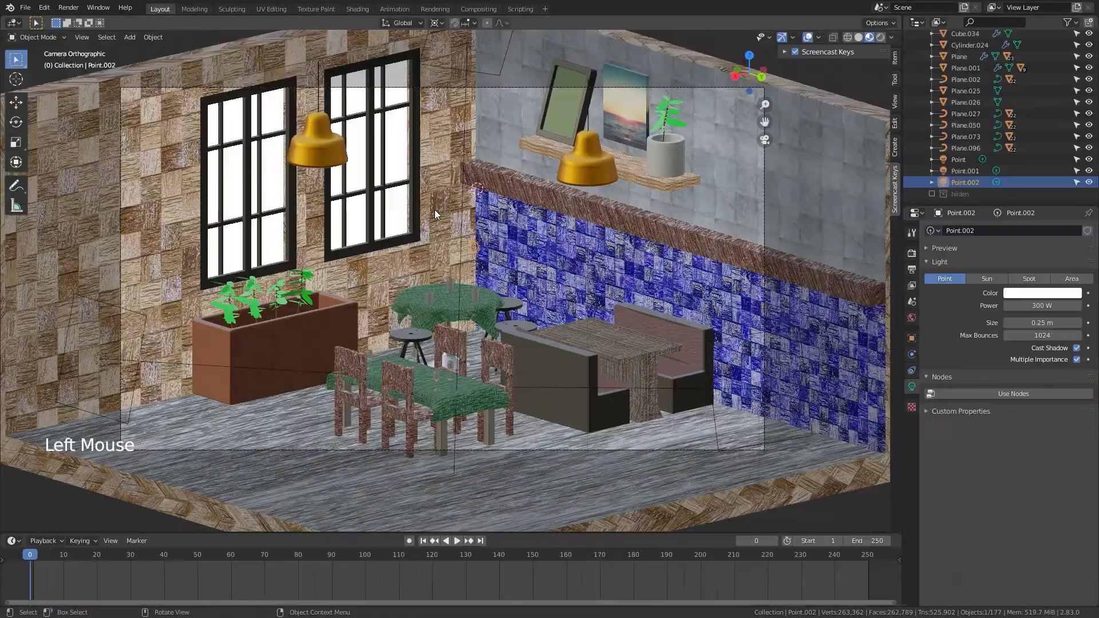
{"action": "scroll", "coordinate": [435, 210], "scroll_direction": "down", "scroll_amount": 3}
{"action": "middle_click_drag", "start_coordinate": [435, 210], "coordinate": [551, 253], "text": "shift"}
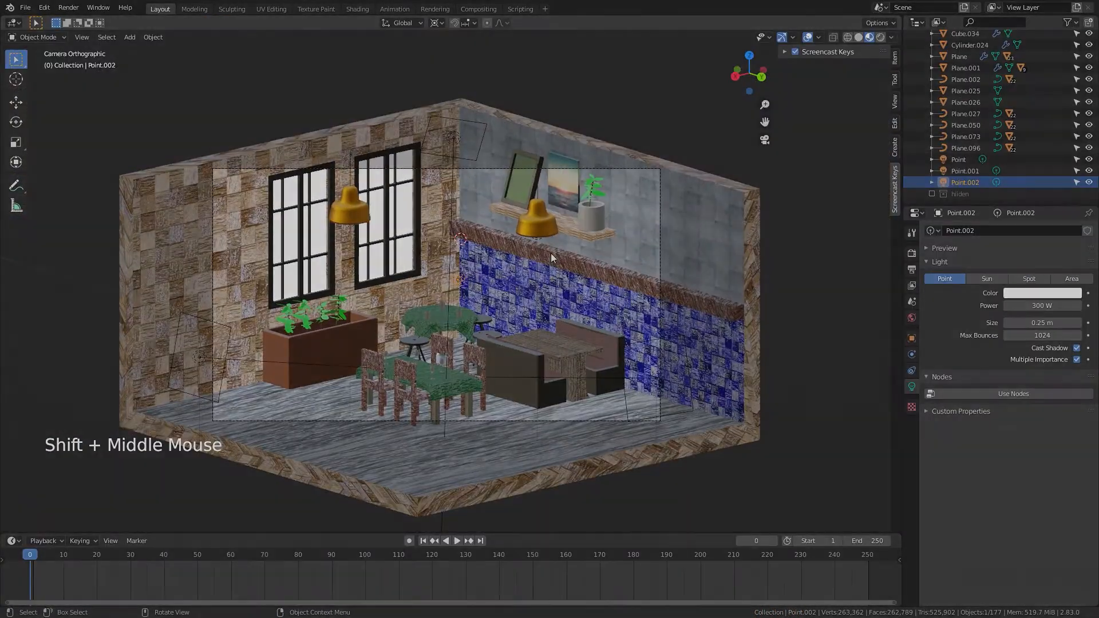